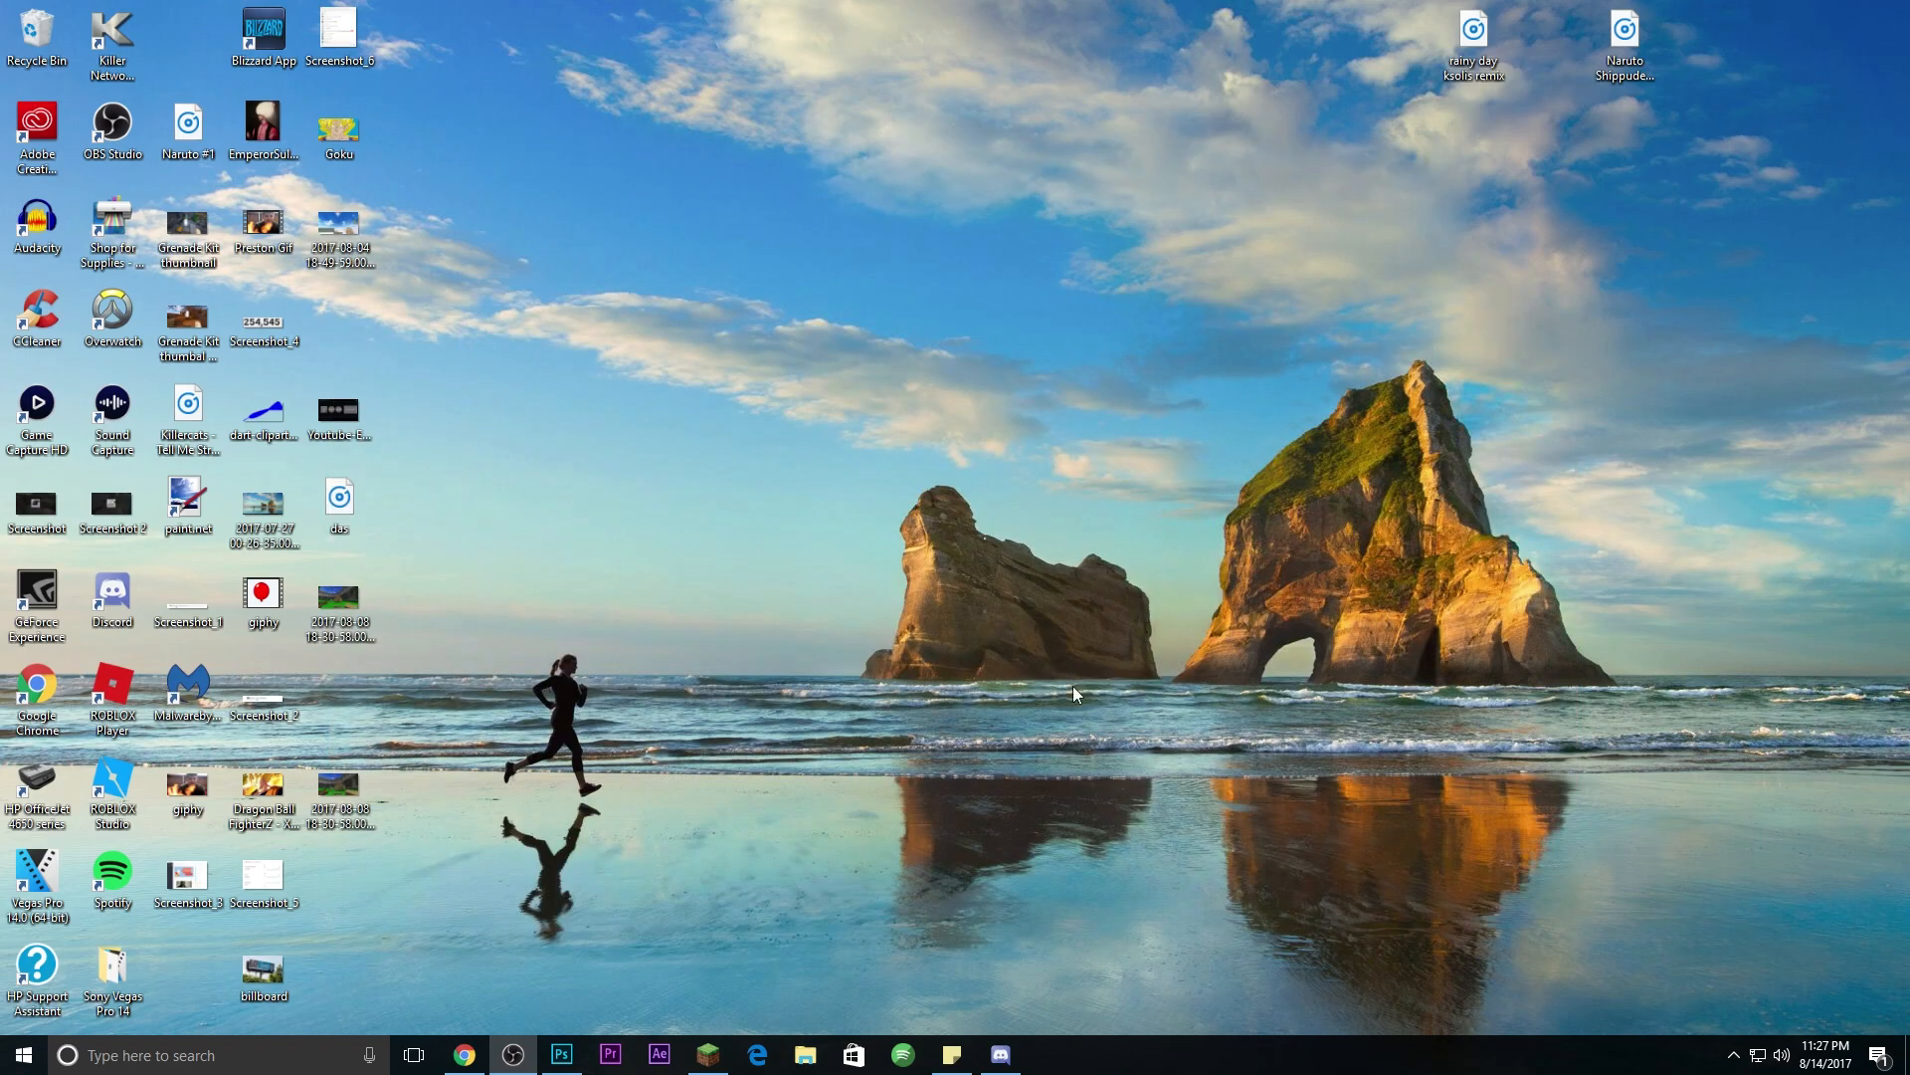
Step: Switch to the YouTube browser window and examine the thumbnails of Grapeapplesauce's recent Minecraft videos, loading more of the list
{"action": "key", "text": "alt+Tab"}
{"action": "scroll", "coordinate": [1482, 562], "scroll_direction": "down", "scroll_amount": 4}
{"action": "scroll", "coordinate": [1153, 403], "scroll_direction": "up", "scroll_amount": 4}
{"action": "scroll", "coordinate": [1153, 403], "scroll_direction": "down", "scroll_amount": 3}
{"action": "left_click", "coordinate": [1063, 906]}
{"action": "scroll", "coordinate": [1418, 303], "scroll_direction": "up", "scroll_amount": 3}
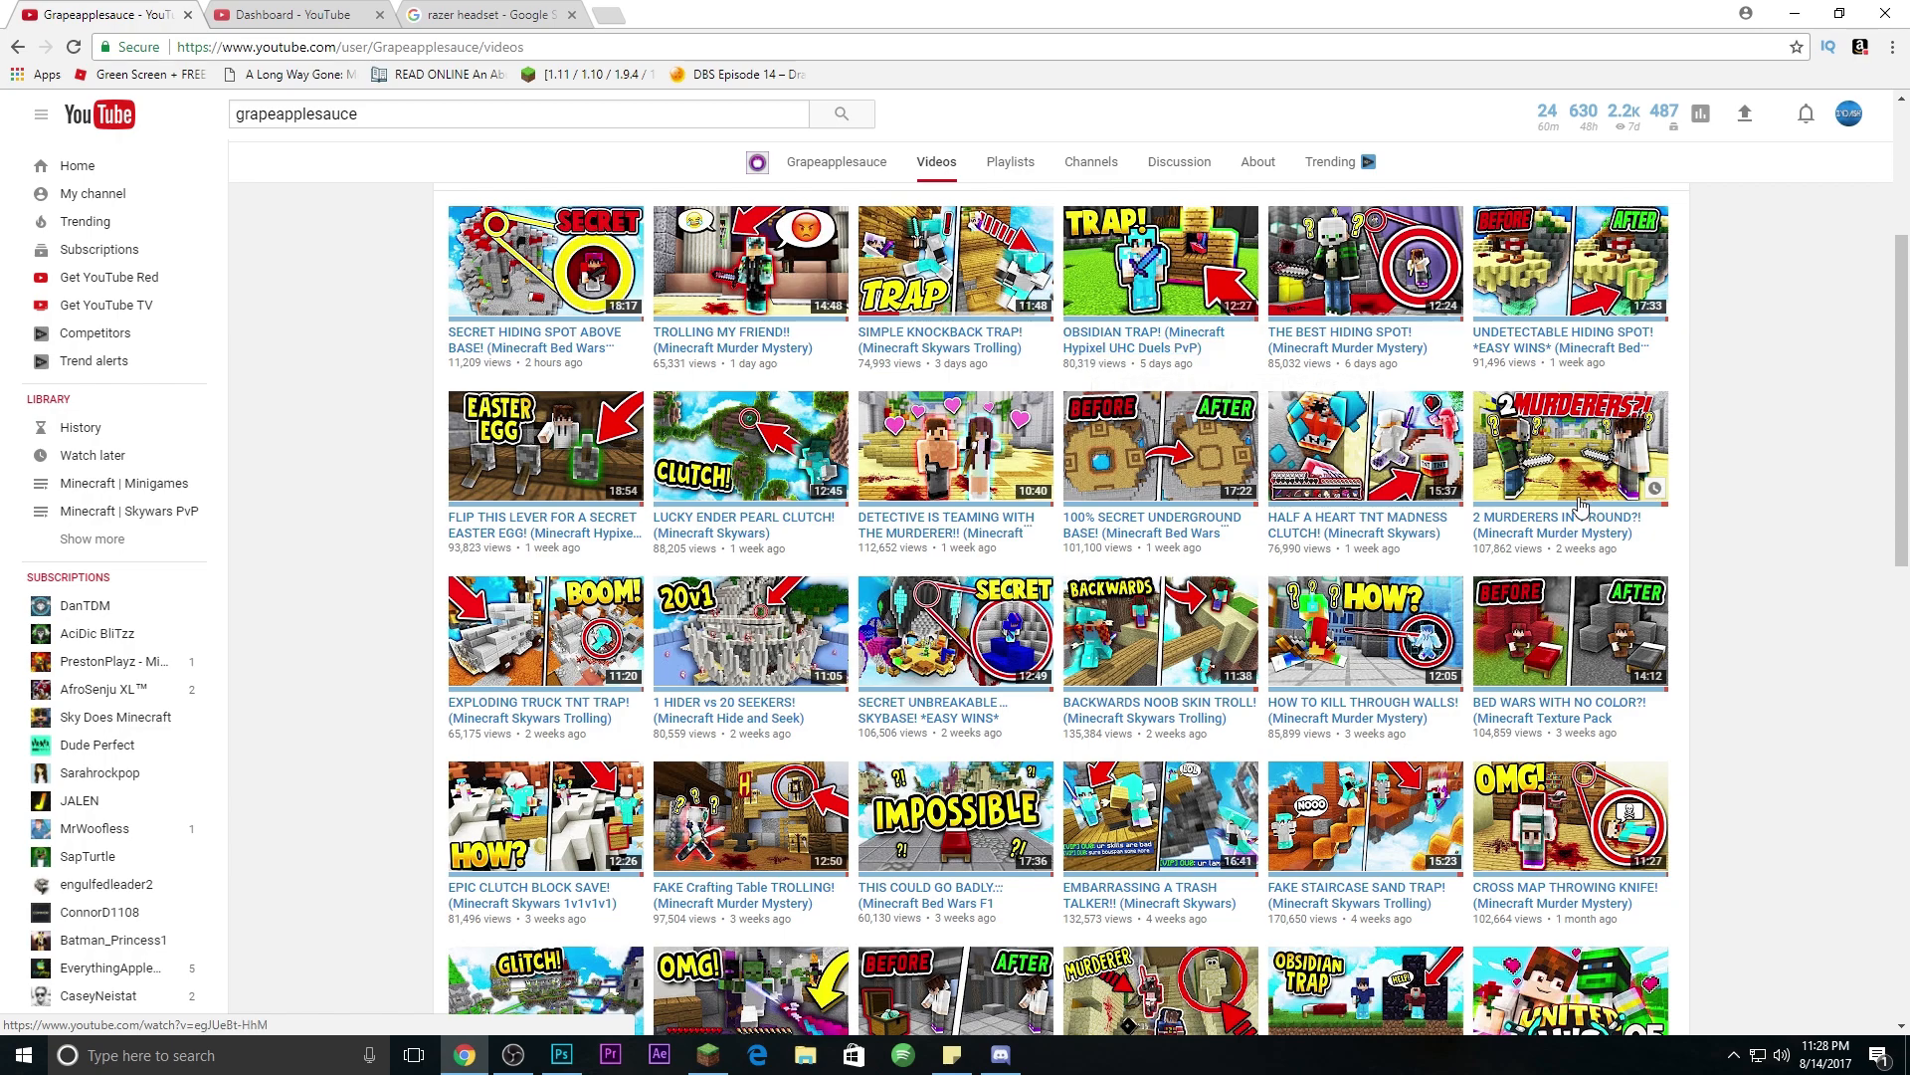
{"action": "scroll", "coordinate": [1244, 802], "scroll_direction": "down", "scroll_amount": 8}
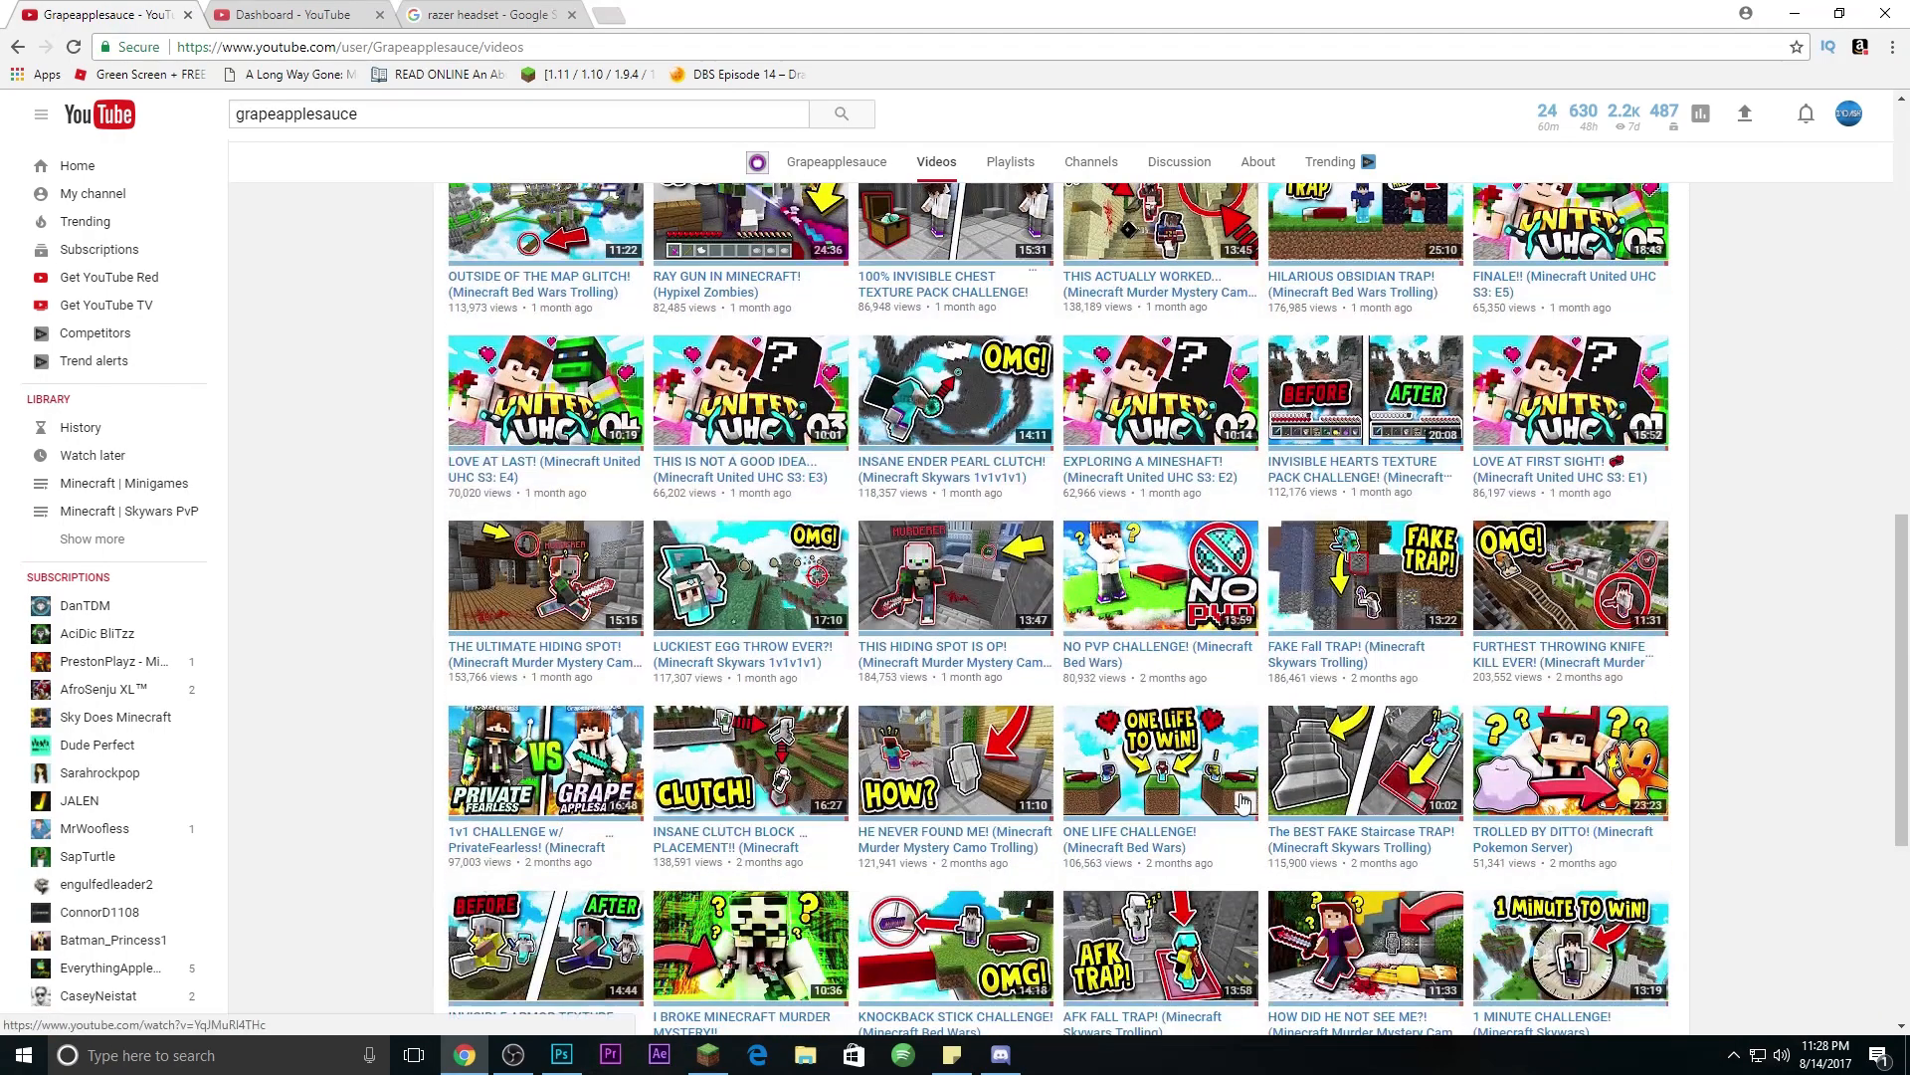
{"action": "scroll", "coordinate": [1244, 802], "scroll_direction": "down", "scroll_amount": 3}
{"action": "left_click", "coordinate": [1075, 1001]}
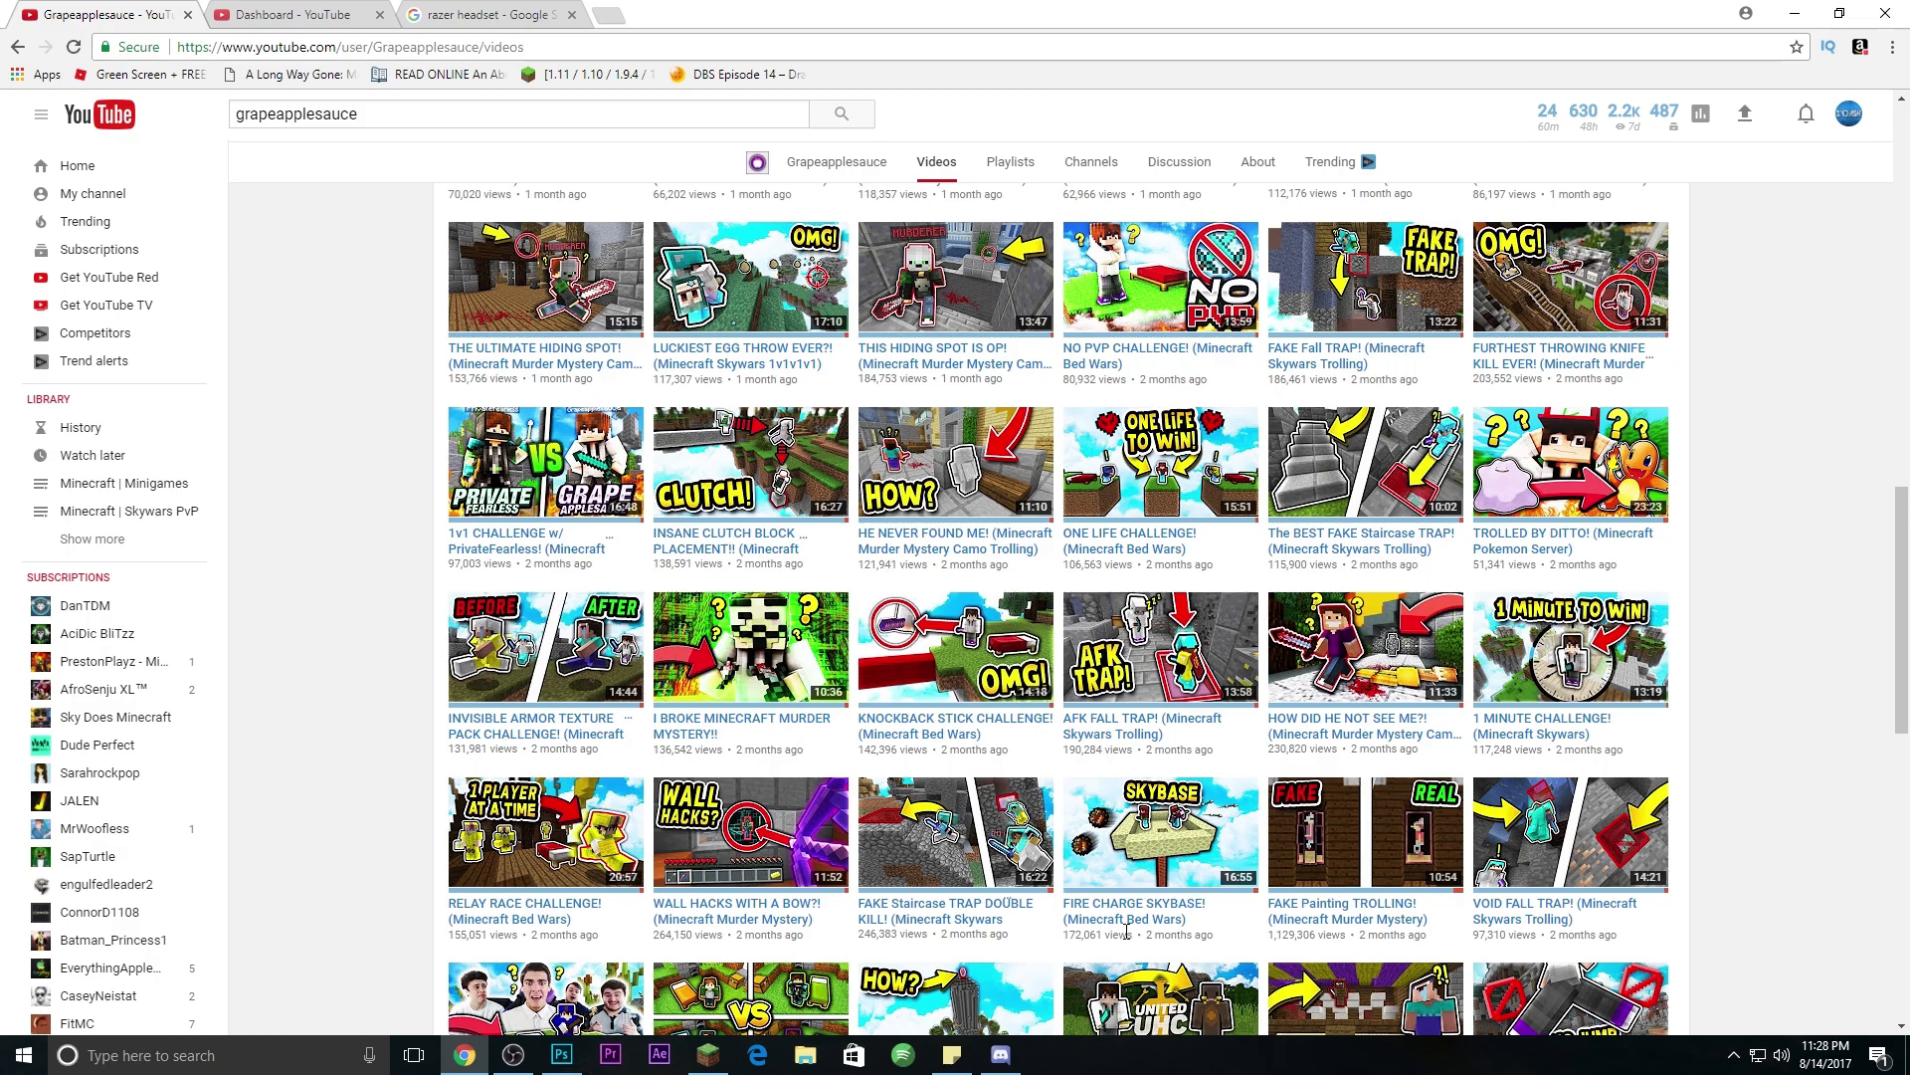
Step: Load Grapeapplesauce's older uploads and compare how their thumbnails use screenshots, arrows, outlines and text
{"action": "scroll", "coordinate": [1293, 815], "scroll_direction": "down", "scroll_amount": 7}
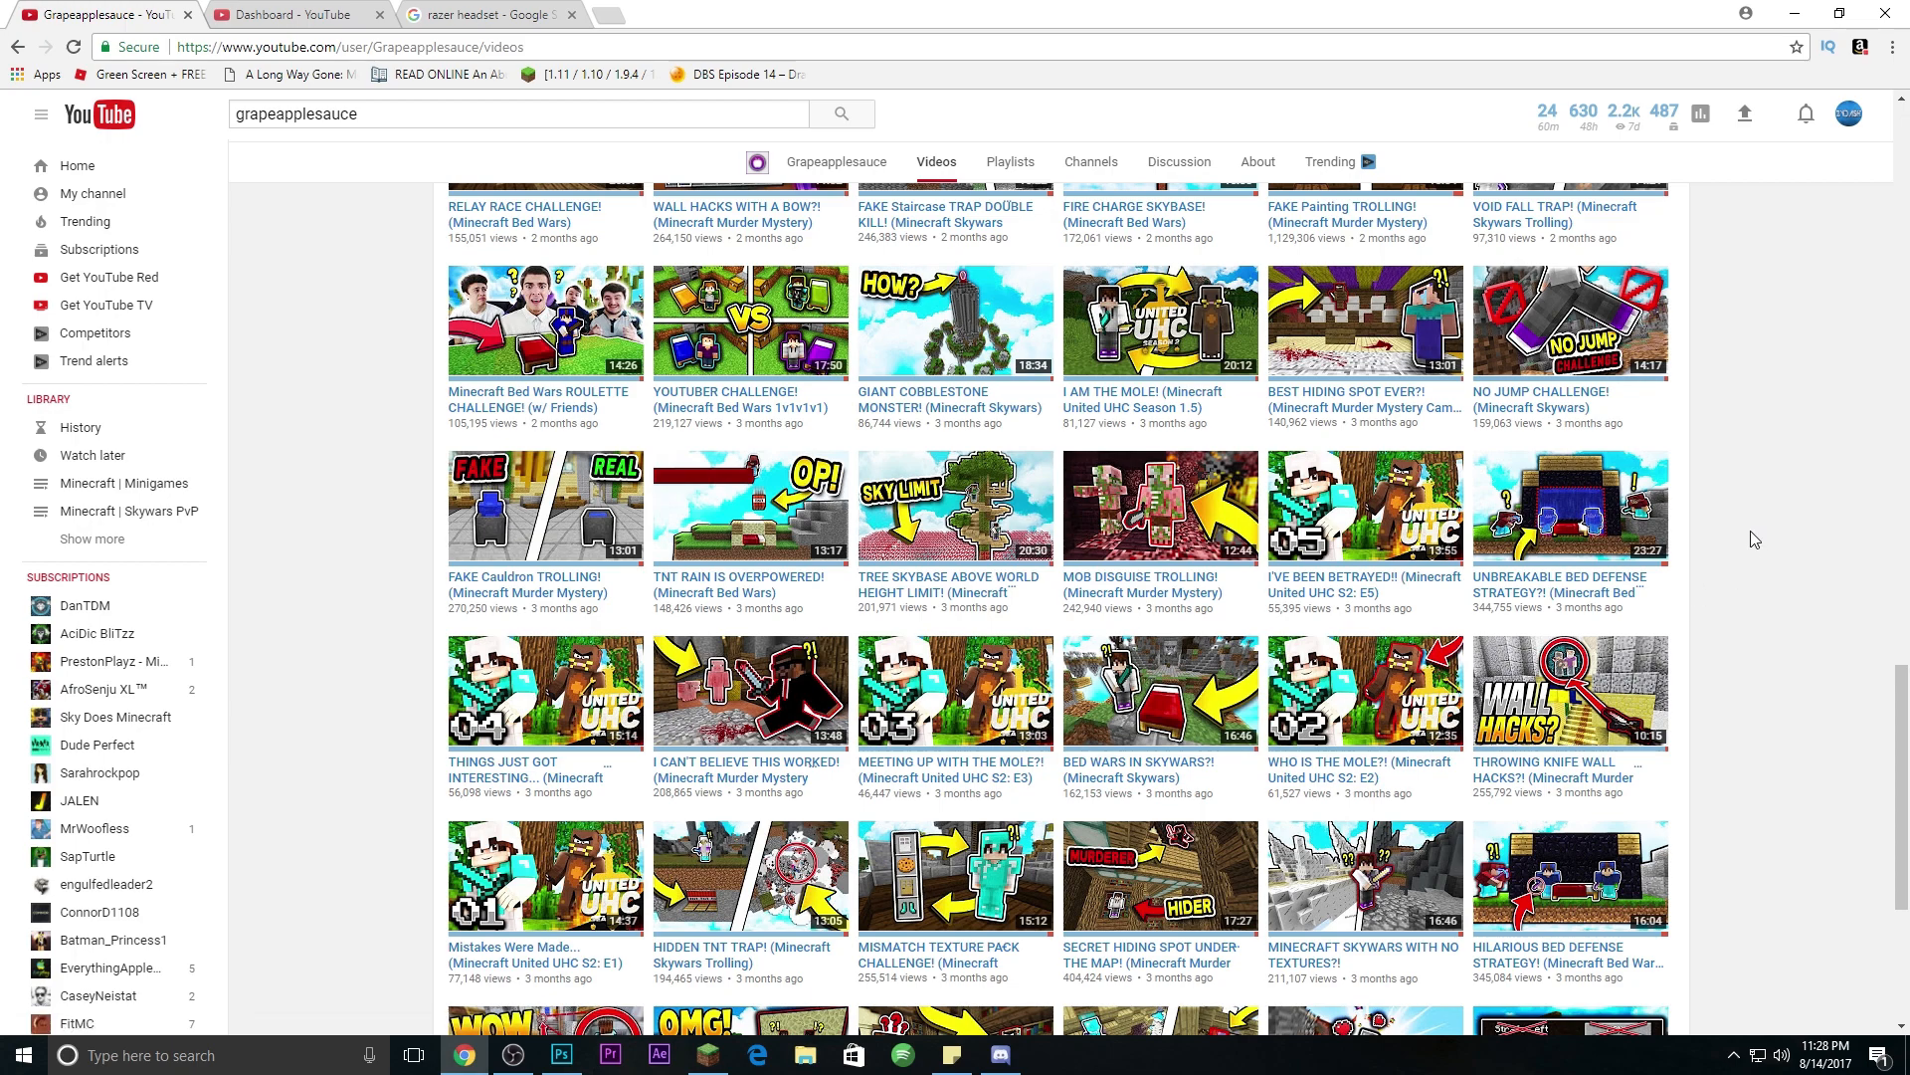
{"action": "scroll", "coordinate": [1751, 535], "scroll_direction": "down", "scroll_amount": 3}
{"action": "left_click", "coordinate": [1087, 938]}
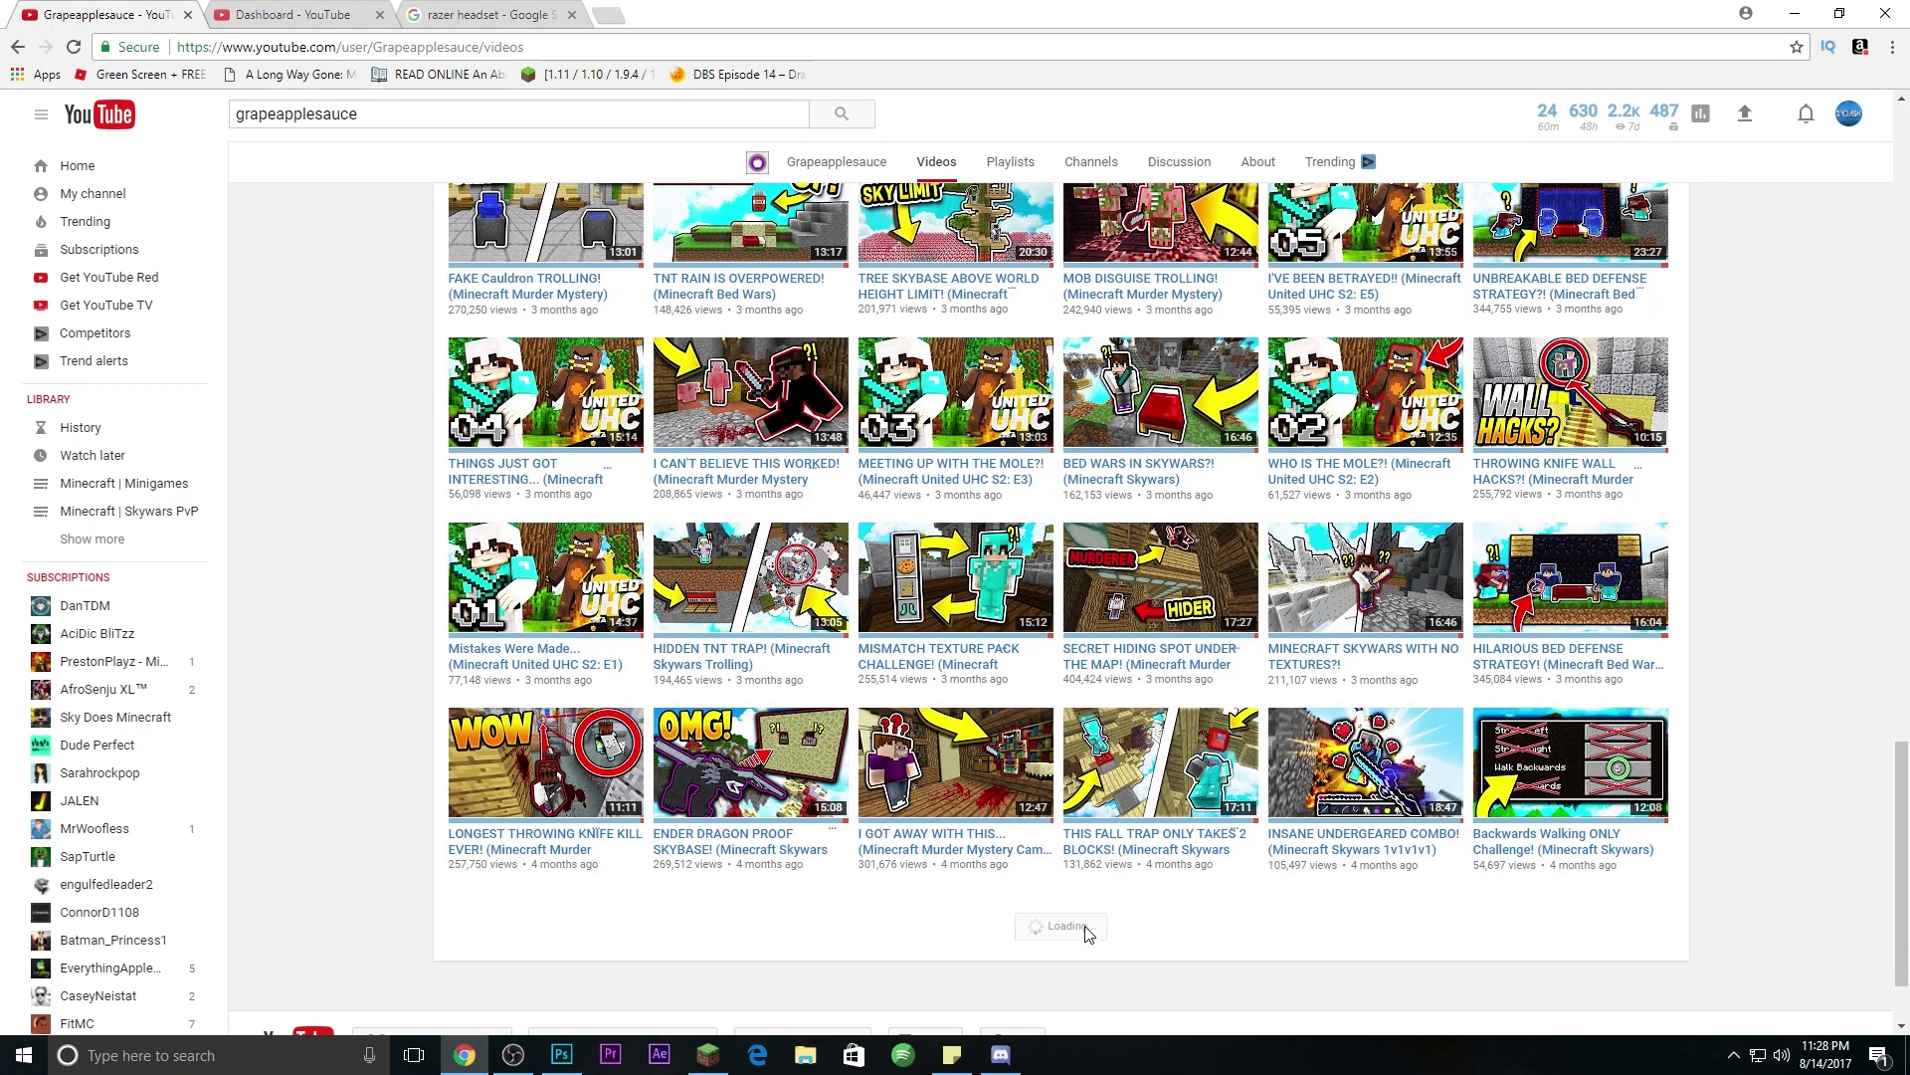
{"action": "scroll", "coordinate": [844, 703], "scroll_direction": "down", "scroll_amount": 2}
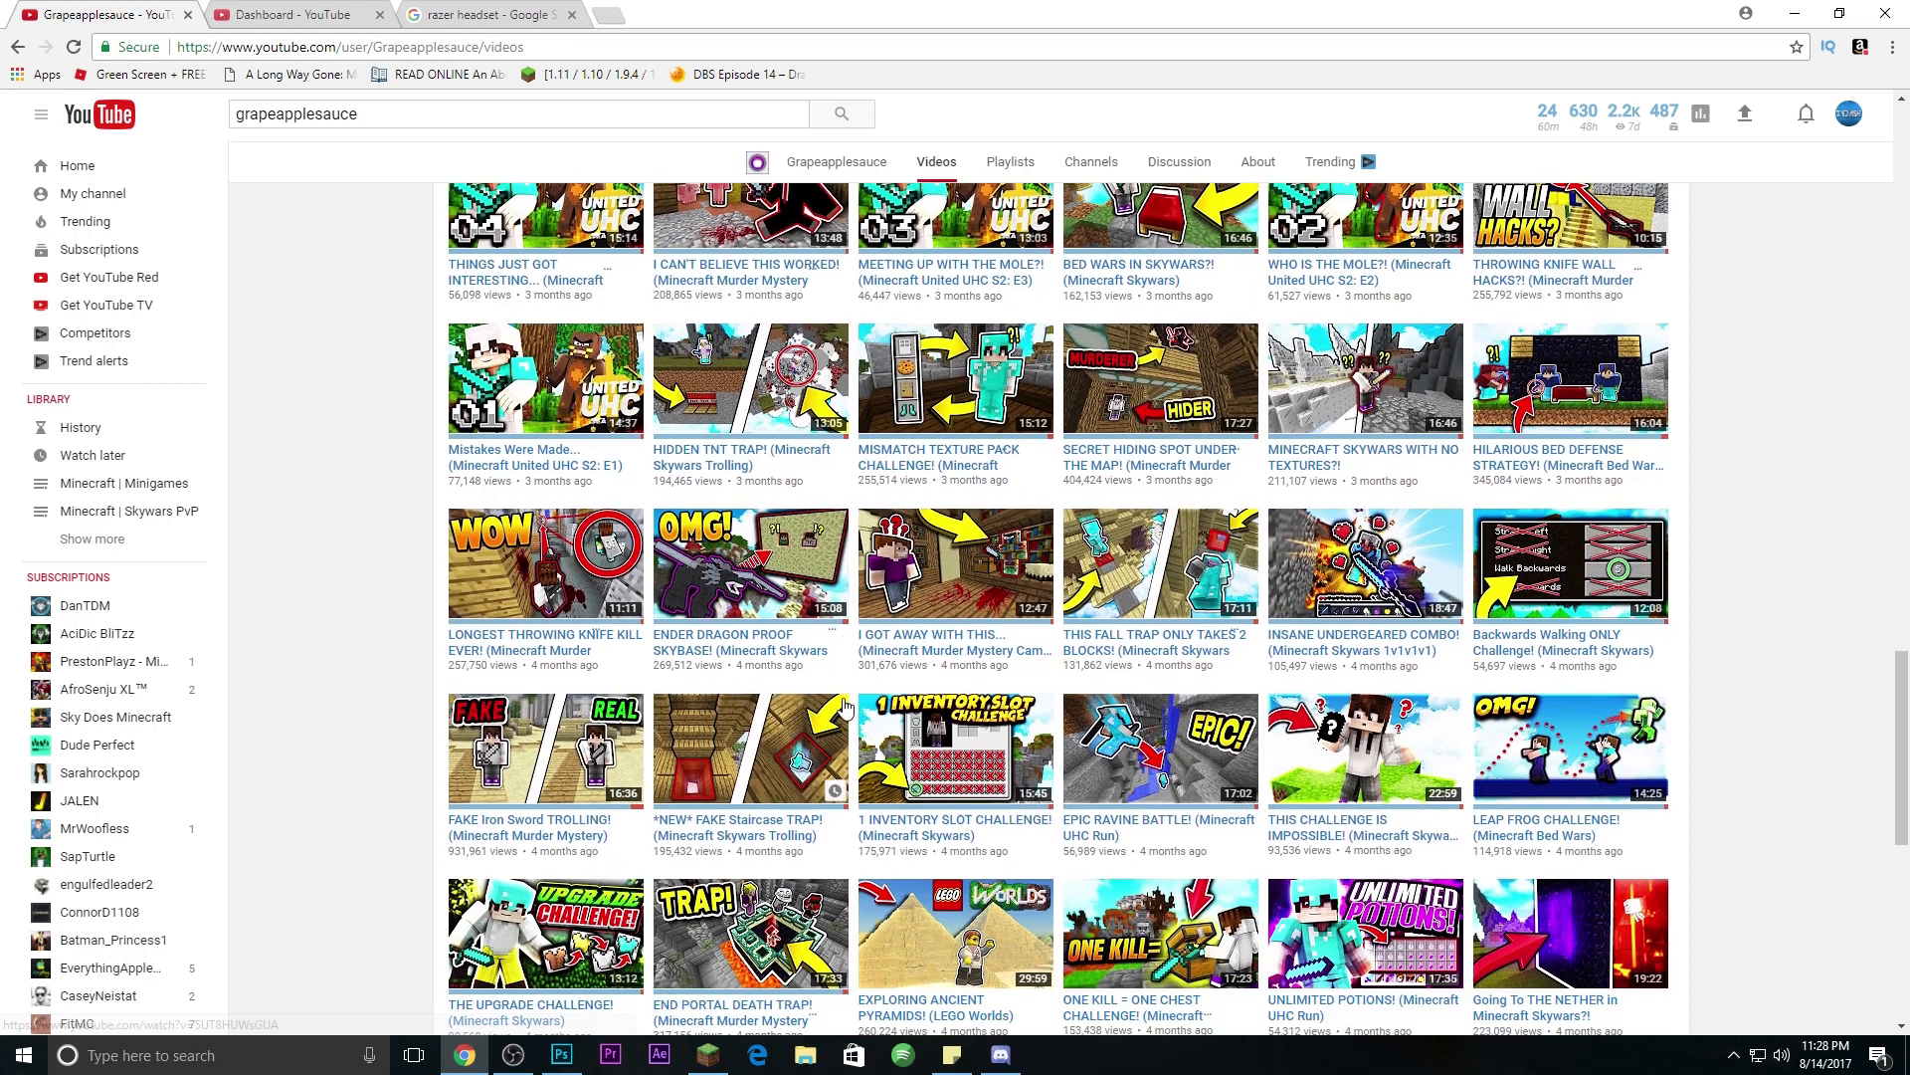
{"action": "scroll", "coordinate": [1015, 582], "scroll_direction": "down", "scroll_amount": 3}
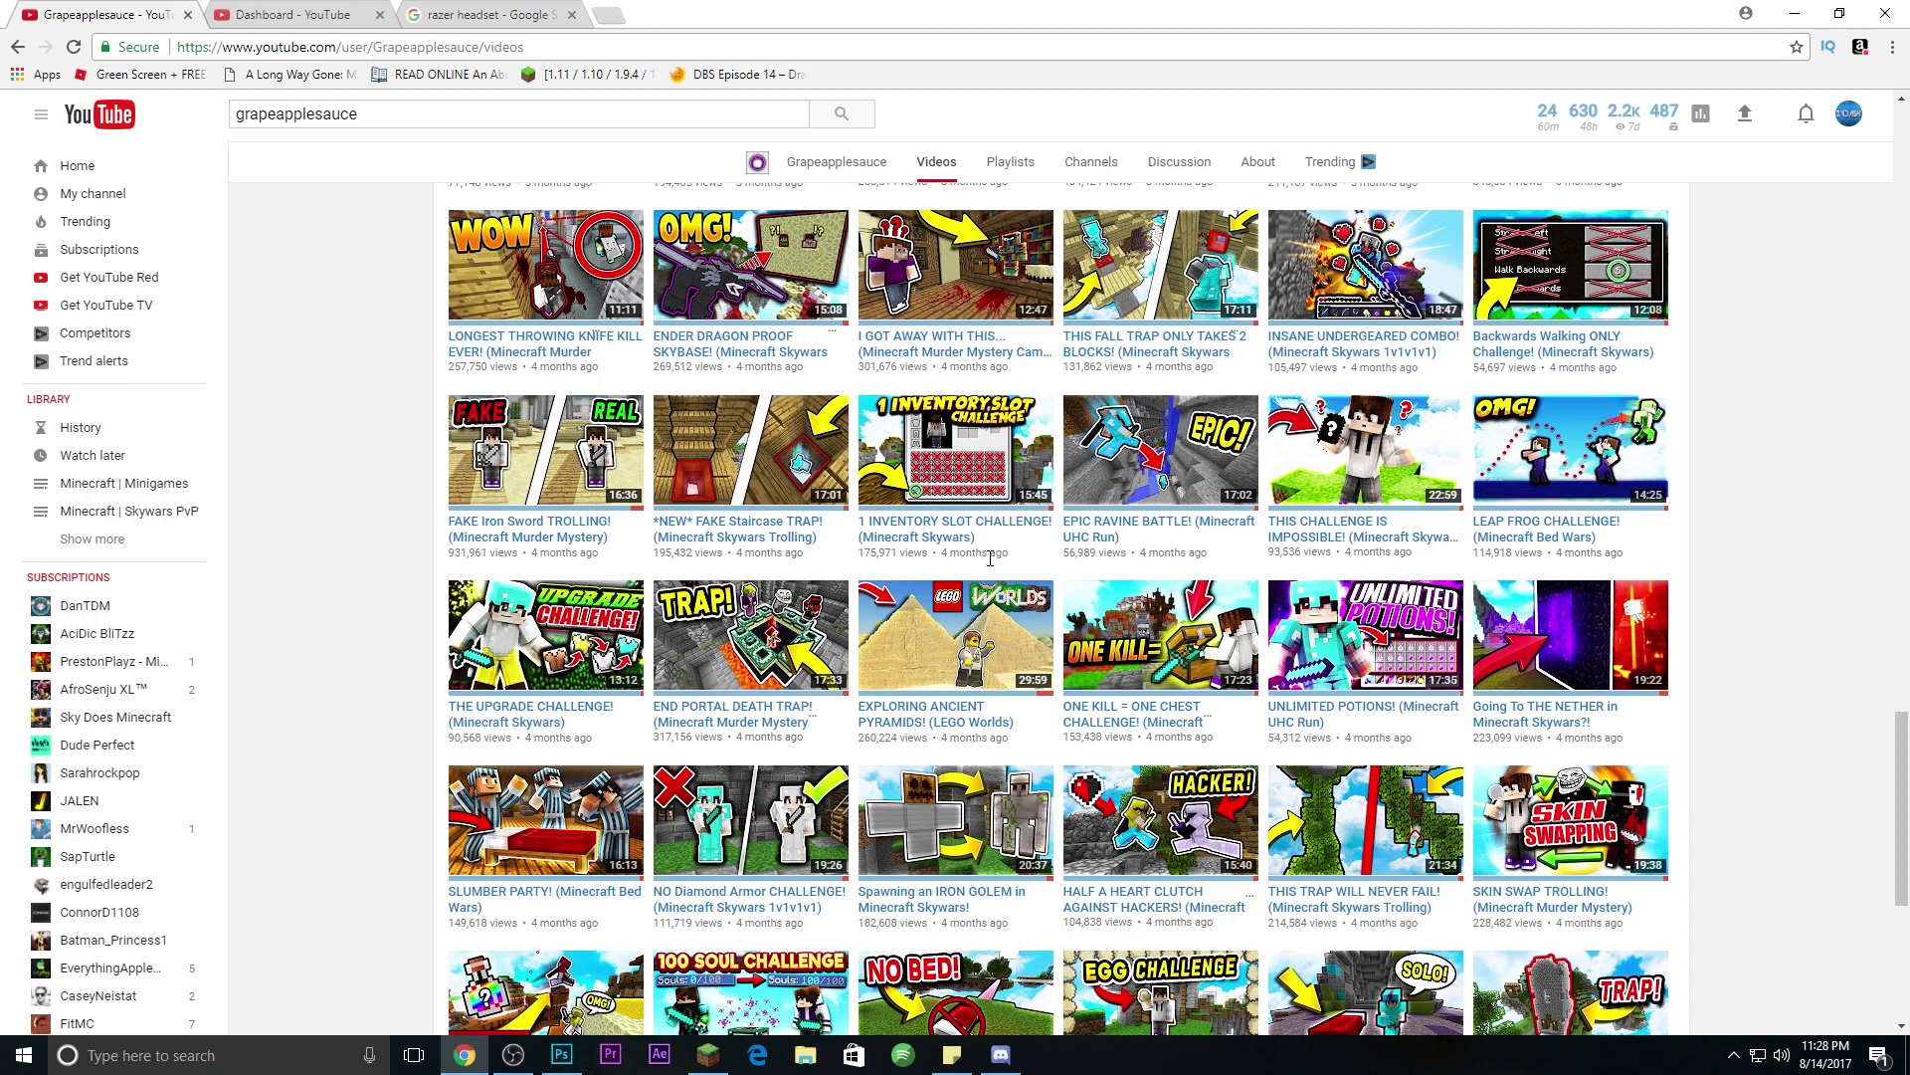
{"action": "scroll", "coordinate": [990, 558], "scroll_direction": "up", "scroll_amount": 1}
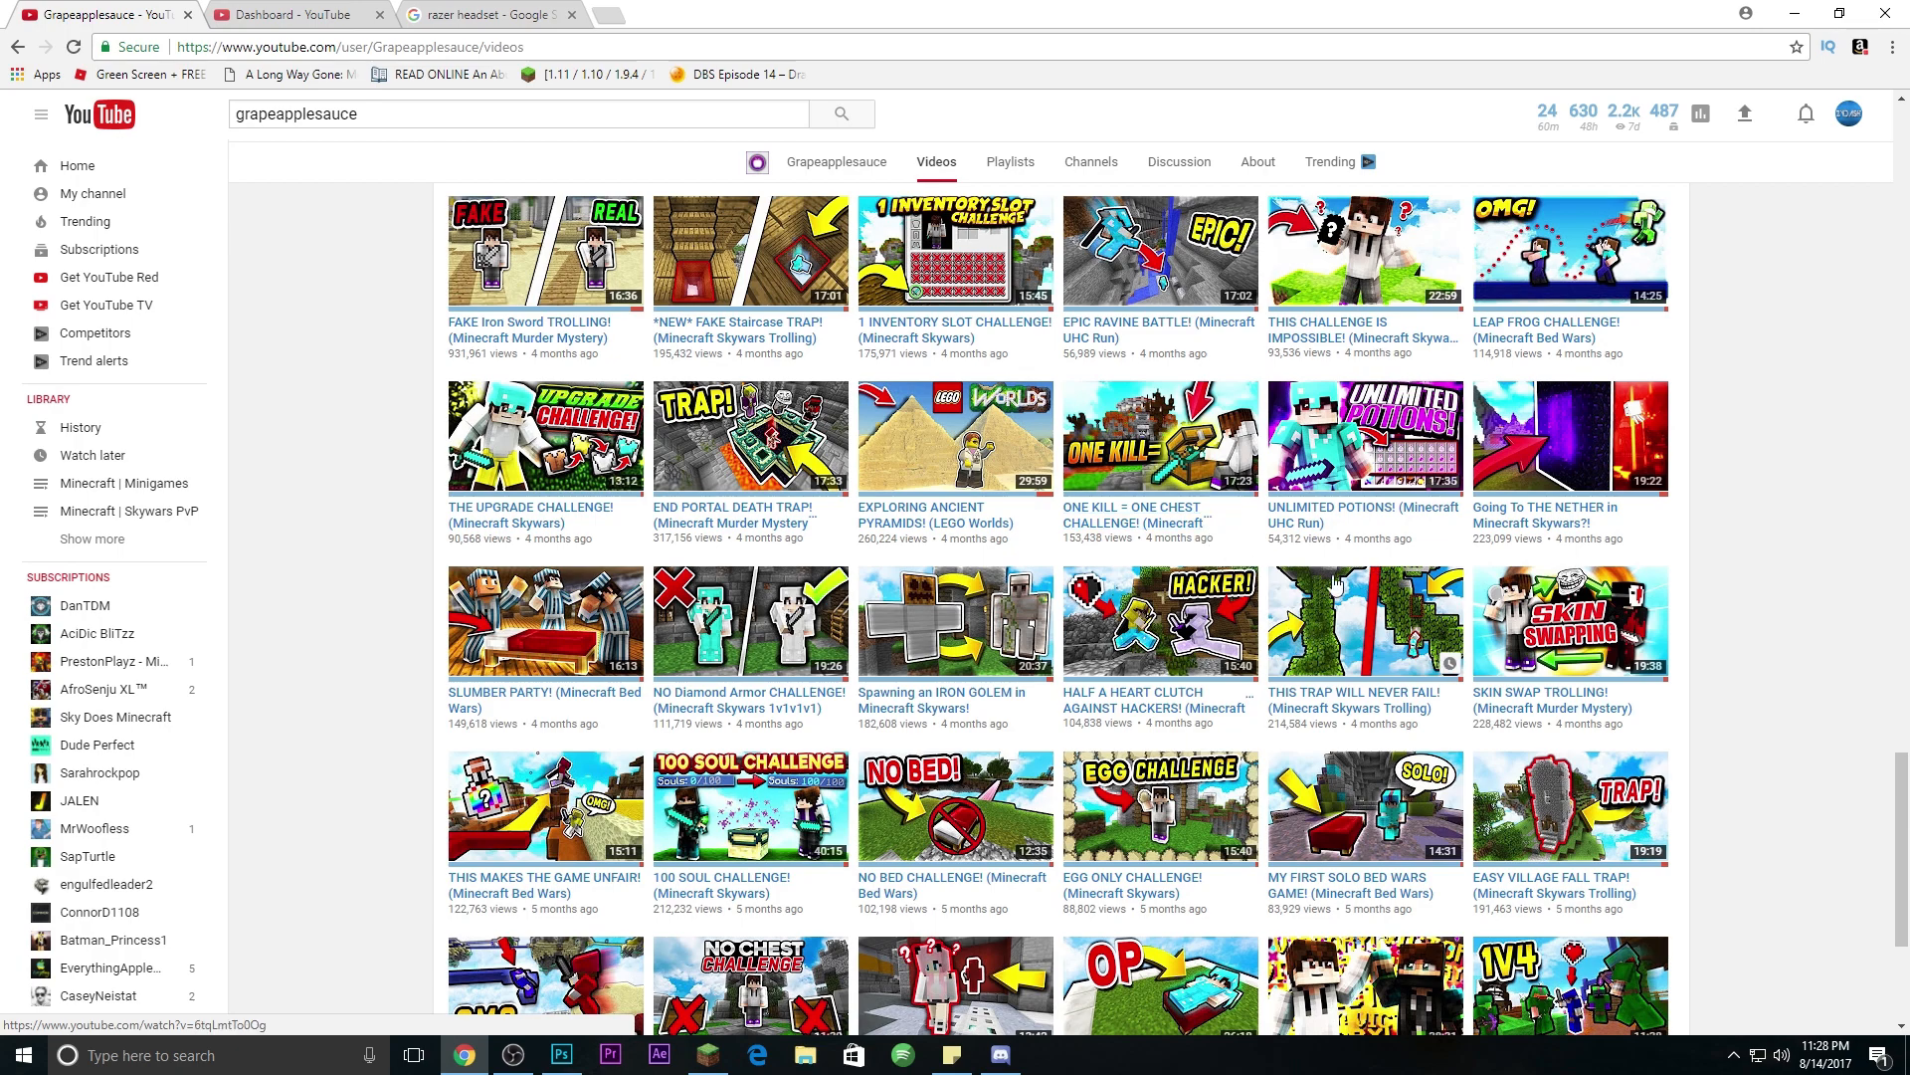
{"action": "scroll", "coordinate": [1338, 632], "scroll_direction": "down", "scroll_amount": 4}
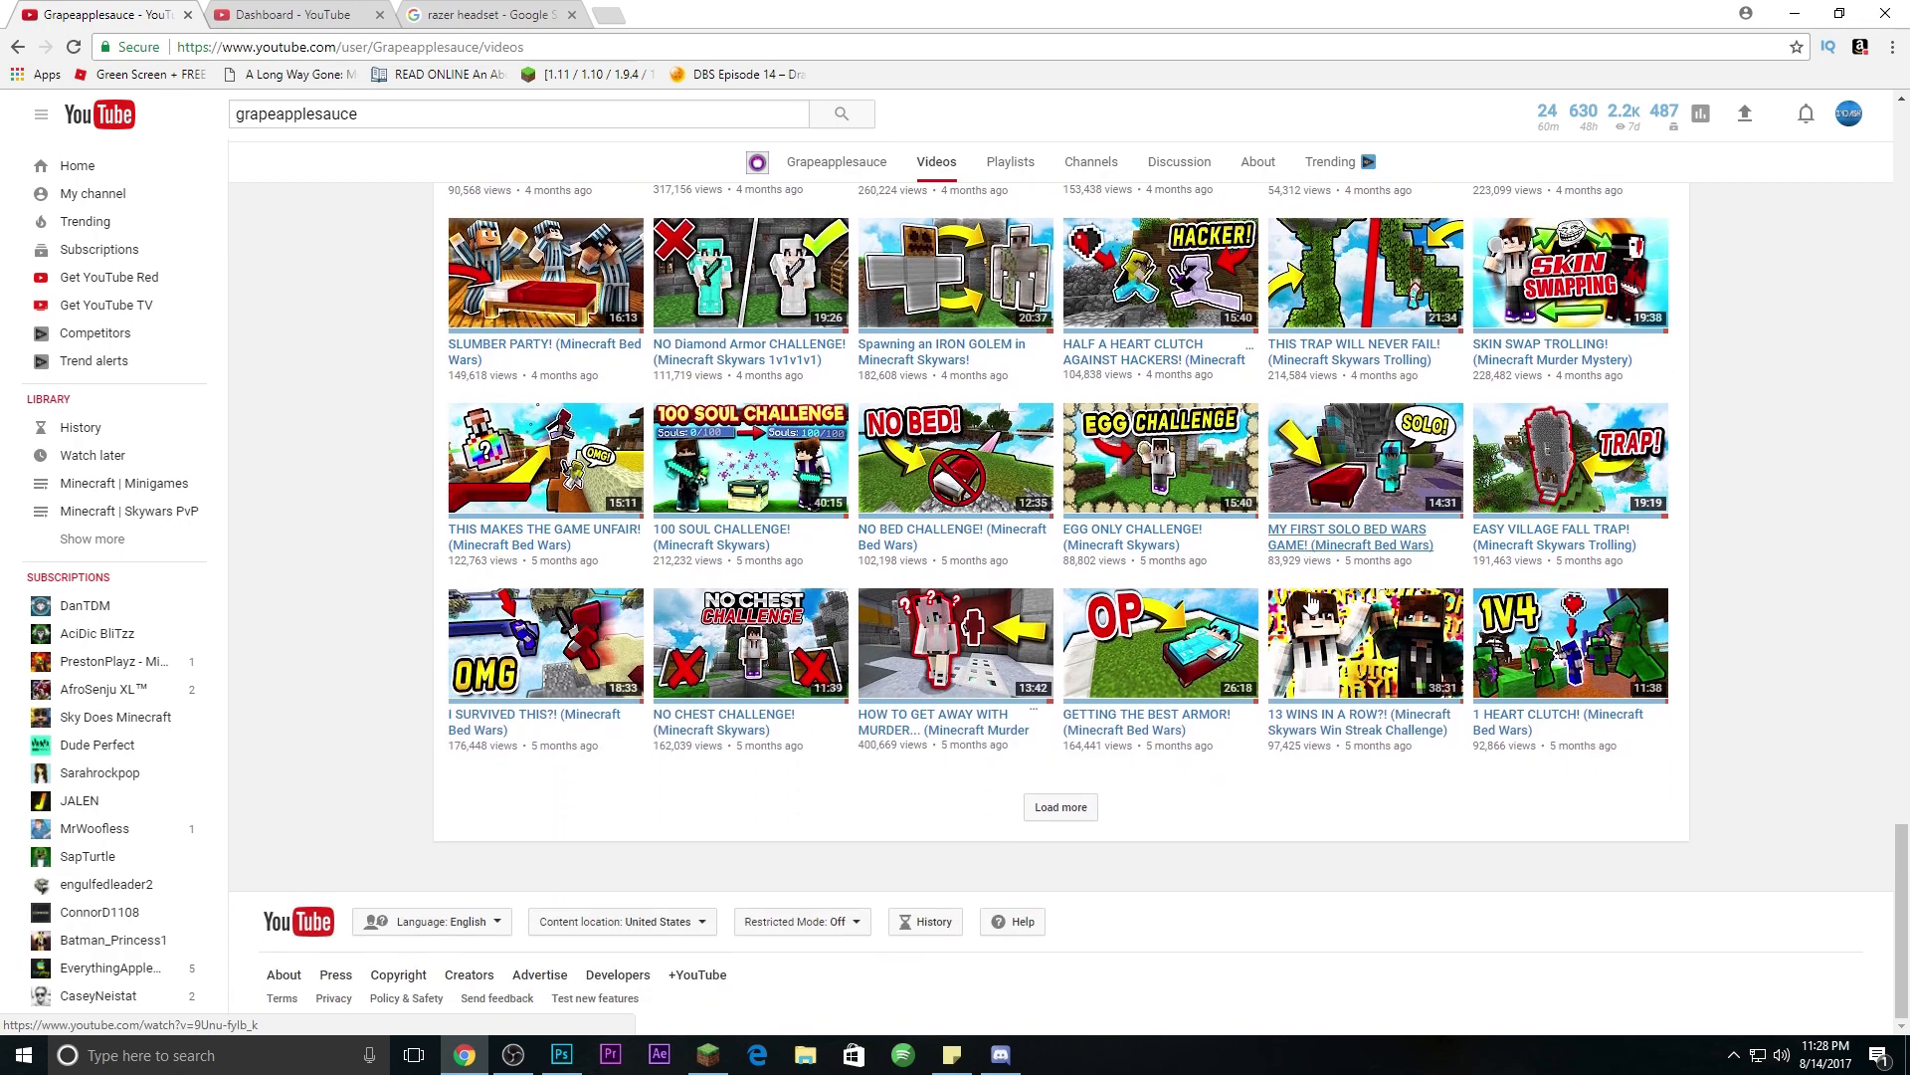
{"action": "left_click", "coordinate": [1075, 805]}
{"action": "scroll", "coordinate": [1297, 655], "scroll_direction": "up", "scroll_amount": 1}
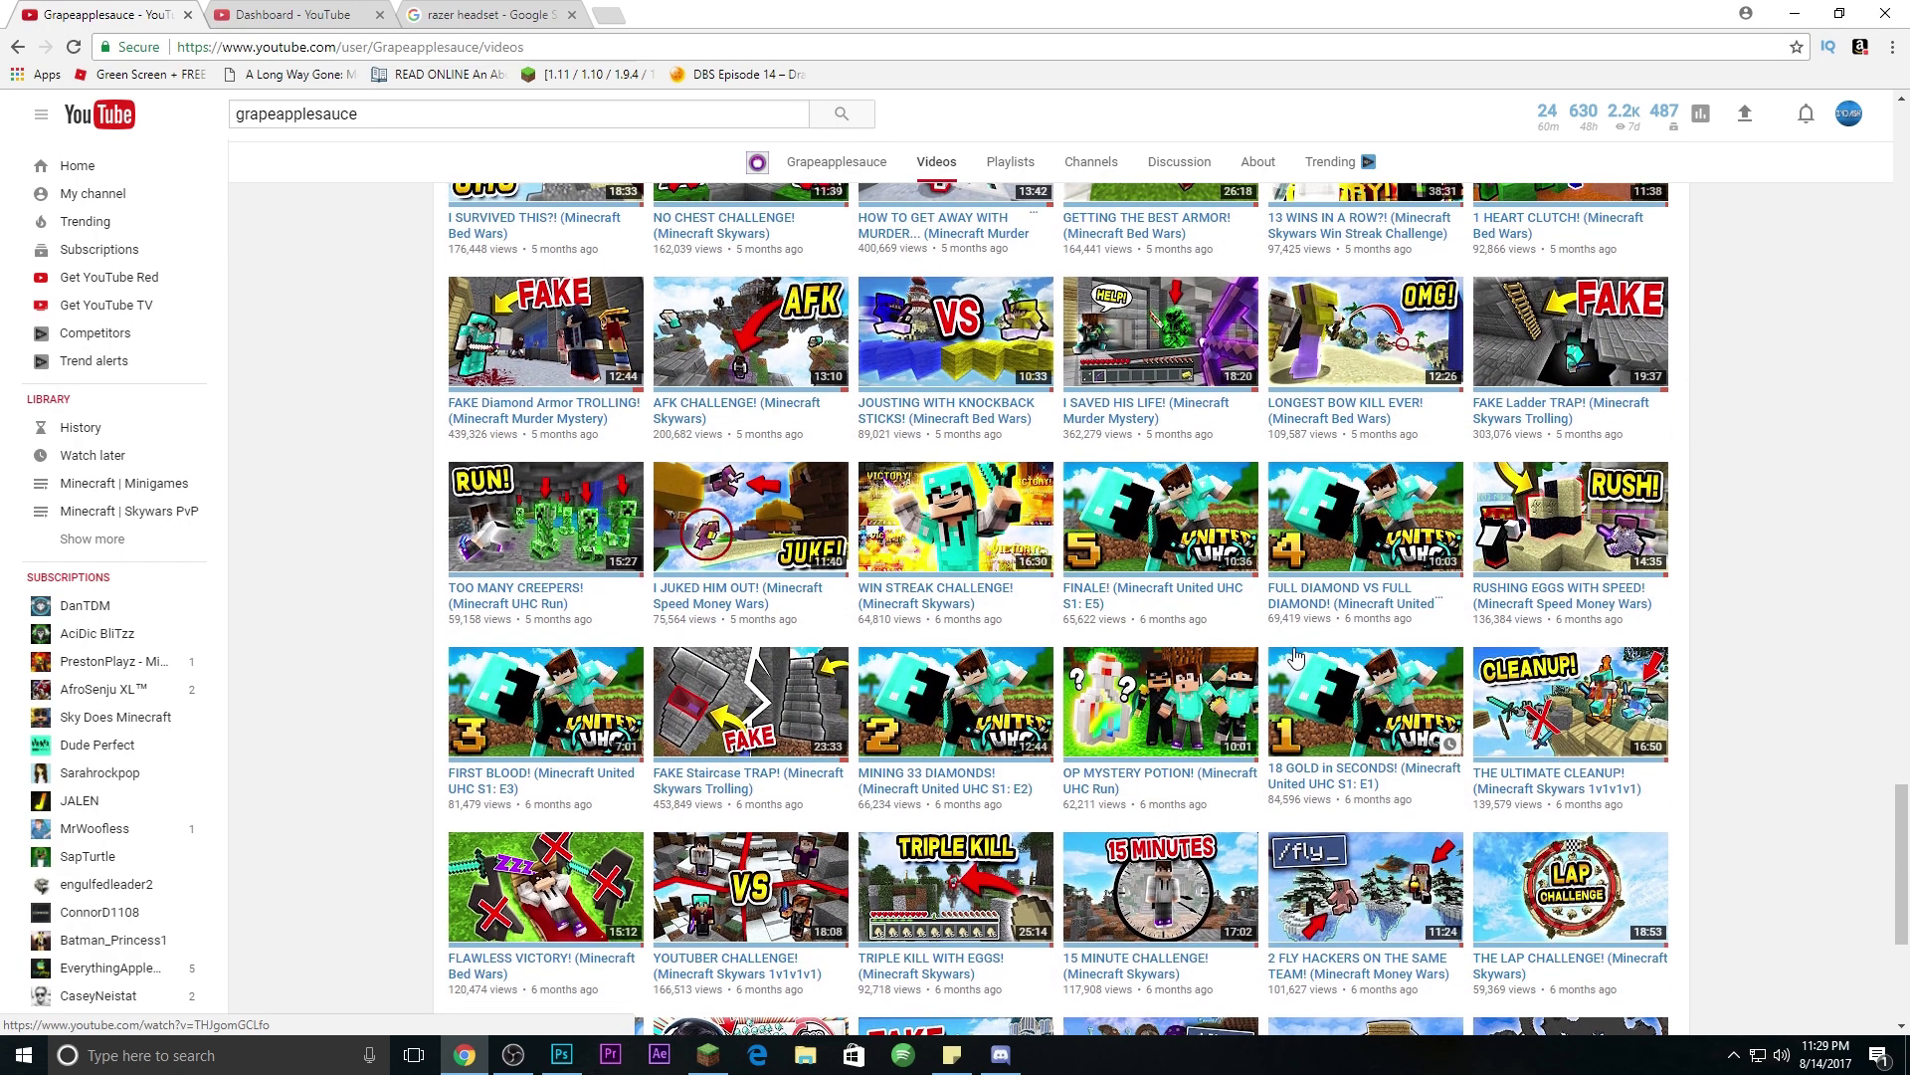
{"action": "scroll", "coordinate": [1296, 654], "scroll_direction": "up", "scroll_amount": 10}
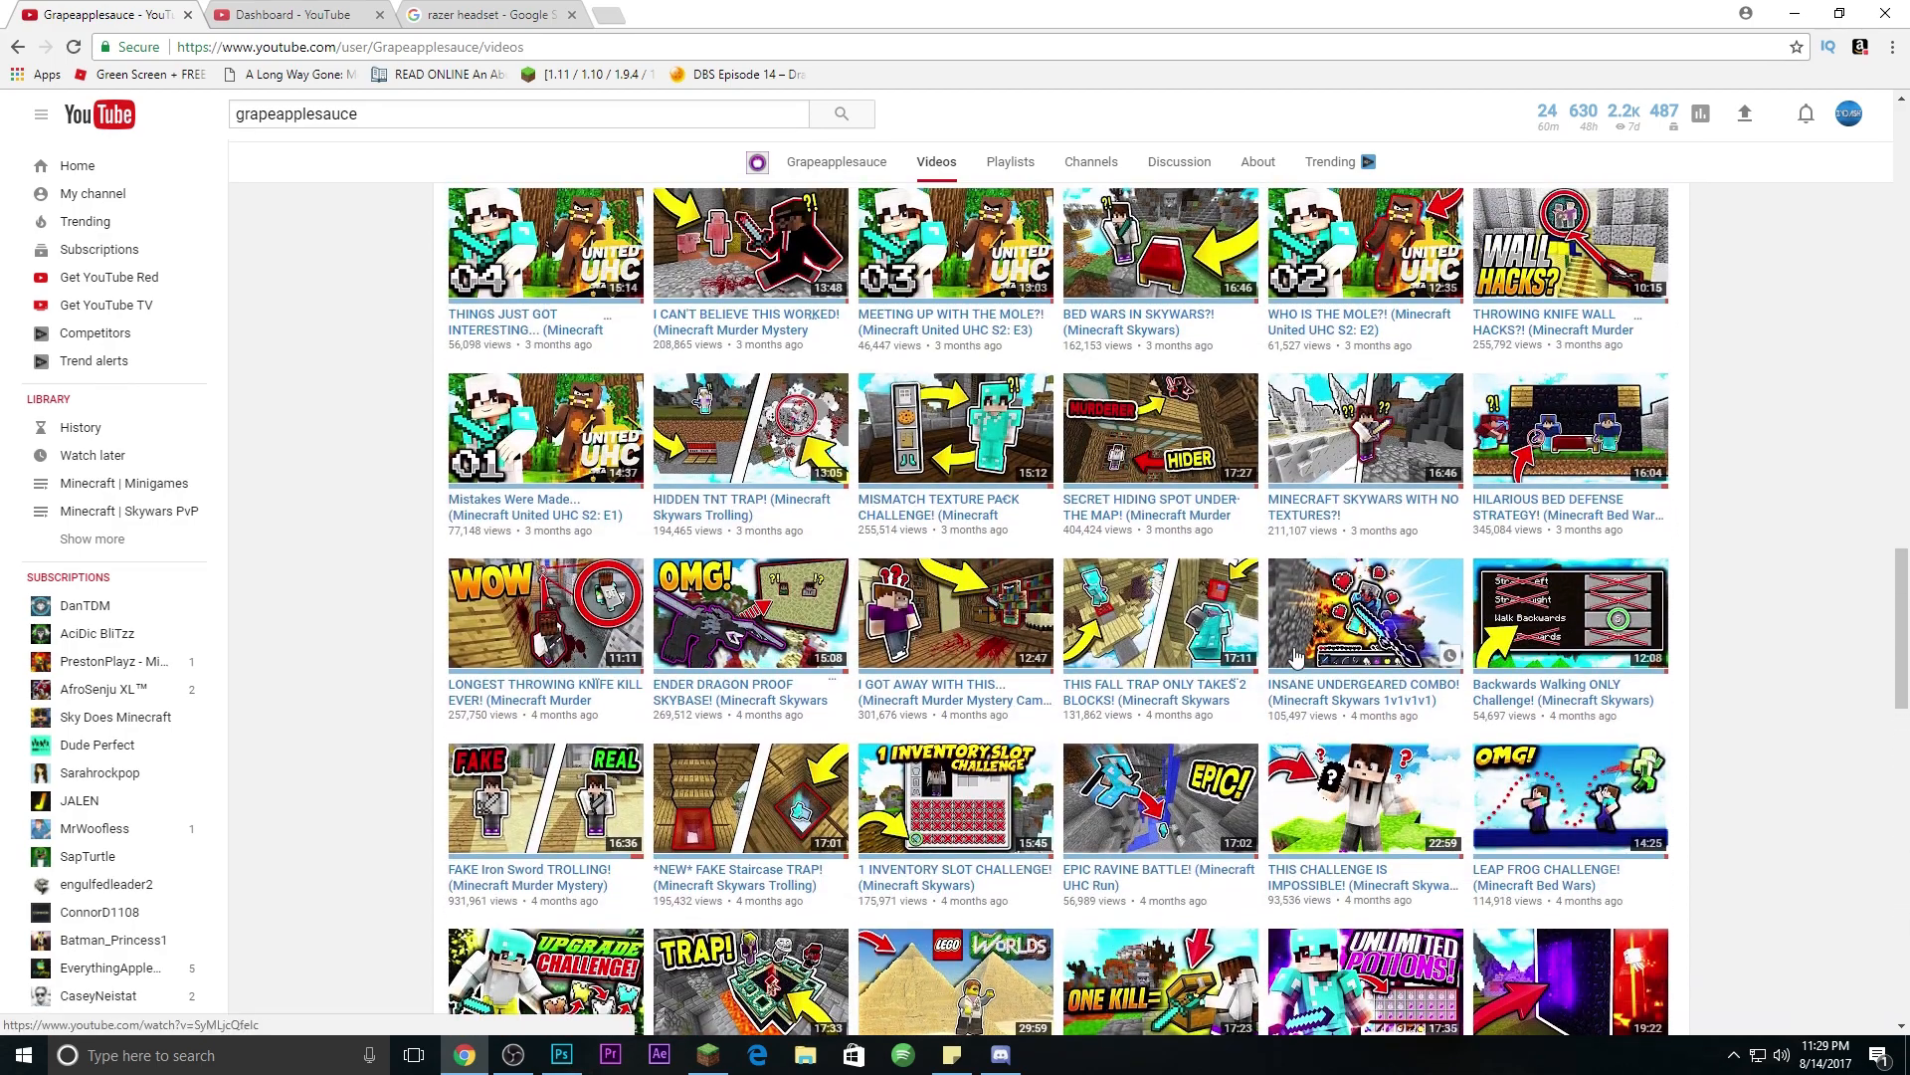
{"action": "scroll", "coordinate": [1296, 654], "scroll_direction": "up", "scroll_amount": 2}
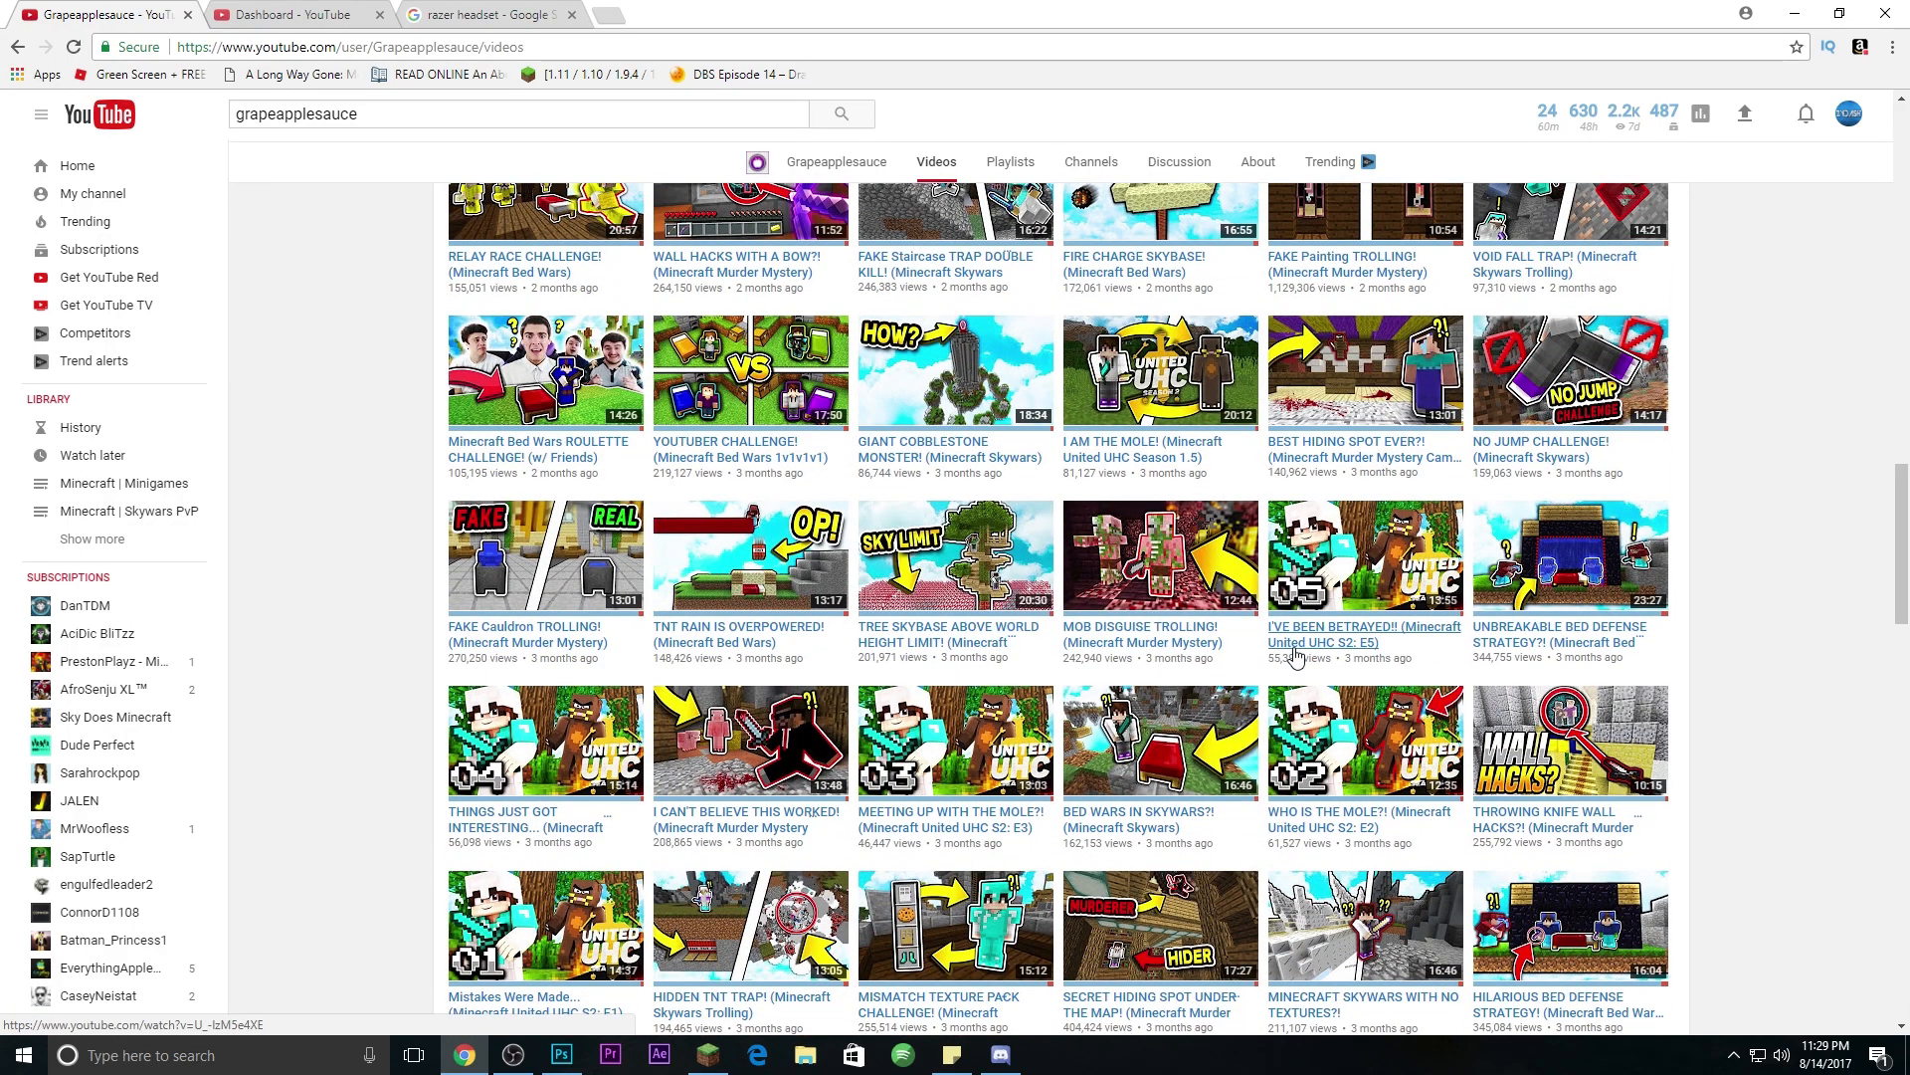
Step: Switch from the browser to the Minecraft Launcher and start the game with the 1.8-forge1.8-11.14.4.1563 profile
{"action": "left_click", "coordinate": [1795, 12]}
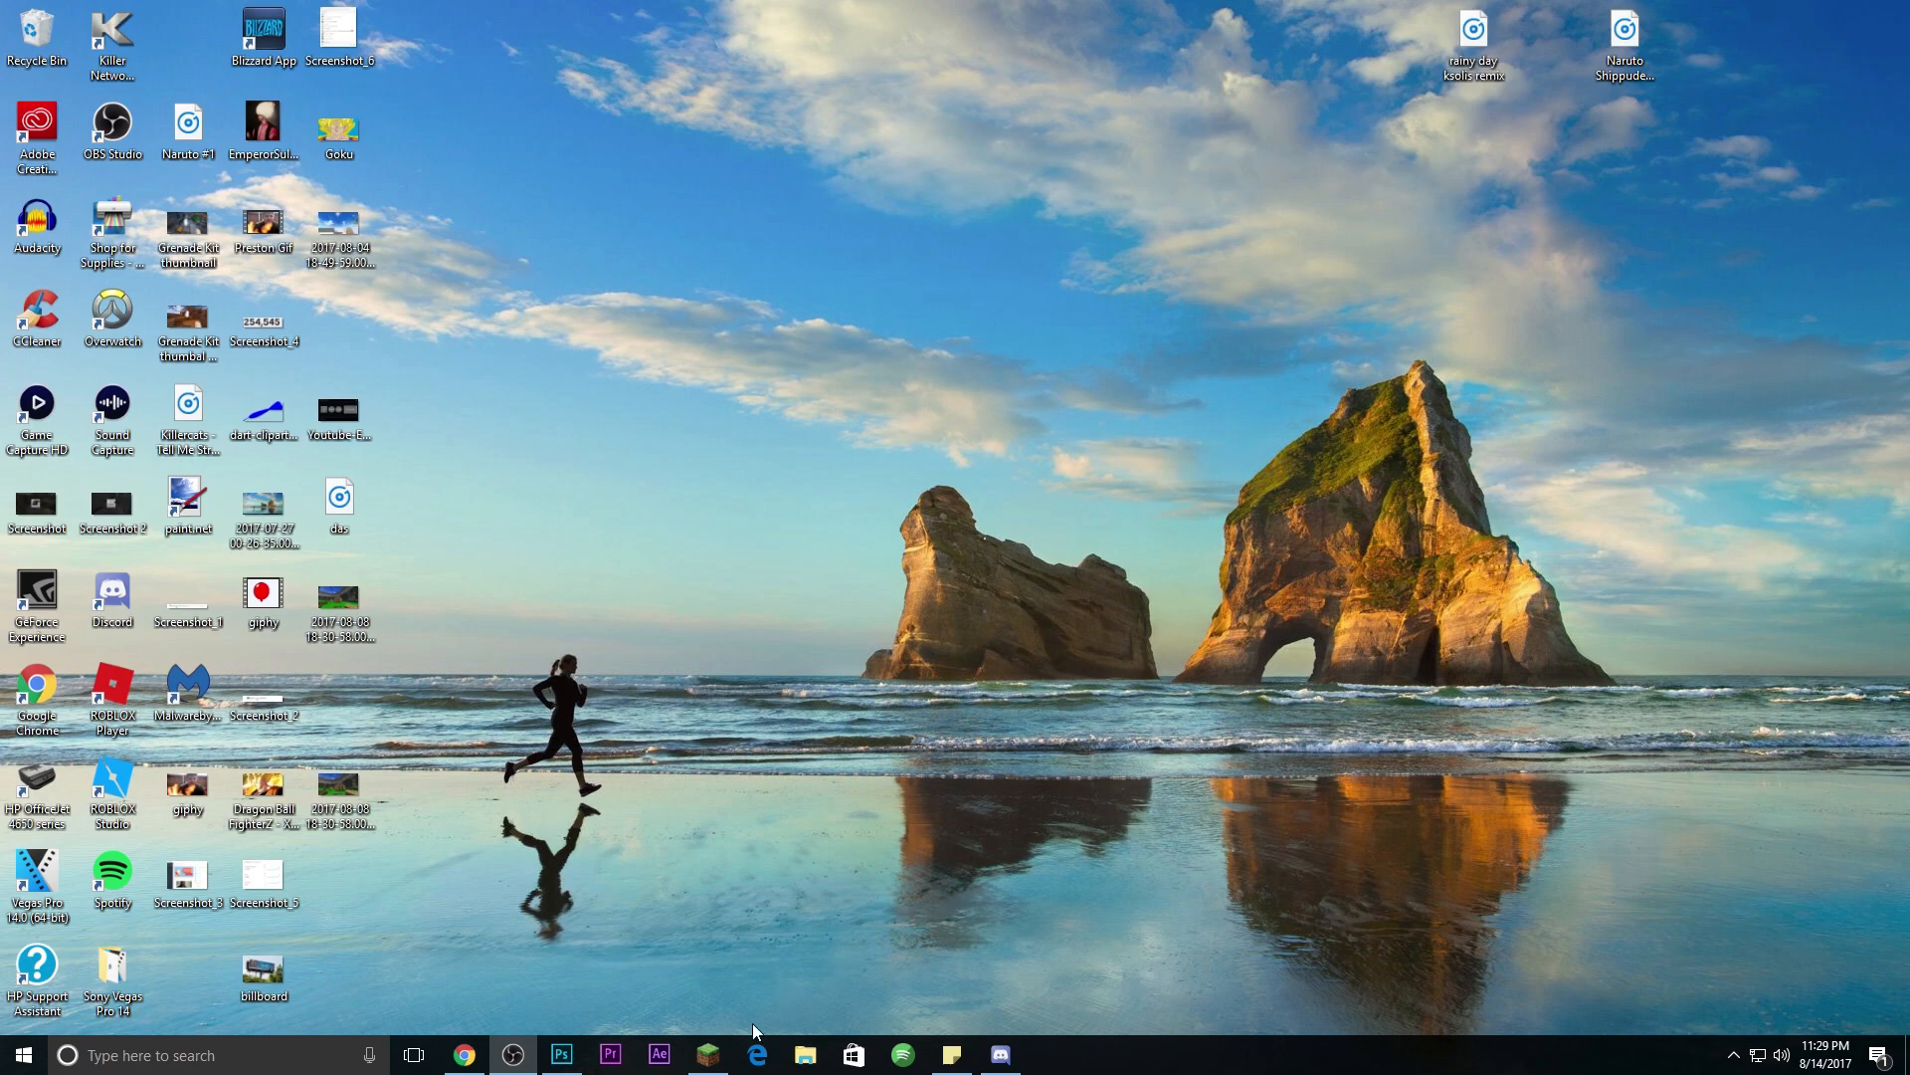
{"action": "left_click", "coordinate": [700, 1057]}
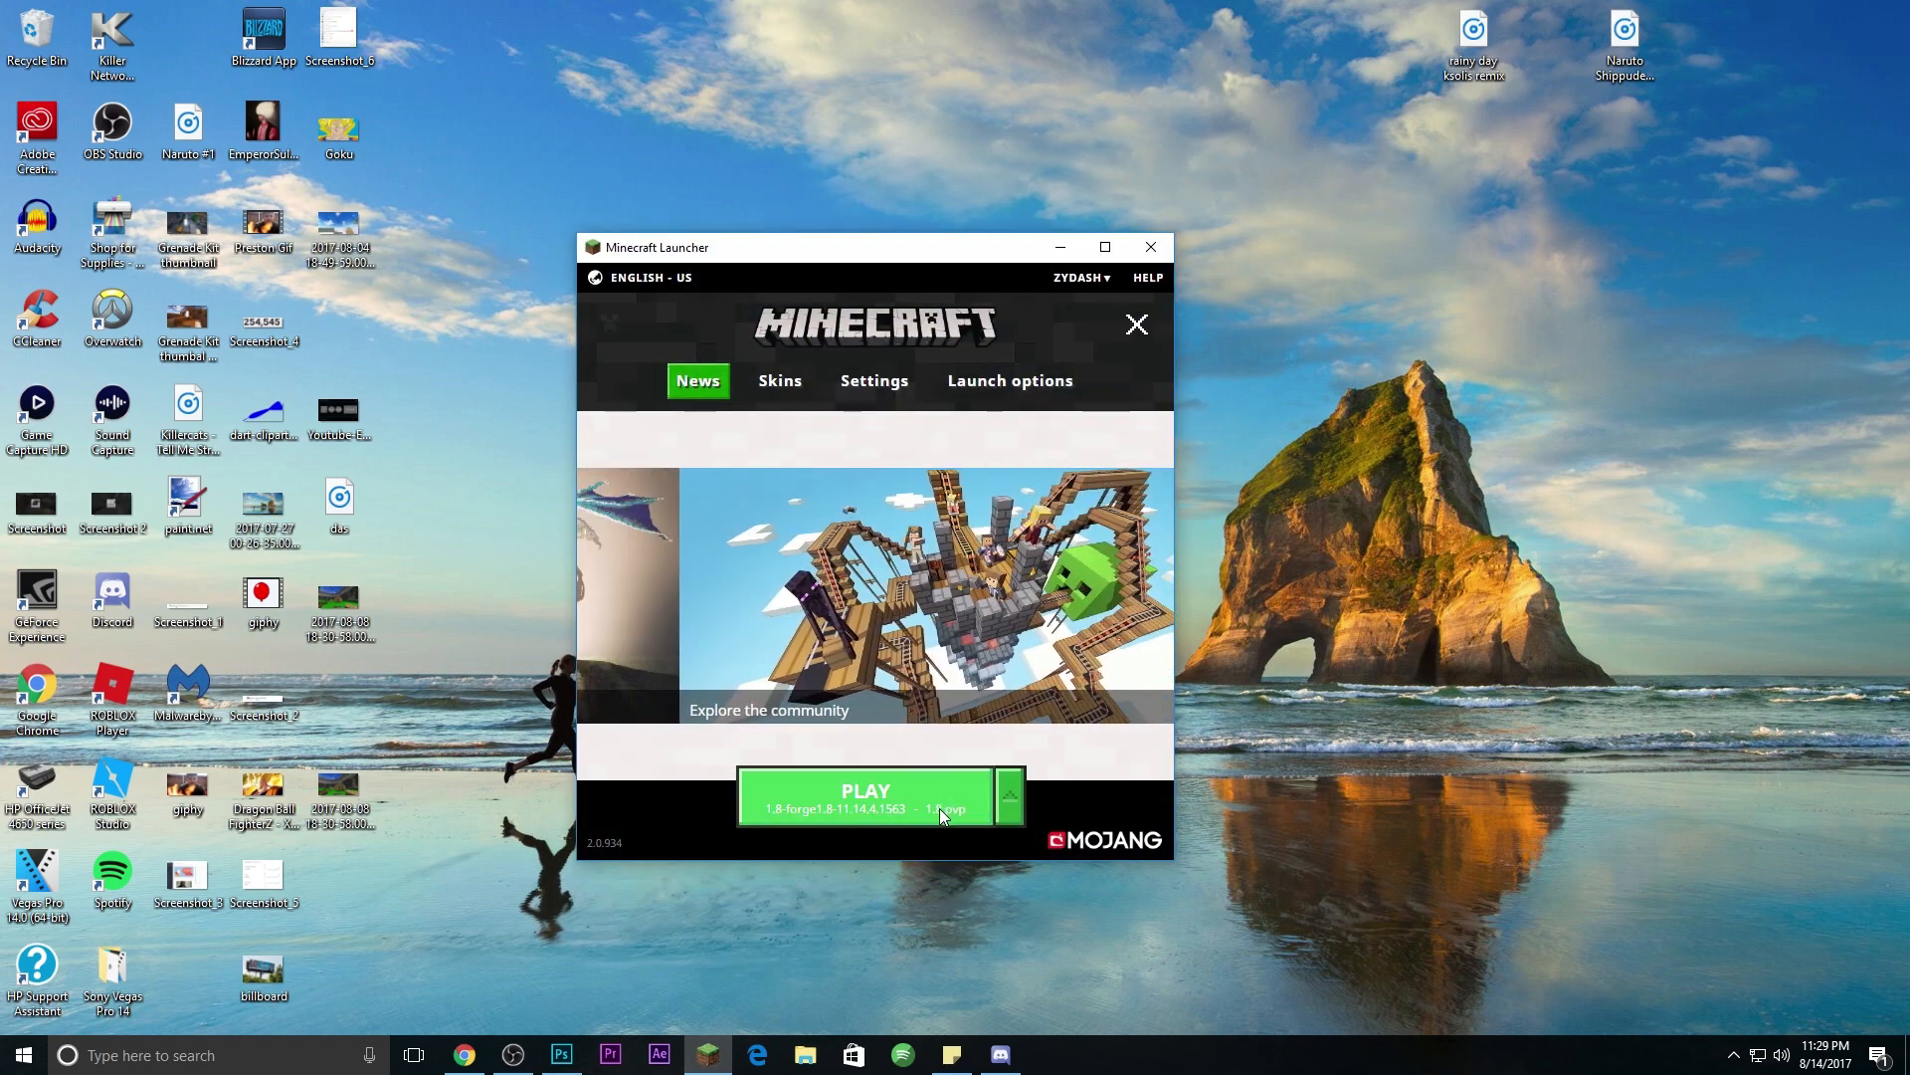
{"action": "left_click", "coordinate": [939, 808]}
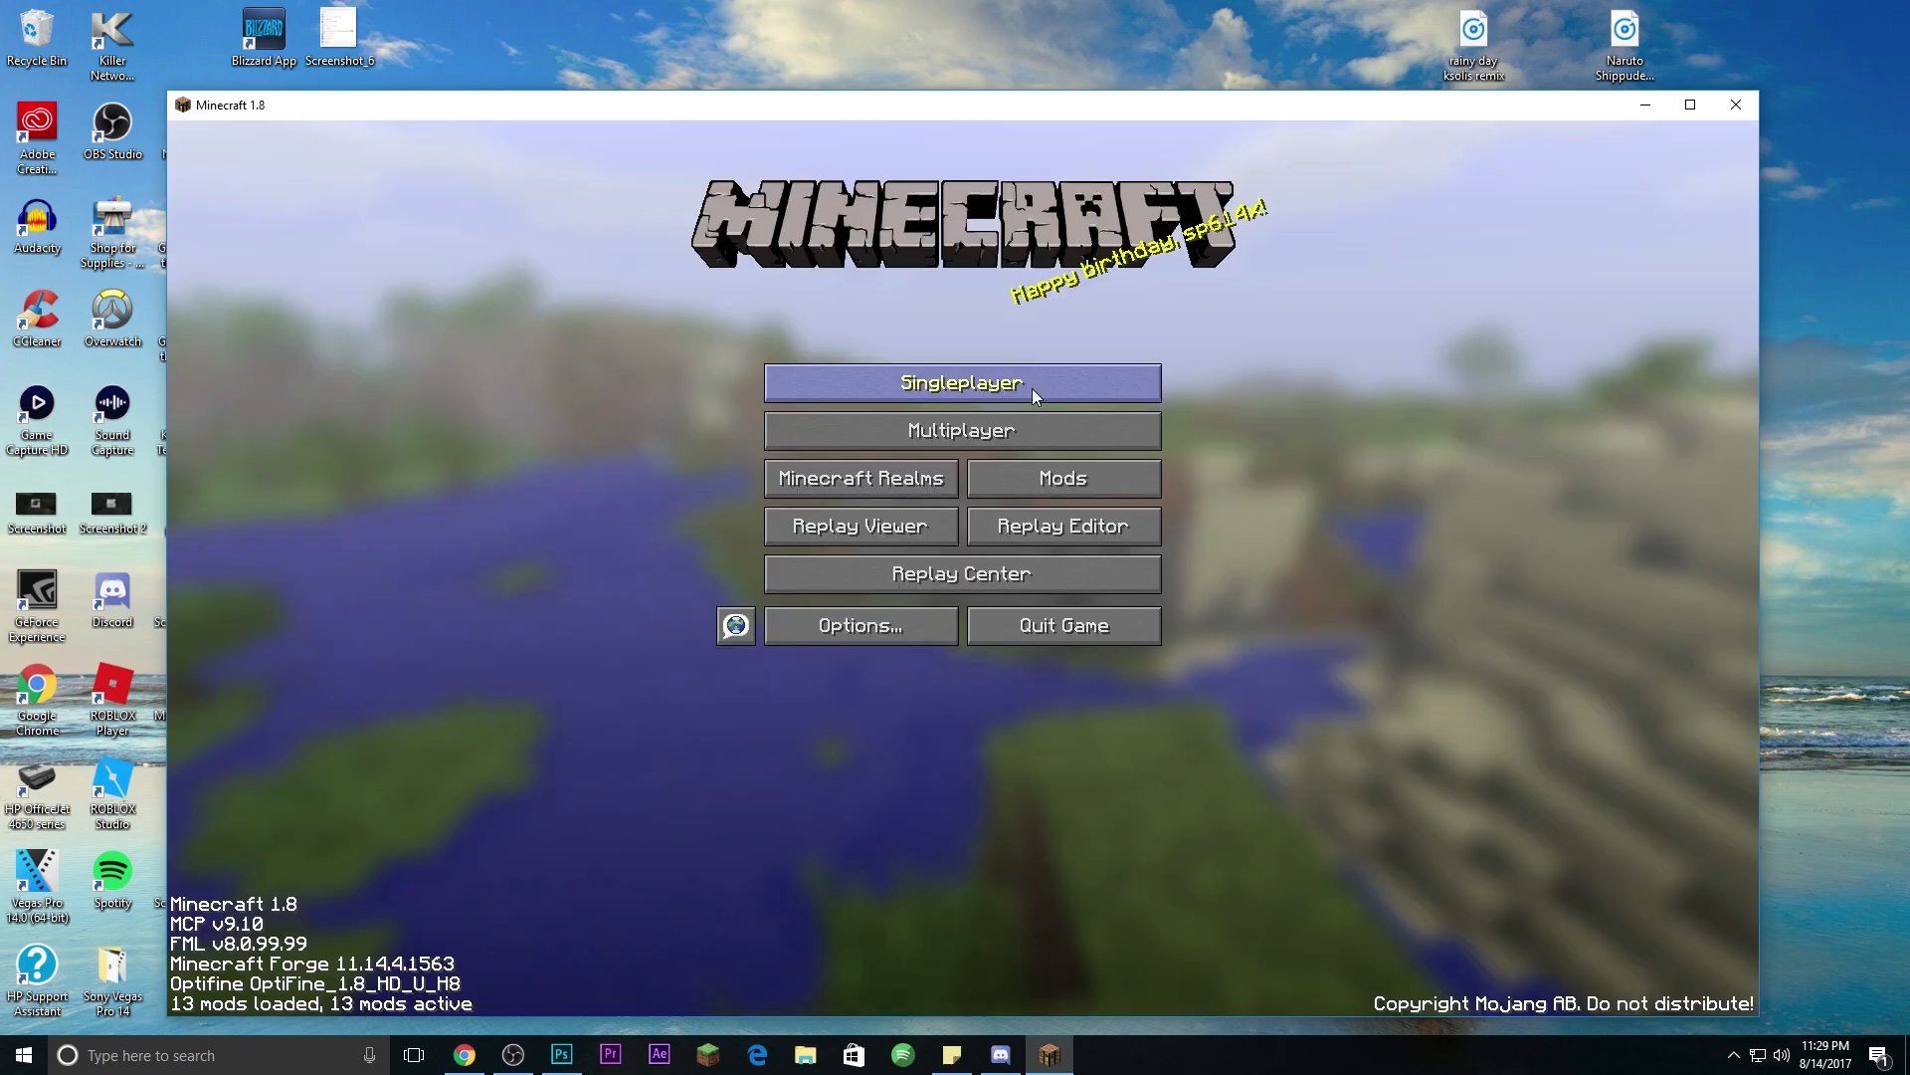
Step: Open the singleplayer world "SW Towers"
{"action": "left_click", "coordinate": [1031, 388]}
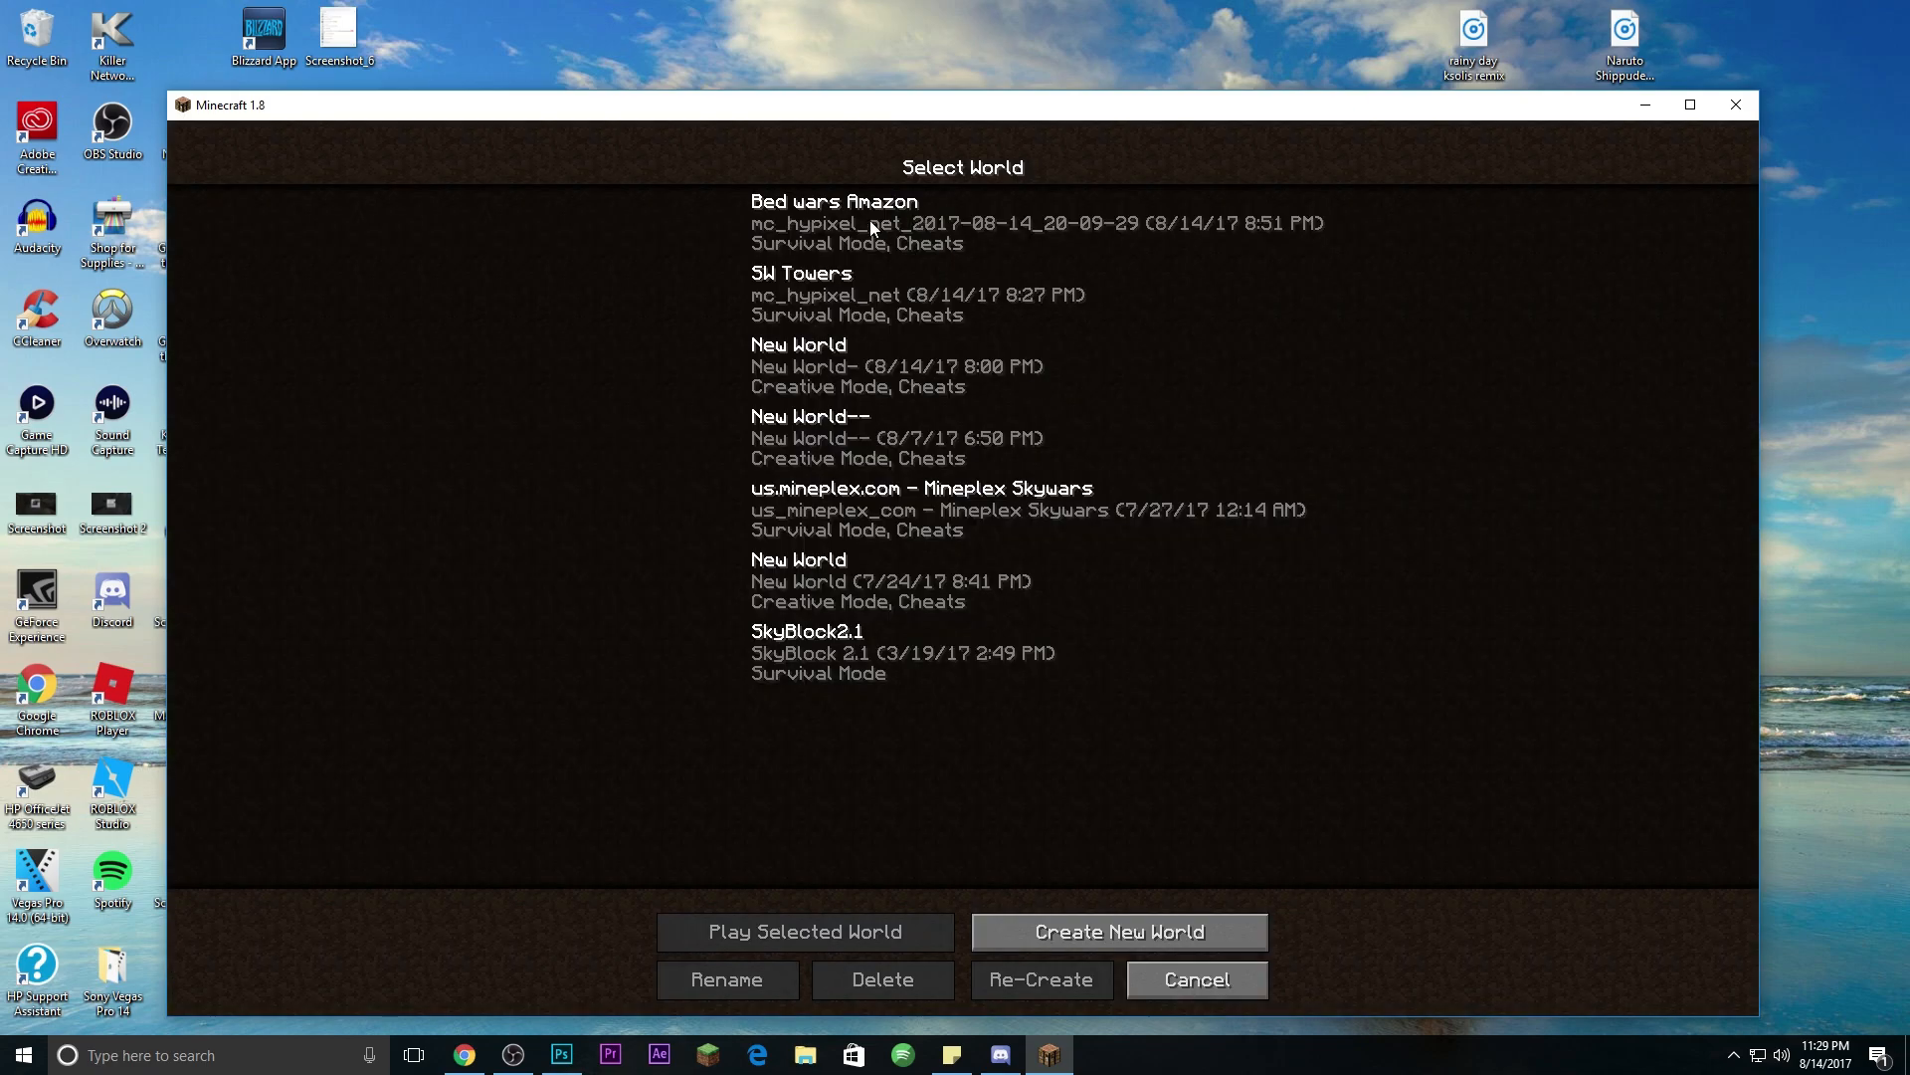
{"action": "left_click", "coordinate": [840, 295]}
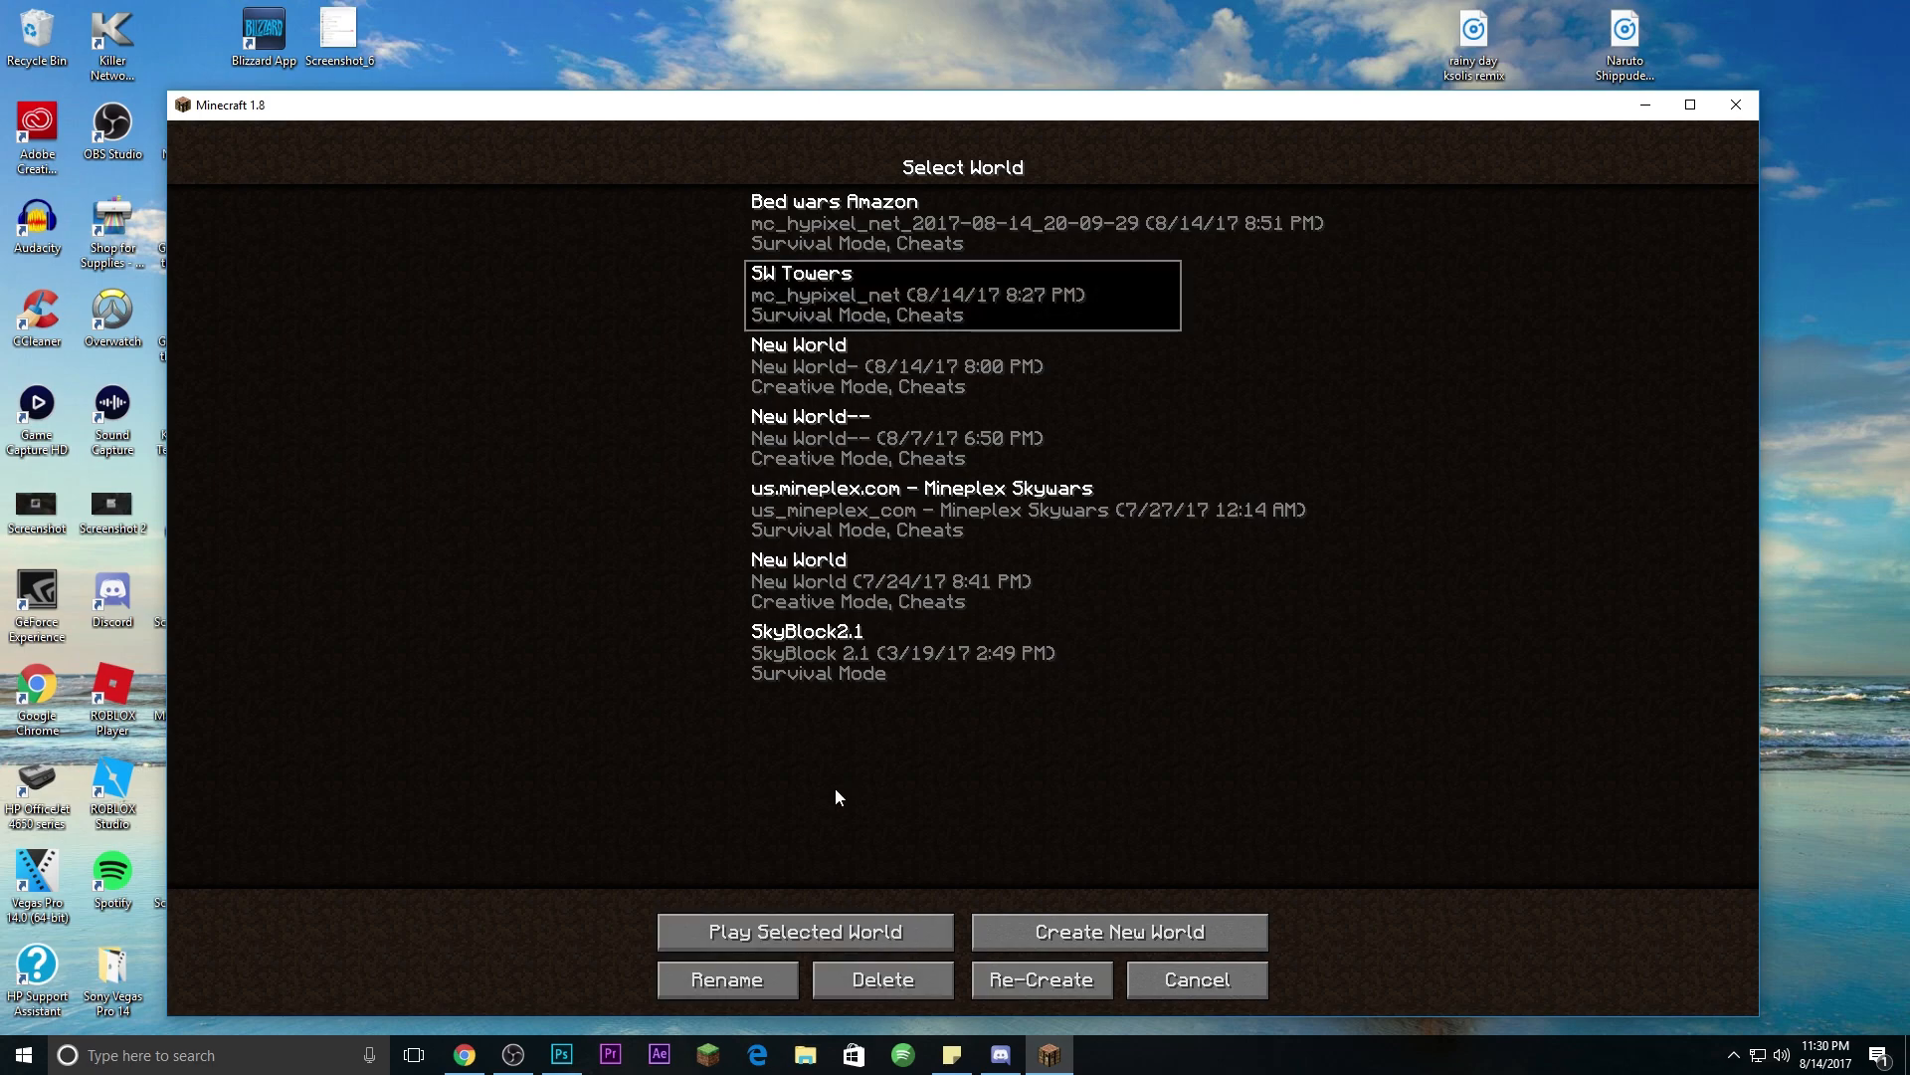
{"action": "left_click", "coordinate": [852, 925]}
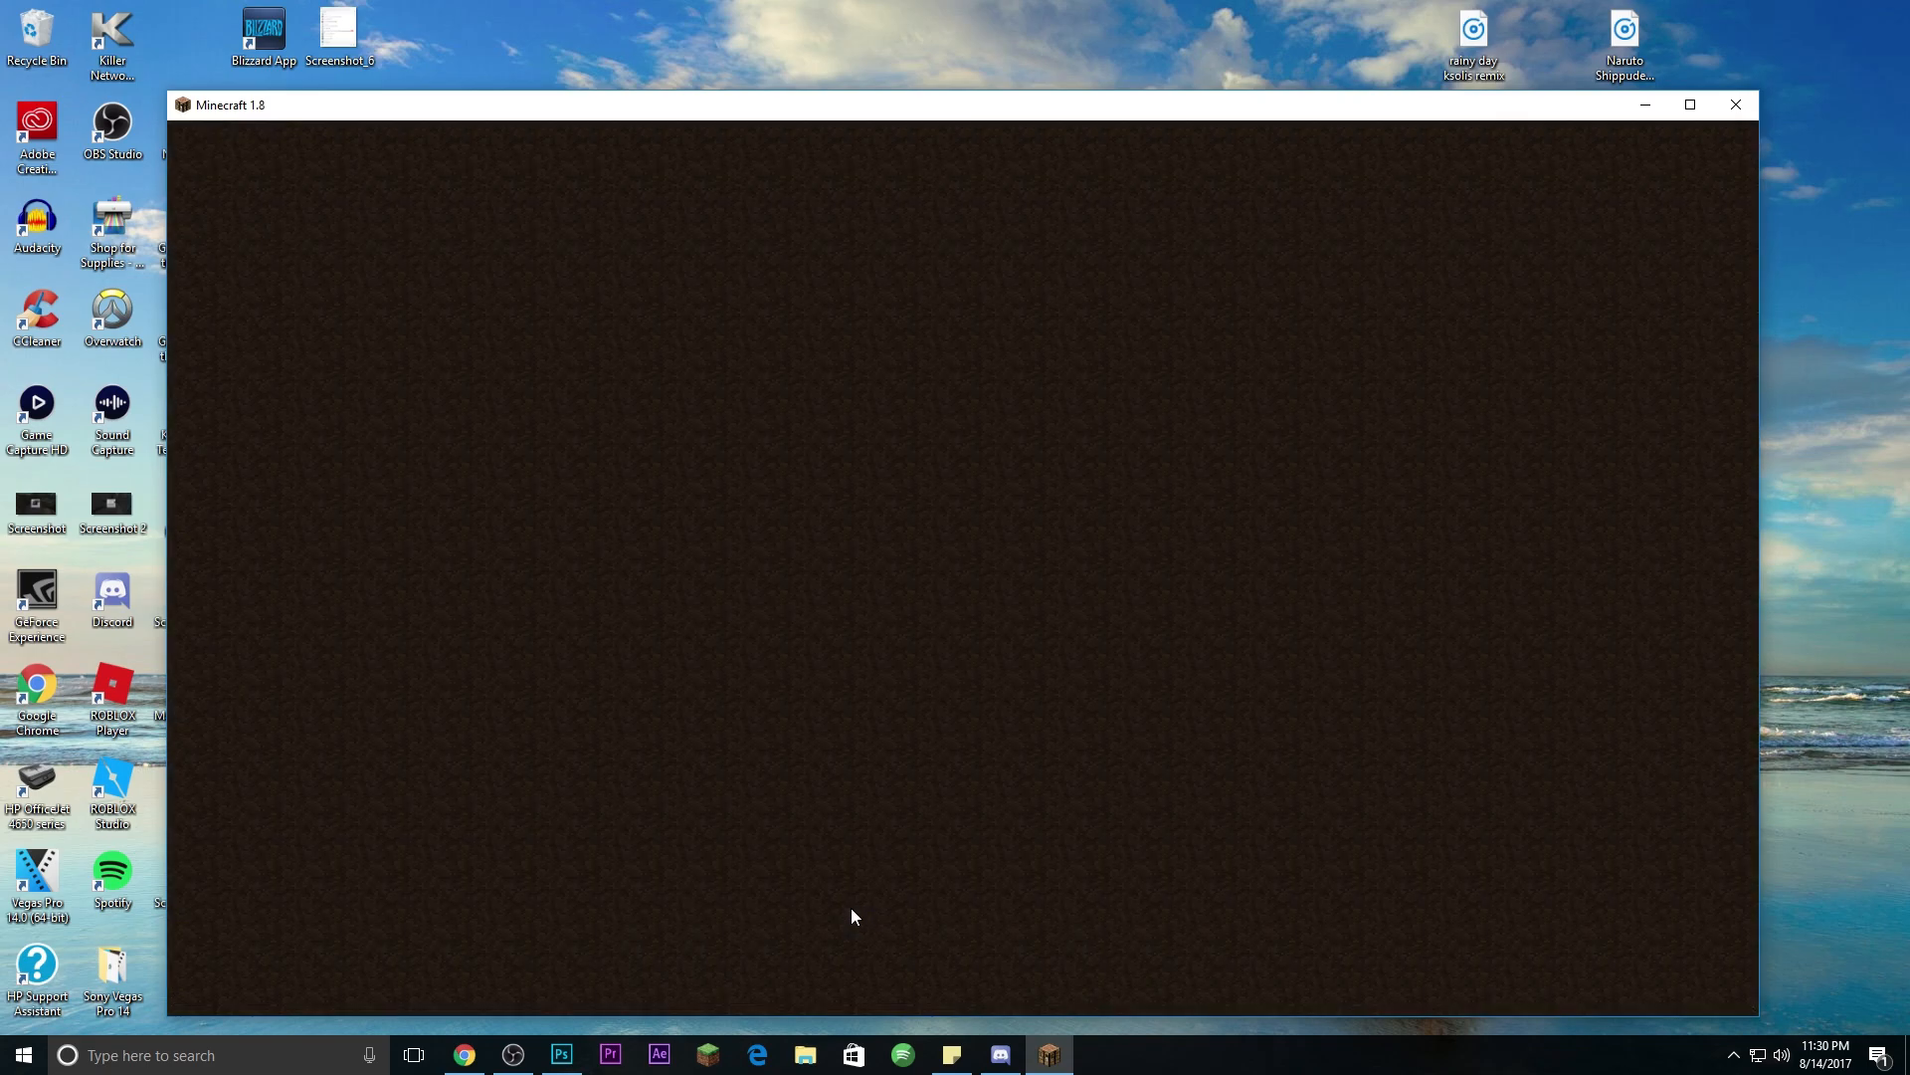
Step: Change the game mode to creative with /gamemode 1 and move onto the grassy centre island
{"action": "type", "text": "/gamemode 1"}
{"action": "key", "text": "Return"}
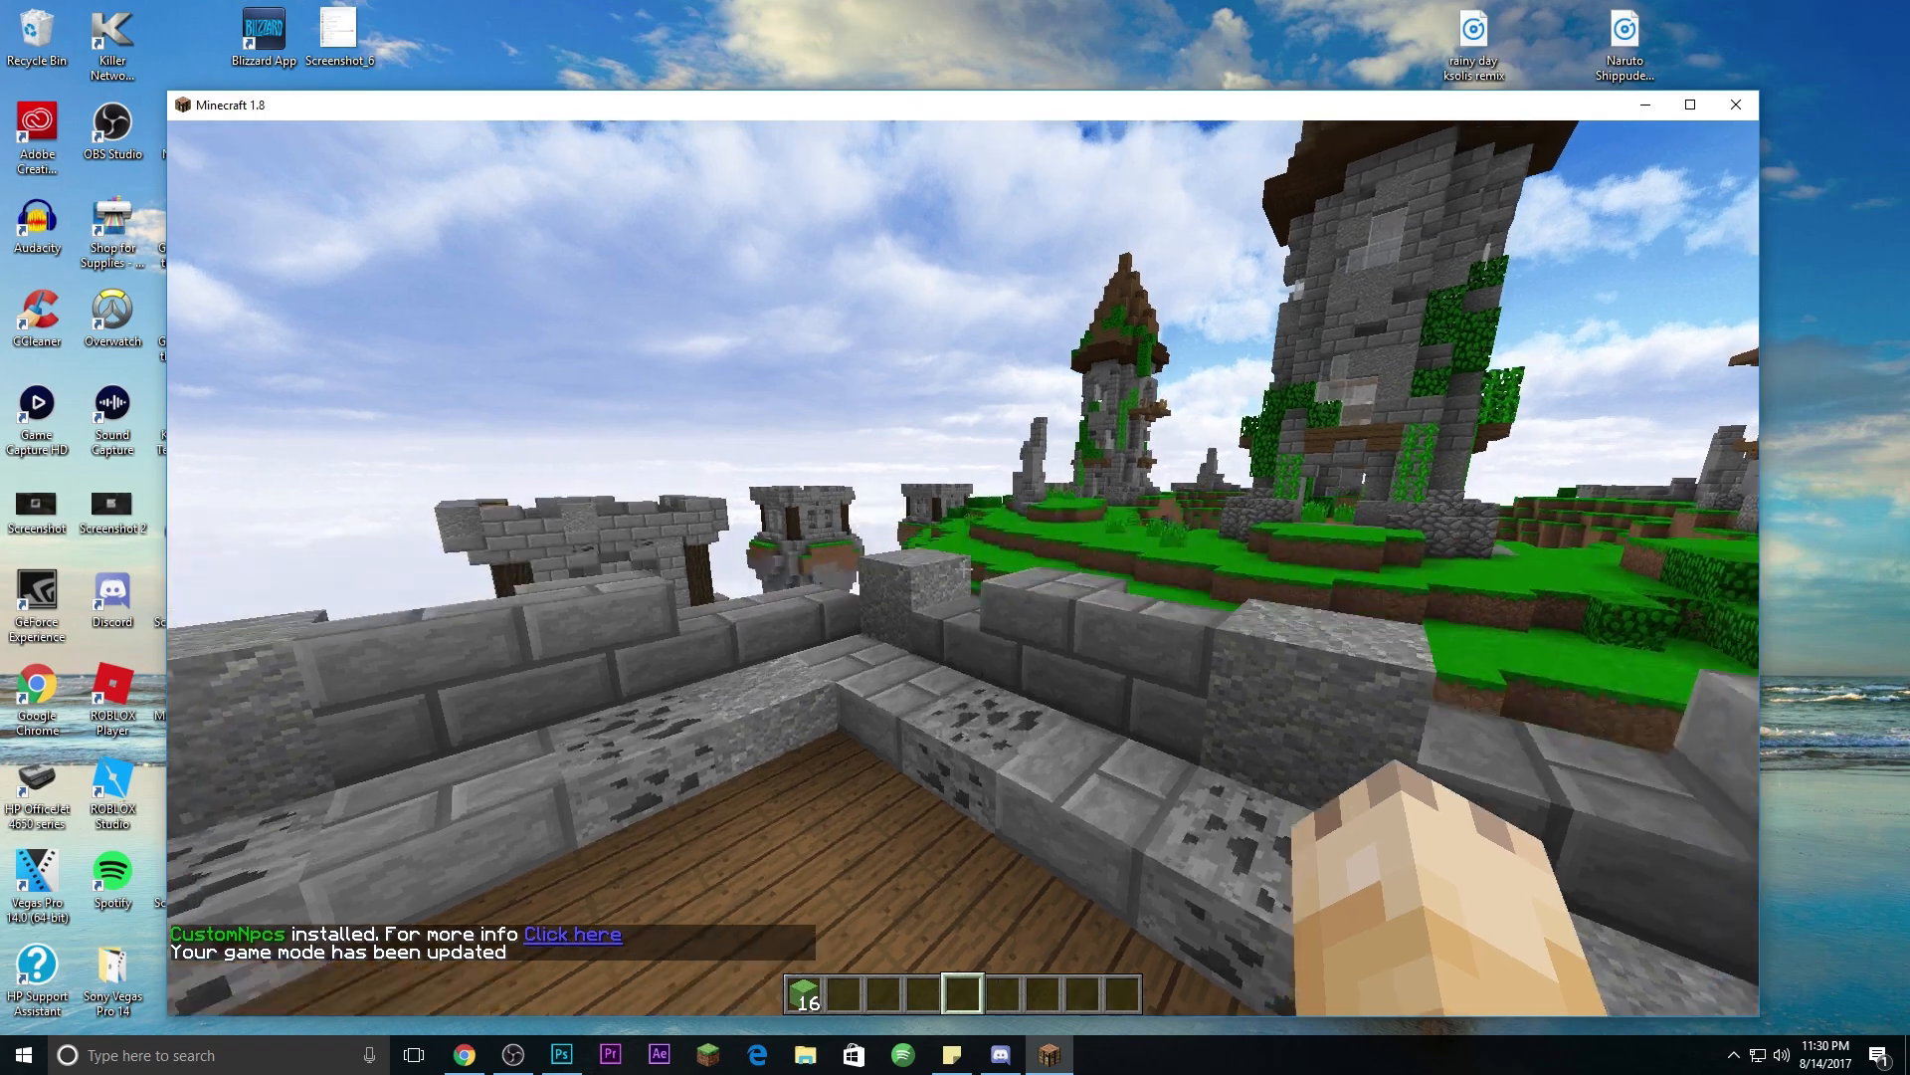
{"action": "key", "text": "w"}
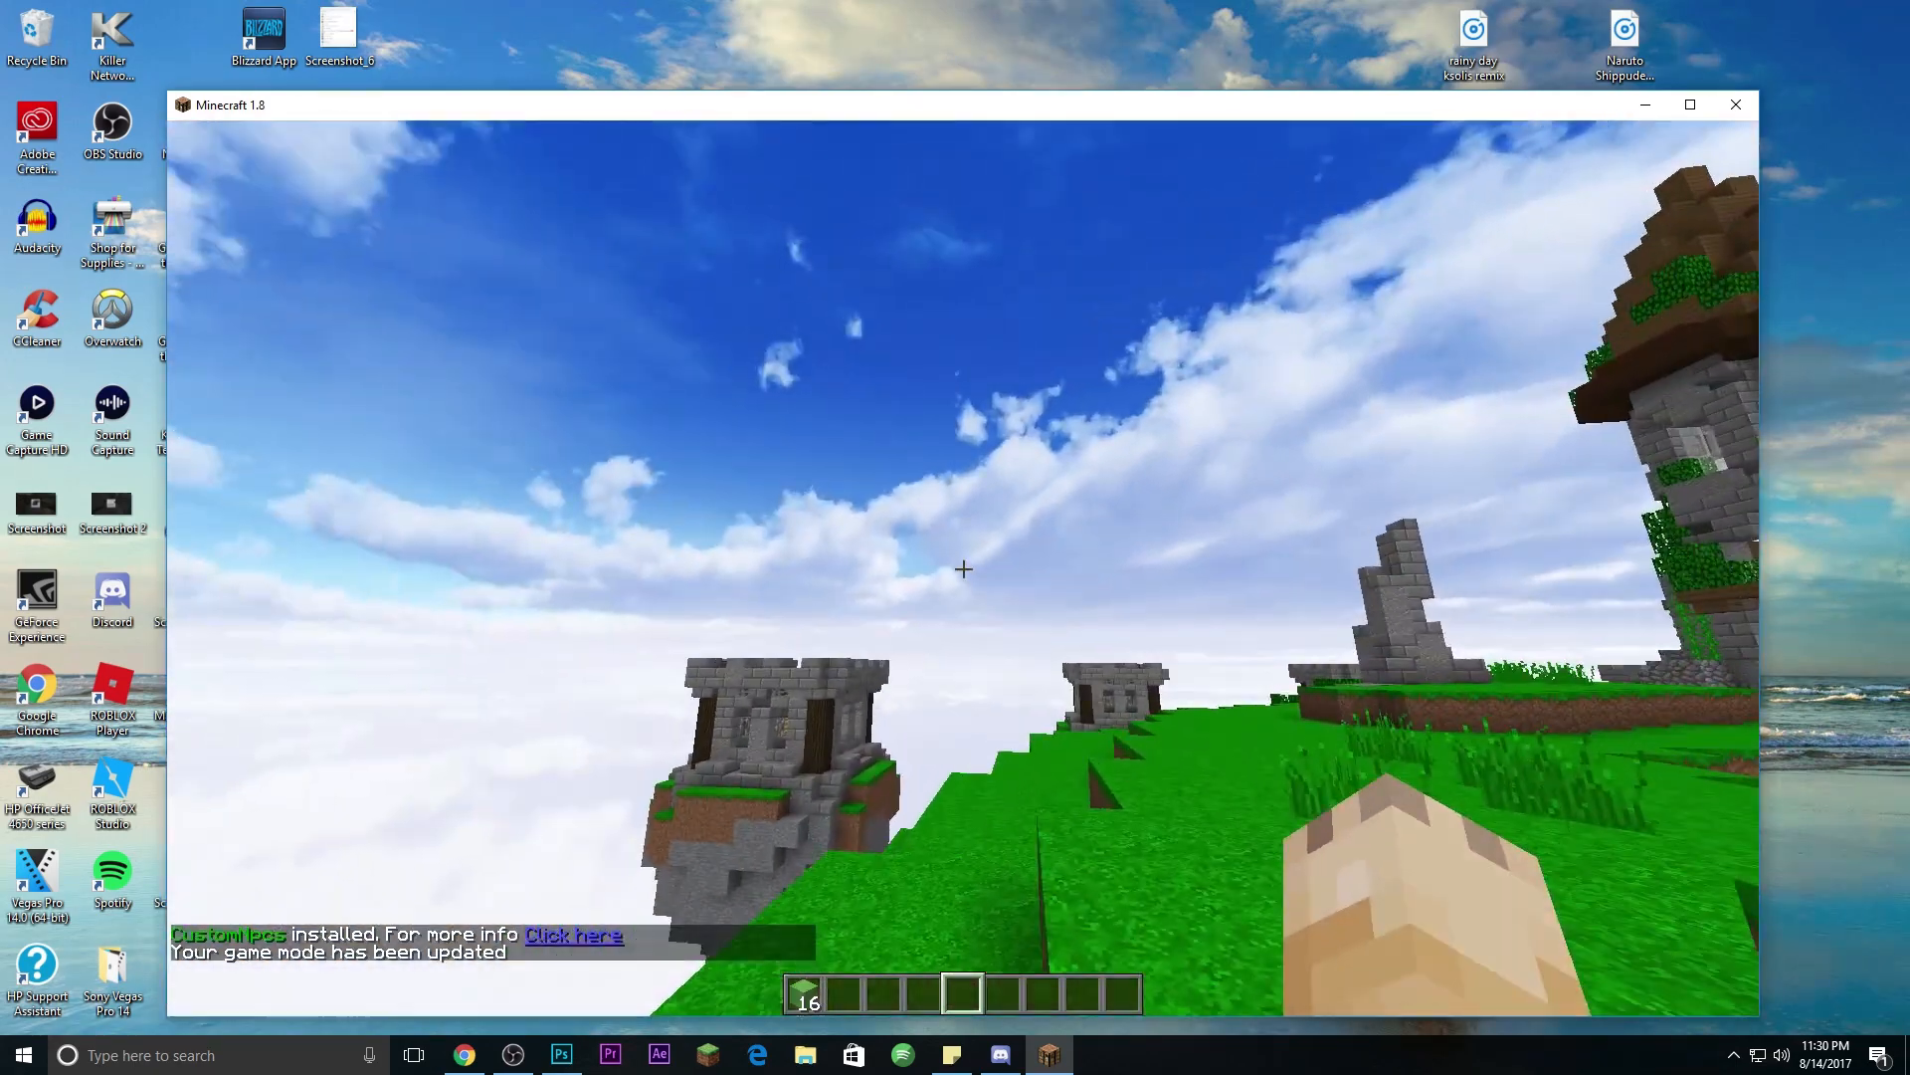
Step: Set the render distance to 7 Short+ in the video settings and resume the game
{"action": "key", "text": "Escape"}
{"action": "left_click", "coordinate": [850, 522]}
{"action": "left_click", "coordinate": [841, 465]}
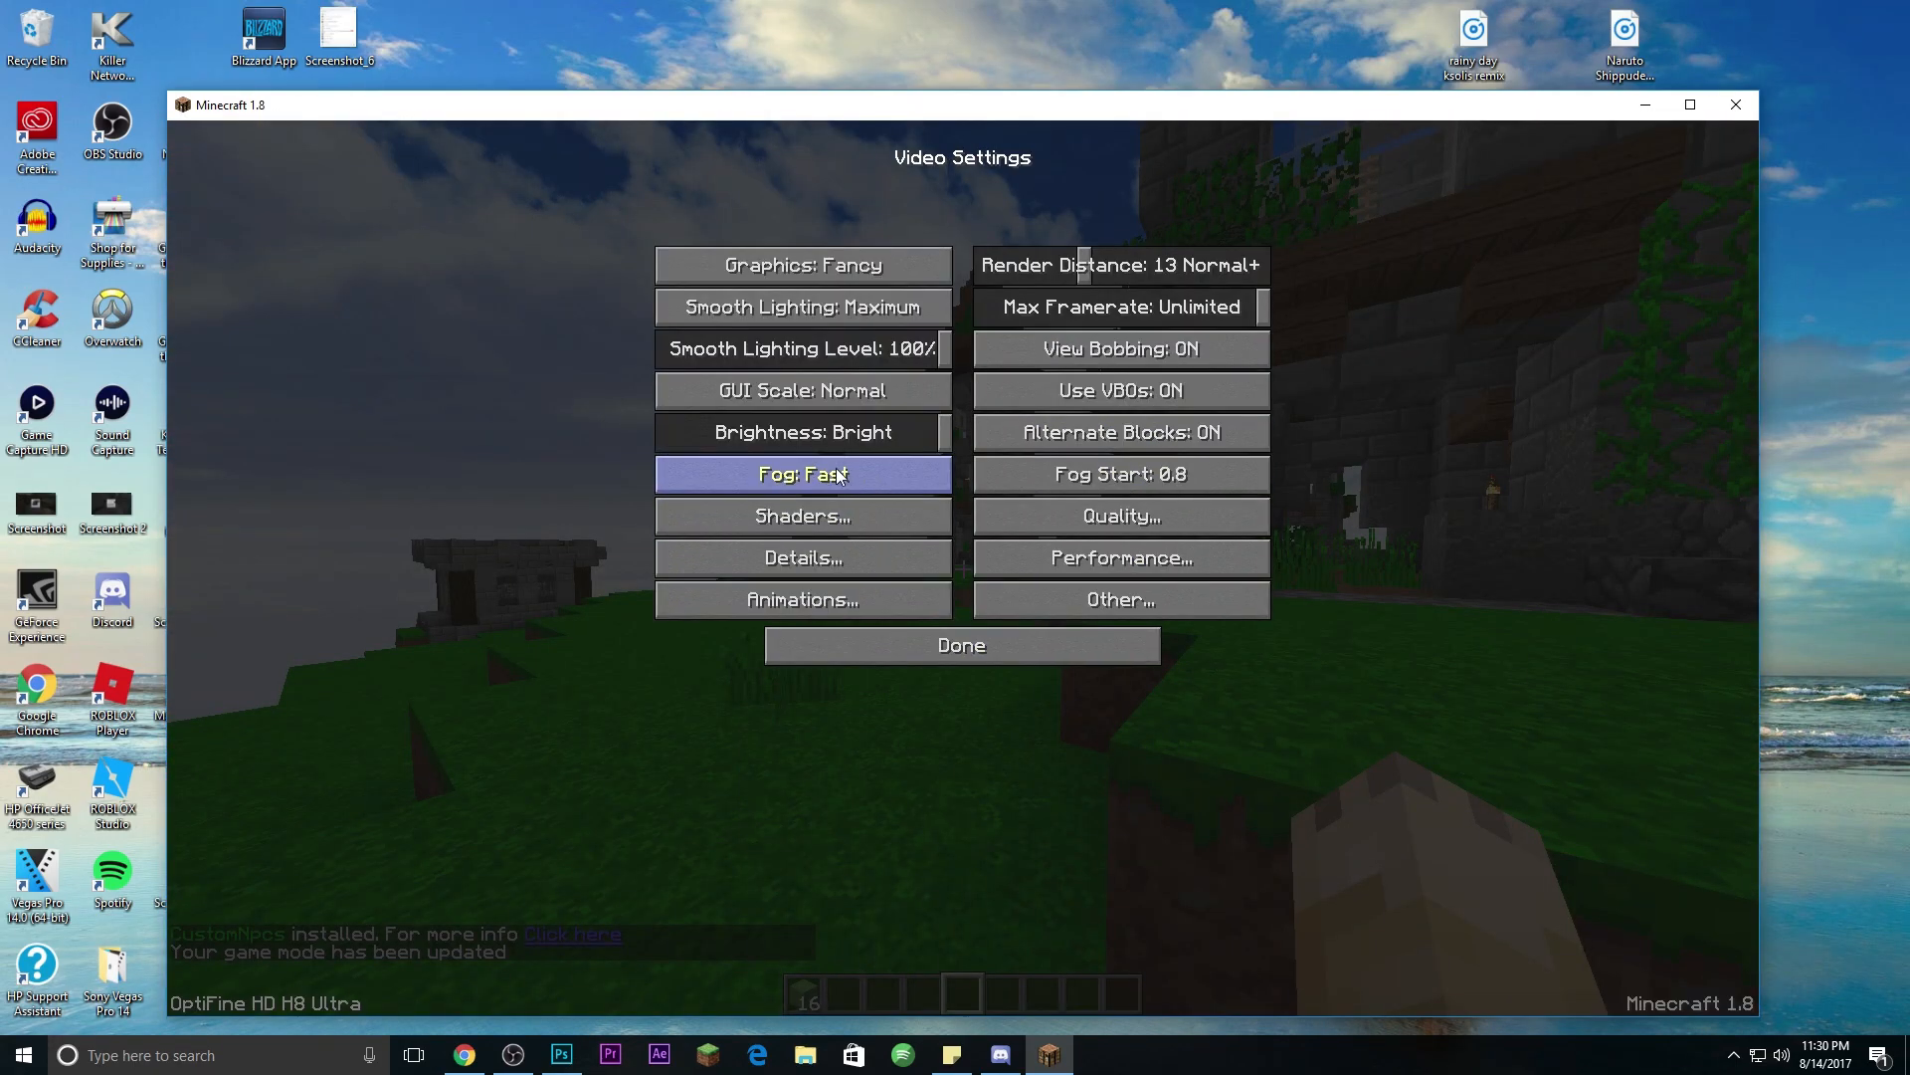
{"action": "left_click_drag", "start_coordinate": [1087, 263], "coordinate": [1035, 267]}
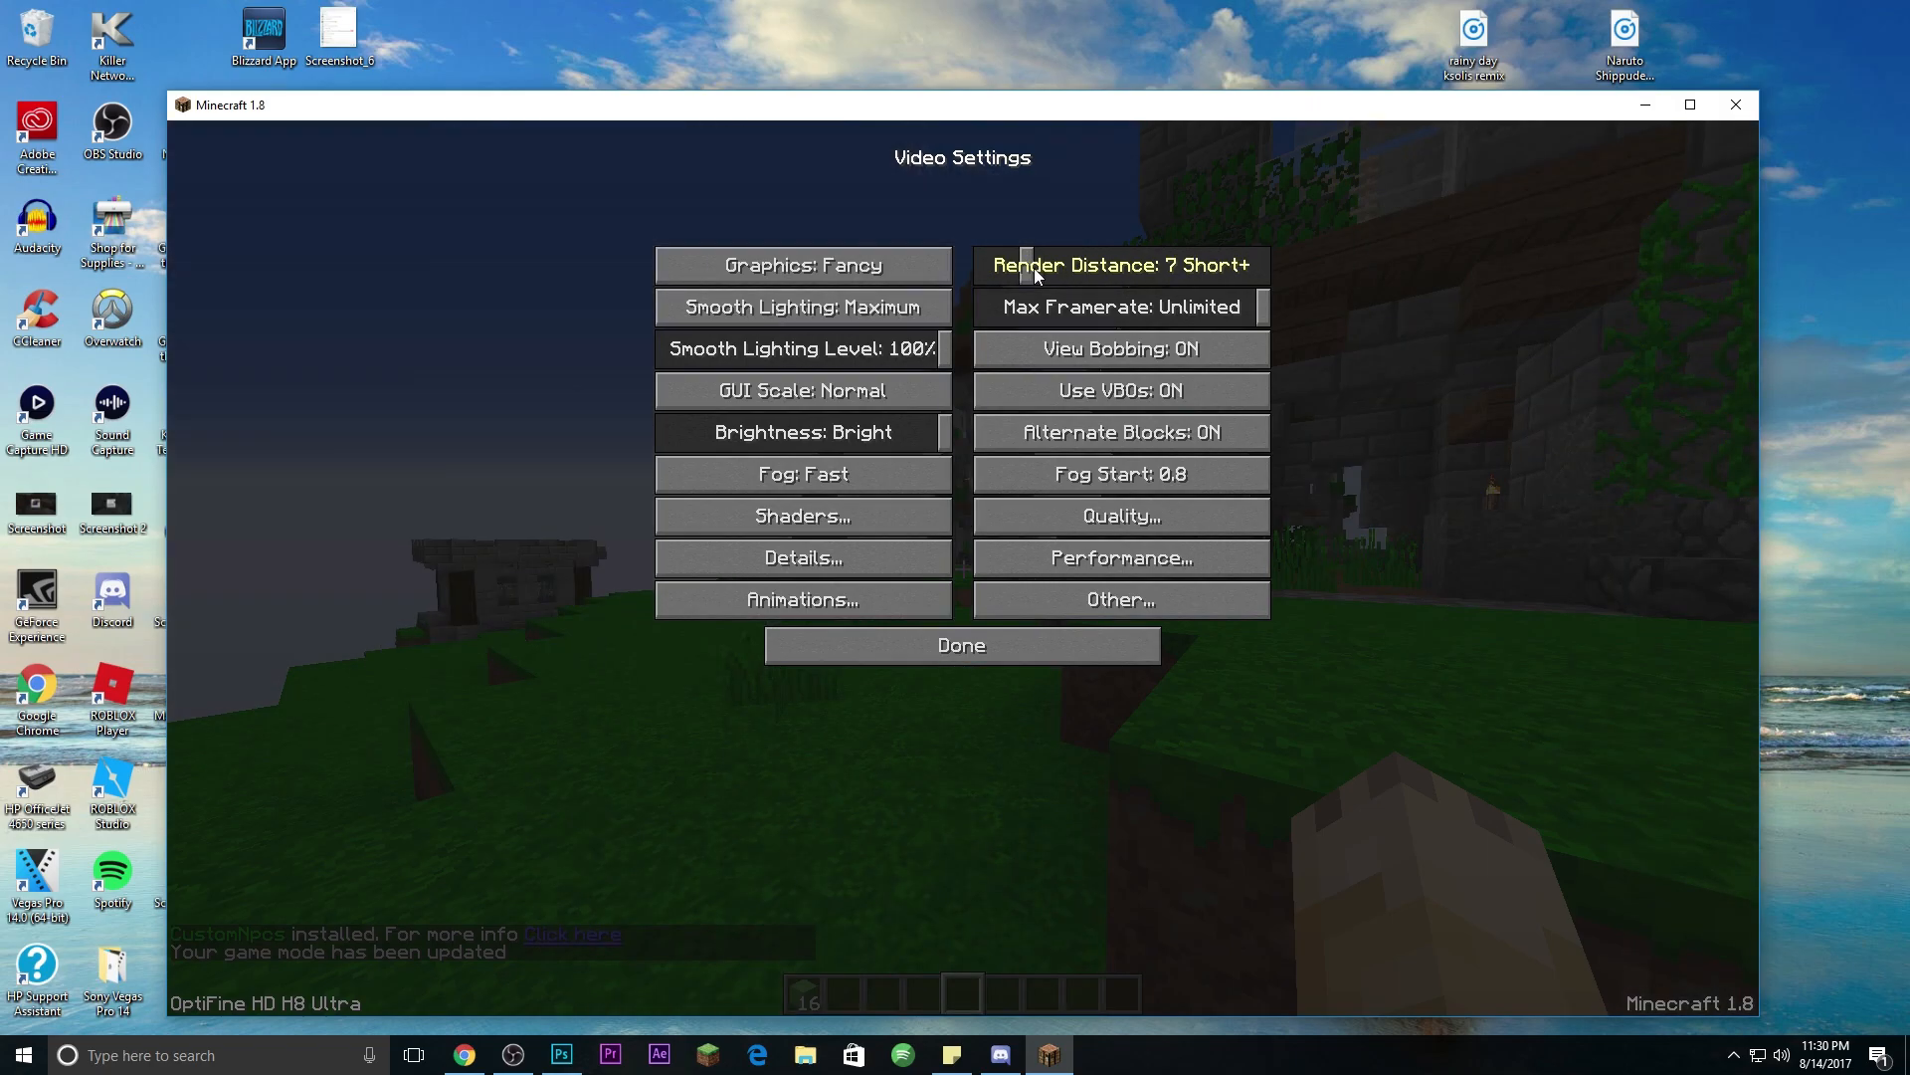
{"action": "left_click", "coordinate": [987, 654]}
{"action": "left_click", "coordinate": [981, 632]}
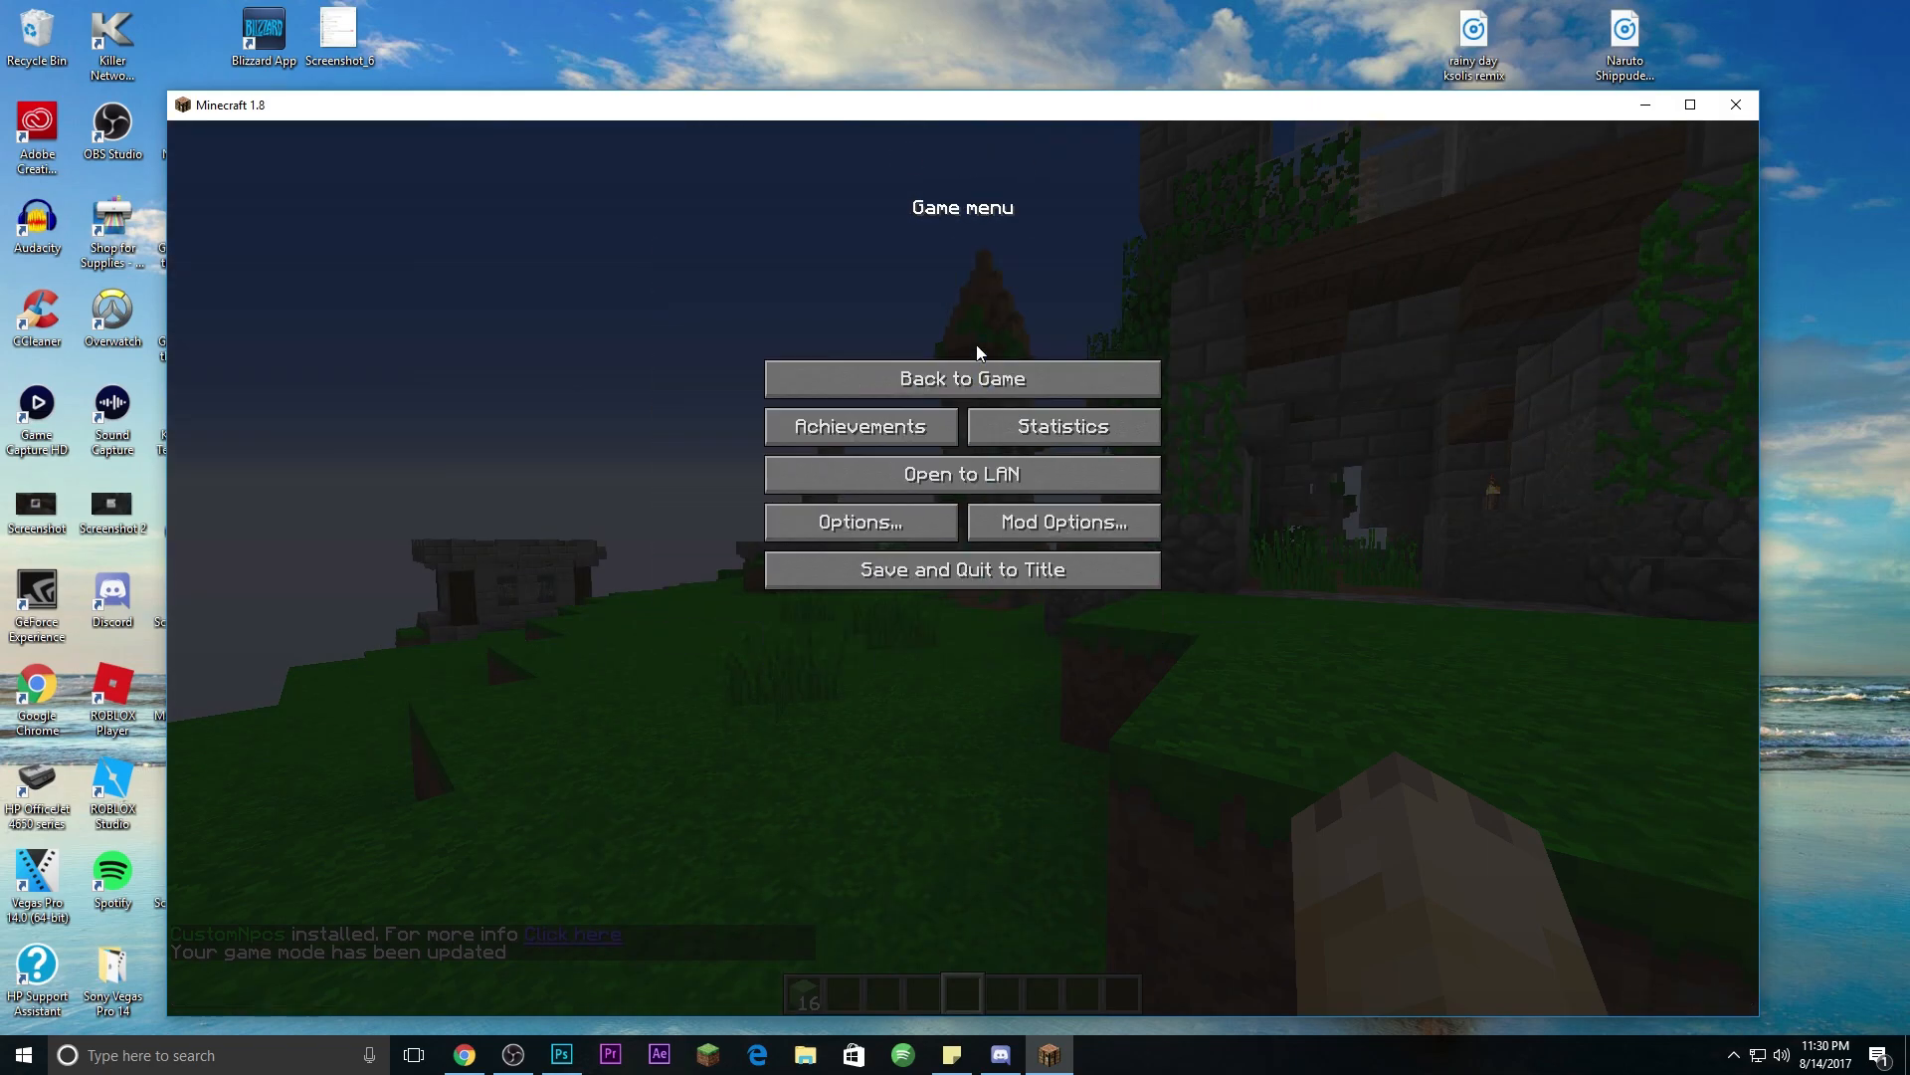
{"action": "left_click", "coordinate": [971, 378]}
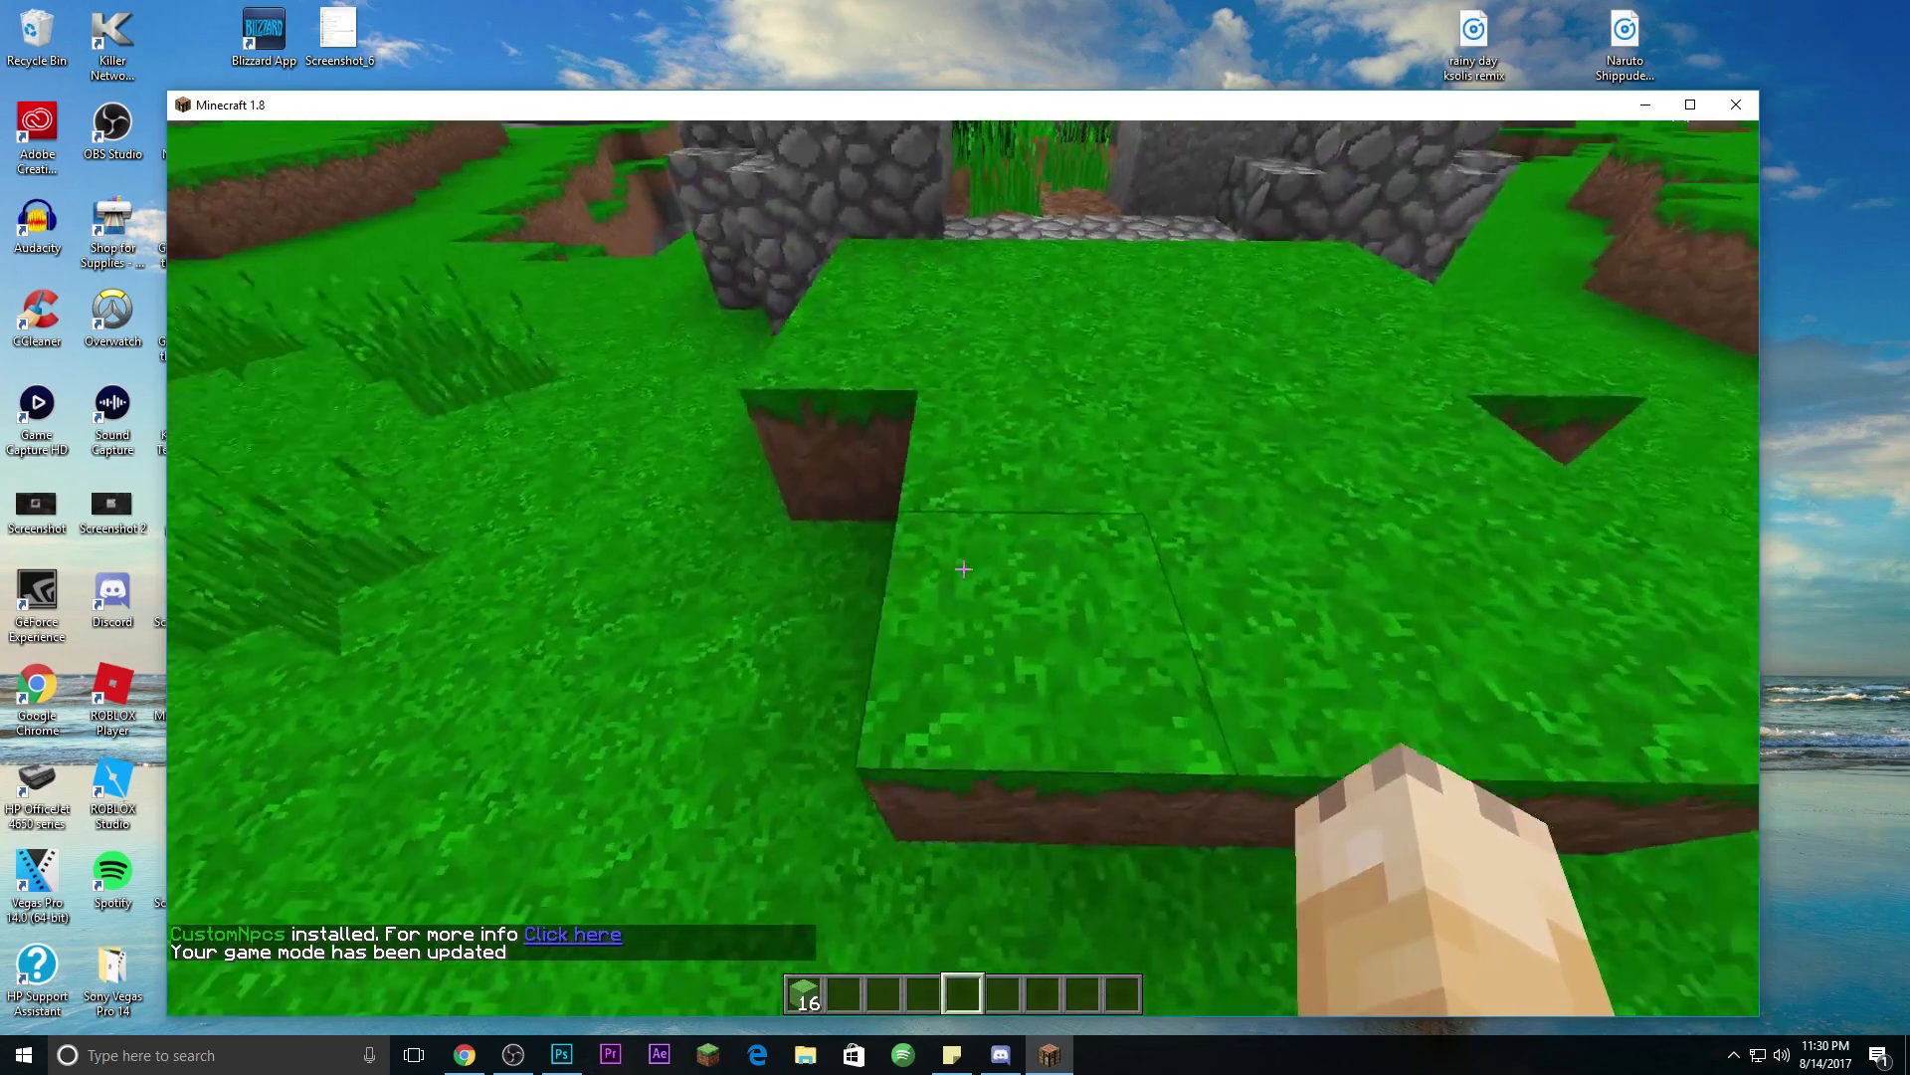
Step: Put a tool from the CustomNpcs Tools collection into the first hotbar slot
{"action": "key", "text": "w"}
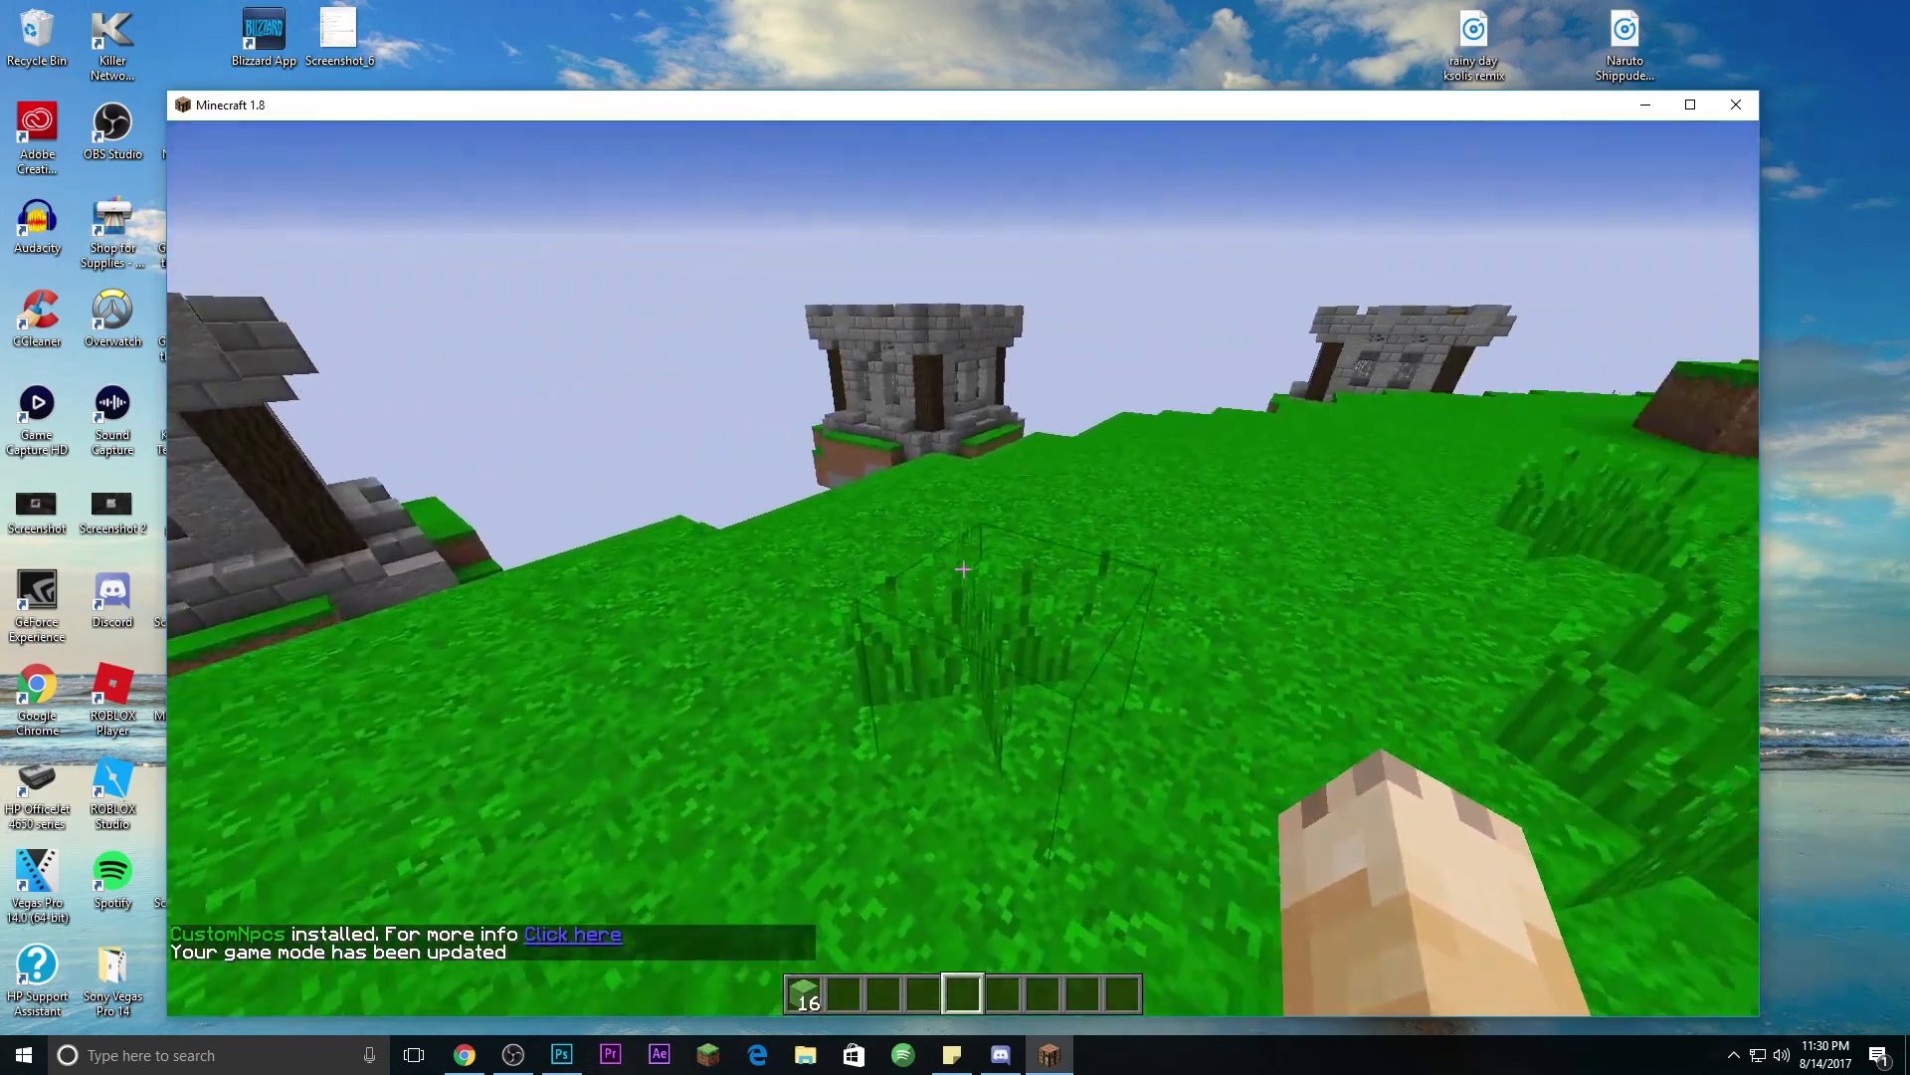
{"action": "key", "text": "e"}
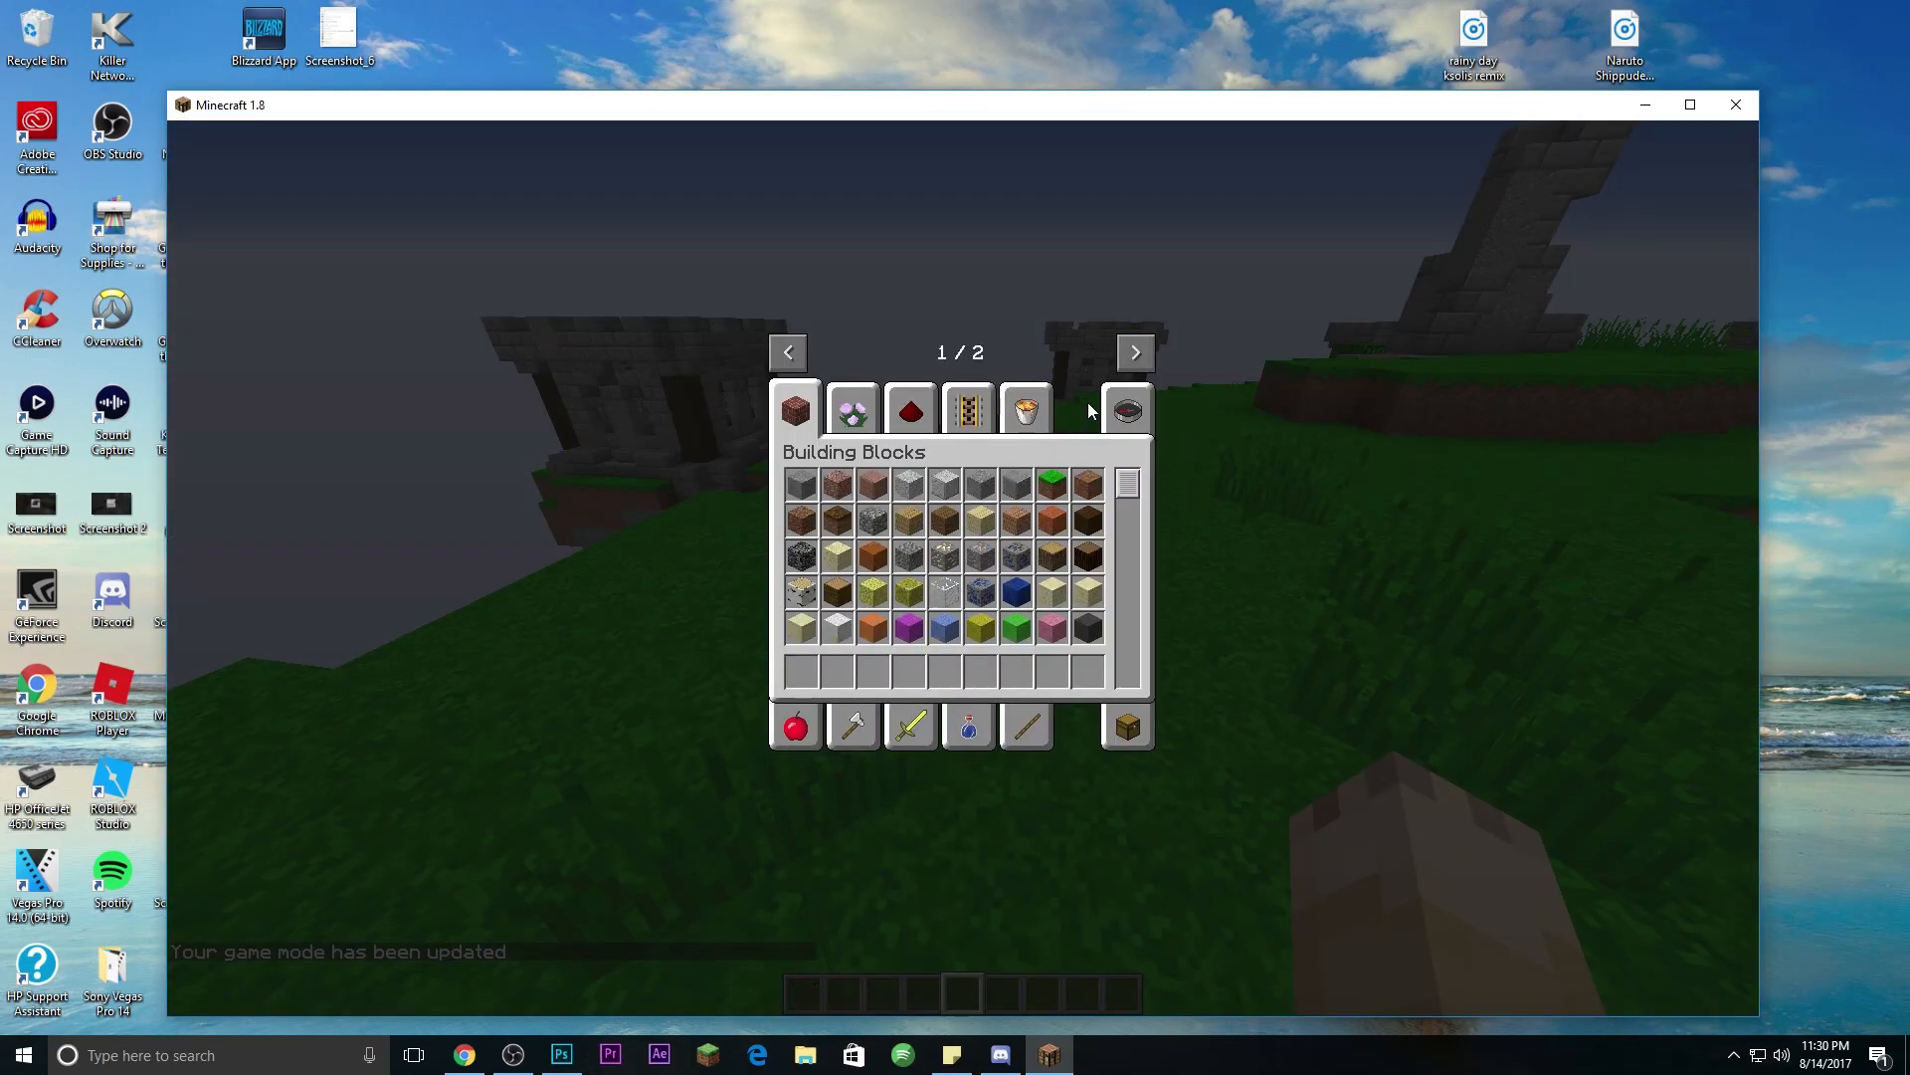
{"action": "left_click", "coordinate": [1135, 354]}
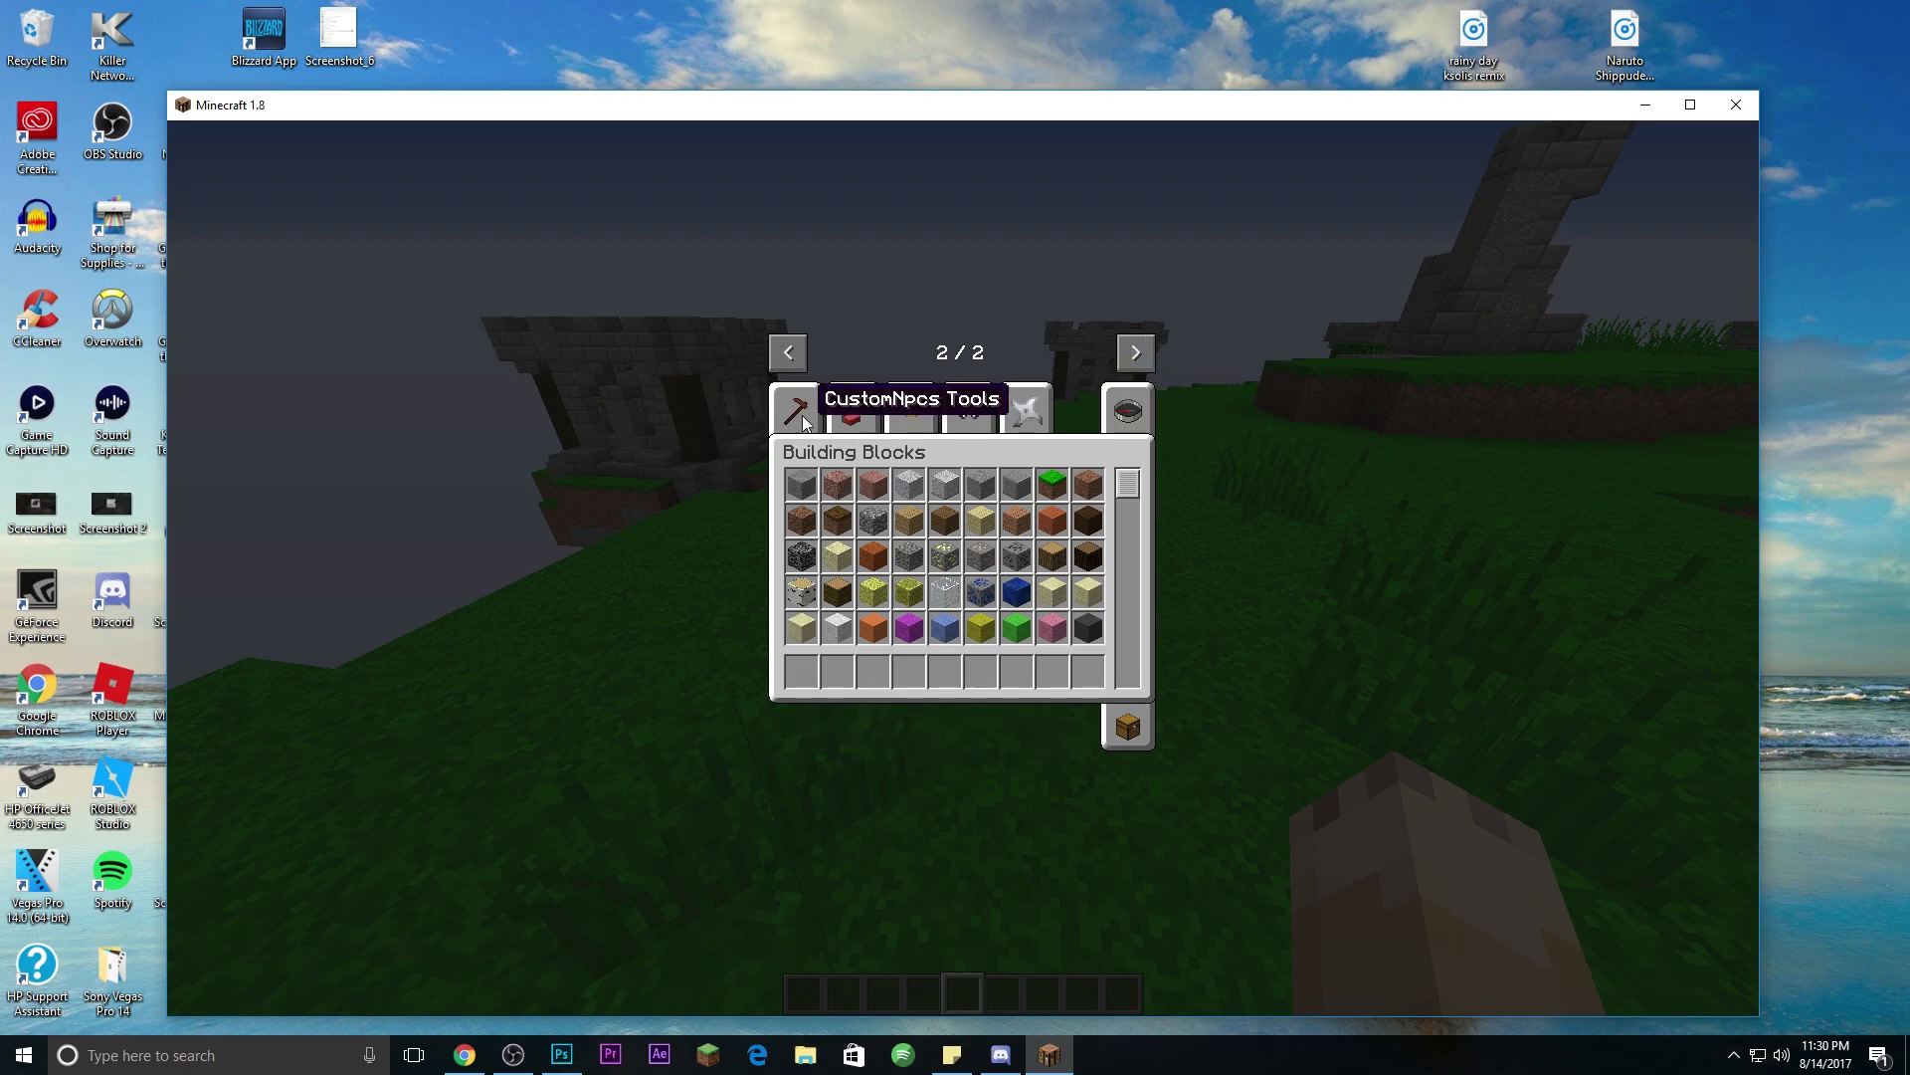
{"action": "left_click", "coordinate": [795, 414]}
{"action": "left_click", "coordinate": [1017, 485]}
{"action": "left_click", "coordinate": [837, 670]}
{"action": "left_click", "coordinate": [801, 670]}
{"action": "key", "text": "e"}
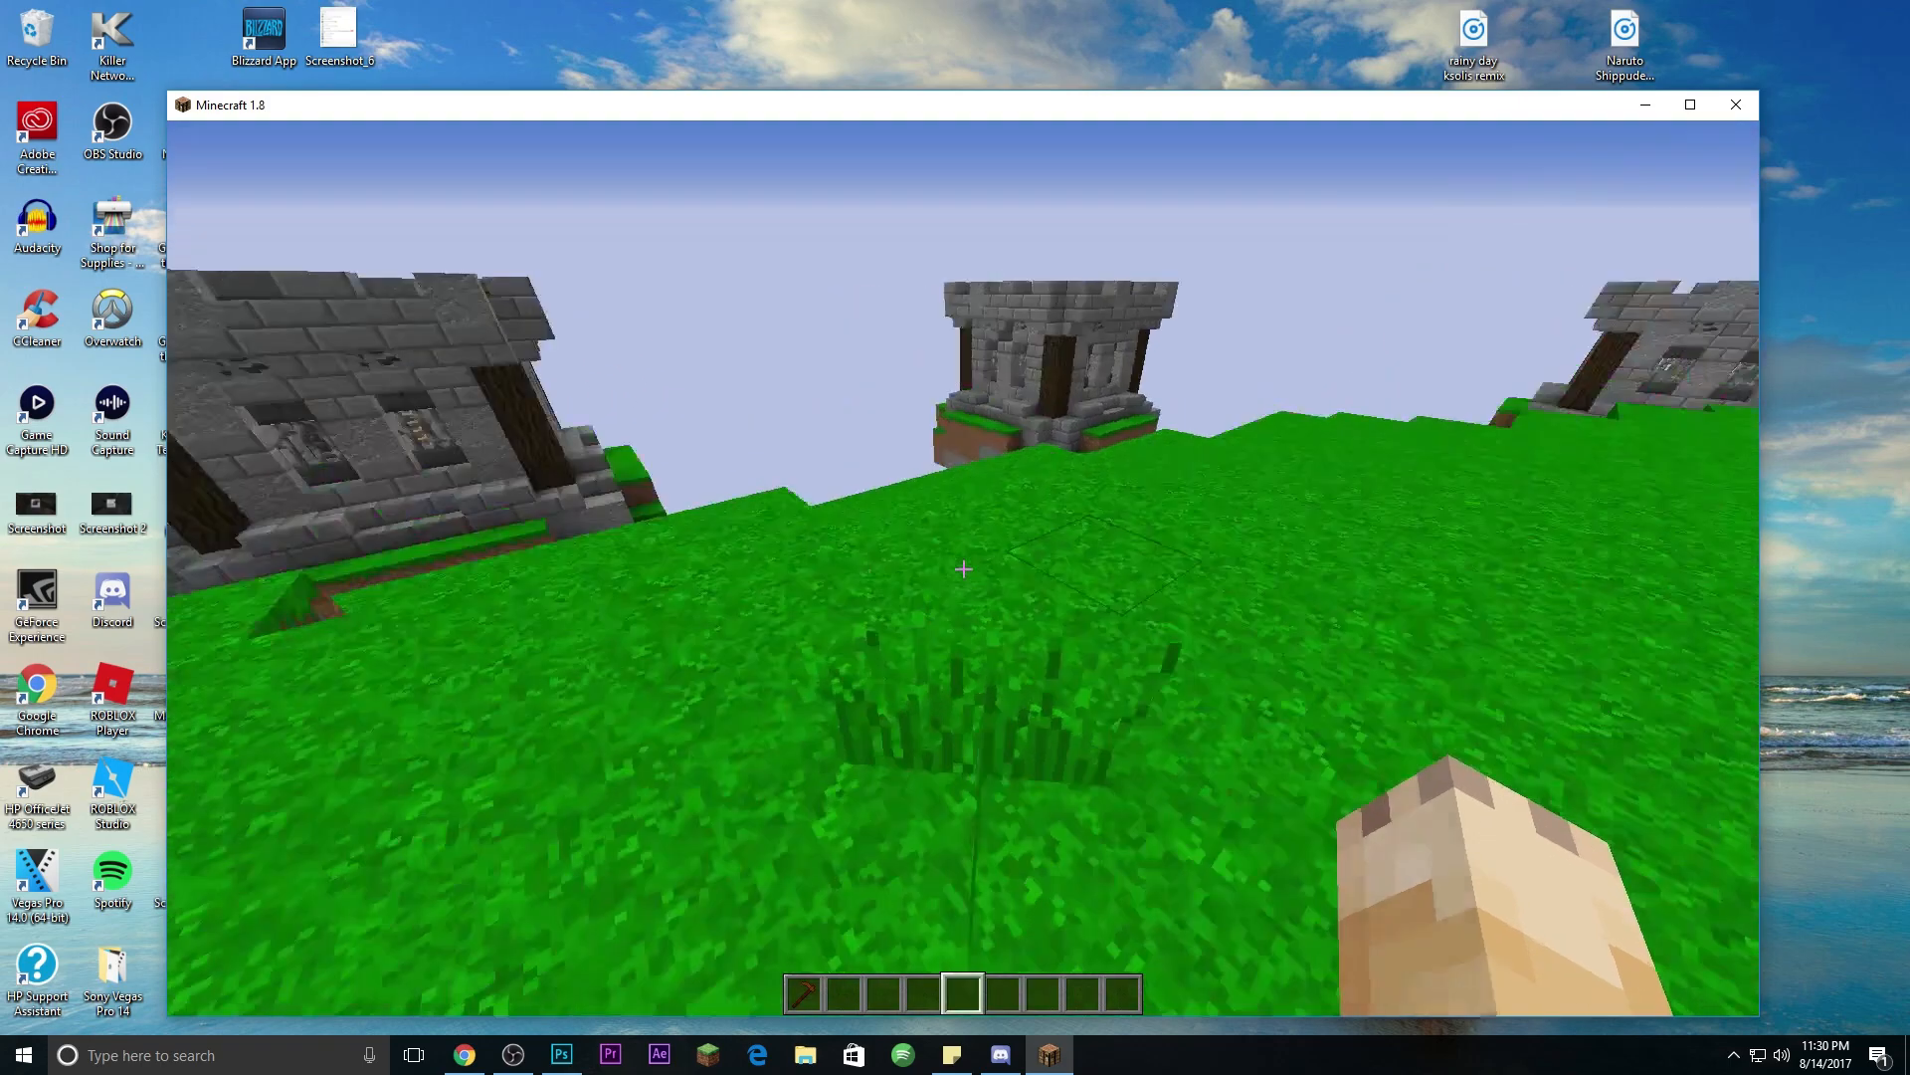
Step: Fly around the centre island with an empty hand, frame the vine-covered stone towers and hide the game interface
{"action": "key", "text": "2"}
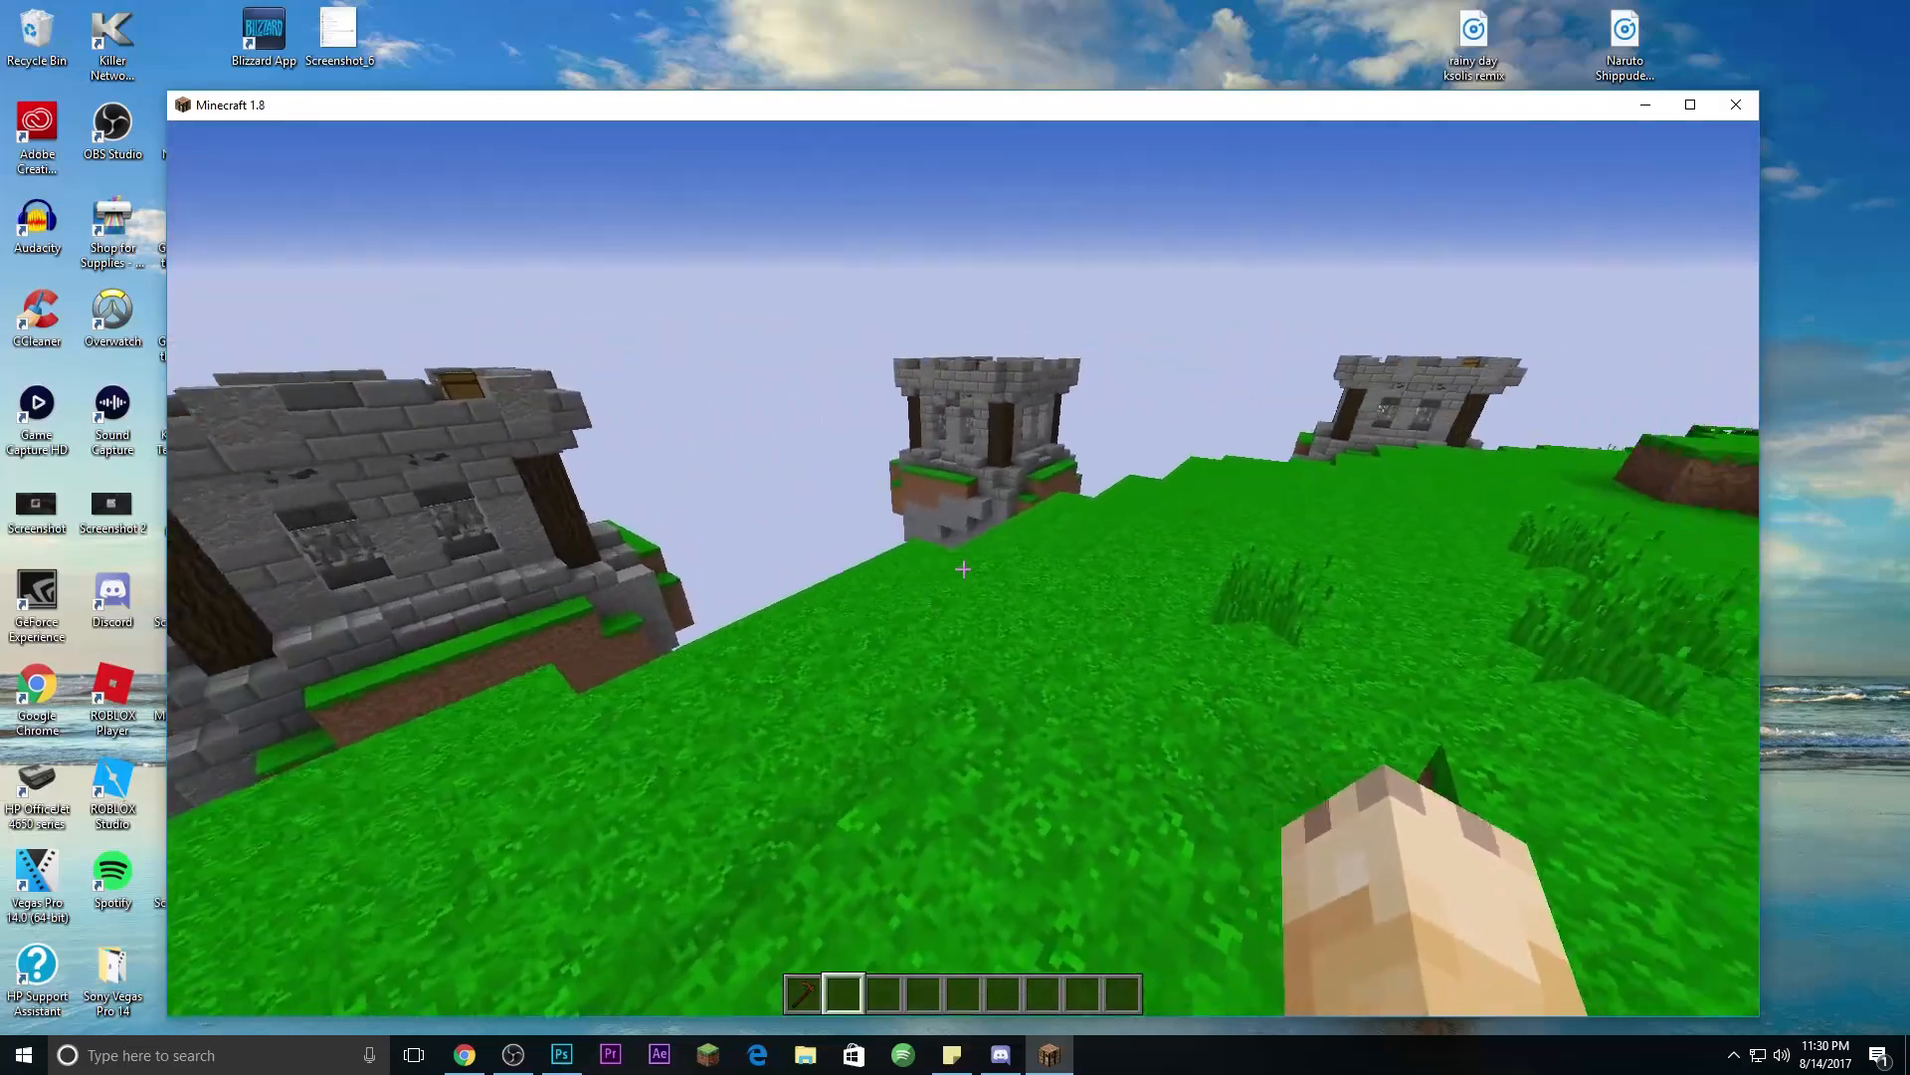
{"action": "key", "text": "s"}
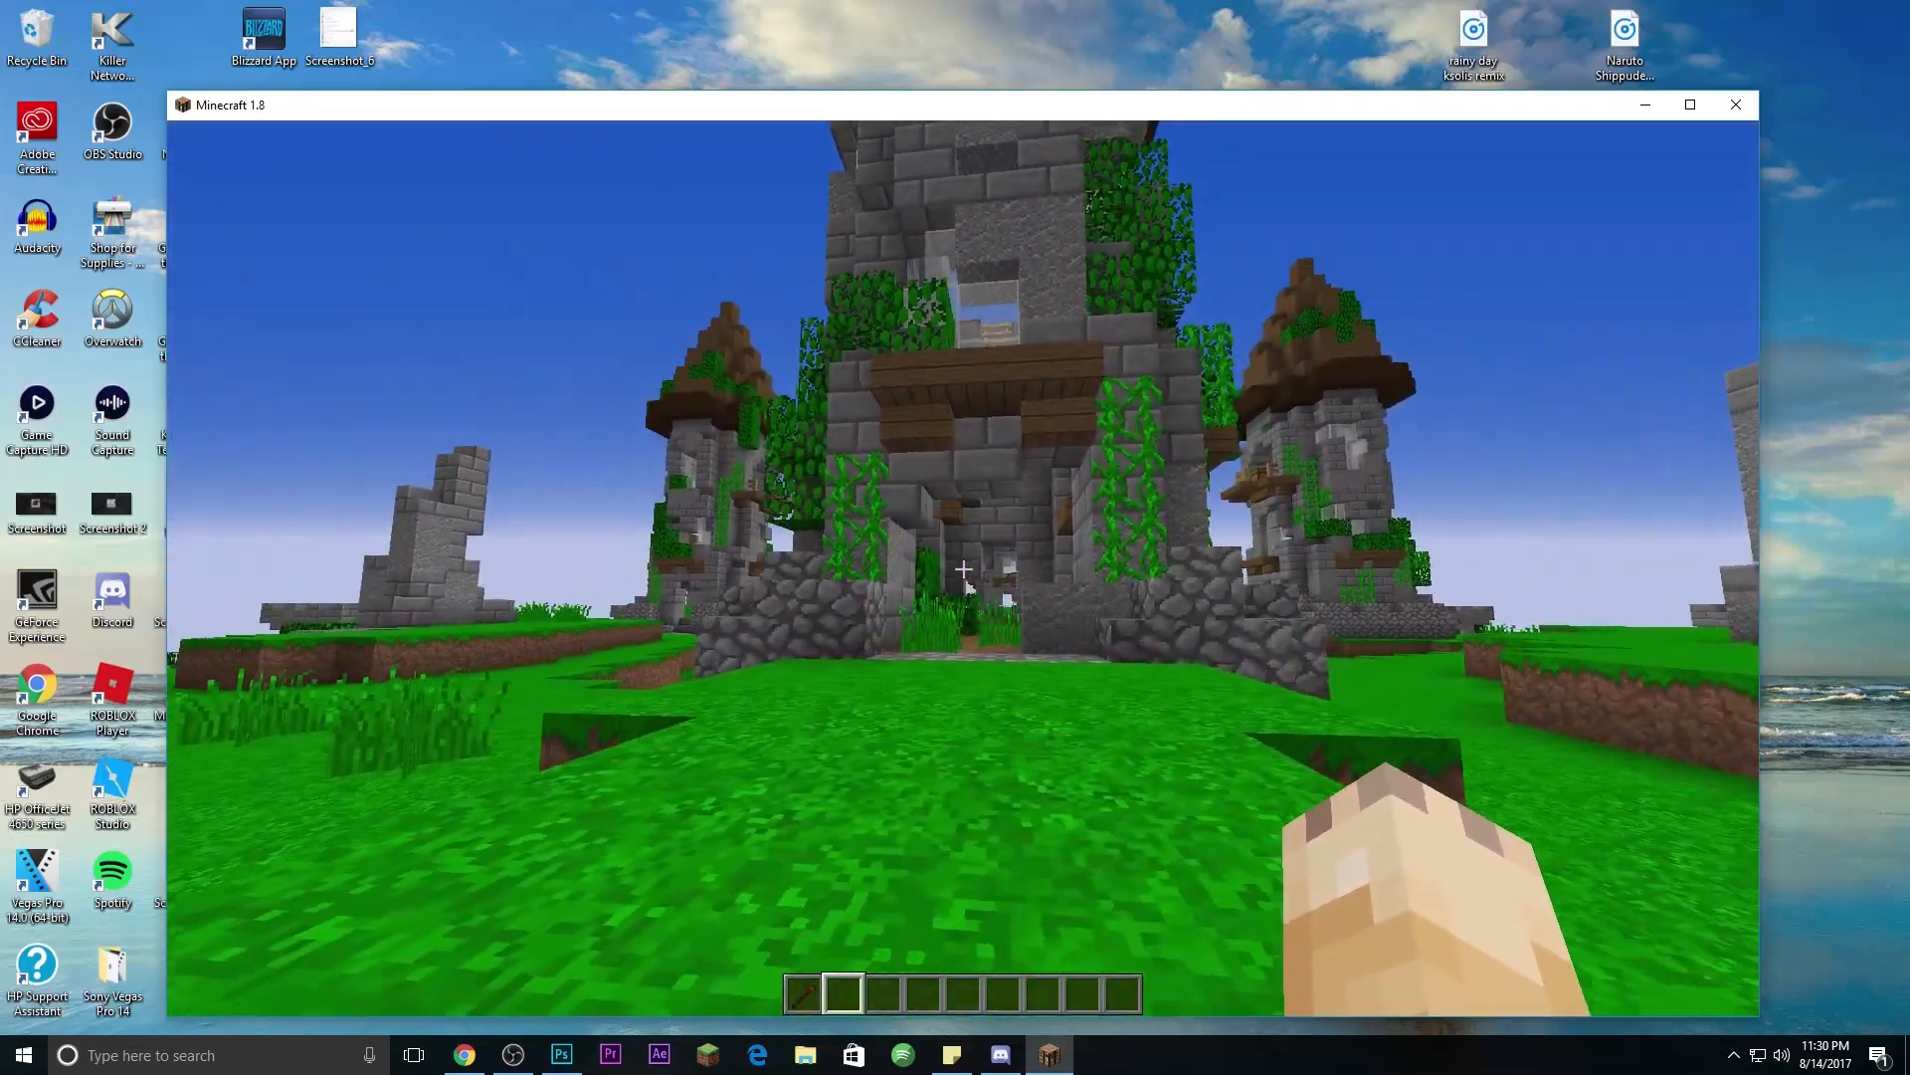
{"action": "key", "text": "space"}
{"action": "key", "text": "w"}
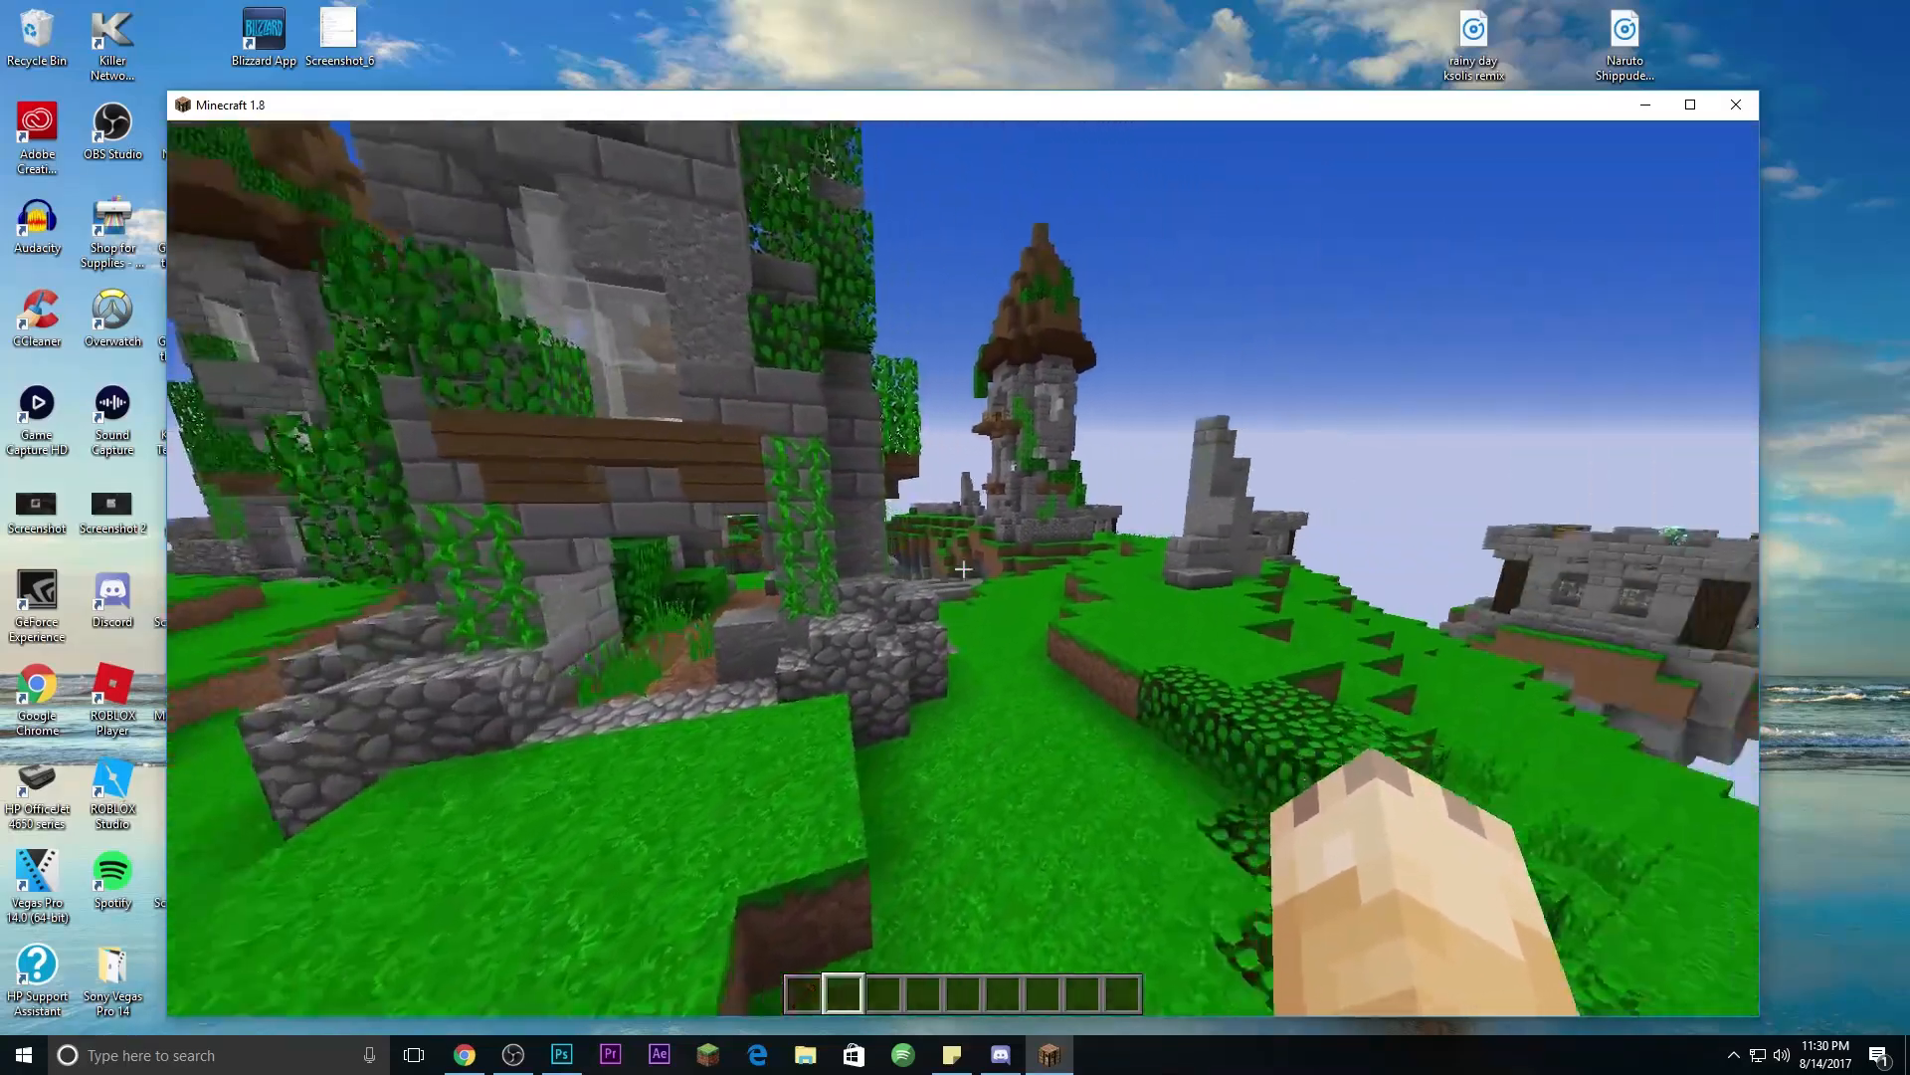
{"action": "key", "text": "w"}
{"action": "key", "text": "shift"}
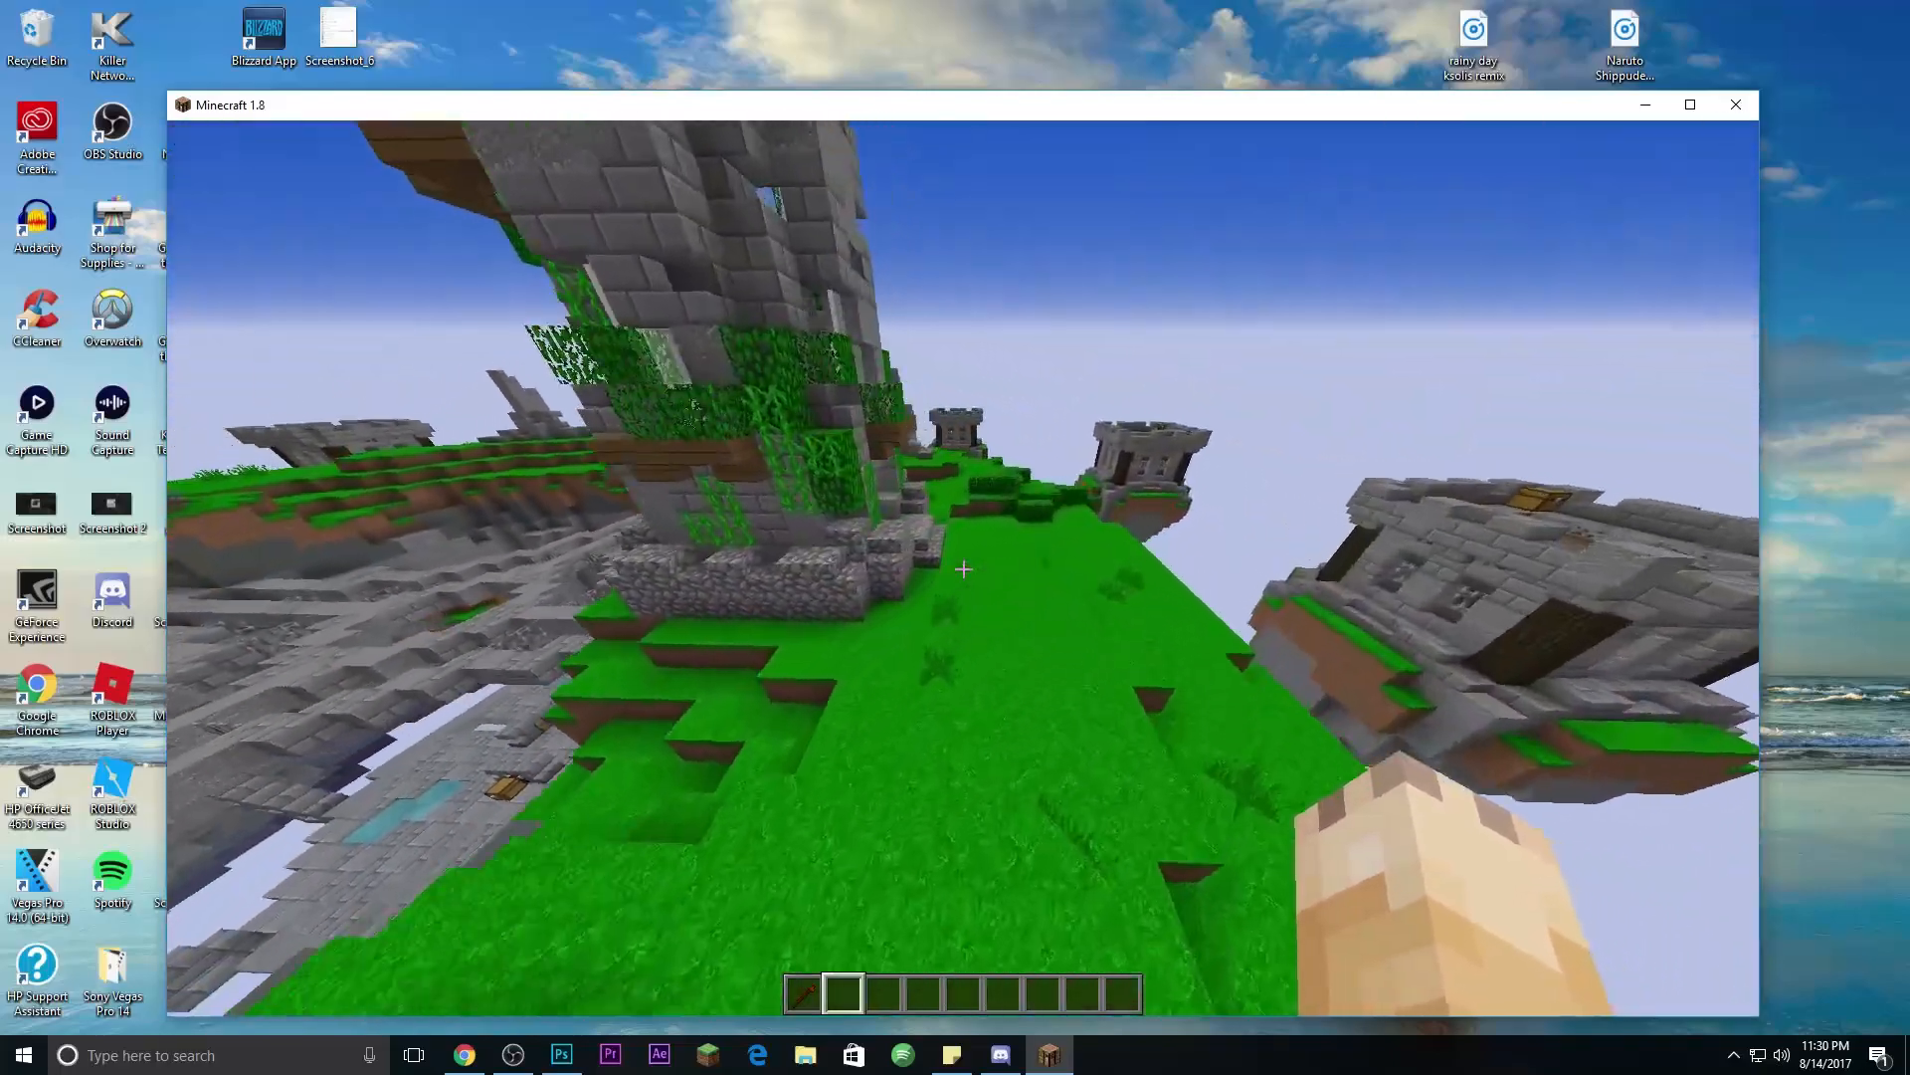
{"action": "key", "text": "w"}
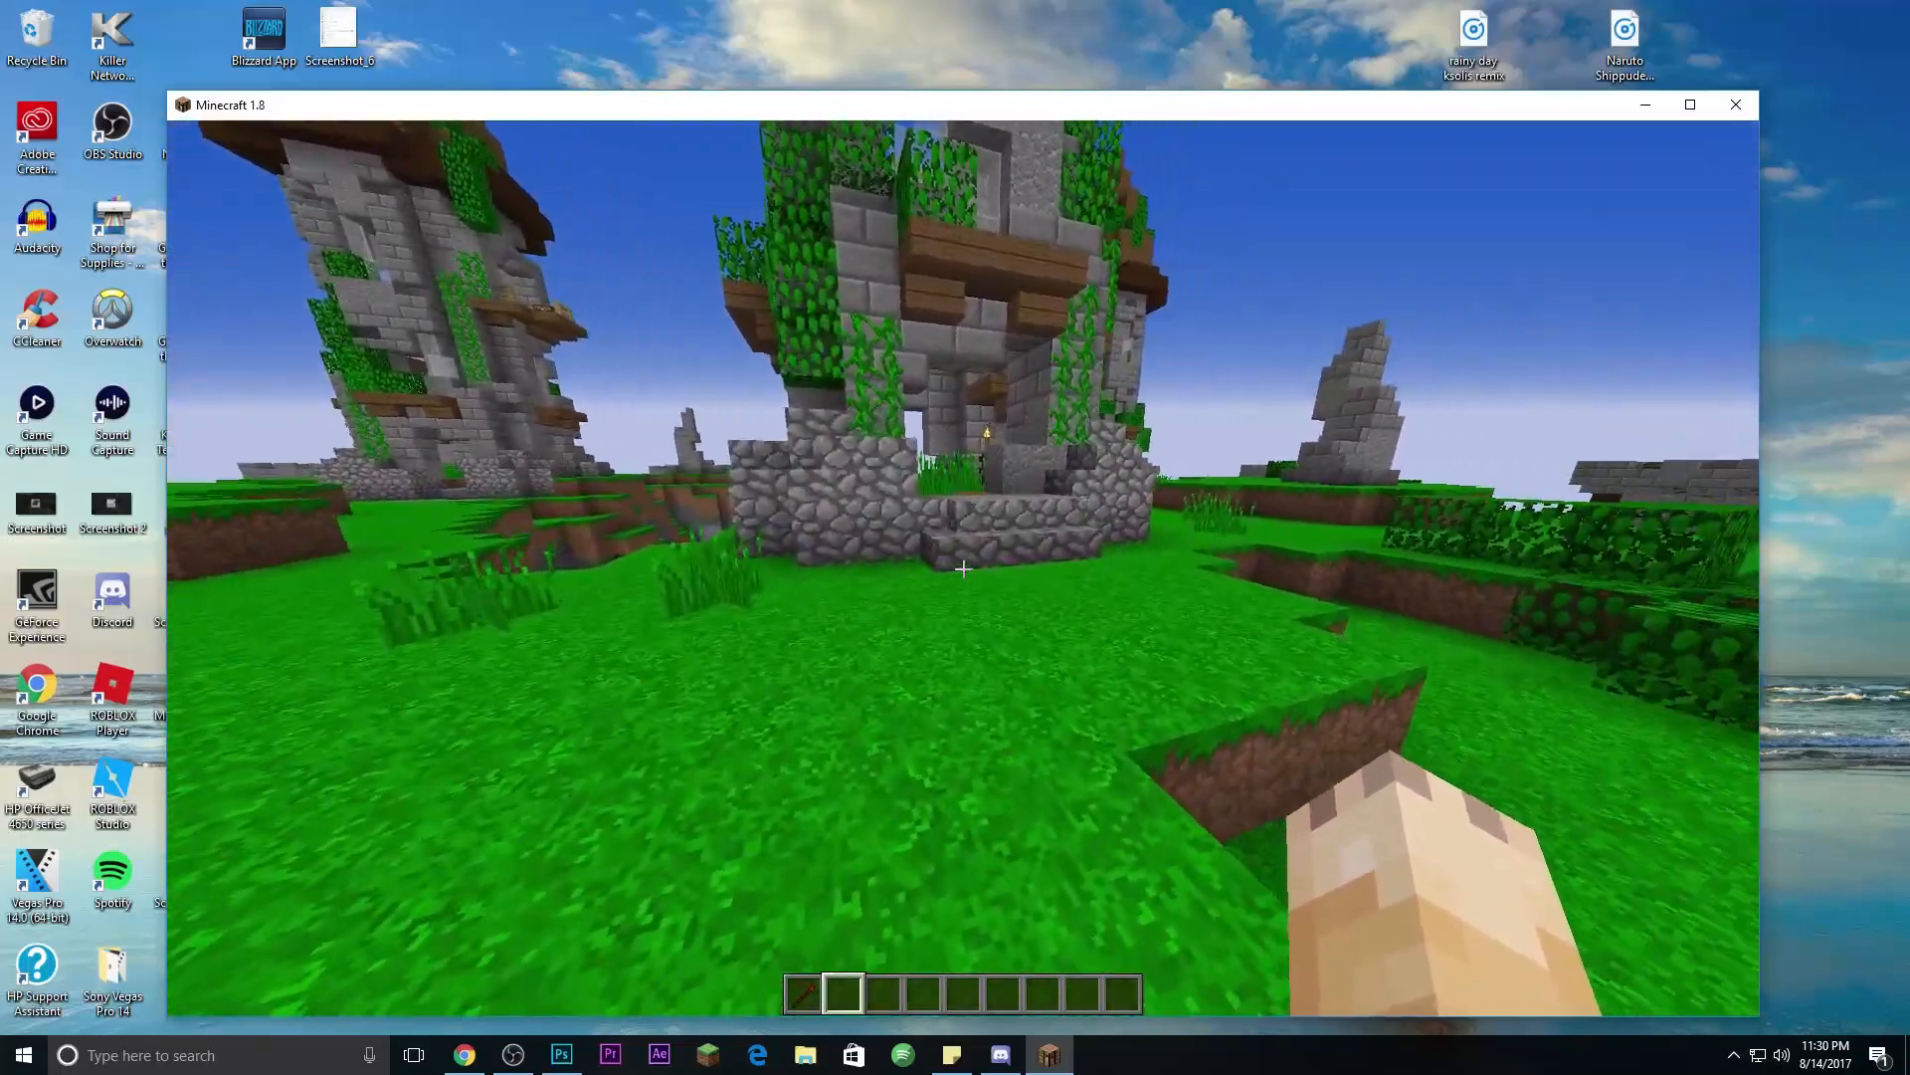
{"action": "key", "text": "a"}
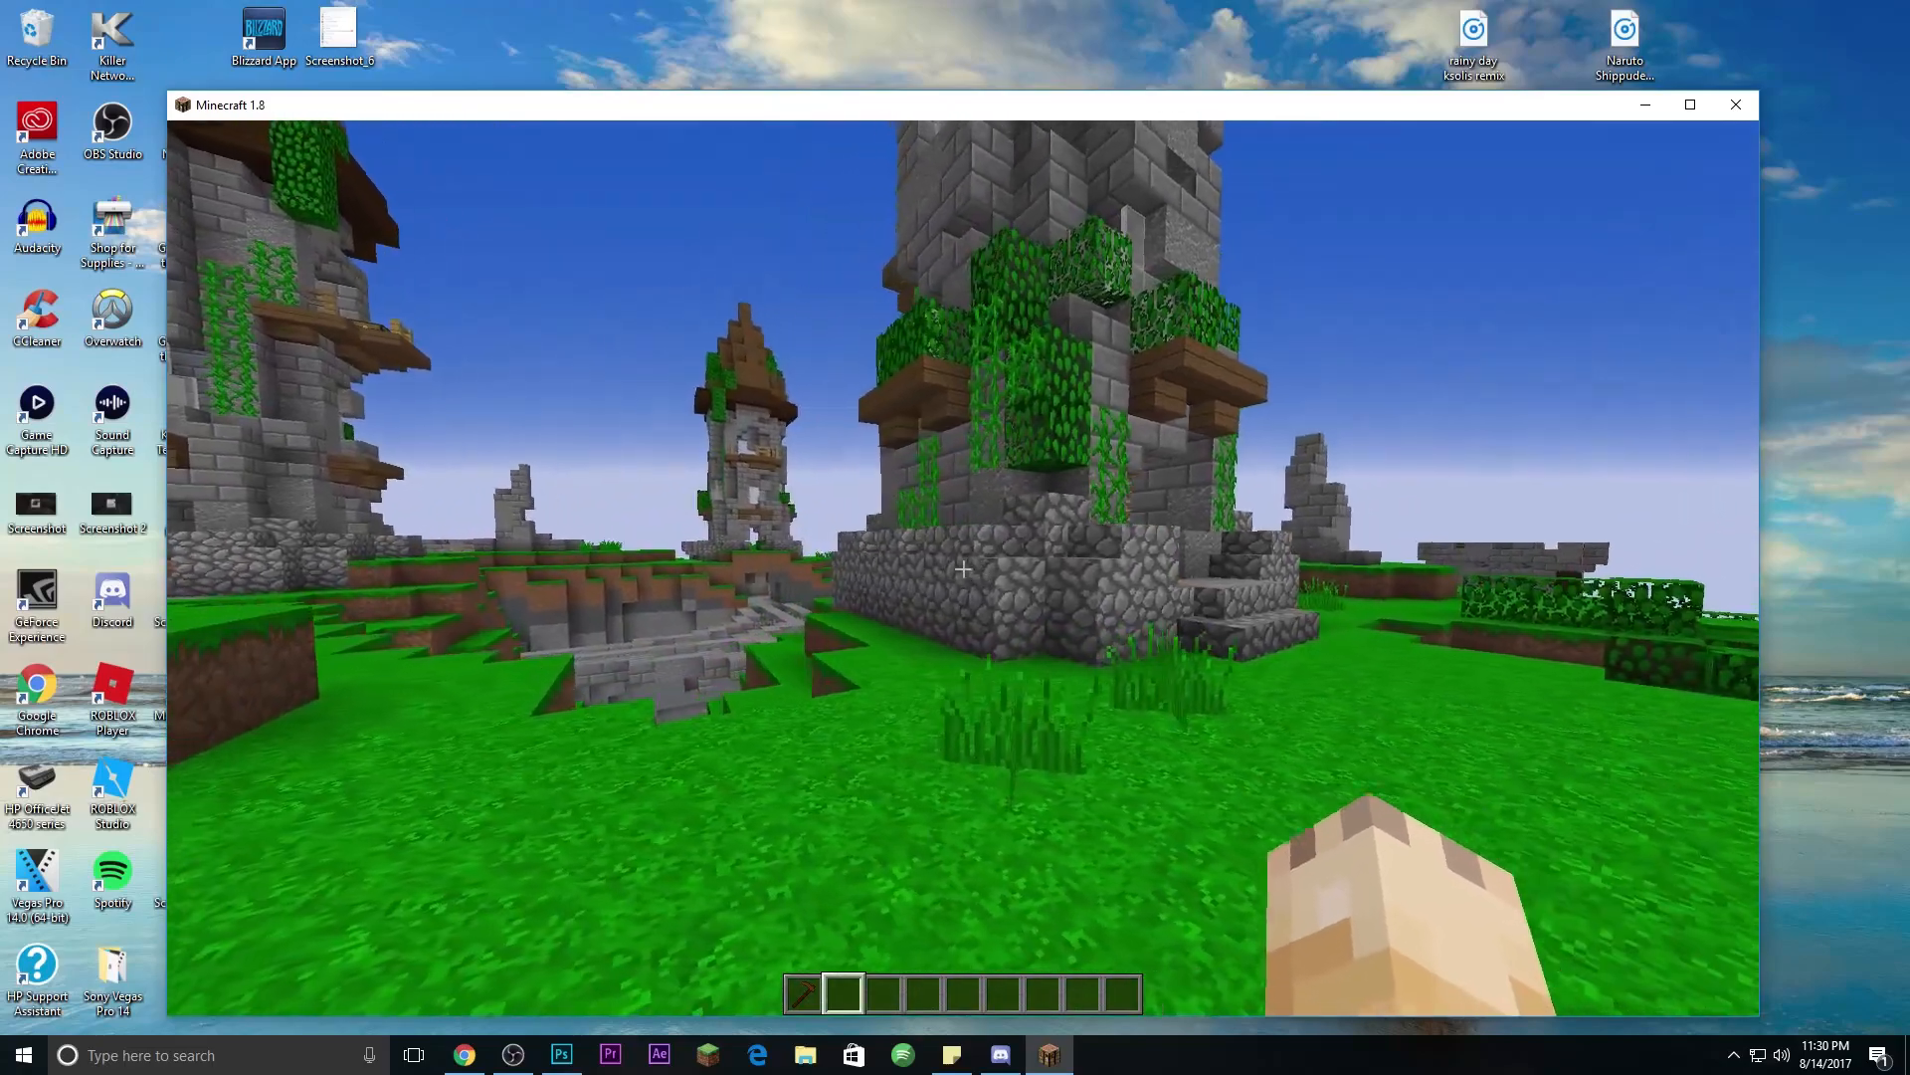
{"action": "key", "text": "F1"}
{"action": "key", "text": "a"}
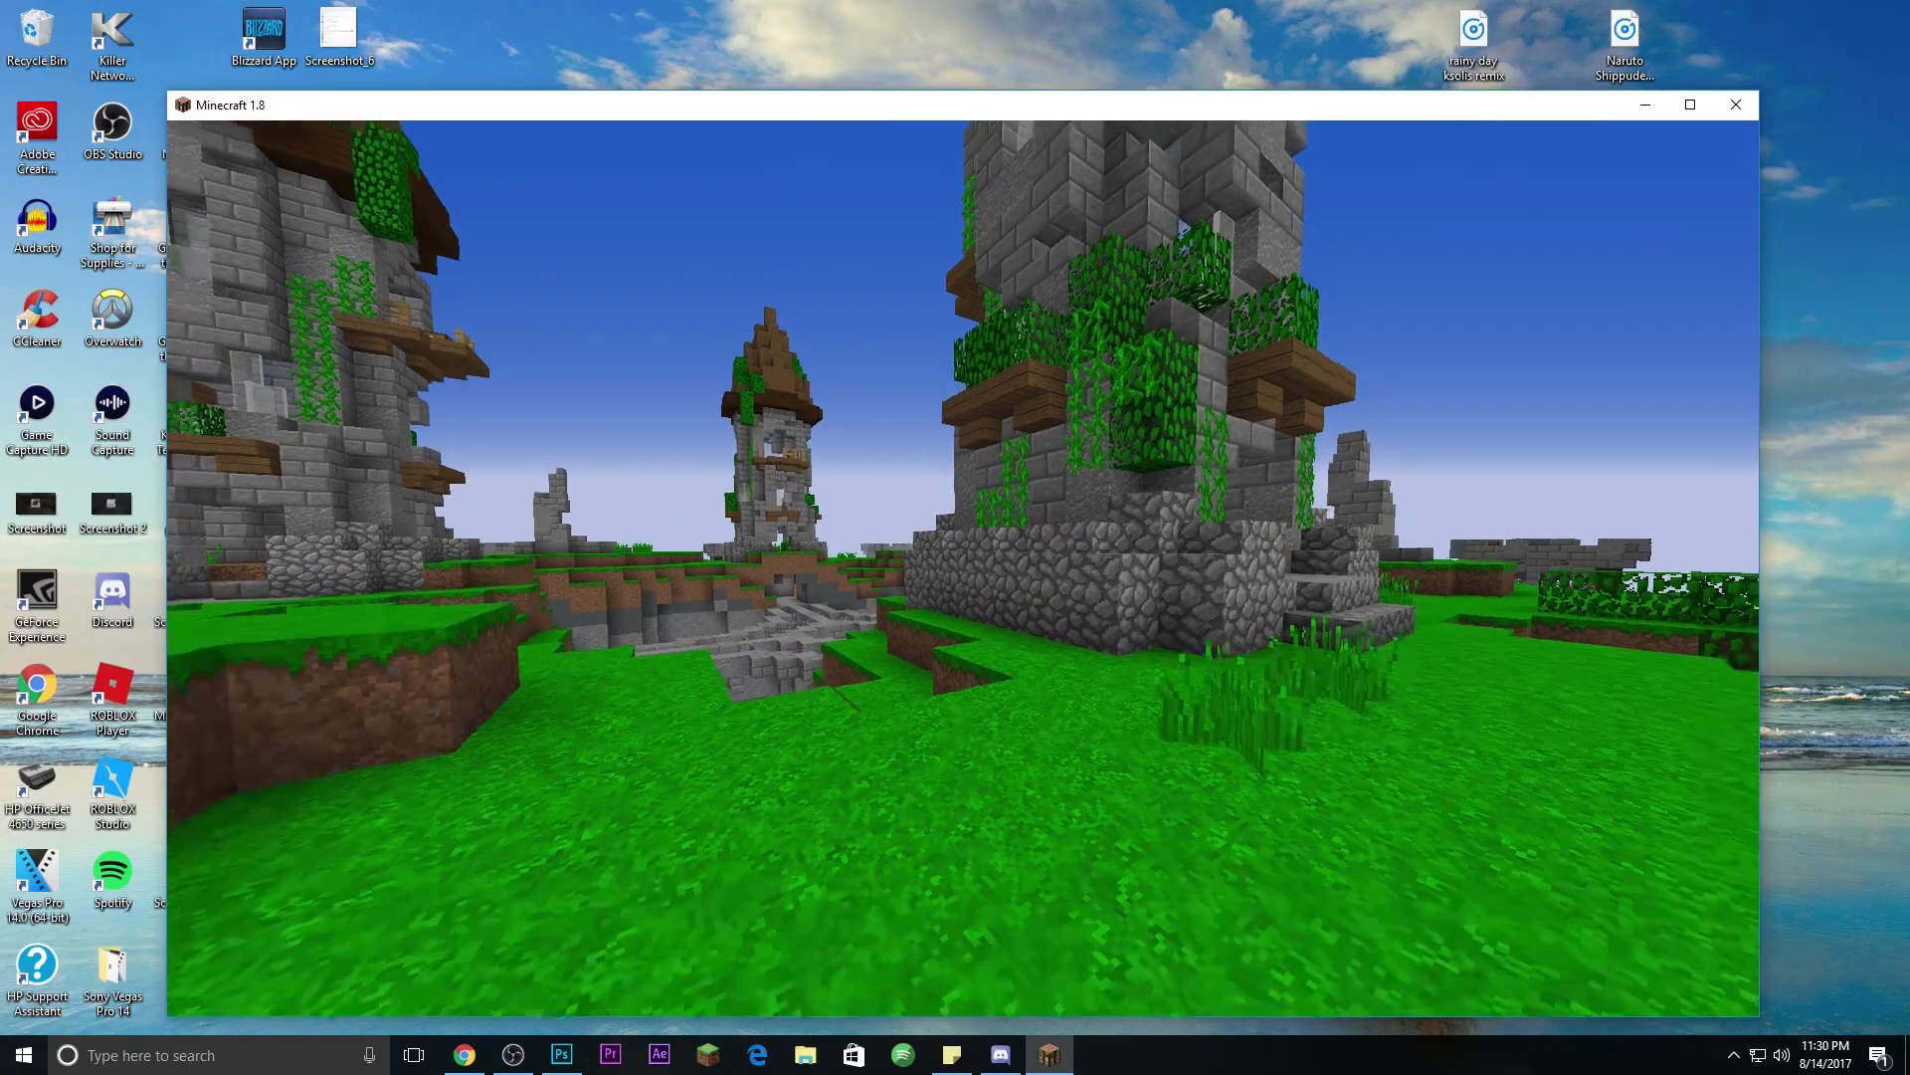
Step: Place an NPC on the grass with the Npc Wand, hide its name and turn off its living animation
{"action": "key", "text": "F1"}
{"action": "scroll", "coordinate": [963, 568], "scroll_direction": "up", "scroll_amount": 1}
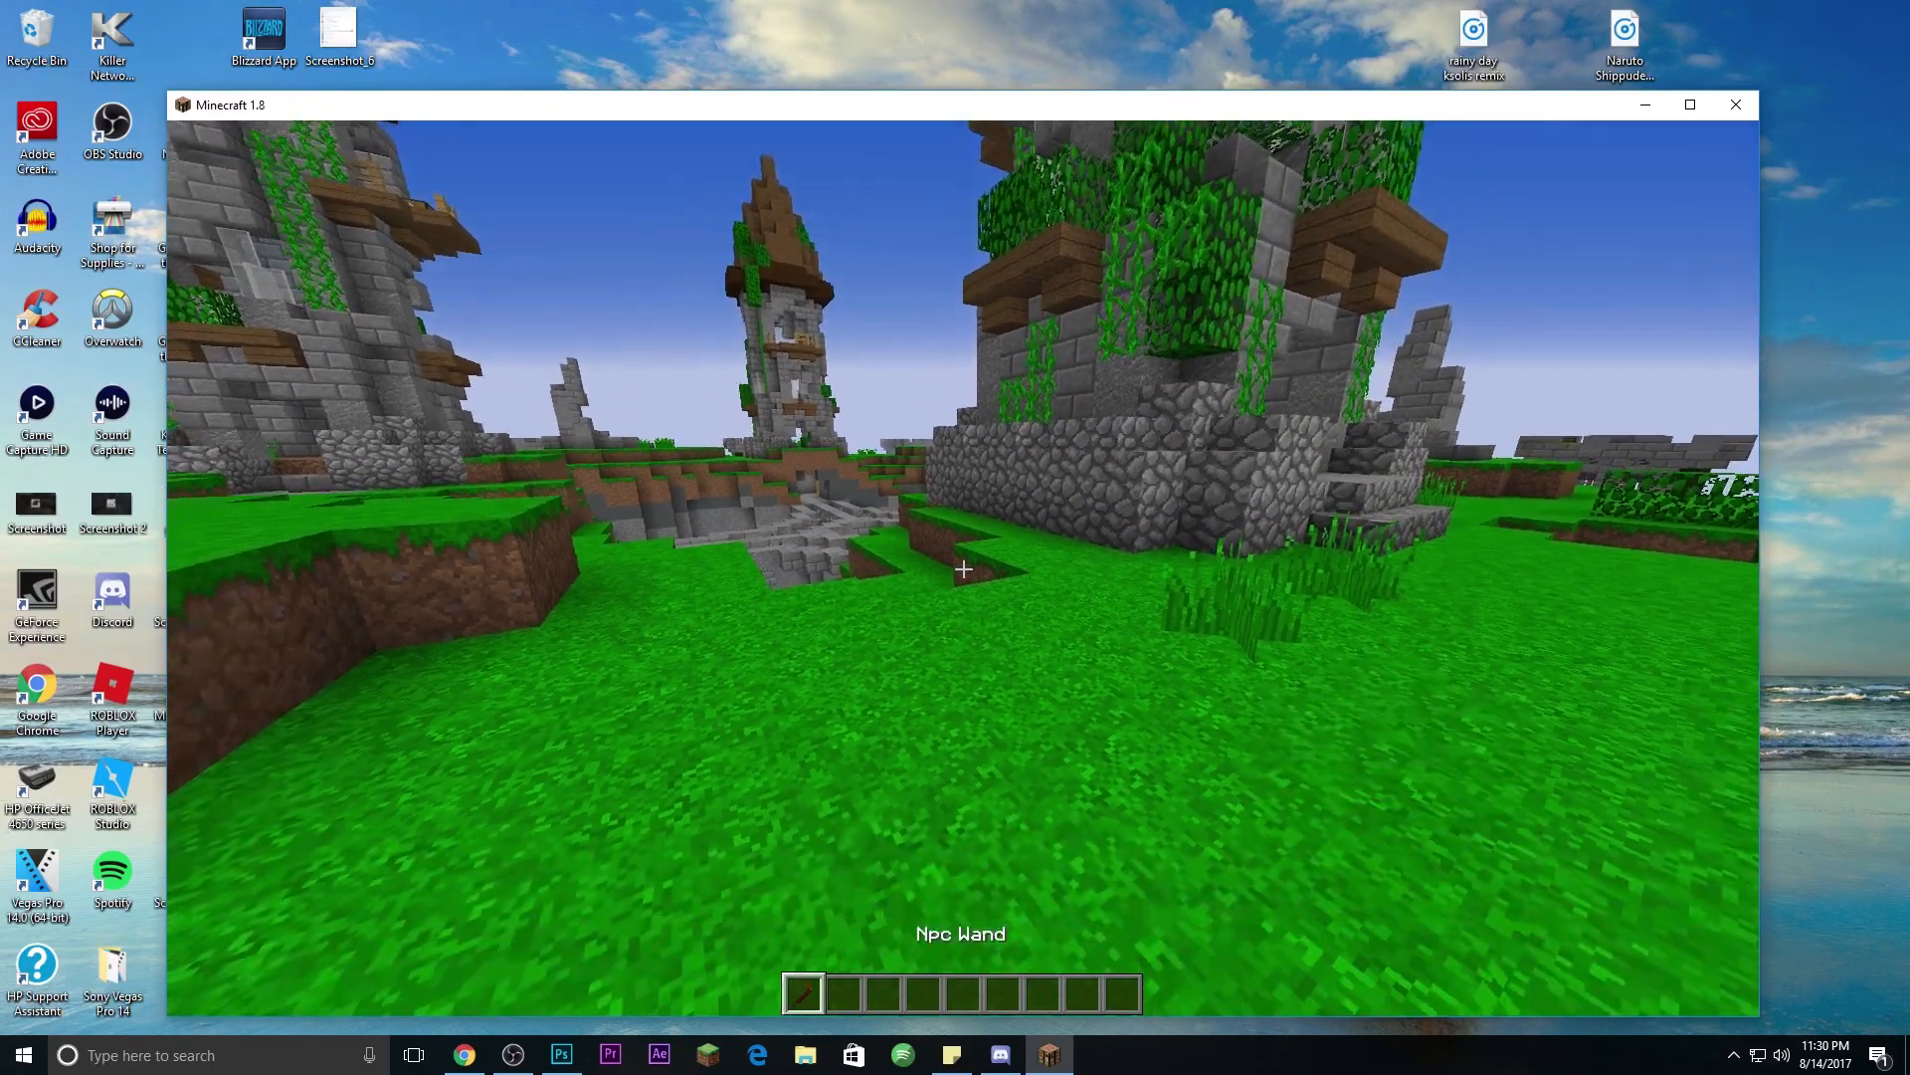
{"action": "key", "text": "w"}
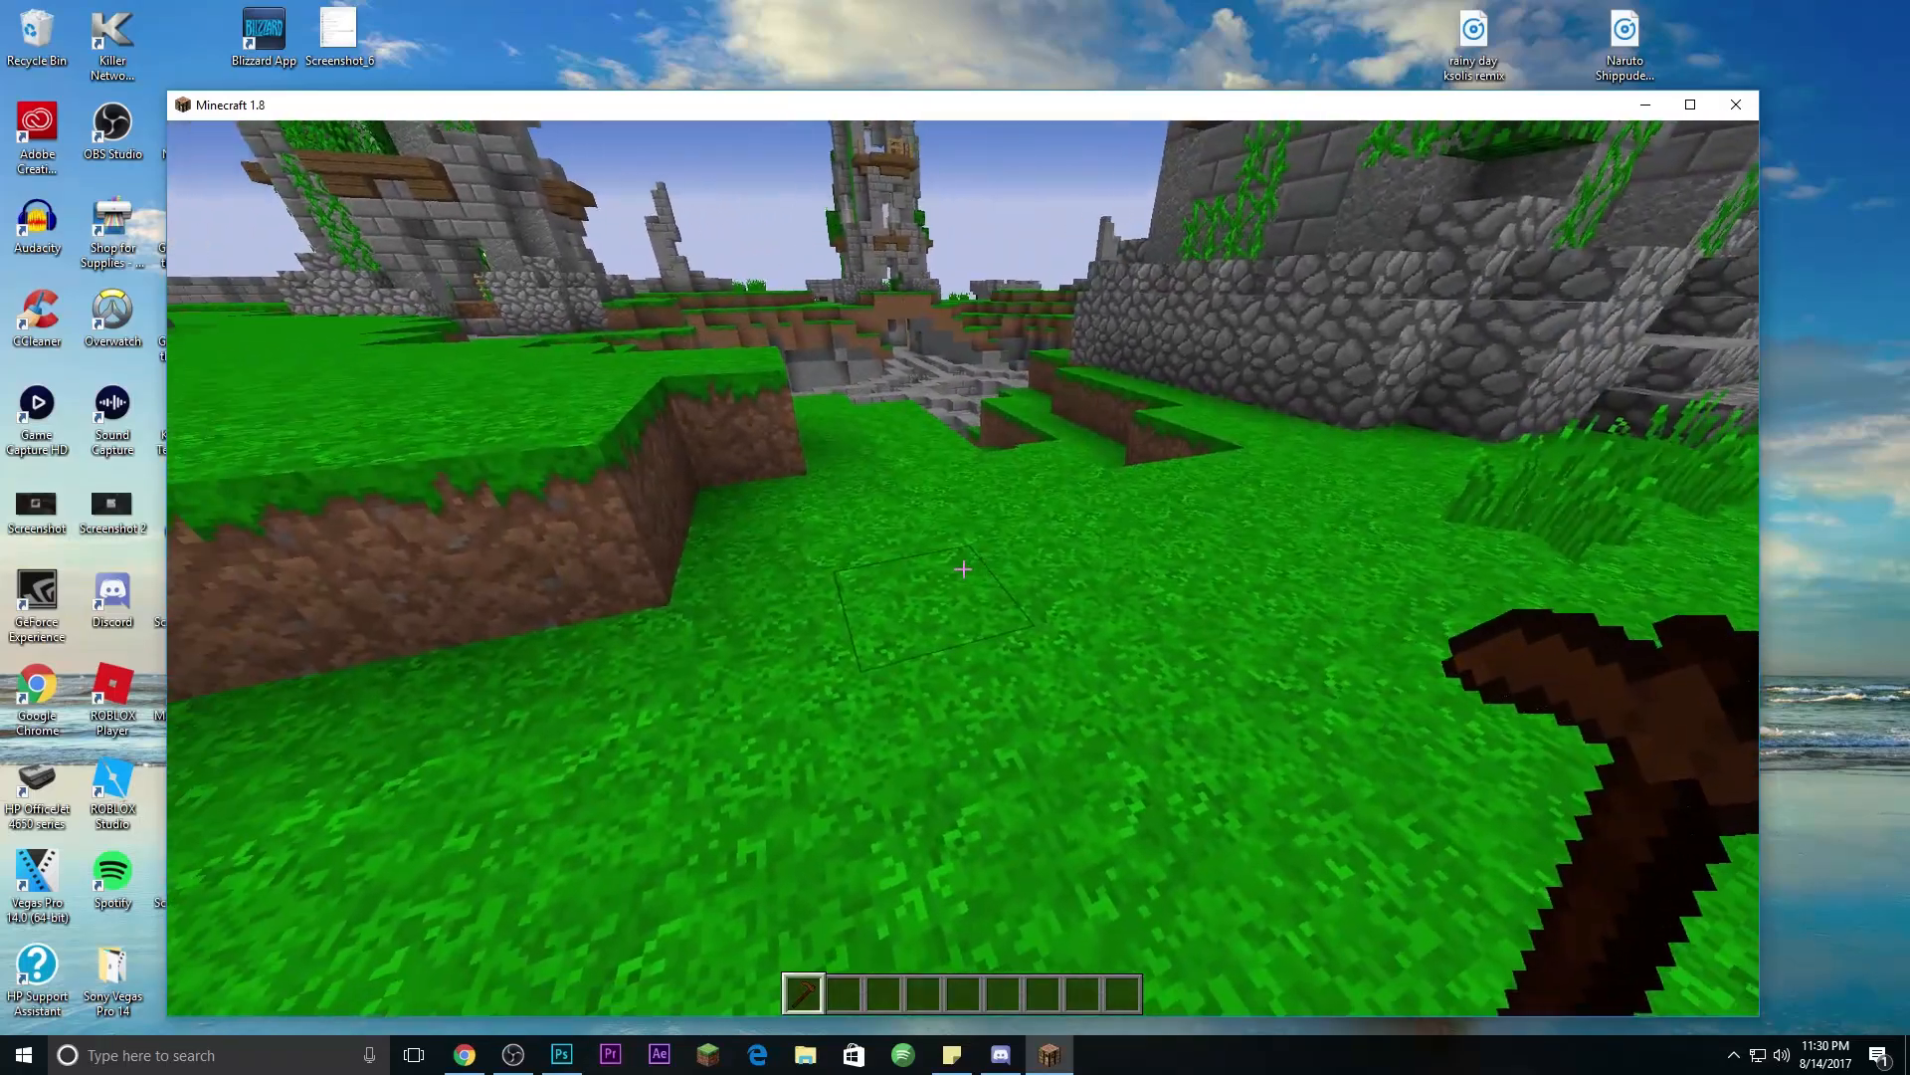
{"action": "right_click", "coordinate": [964, 568]}
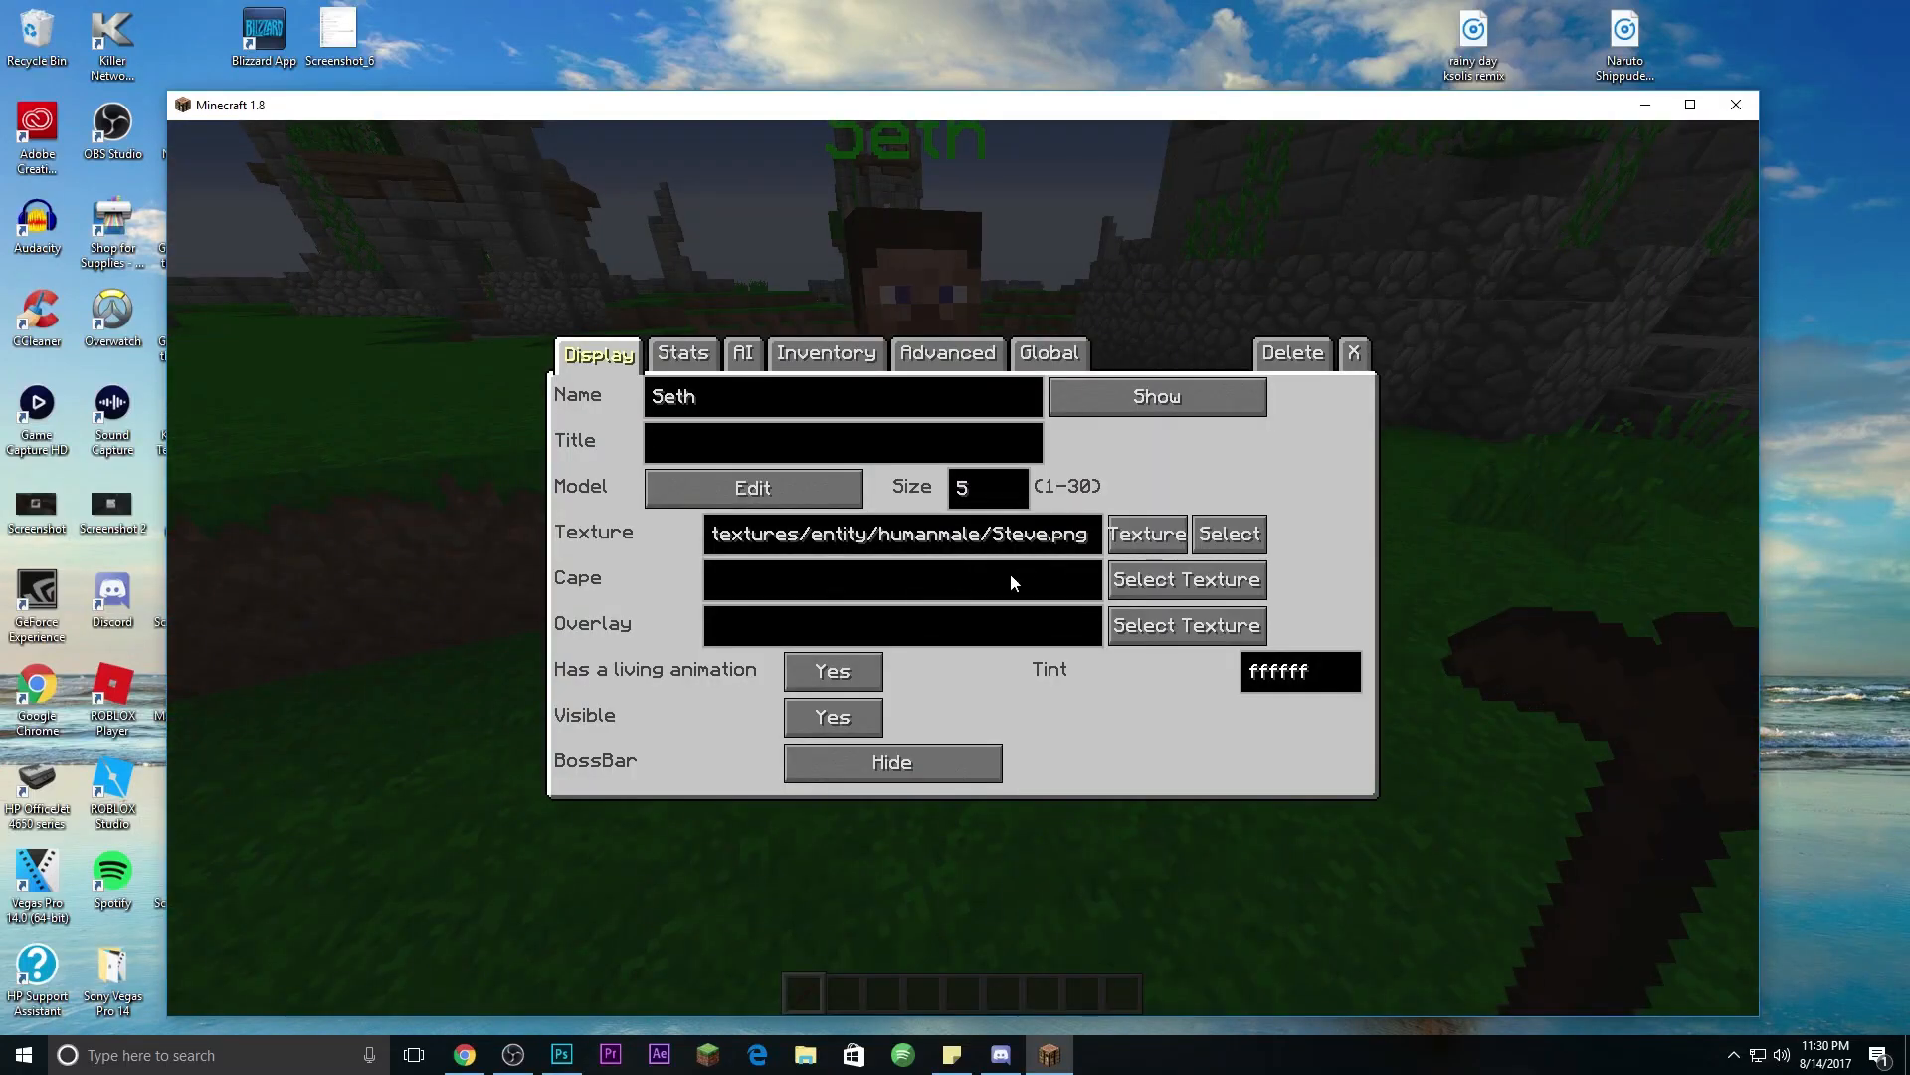
{"action": "left_click", "coordinate": [1142, 401]}
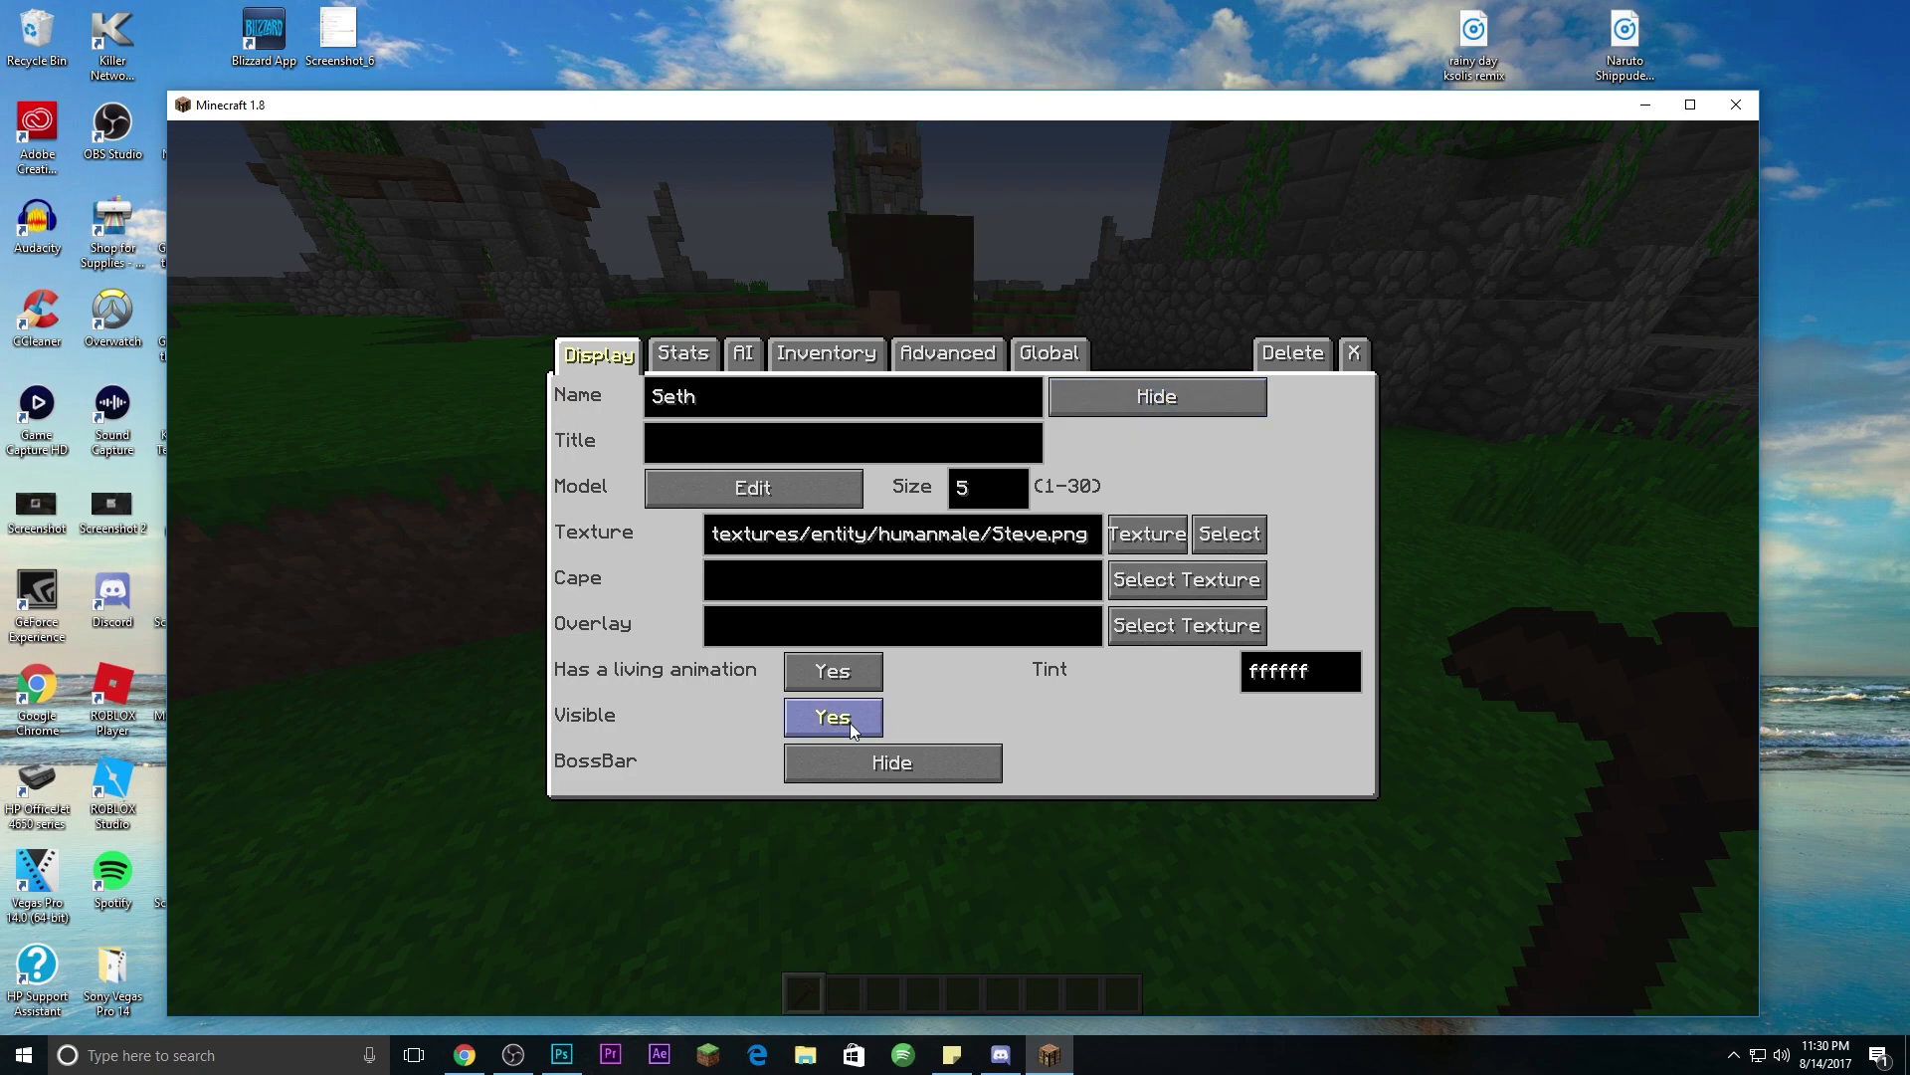
{"action": "left_click", "coordinate": [837, 673]}
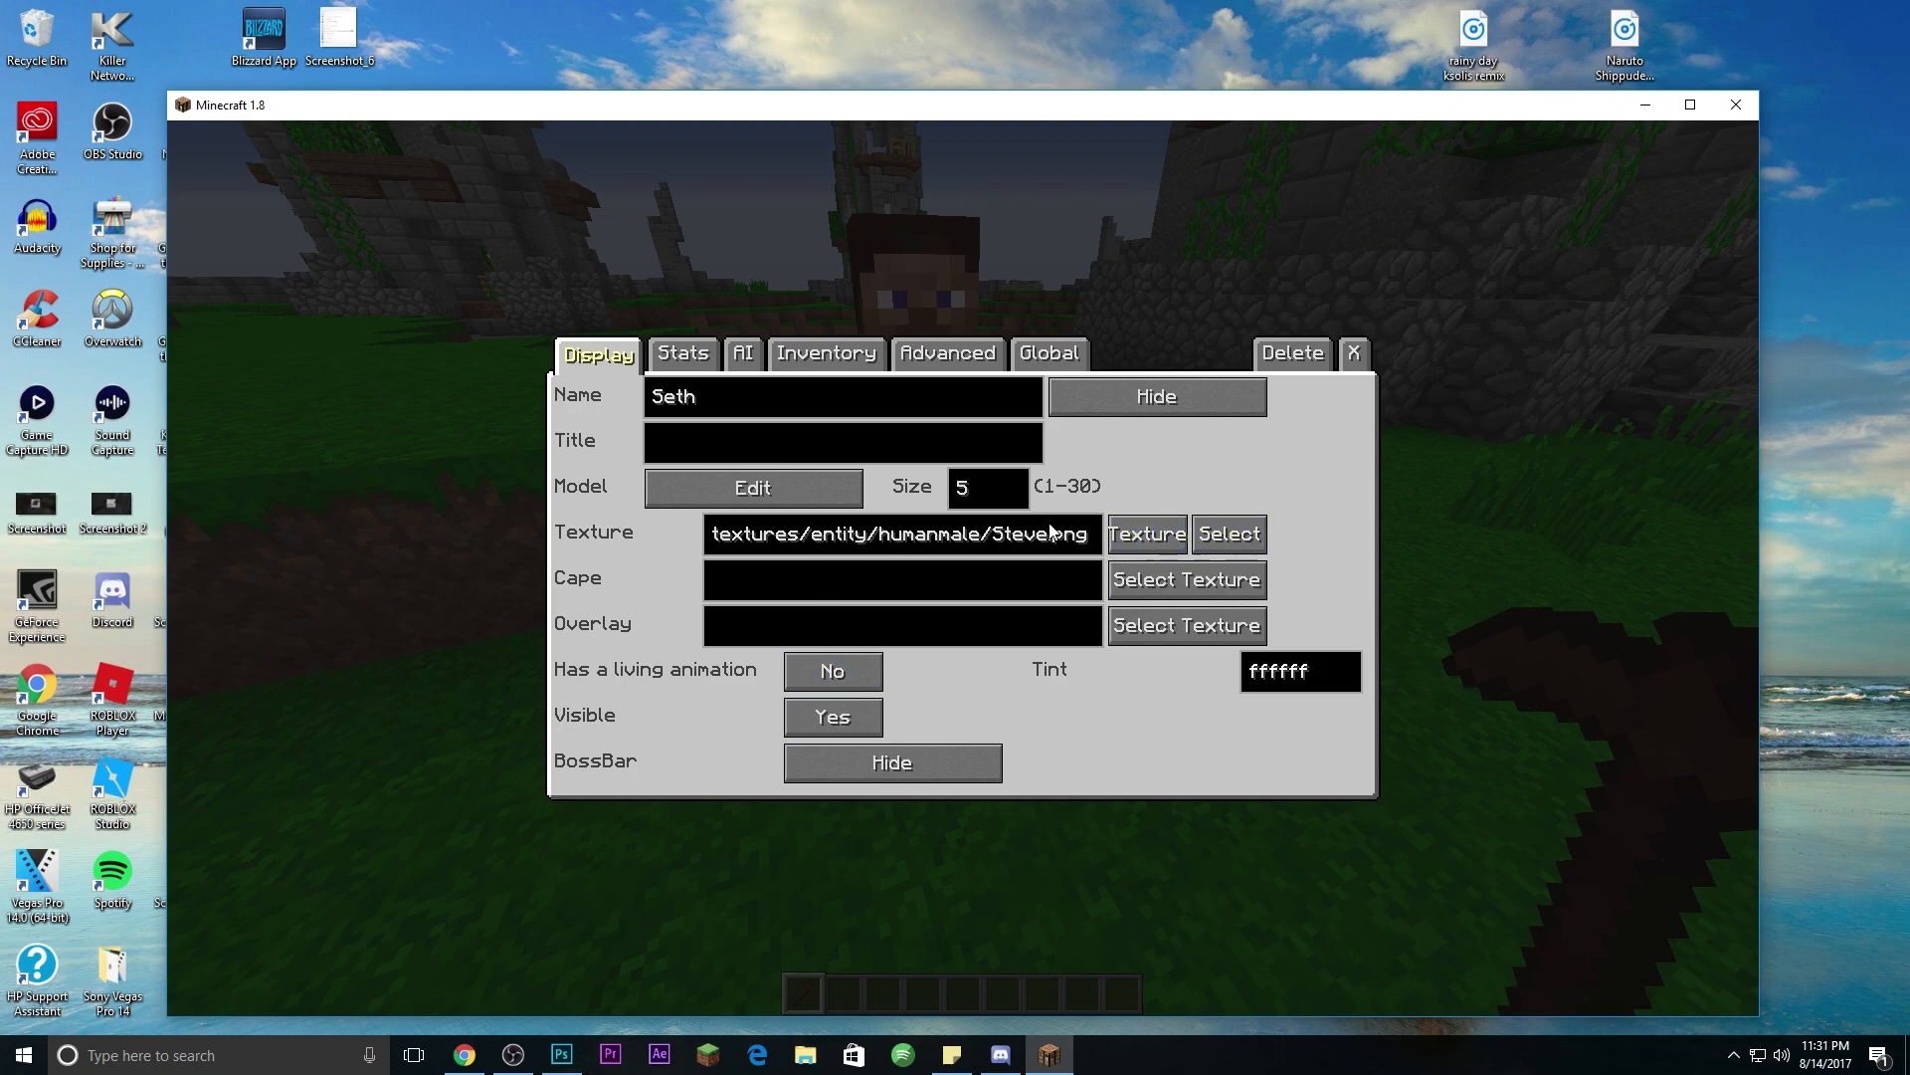
Step: Set the NPC's movement rotation to Manual in its AI settings and return to the game
{"action": "left_click", "coordinate": [743, 360]}
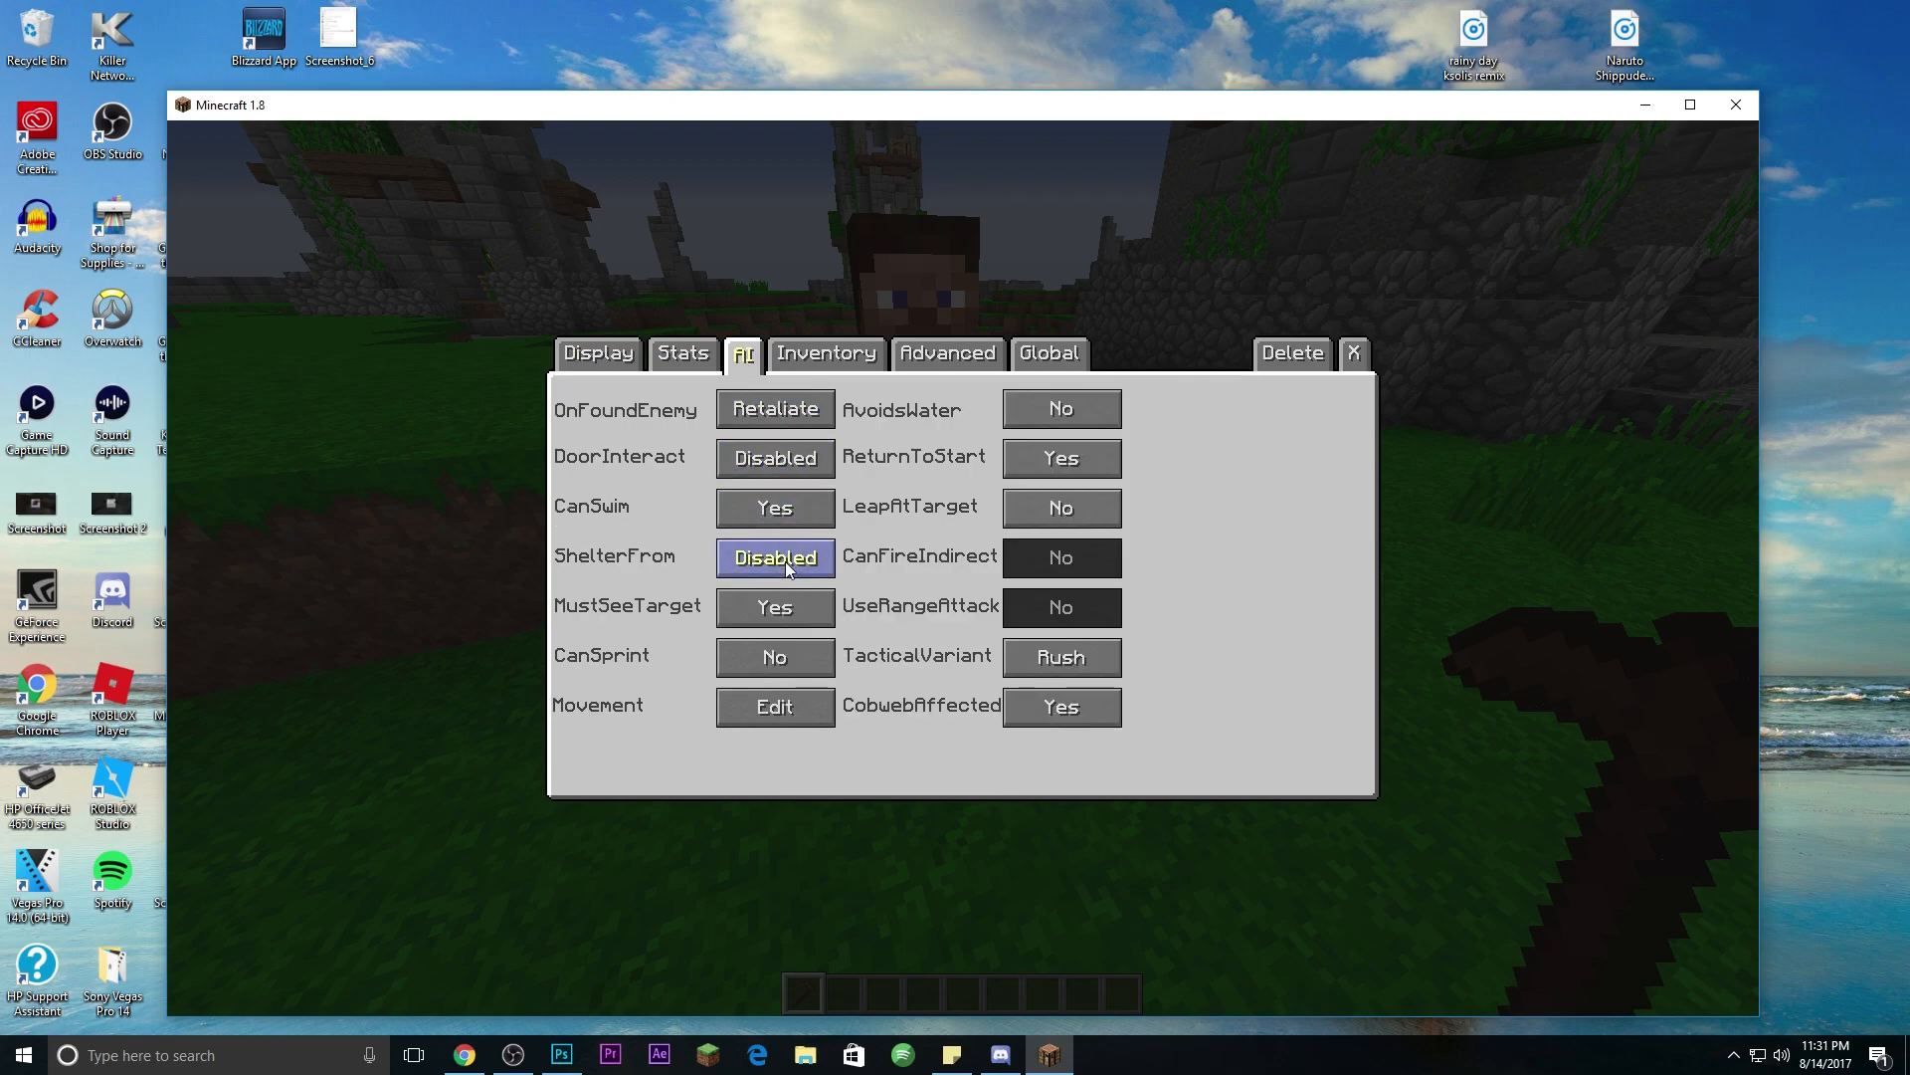
{"action": "left_click", "coordinate": [790, 713]}
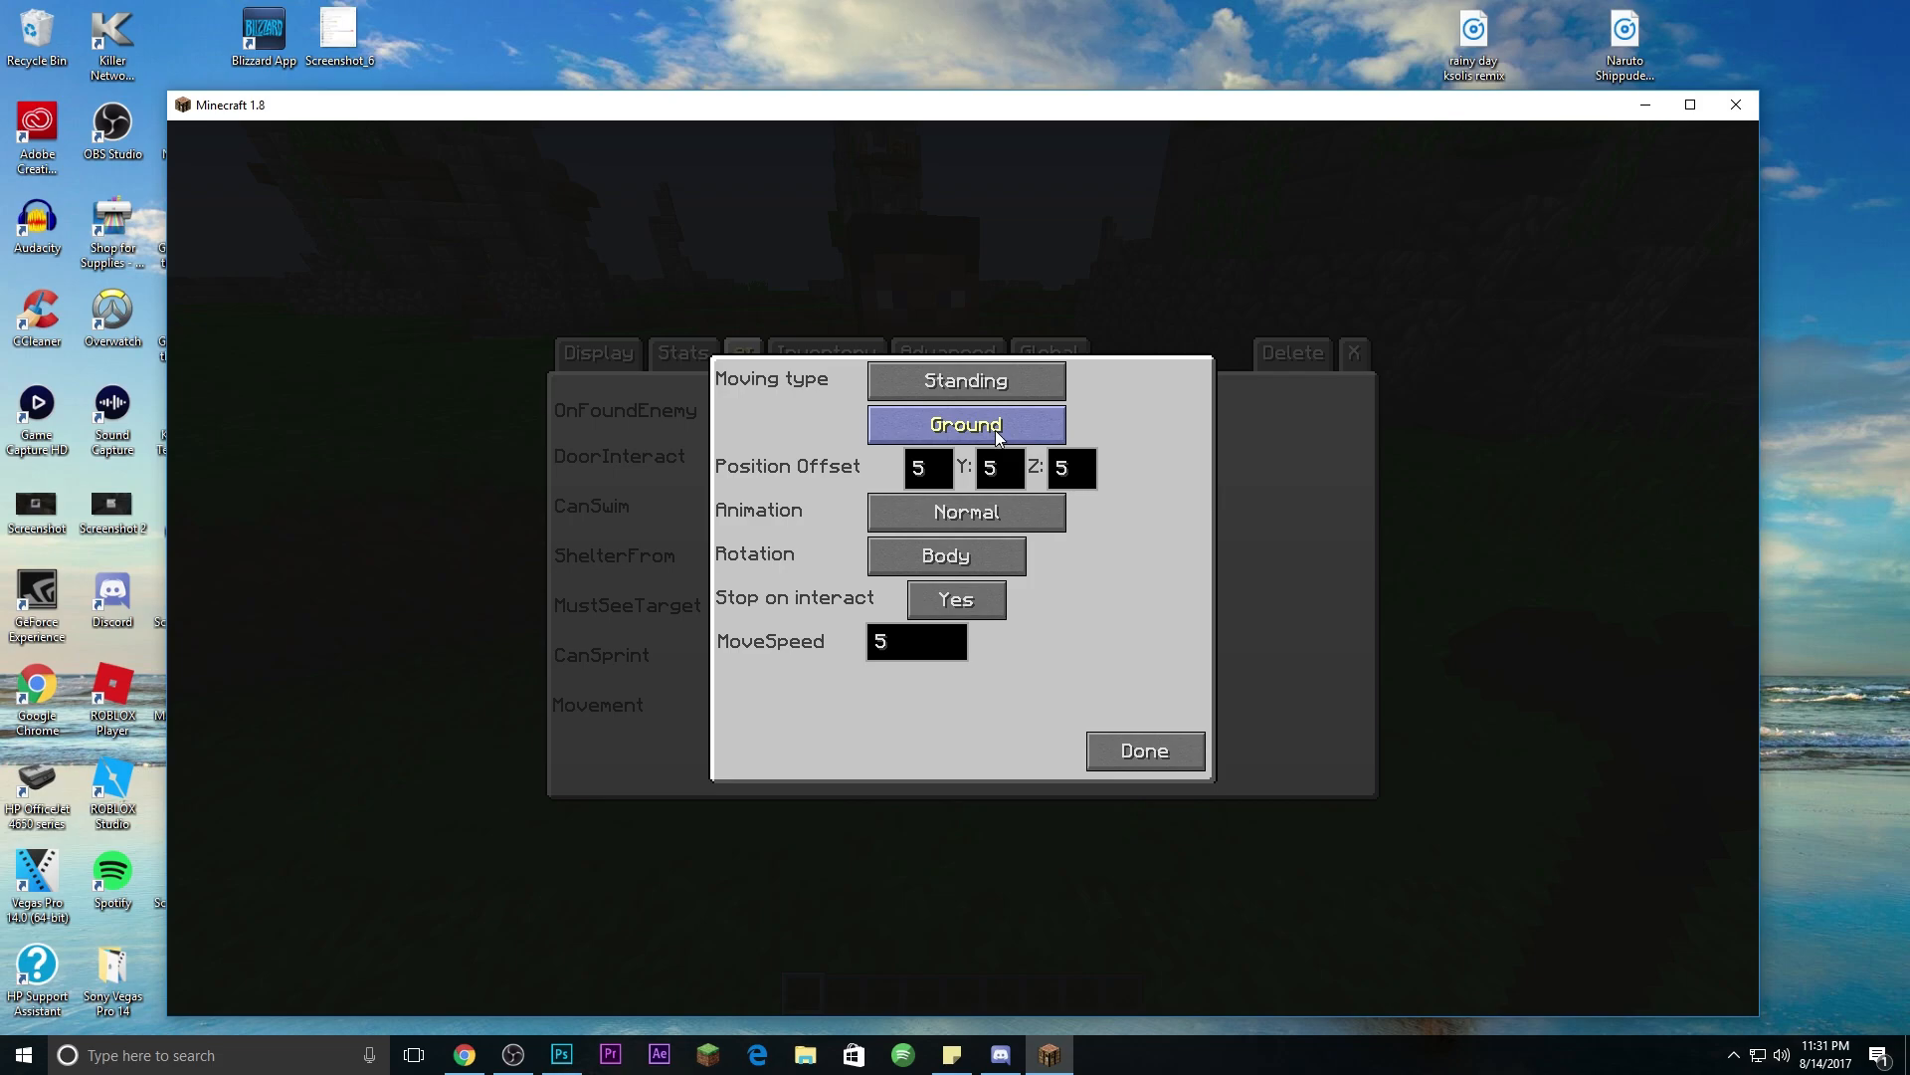
{"action": "left_click", "coordinate": [953, 559]}
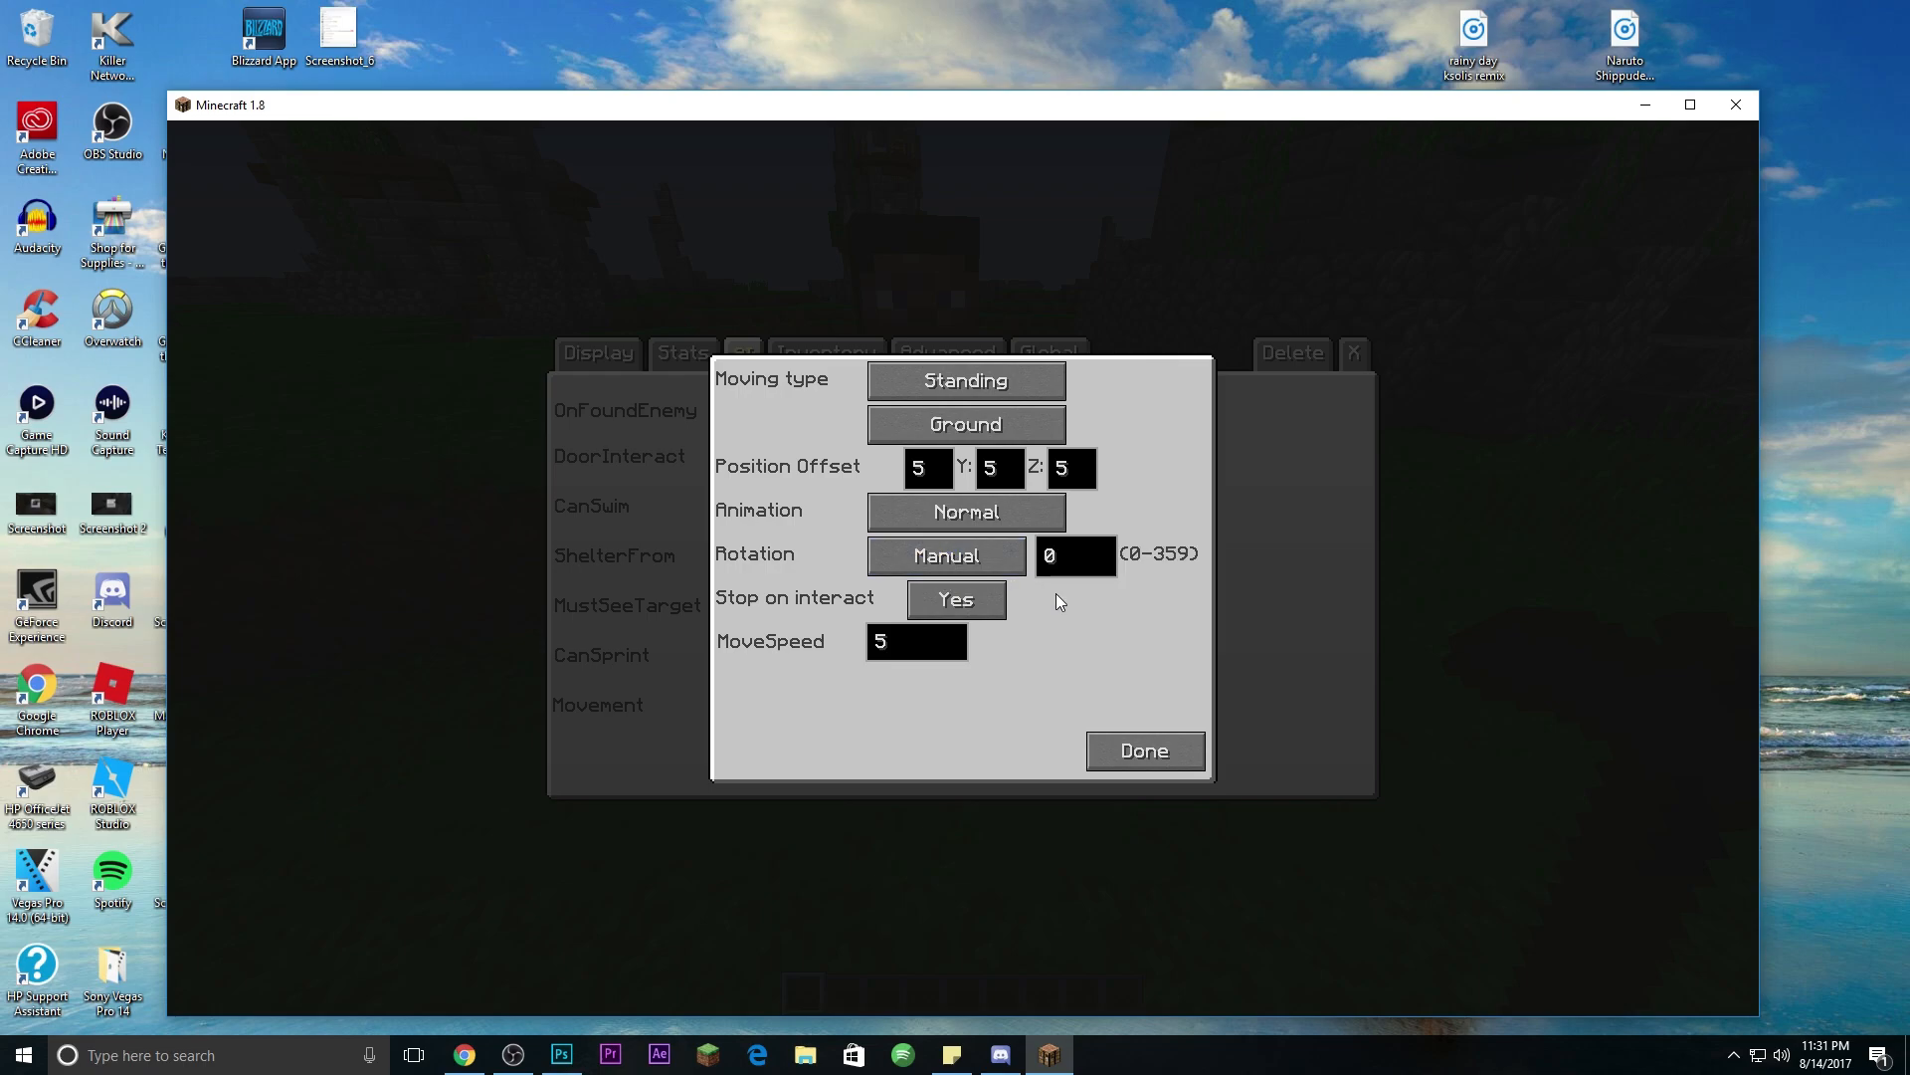
{"action": "left_click", "coordinate": [1144, 751]}
{"action": "key", "text": "Escape"}
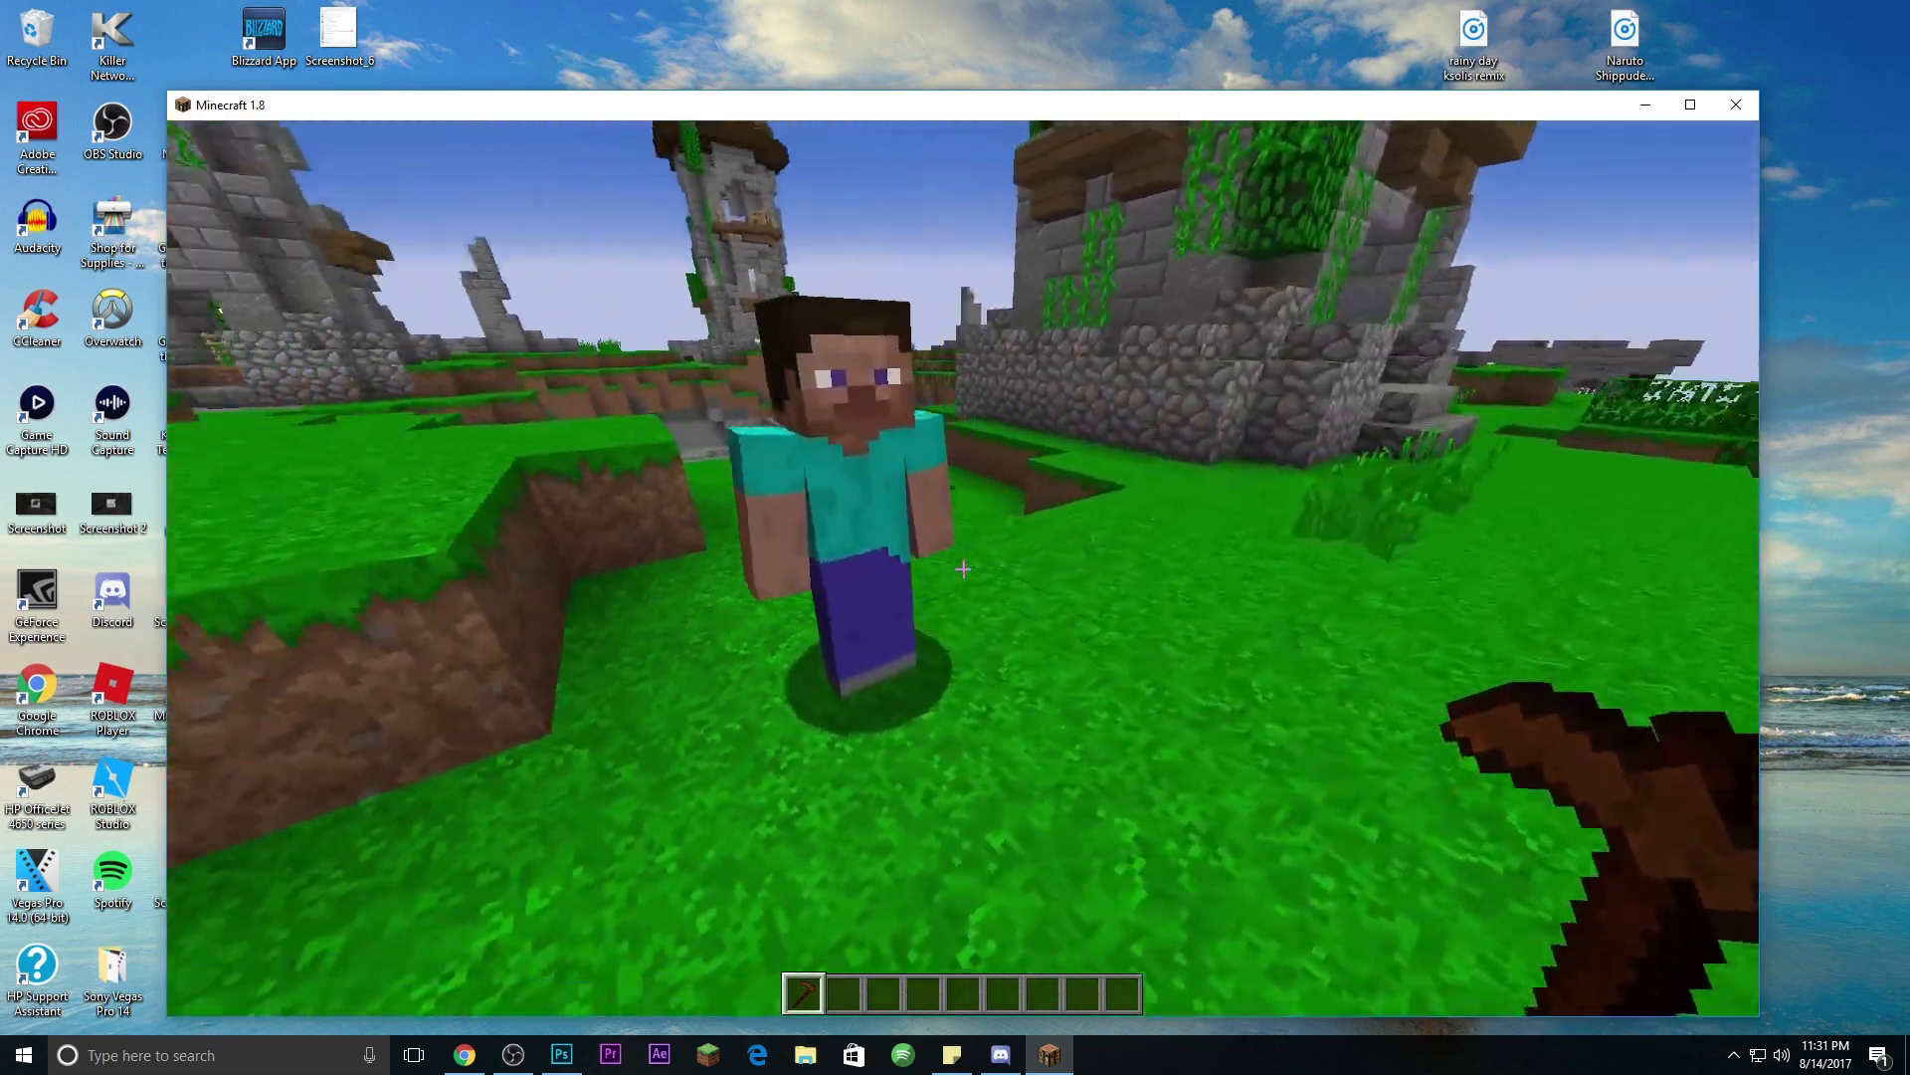
Step: Set the NPC's manual rotation angle to 270 in its movement settings
{"action": "right_click", "coordinate": [964, 567]}
{"action": "left_click", "coordinate": [743, 353]}
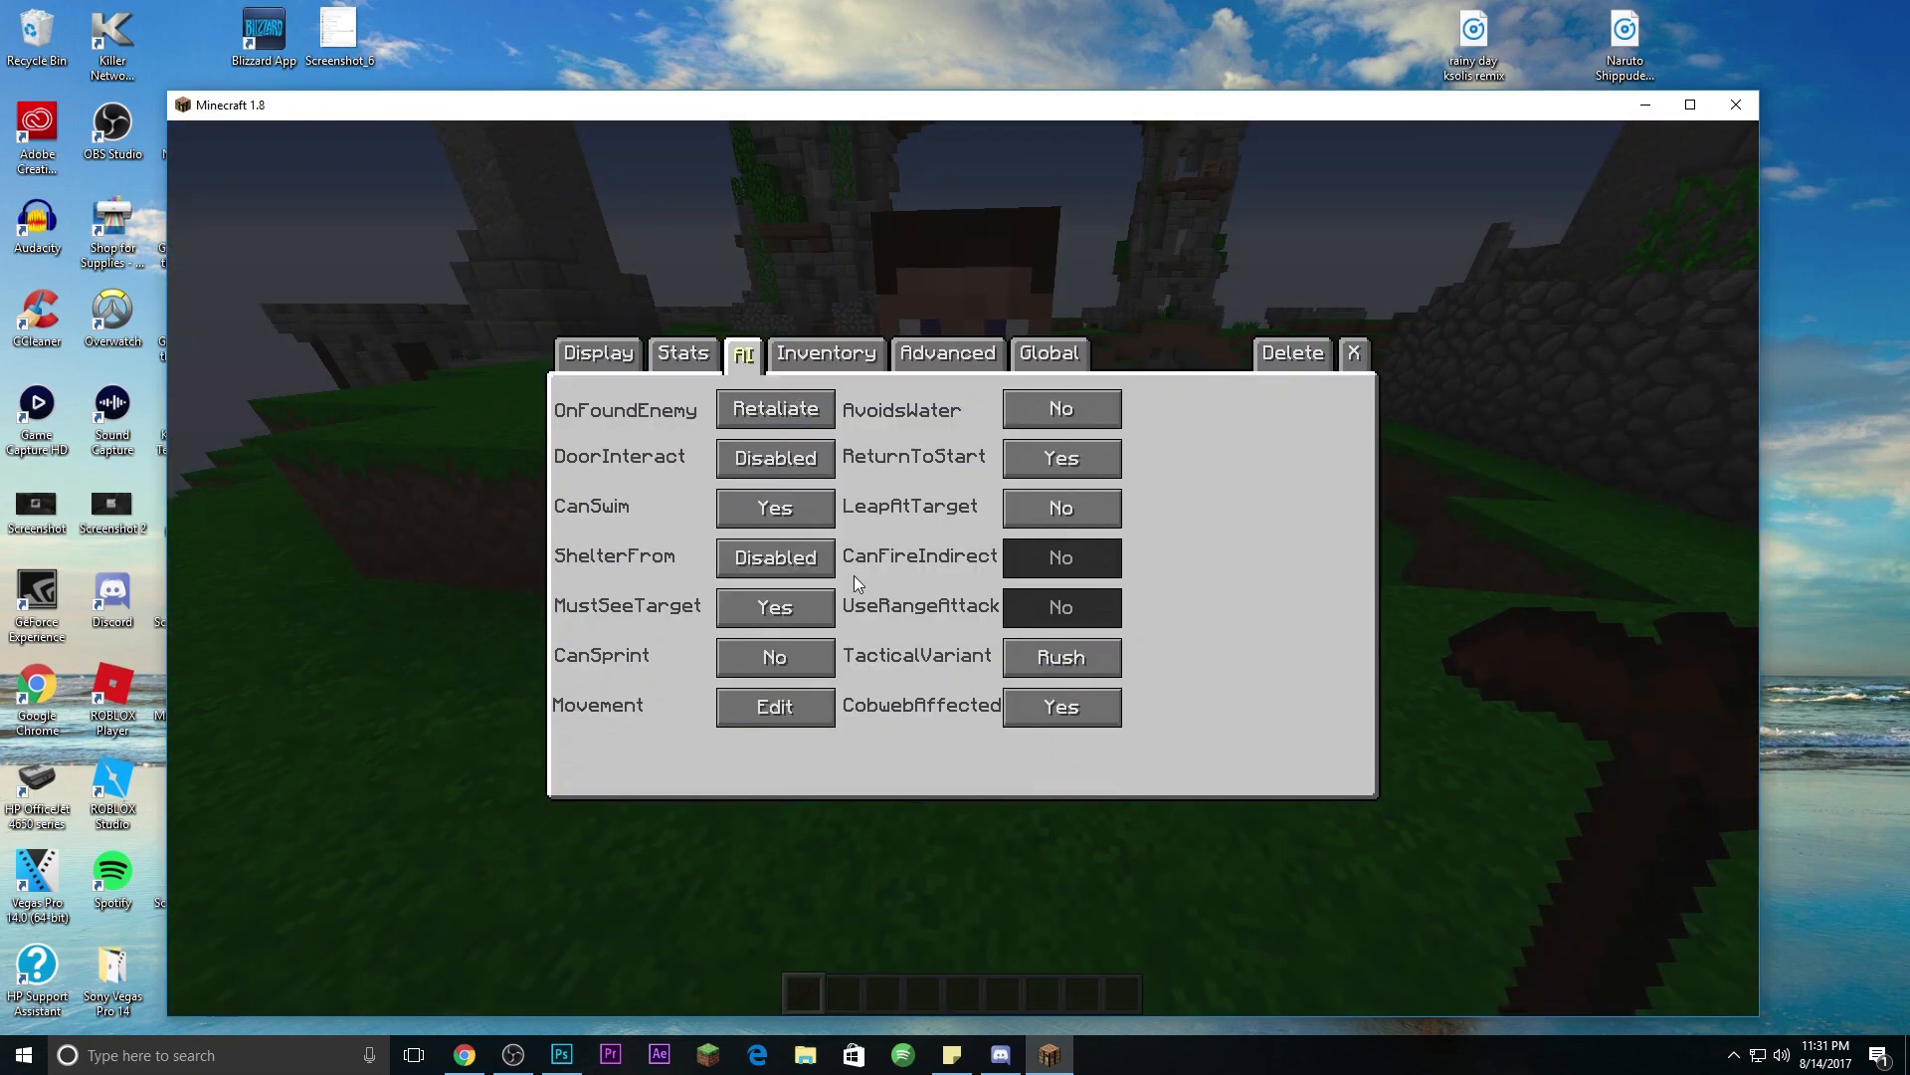
{"action": "left_click", "coordinate": [820, 712]}
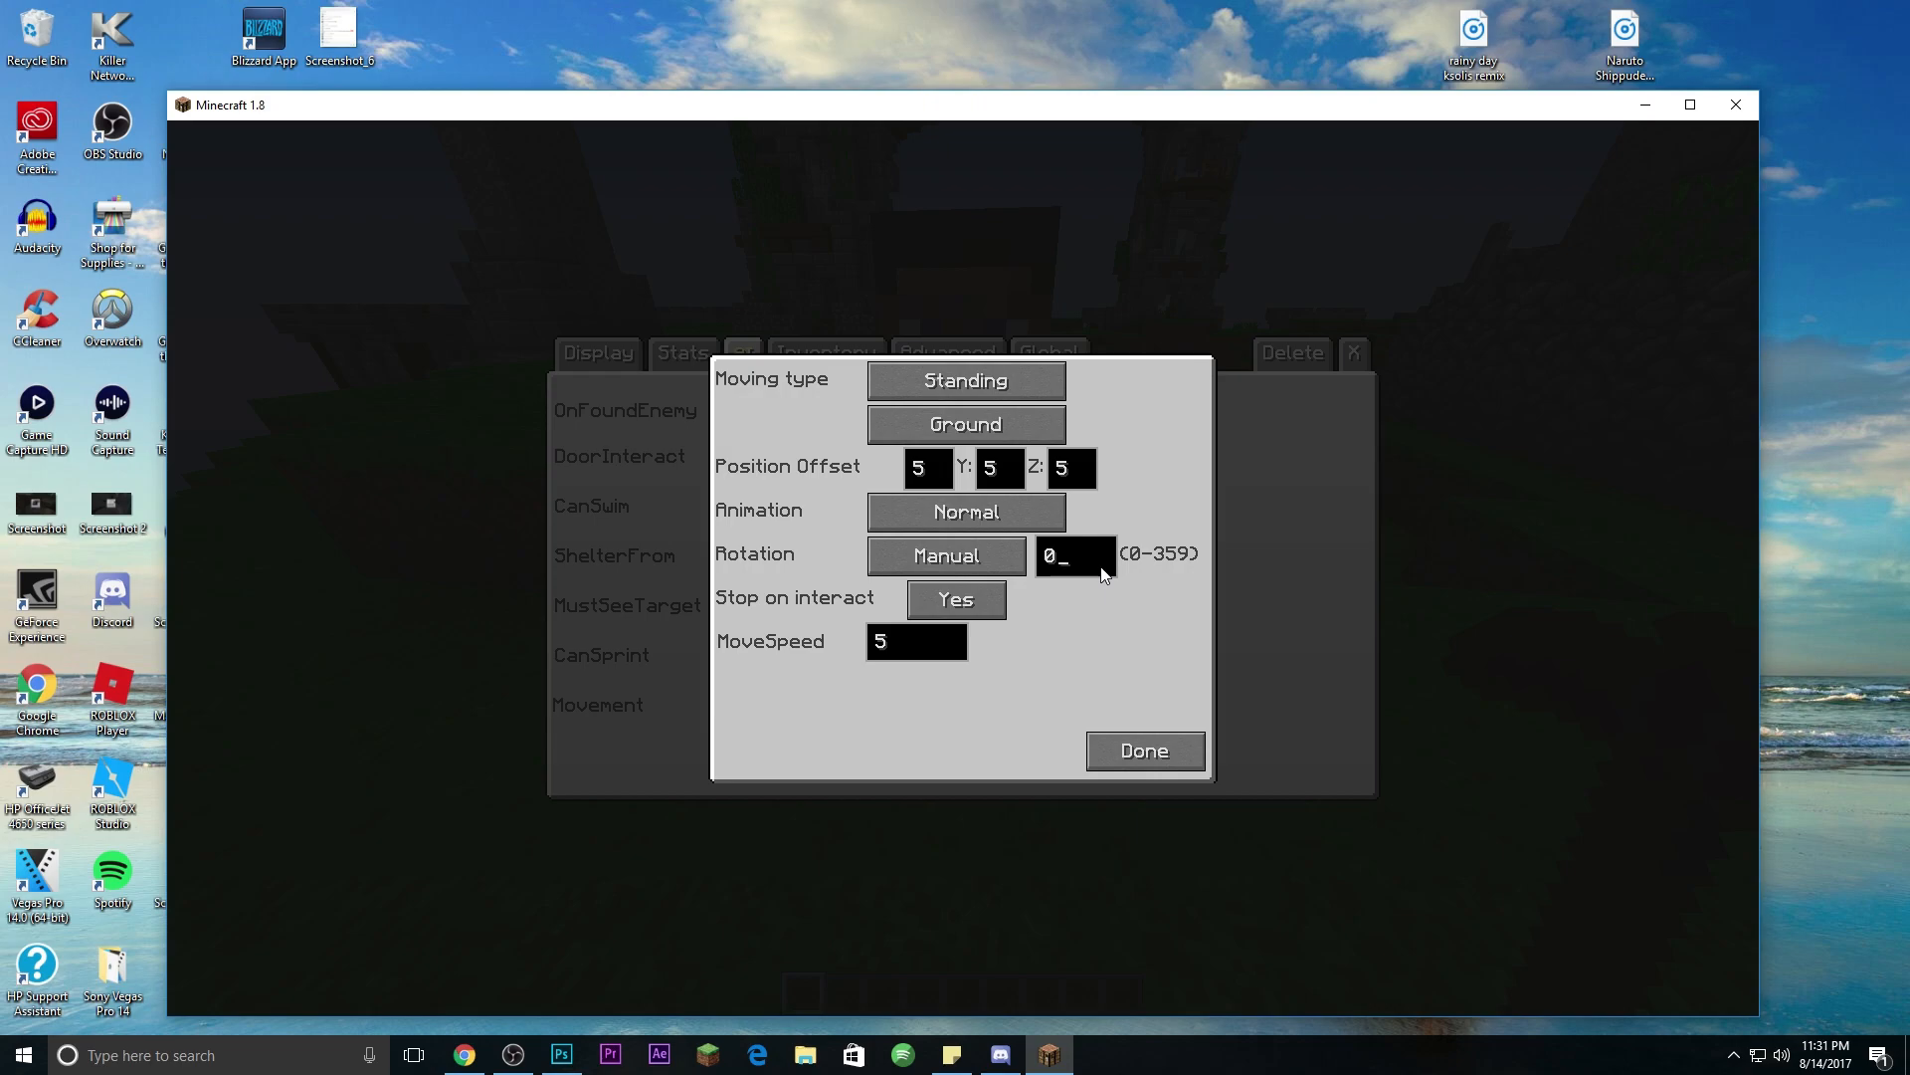
{"action": "left_click", "coordinate": [1149, 766]}
{"action": "key", "text": "Escape"}
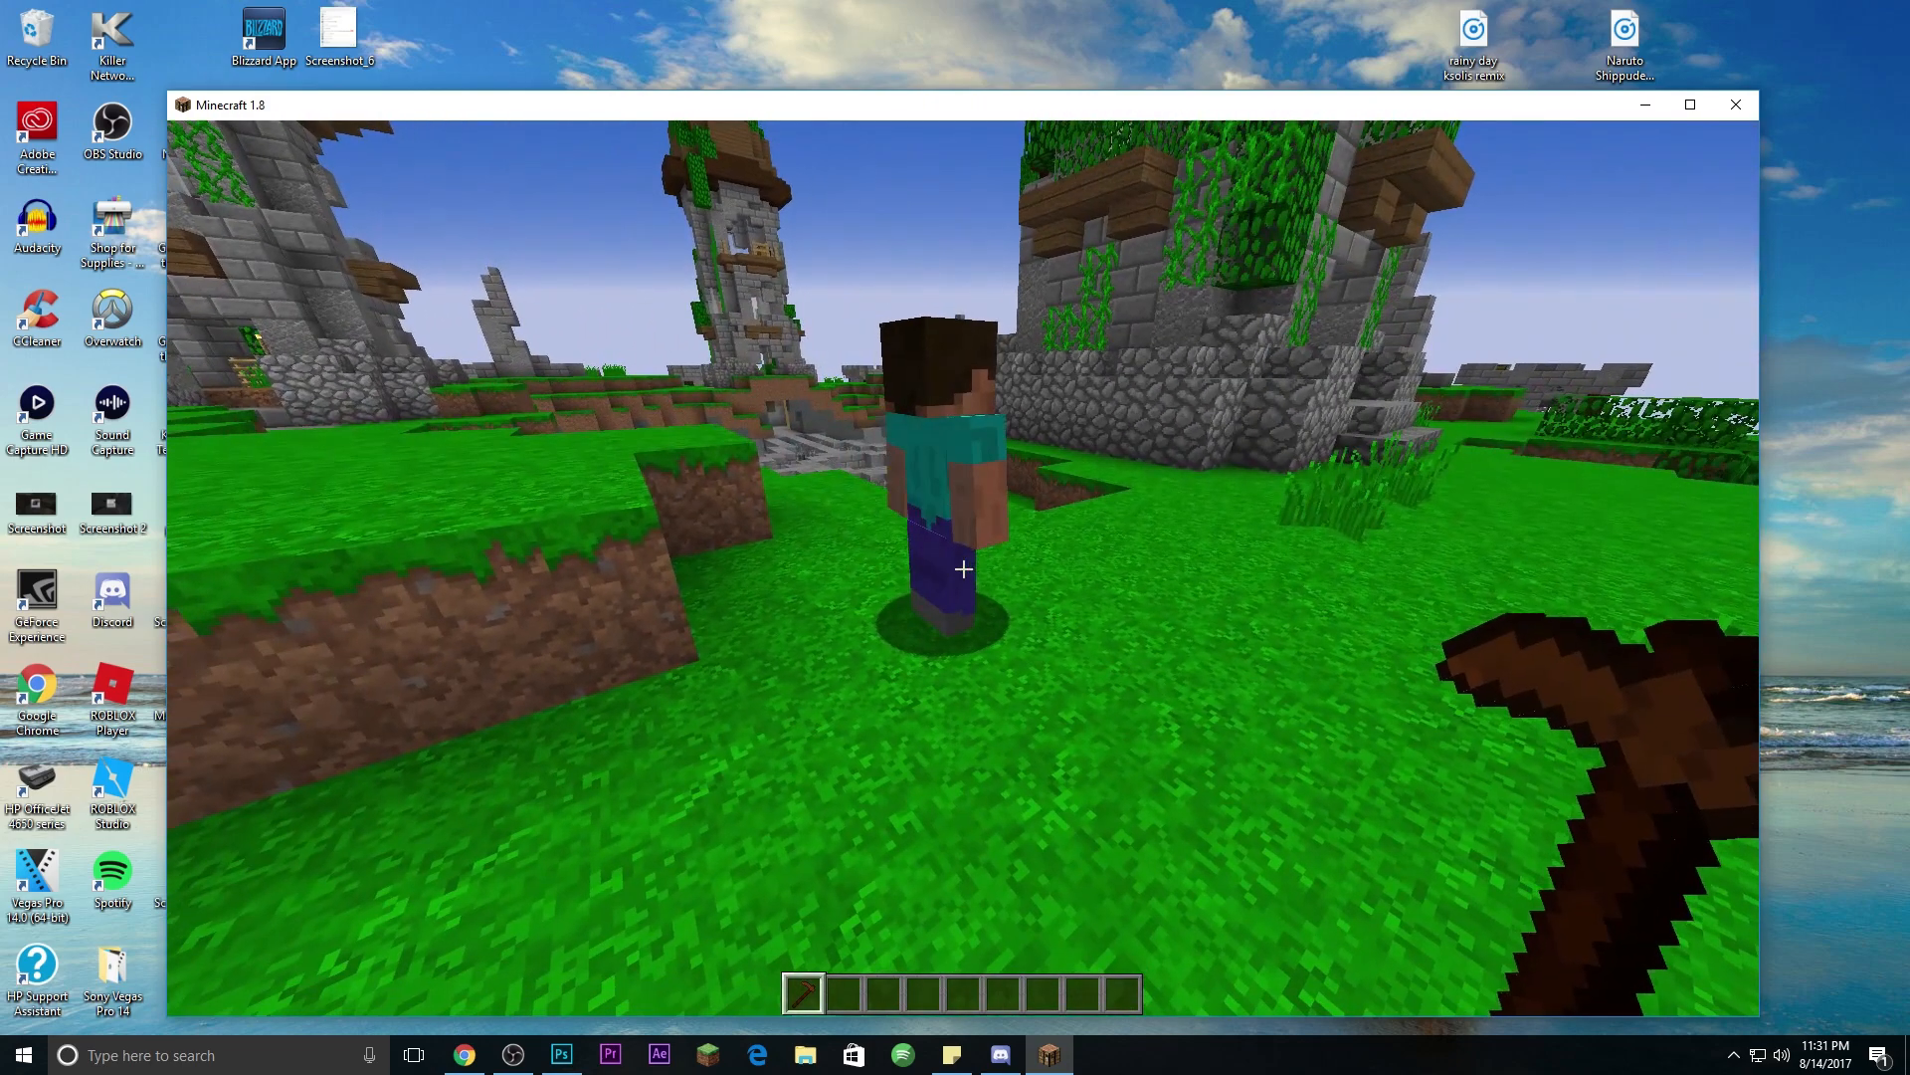
Step: Check the NPC's facing from several sides and readjust its manual rotation in the movement settings
{"action": "key", "text": "d"}
{"action": "key", "text": "s"}
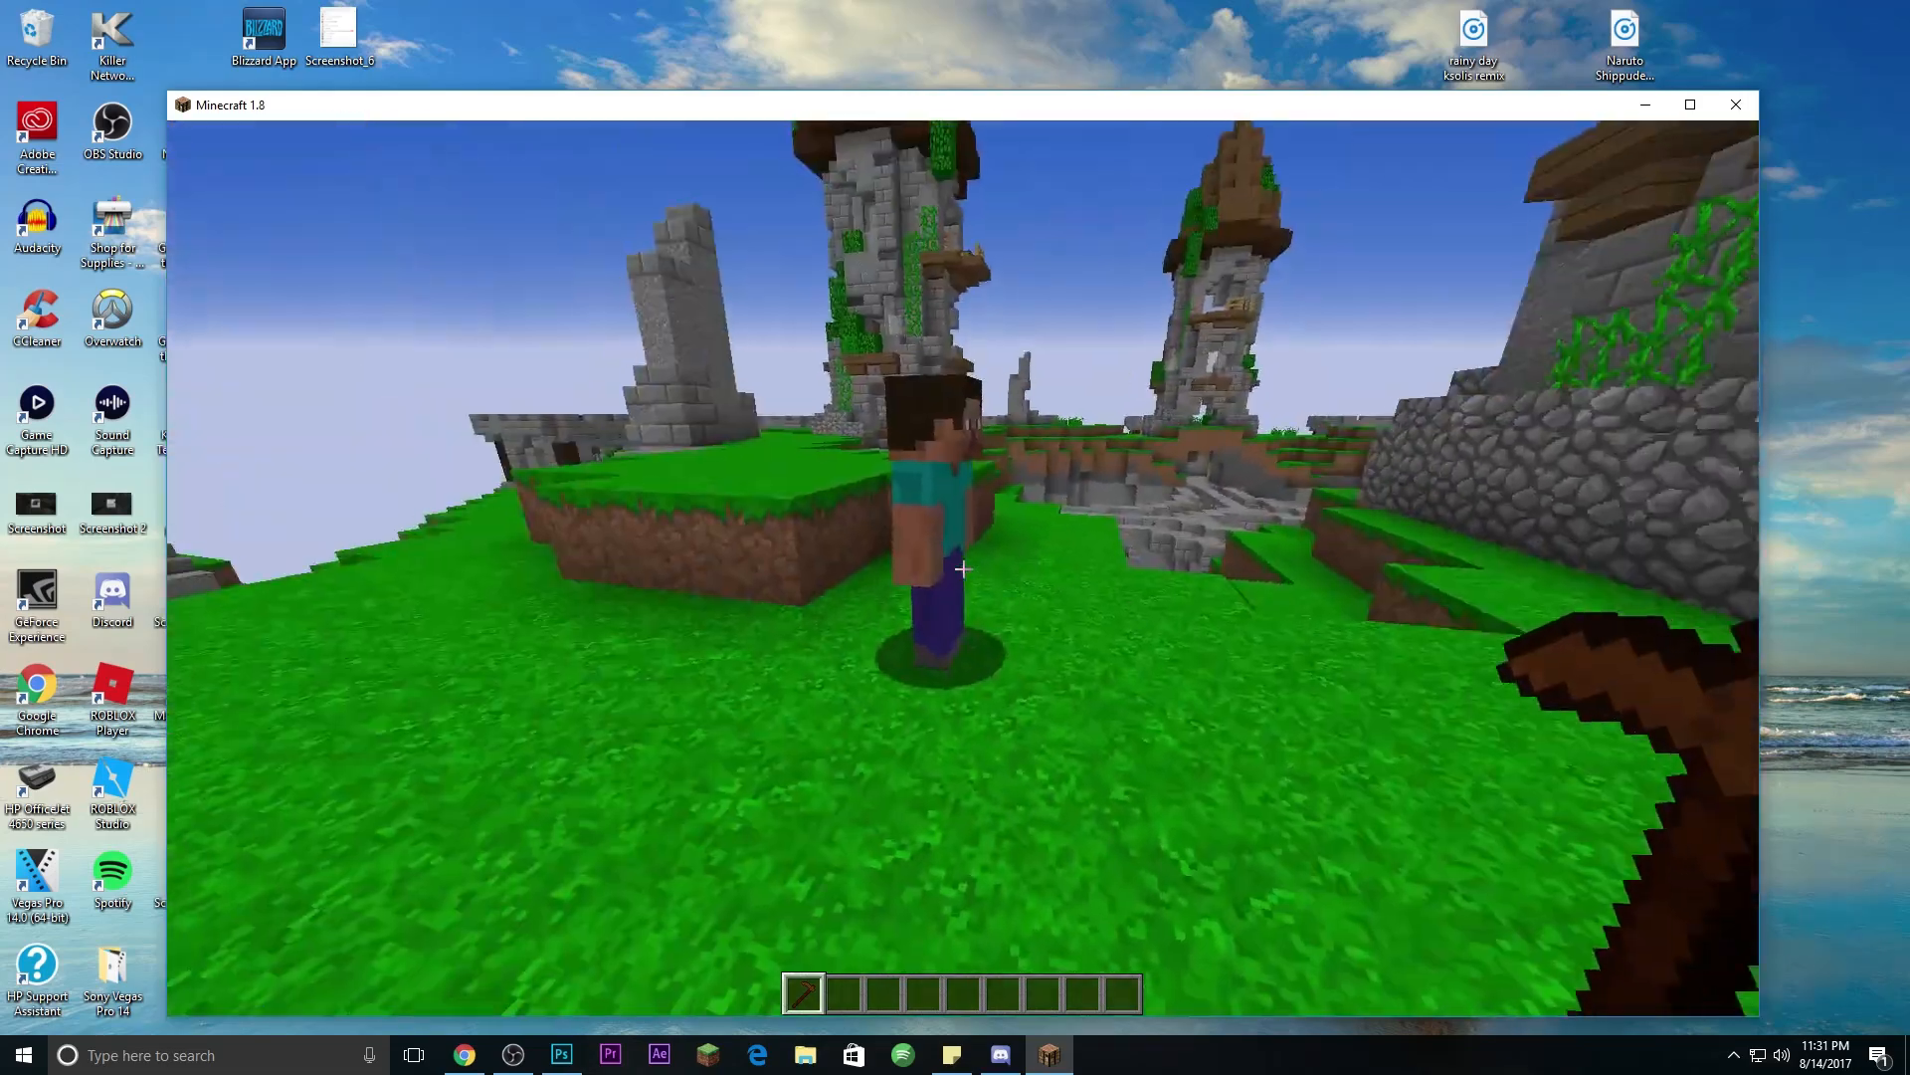
{"action": "key", "text": "a"}
{"action": "right_click", "coordinate": [963, 568]}
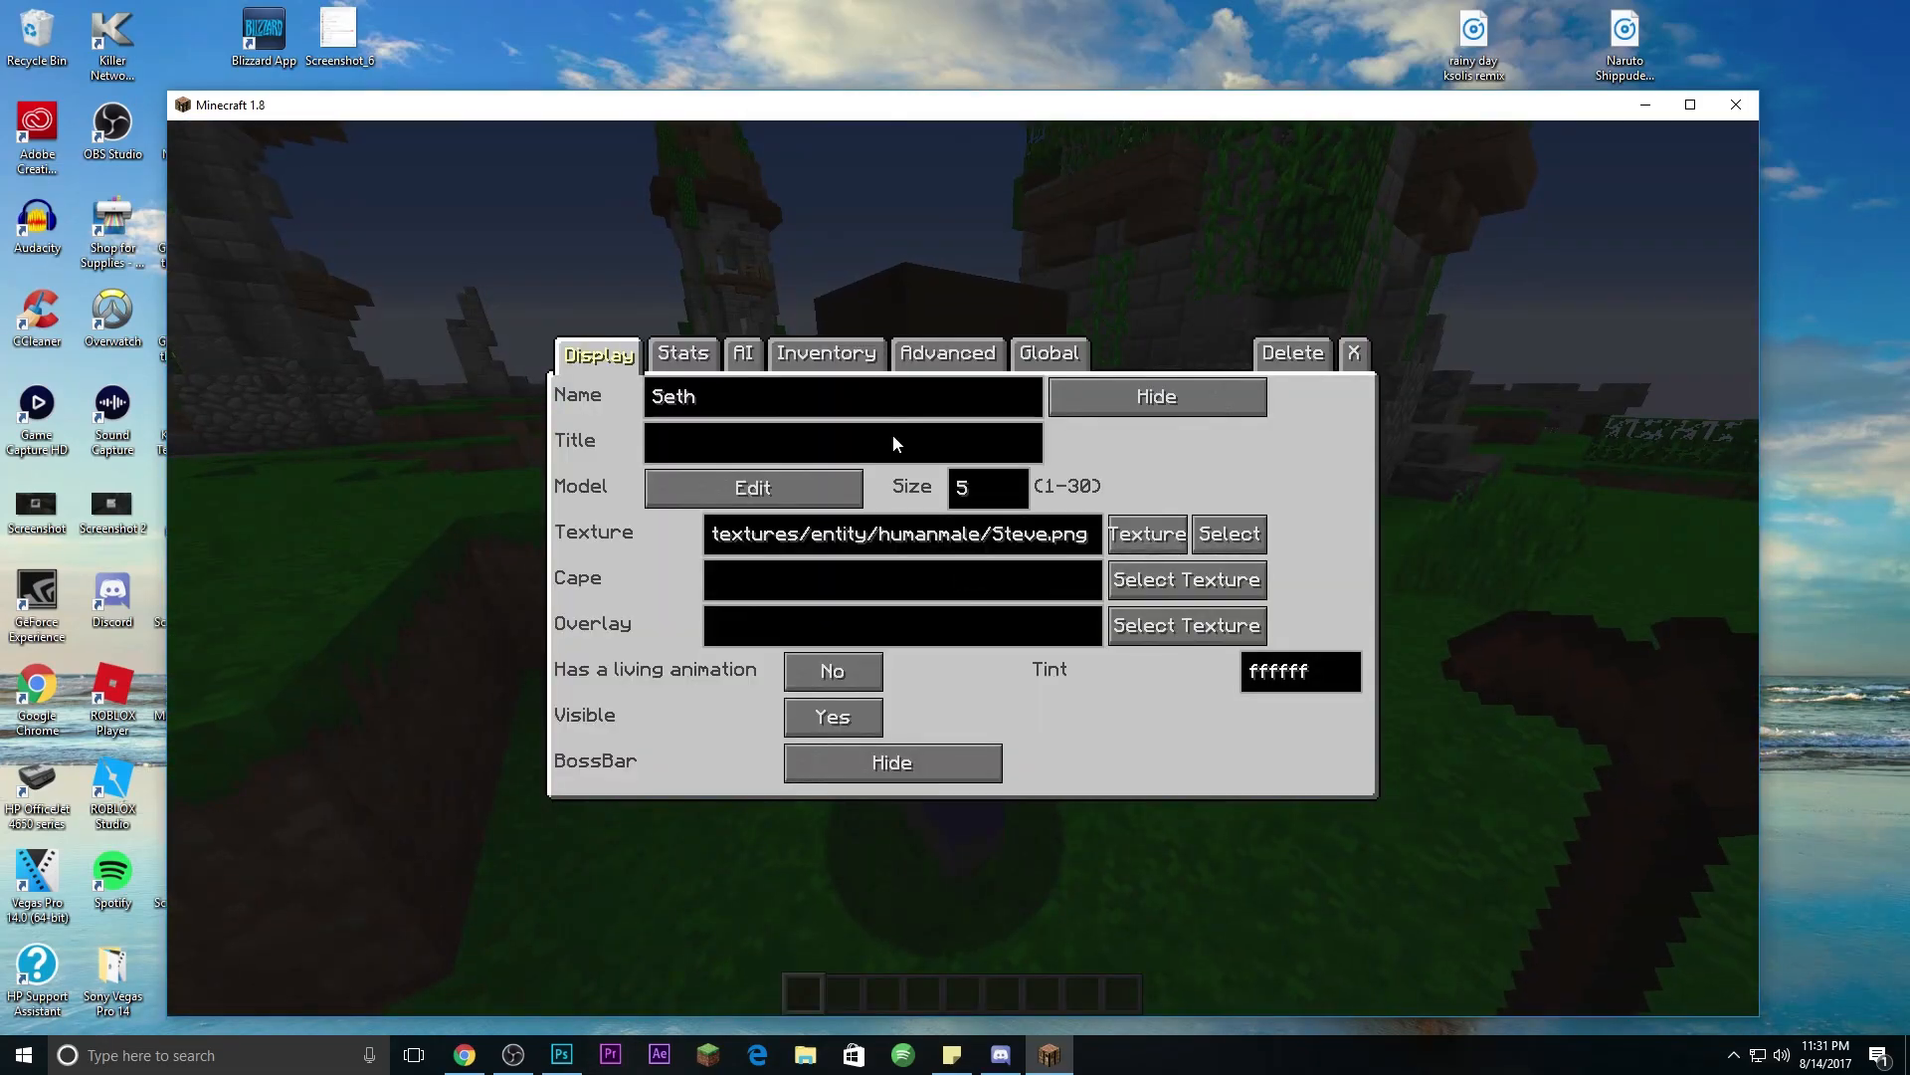
{"action": "left_click", "coordinate": [743, 354]}
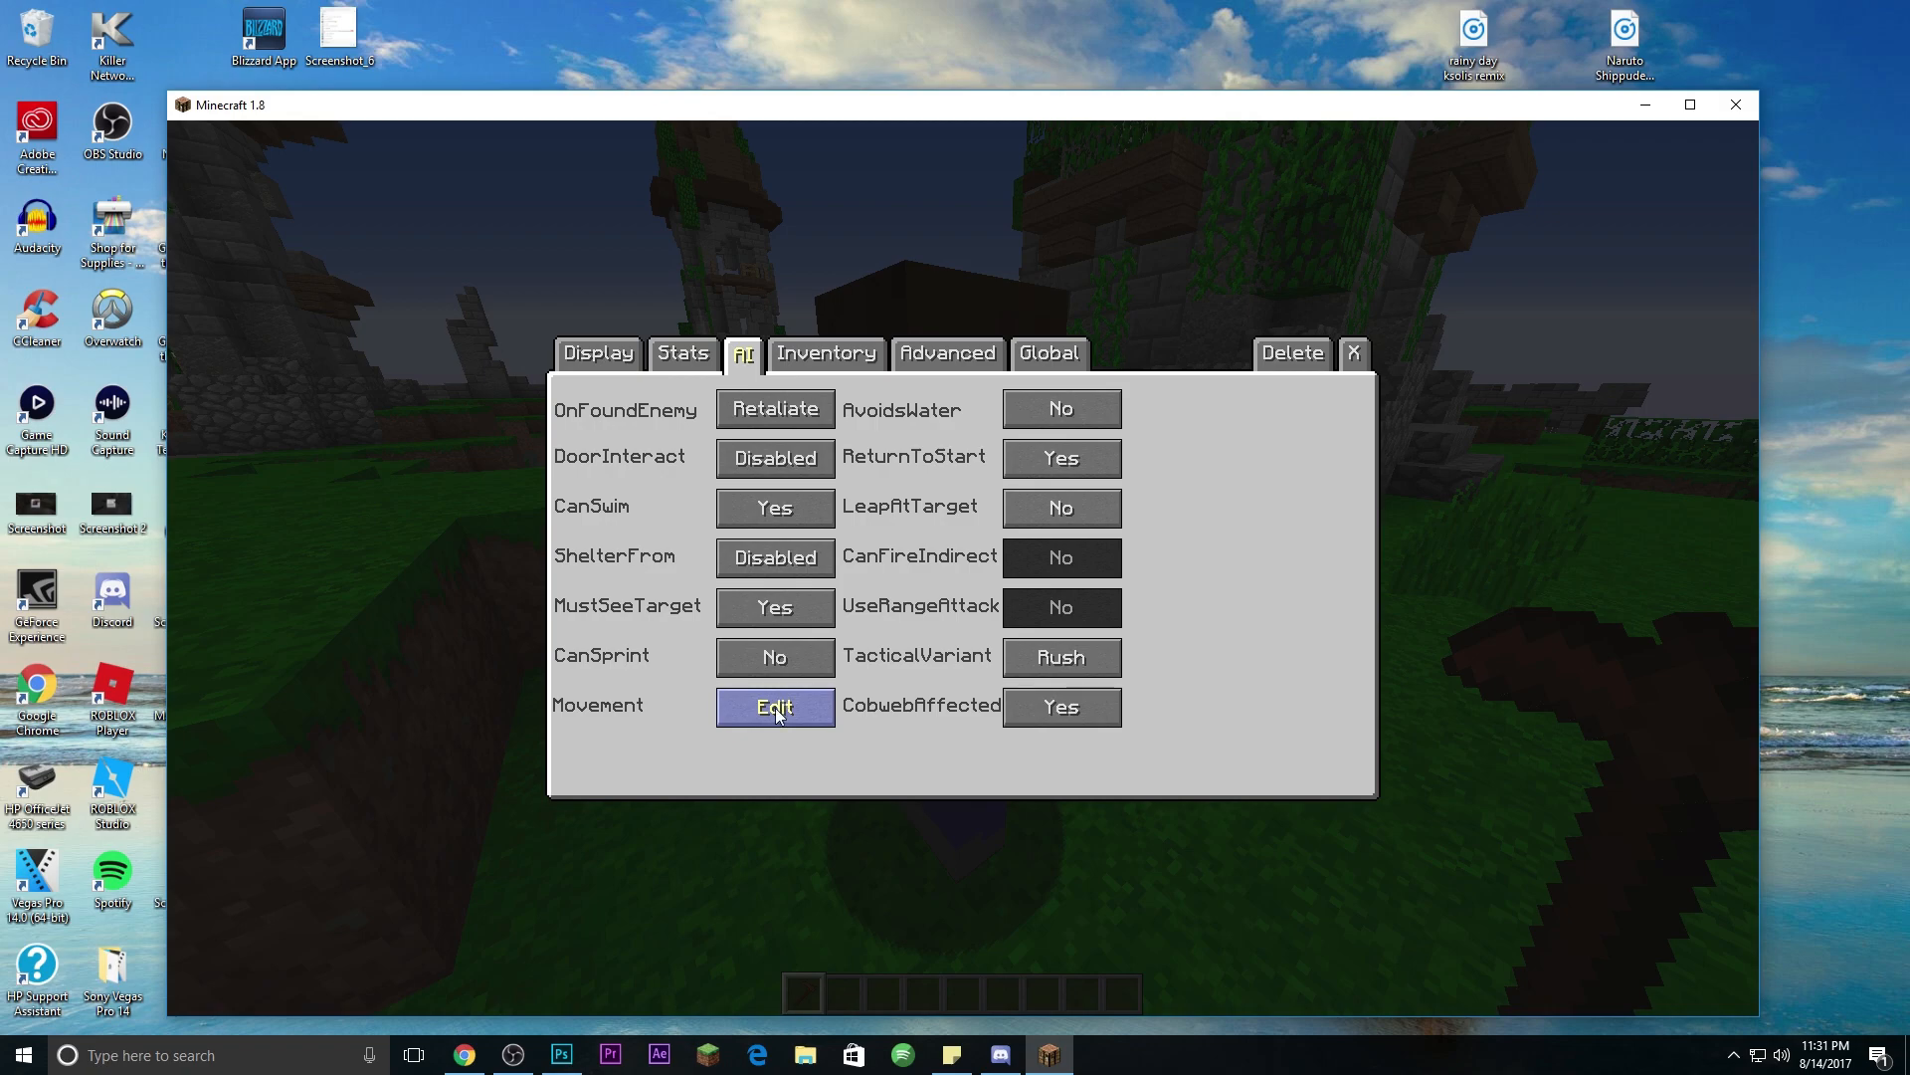
{"action": "left_click", "coordinate": [777, 708]}
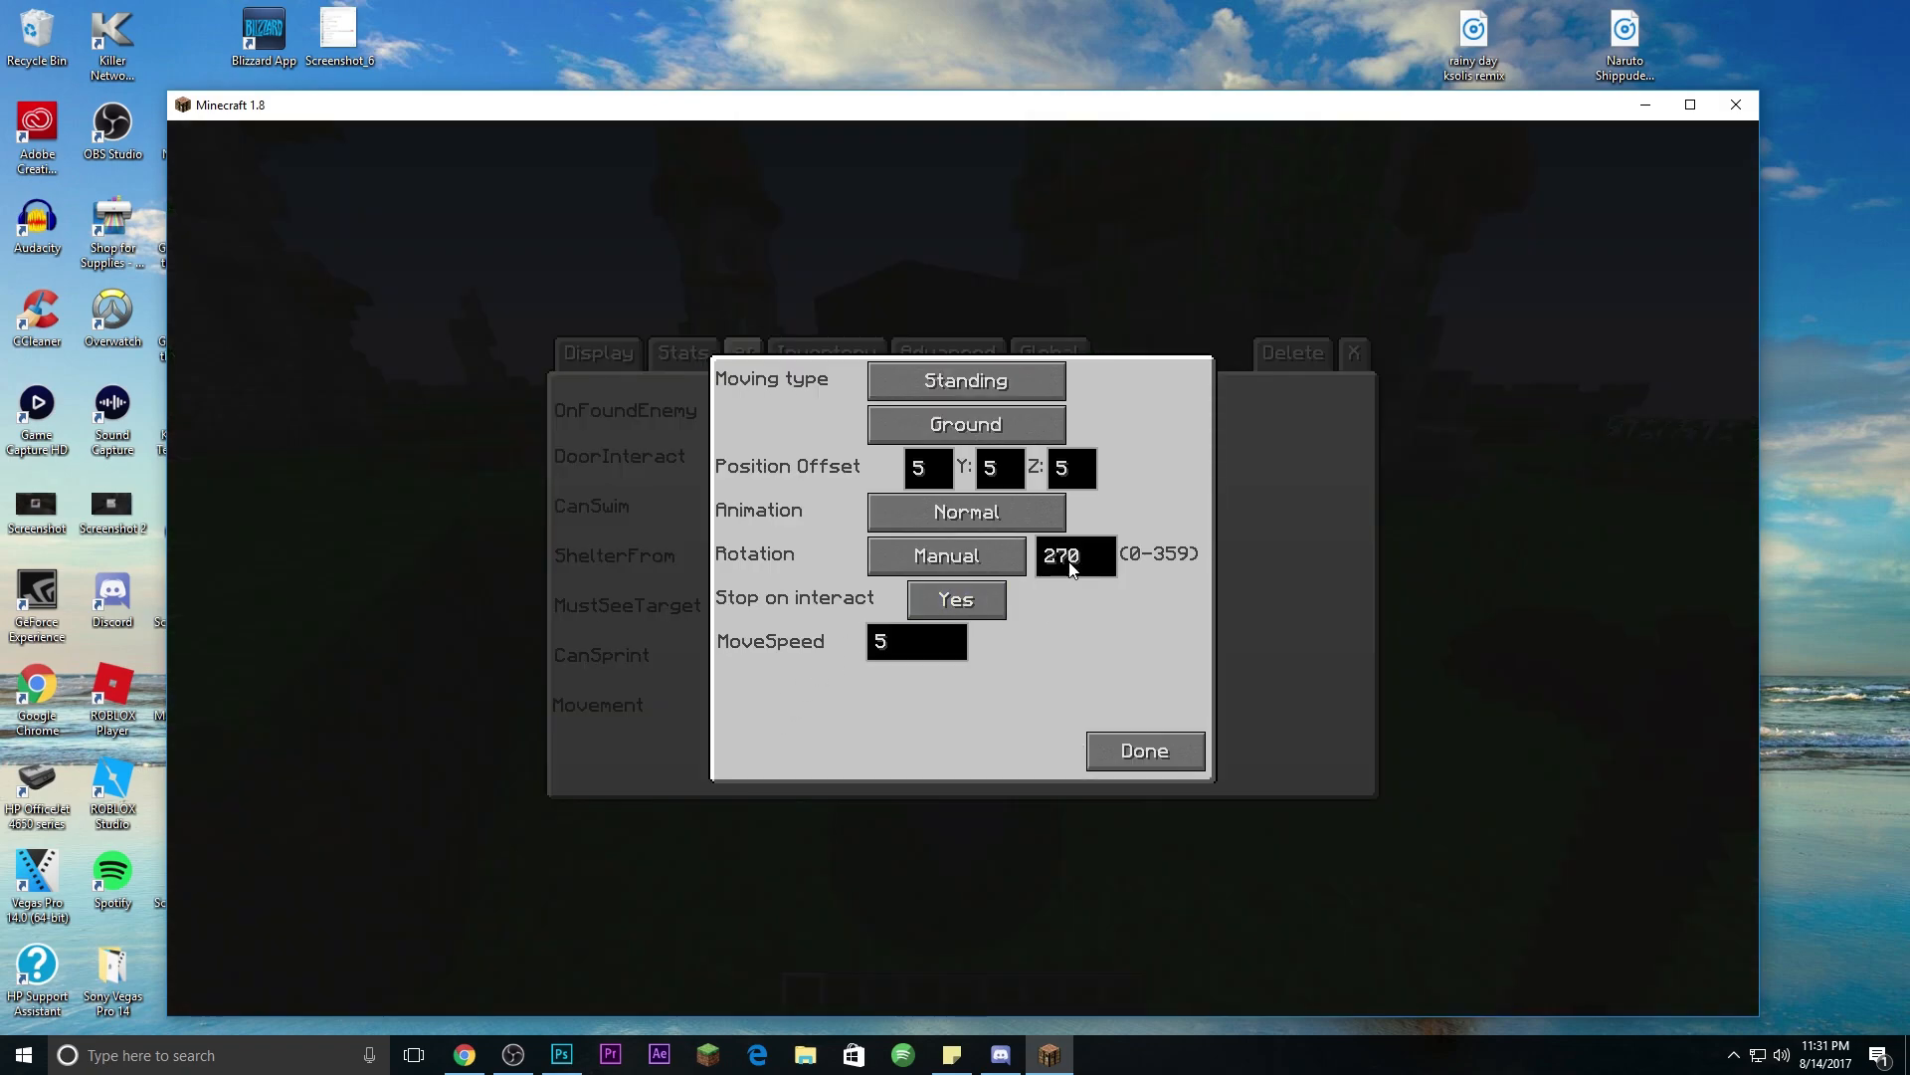
{"action": "left_click", "coordinate": [1179, 754]}
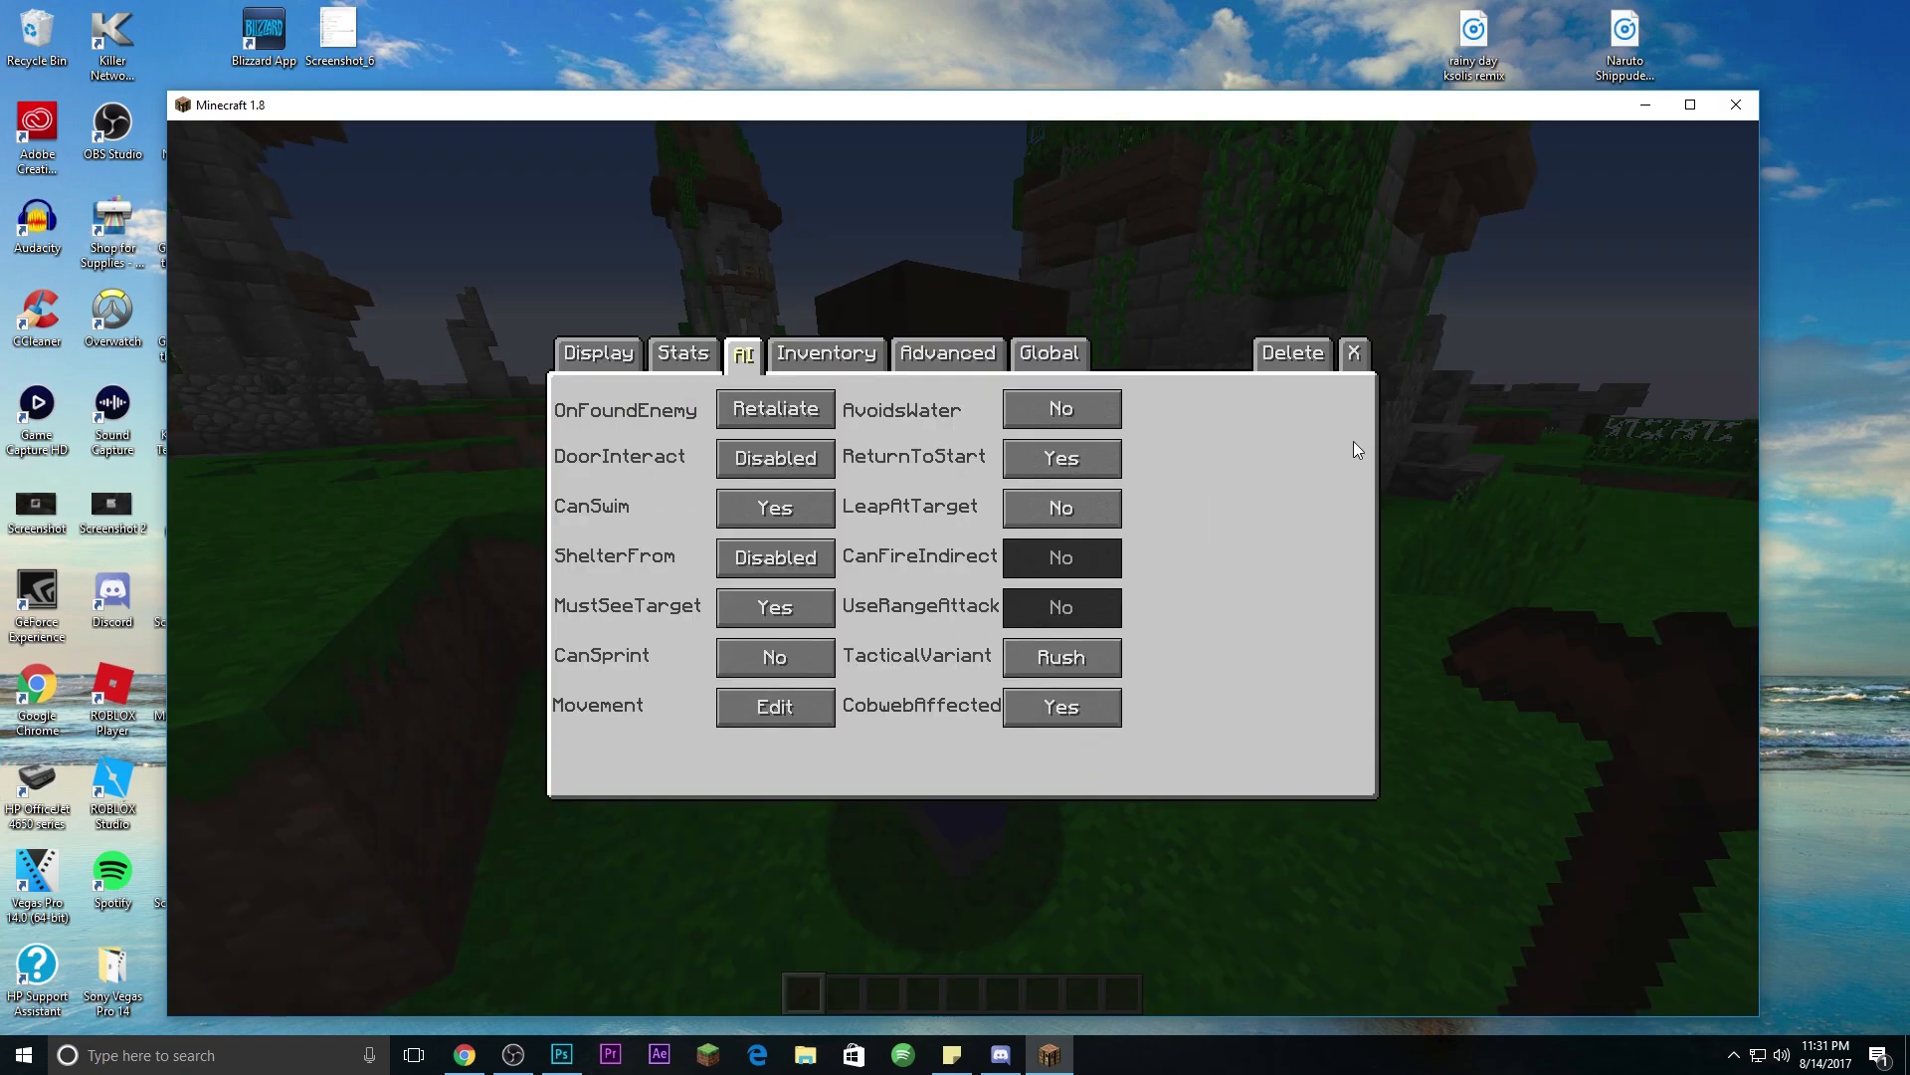
{"action": "left_click", "coordinate": [1354, 352]}
Step: Place a second NPC on the grass beside the first, with its name hidden and living animation turned off
{"action": "key", "text": "s"}
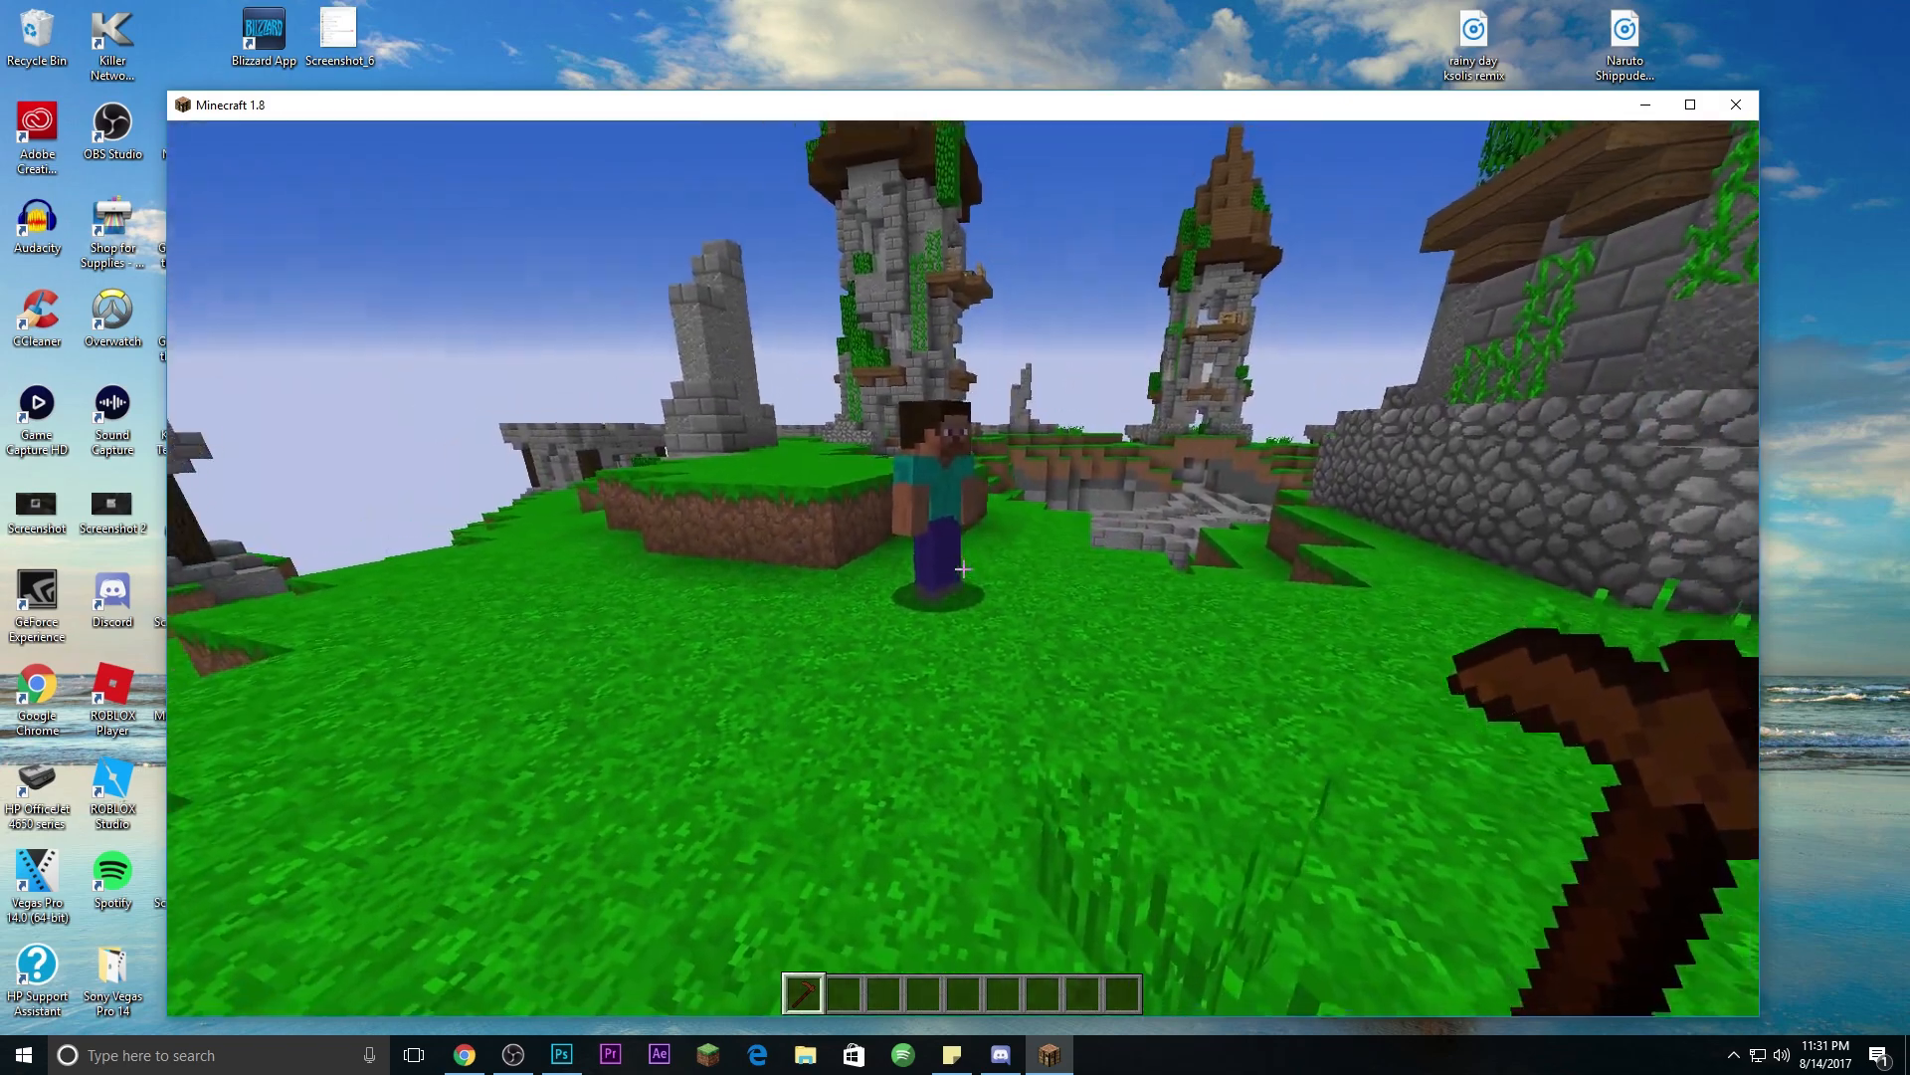
{"action": "key", "text": "w"}
{"action": "key", "text": "w"}
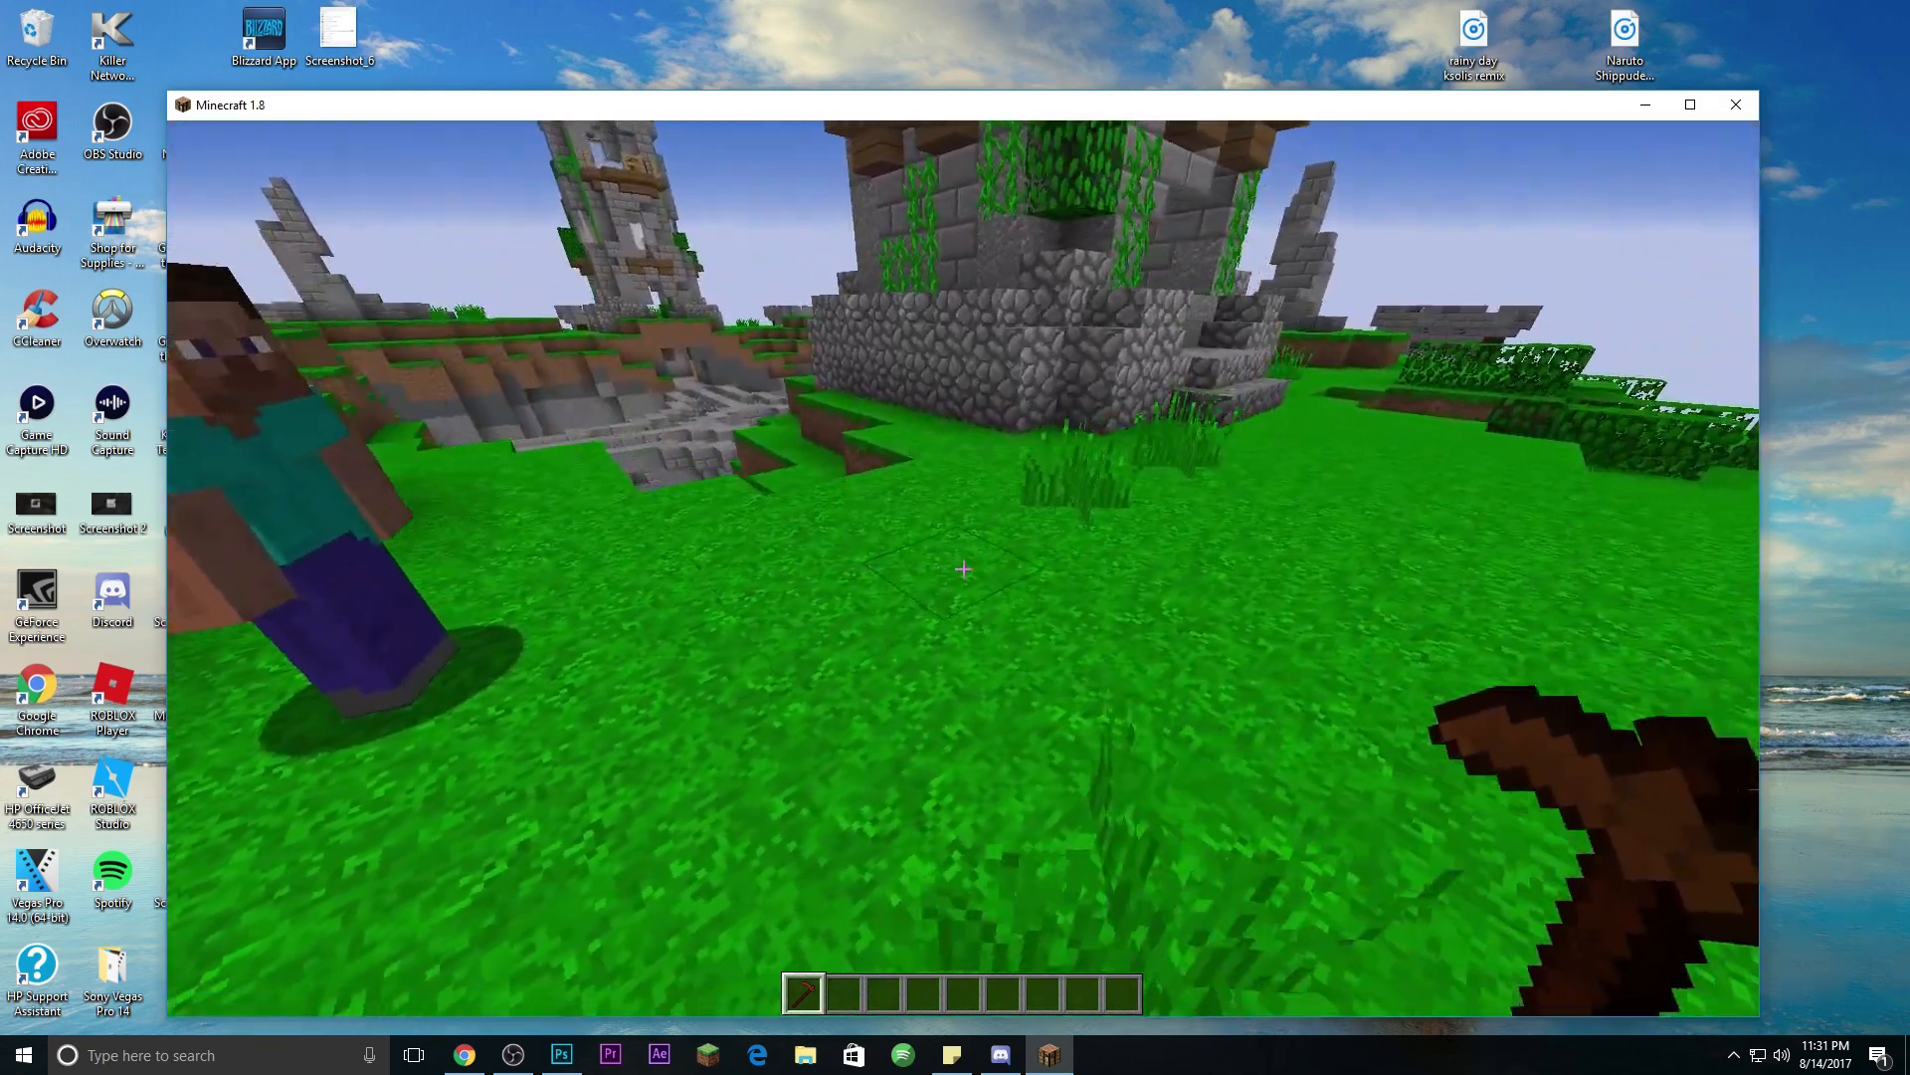
{"action": "key", "text": "d"}
{"action": "key", "text": "w"}
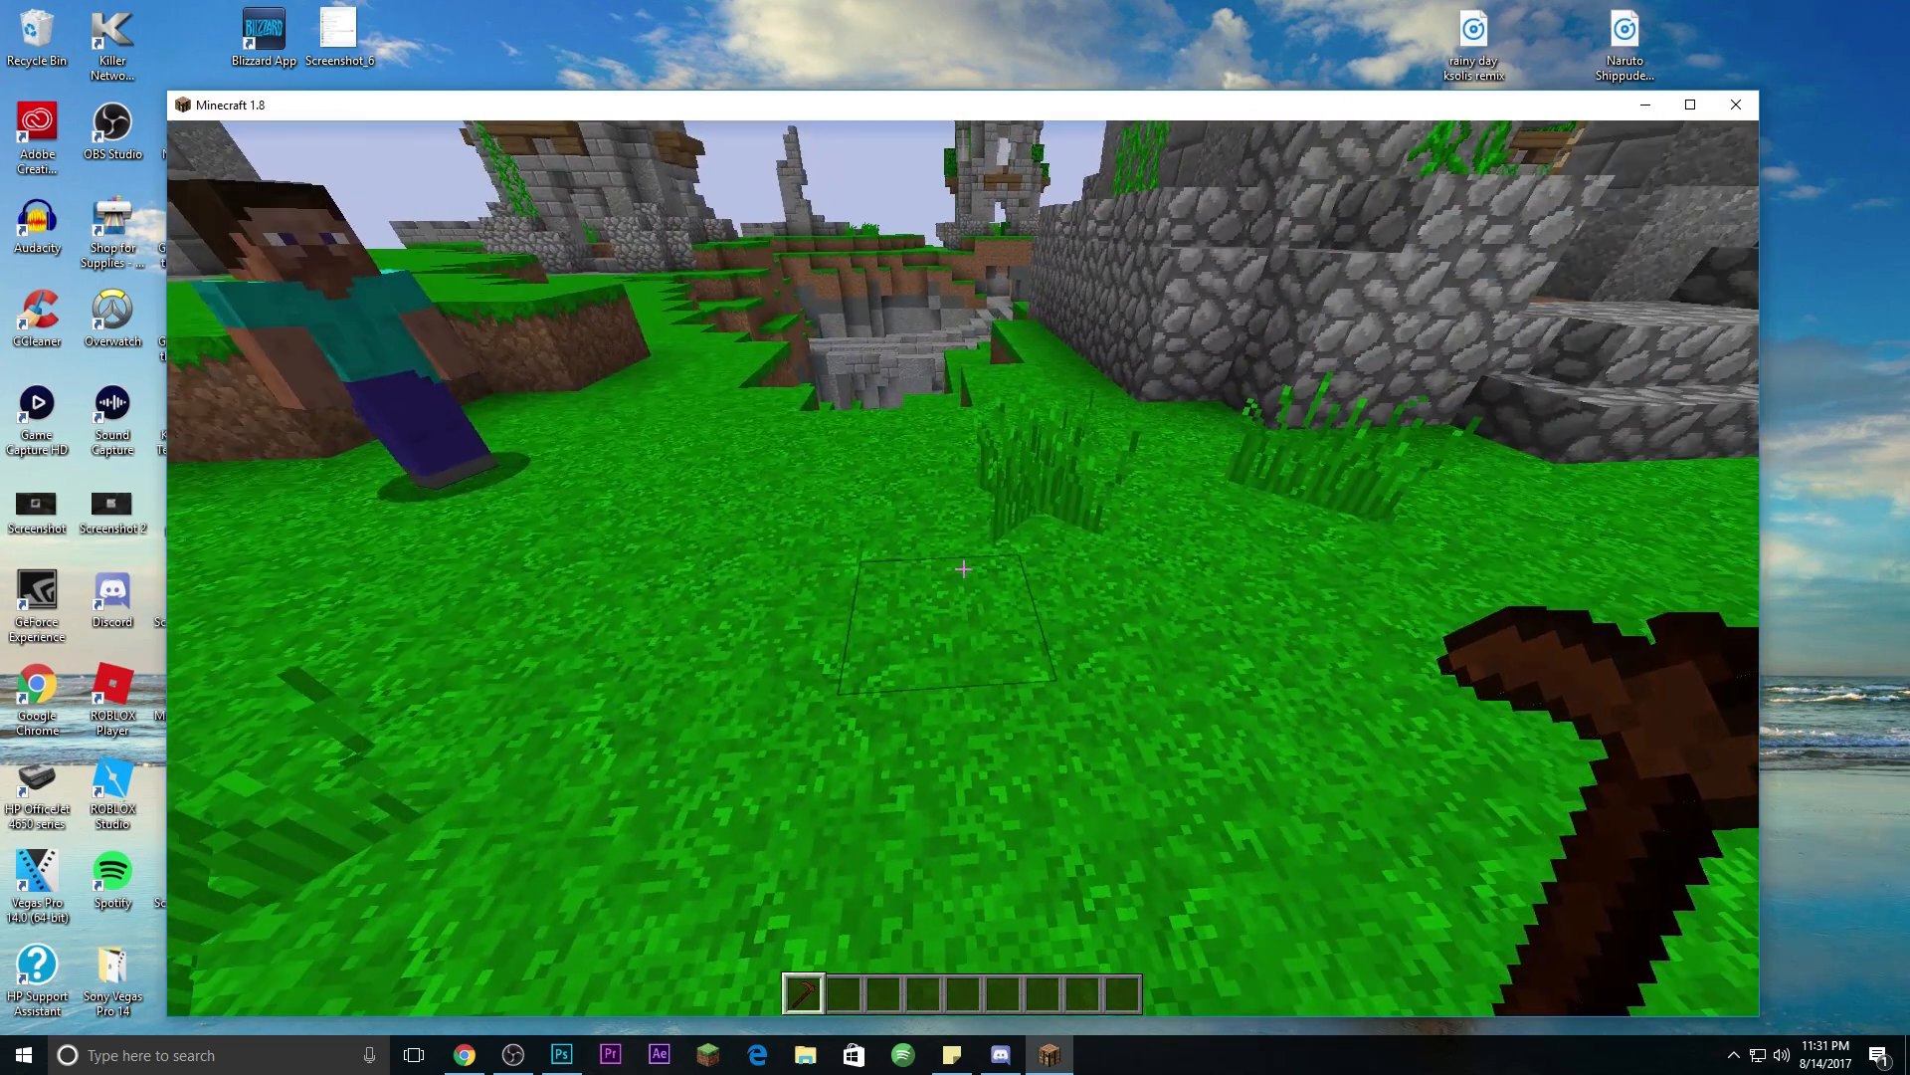
{"action": "key", "text": "s"}
{"action": "key", "text": "w"}
{"action": "key", "text": "s"}
{"action": "key", "text": "w"}
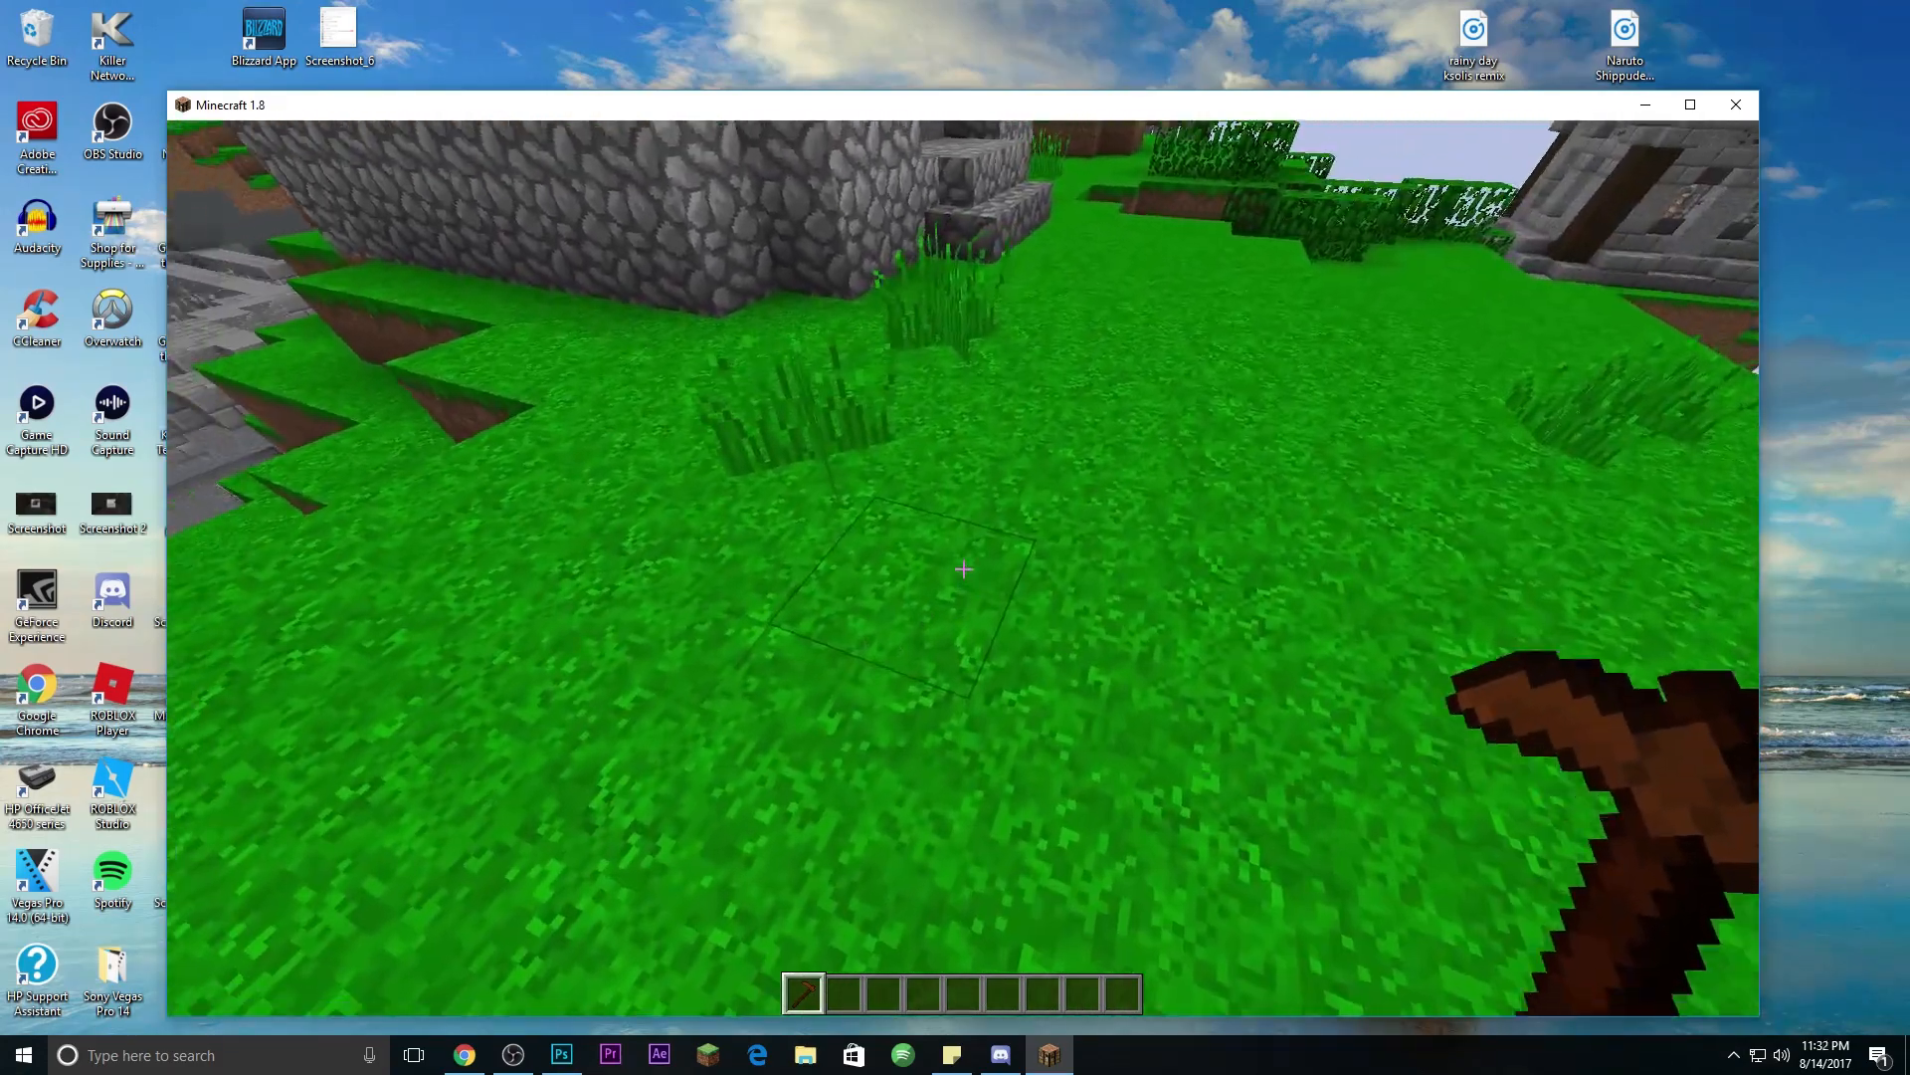
{"action": "right_click", "coordinate": [963, 568]}
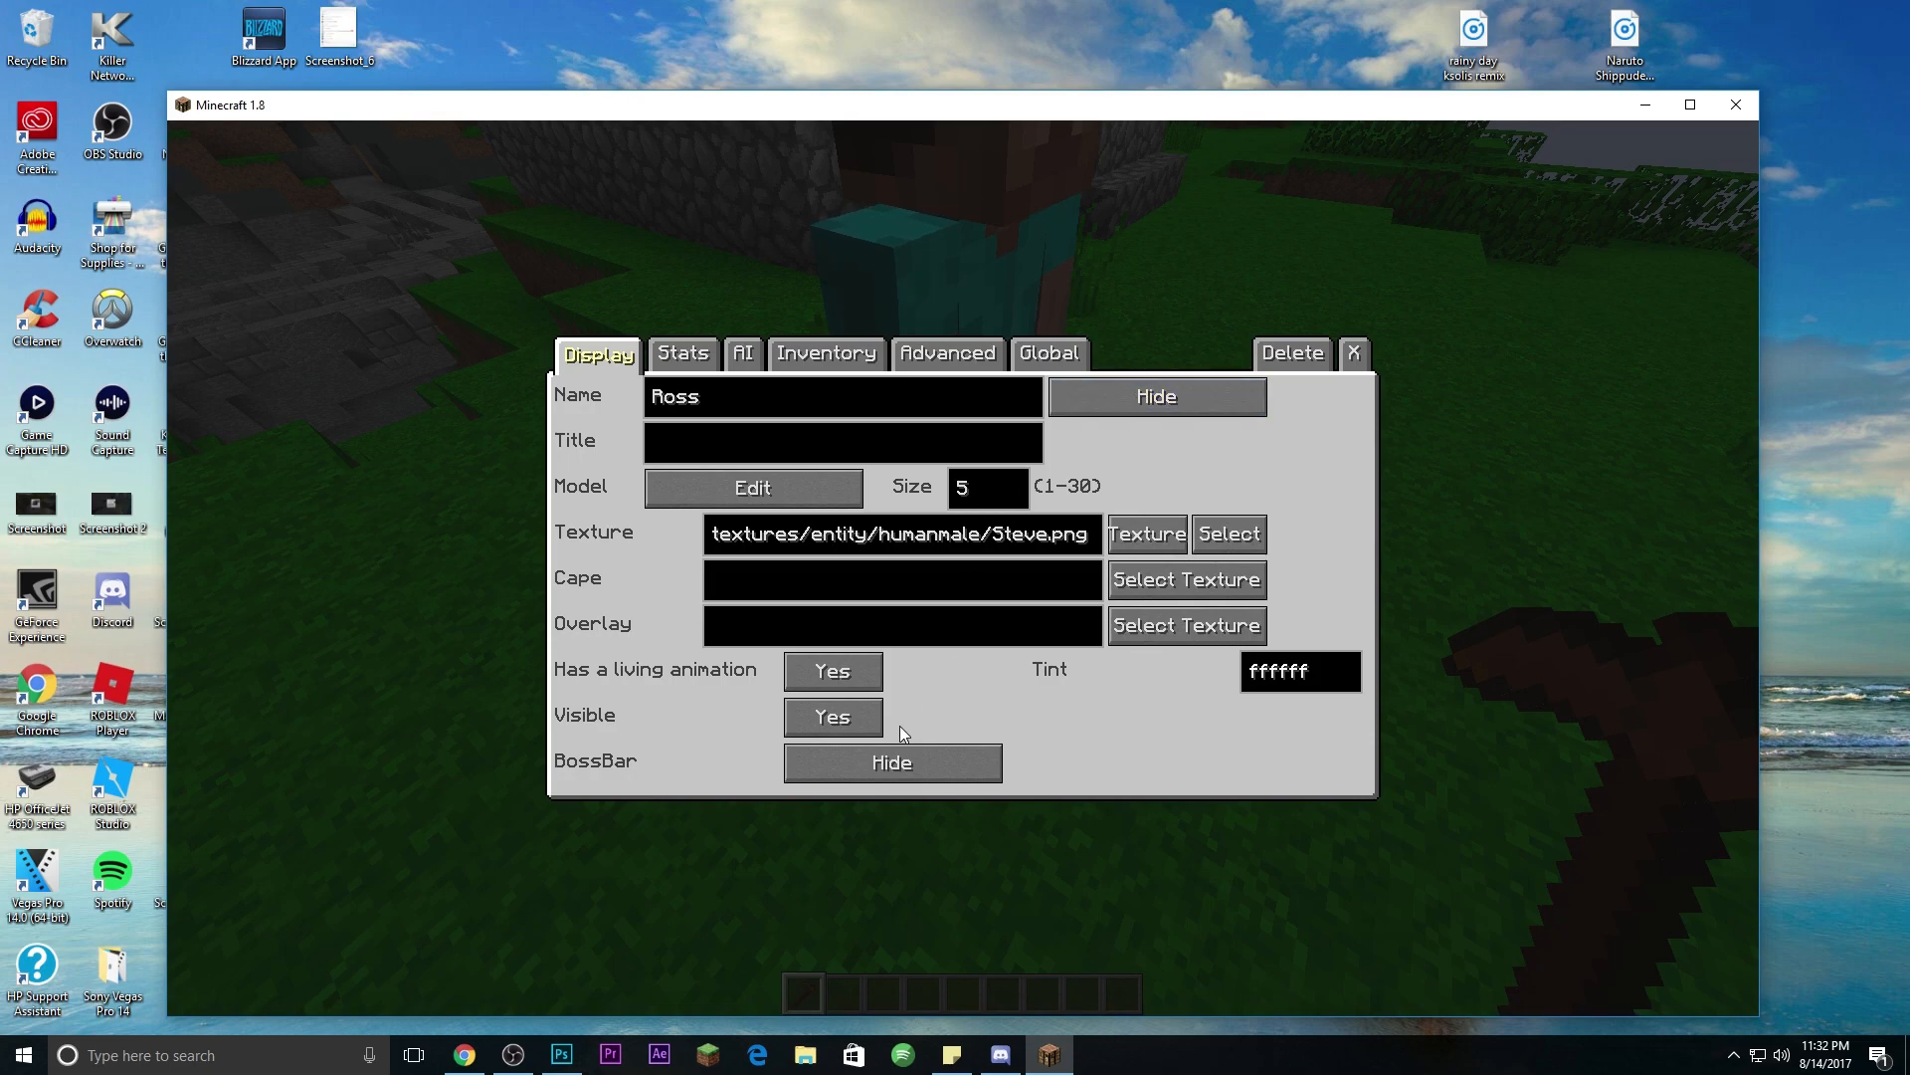
{"action": "left_click", "coordinate": [844, 684]}
Step: Set the second NPC's movement rotation to Manual with an angle of 300
{"action": "left_click", "coordinate": [746, 353]}
{"action": "left_click", "coordinate": [782, 704]}
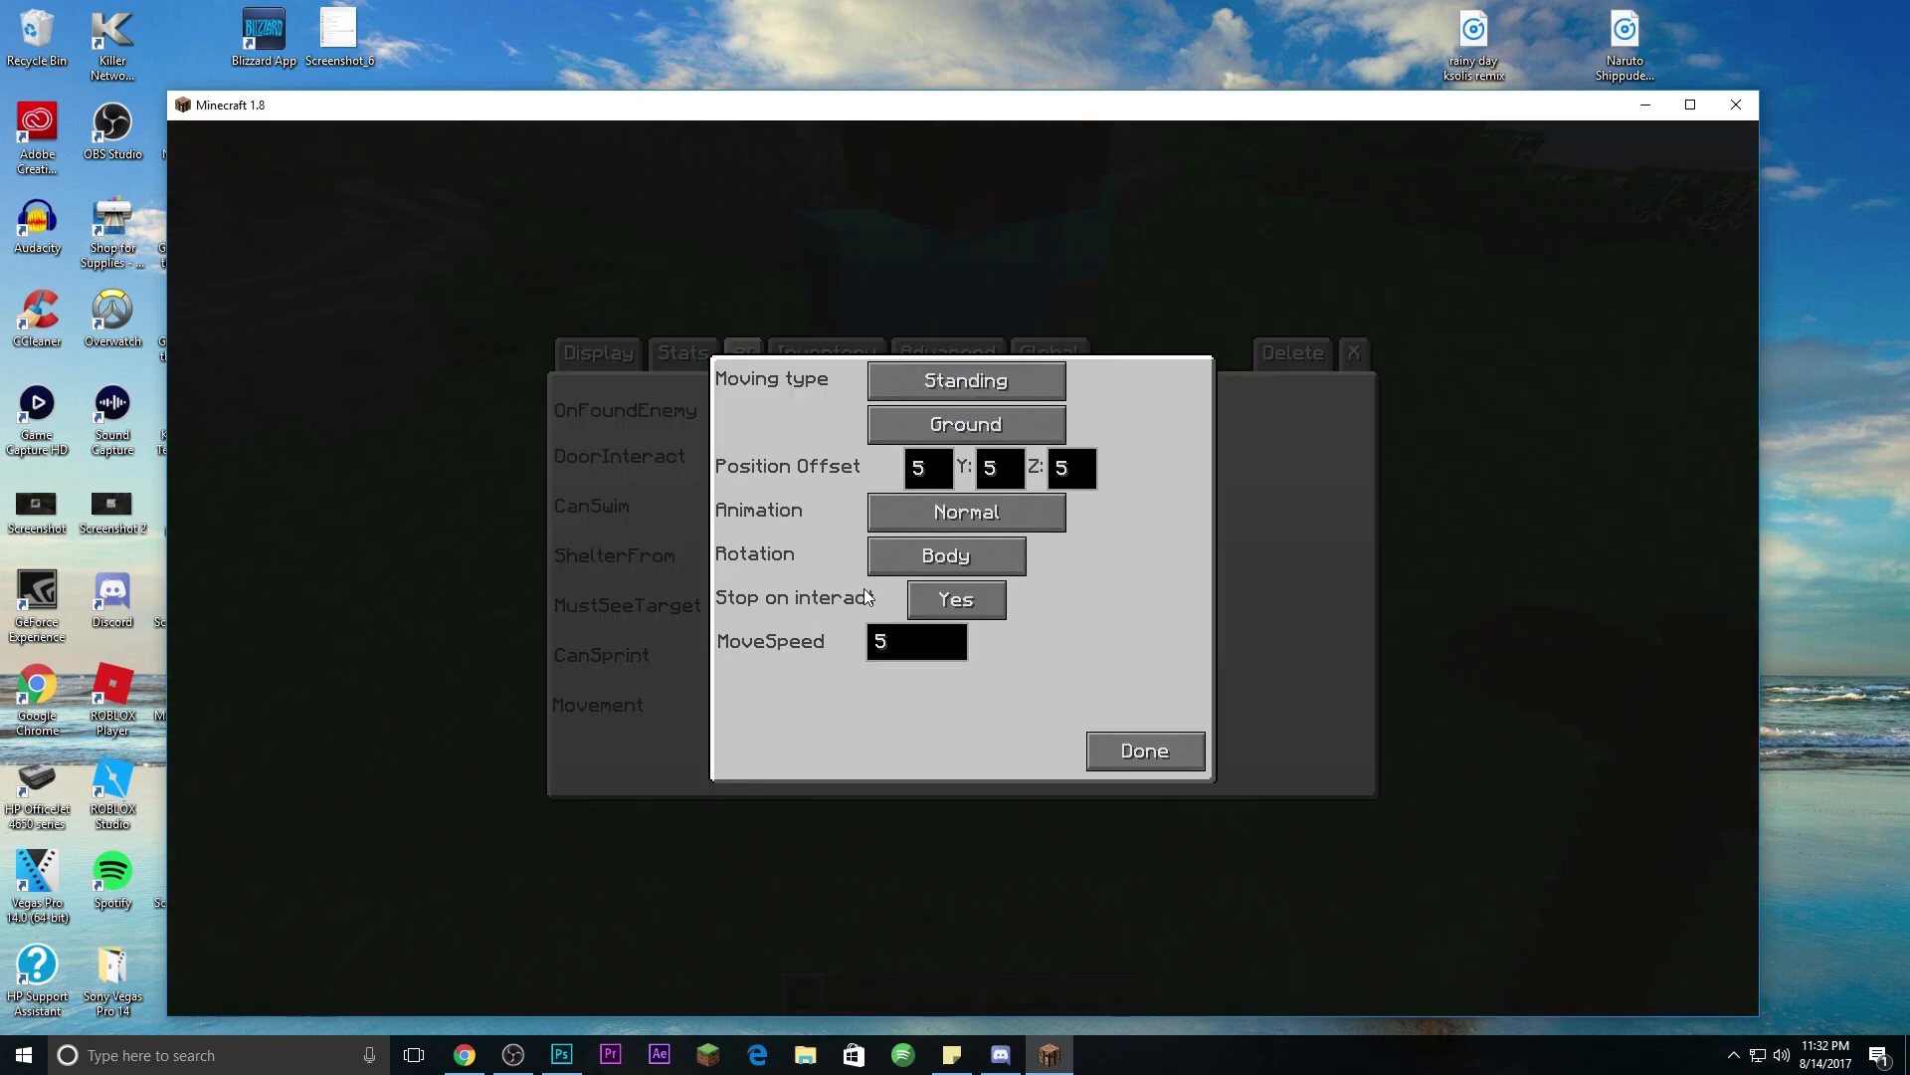
{"action": "left_click", "coordinate": [948, 556]}
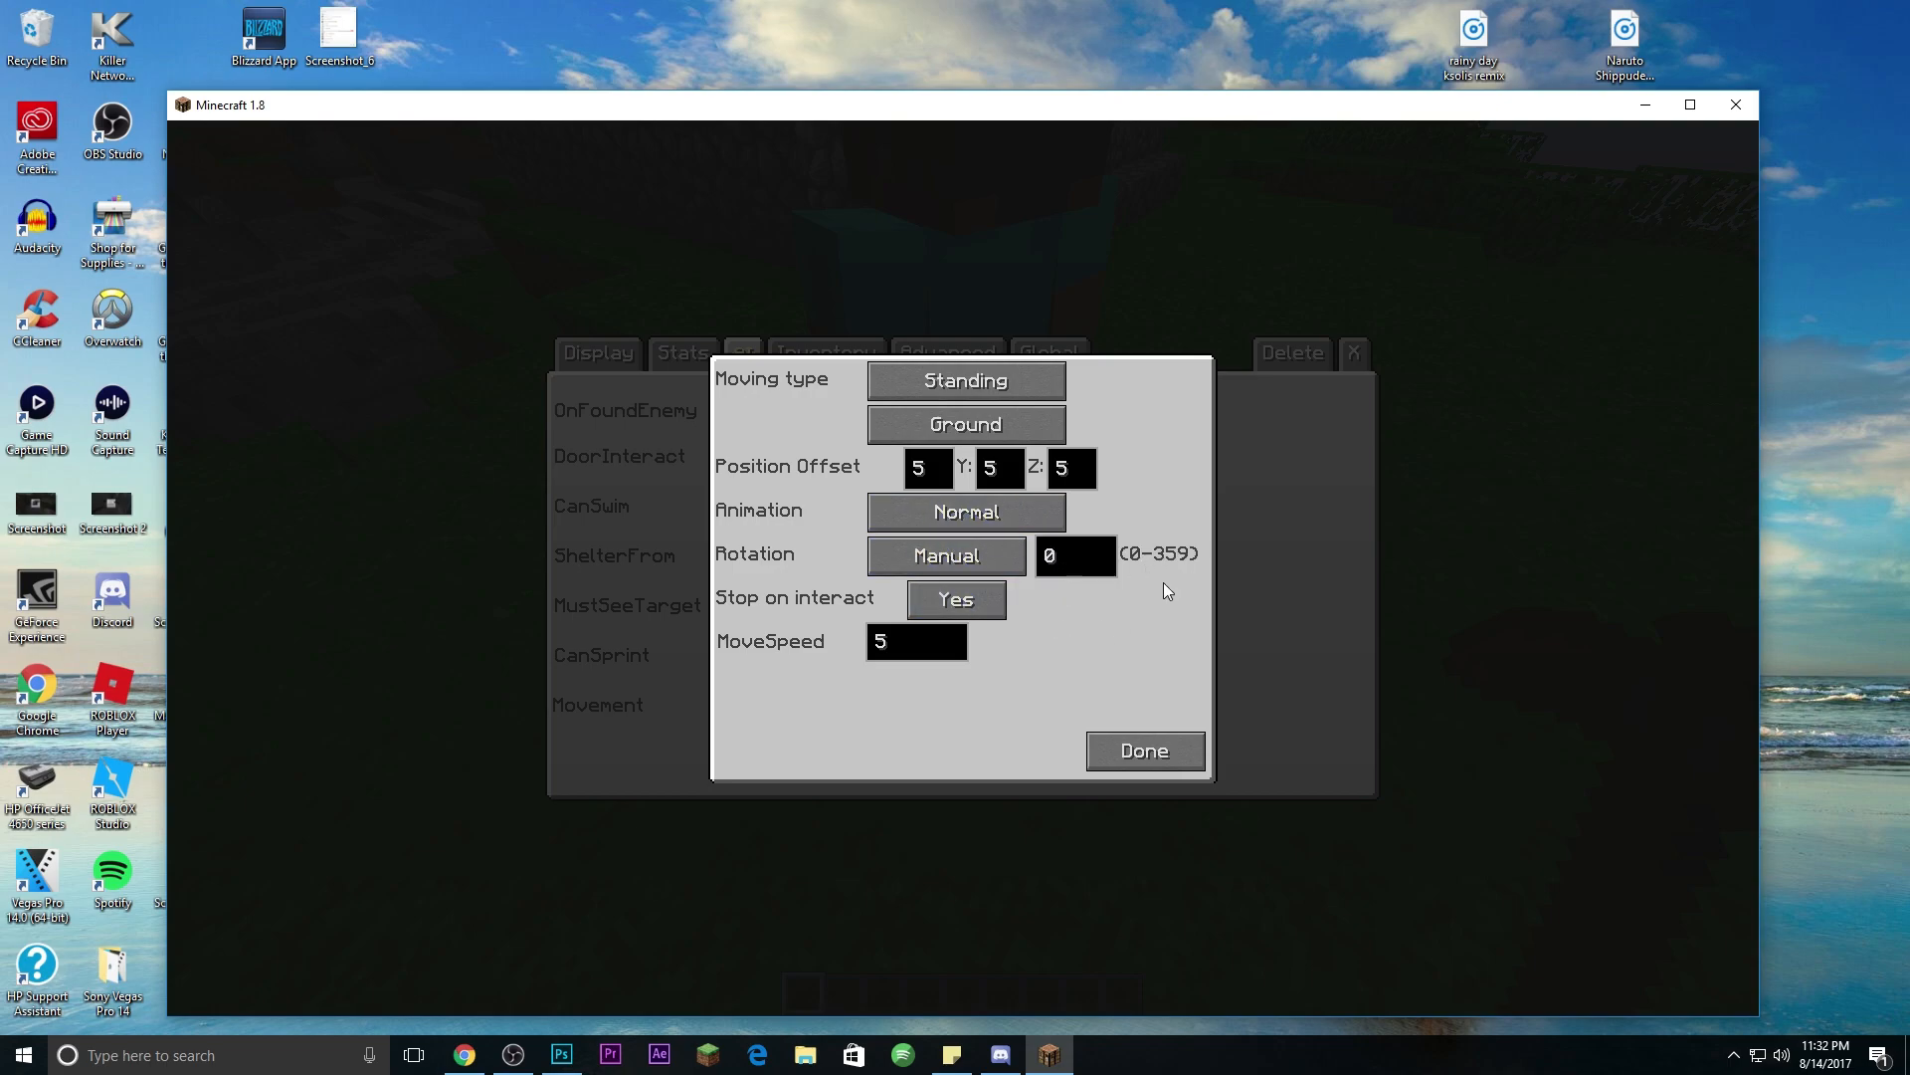
{"action": "key", "text": "BackSpace"}
{"action": "type", "text": "300"}
{"action": "left_click", "coordinate": [1144, 751]}
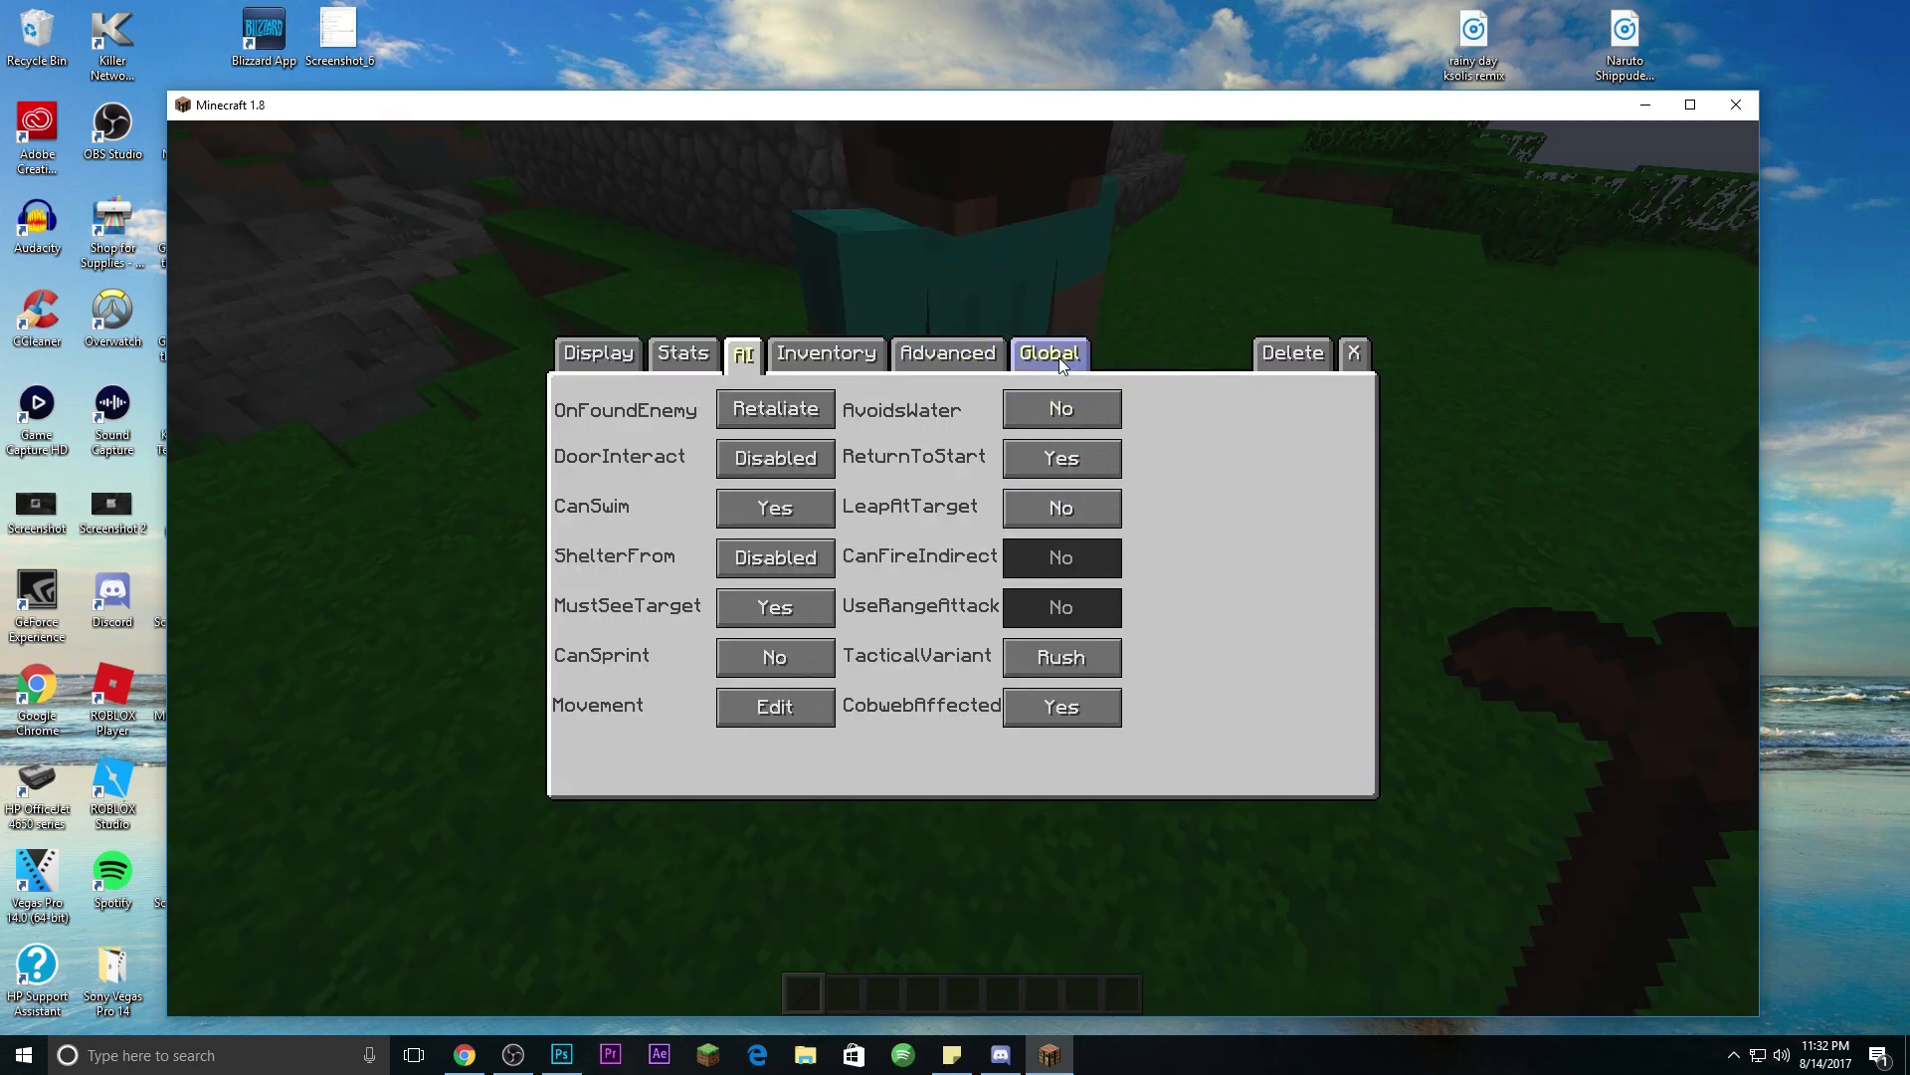
{"action": "left_click", "coordinate": [595, 355]}
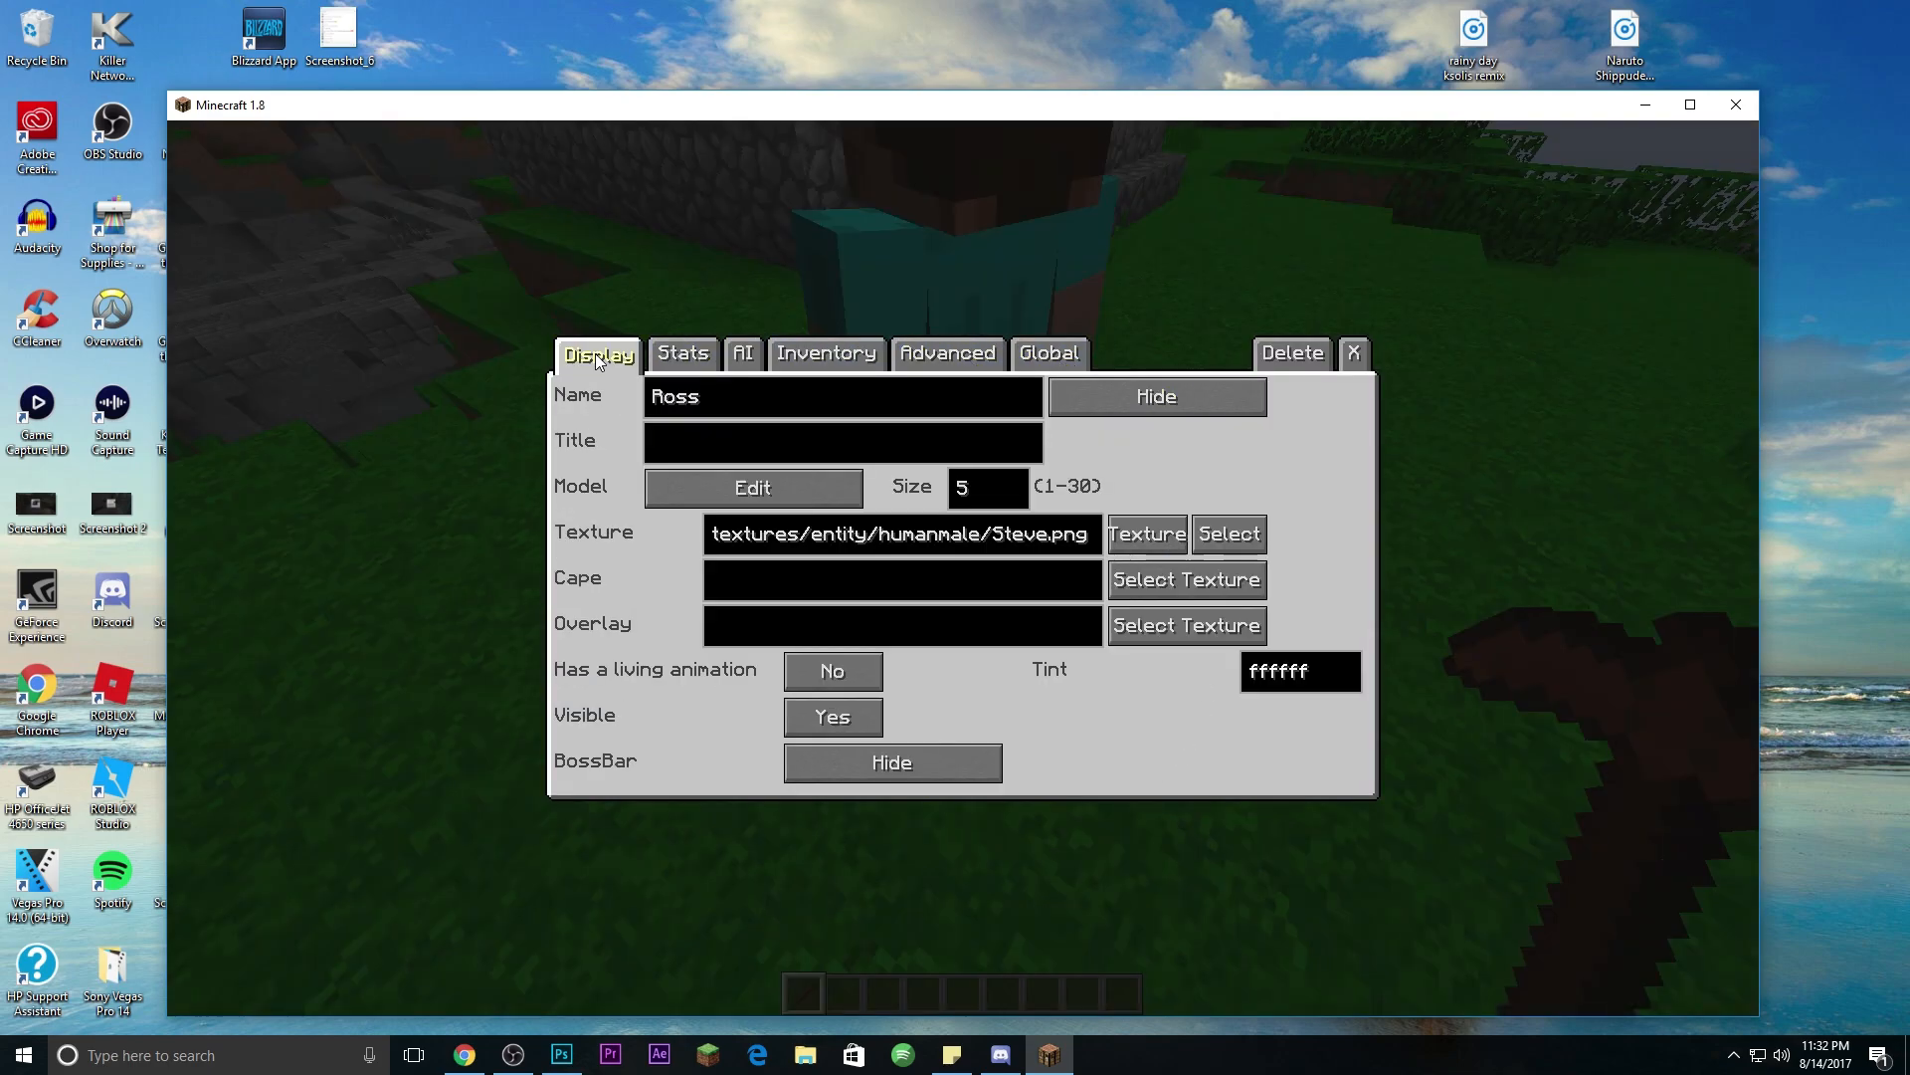
{"action": "left_click", "coordinate": [1355, 356]}
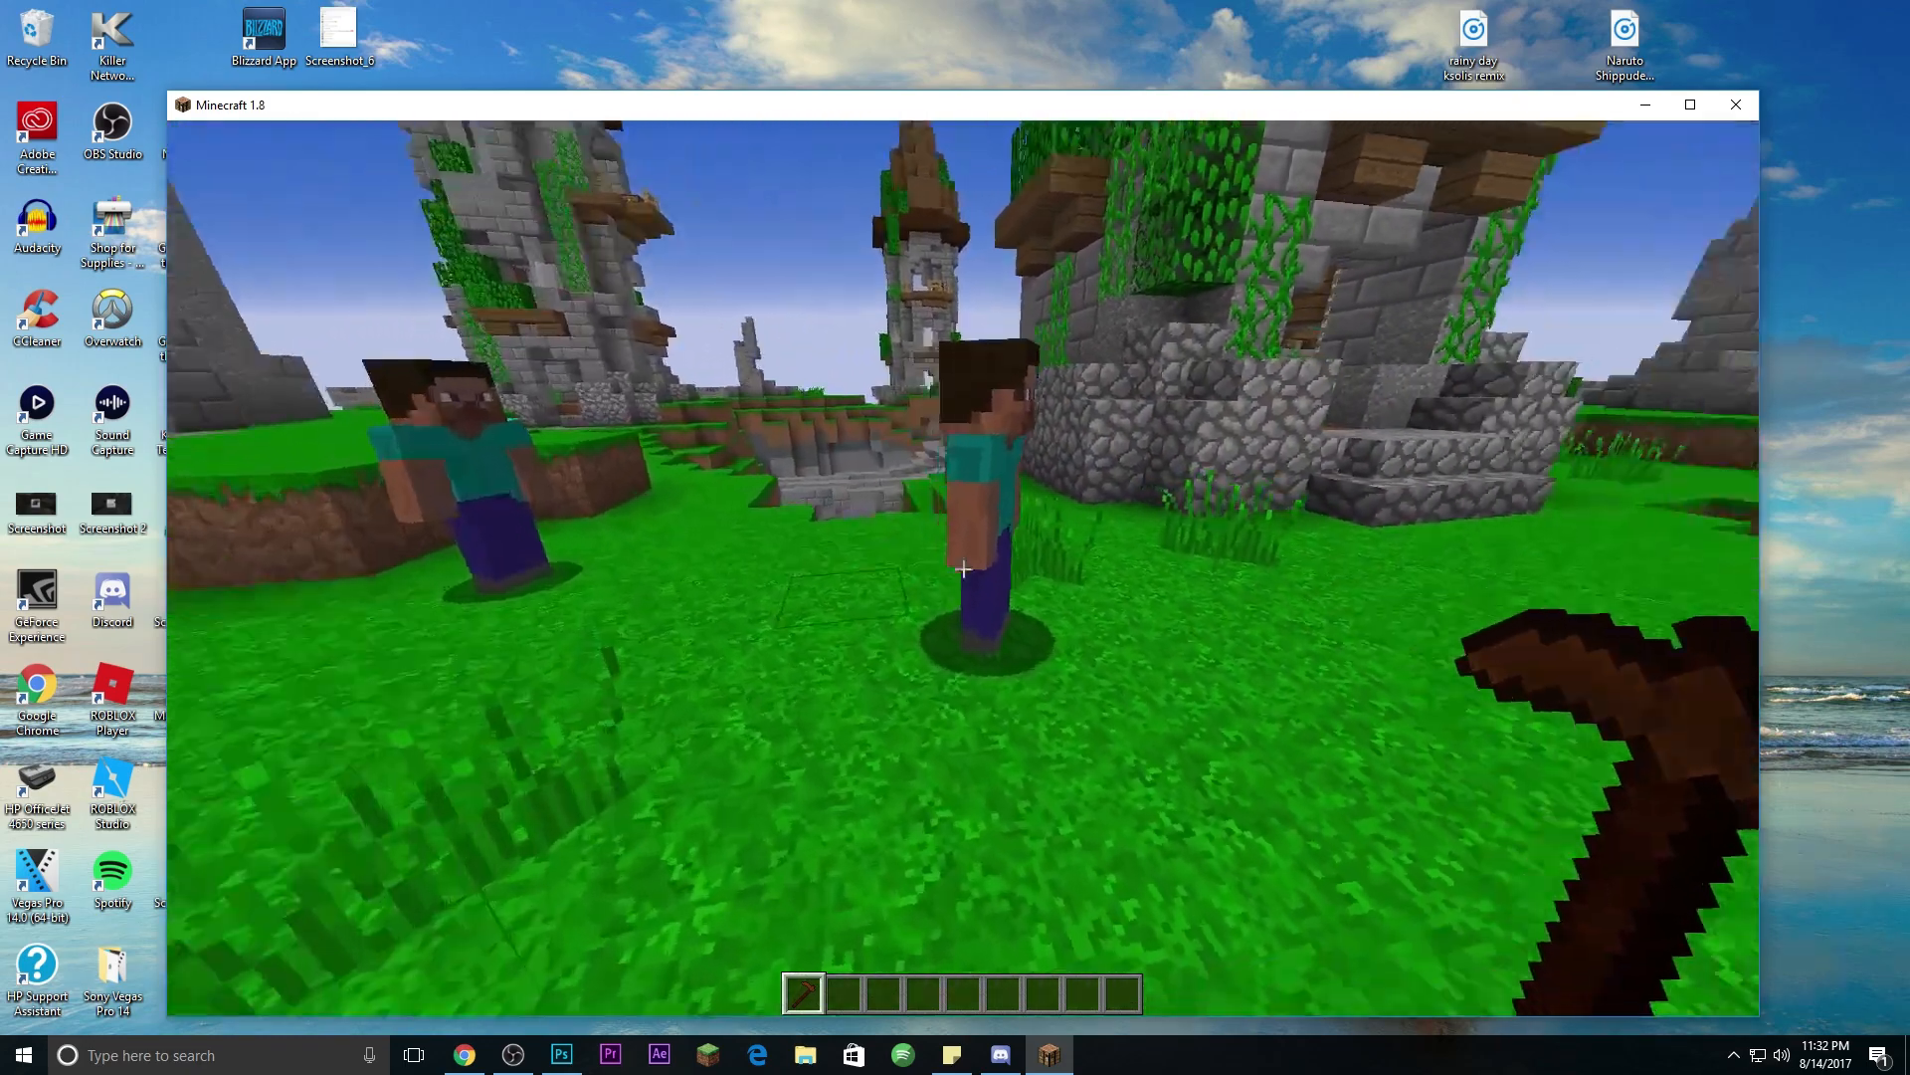
Step: Readjust the second NPC's manual rotation angle in its movement settings and return to the game
{"action": "right_click", "coordinate": [963, 568]}
{"action": "left_click", "coordinate": [748, 358]}
{"action": "left_click", "coordinate": [779, 704]}
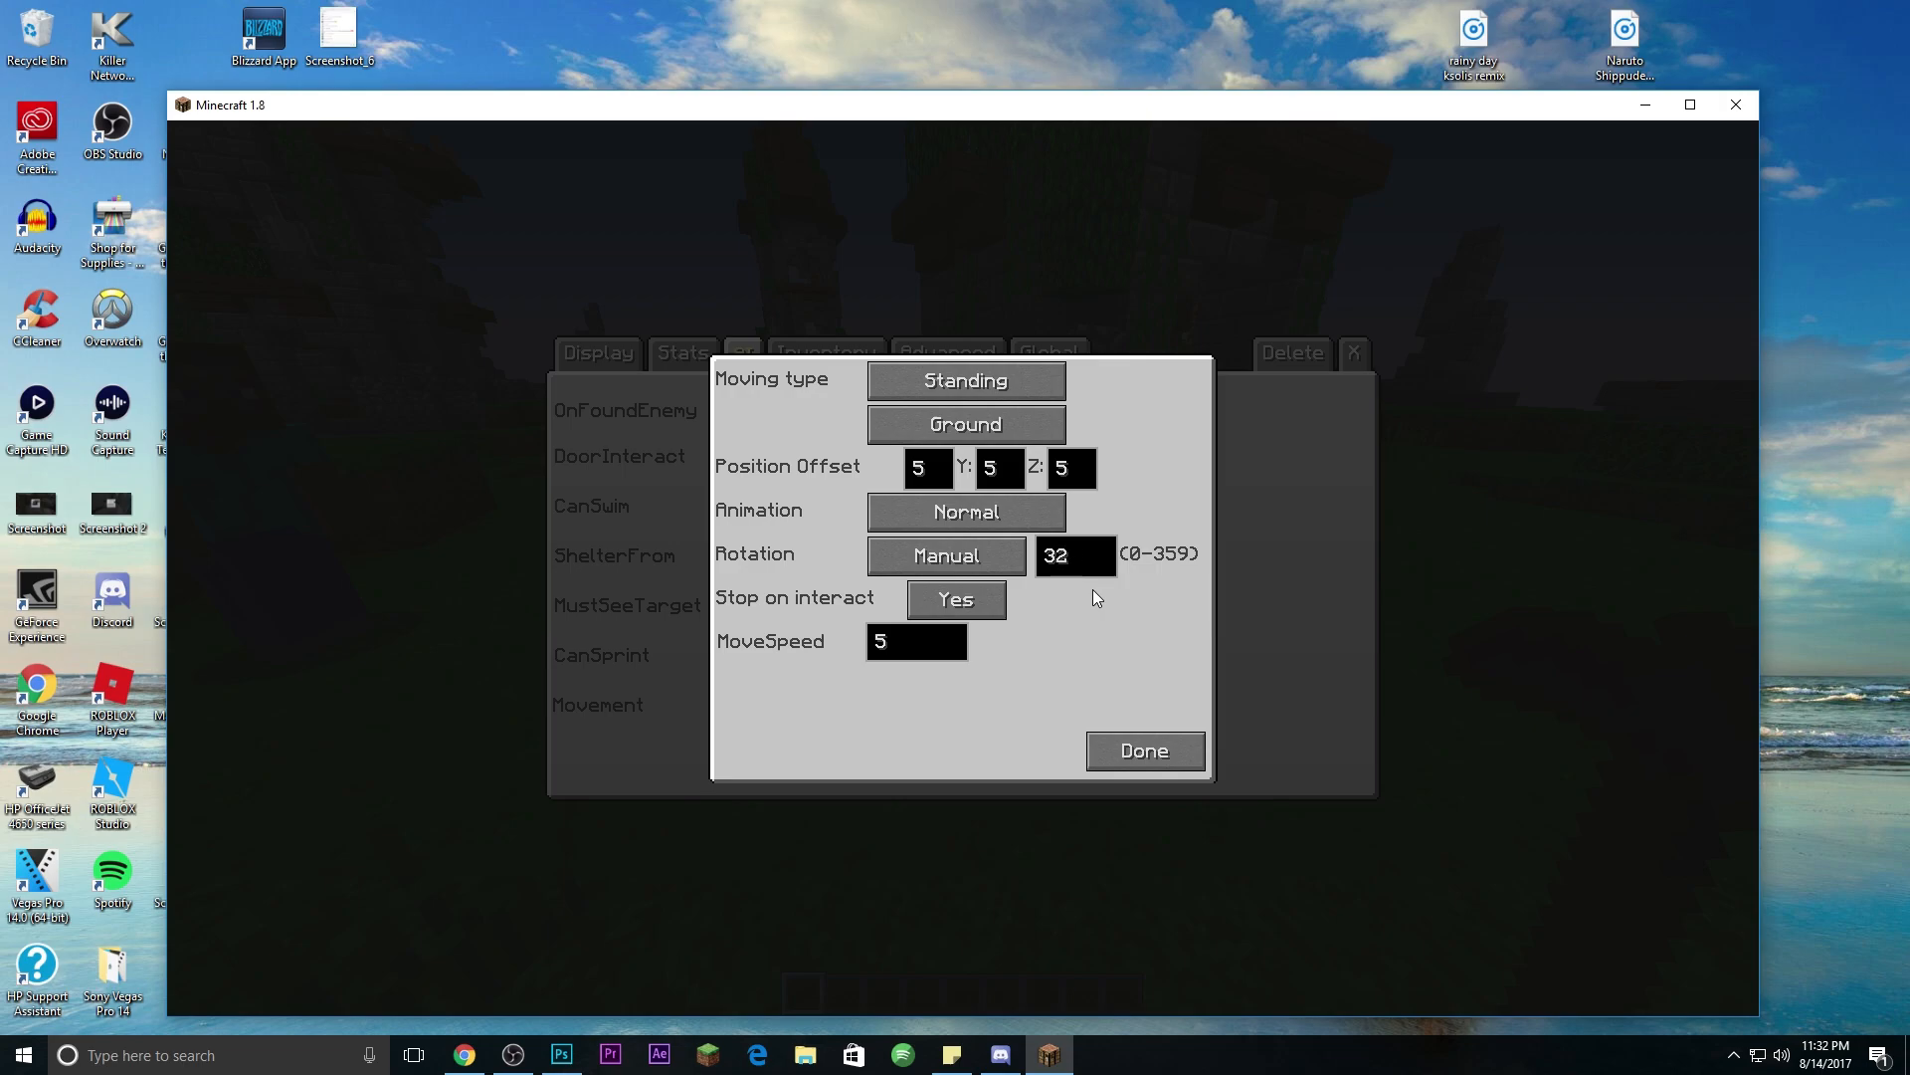
{"action": "left_click", "coordinate": [1144, 750]}
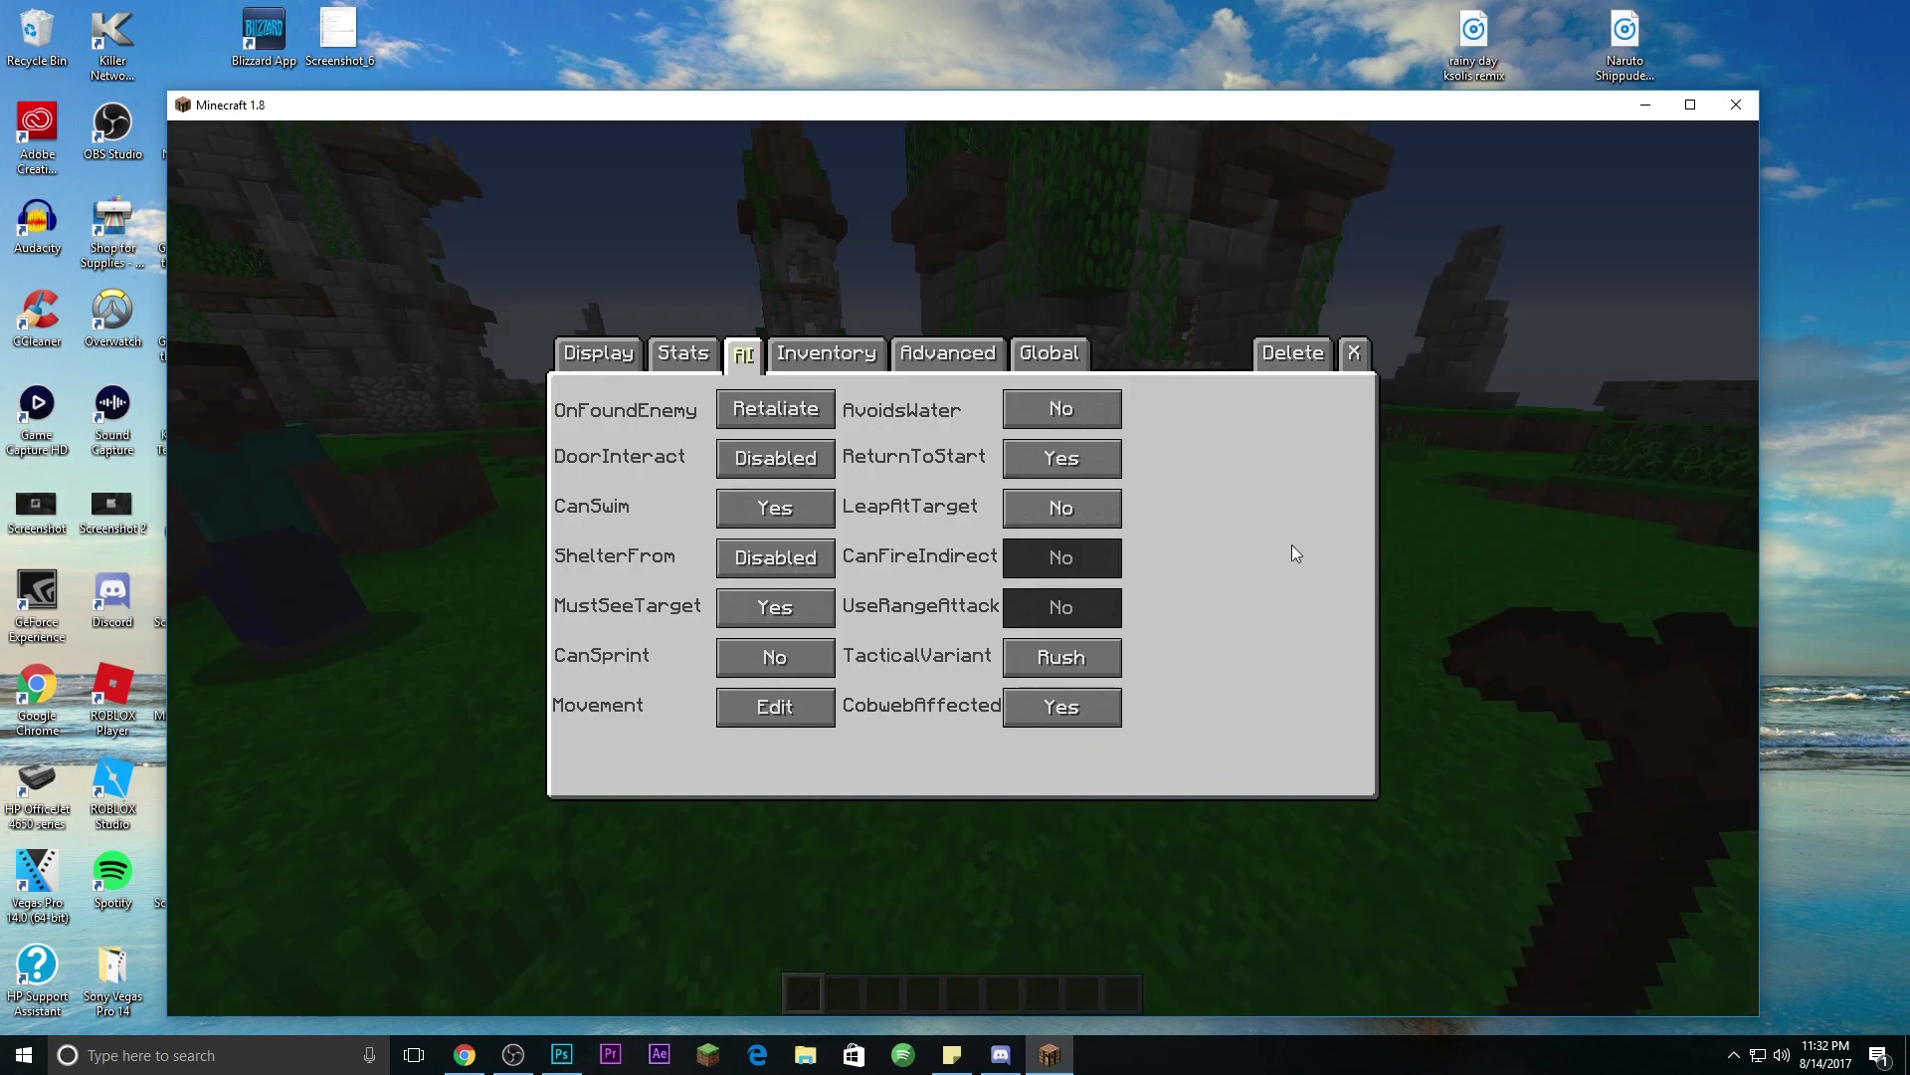
{"action": "left_click", "coordinate": [1354, 352]}
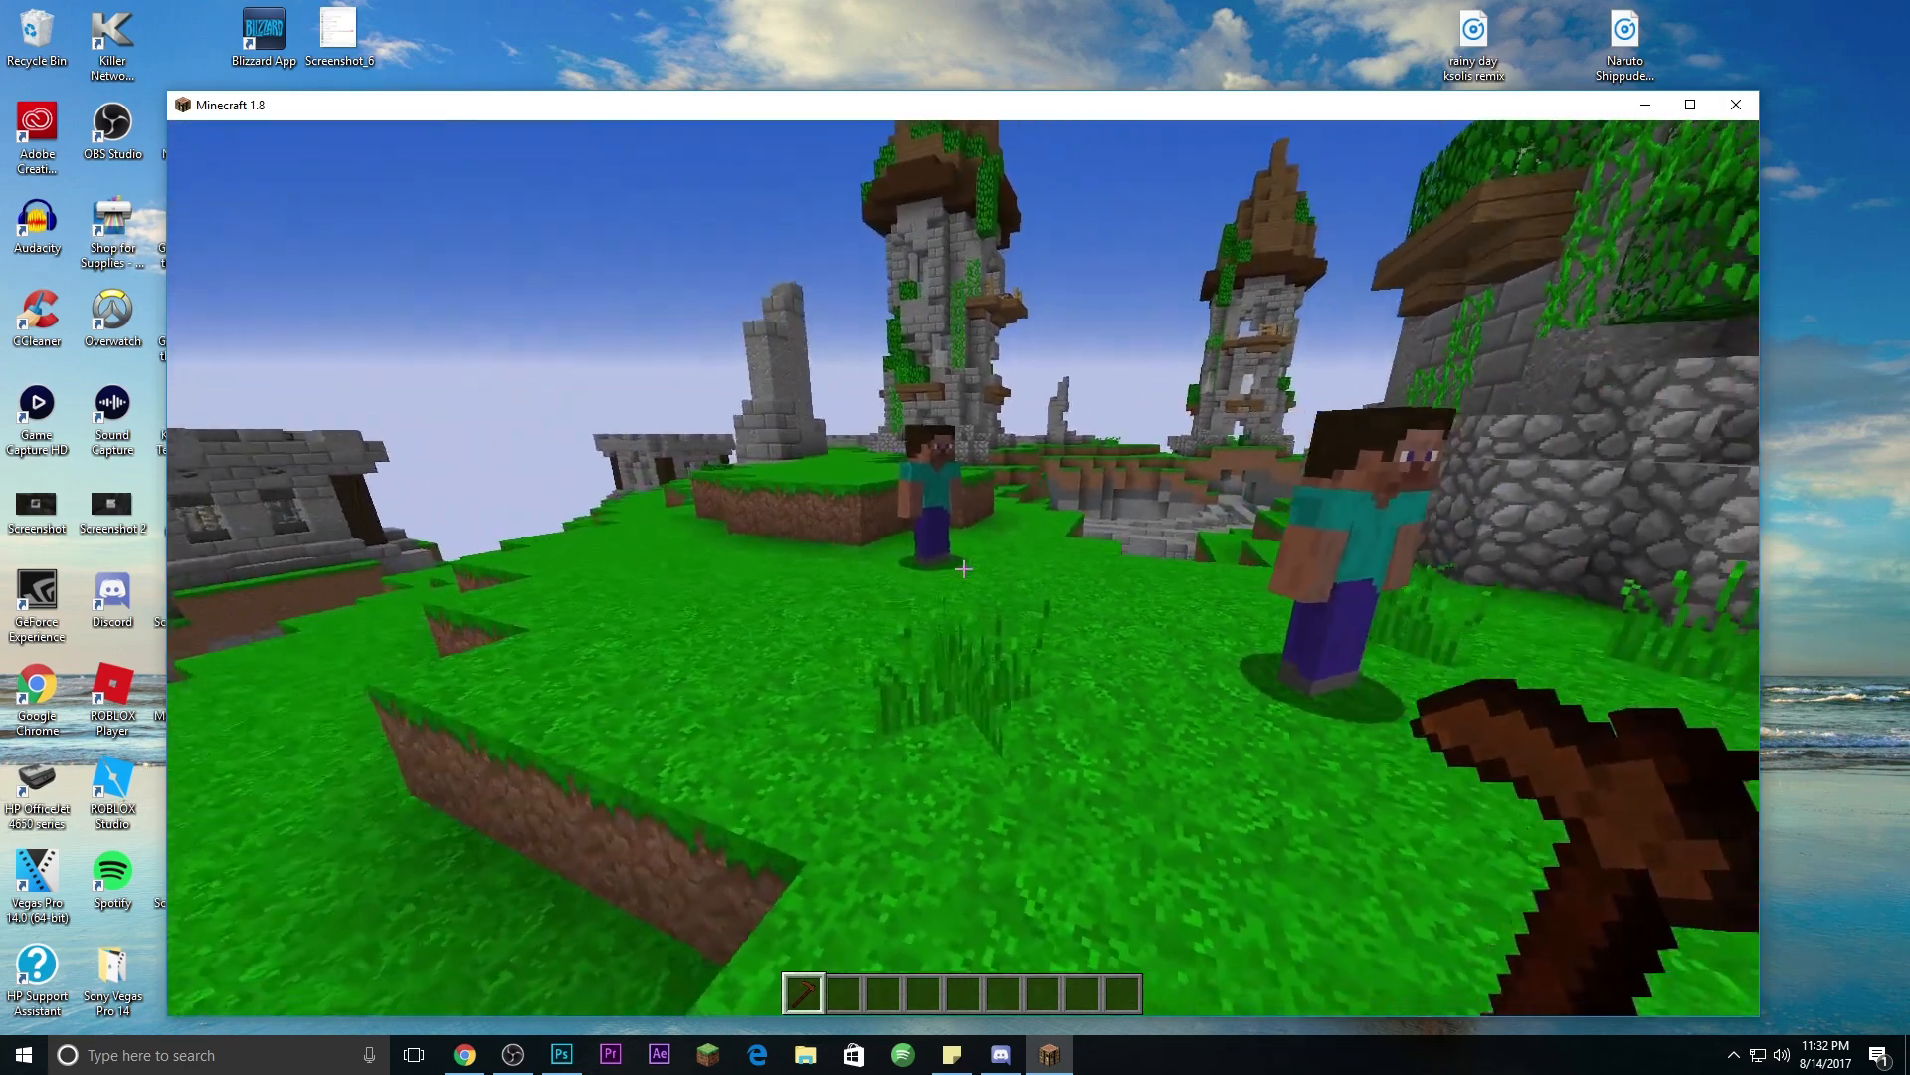
Step: Examine the position and facing of both NPCs against the stone towers from different angles
{"action": "key", "text": "w"}
{"action": "key", "text": "a"}
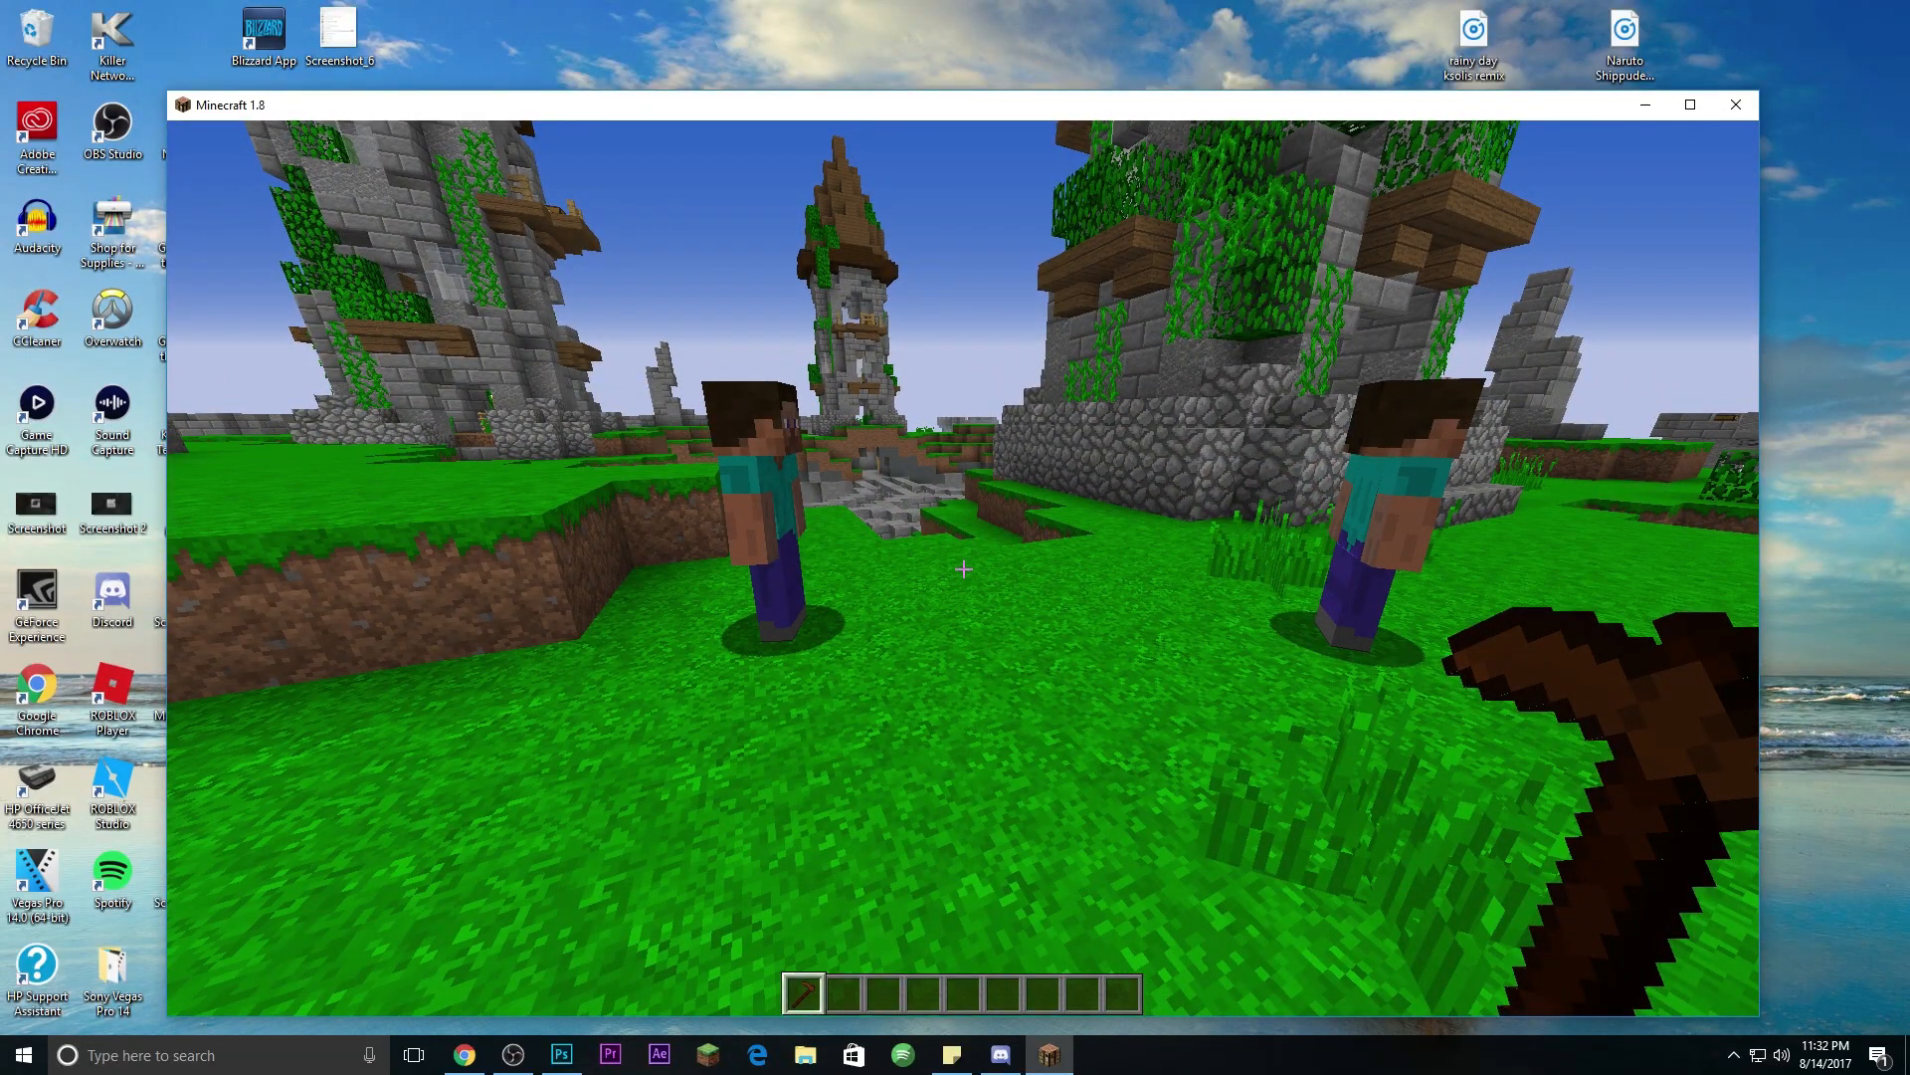
{"action": "key", "text": "w"}
{"action": "key", "text": "s"}
{"action": "key", "text": "w"}
{"action": "key", "text": "d"}
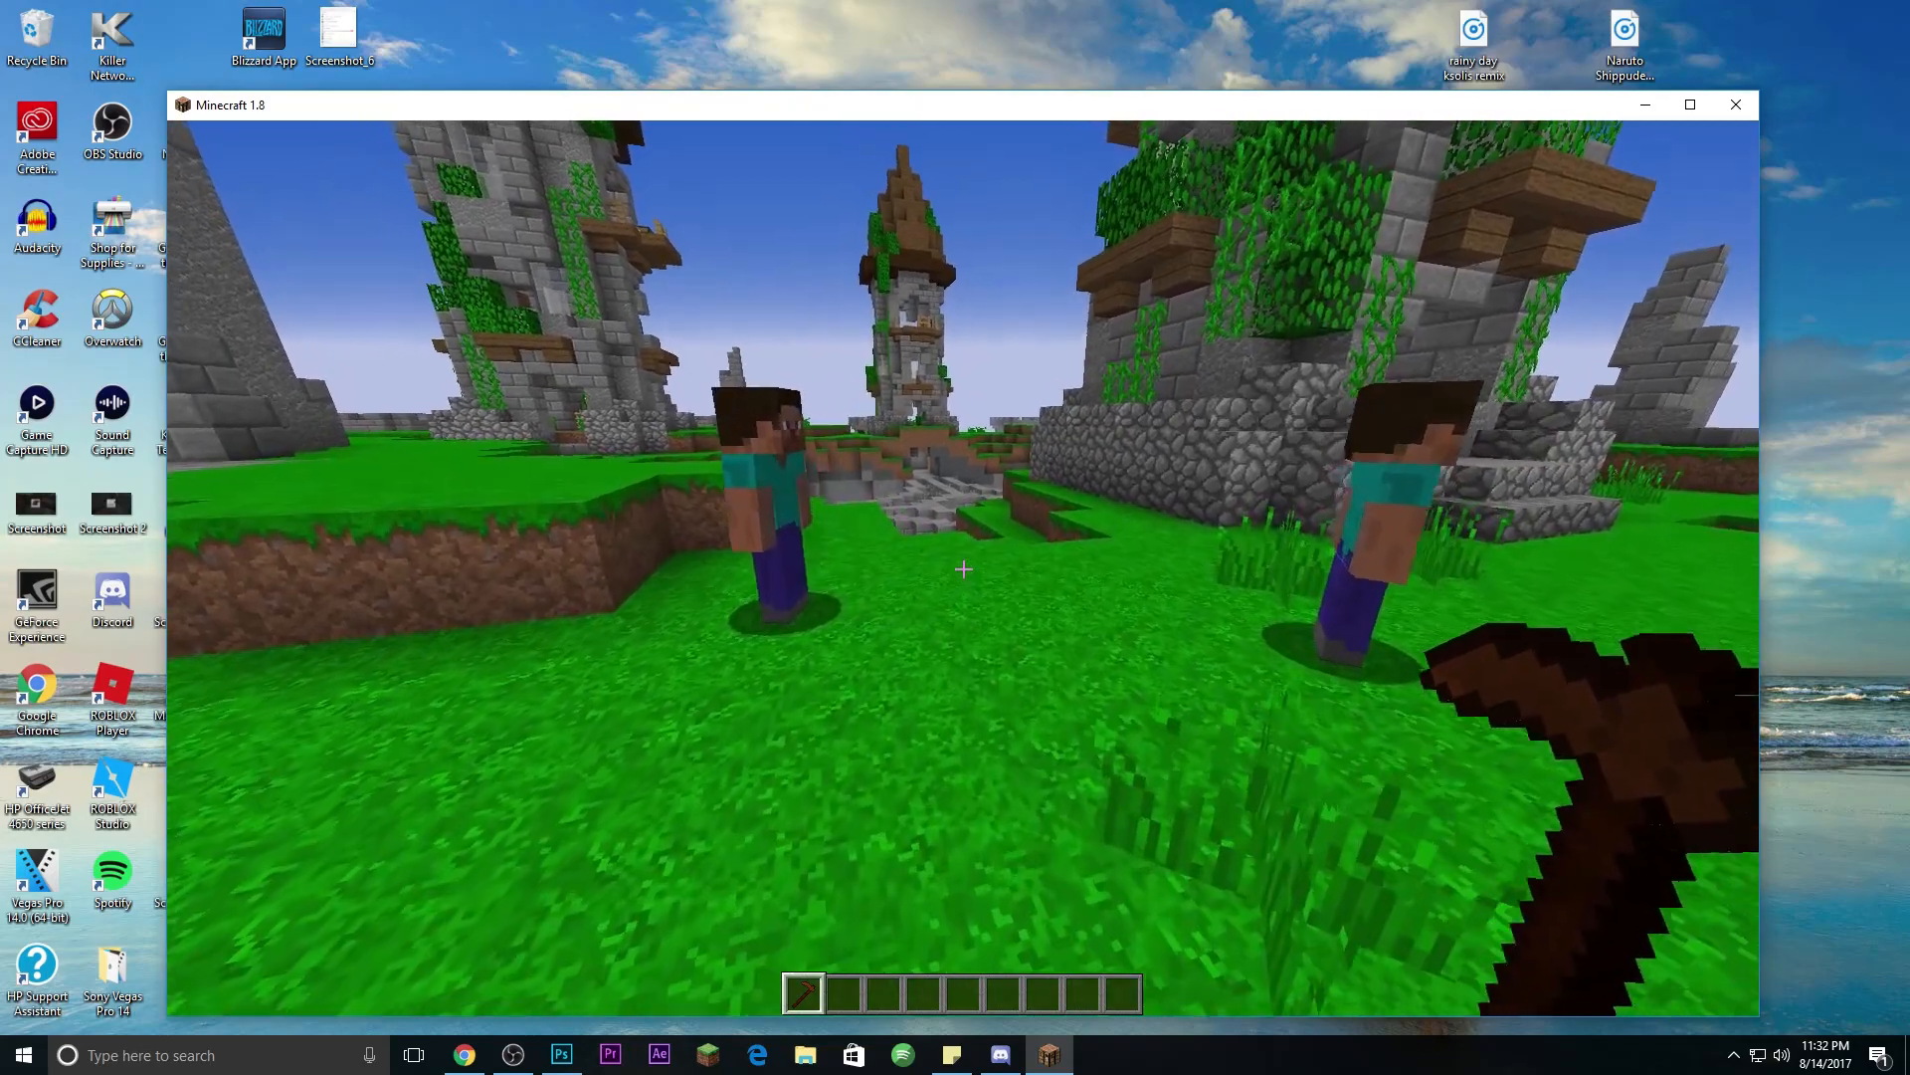
{"action": "key", "text": "w"}
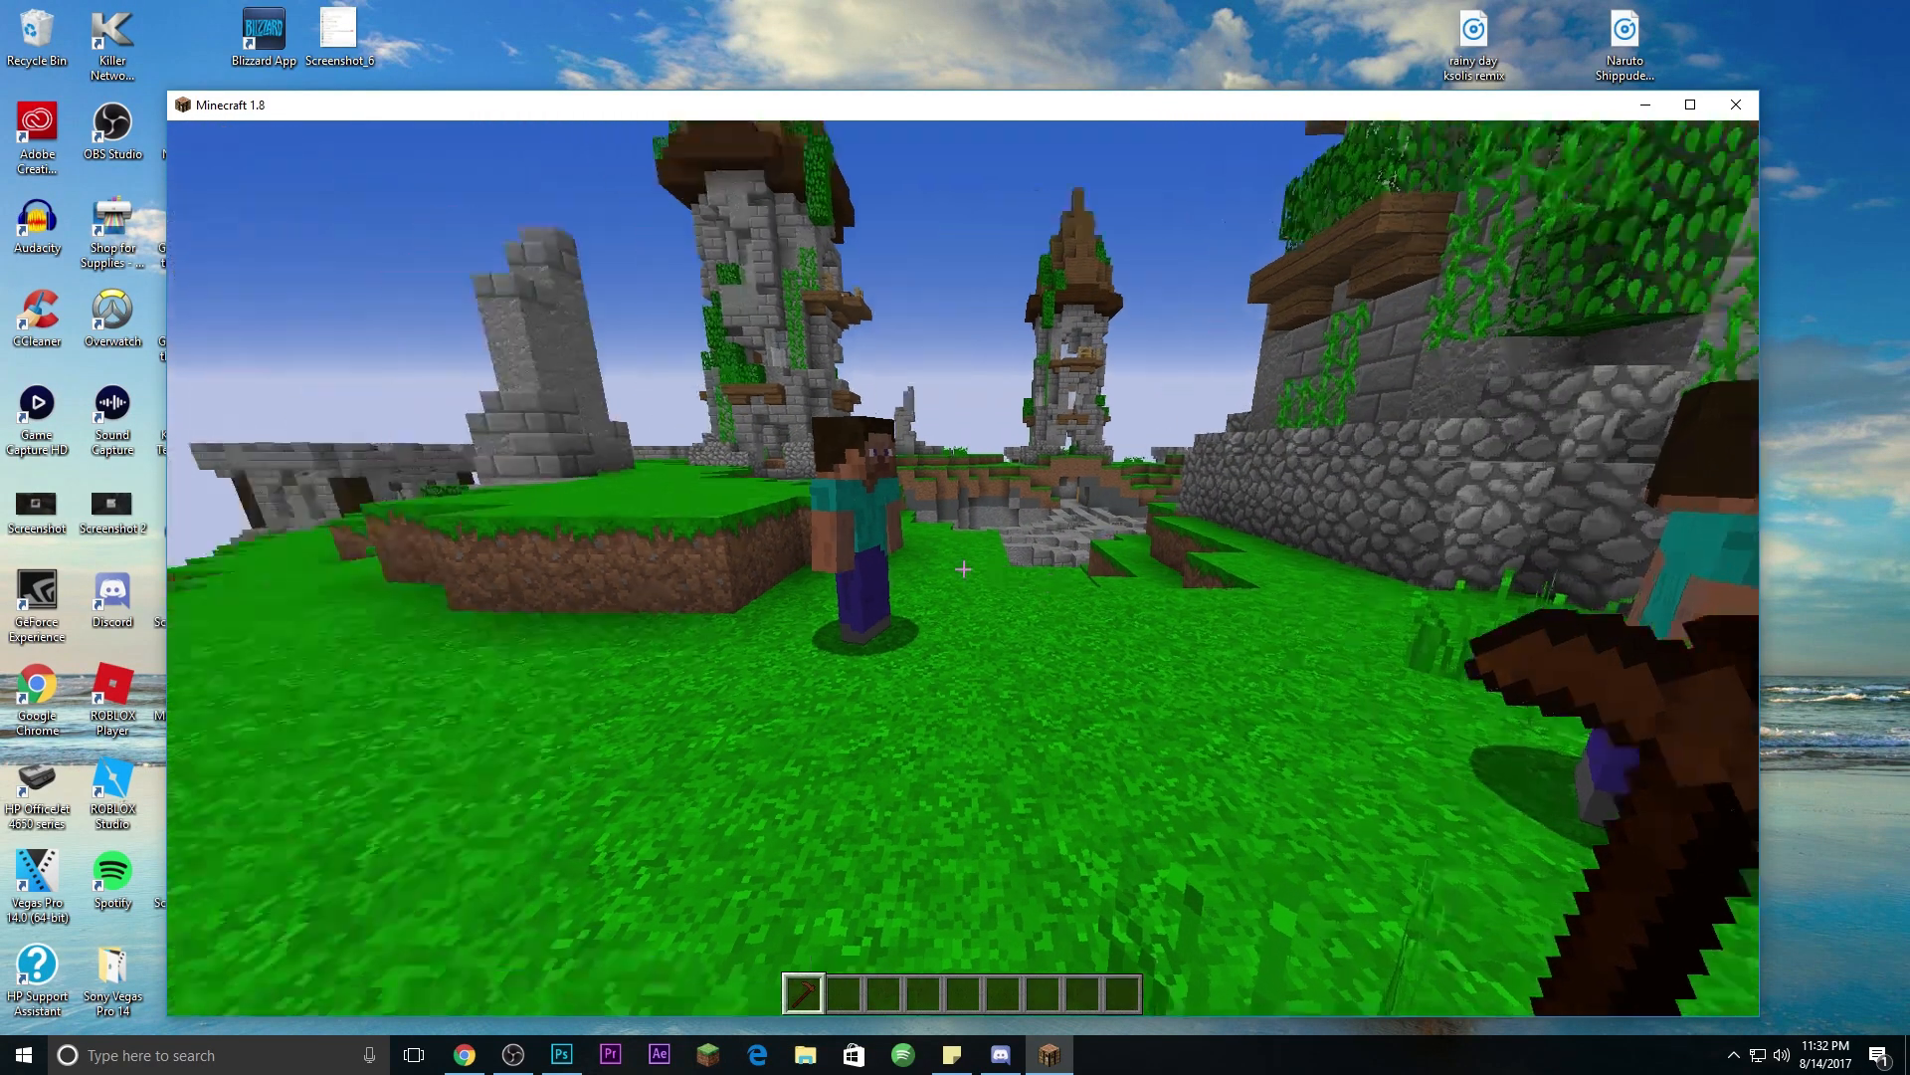
Step: Assign the Puppet job to the NPC near the raised grass ledge and open its pose settings
{"action": "key", "text": "w"}
{"action": "right_click", "coordinate": [963, 568]}
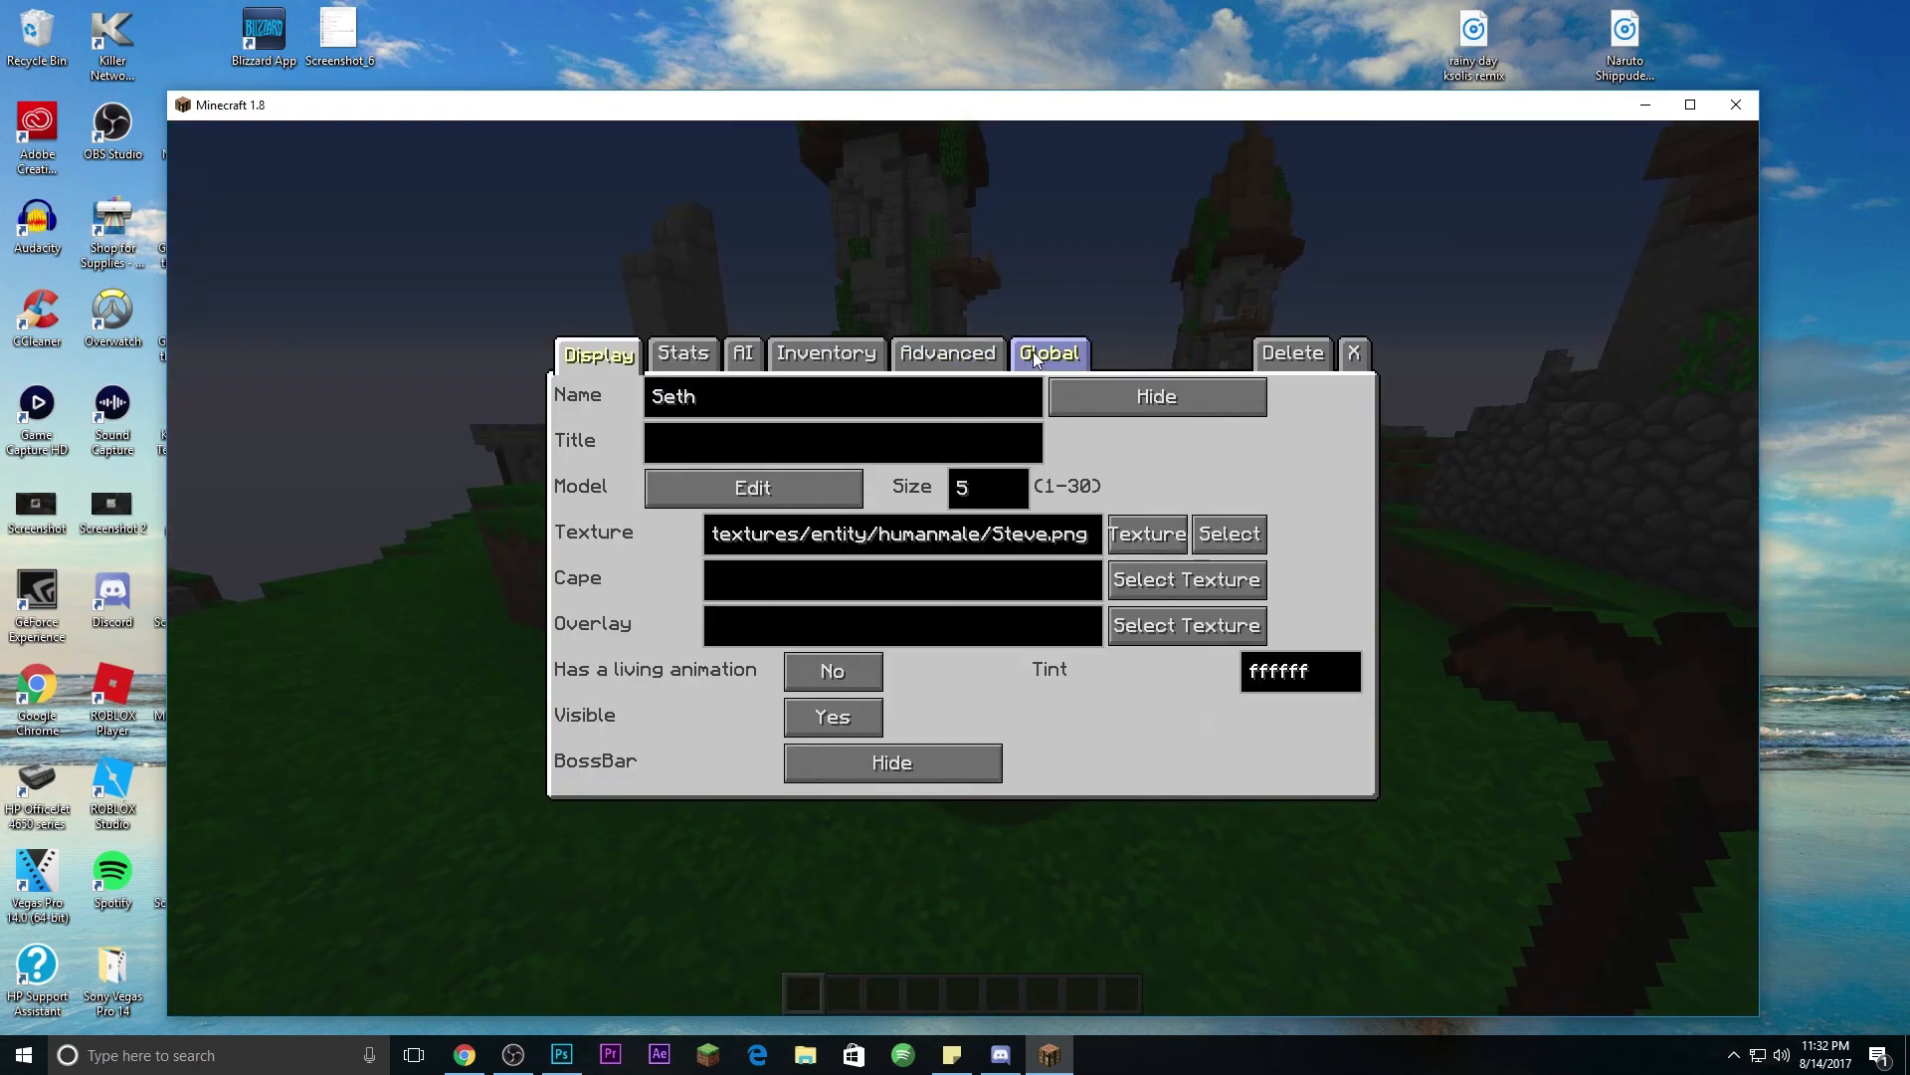
{"action": "left_click", "coordinate": [973, 371]}
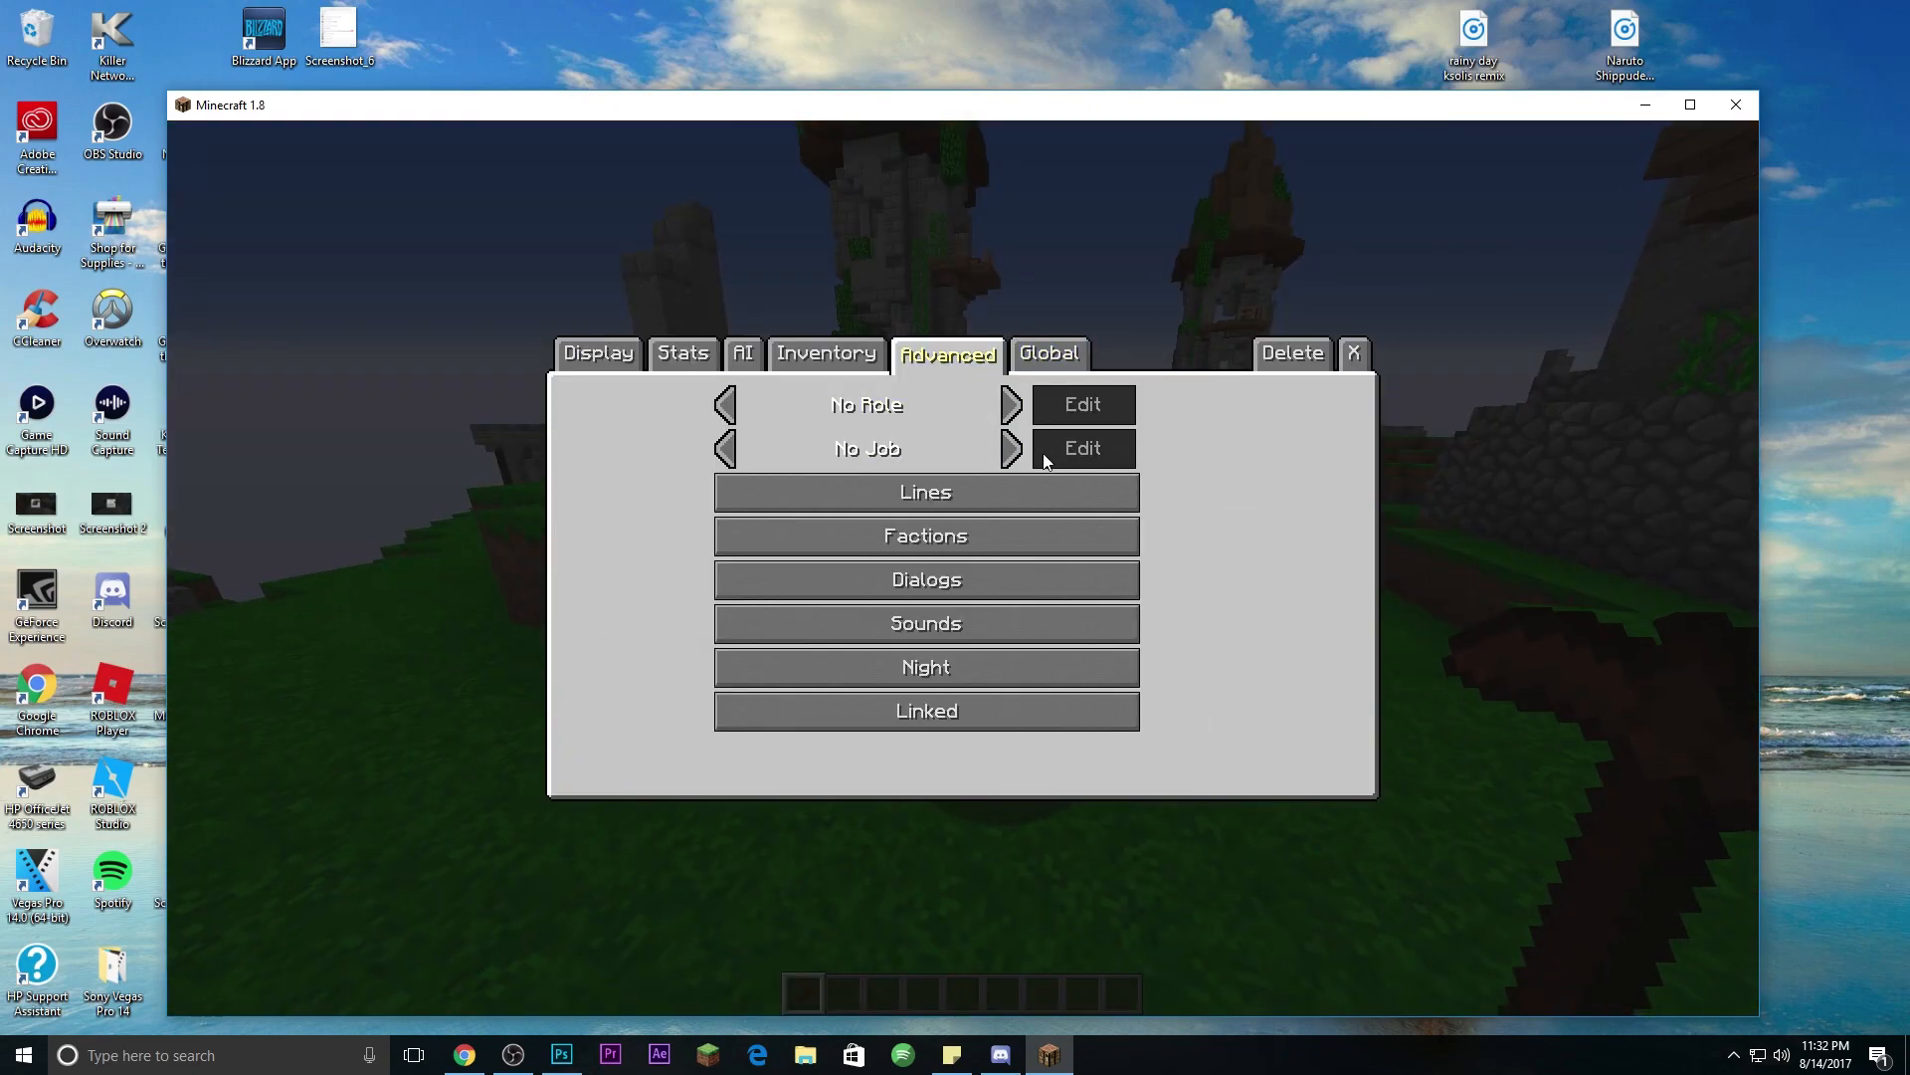
{"action": "left_click", "coordinate": [725, 448]}
{"action": "left_click", "coordinate": [725, 449]}
{"action": "left_click", "coordinate": [726, 448]}
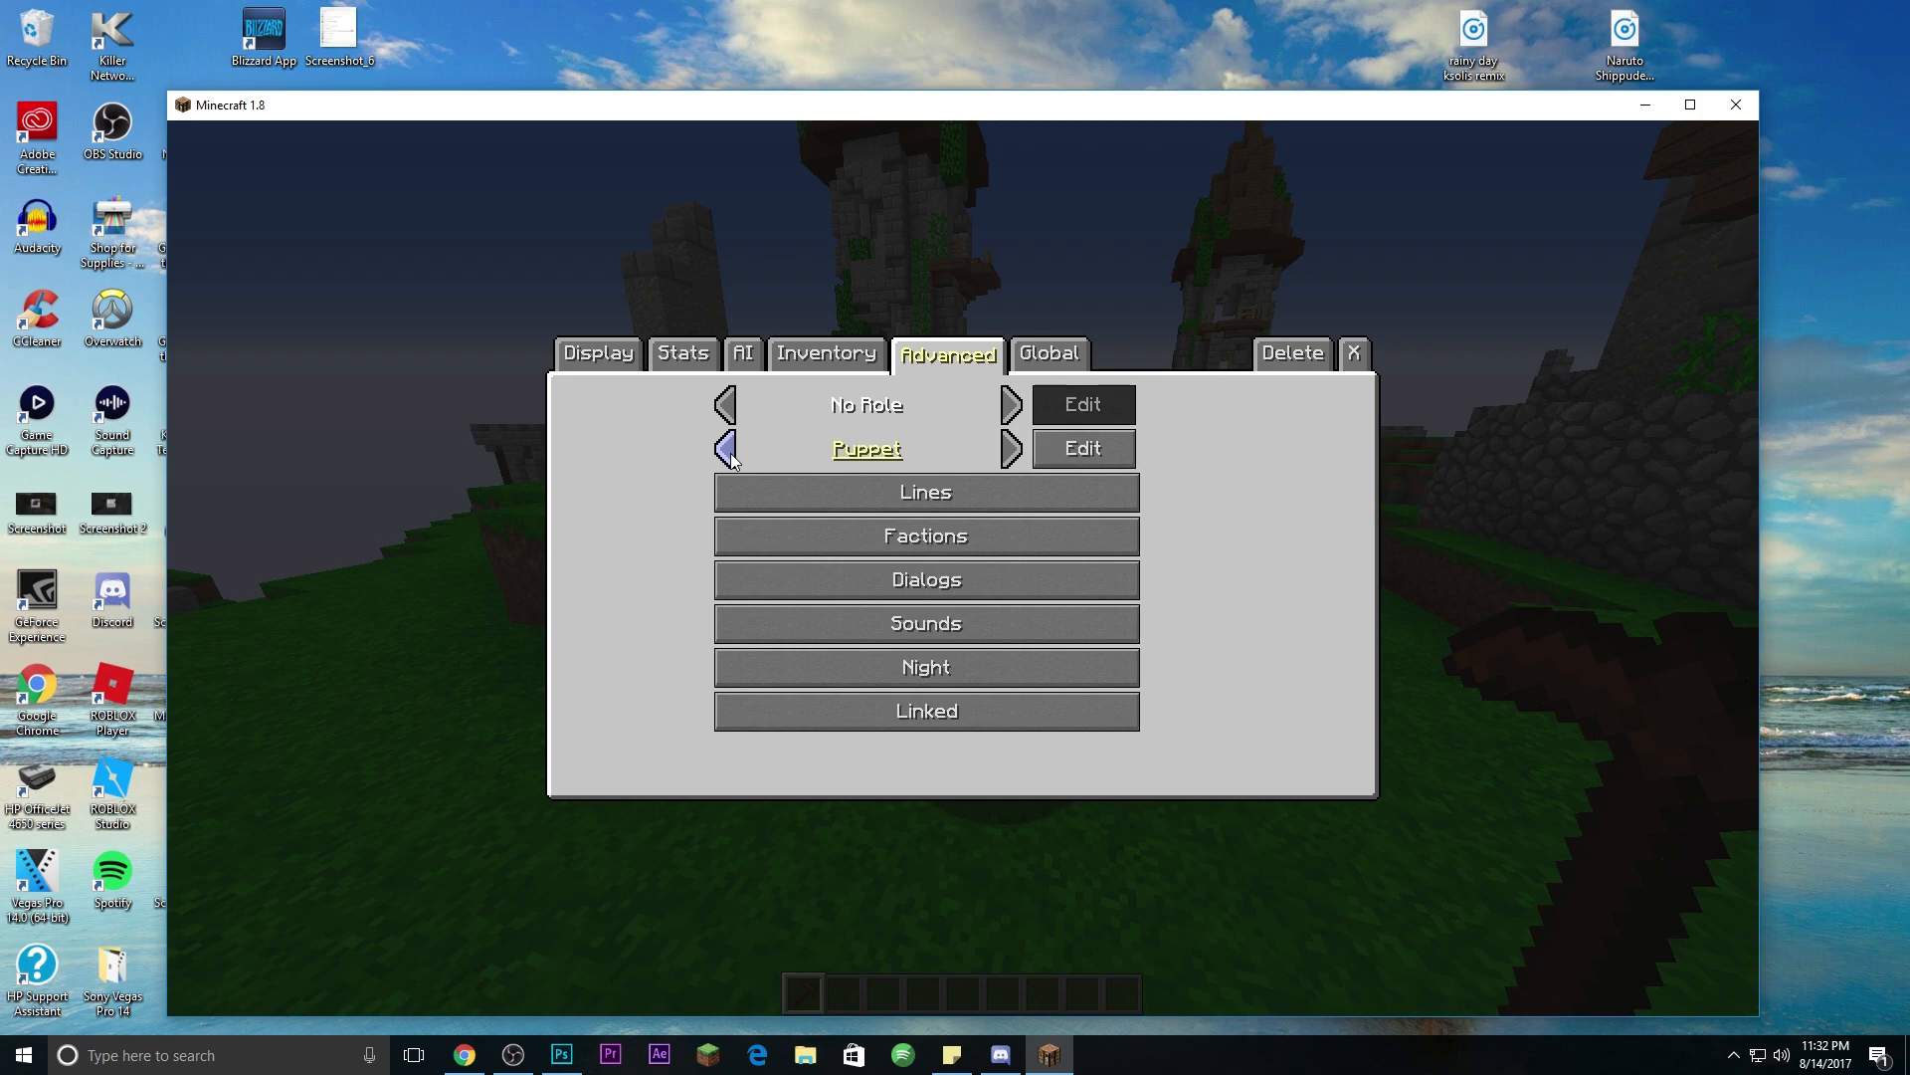
{"action": "left_click", "coordinate": [1071, 457]}
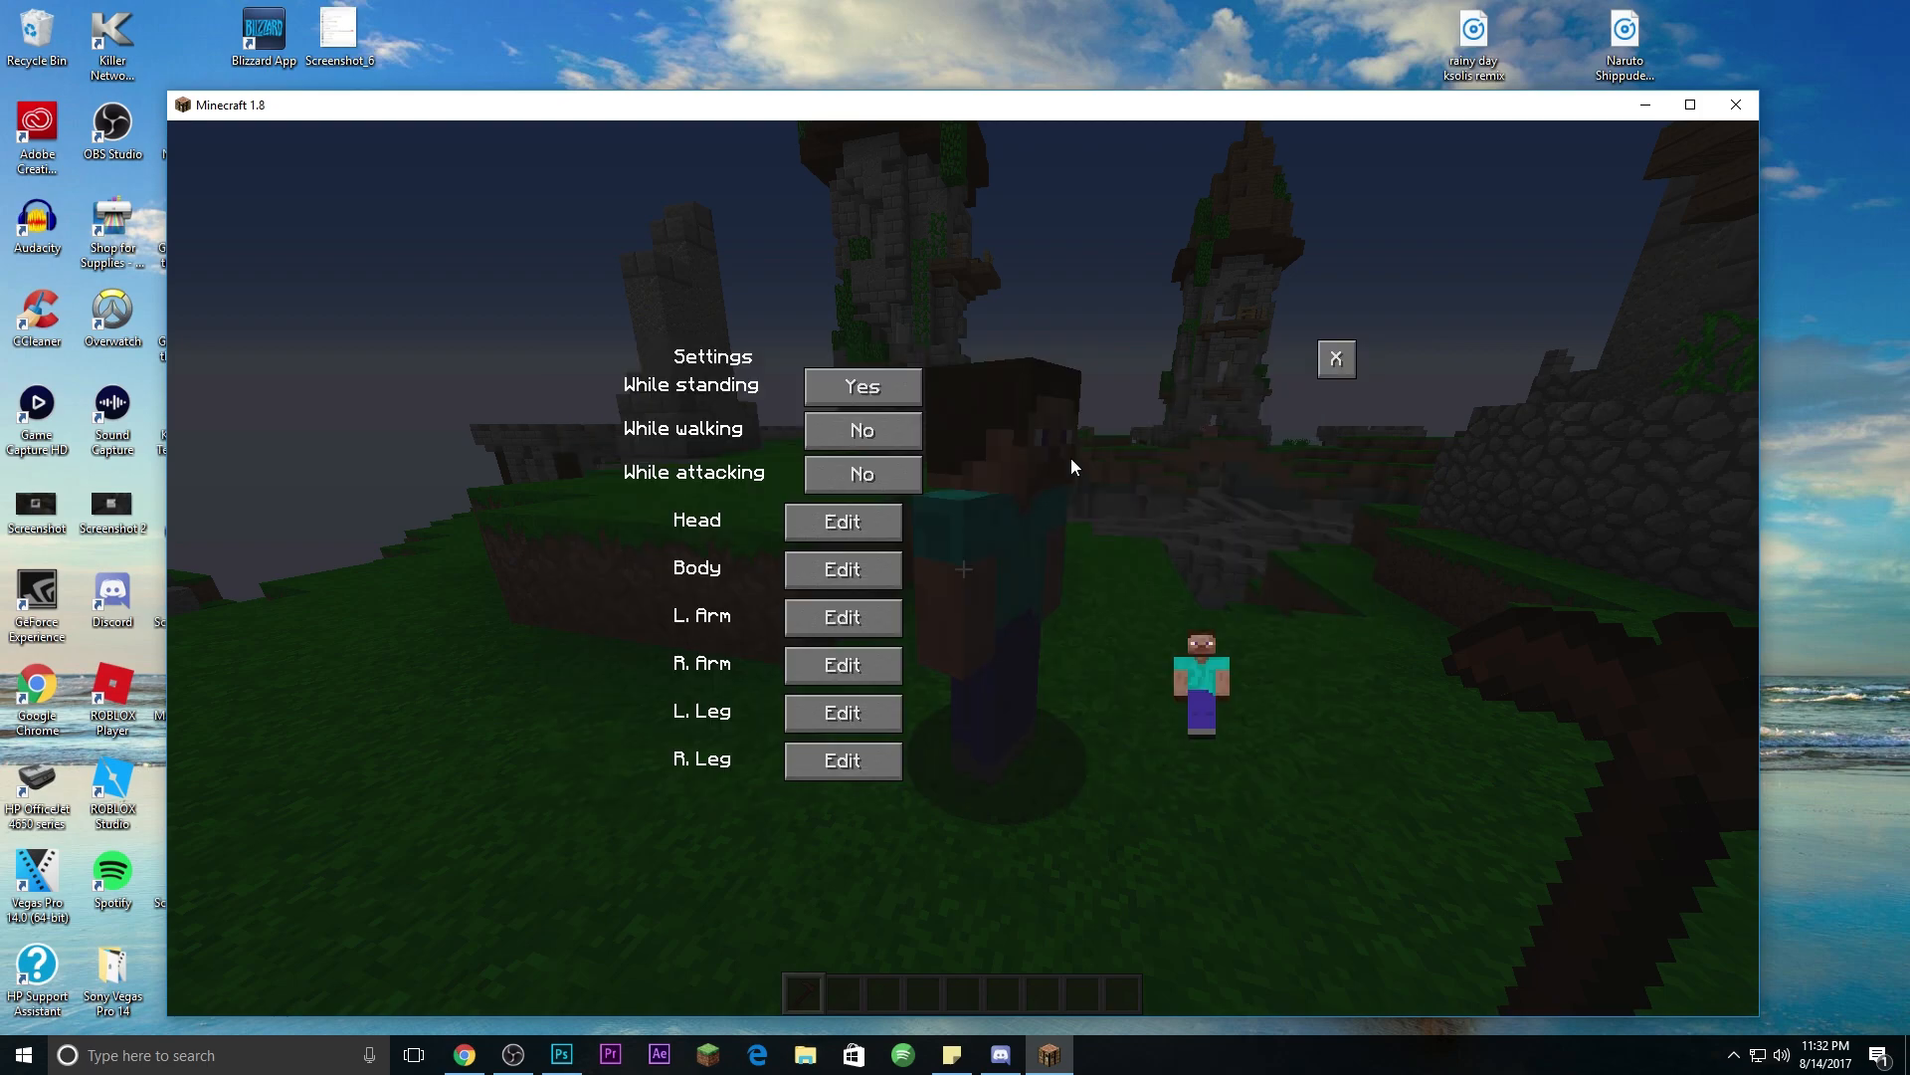
Step: Pose the NPC's left arm at X 53% and Z 177%, and its right arm at X 289%
{"action": "left_click", "coordinate": [864, 634]}
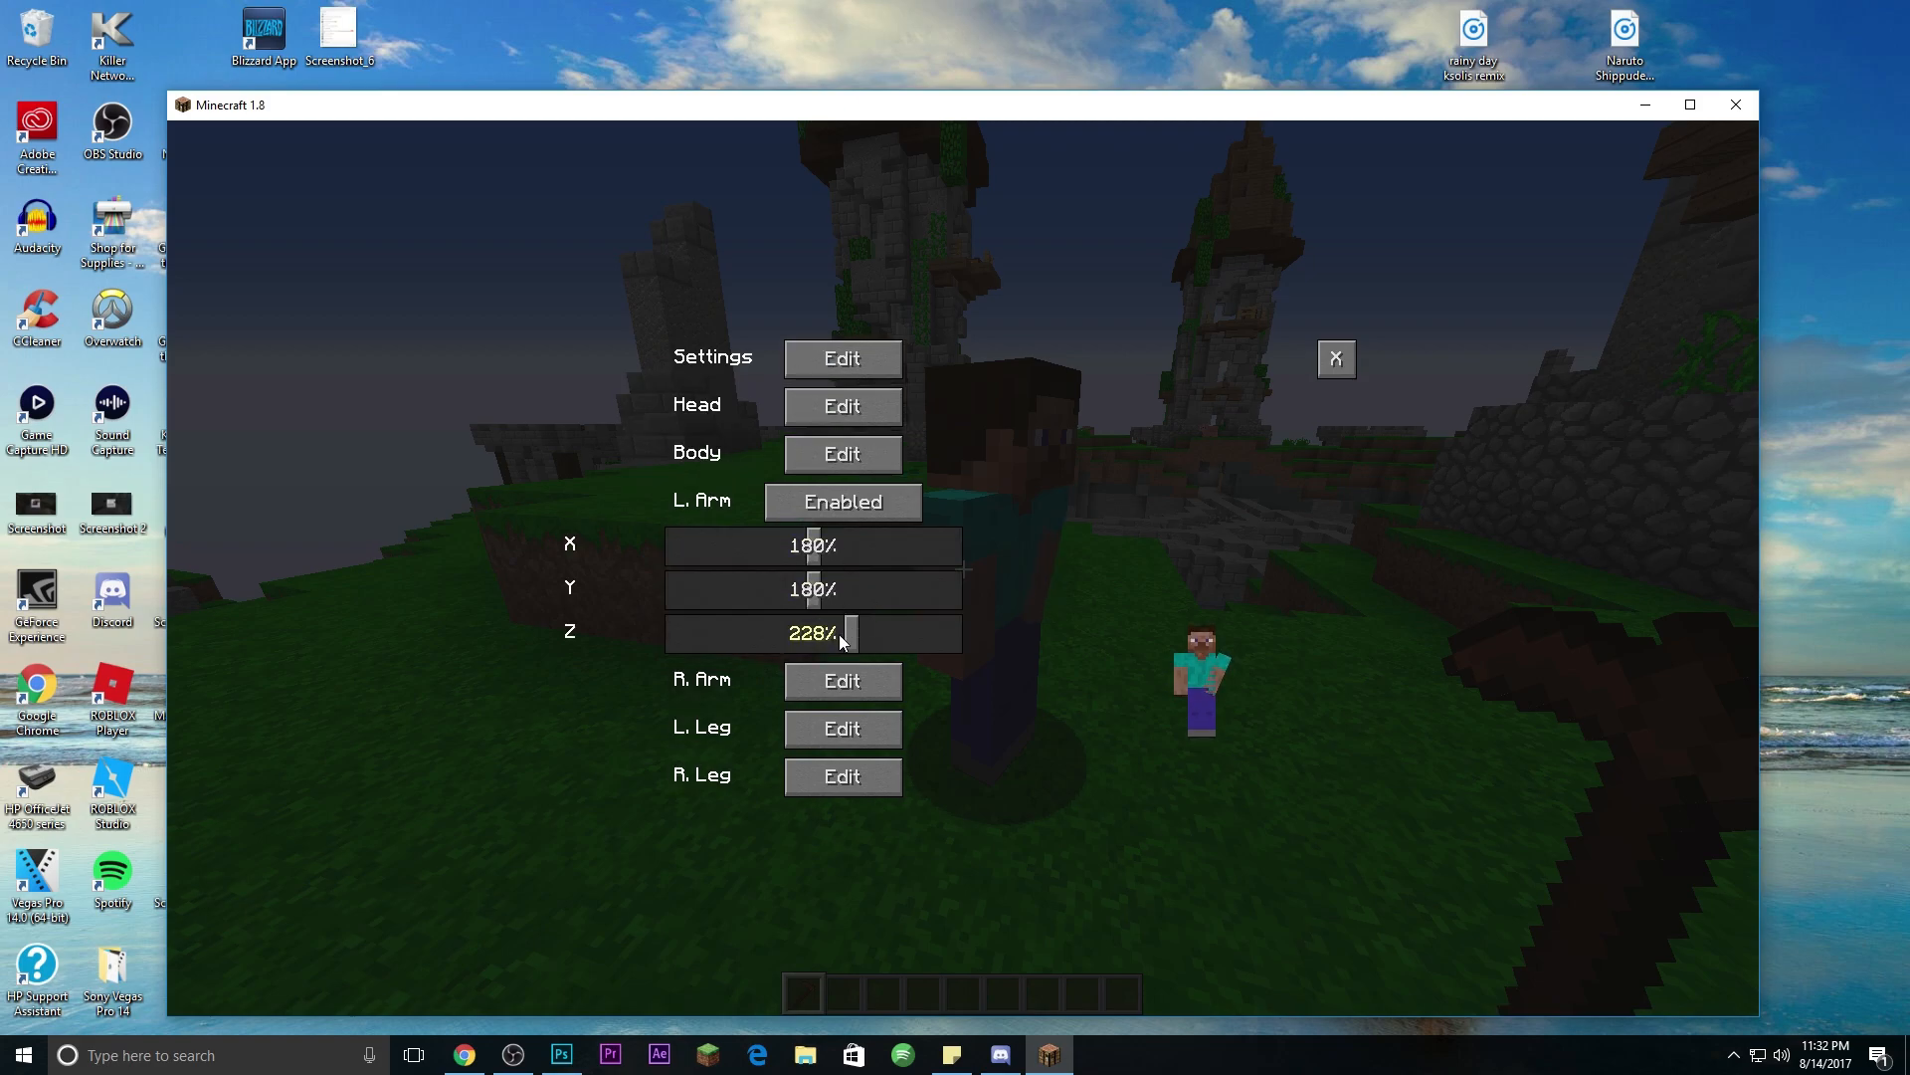
{"action": "left_click_drag", "start_coordinate": [818, 634], "coordinate": [814, 633]}
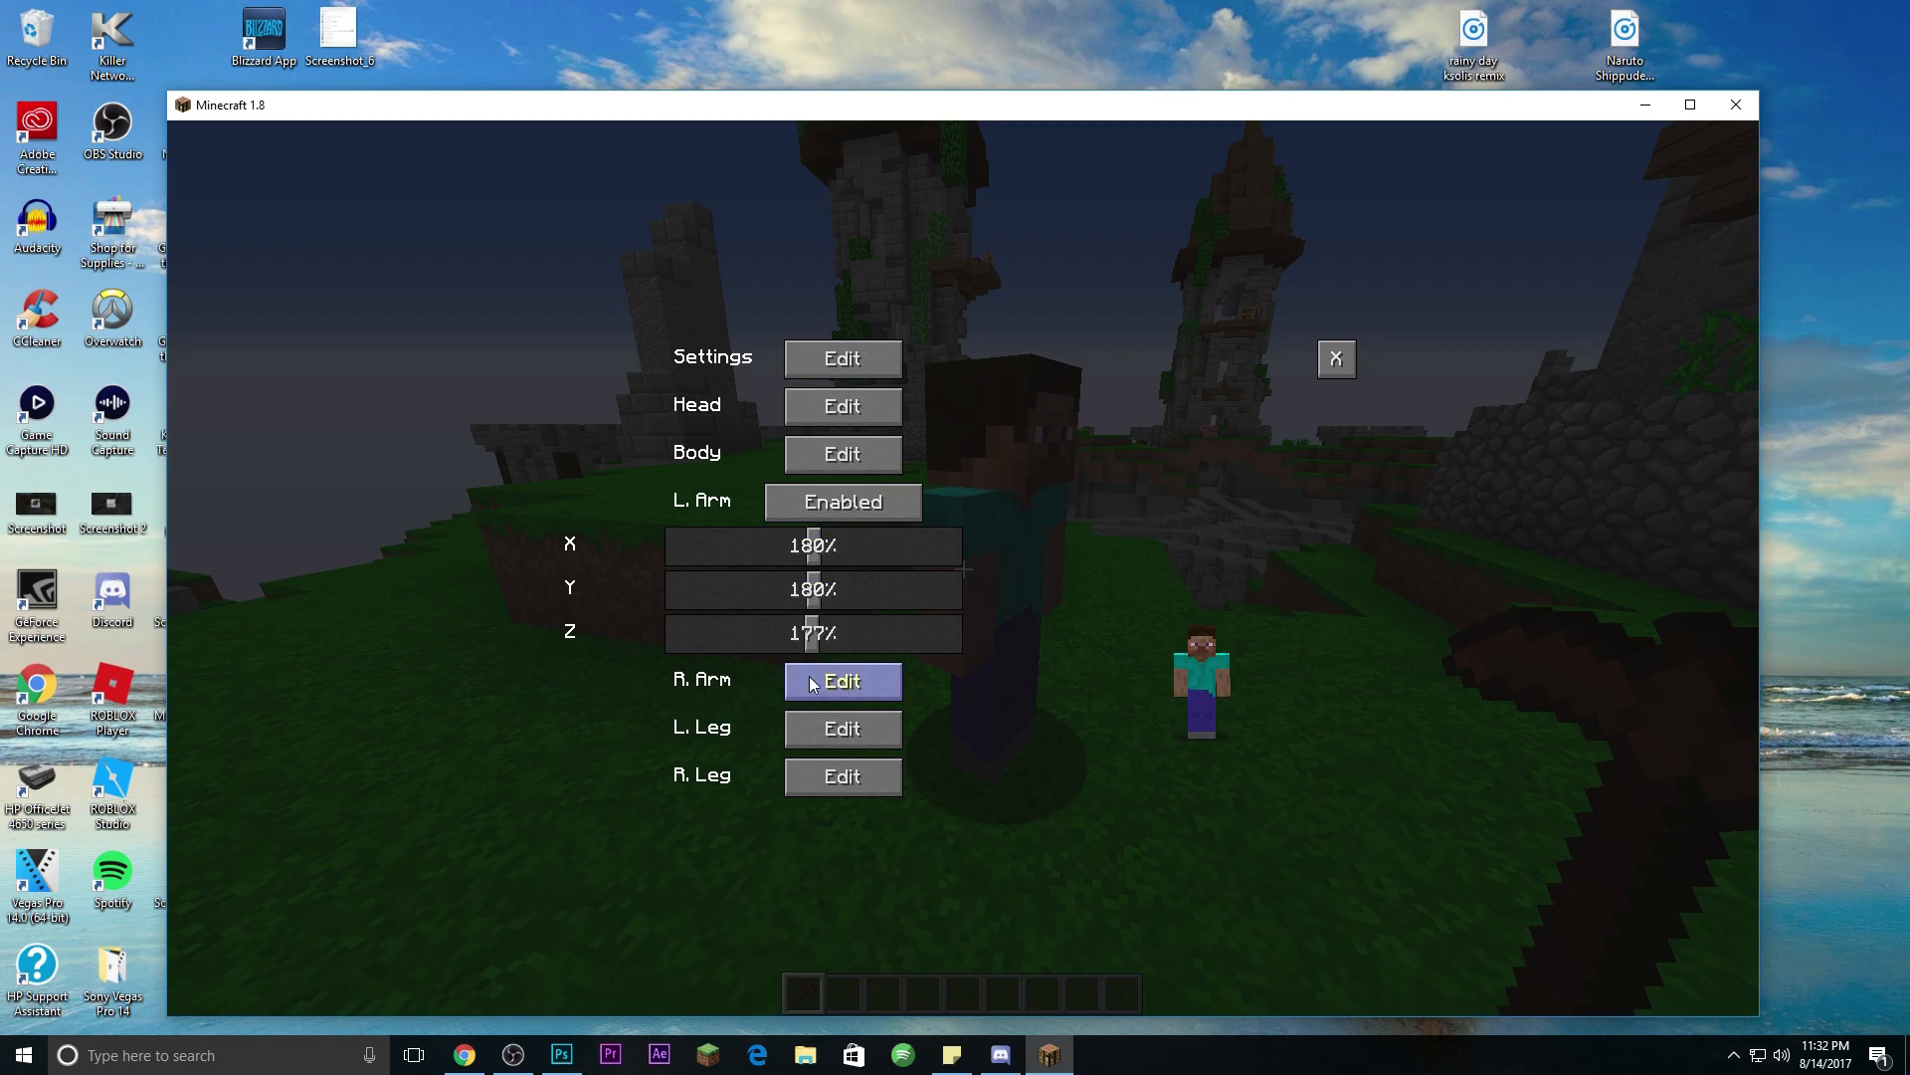
{"action": "left_click_drag", "start_coordinate": [832, 551], "coordinate": [714, 547]}
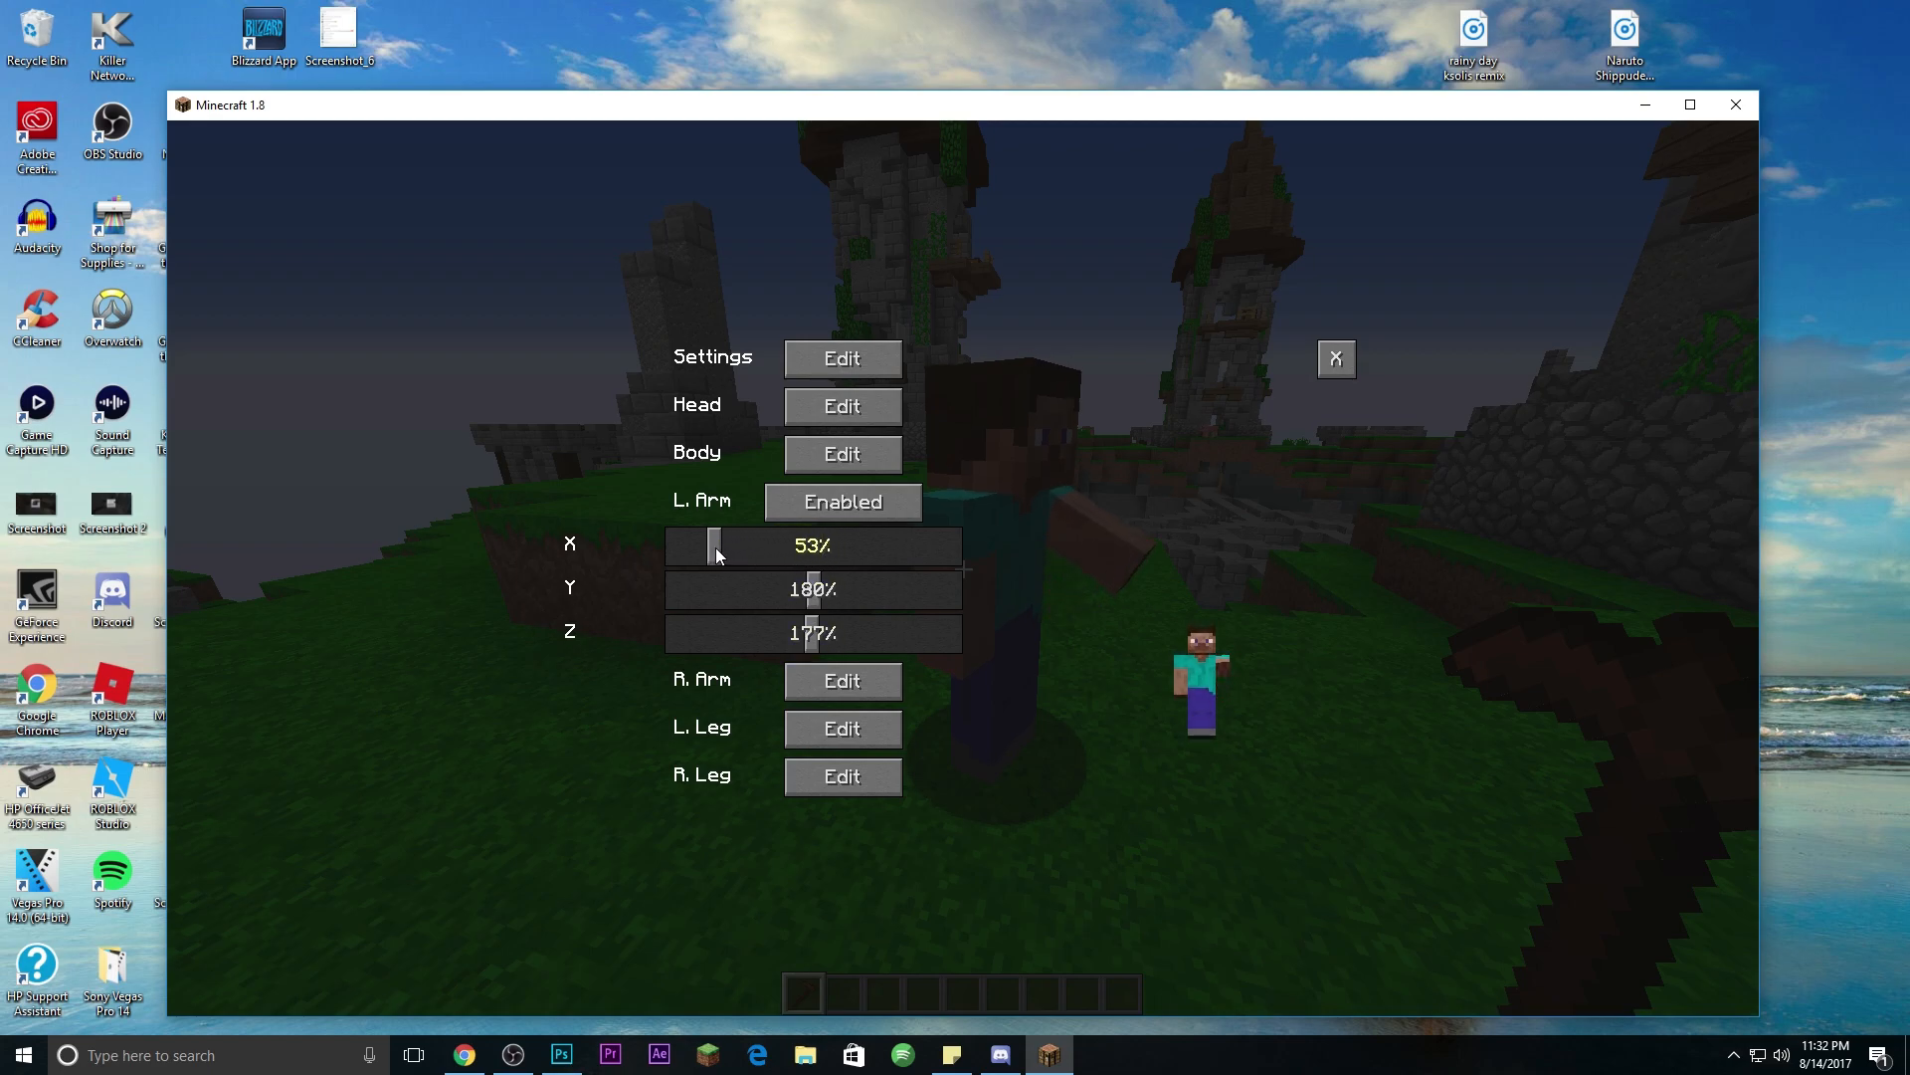
{"action": "left_click", "coordinate": [883, 682]}
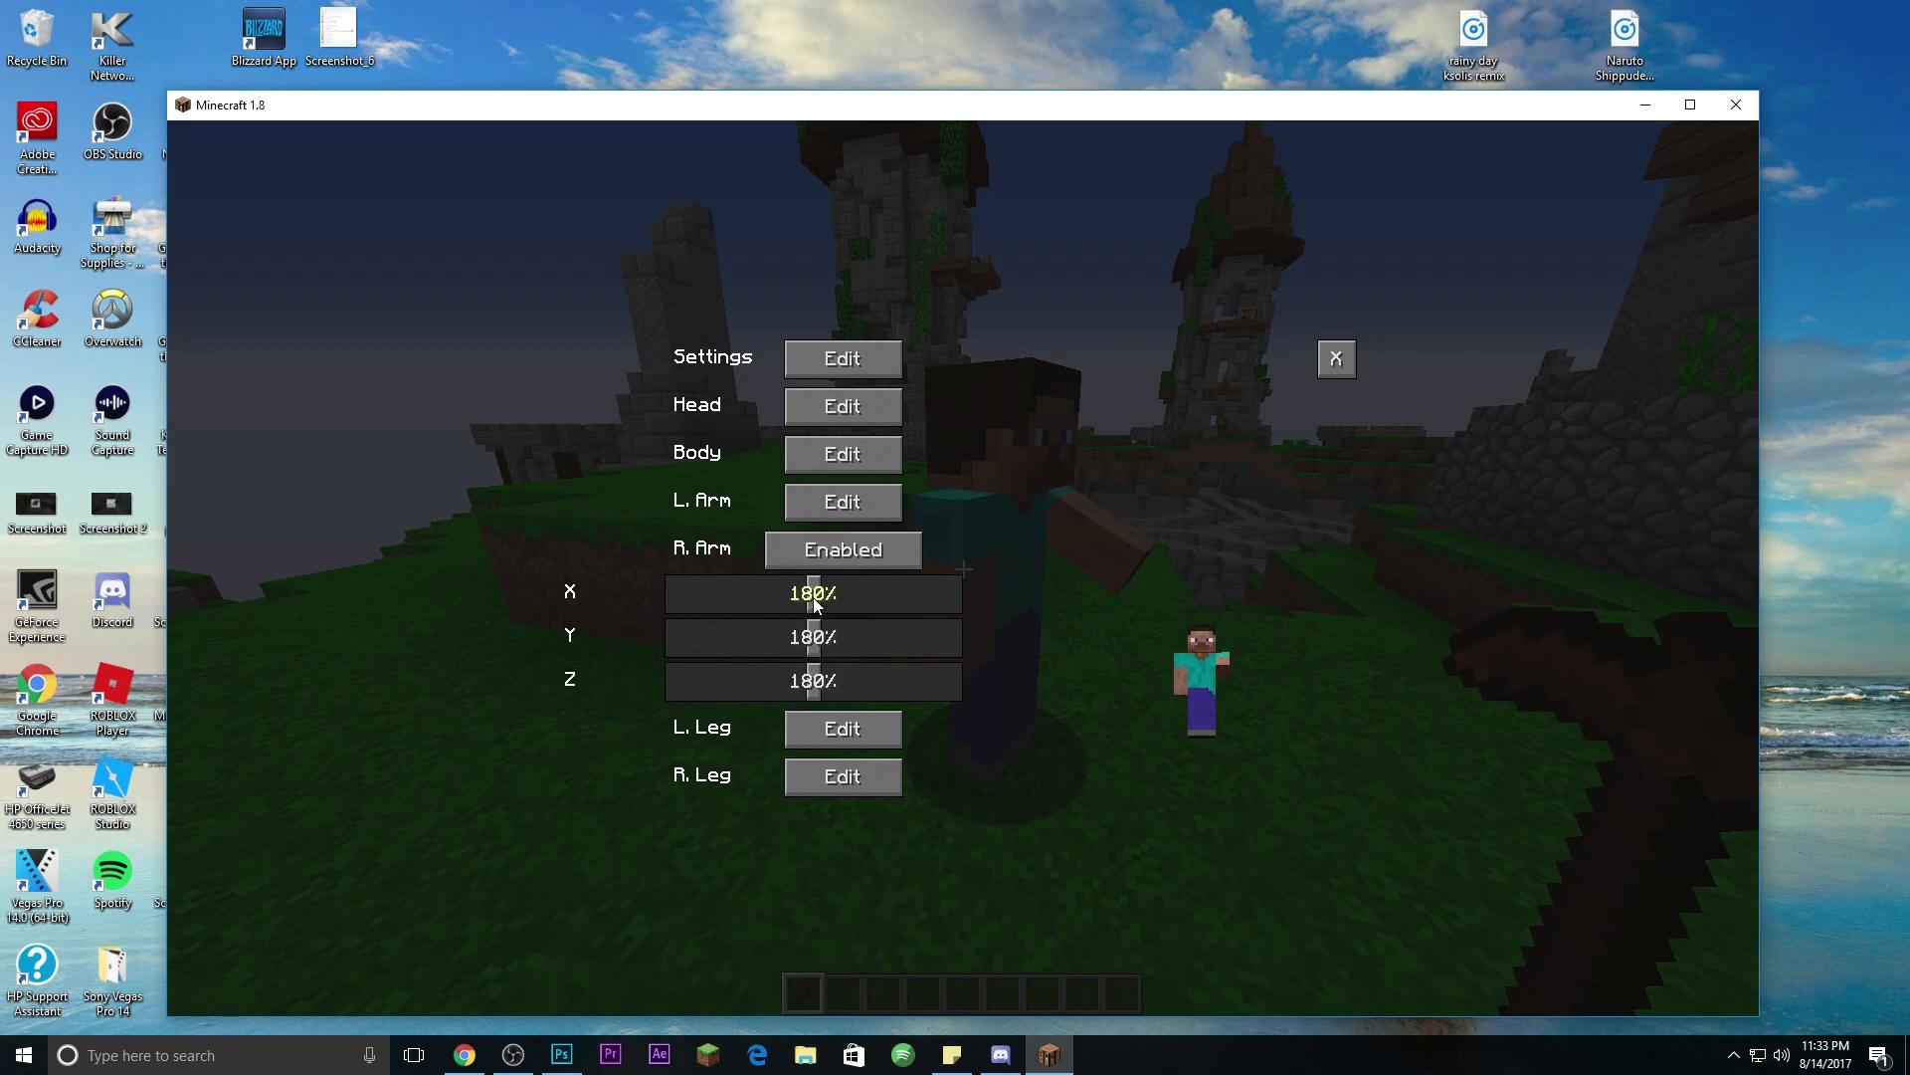
{"action": "left_click_drag", "start_coordinate": [812, 597], "coordinate": [900, 599]}
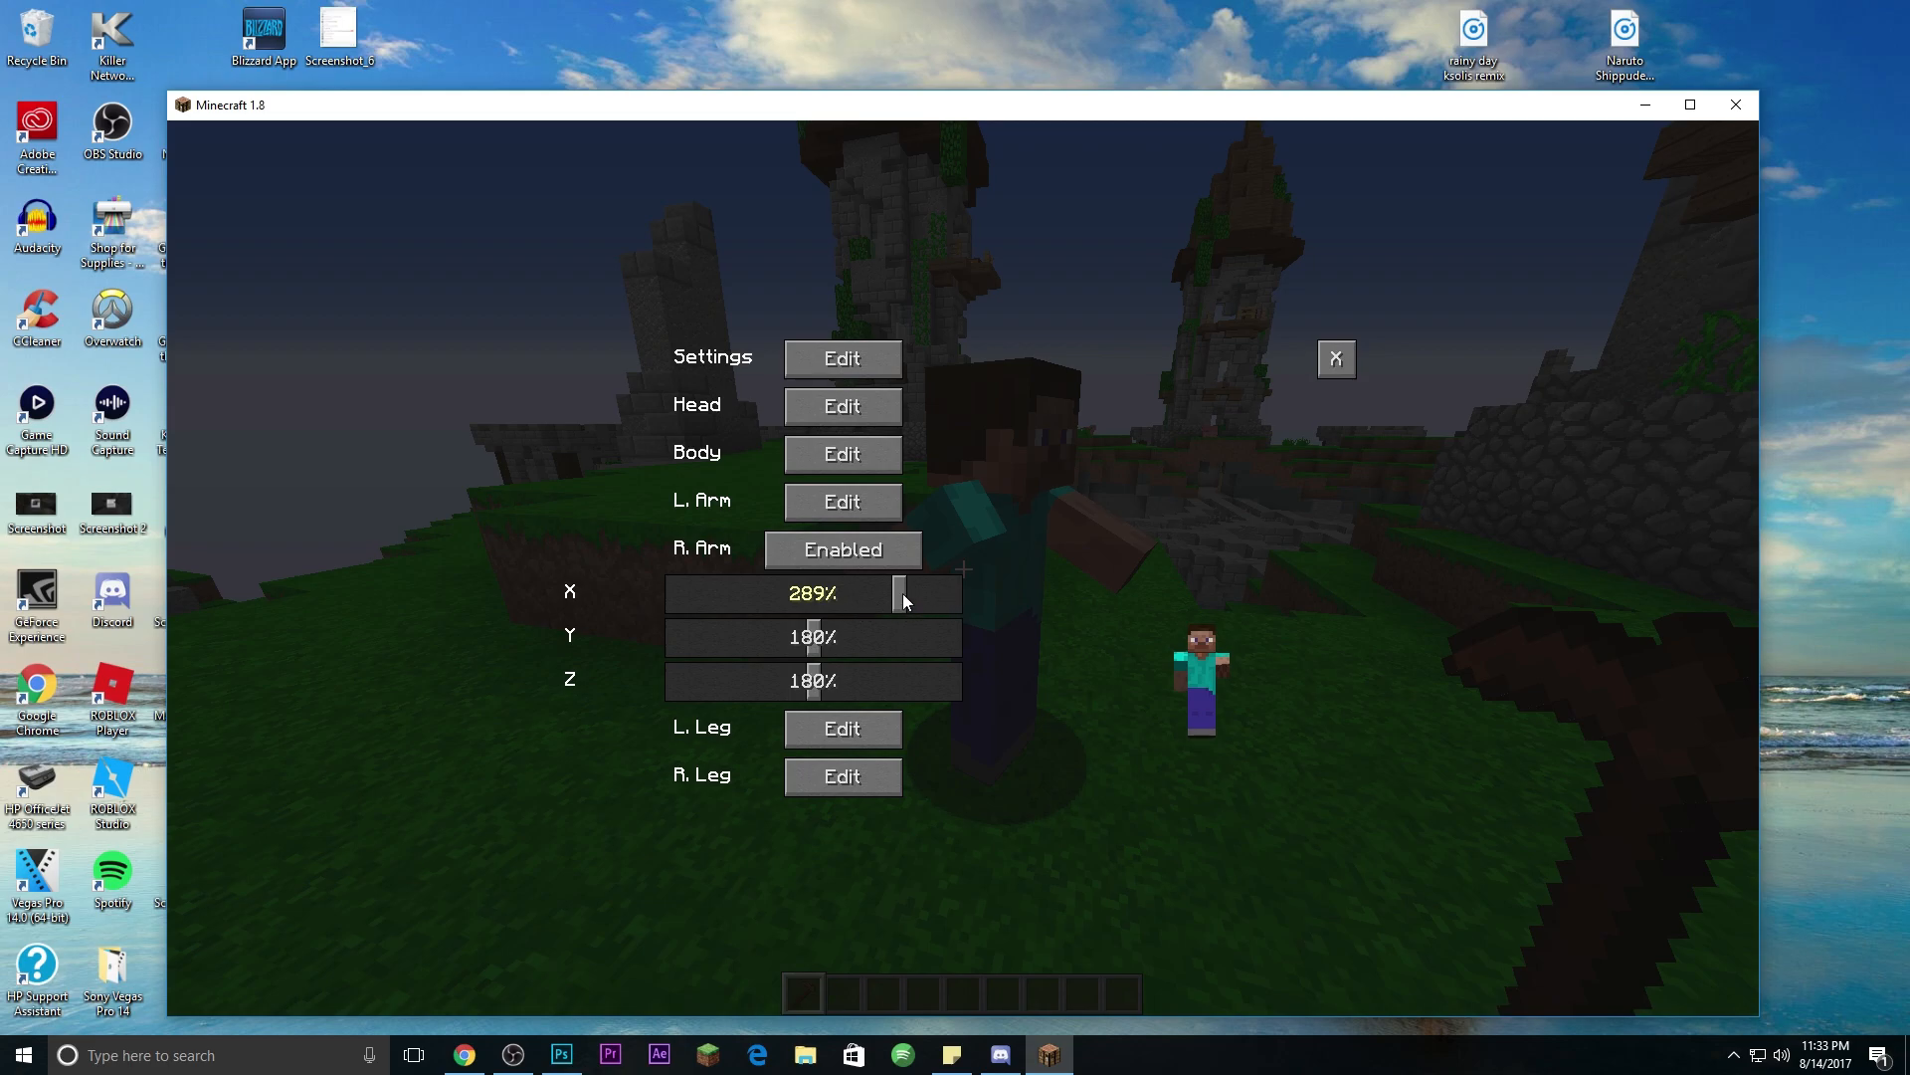
Step: Swing the NPC's left leg backward, set its right leg's X rotation to 43%, and return to the game
{"action": "left_click", "coordinate": [866, 730]}
{"action": "left_click_drag", "start_coordinate": [814, 641], "coordinate": [707, 673]}
{"action": "left_click", "coordinate": [845, 786]}
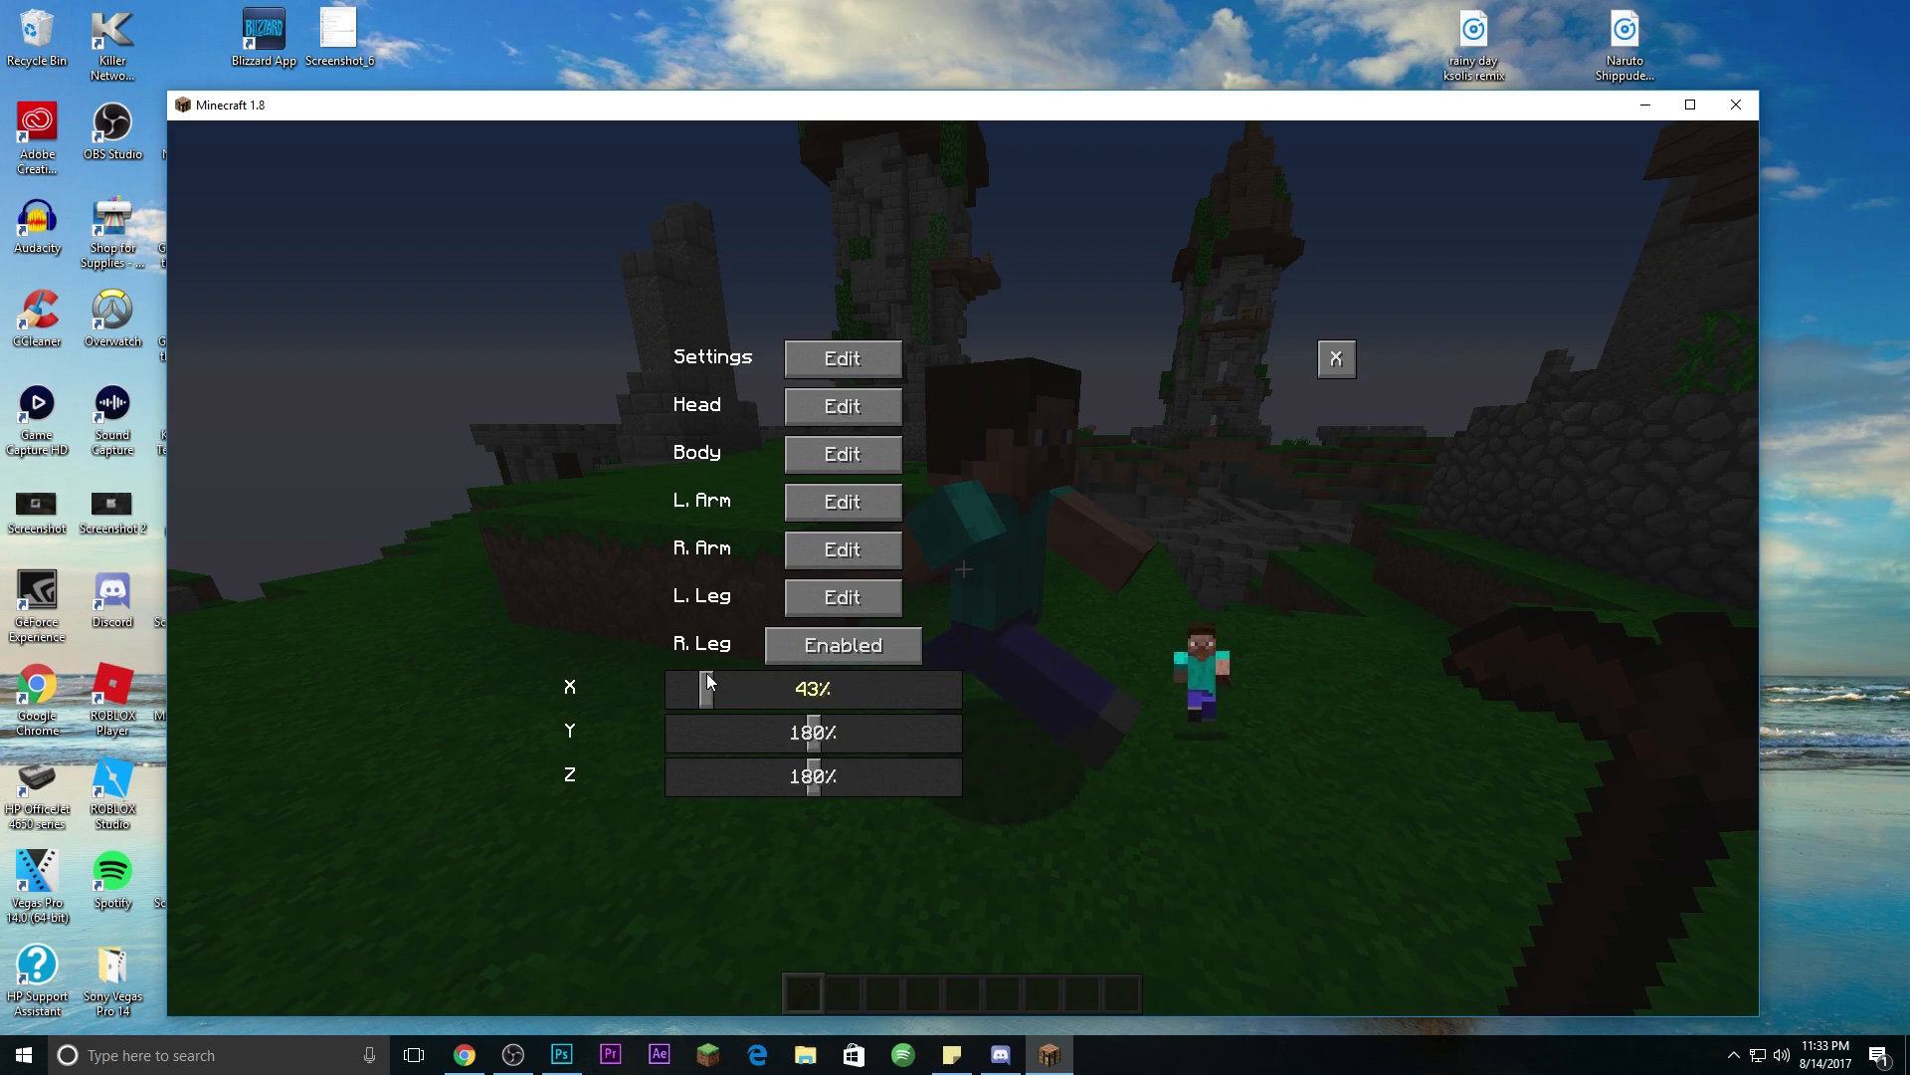
{"action": "left_click", "coordinate": [1343, 364]}
{"action": "left_click", "coordinate": [1356, 355]}
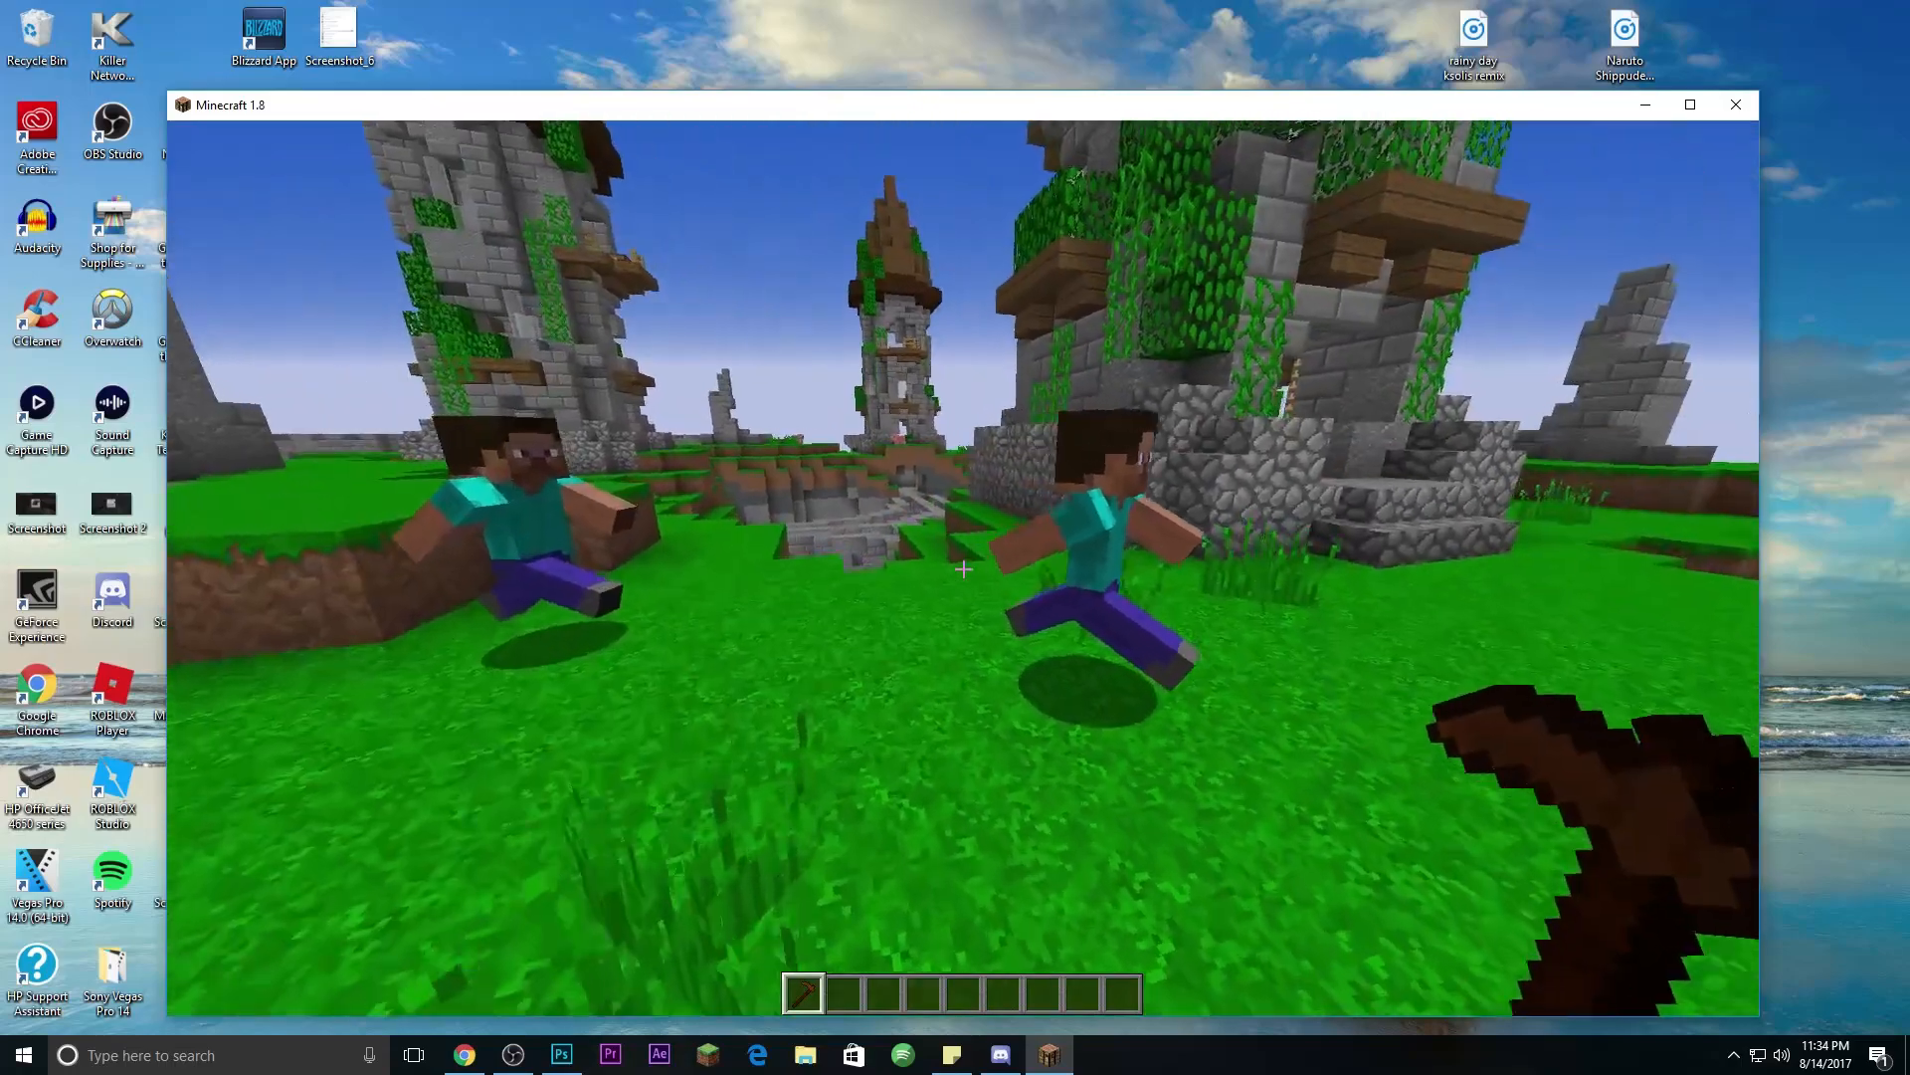
Step: Reopen the other NPC's movement settings, toggle its Ground movement option, and return to the game
{"action": "right_click", "coordinate": [964, 568]}
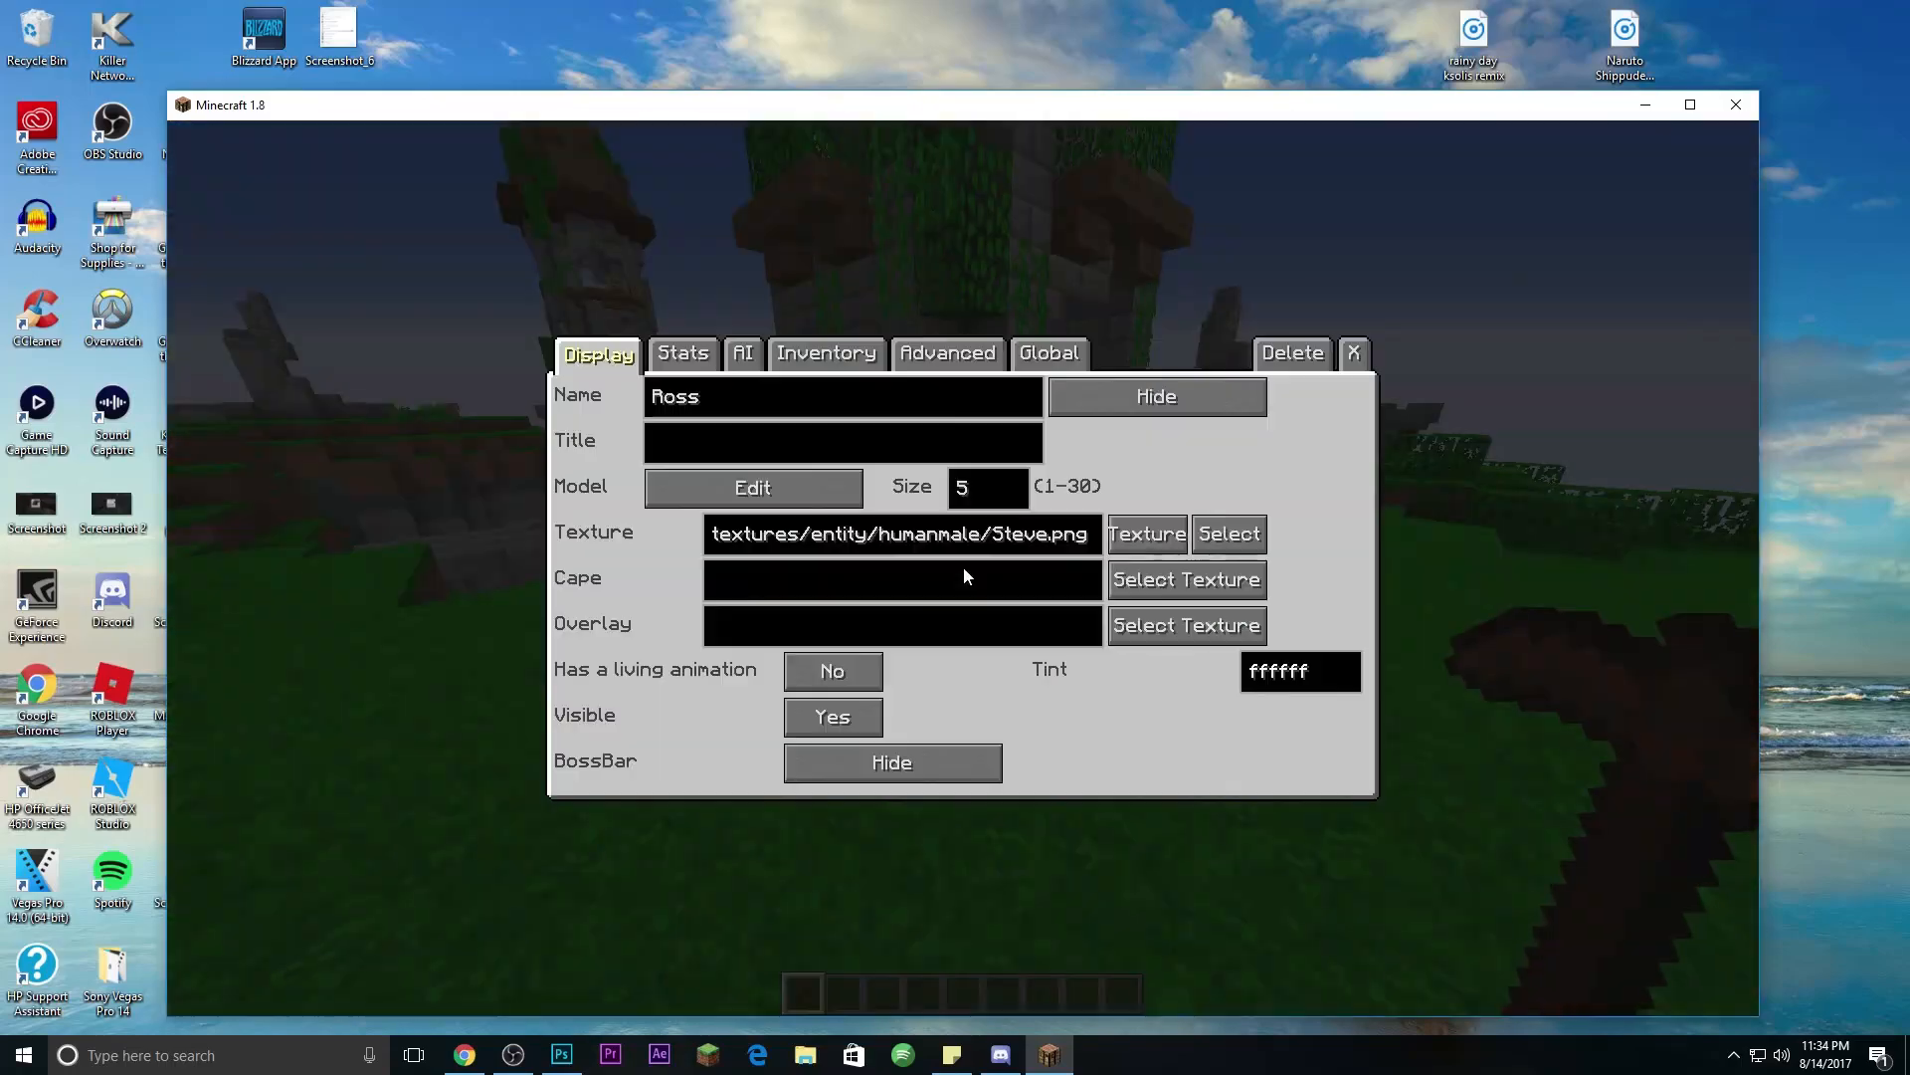
{"action": "left_click", "coordinate": [747, 354]}
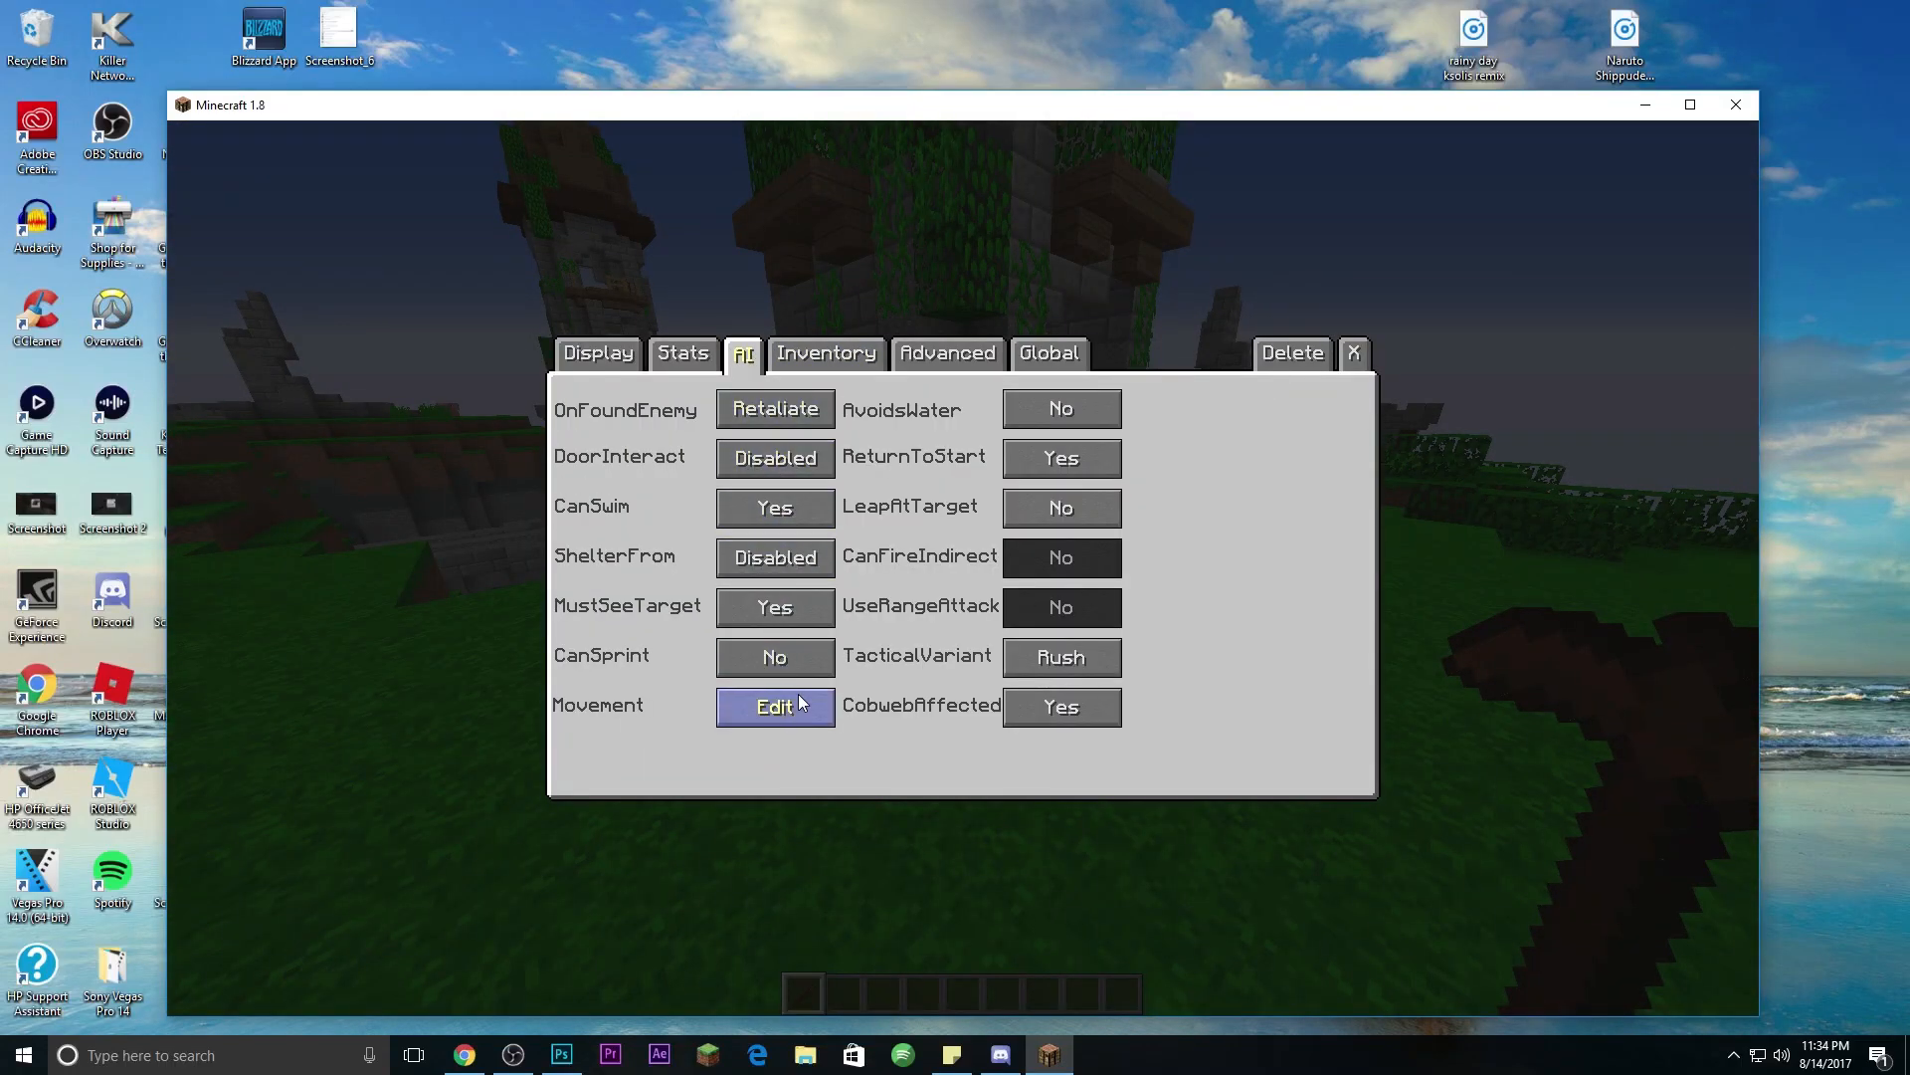
{"action": "left_click", "coordinate": [792, 708]}
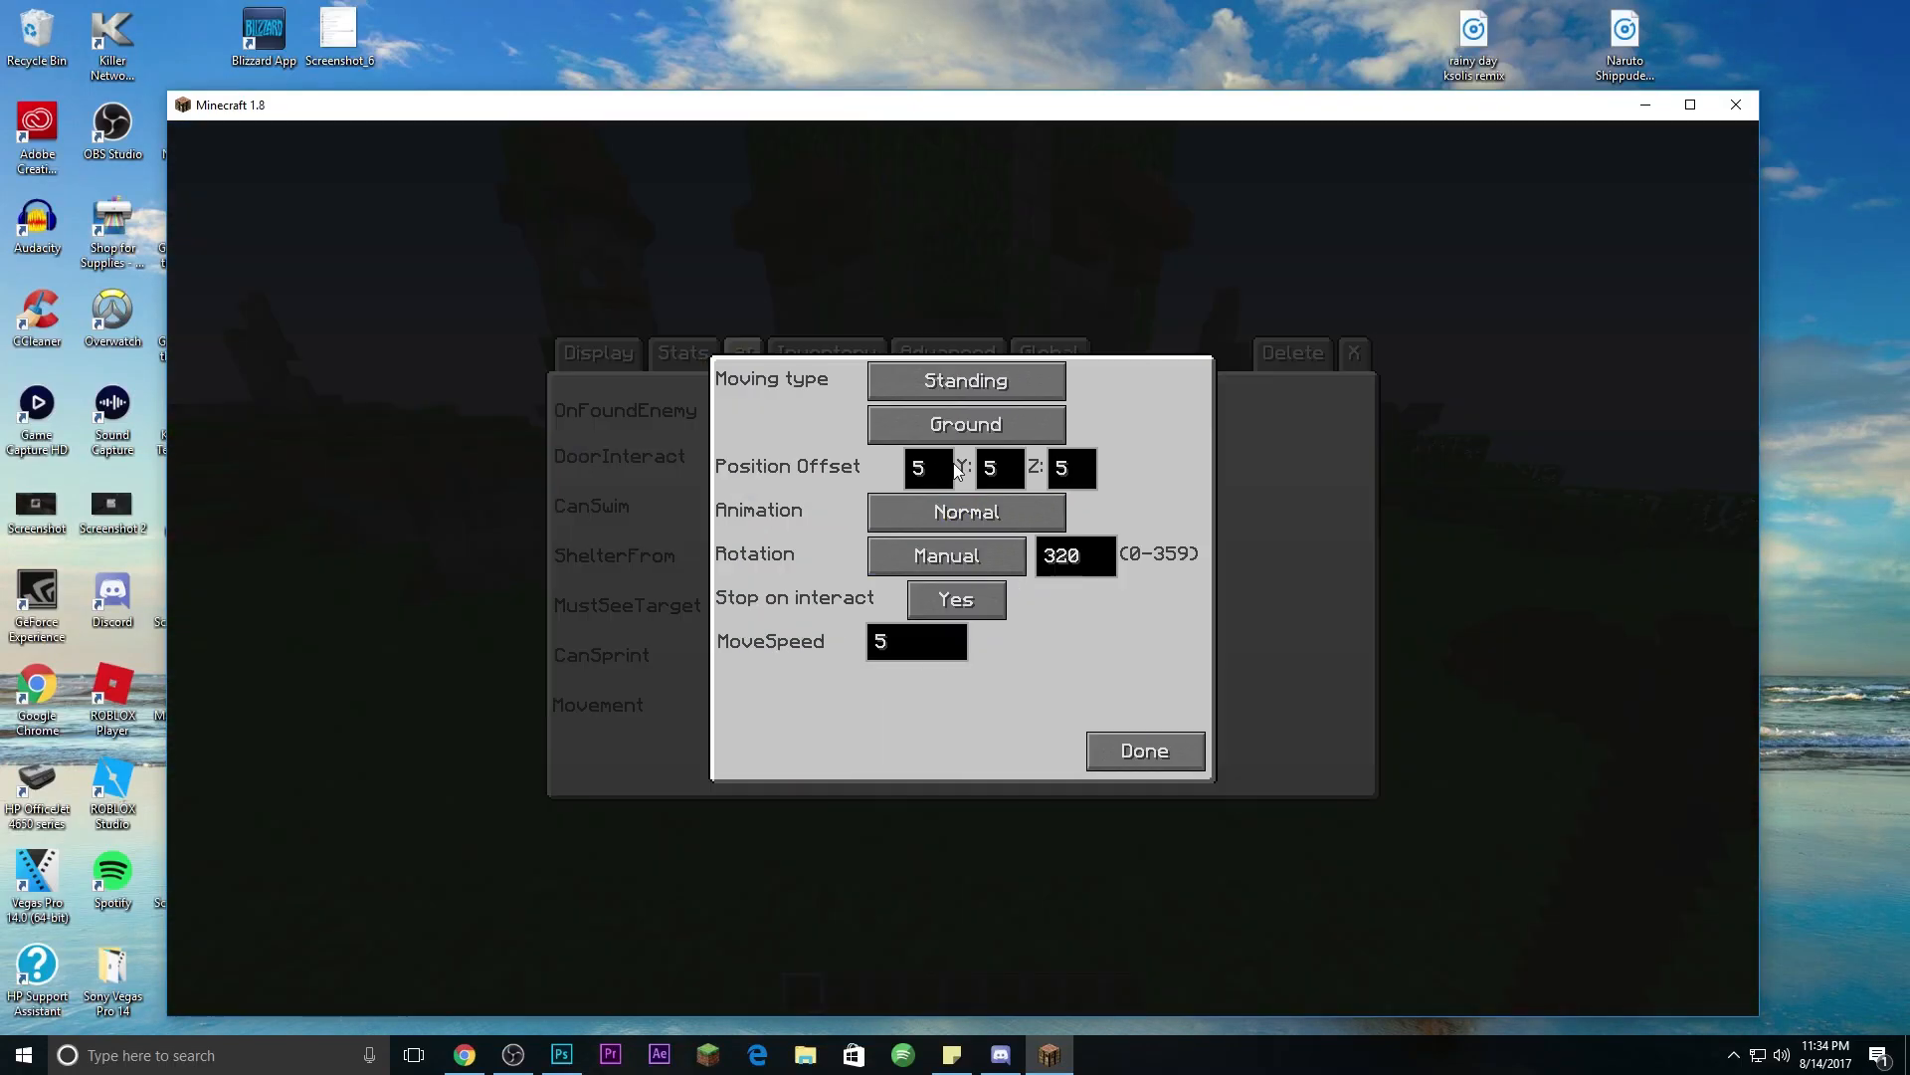
{"action": "left_click", "coordinate": [941, 428]}
{"action": "left_click", "coordinate": [1172, 762]}
{"action": "key", "text": "Escape"}
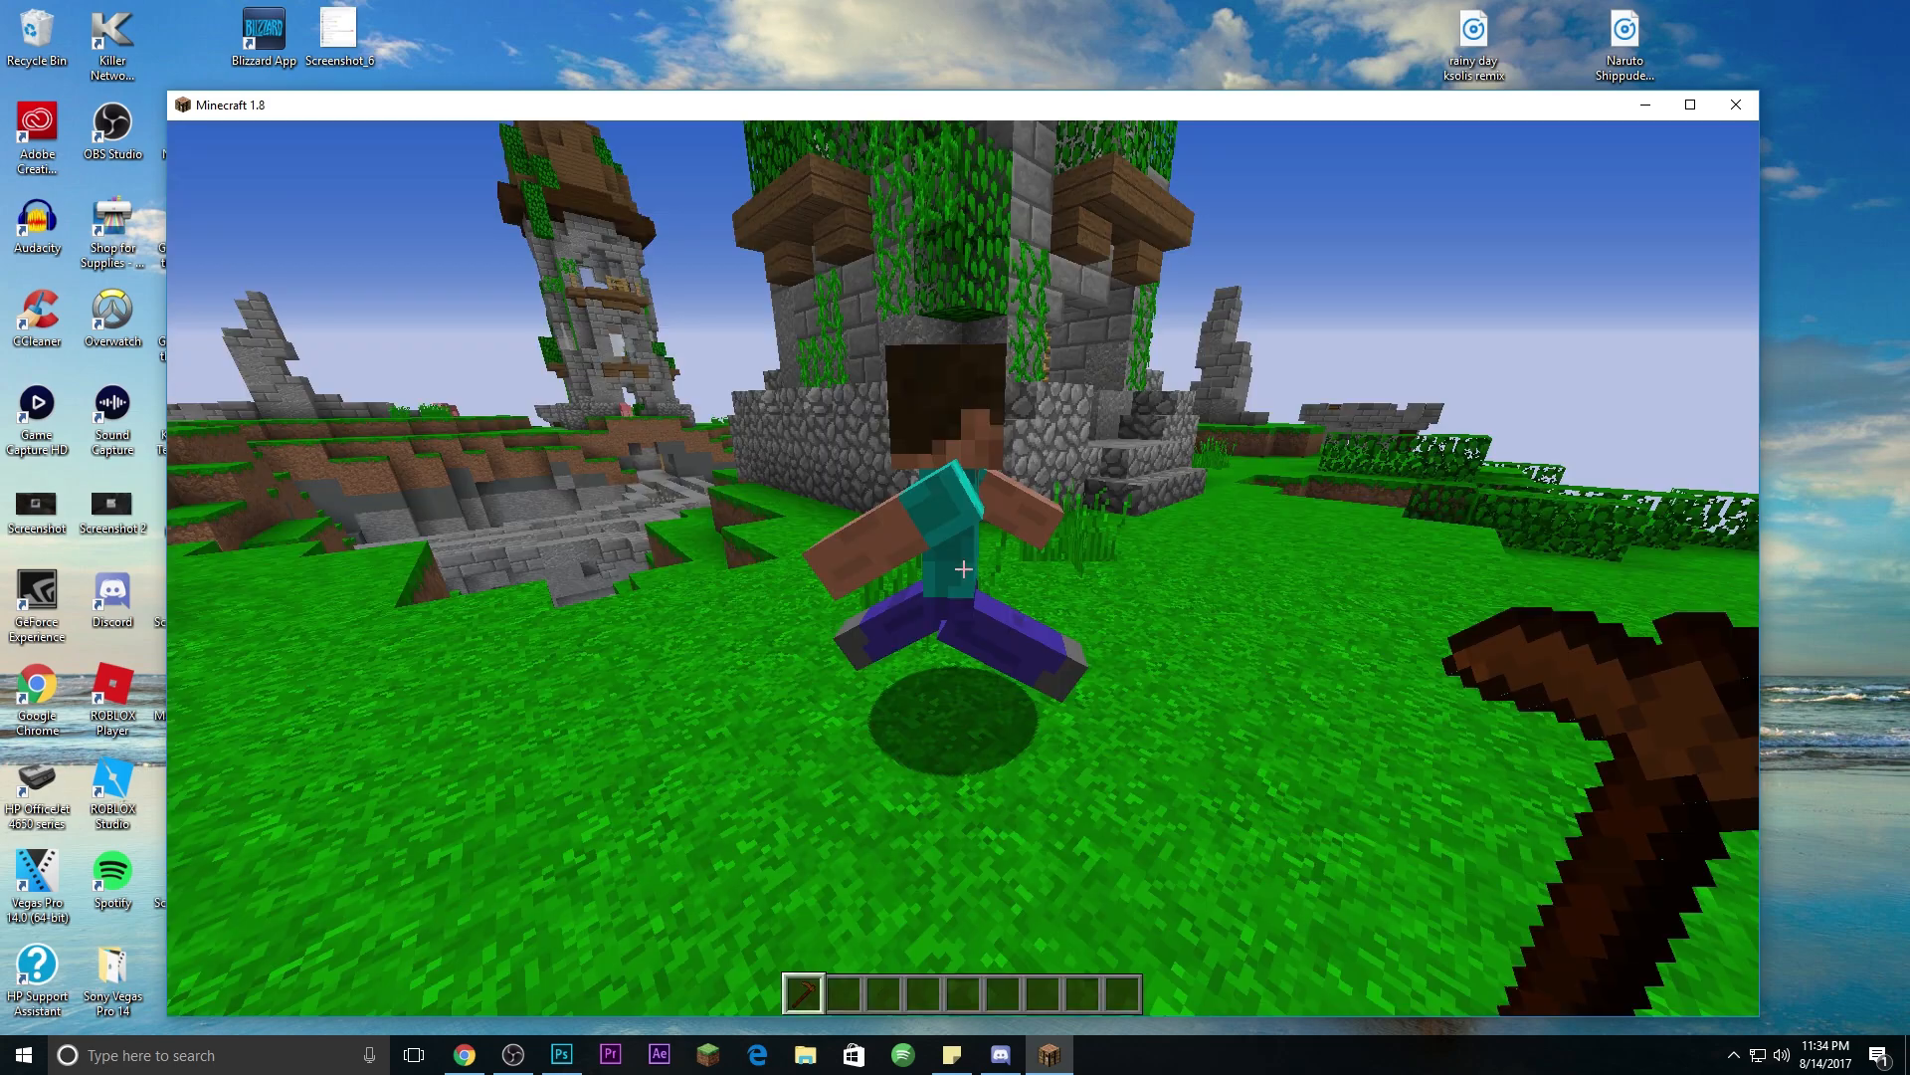
Step: Gather enchanted diamond and iron armor pieces from the creative item search into the hotbar
{"action": "key", "text": "a"}
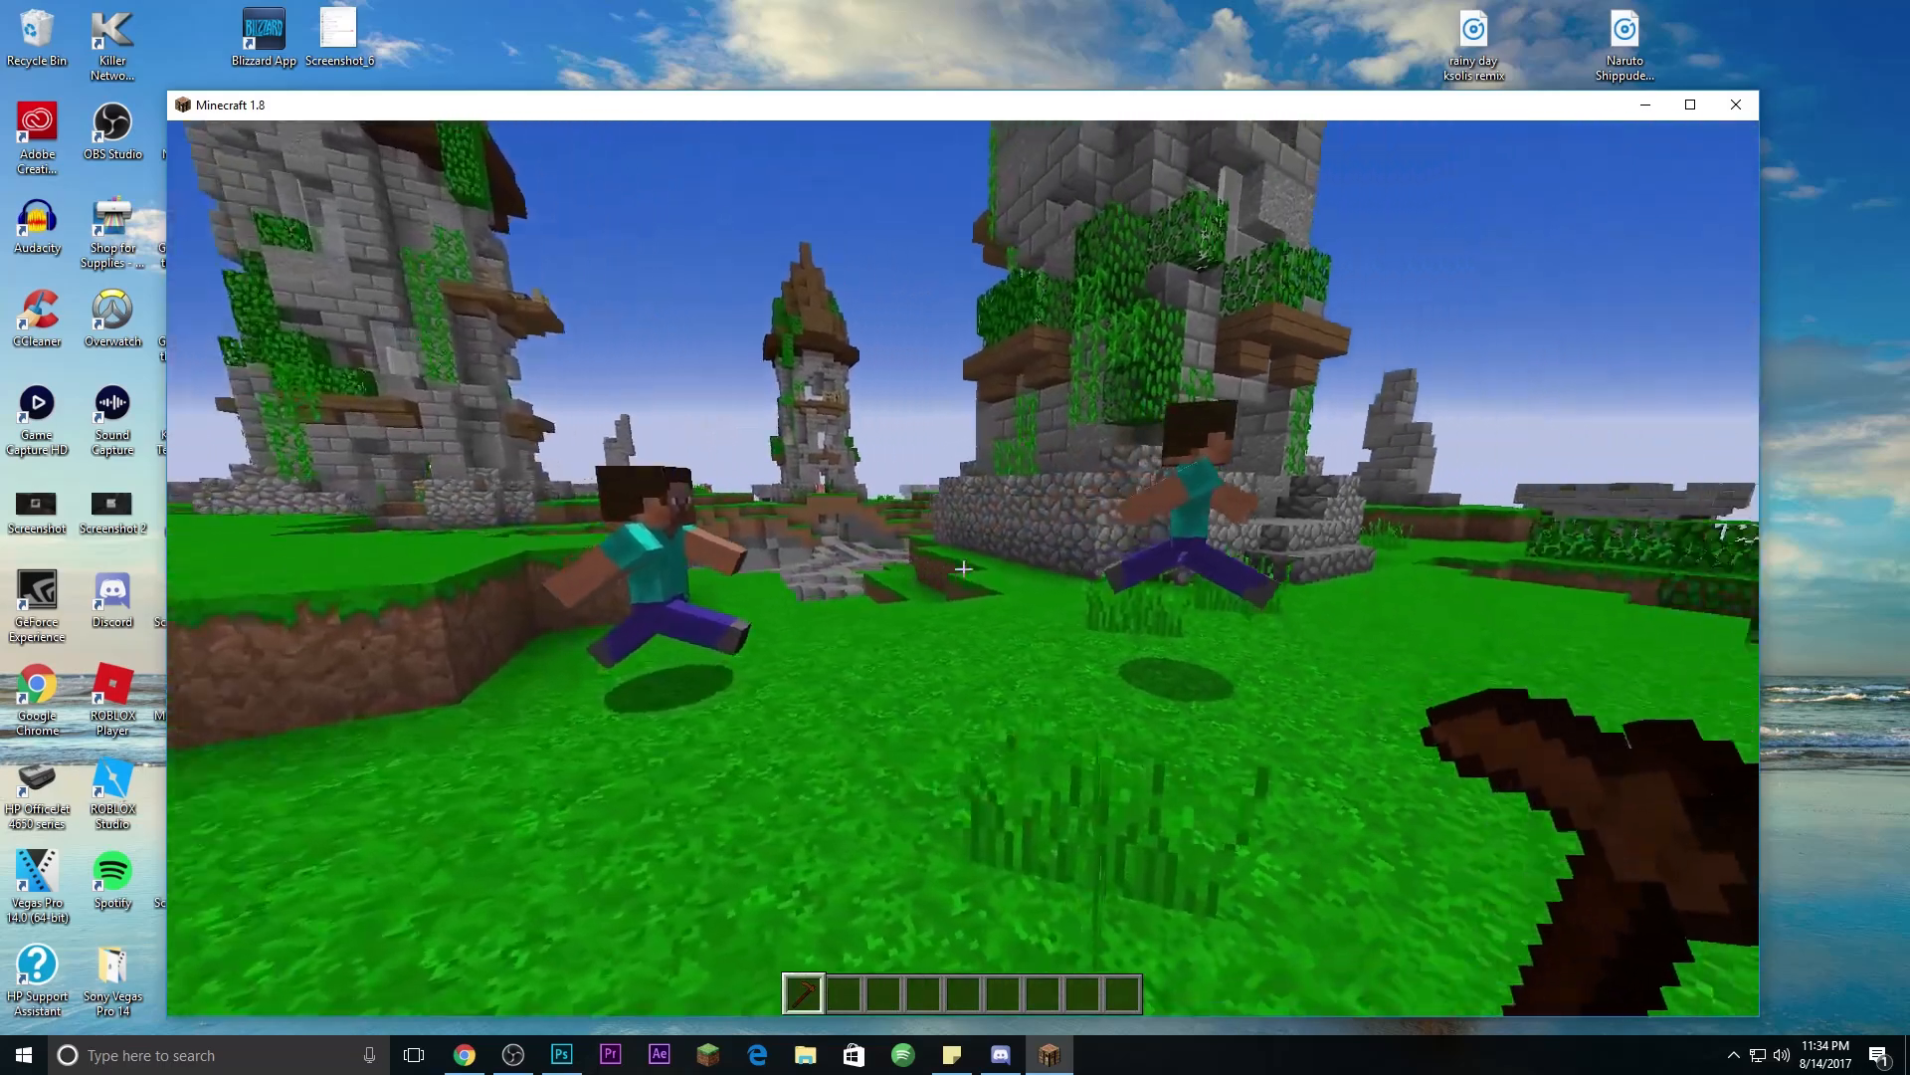
{"action": "key", "text": "d"}
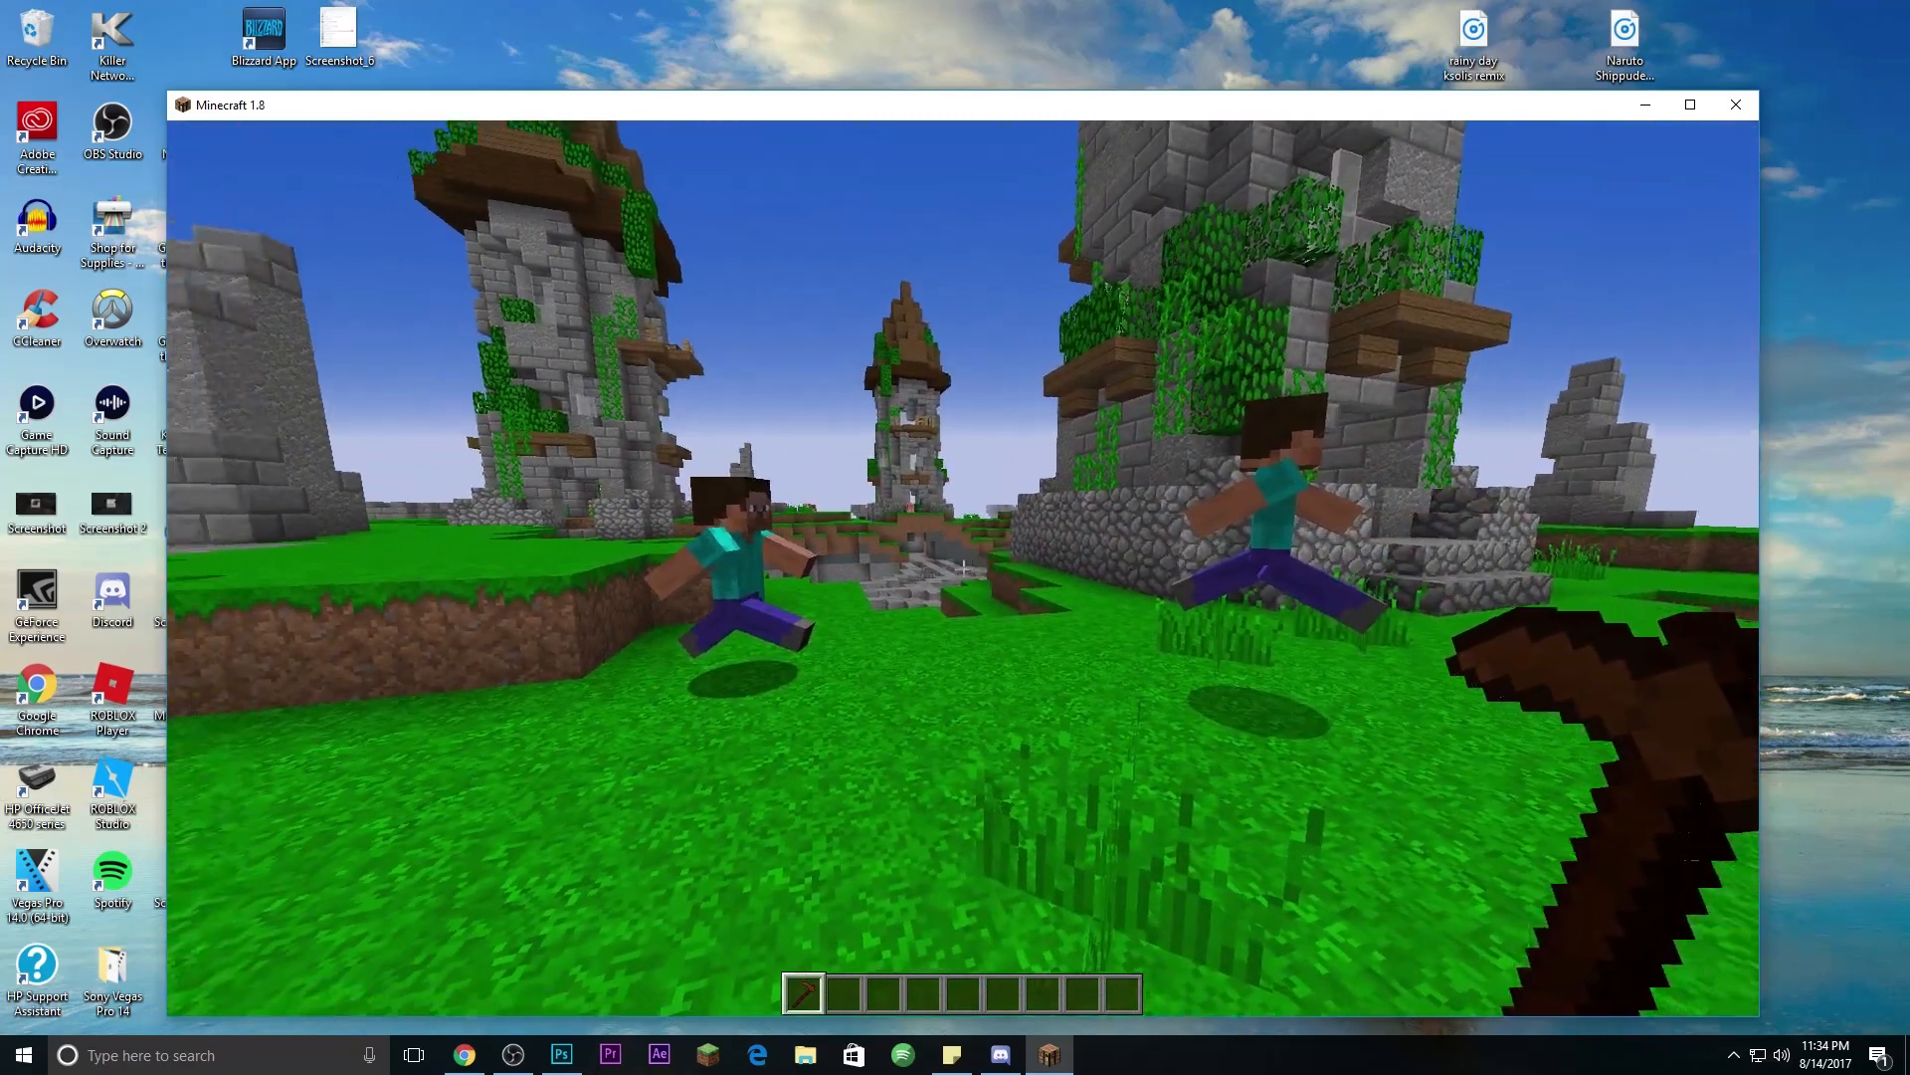
{"action": "key", "text": "a"}
{"action": "key", "text": "2"}
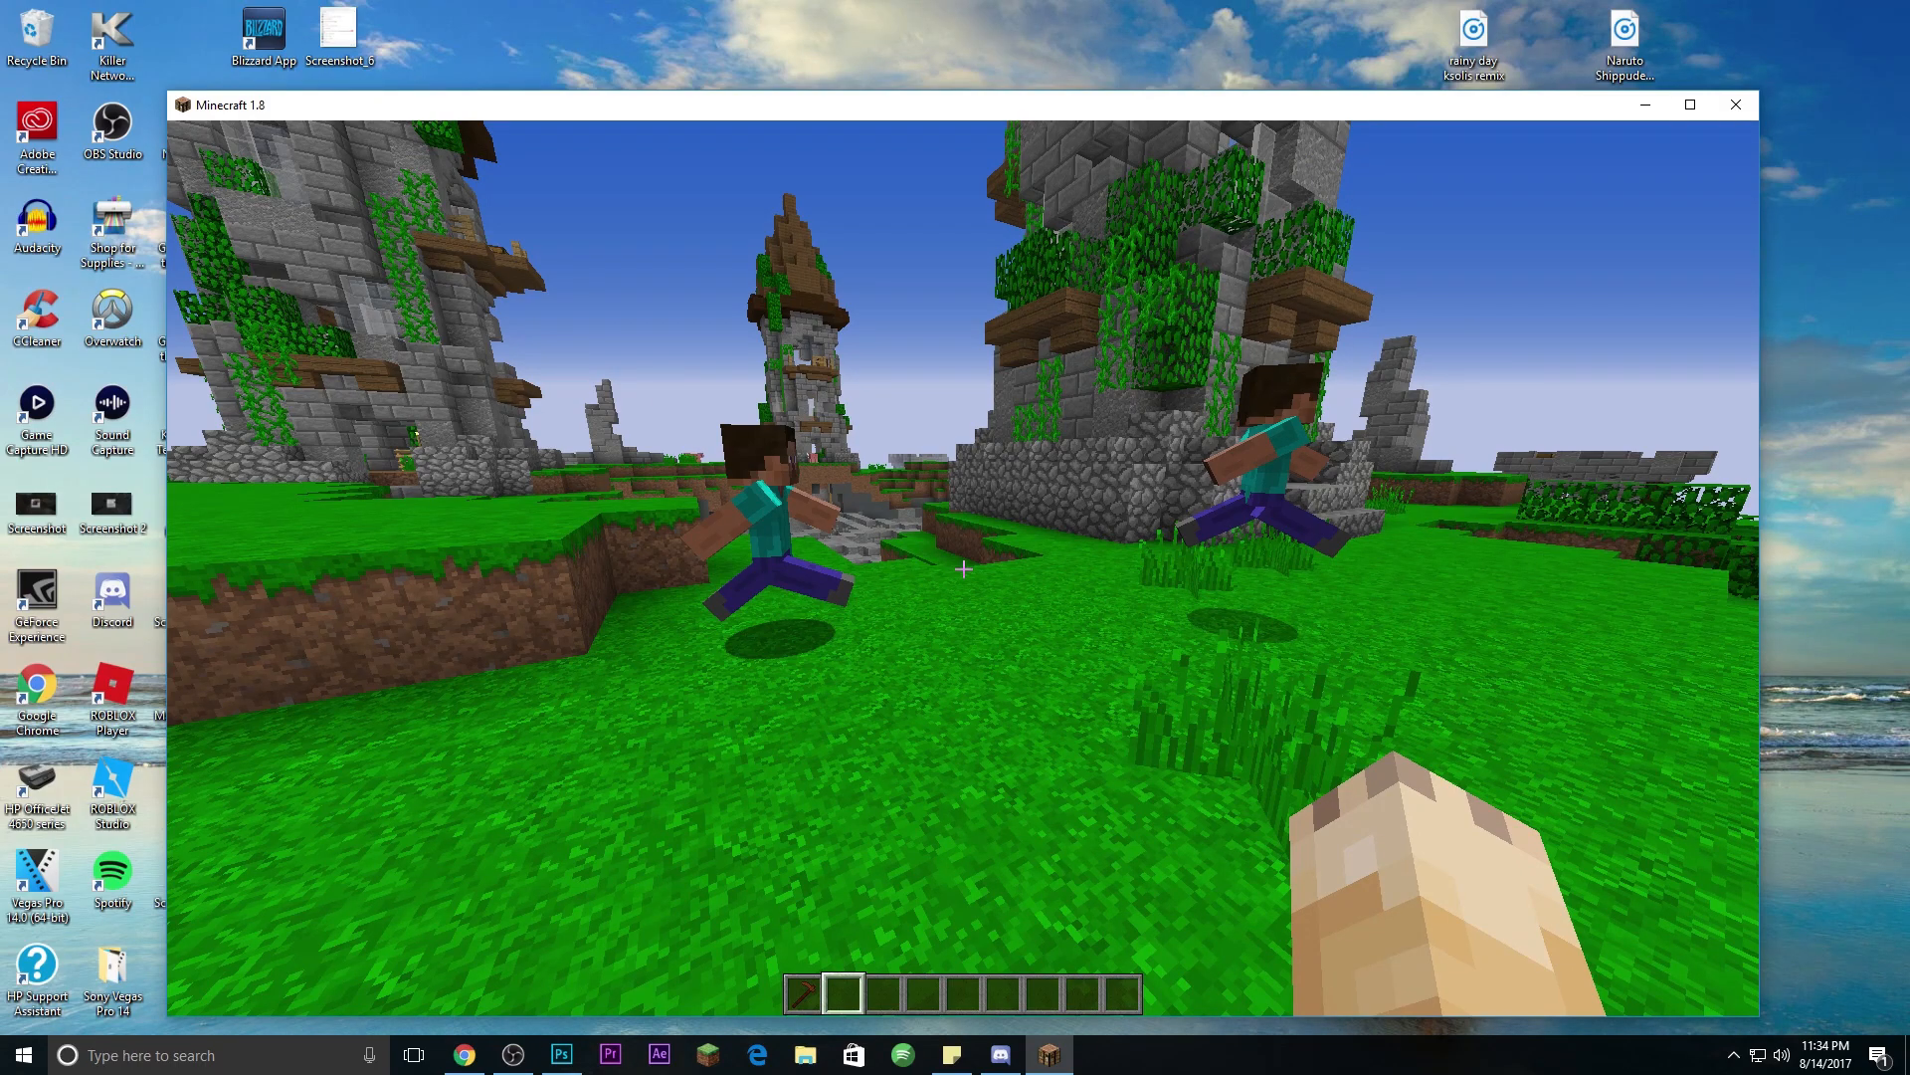
{"action": "key", "text": "e"}
{"action": "left_click", "coordinate": [787, 352]}
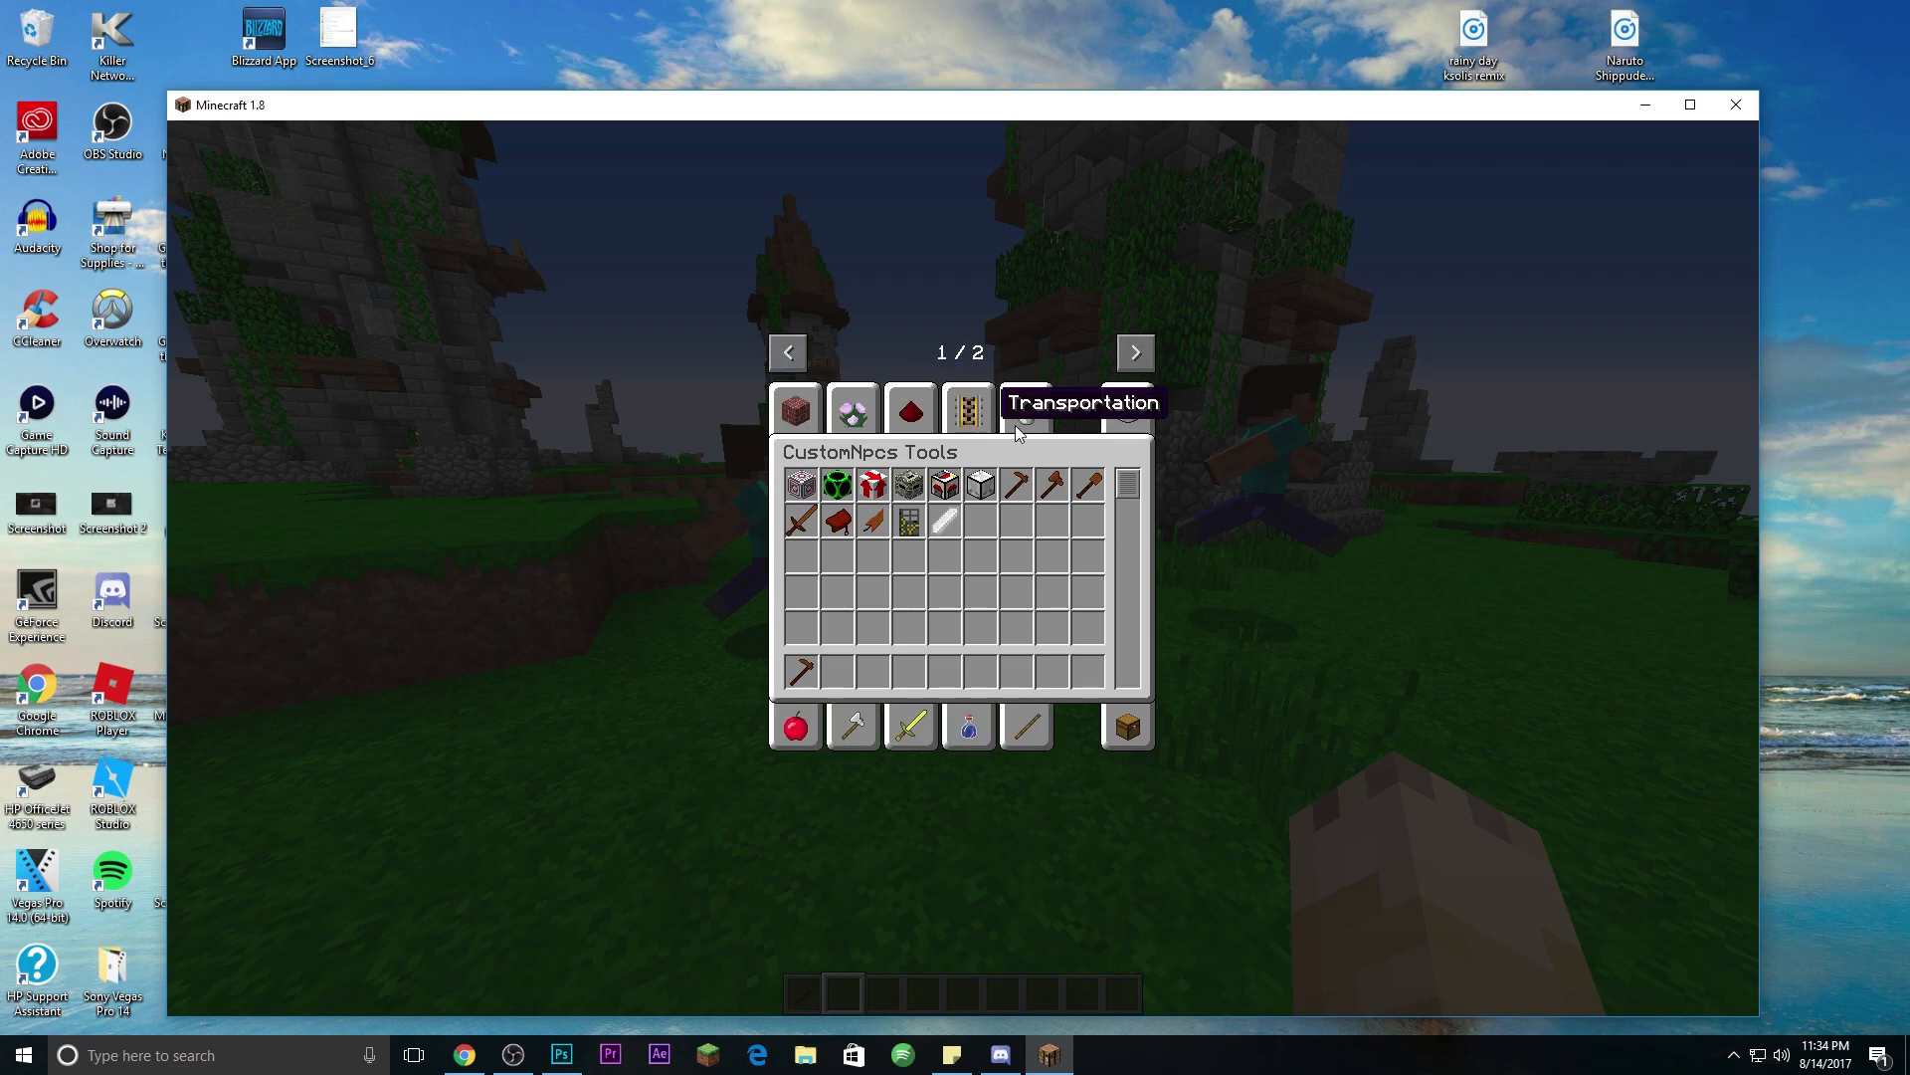
{"action": "left_click", "coordinate": [1129, 410]}
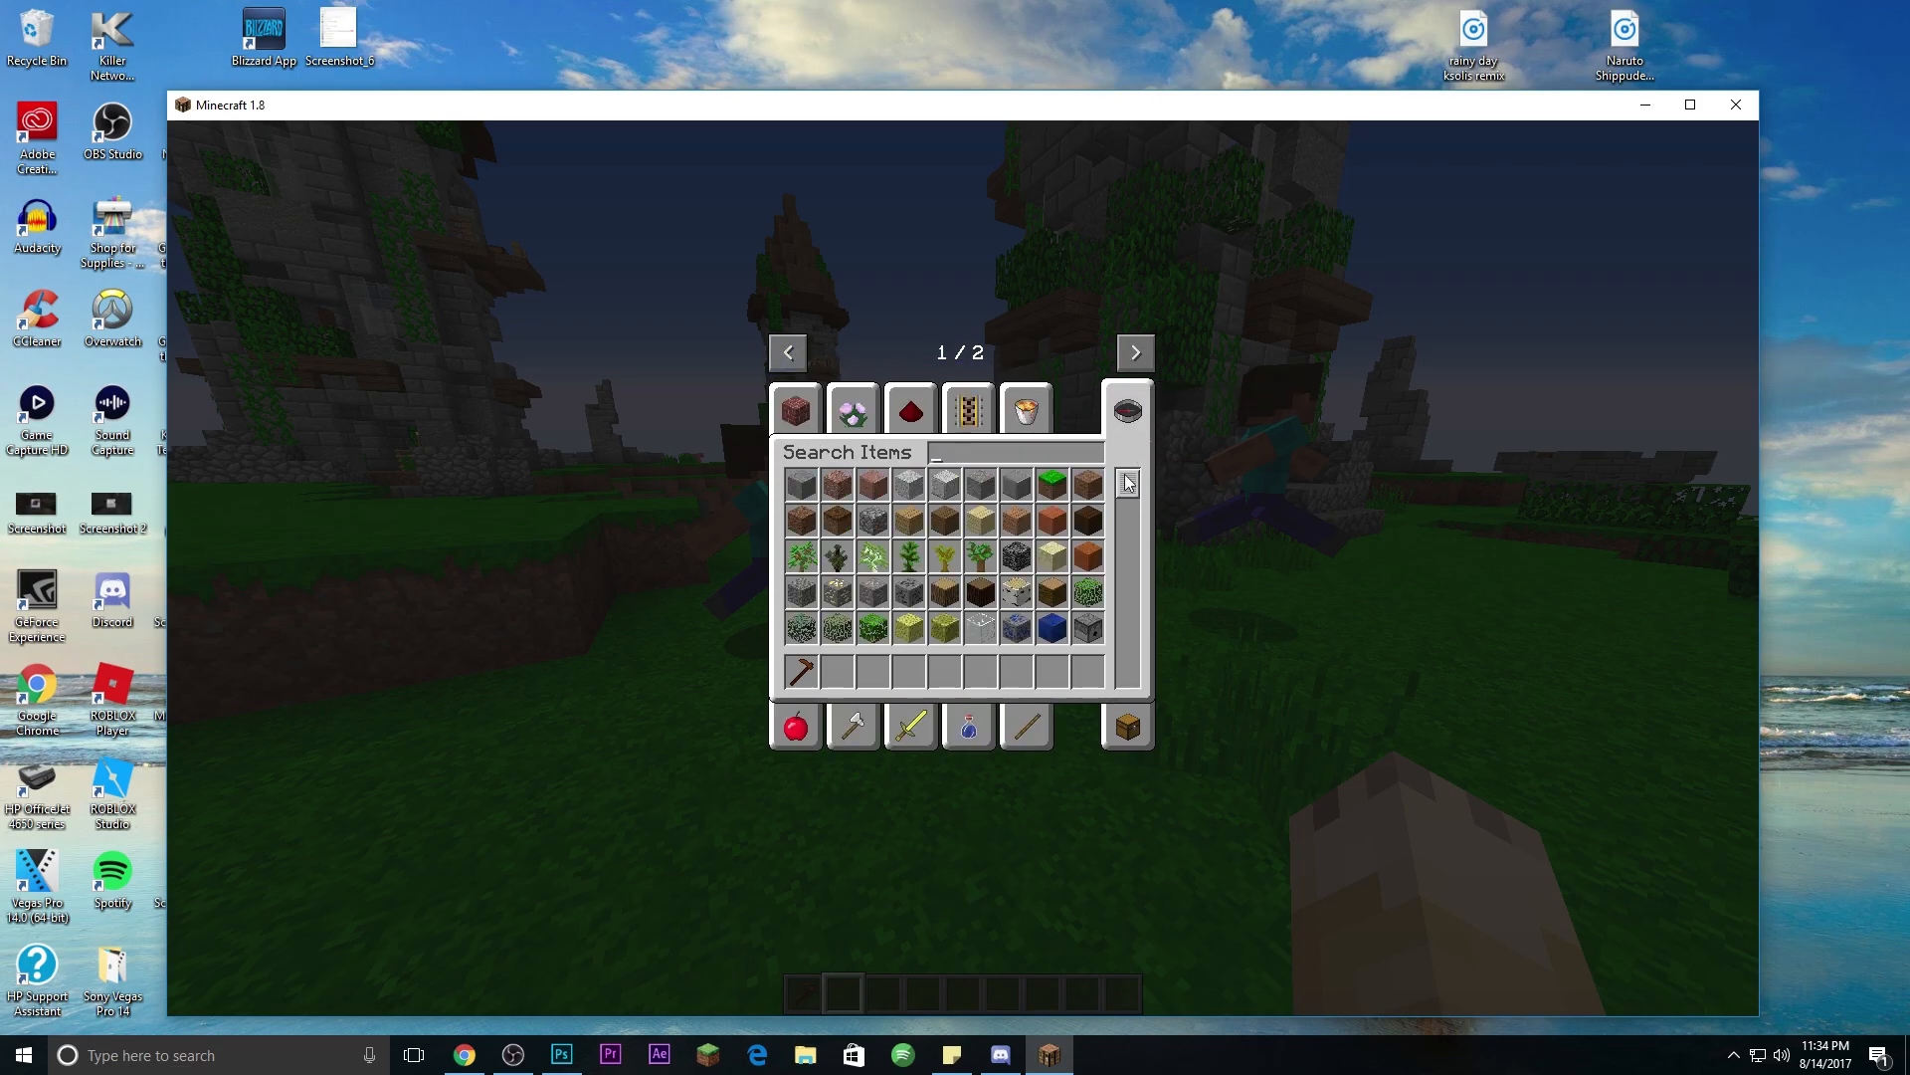
{"action": "key", "text": "e"}
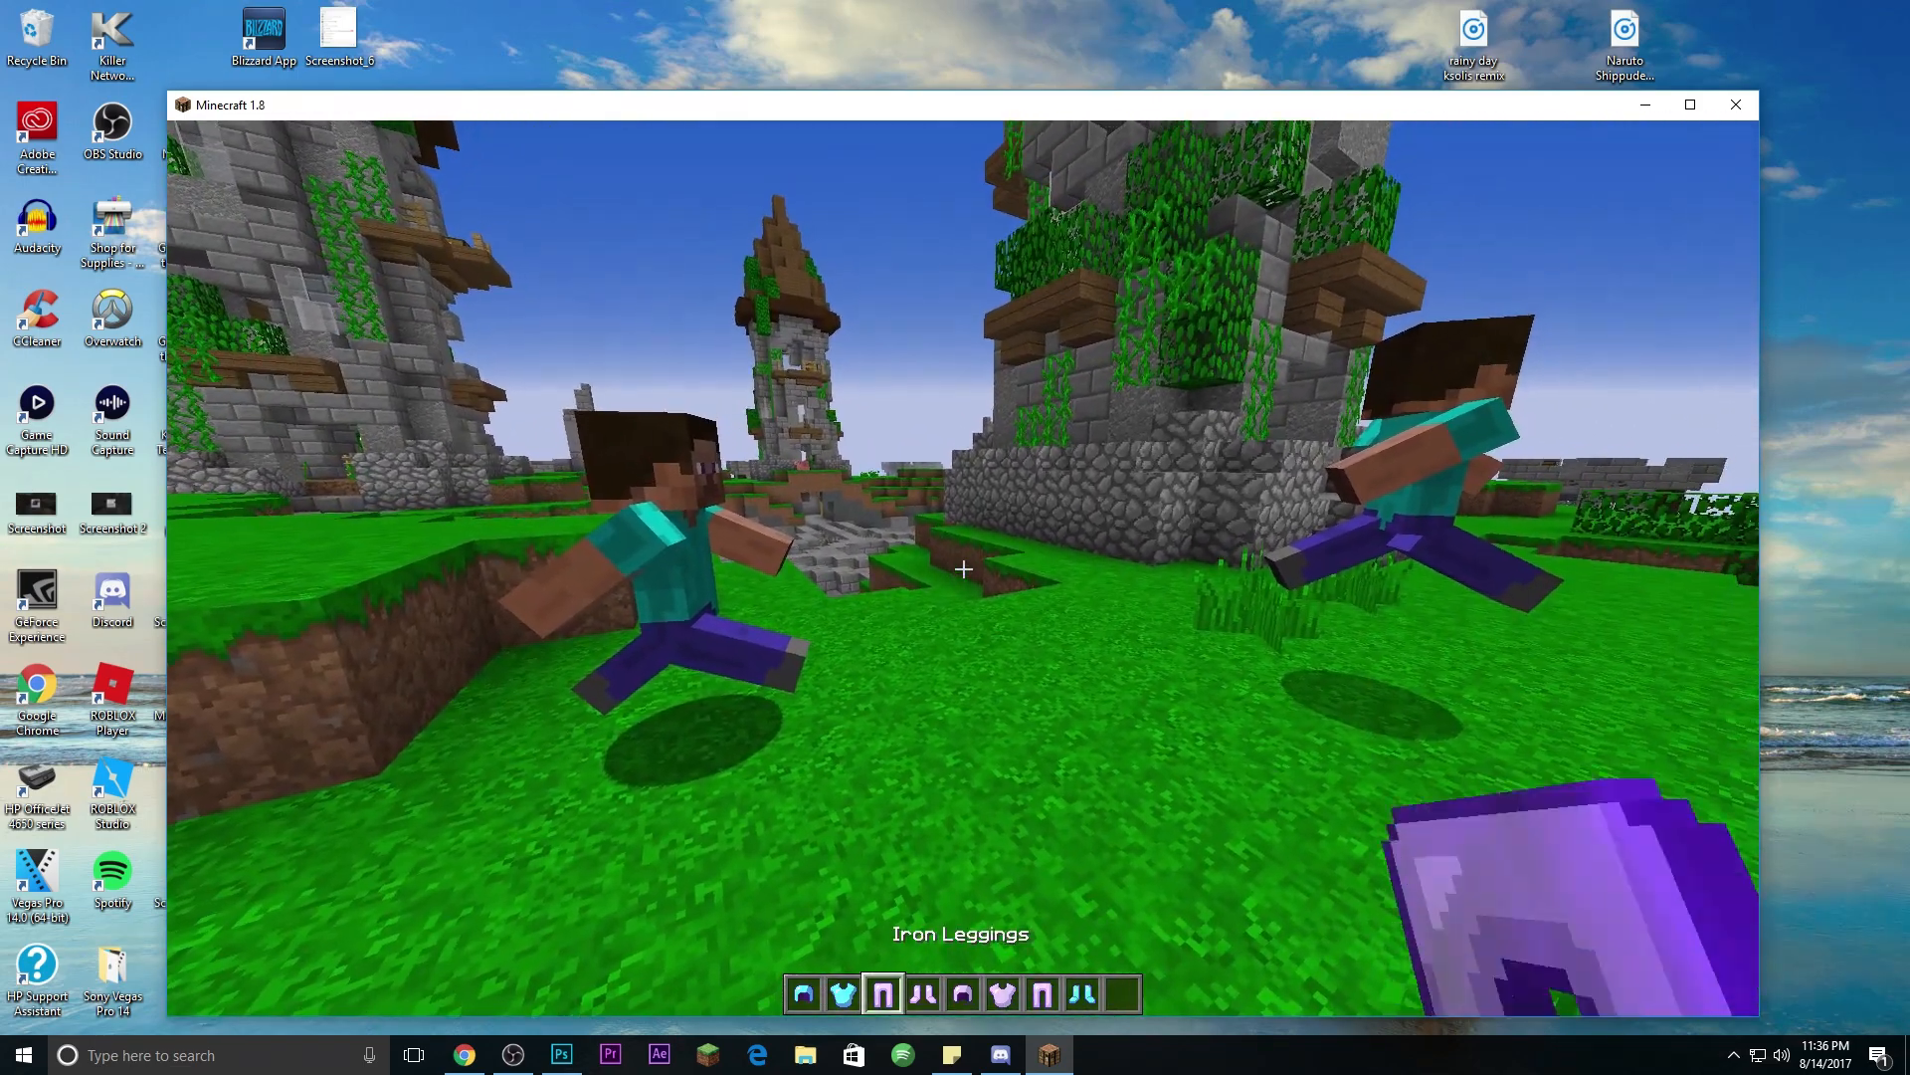
Step: Approach the NPC by the grass ledge and put the Npc Wand in the last hotbar slot
{"action": "scroll", "coordinate": [963, 568], "scroll_direction": "up", "scroll_amount": 5}
{"action": "key", "text": "w"}
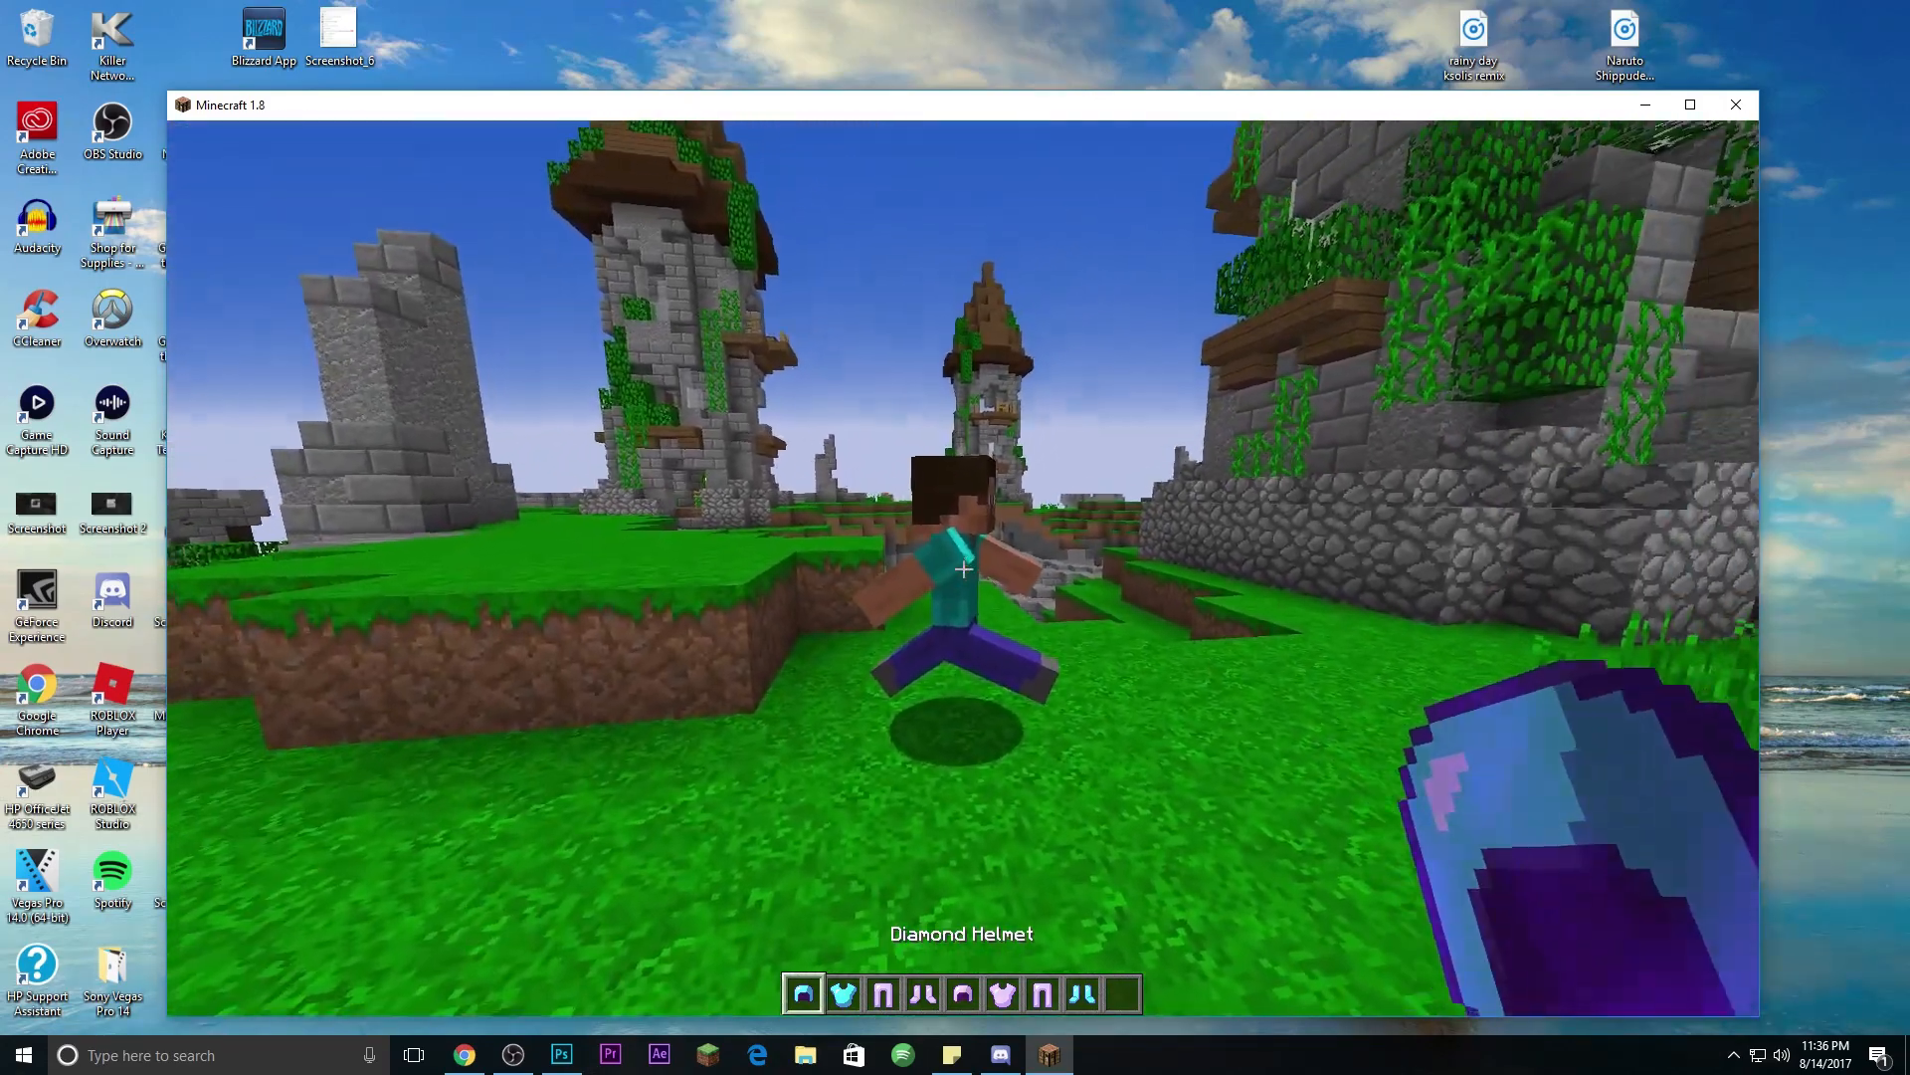
{"action": "key", "text": "w"}
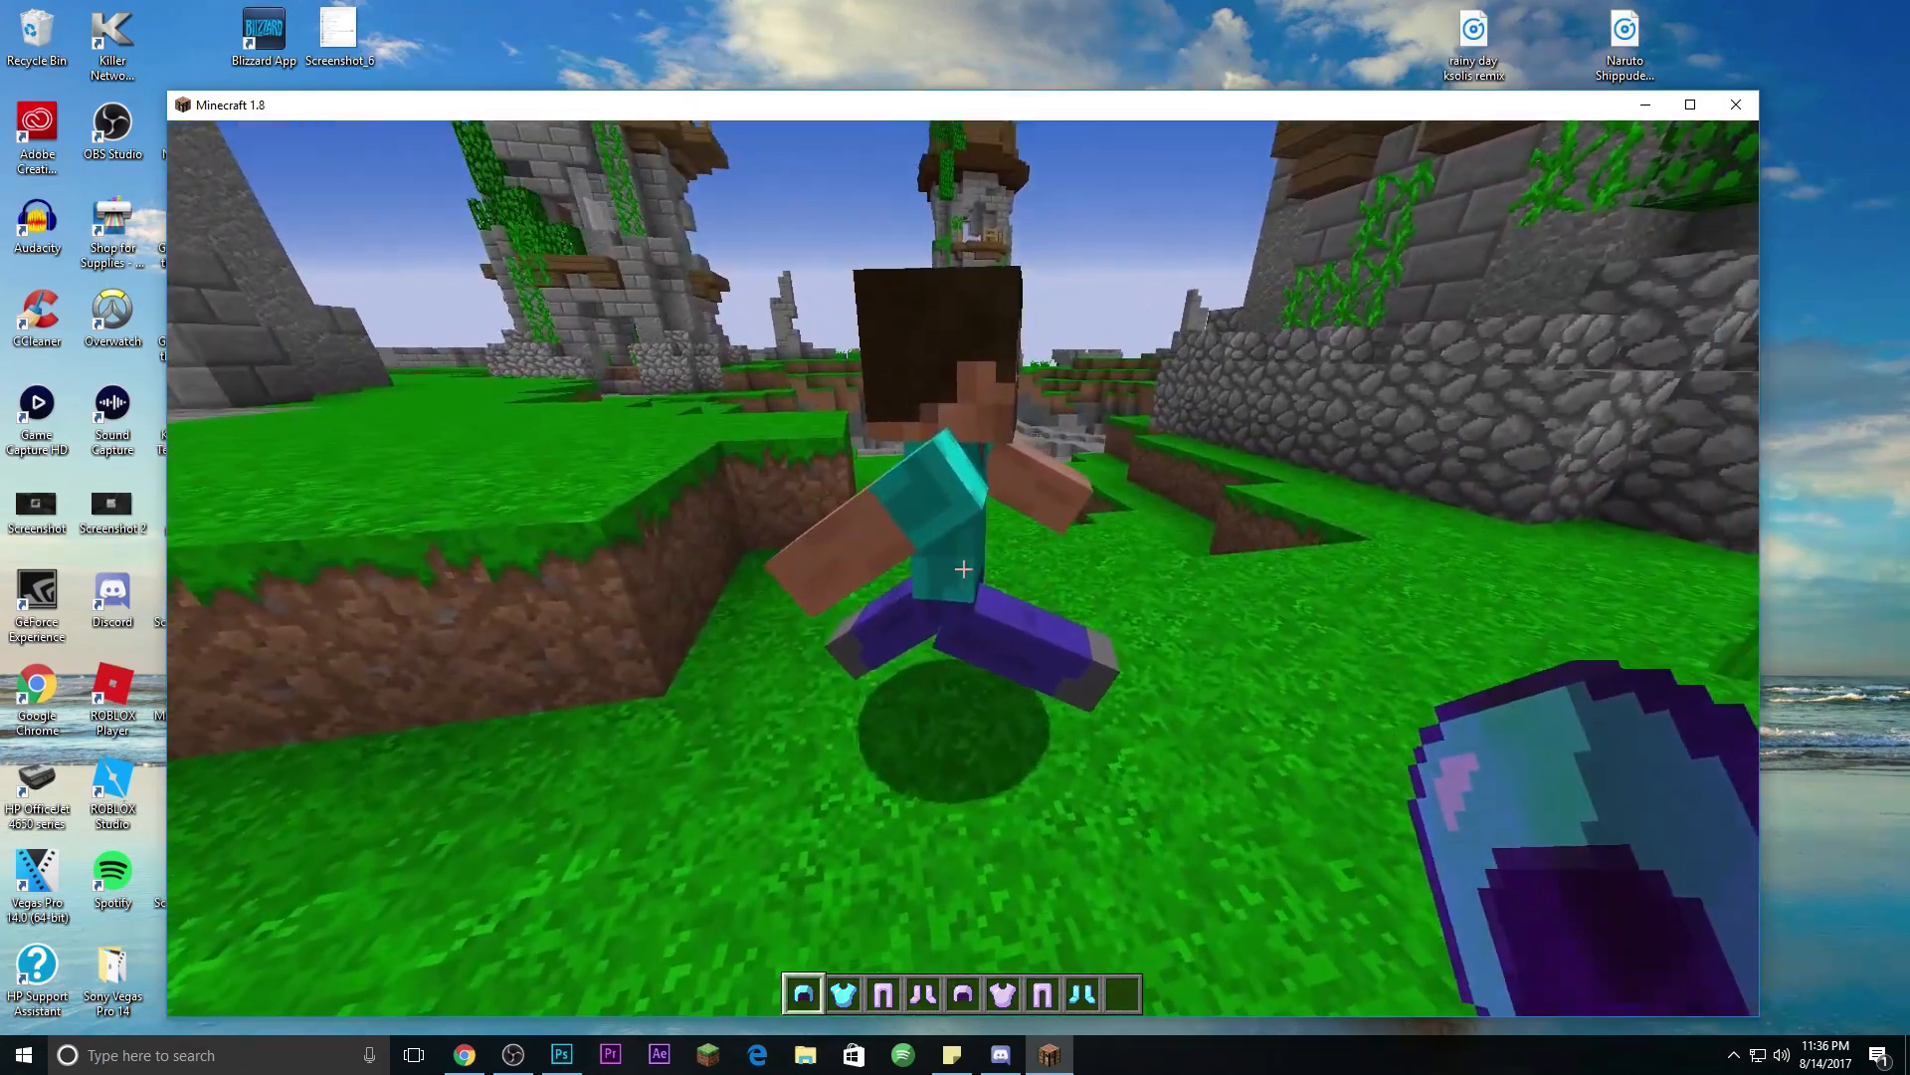
{"action": "scroll", "coordinate": [963, 568], "scroll_direction": "down", "scroll_amount": 5}
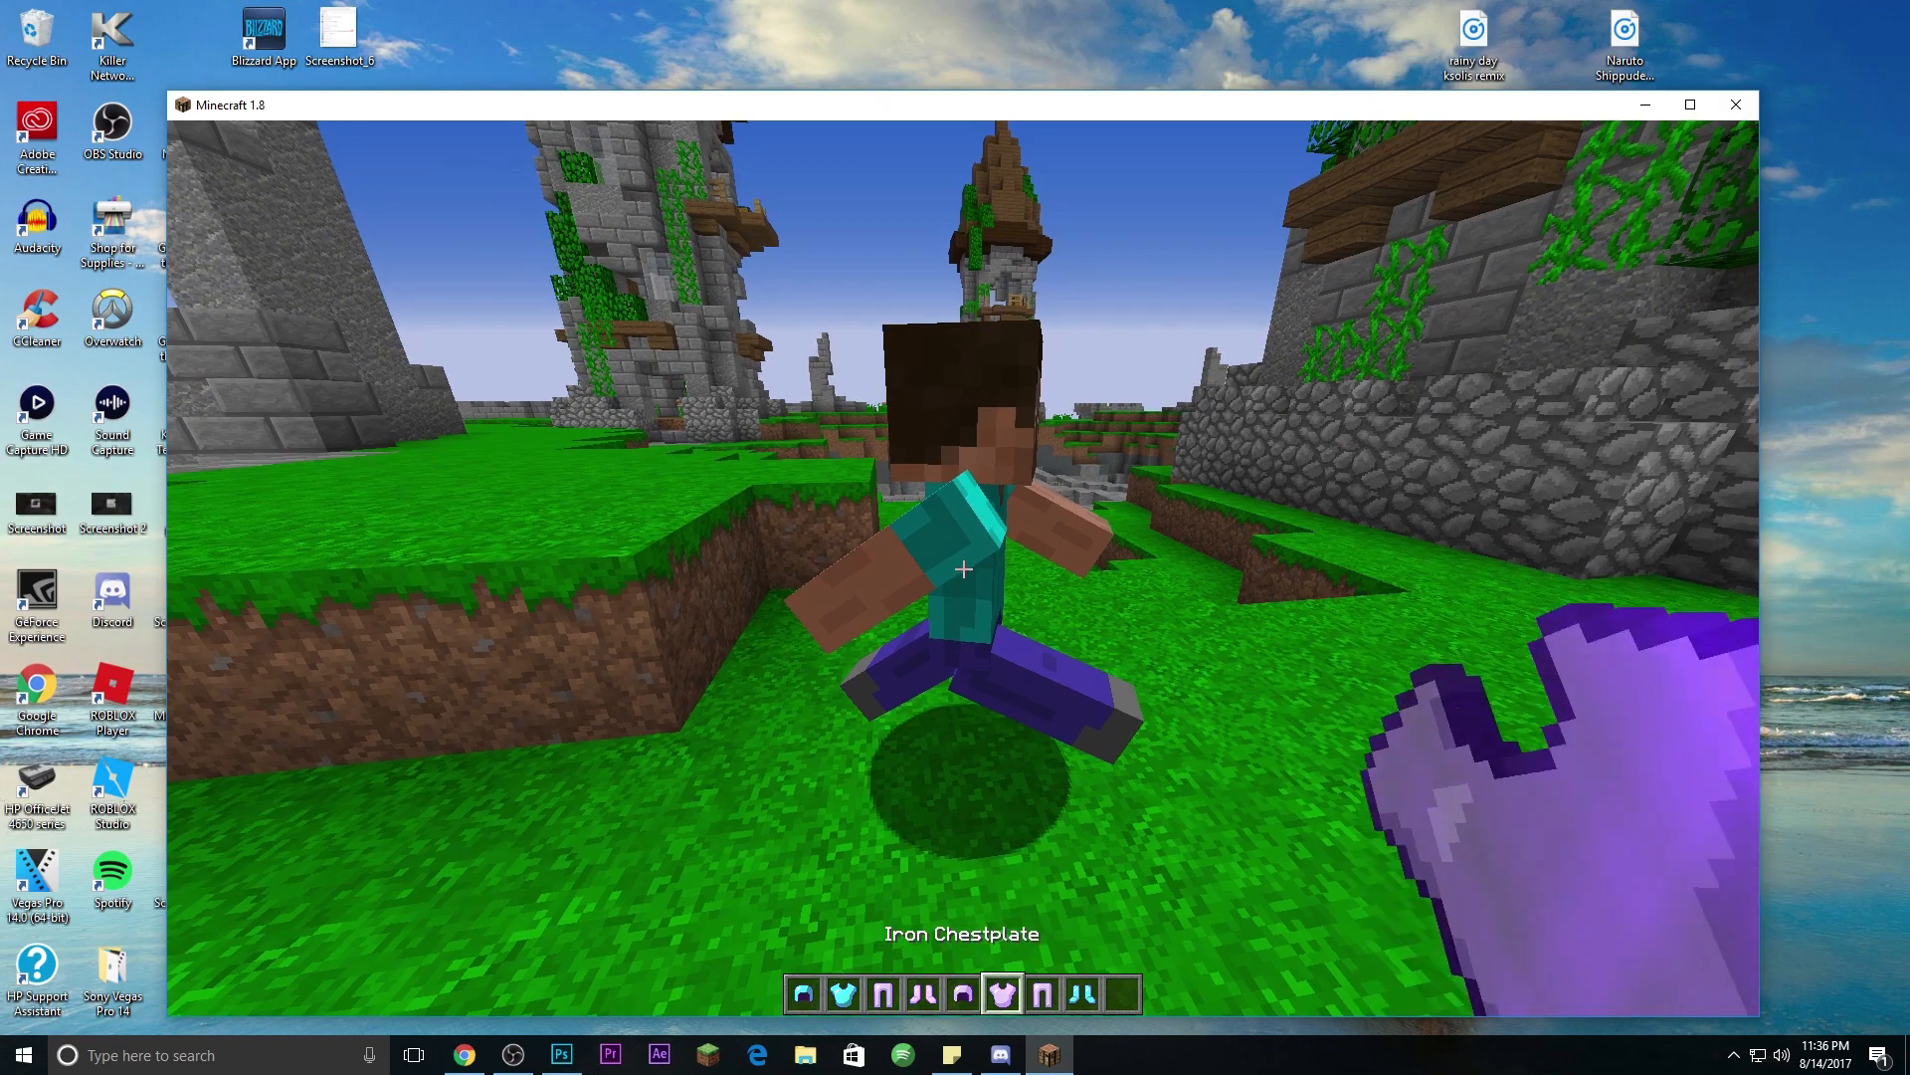
{"action": "key", "text": "e"}
{"action": "left_click", "coordinate": [1088, 670]}
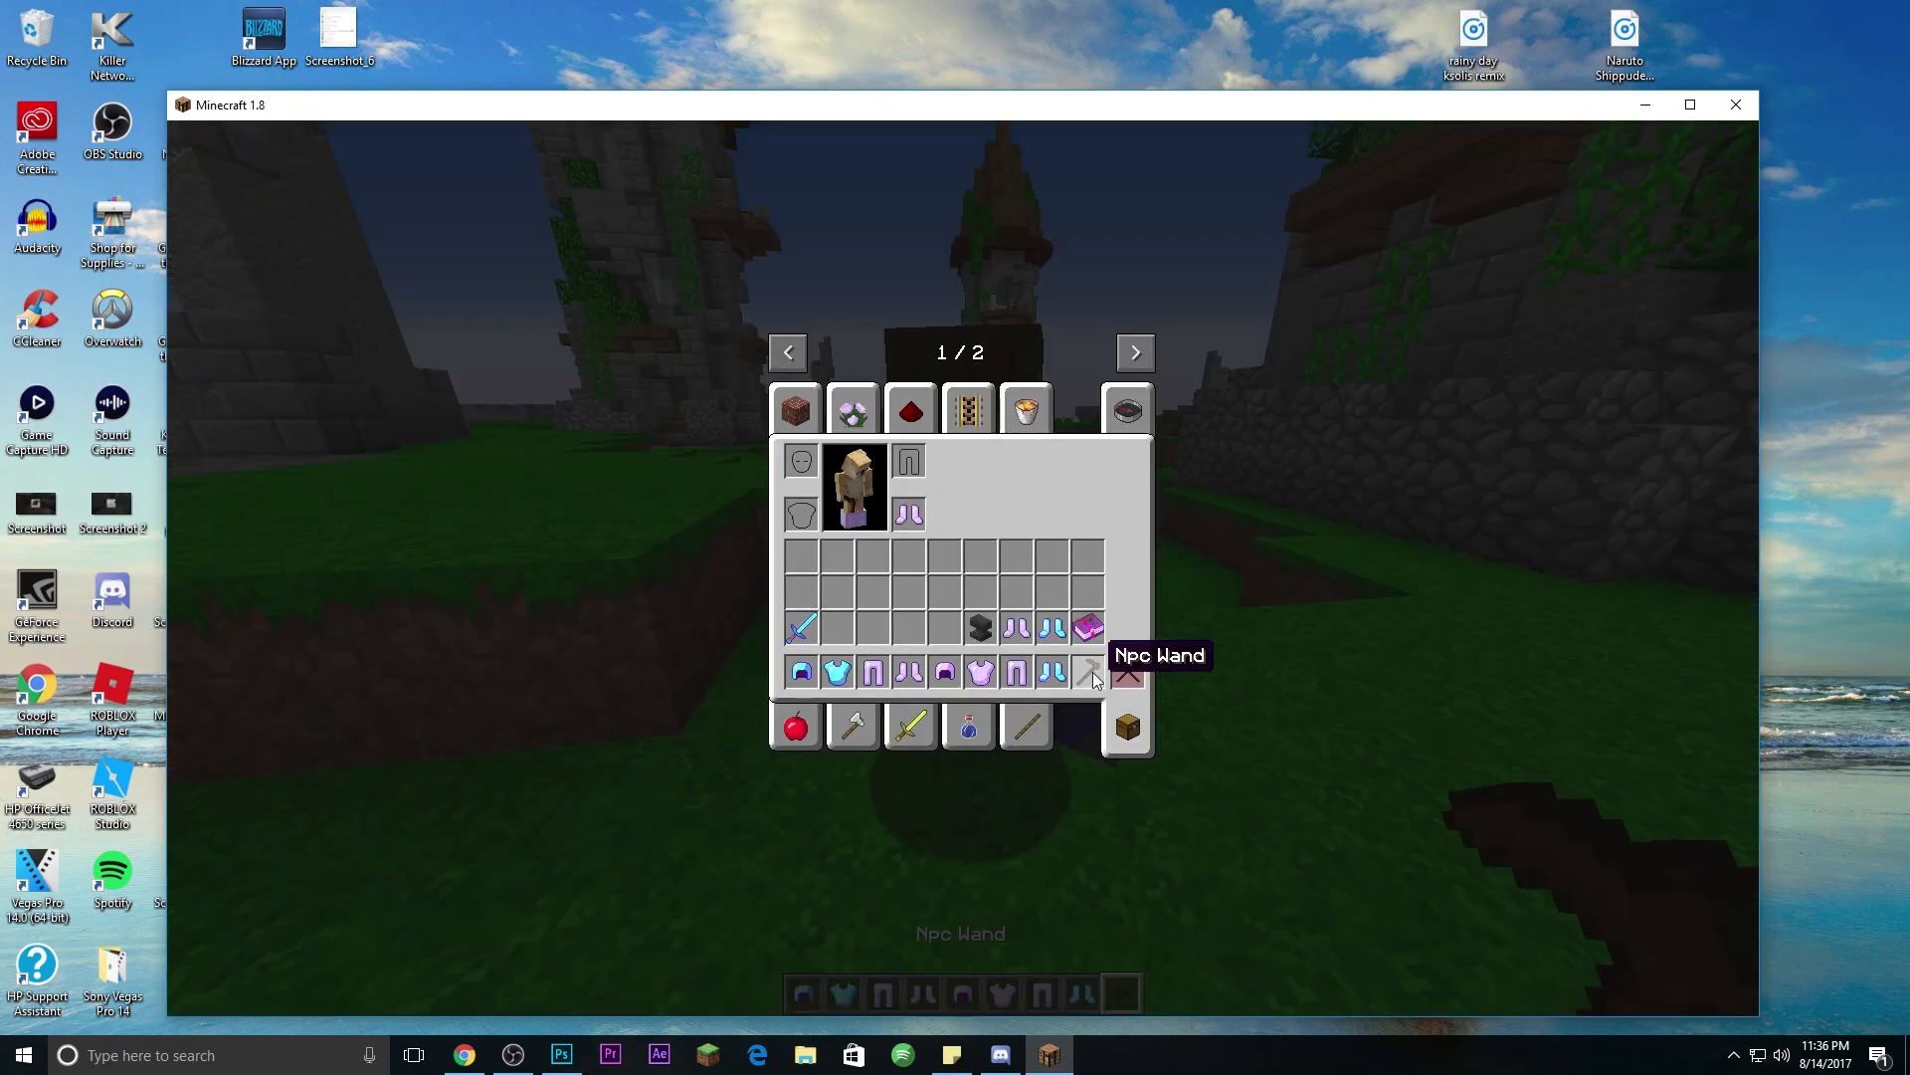
{"action": "key", "text": "e"}
Step: Equip the NPC by the ledge with a diamond helmet, diamond chestplate, iron leggings, diamond boots and a diamond sword
{"action": "right_click", "coordinate": [963, 569]}
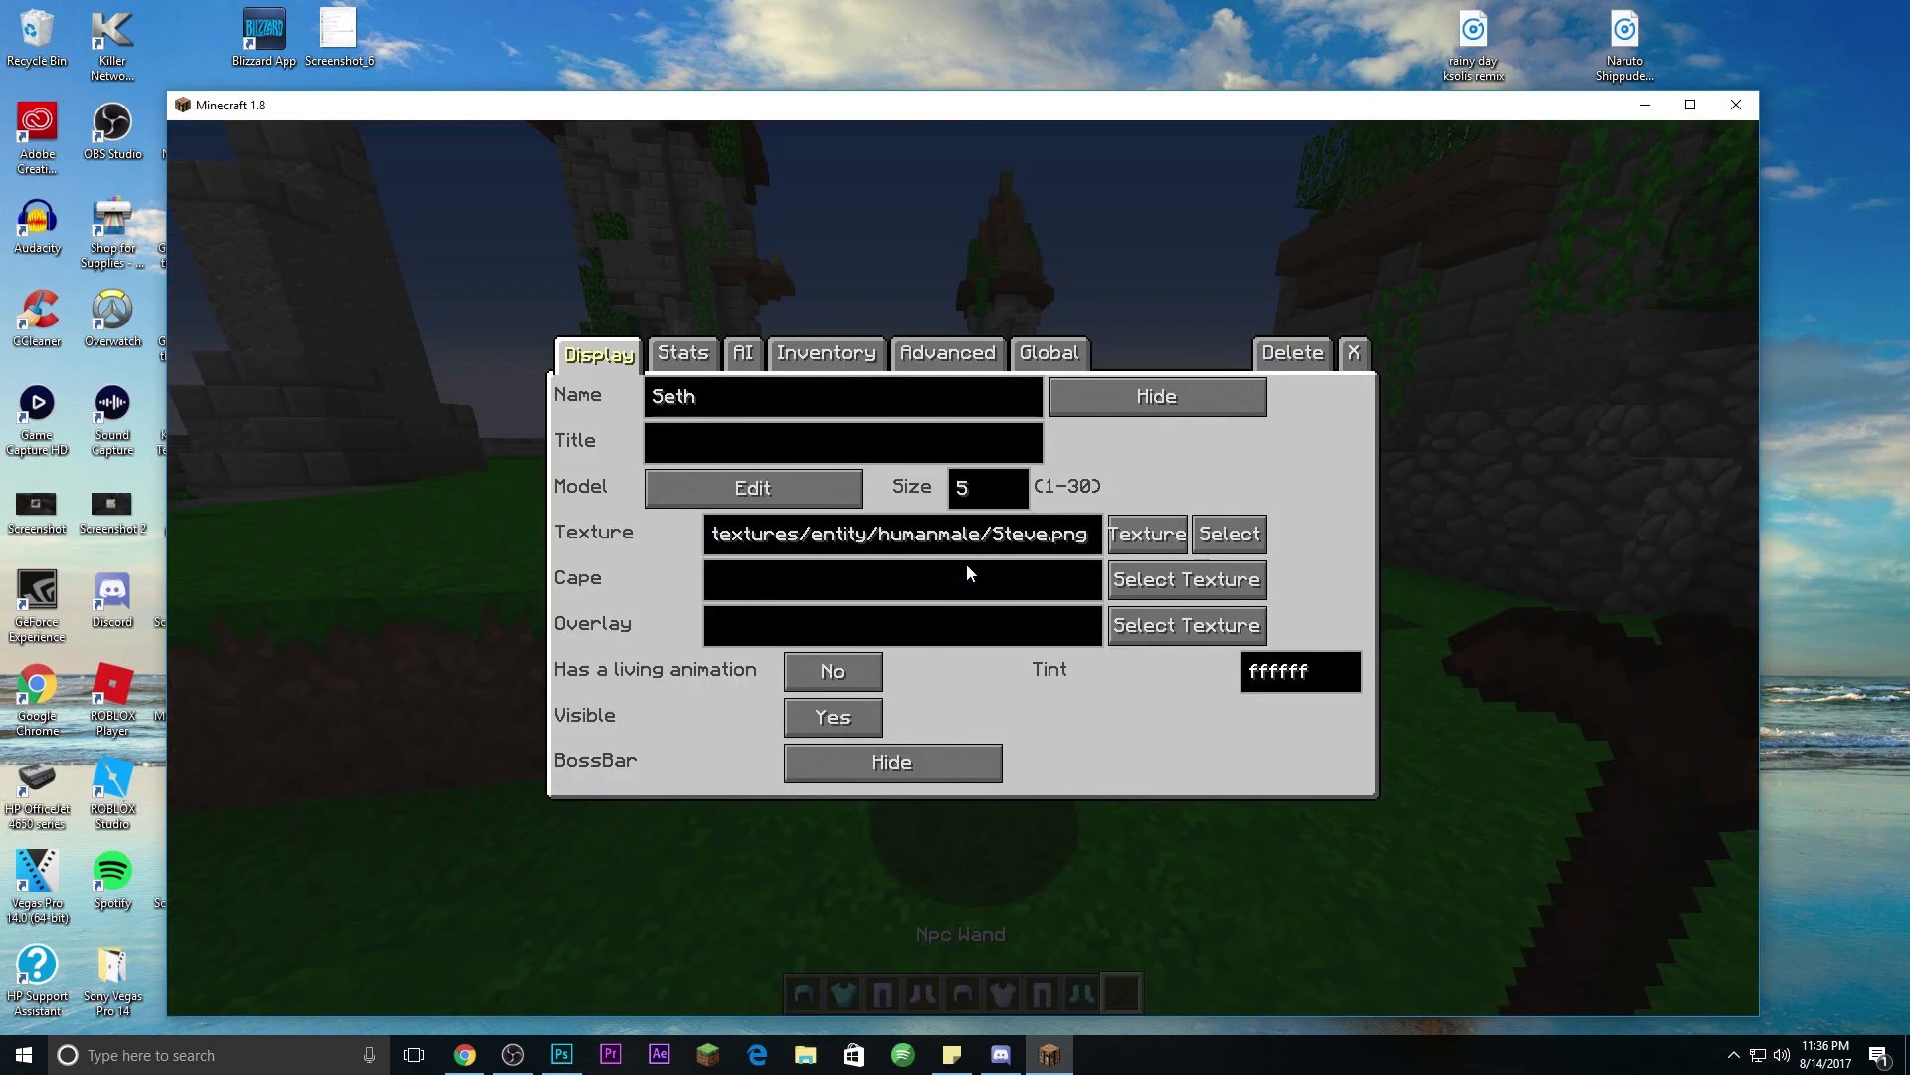
{"action": "left_click", "coordinate": [955, 363]}
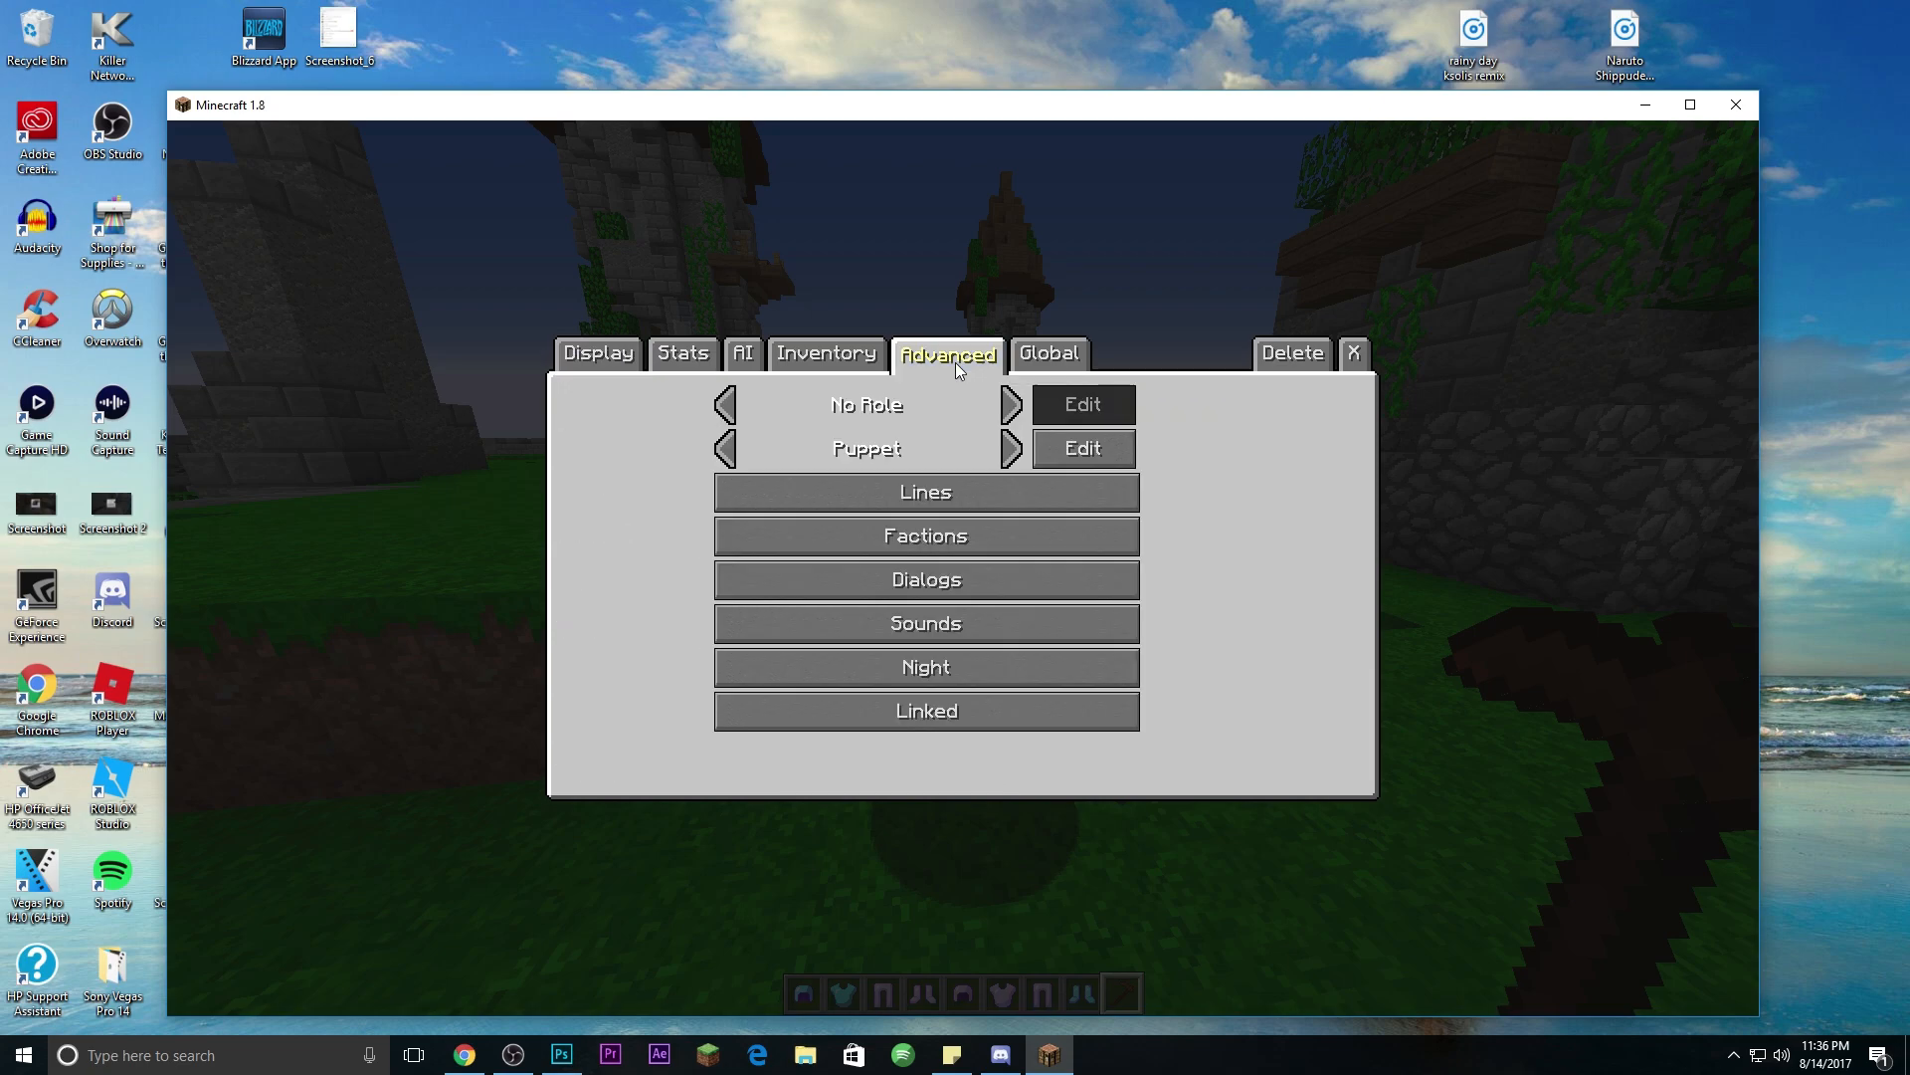
{"action": "left_click", "coordinate": [823, 360]}
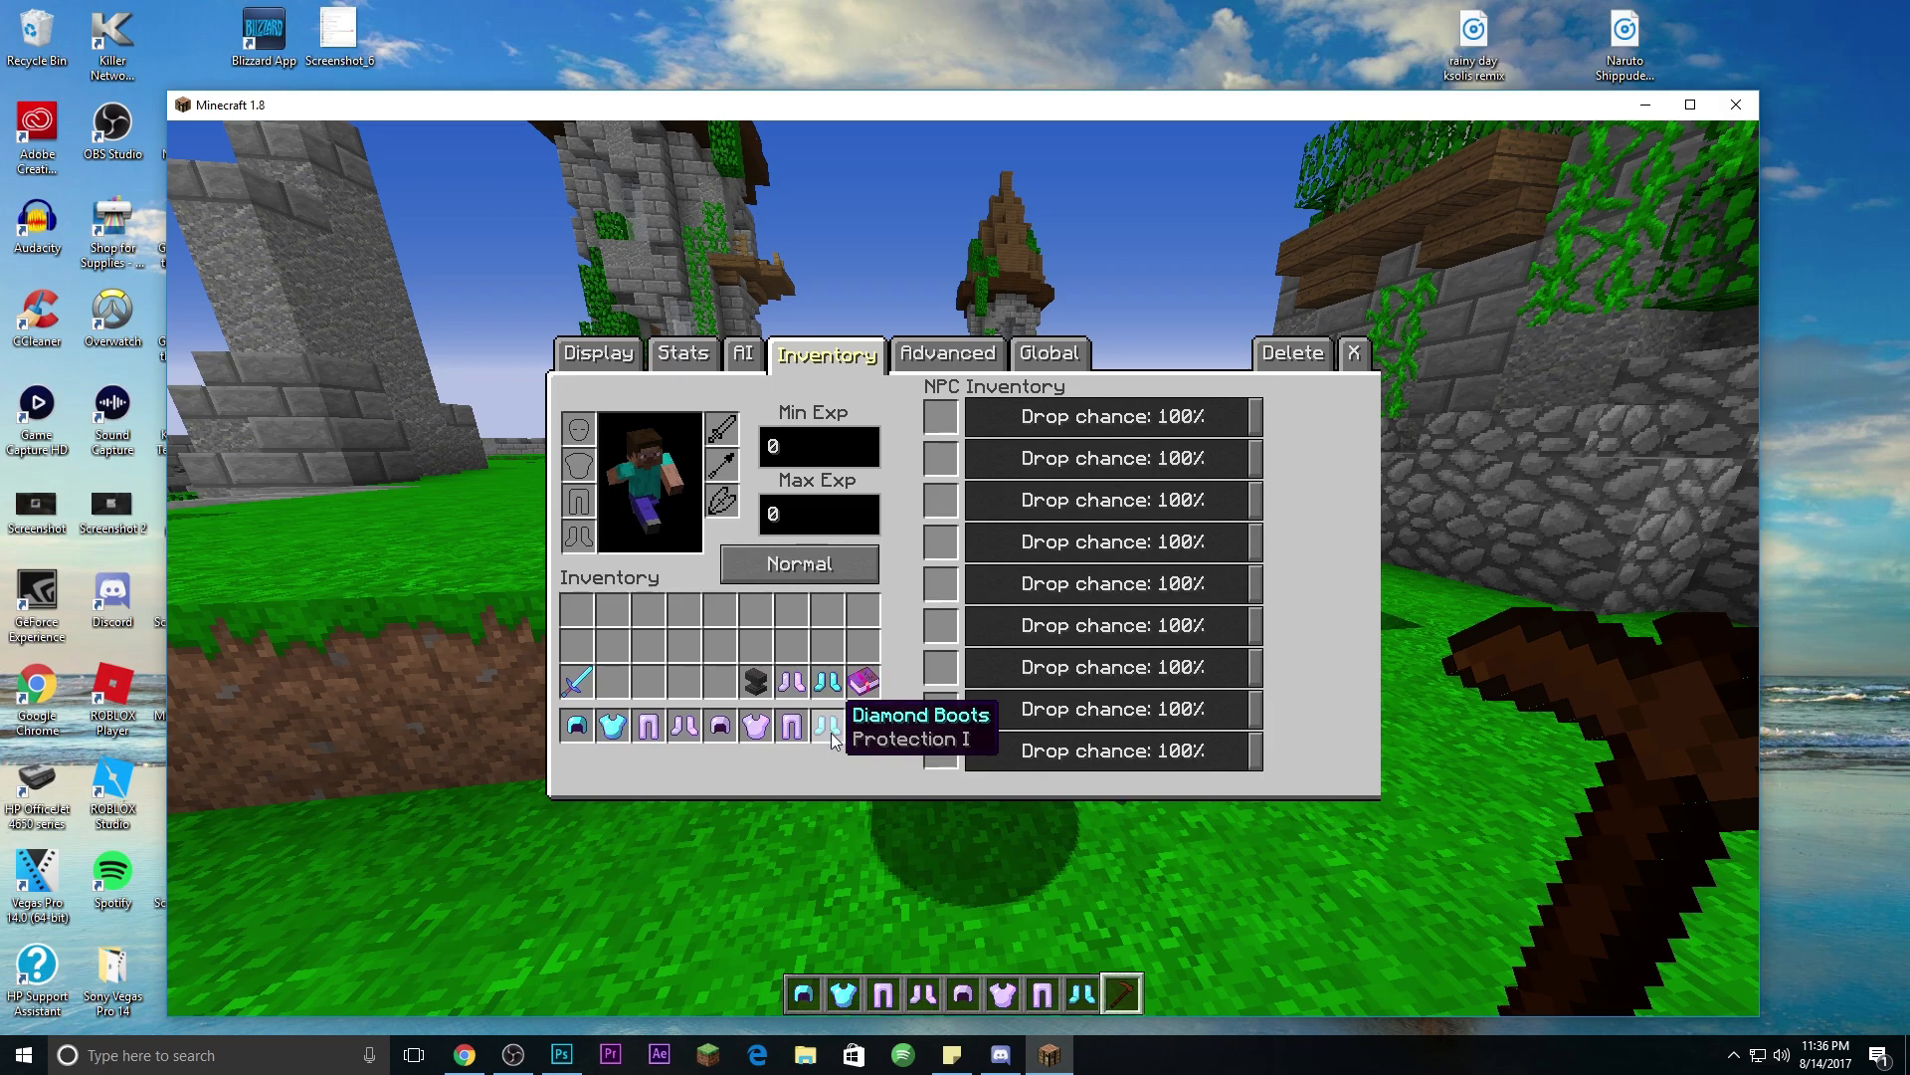
{"action": "left_click", "coordinate": [577, 725]}
{"action": "left_click", "coordinate": [581, 427]}
{"action": "left_click", "coordinate": [648, 725]}
{"action": "left_click", "coordinate": [827, 683]}
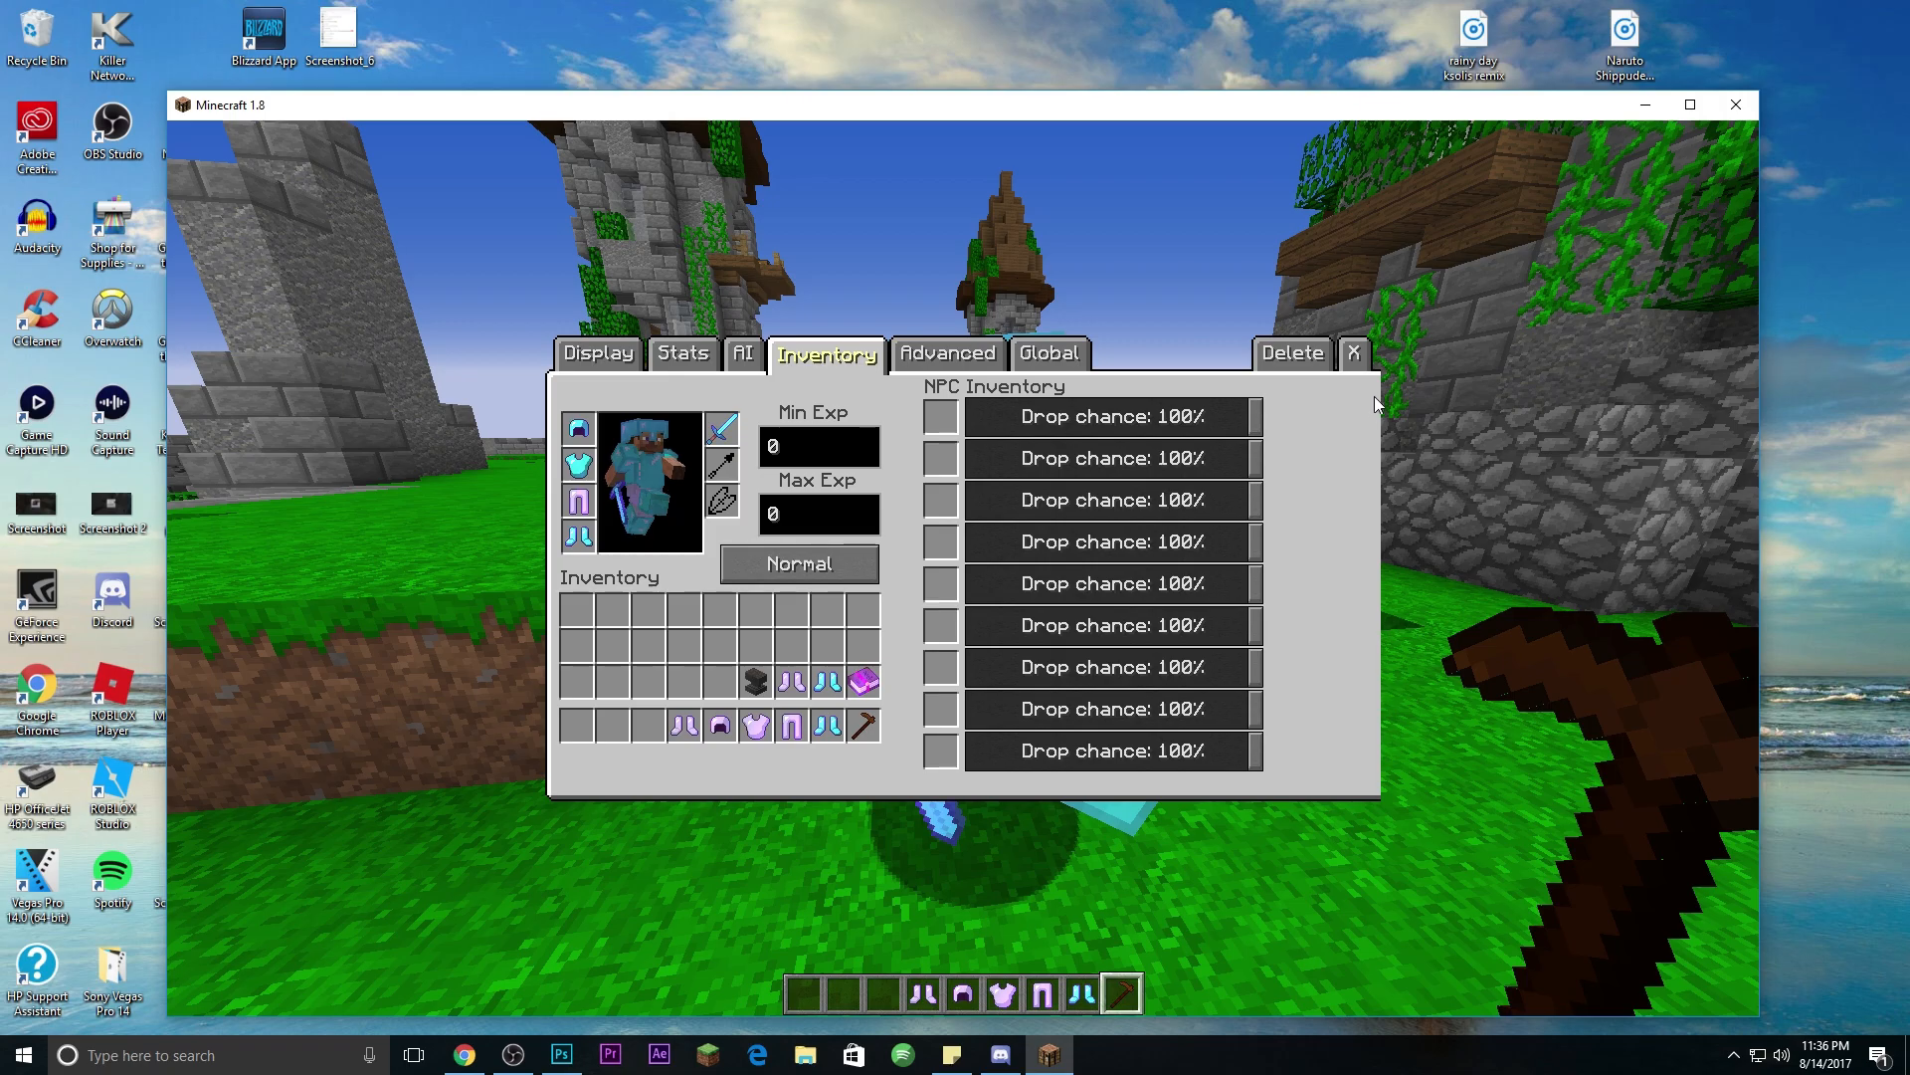
{"action": "left_click", "coordinate": [1353, 353]}
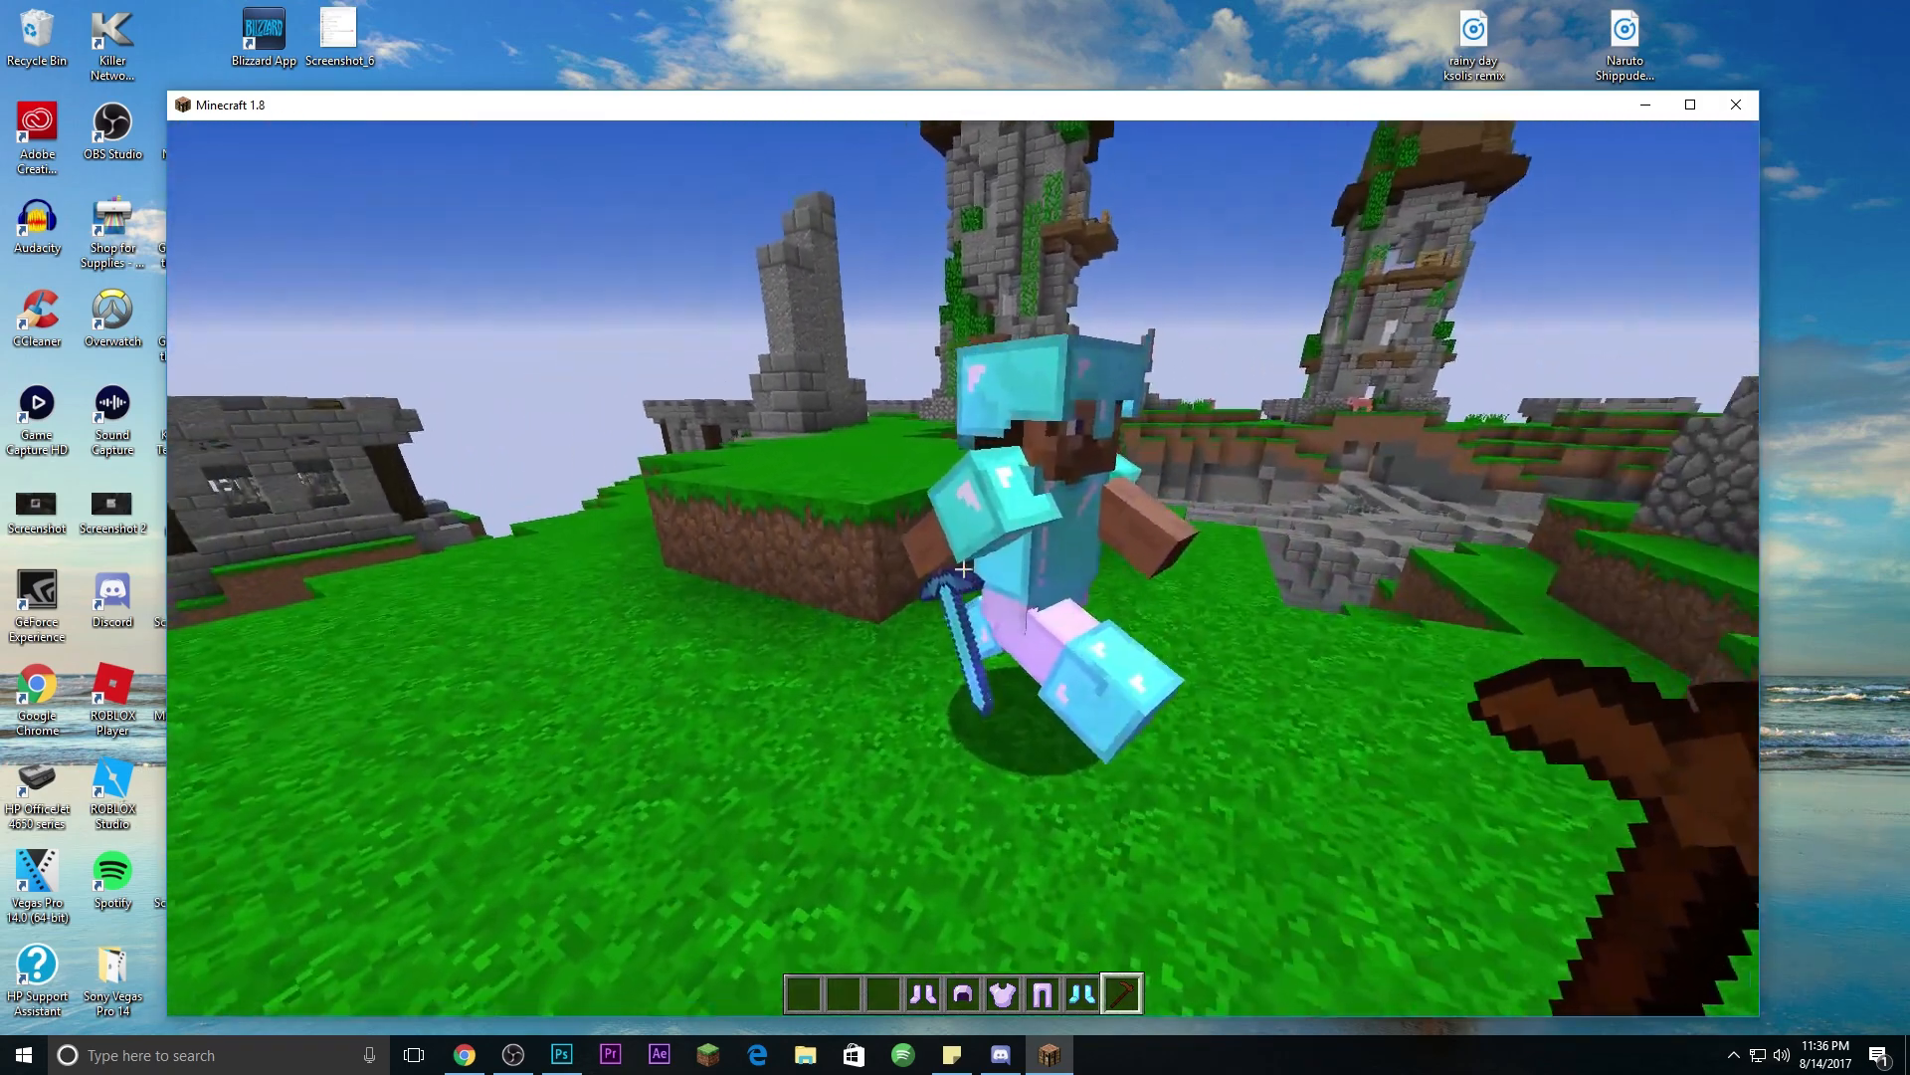
Step: Check the armored NPC's rotation in its movement settings and return to the game
{"action": "key", "text": "a"}
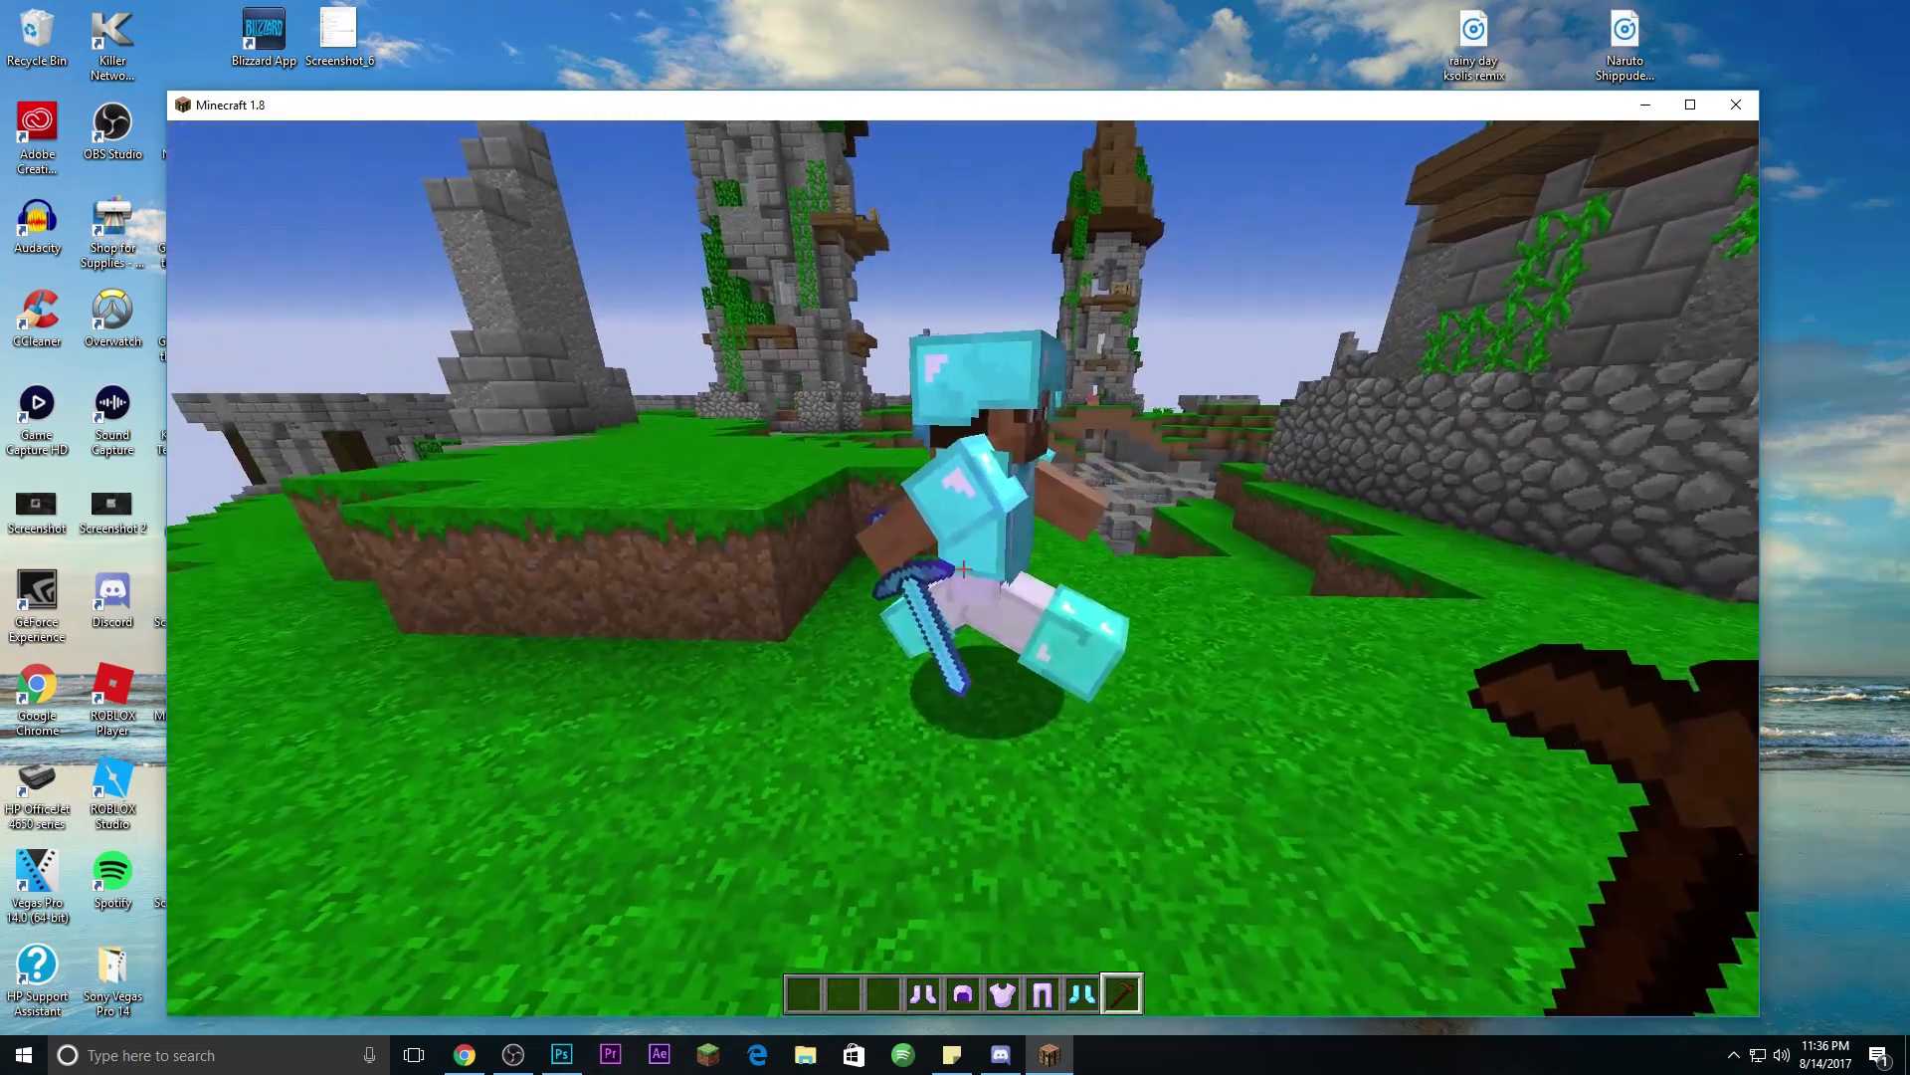
{"action": "right_click", "coordinate": [963, 569]}
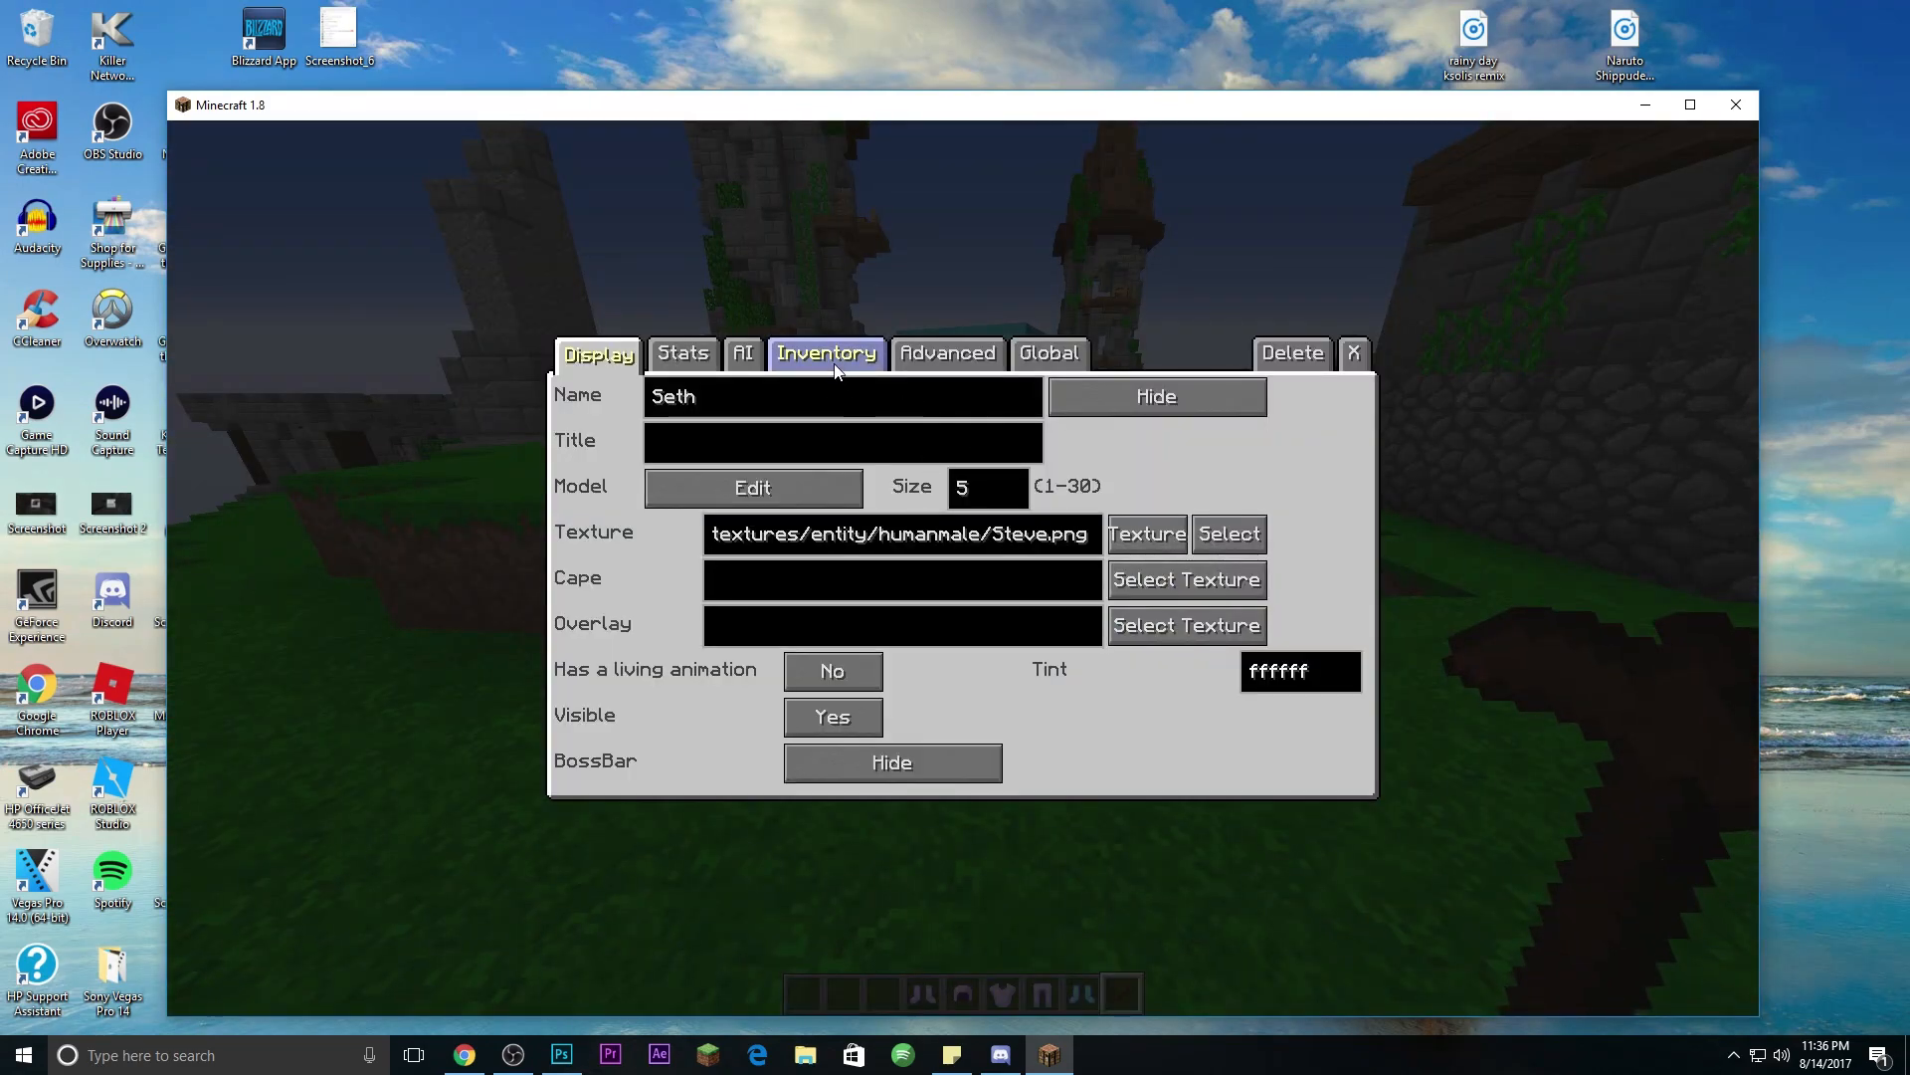
{"action": "left_click", "coordinate": [748, 356]}
{"action": "left_click", "coordinate": [801, 711]}
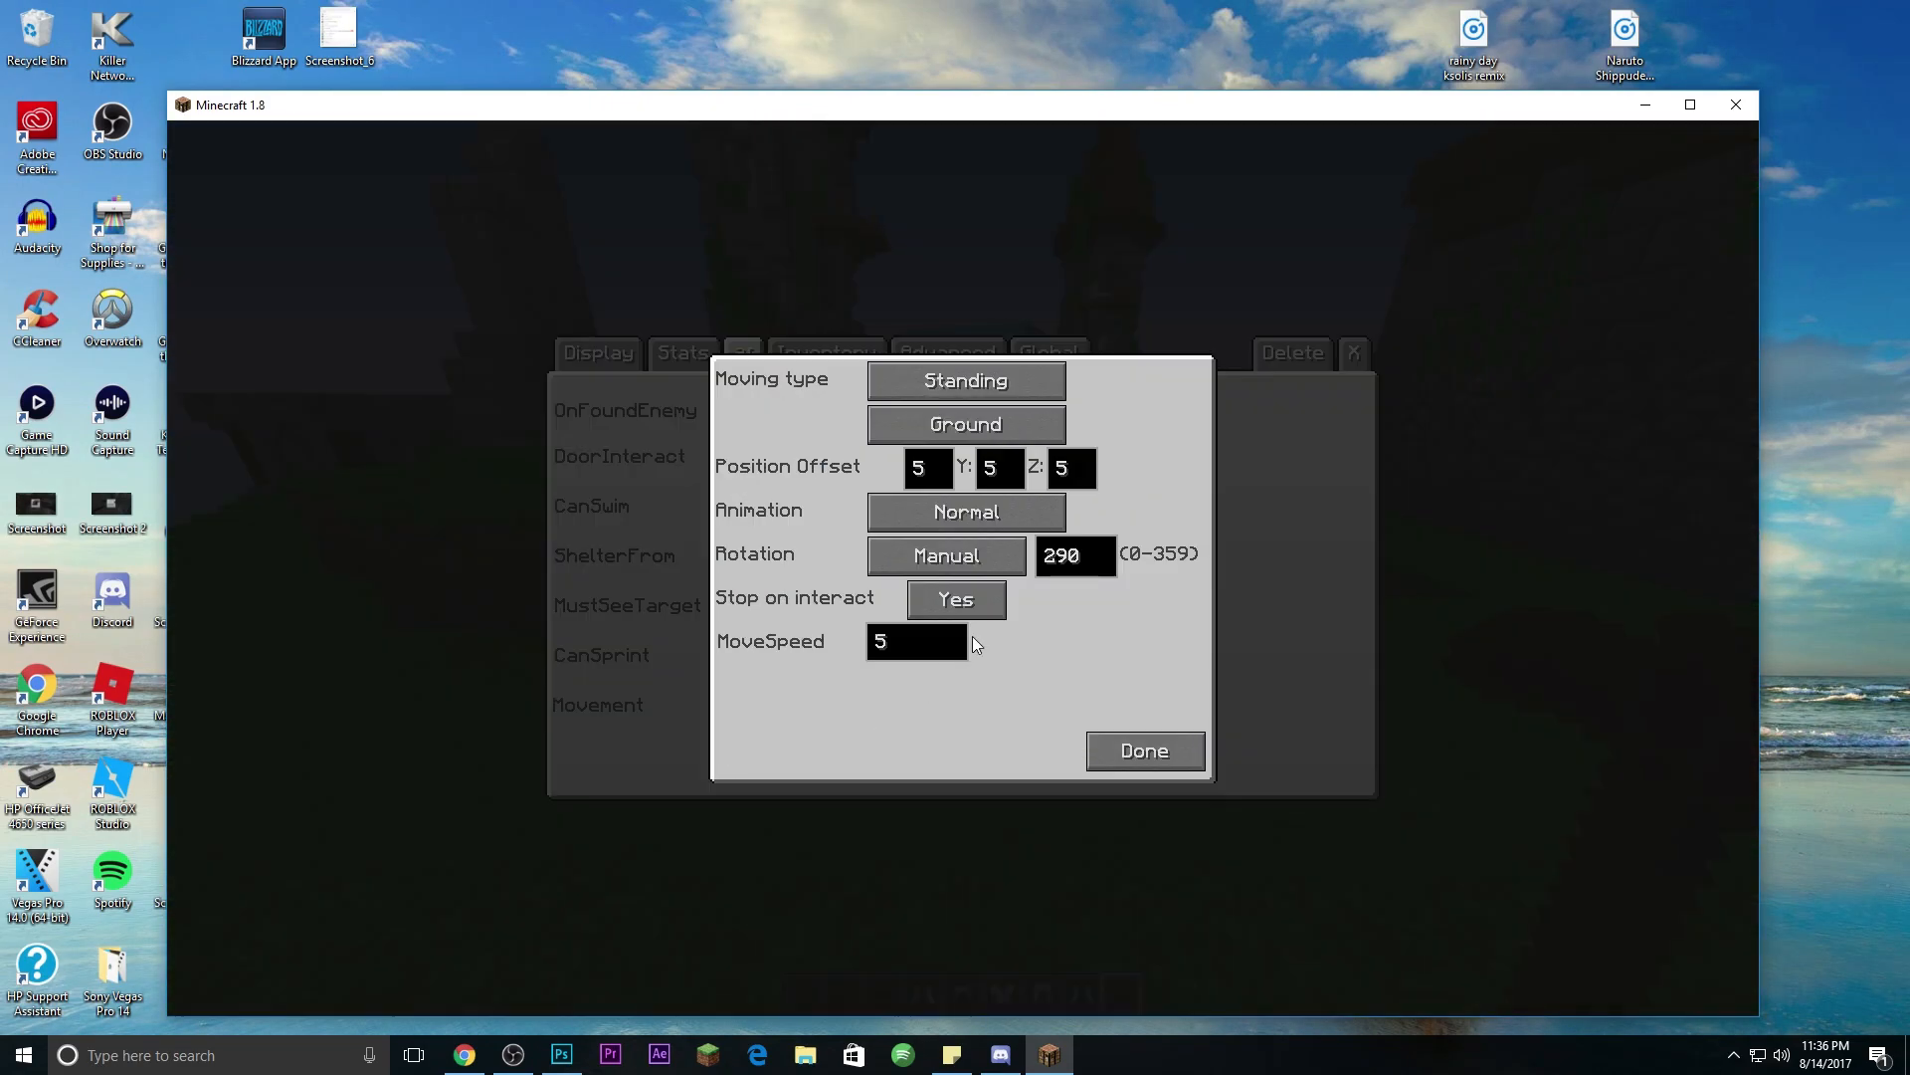
{"action": "left_click", "coordinate": [1163, 764]}
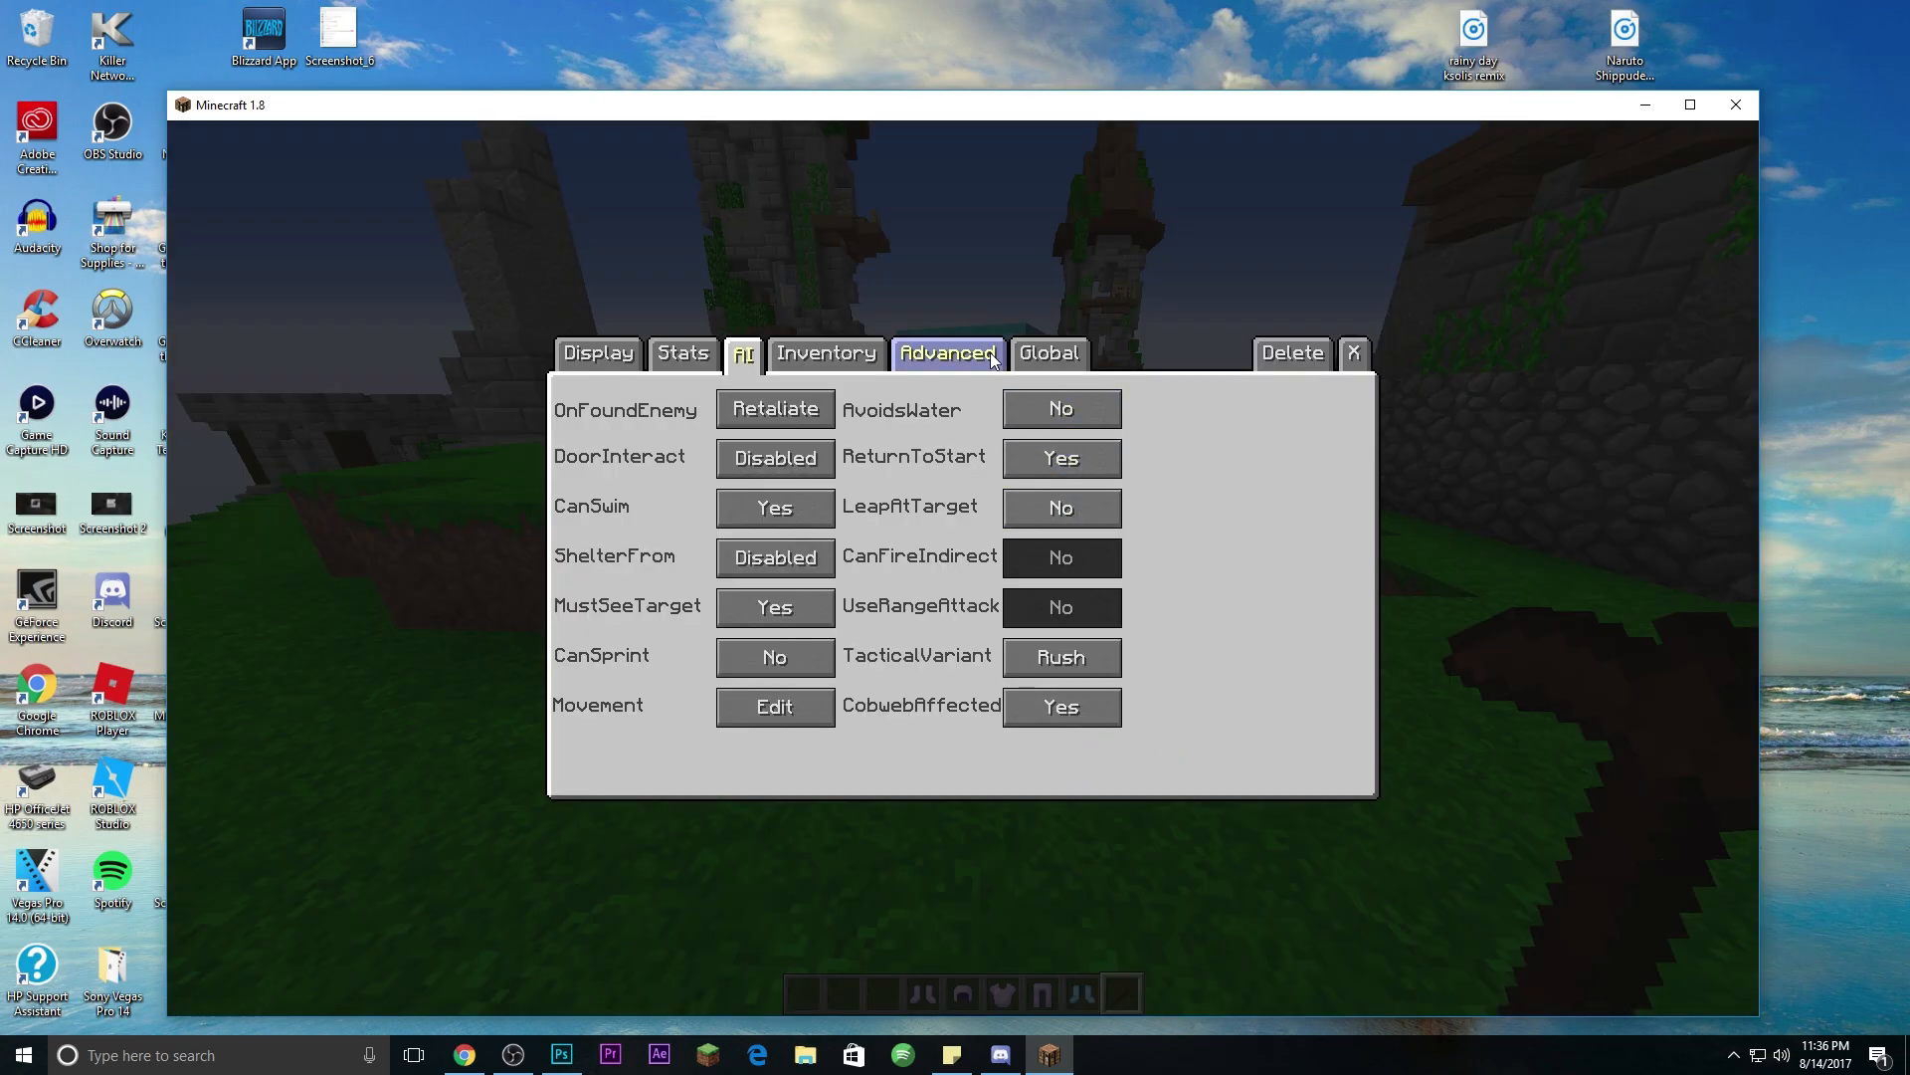
{"action": "key", "text": "Escape"}
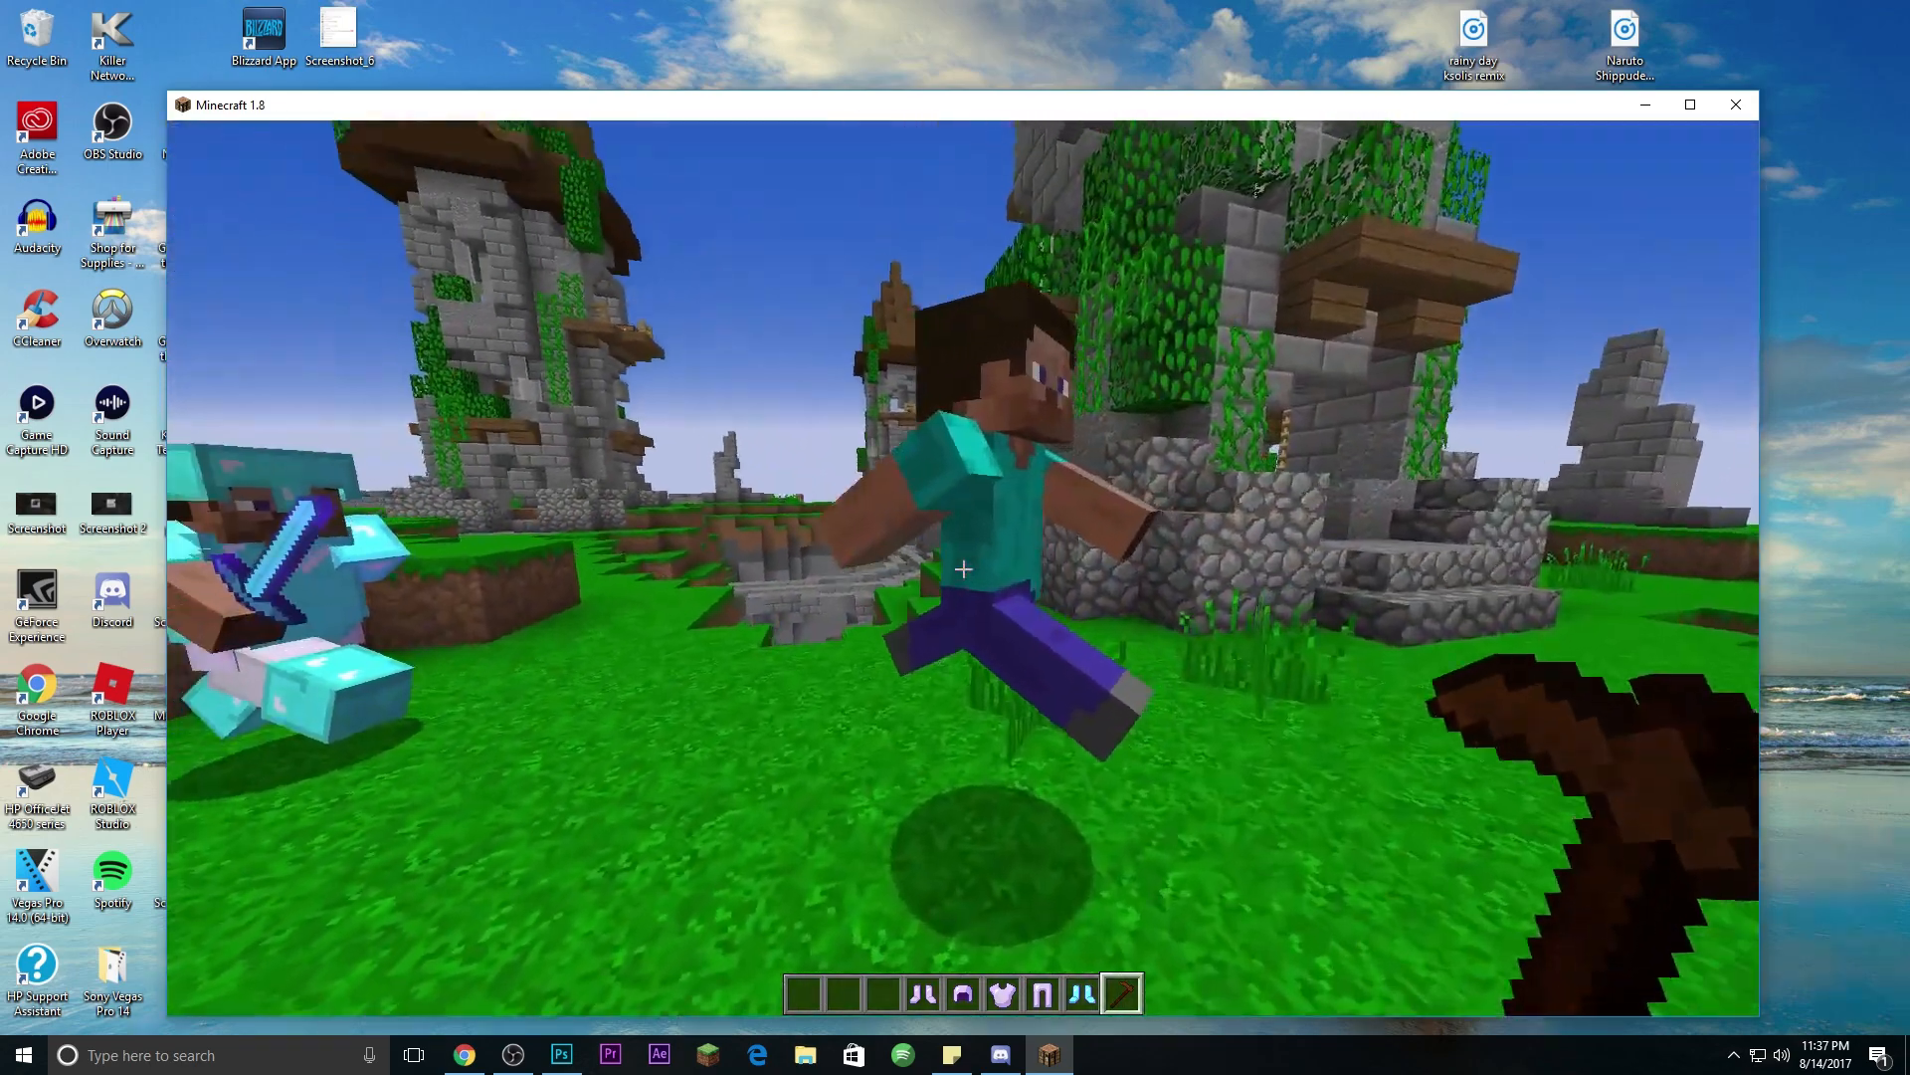
Step: Equip the leaping NPC in front of the stone tower with an enchanted iron helmet, iron chestplate, iron leggings and diamond boots
{"action": "right_click", "coordinate": [963, 569]}
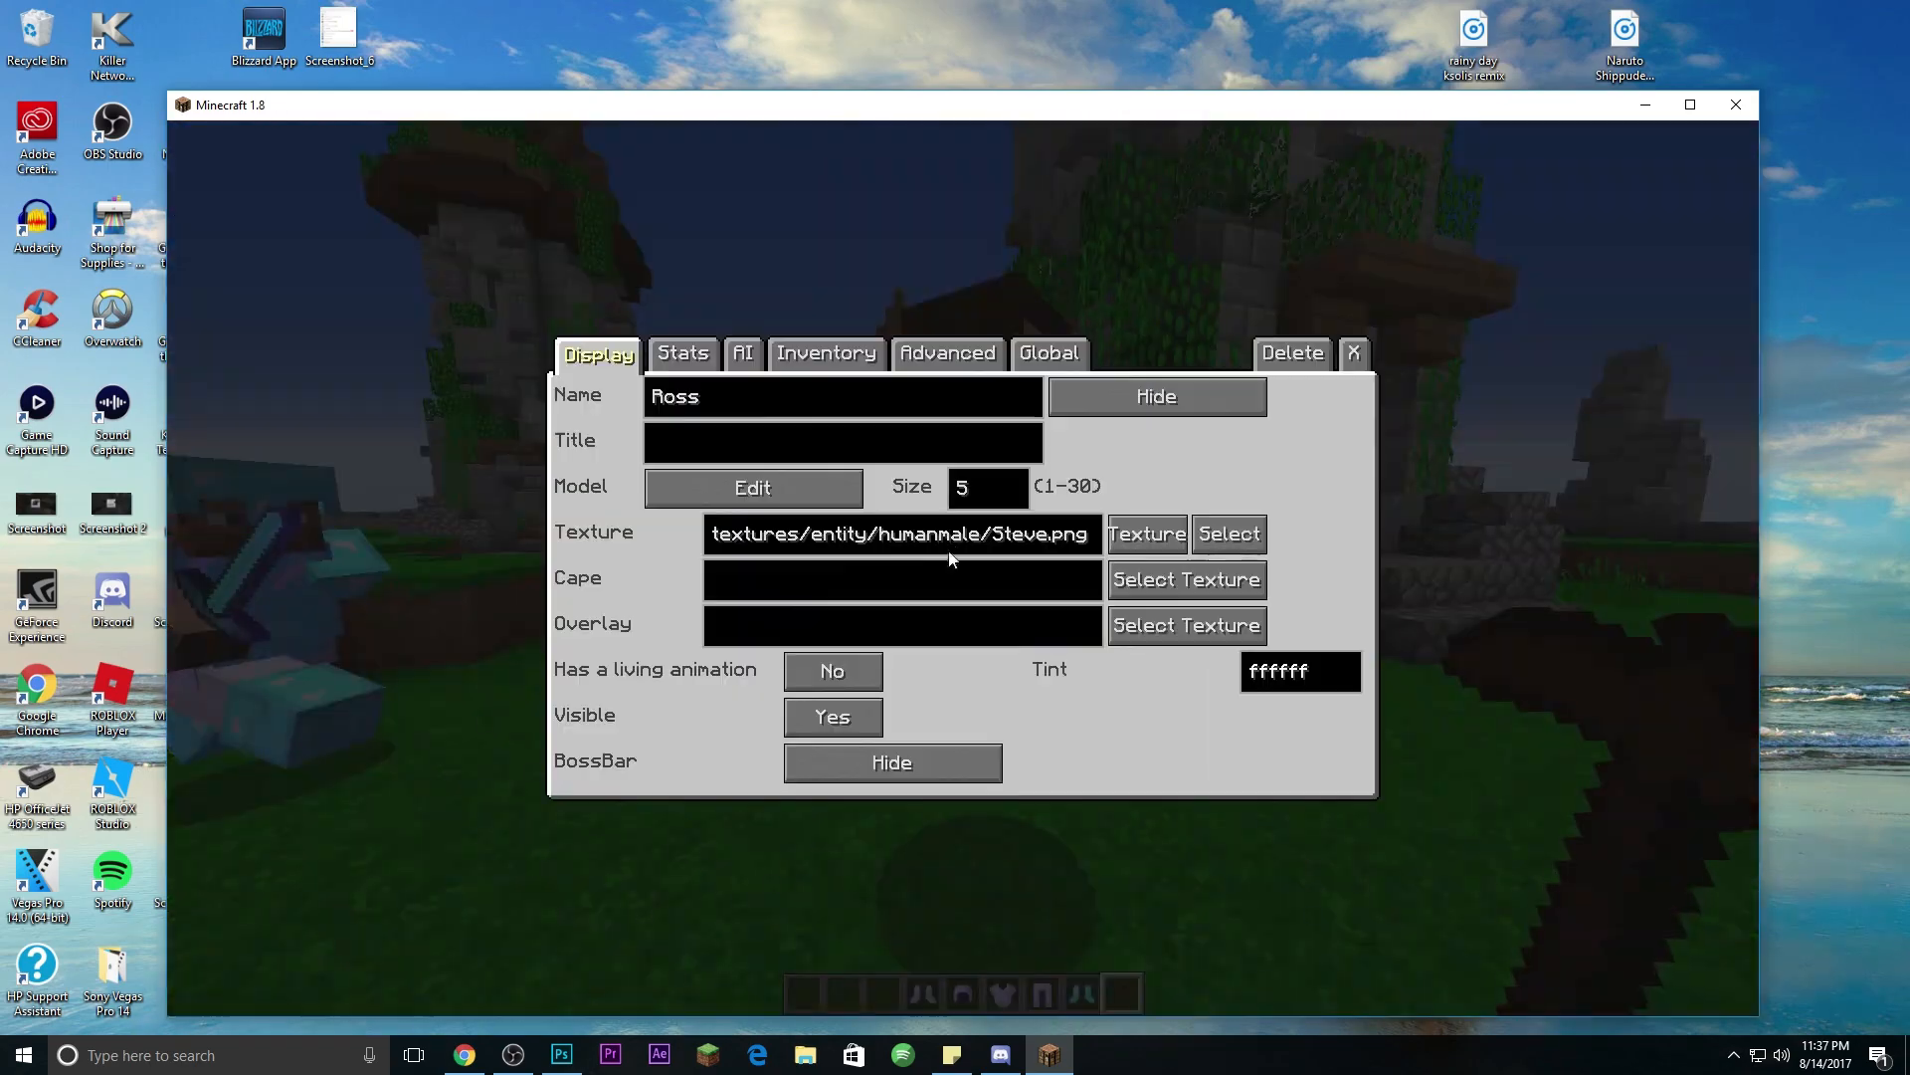
{"action": "left_click", "coordinate": [826, 355]}
{"action": "left_click", "coordinate": [720, 725]}
{"action": "left_click", "coordinate": [578, 428]}
{"action": "left_click", "coordinate": [756, 726]}
{"action": "left_click", "coordinate": [578, 465]}
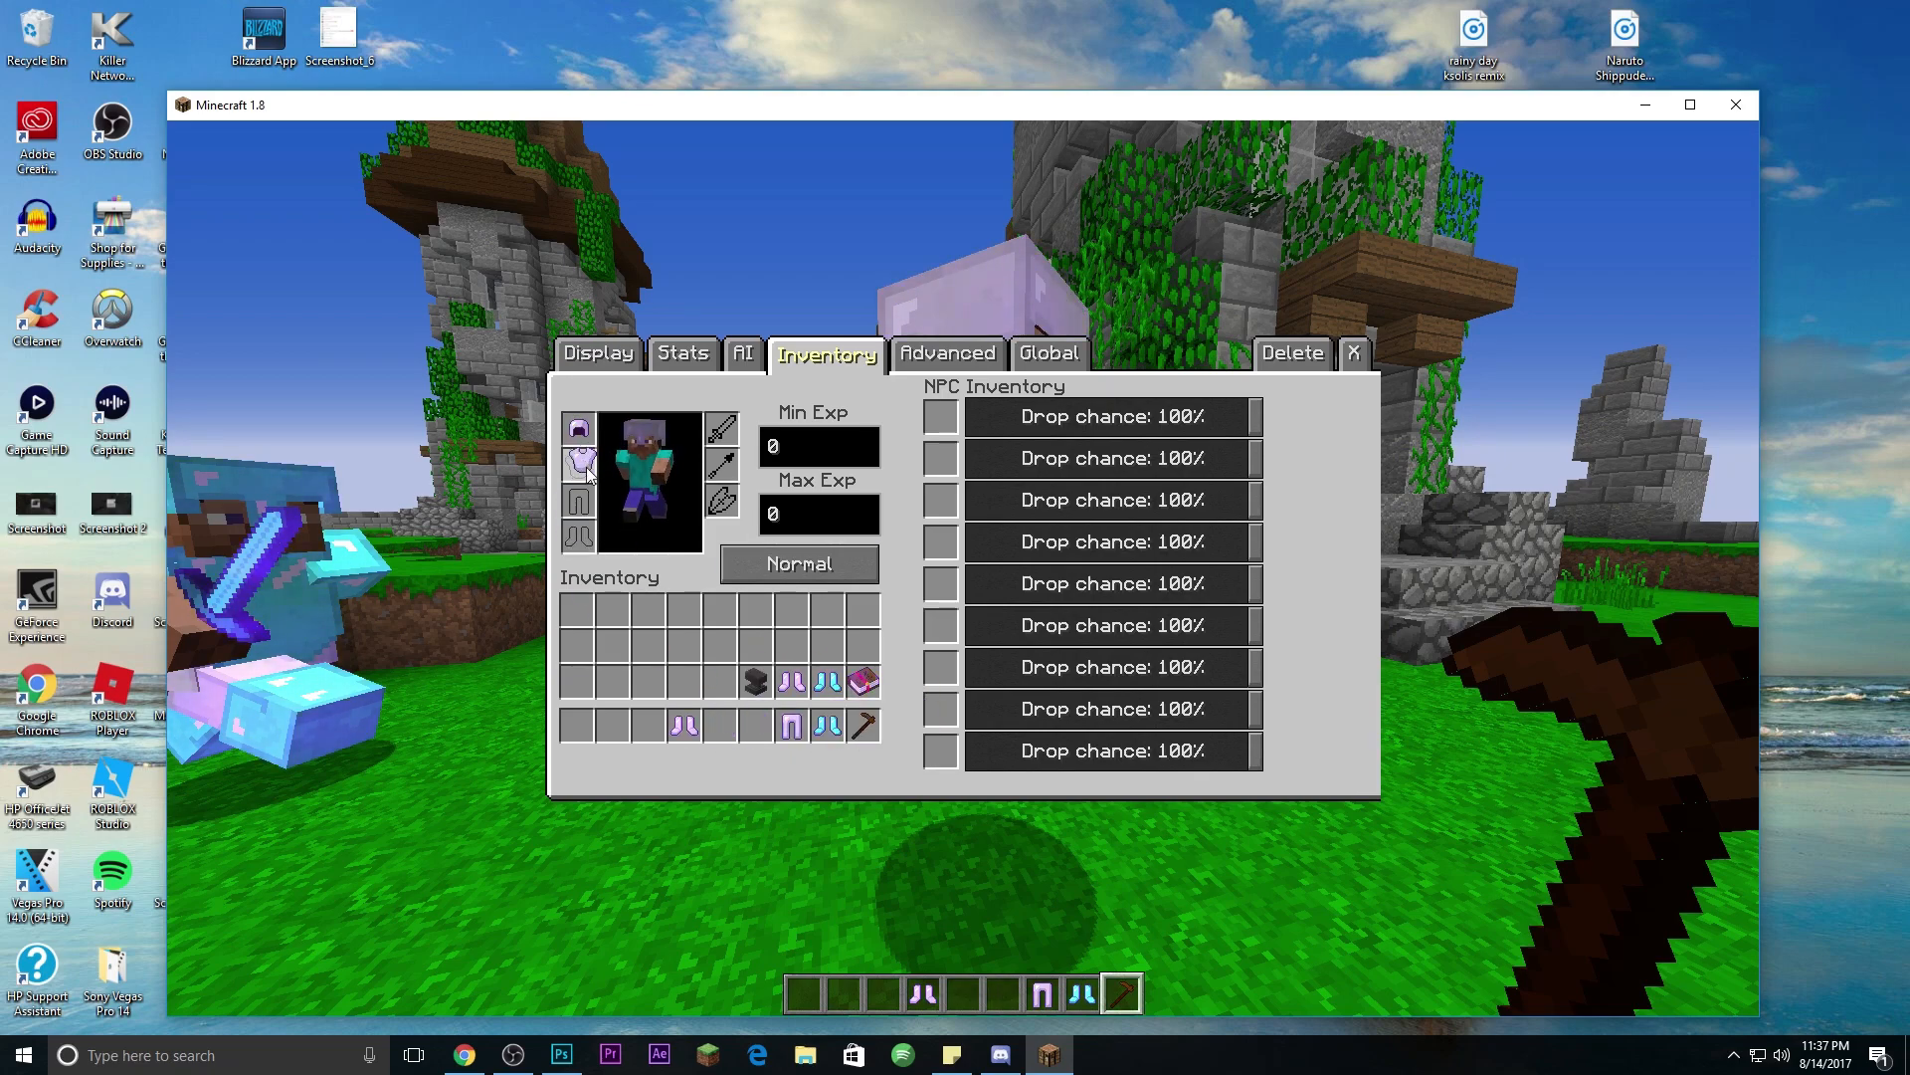
{"action": "left_click", "coordinate": [792, 725]}
{"action": "left_click", "coordinate": [578, 501]}
{"action": "left_click", "coordinate": [826, 725]}
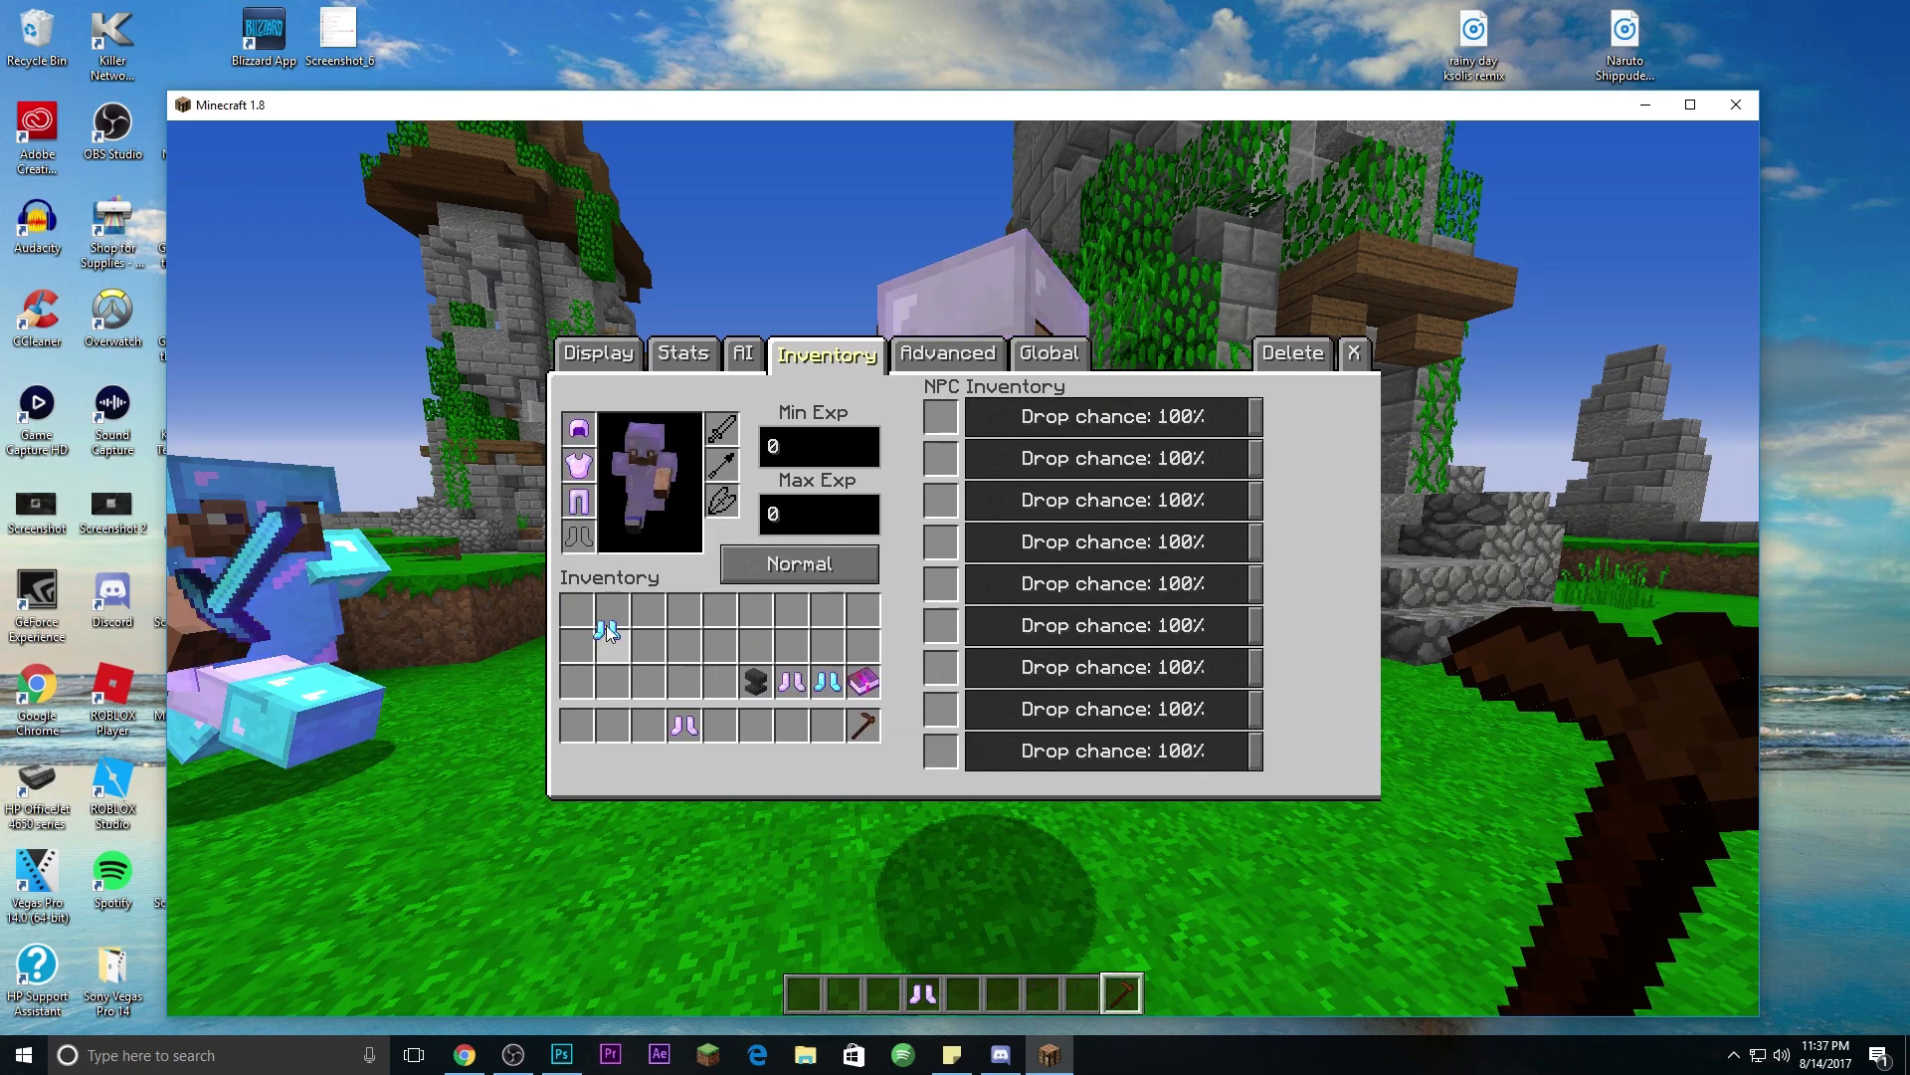
{"action": "left_click", "coordinate": [578, 537]}
{"action": "key", "text": "Escape"}
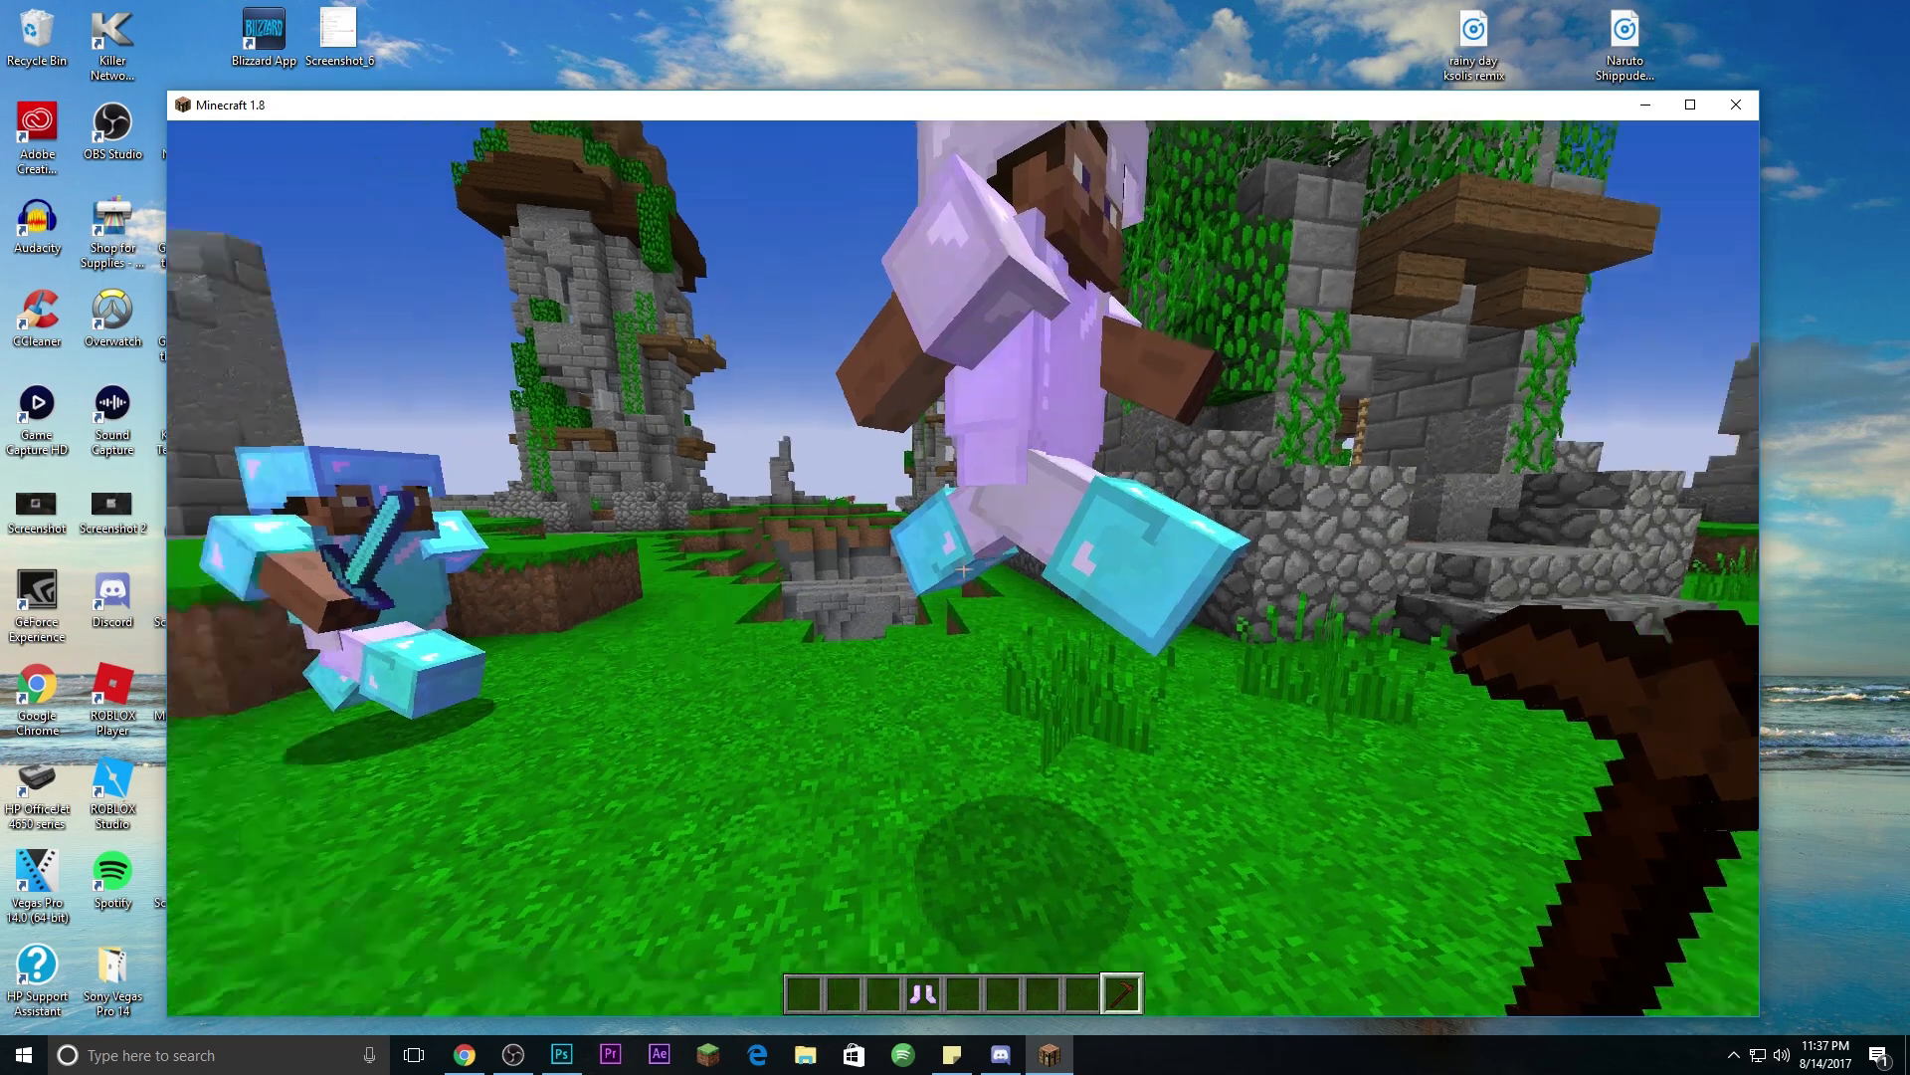
Step: Examine the two armored NPCs against the towers from several distances and angles
{"action": "key", "text": "a"}
{"action": "key", "text": "d"}
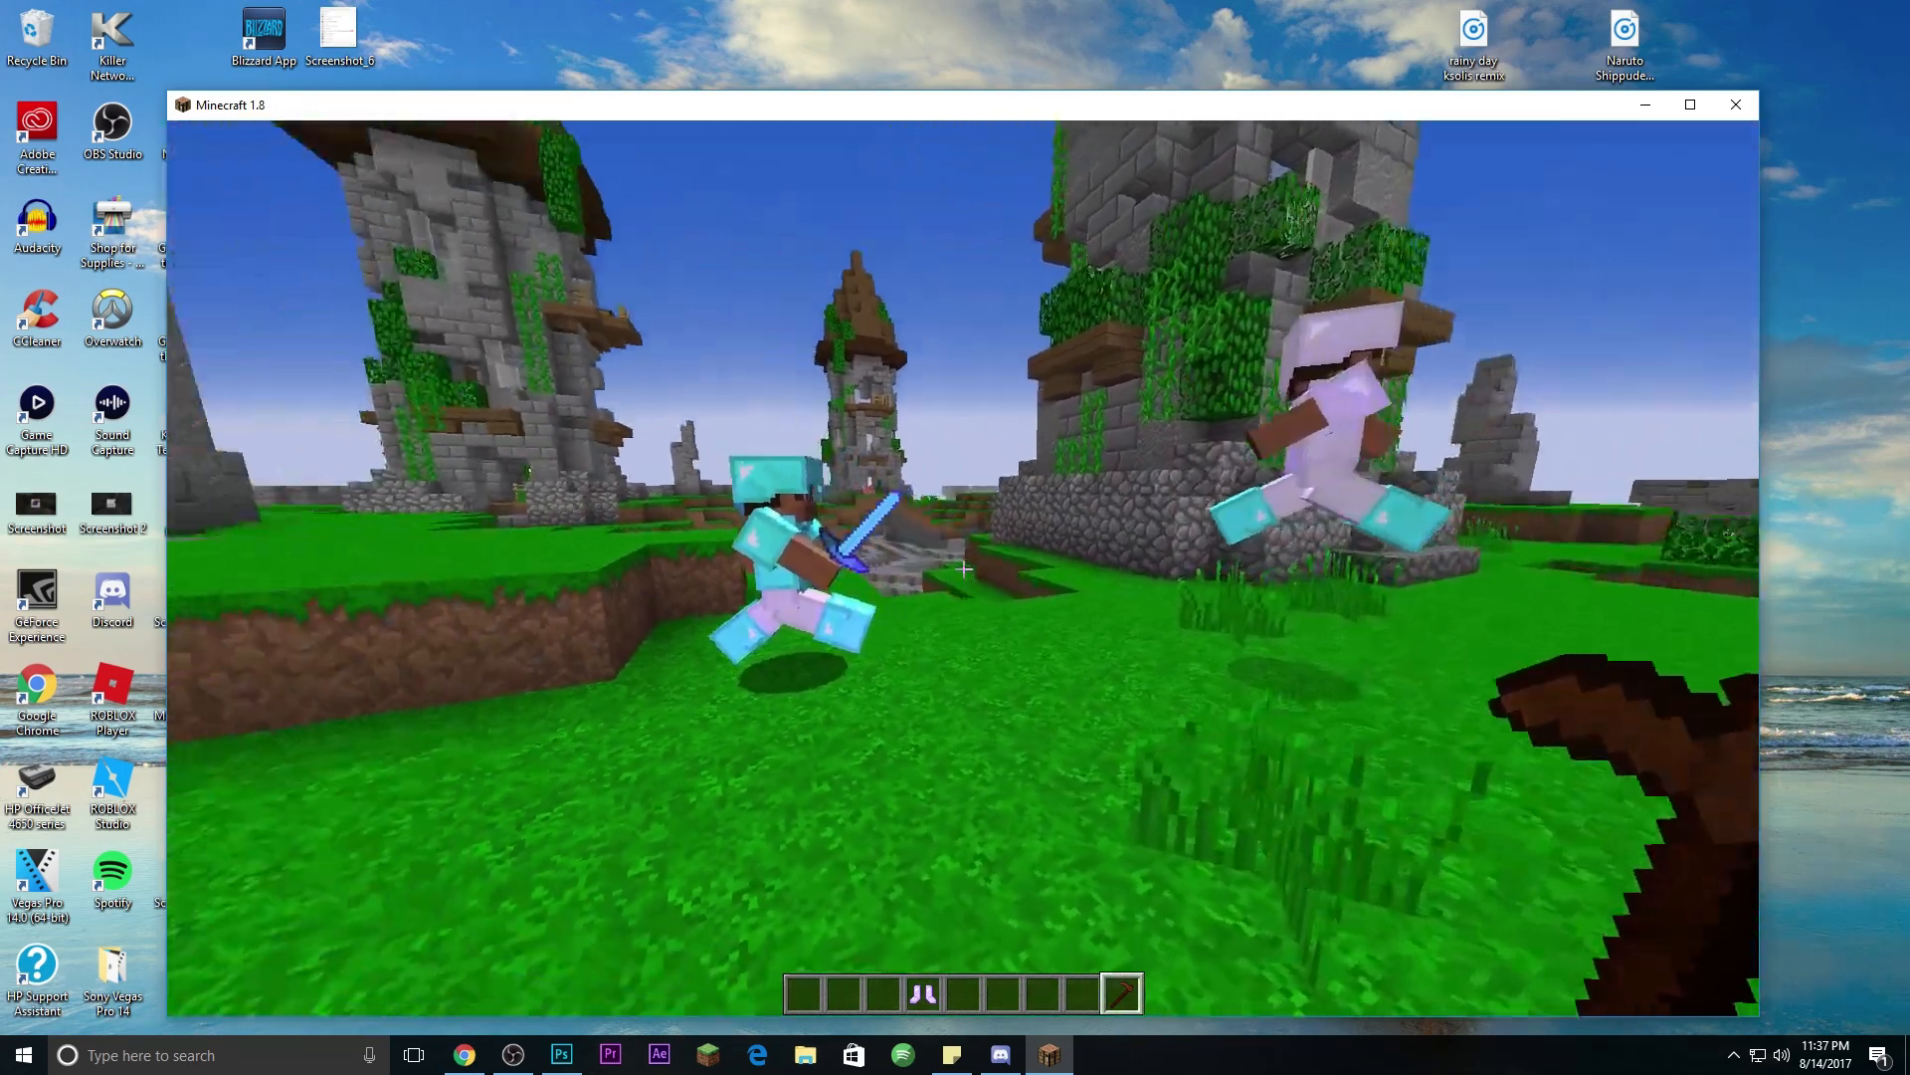
{"action": "key", "text": "s"}
{"action": "scroll", "coordinate": [963, 568], "scroll_direction": "up", "scroll_amount": 2}
{"action": "key", "text": "w"}
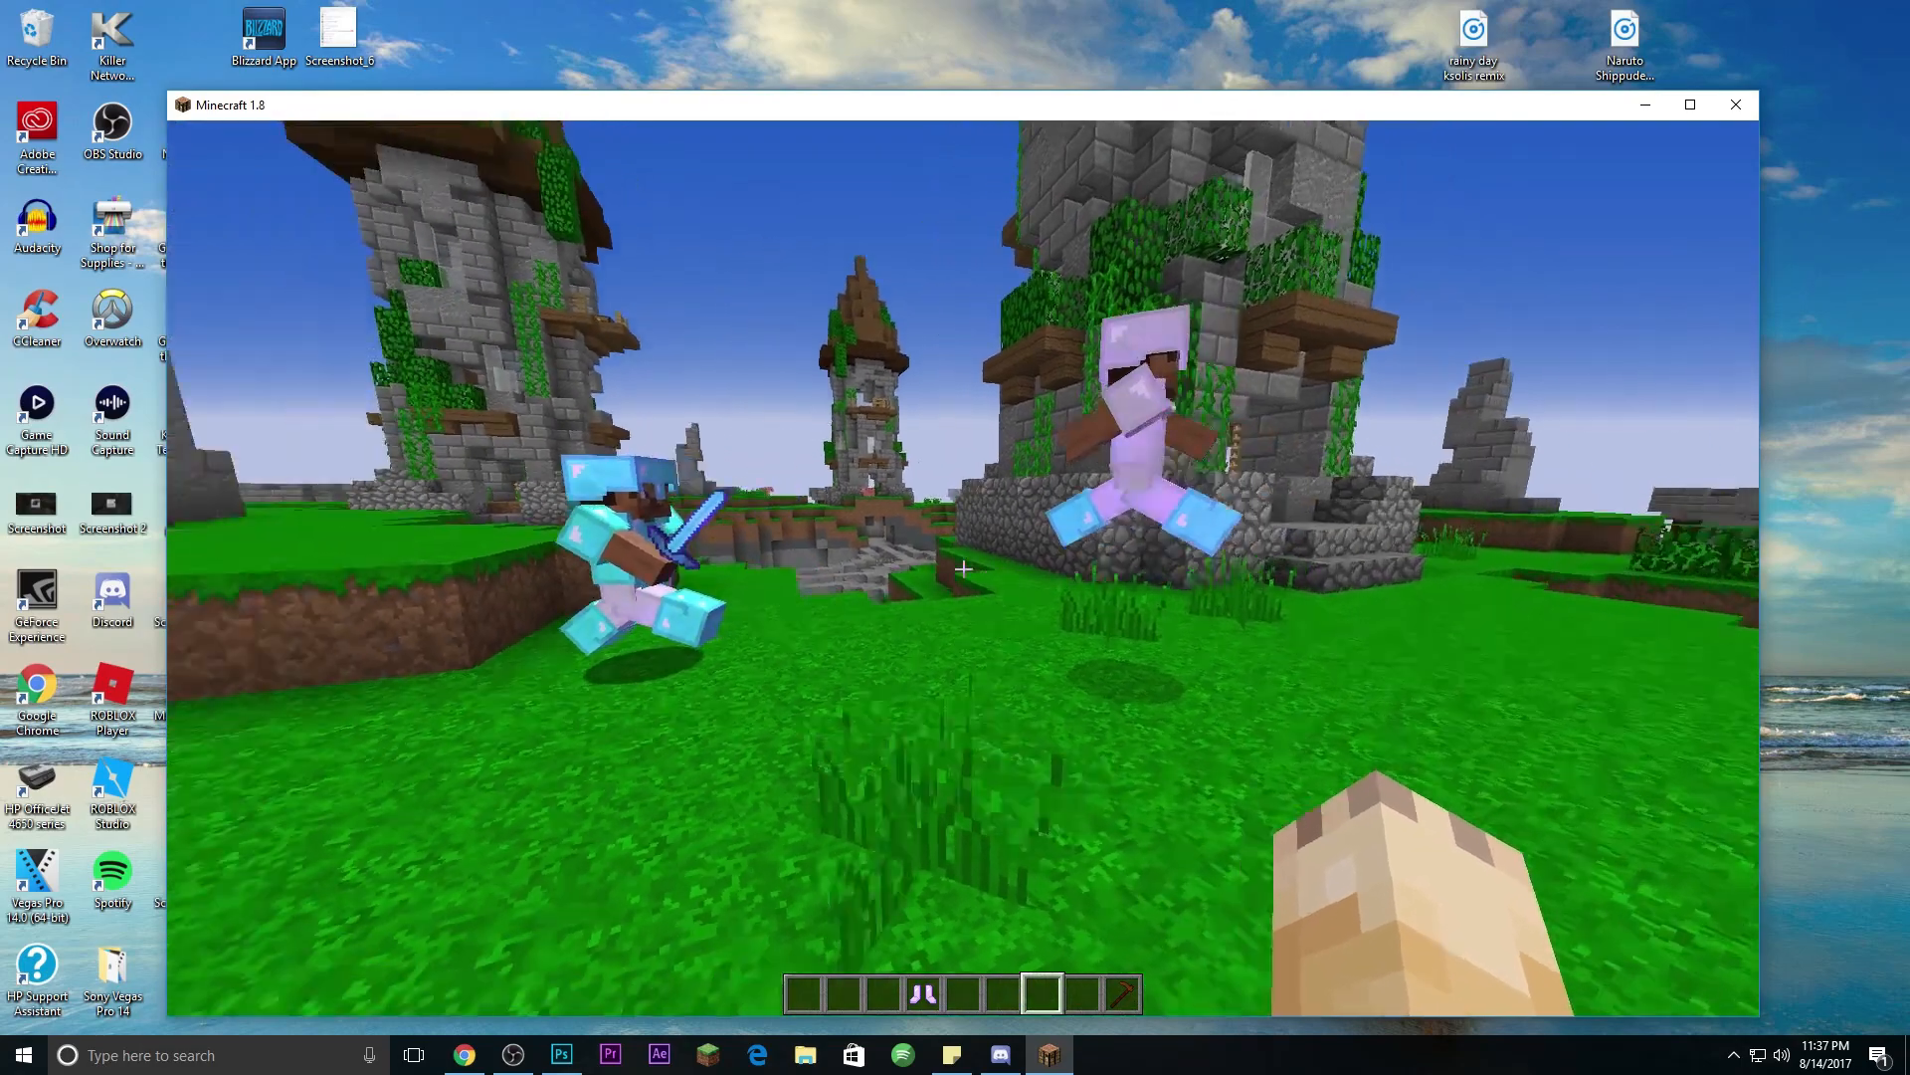
{"action": "scroll", "coordinate": [963, 568], "scroll_direction": "down", "scroll_amount": 2}
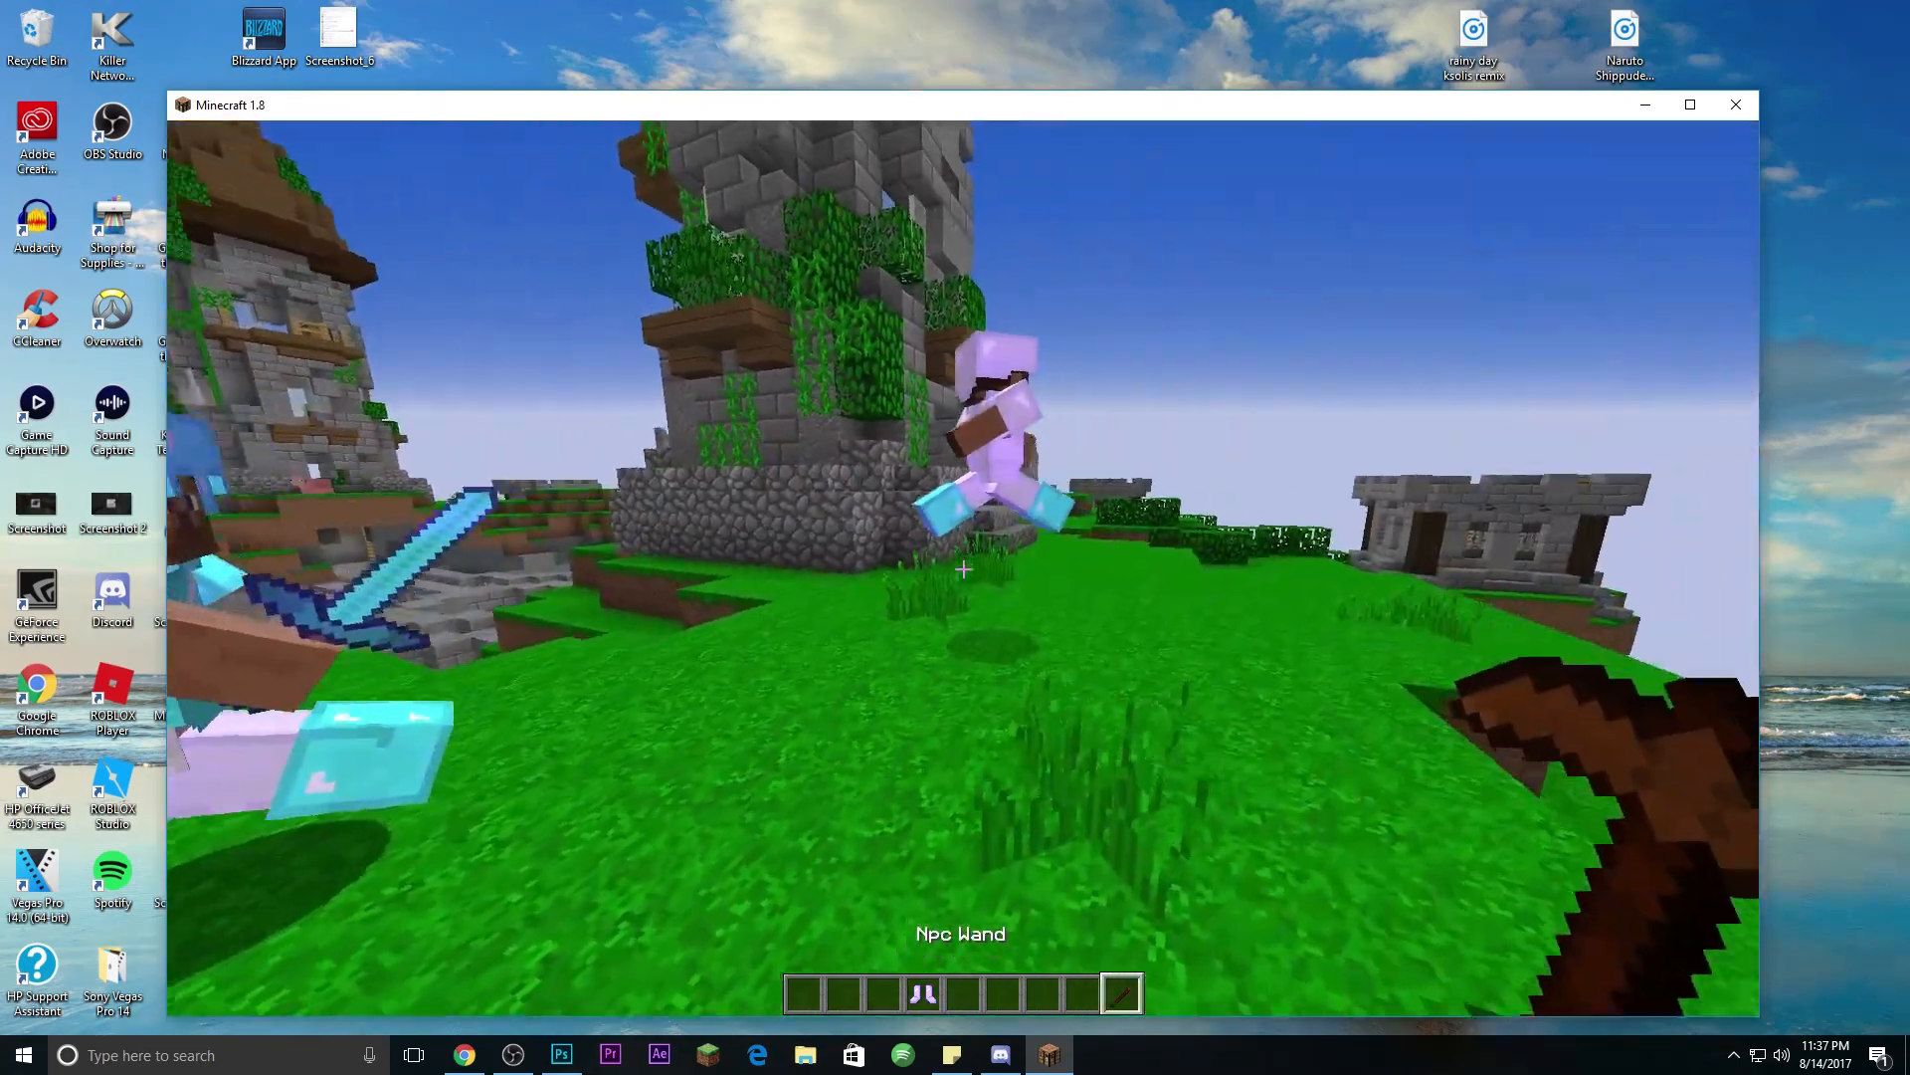
{"action": "key", "text": "a"}
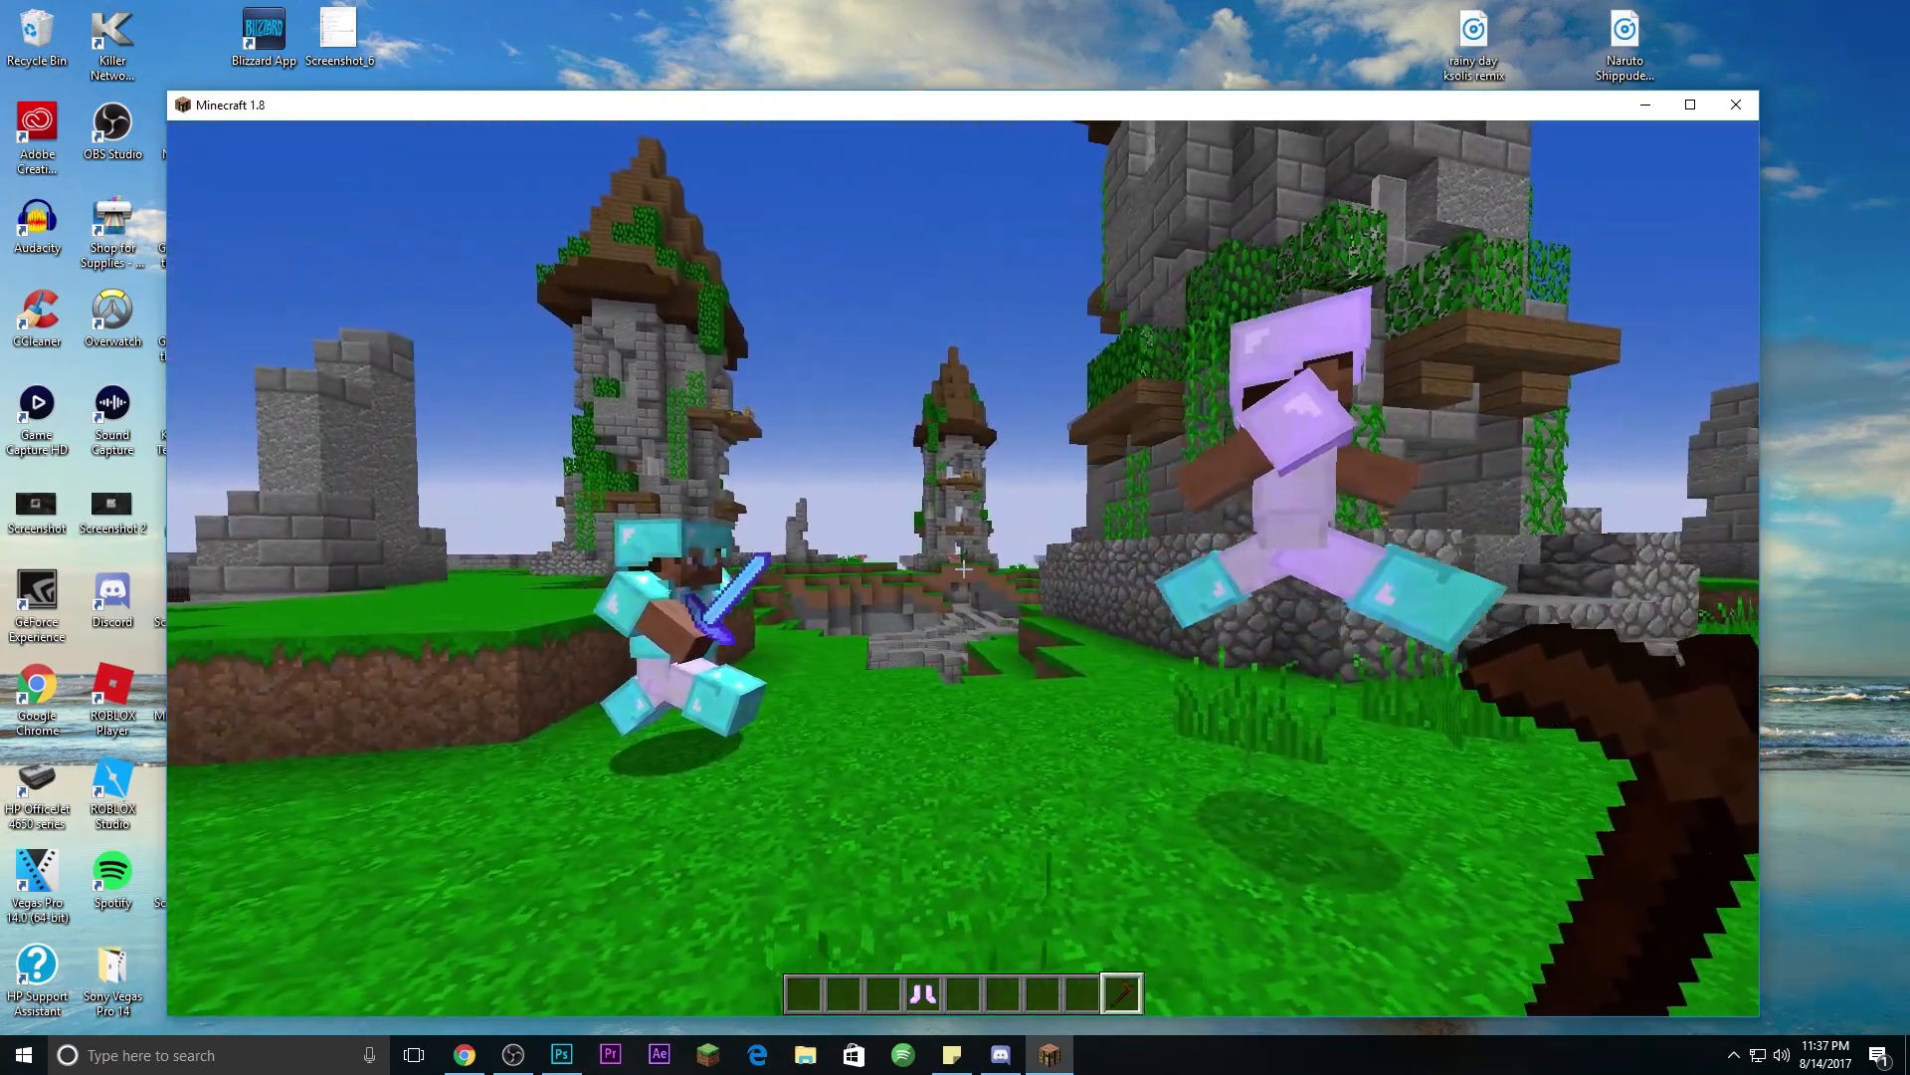
{"action": "key", "text": "w"}
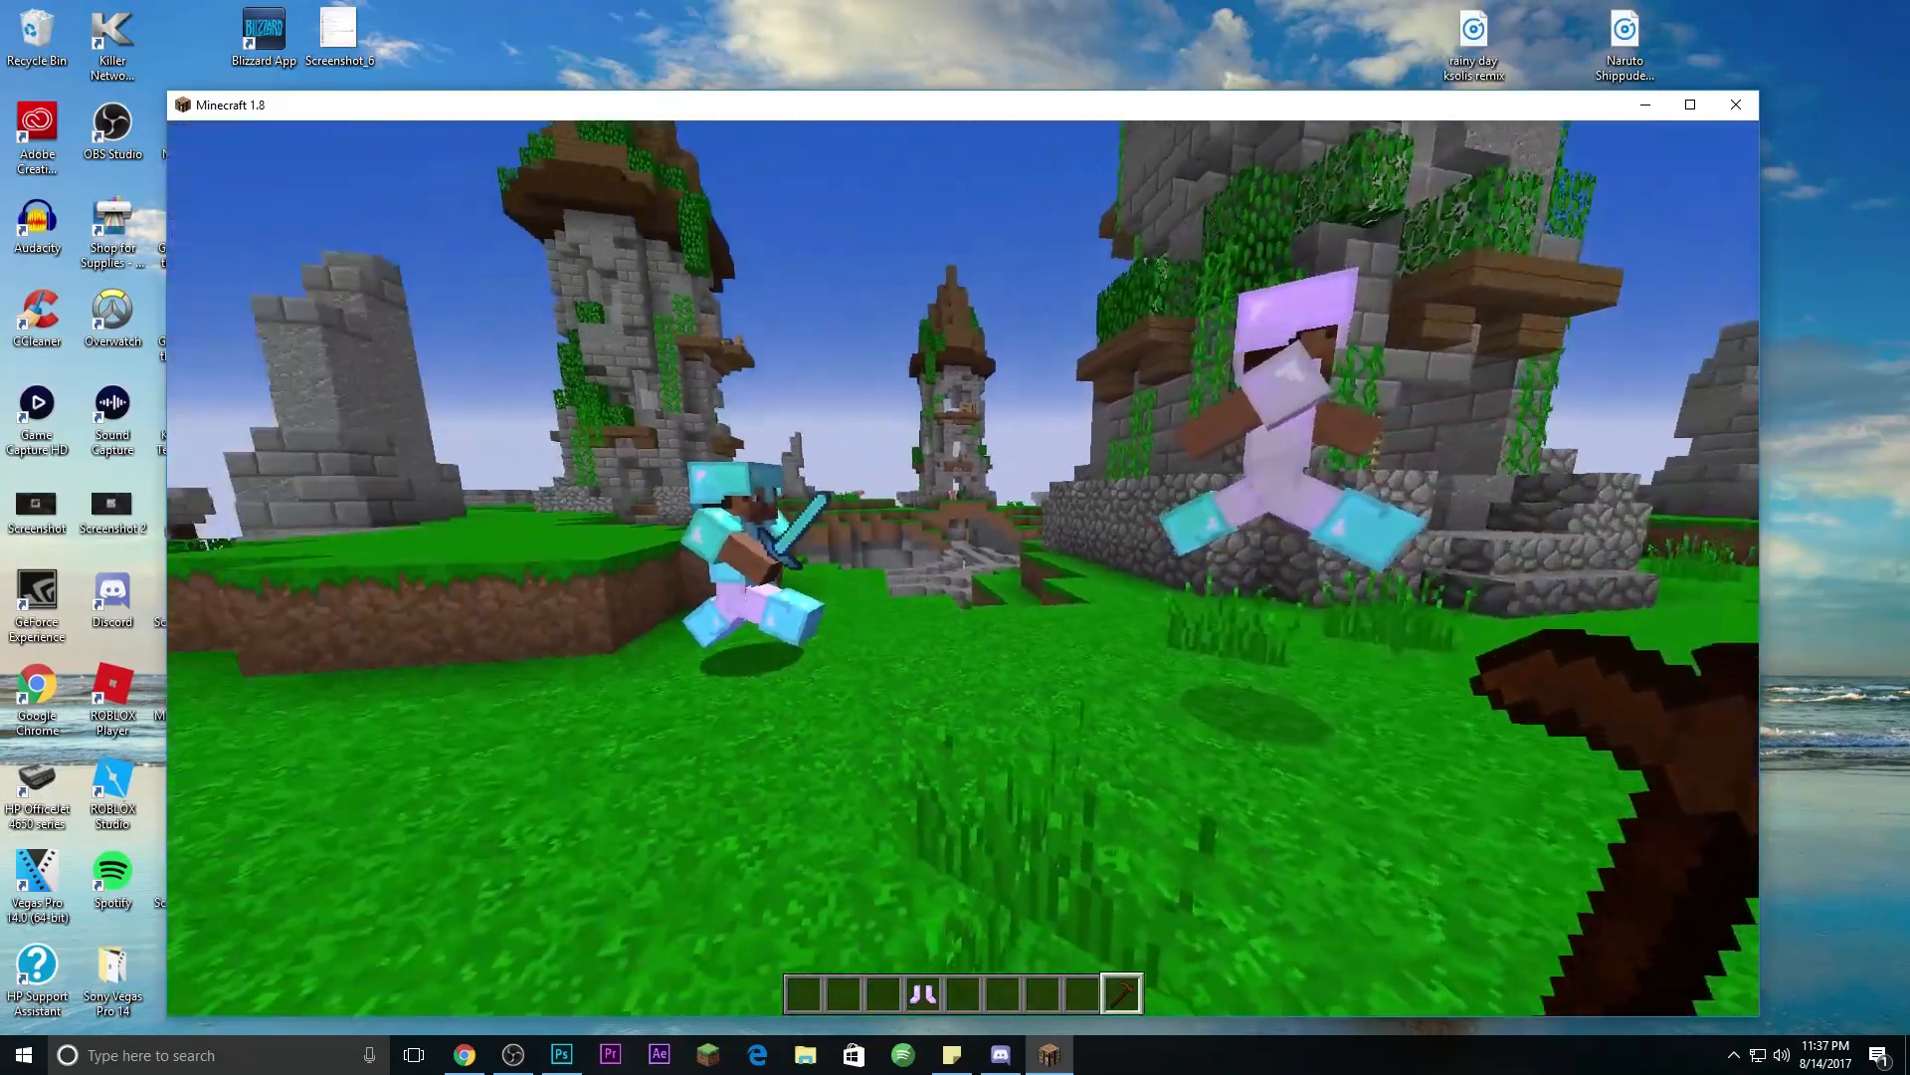
{"action": "scroll", "coordinate": [963, 568], "scroll_direction": "up", "scroll_amount": 2}
{"action": "key", "text": "w"}
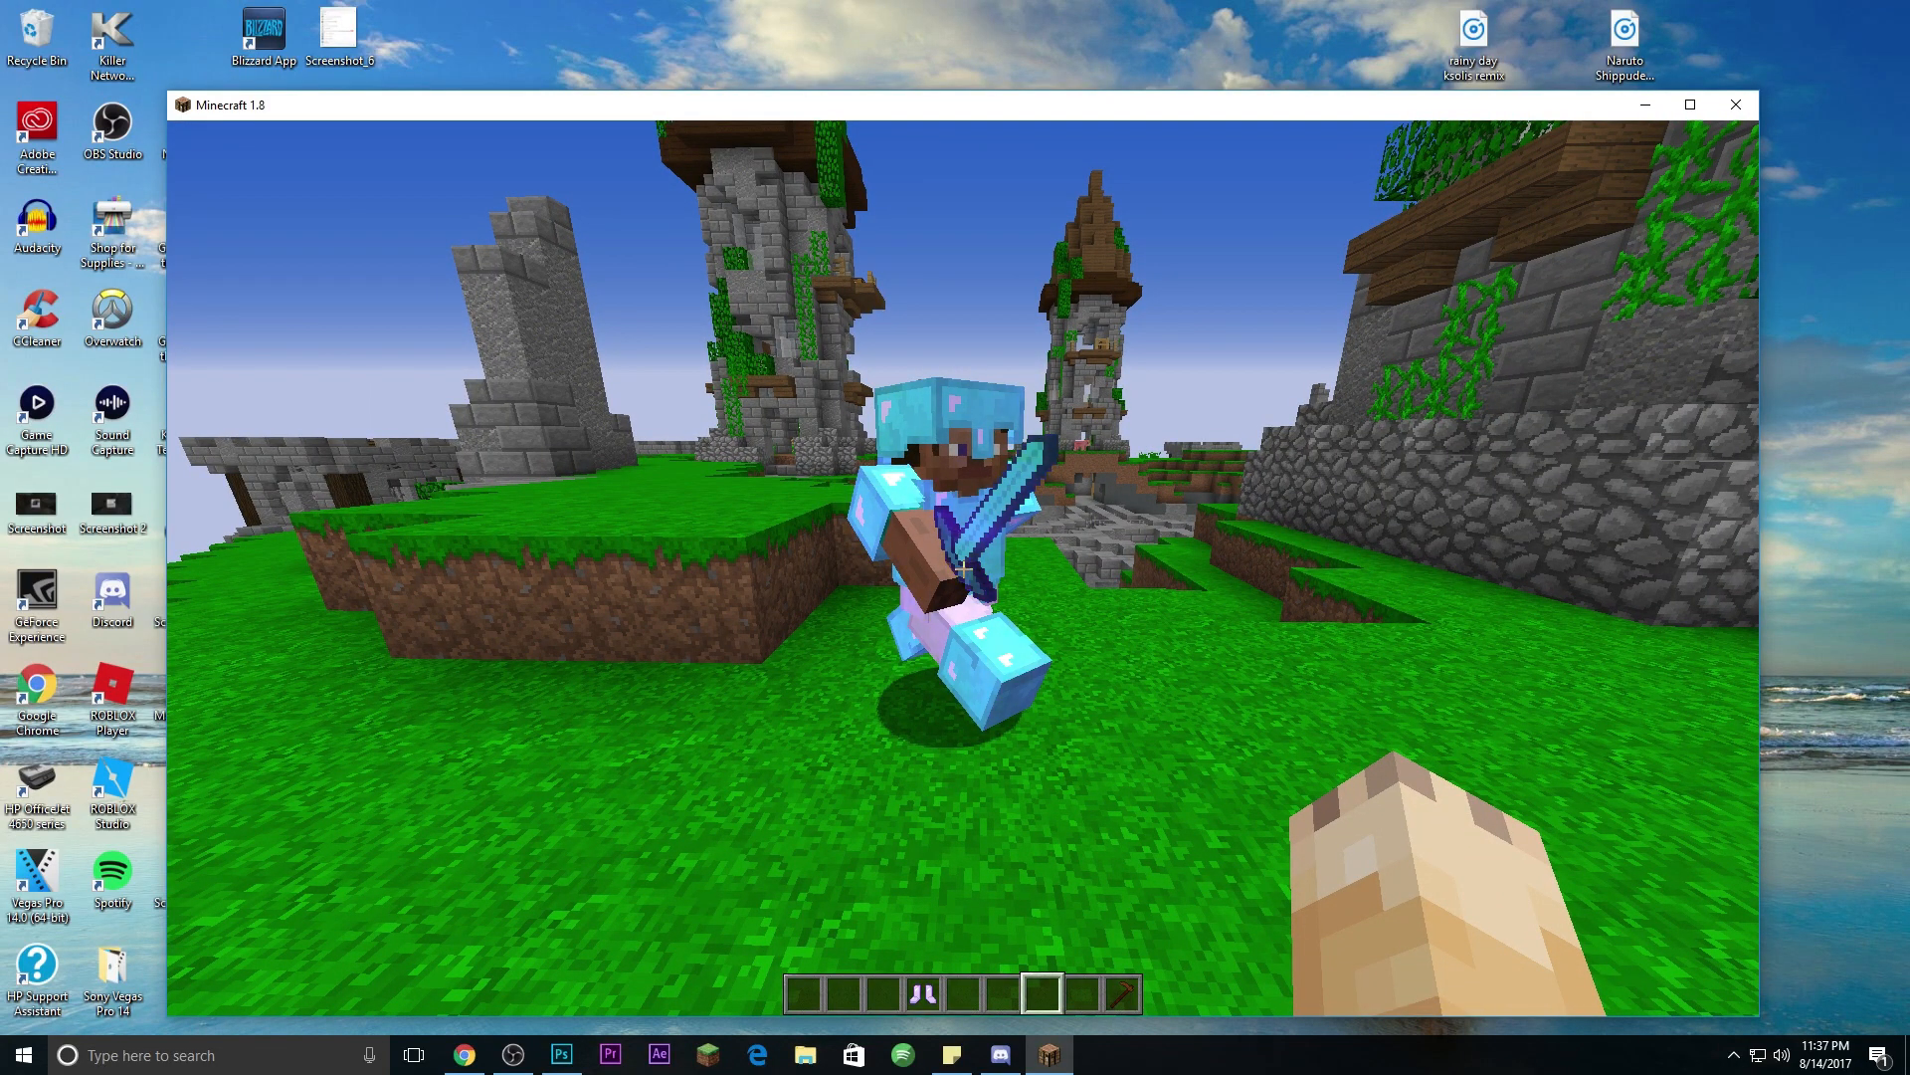
Step: Switch to Nova Skin in the browser, load the black hoodie skin with blue and orange flame arms, and copy its link
{"action": "key", "text": "e"}
{"action": "left_click", "coordinate": [465, 1055]}
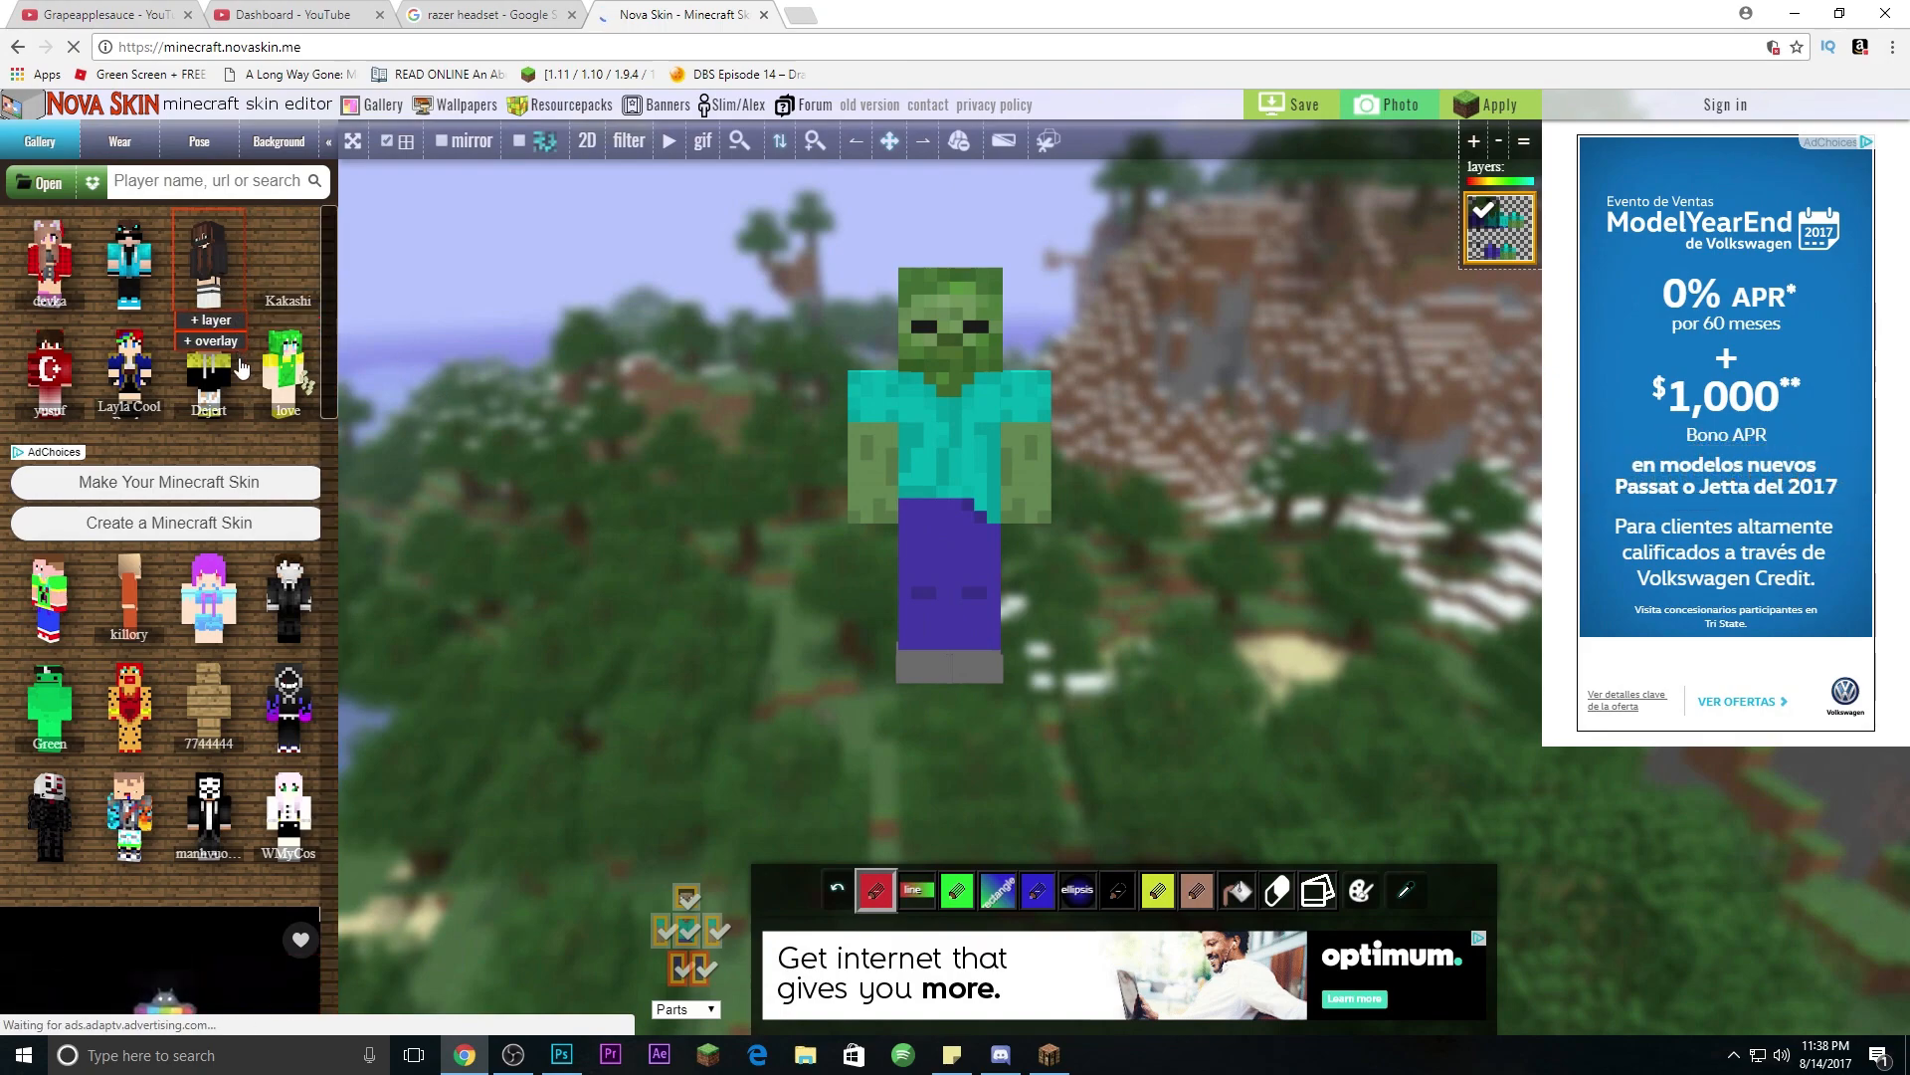
{"action": "mouse_move", "coordinate": [264, 420]}
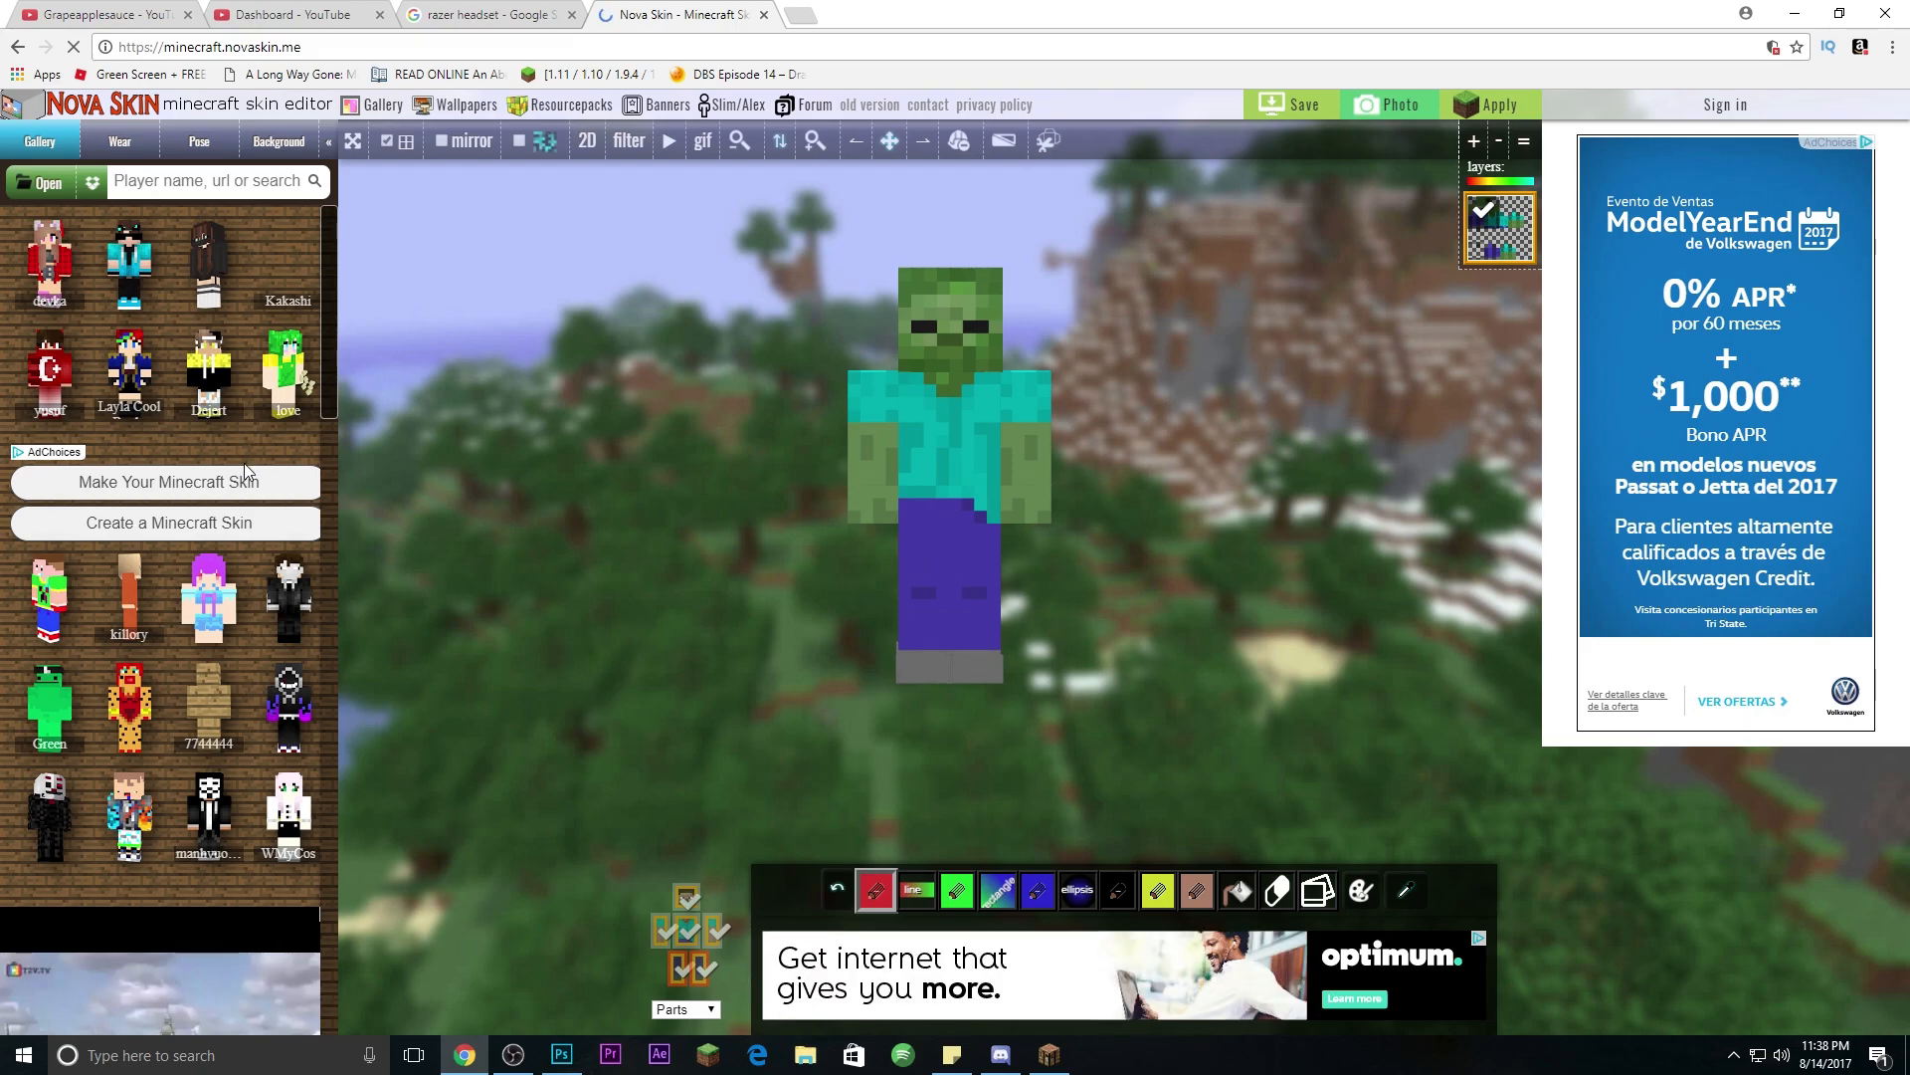
{"action": "scroll", "coordinate": [231, 440], "scroll_direction": "down", "scroll_amount": 1}
{"action": "scroll", "coordinate": [192, 503], "scroll_direction": "down", "scroll_amount": 5}
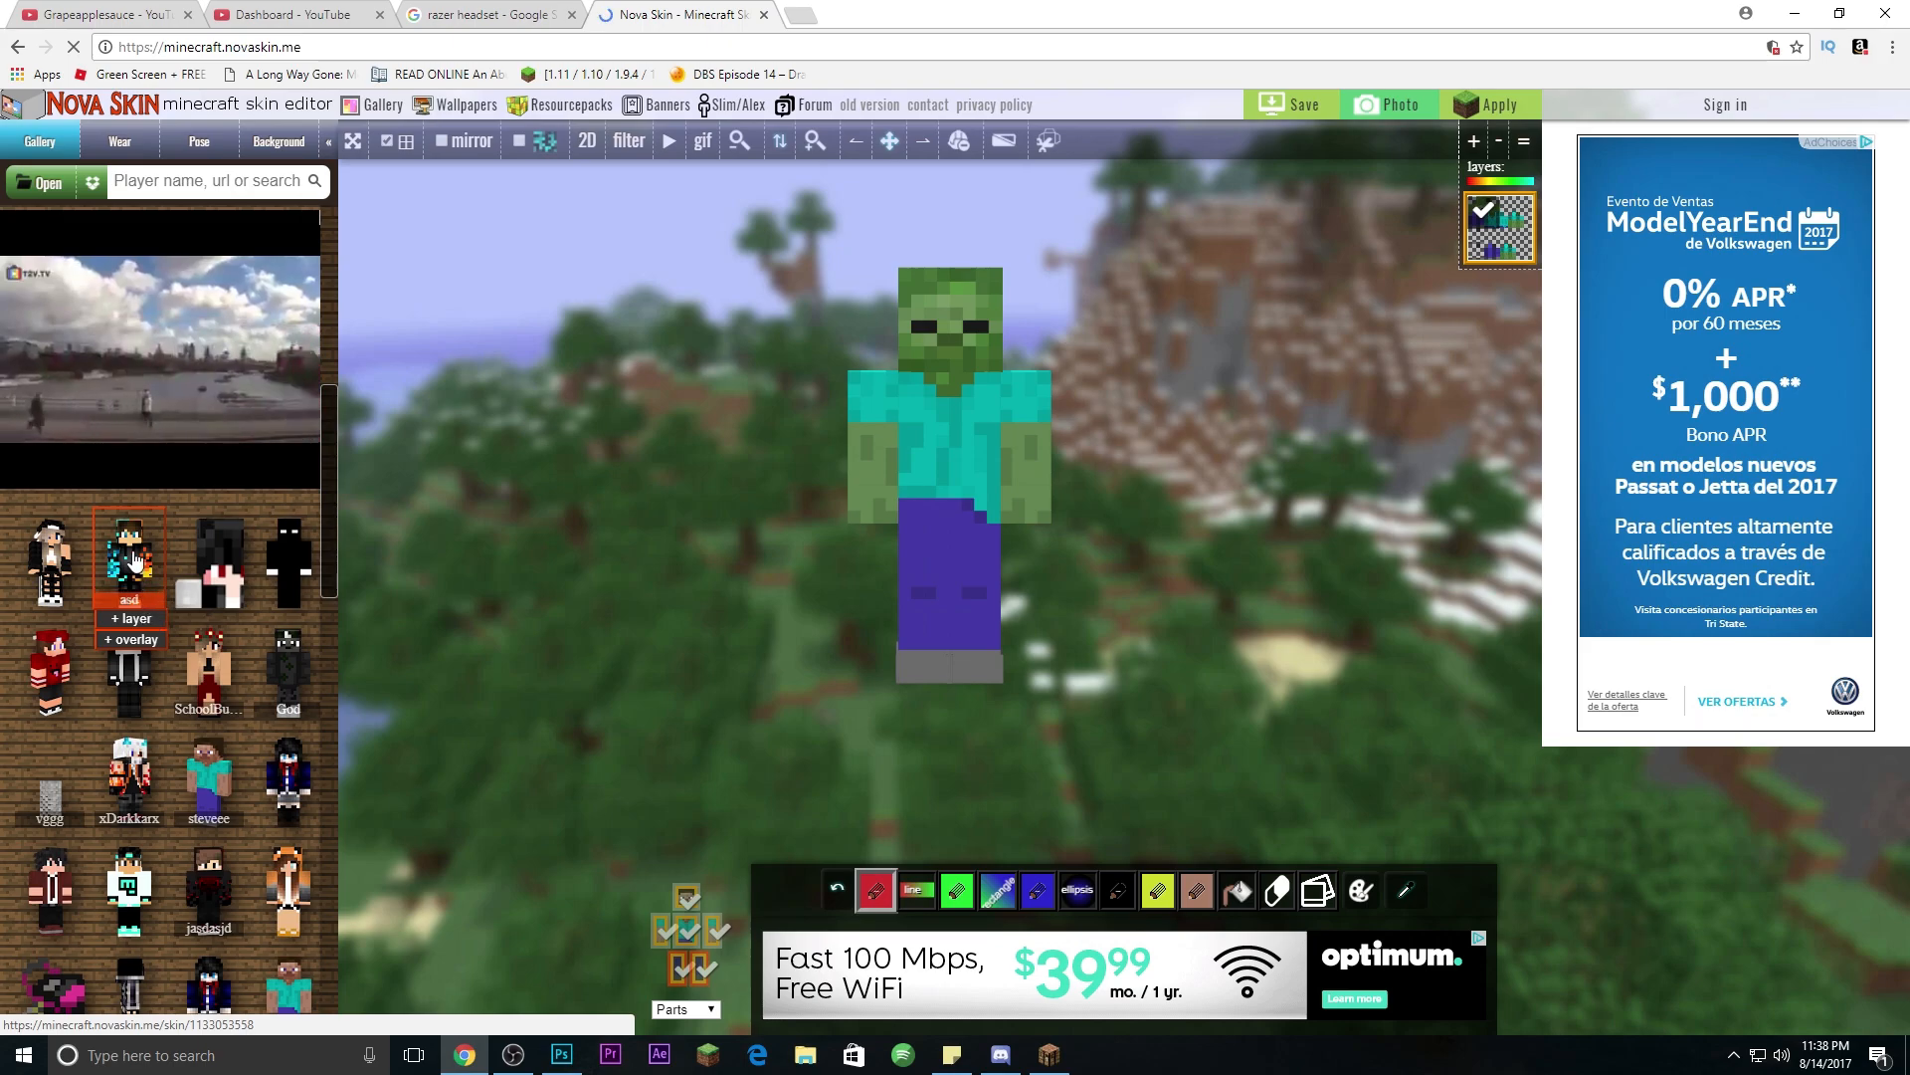
{"action": "left_click", "coordinate": [154, 595]}
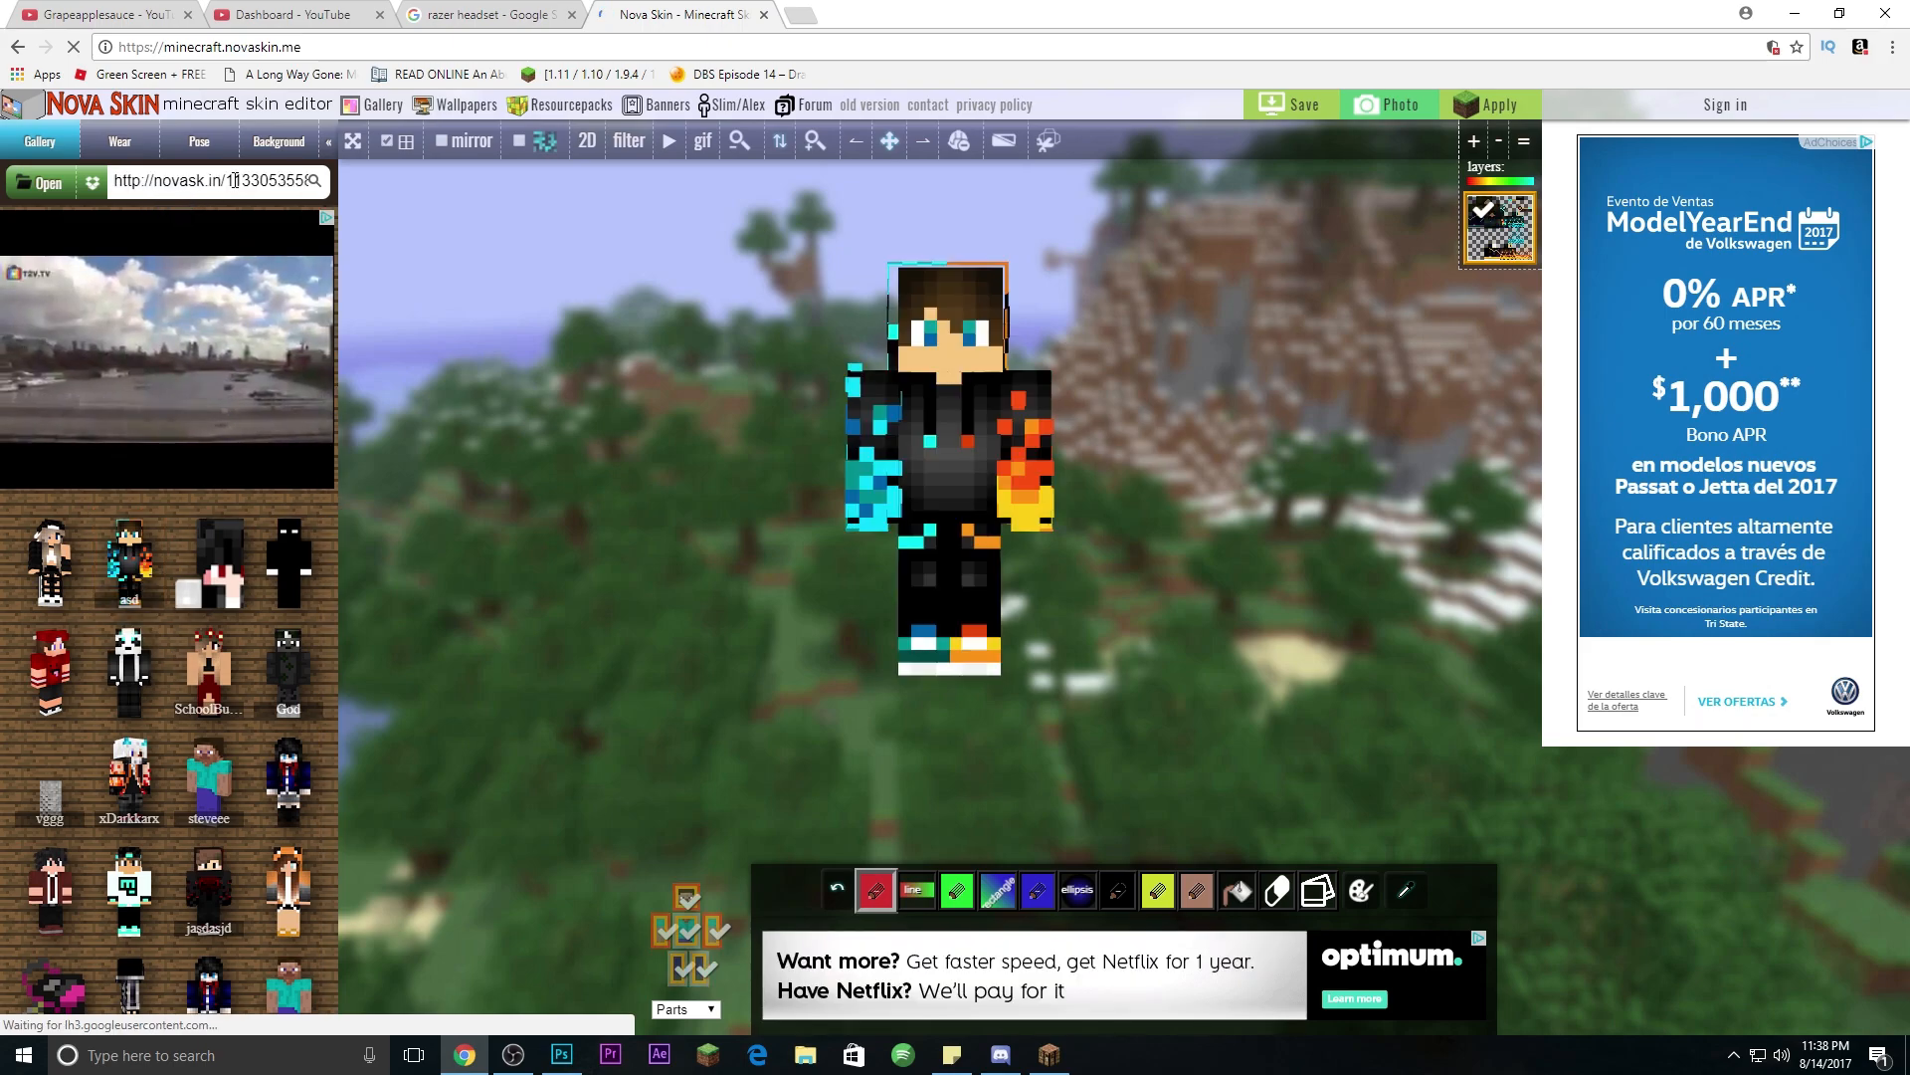
{"action": "mouse_move", "coordinate": [292, 276]}
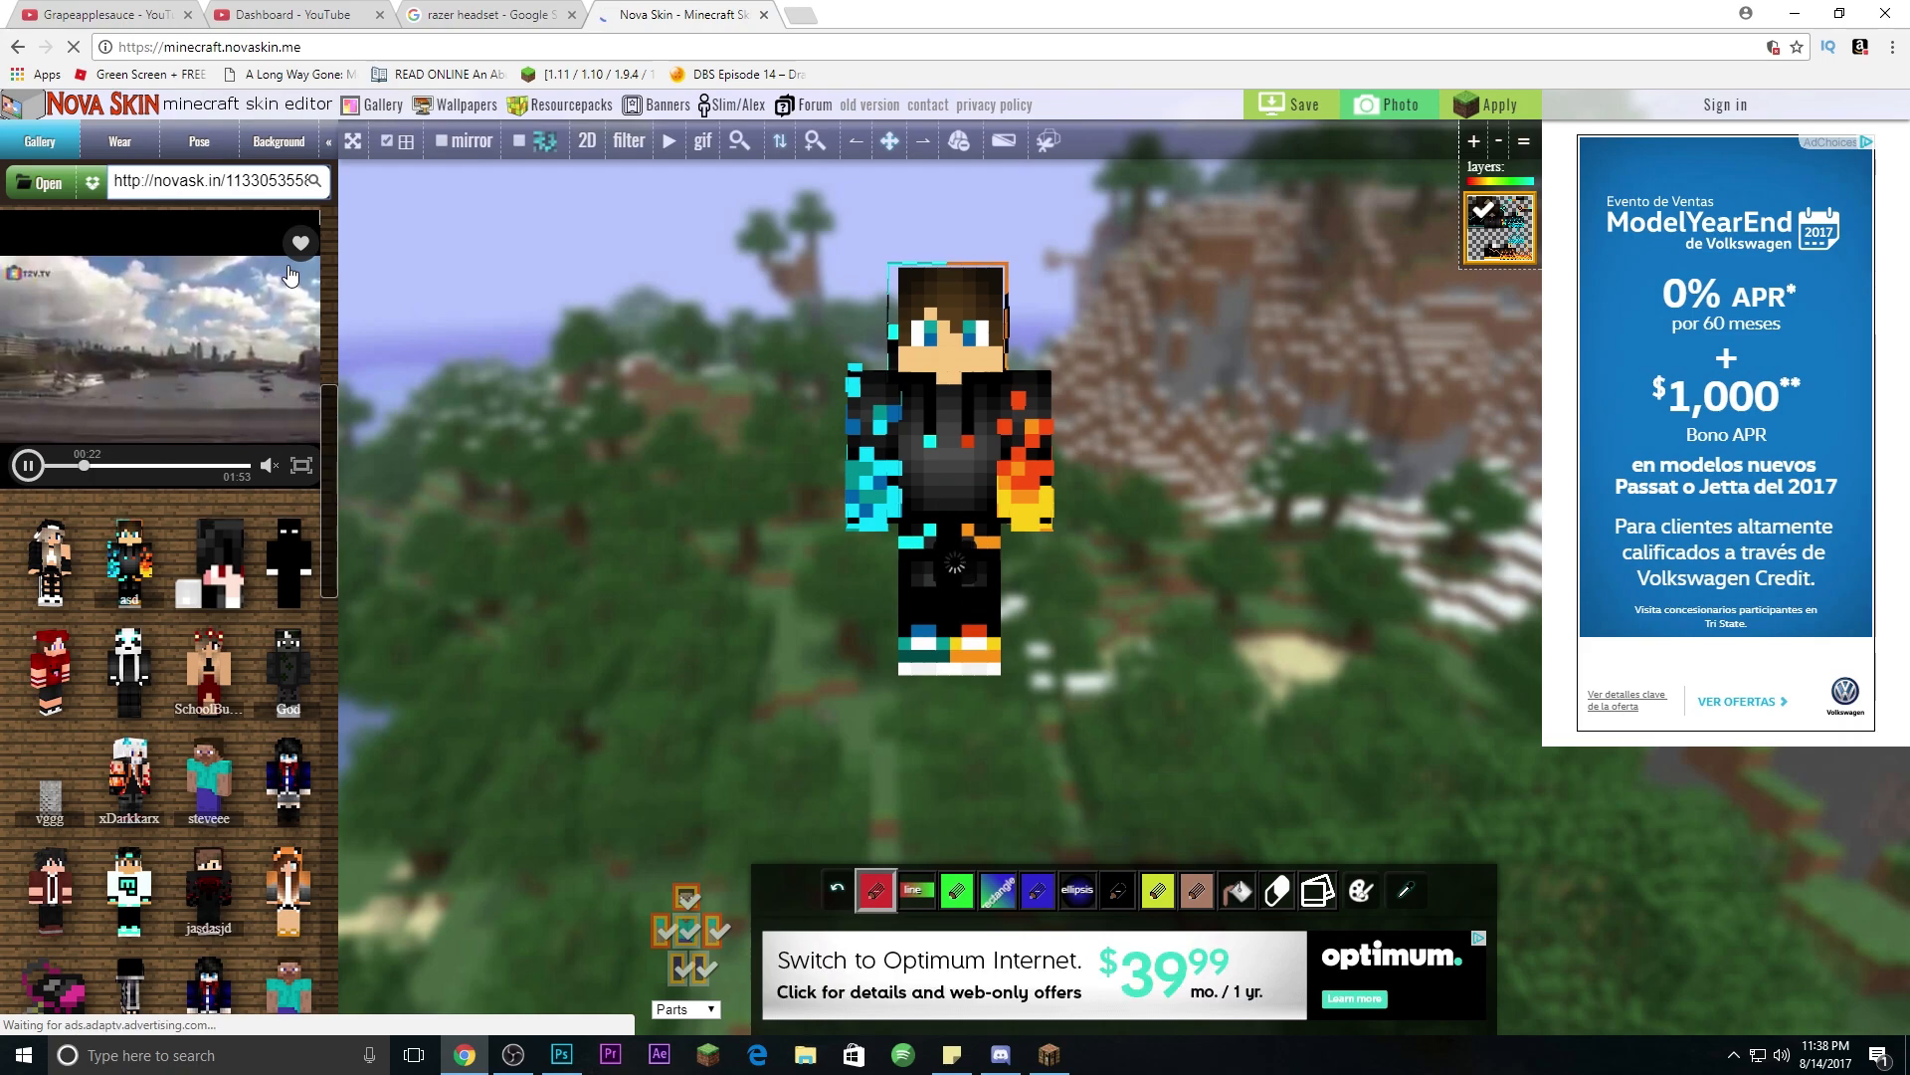
{"action": "key", "text": "ctrl+a"}
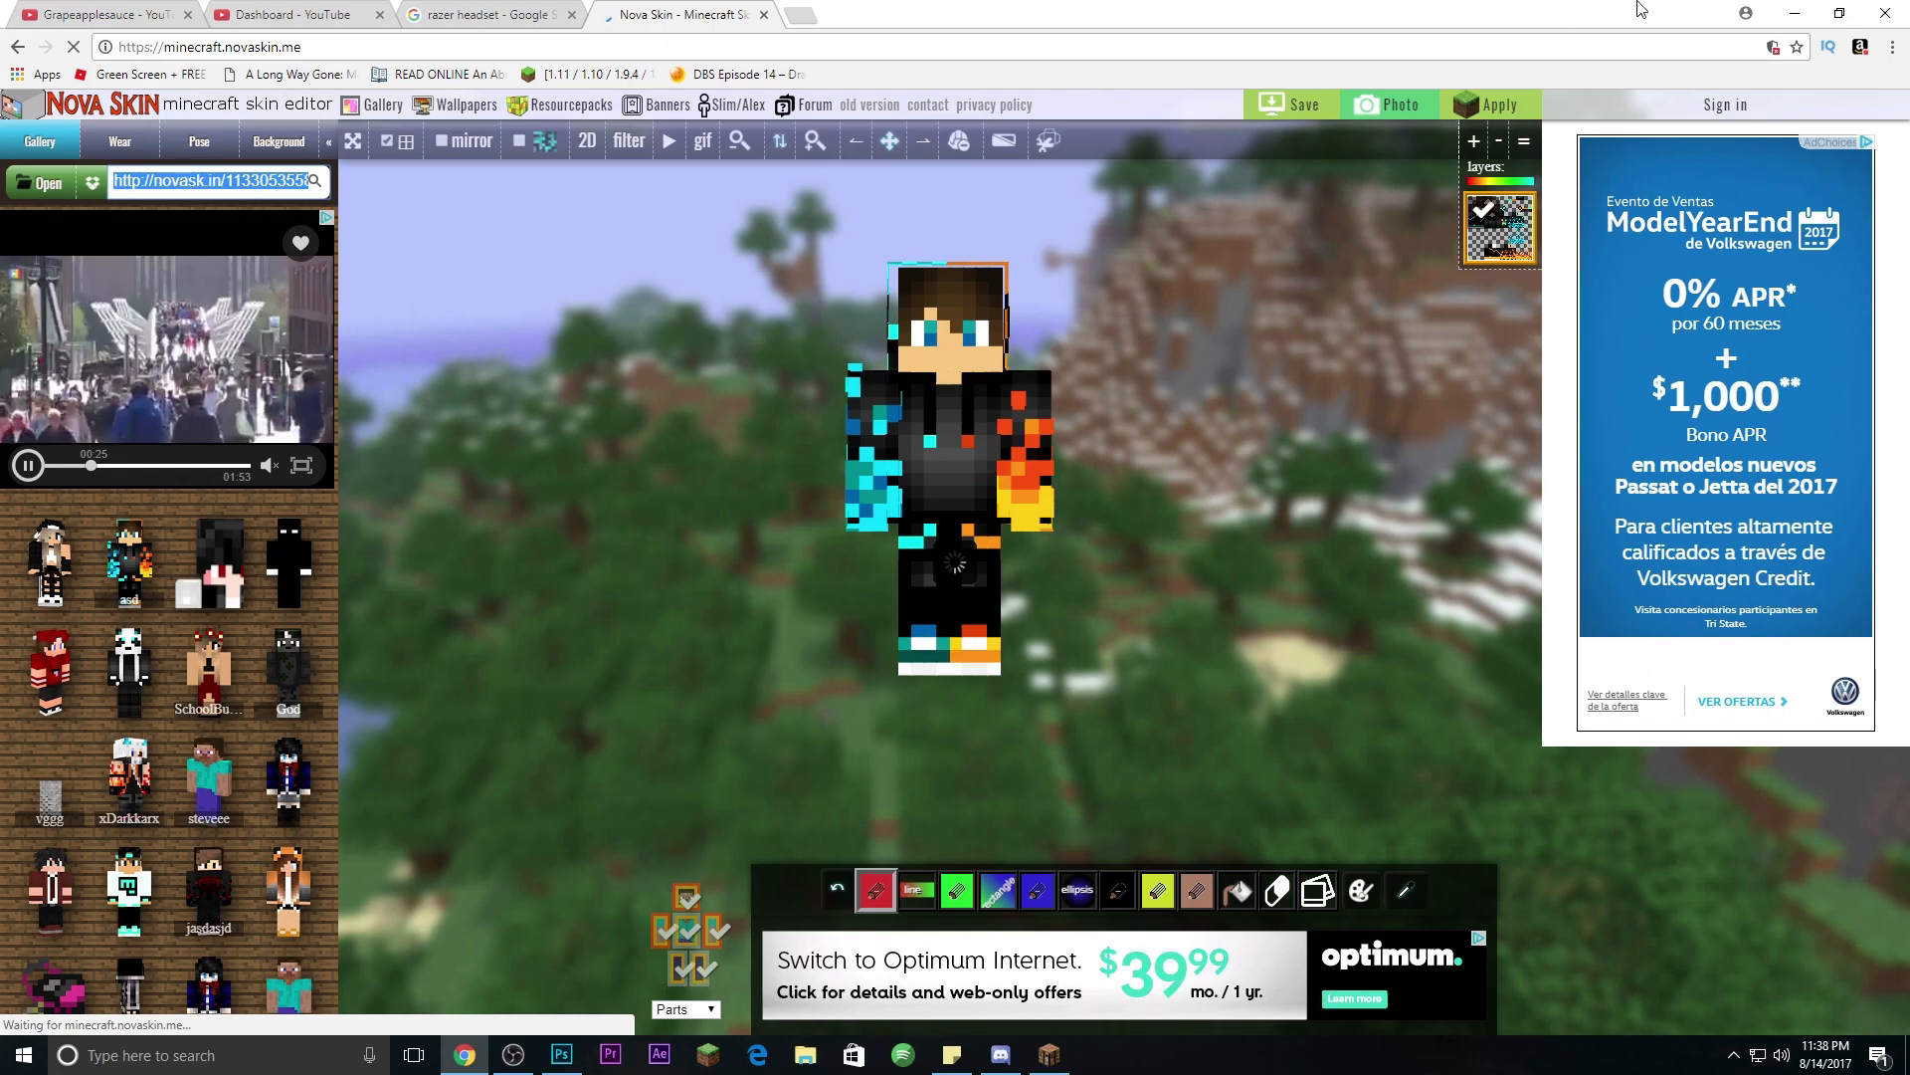
{"action": "left_click", "coordinate": [1794, 13]}
{"action": "key", "text": "e"}
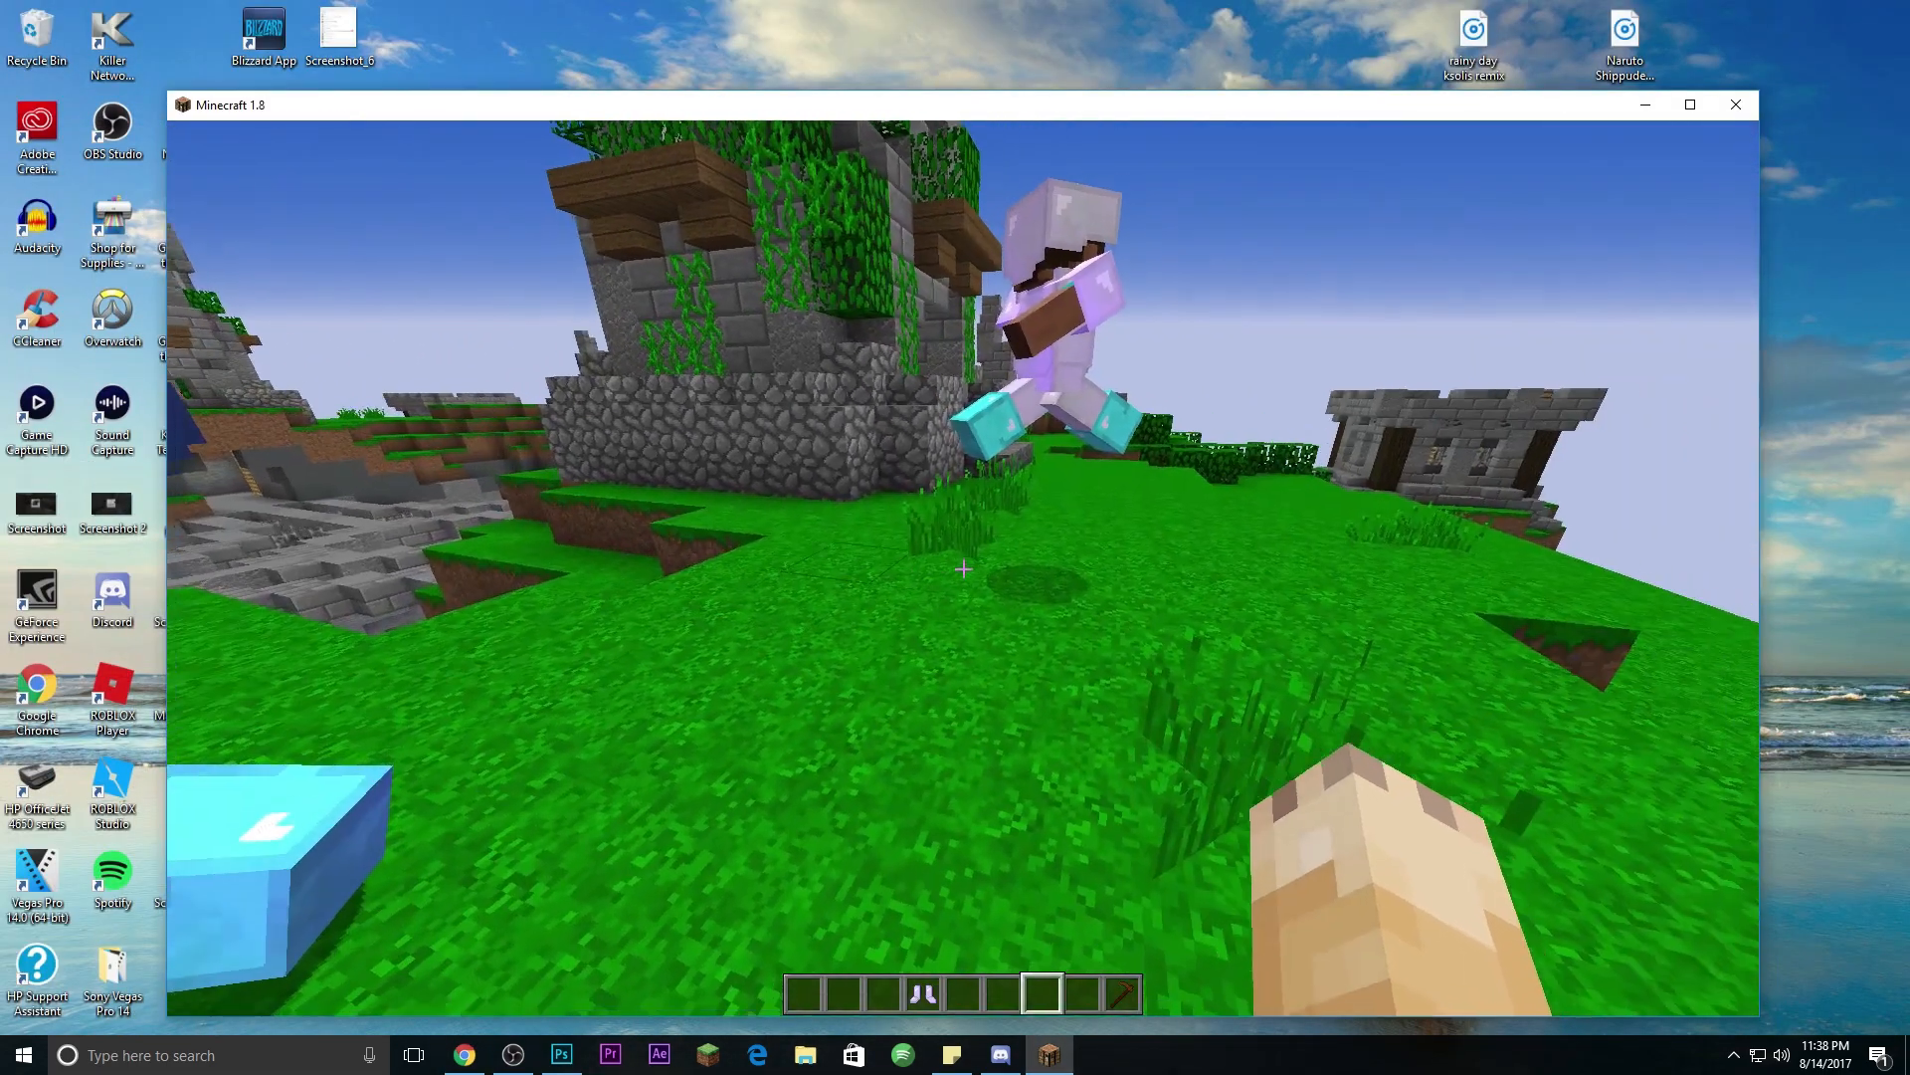
{"action": "scroll", "coordinate": [964, 568], "scroll_direction": "down", "scroll_amount": 2}
{"action": "right_click", "coordinate": [963, 568]}
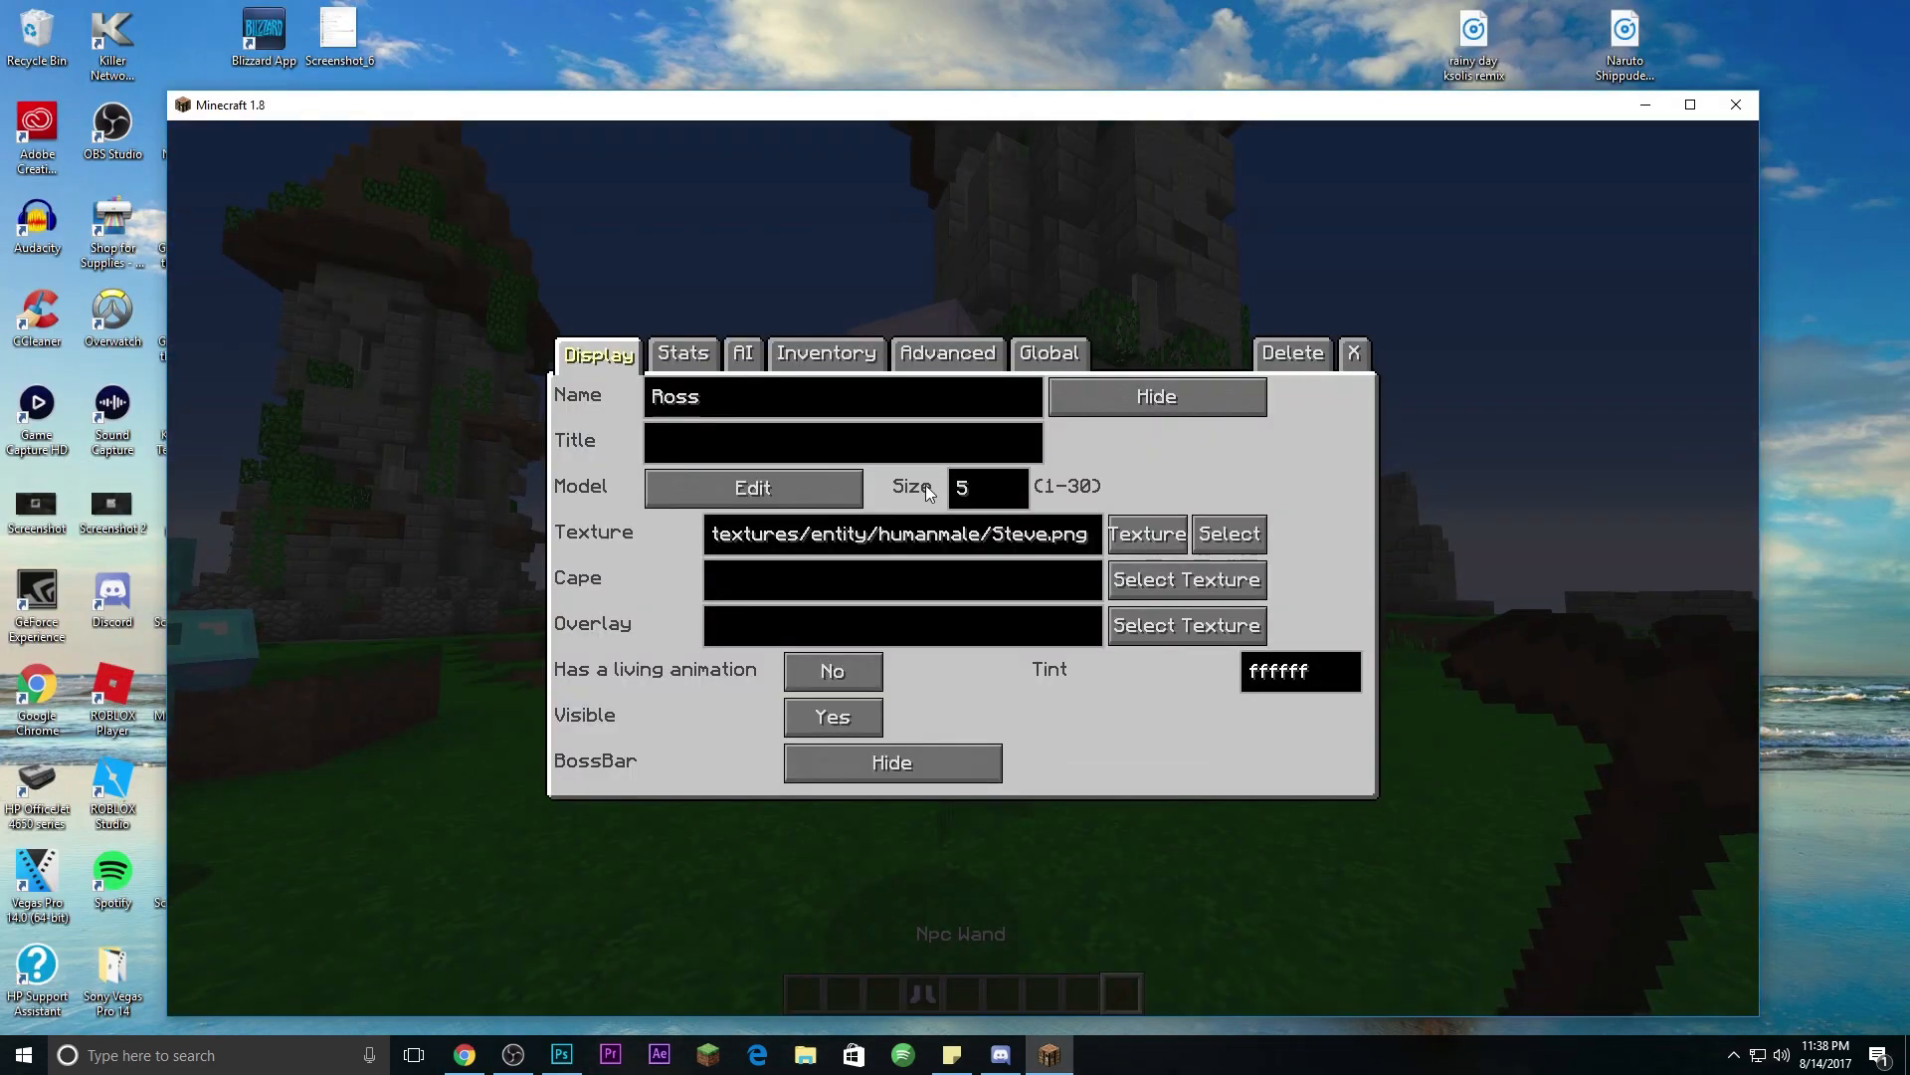
{"action": "left_click", "coordinate": [1162, 535]}
{"action": "left_click", "coordinate": [951, 544]}
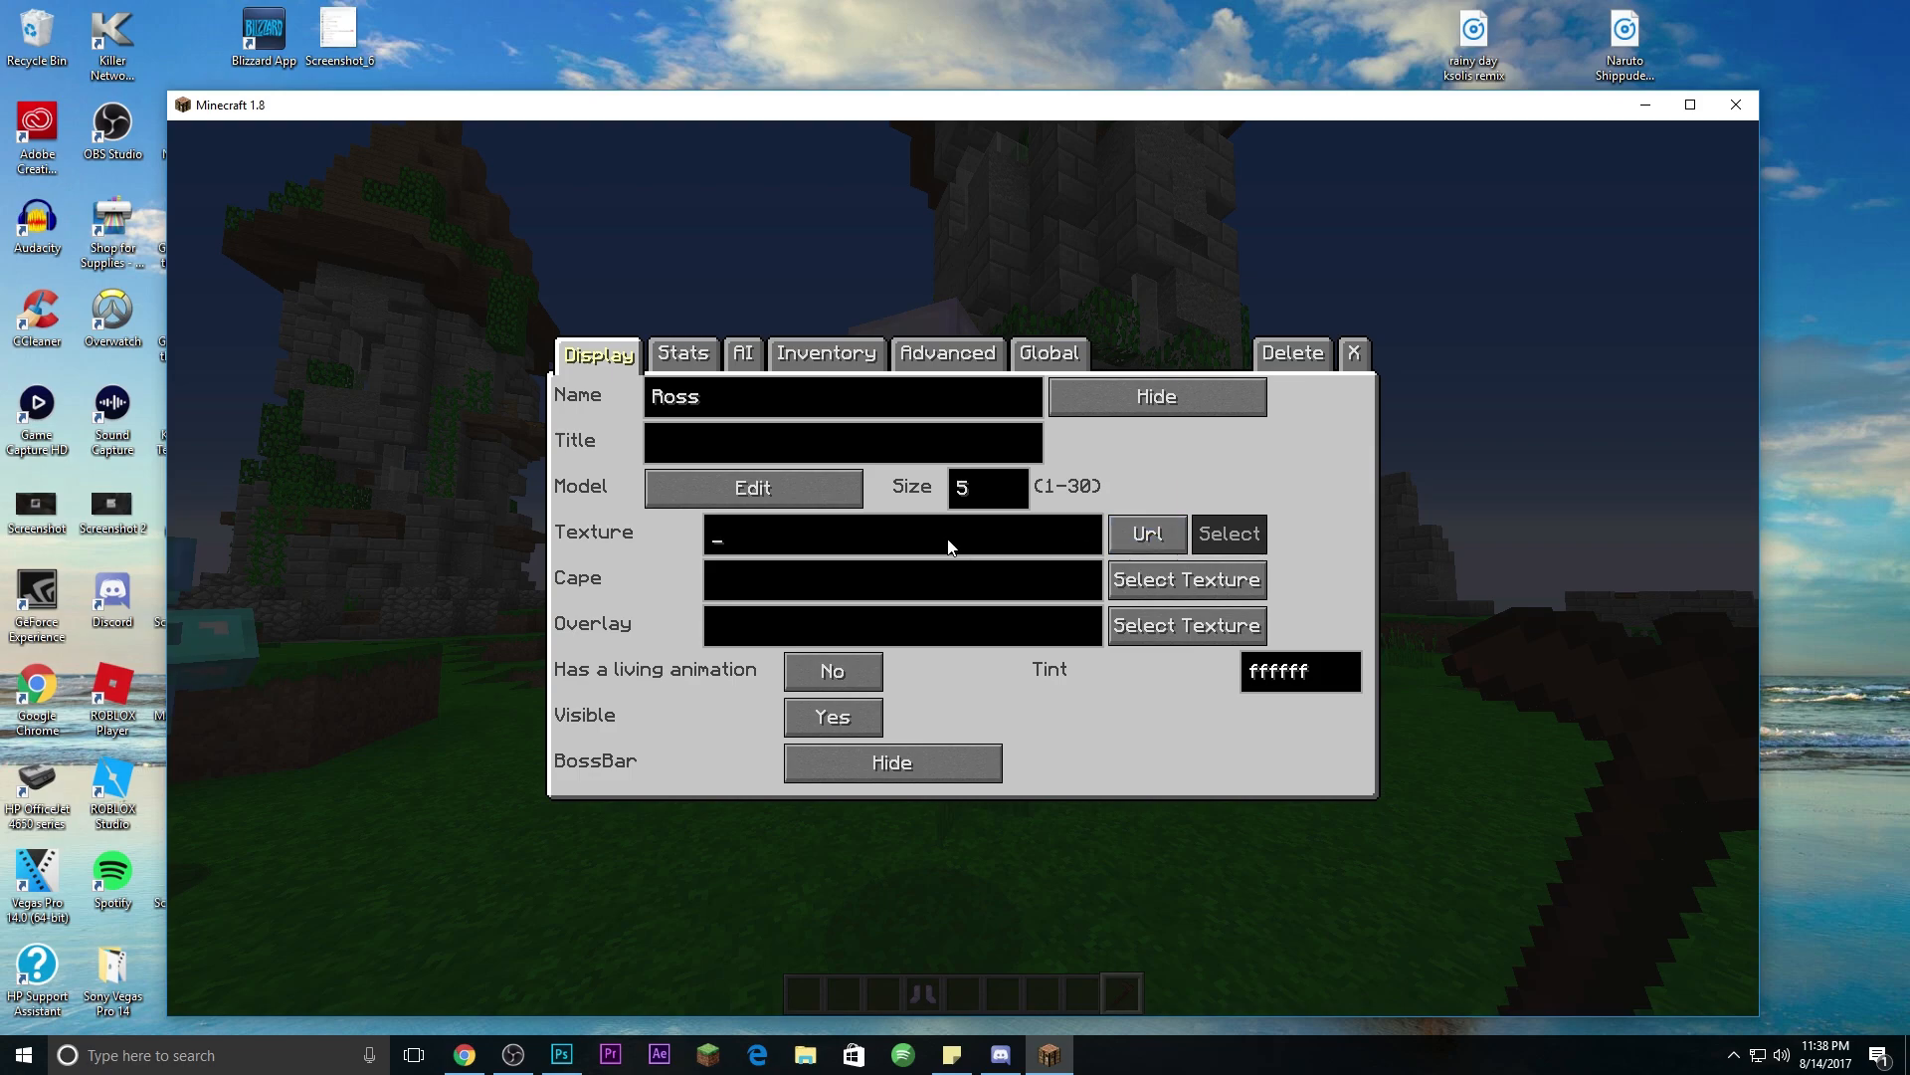
{"action": "type", "text": "http://novask.in/1133053558.png"}
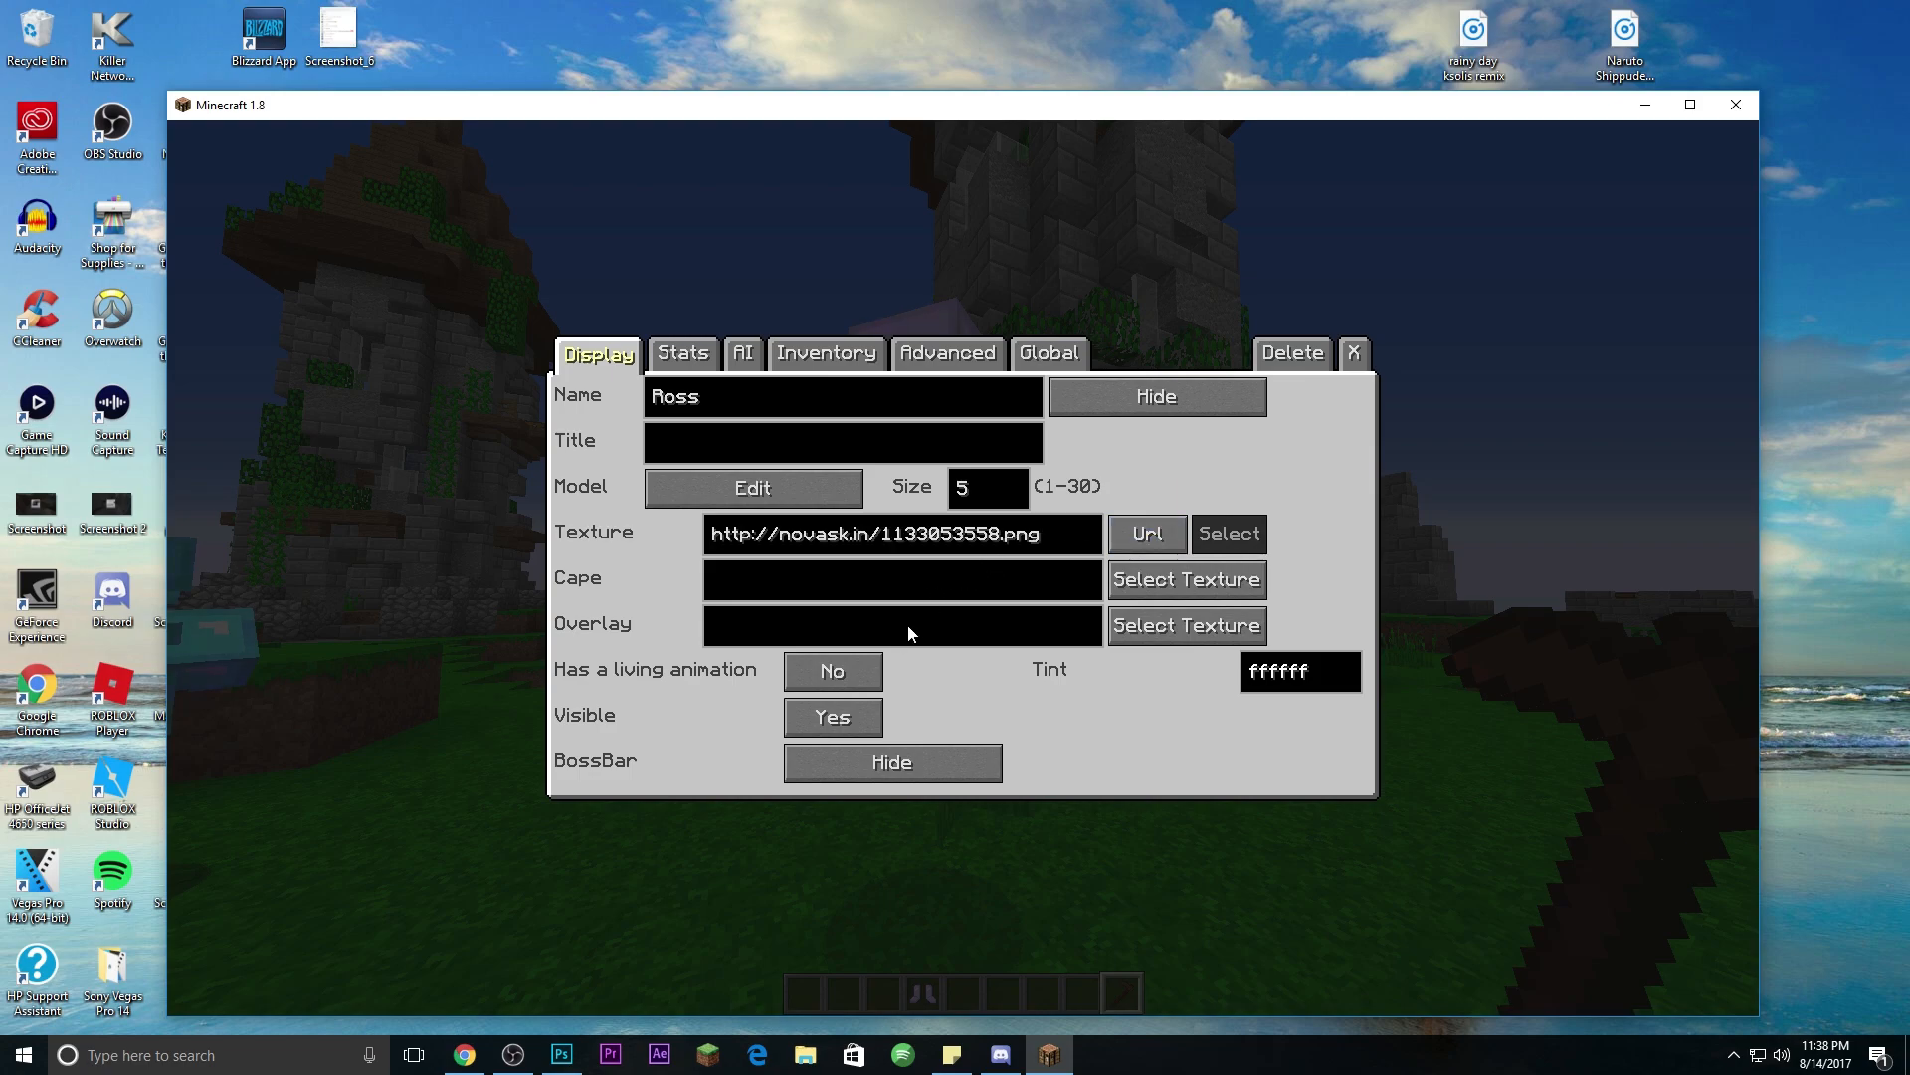
{"action": "left_click", "coordinate": [1362, 358]}
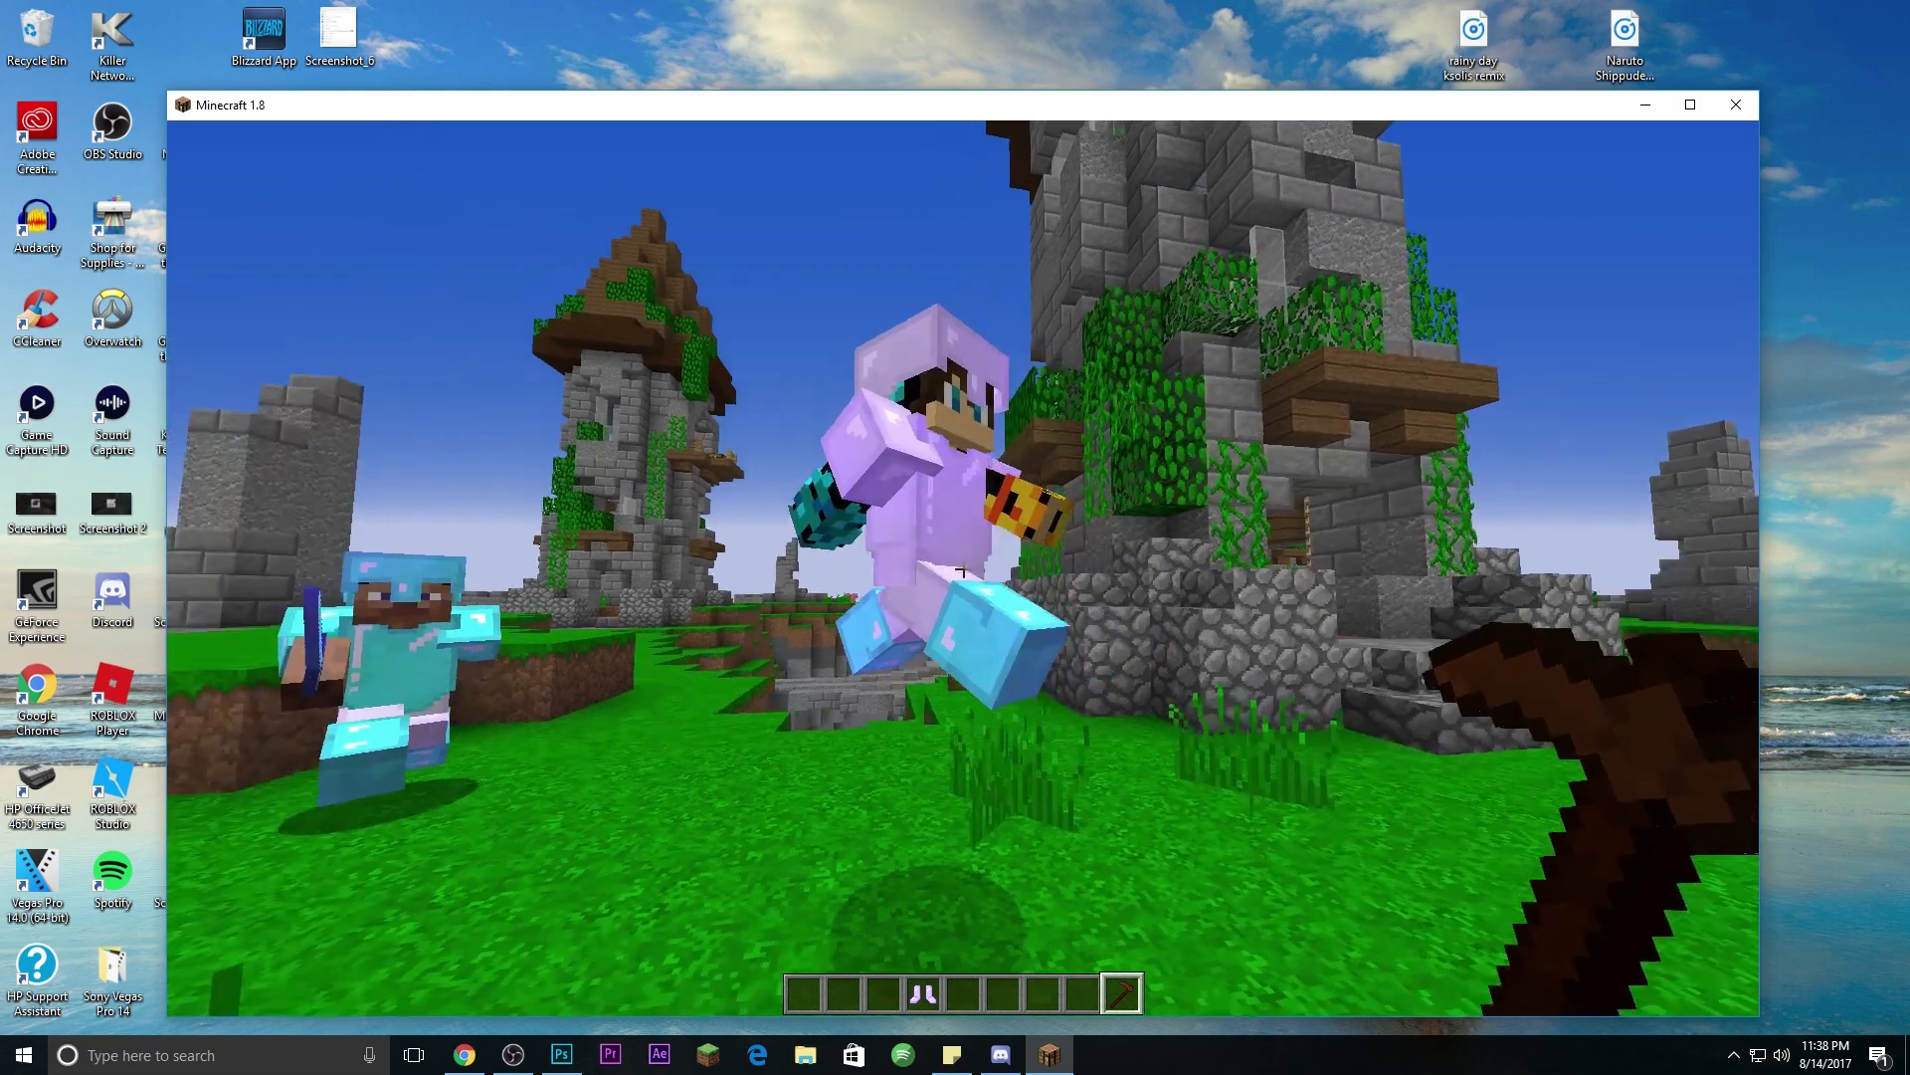
Step: Return to Nova Skin, browse the gallery for a second skin, and copy the link of the light-blue jacket skin in the first row
{"action": "key", "text": "e"}
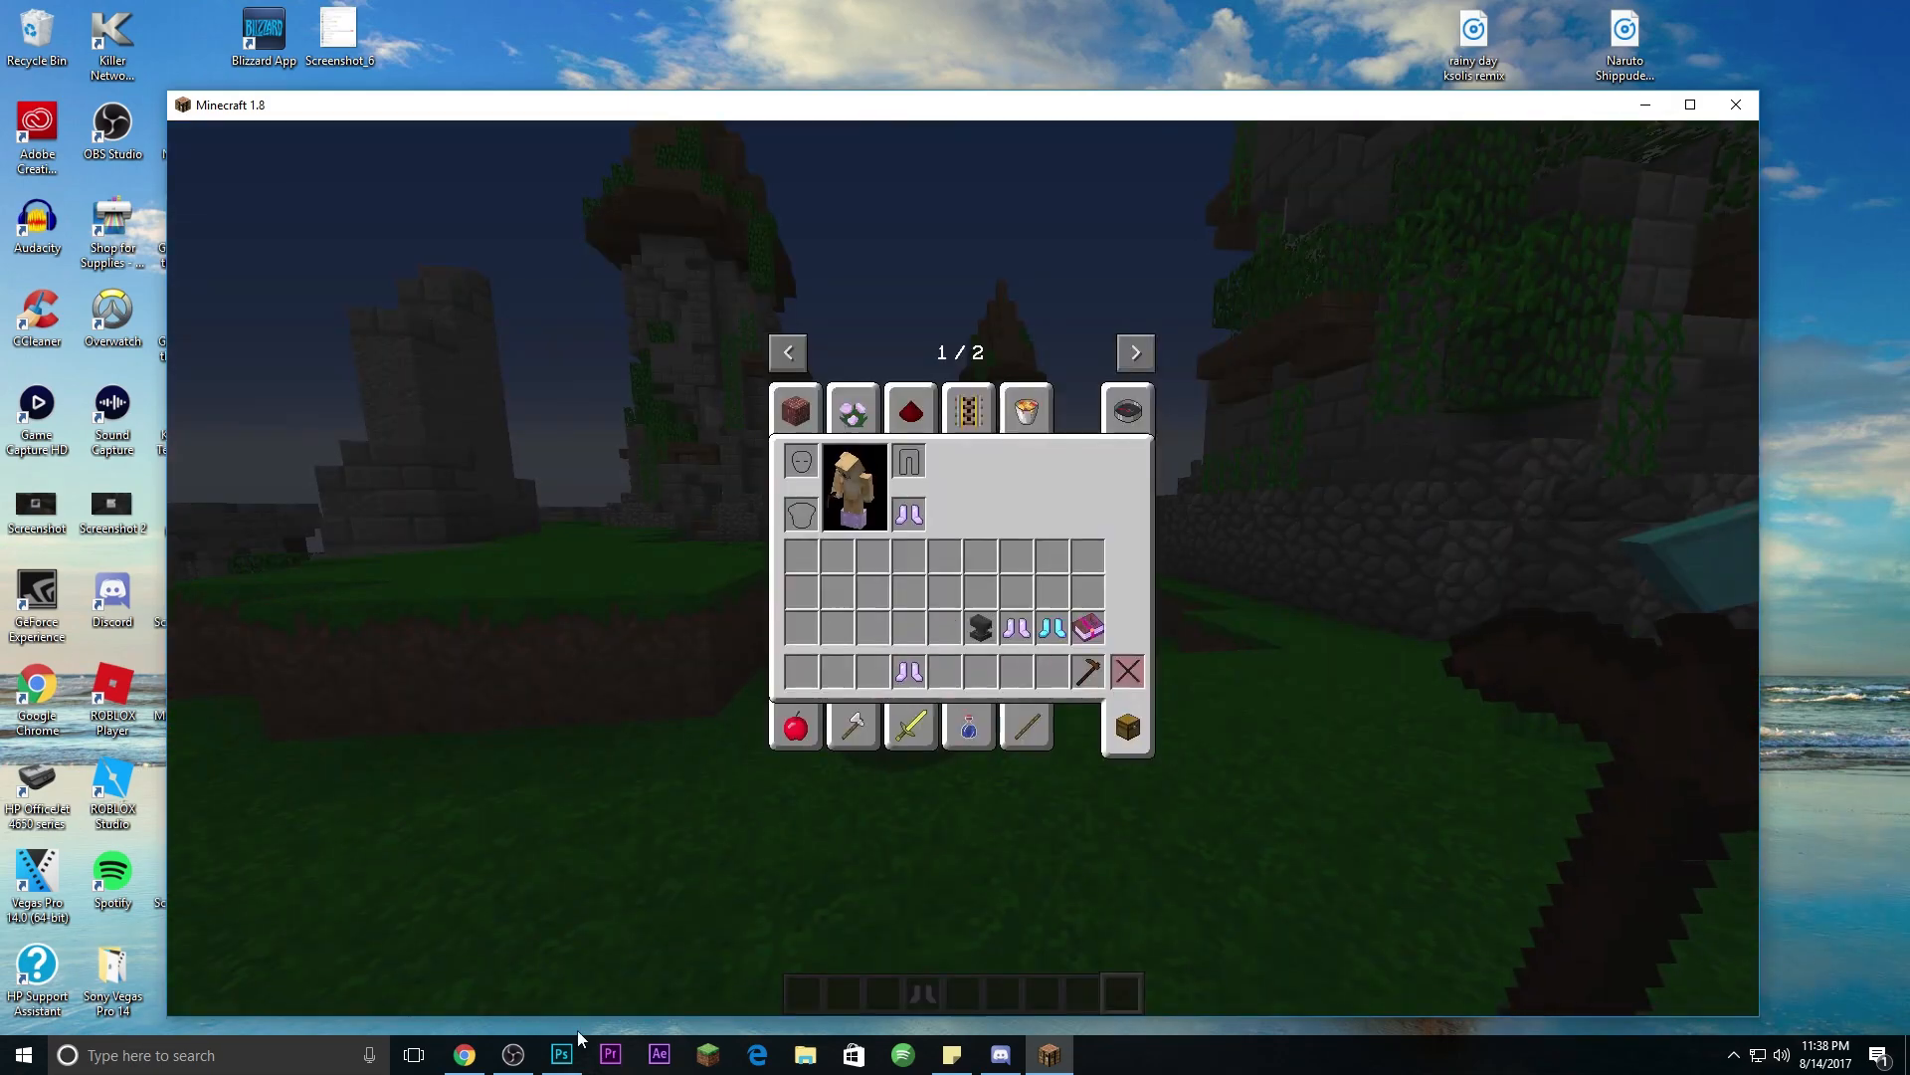
{"action": "left_click", "coordinate": [464, 1055]}
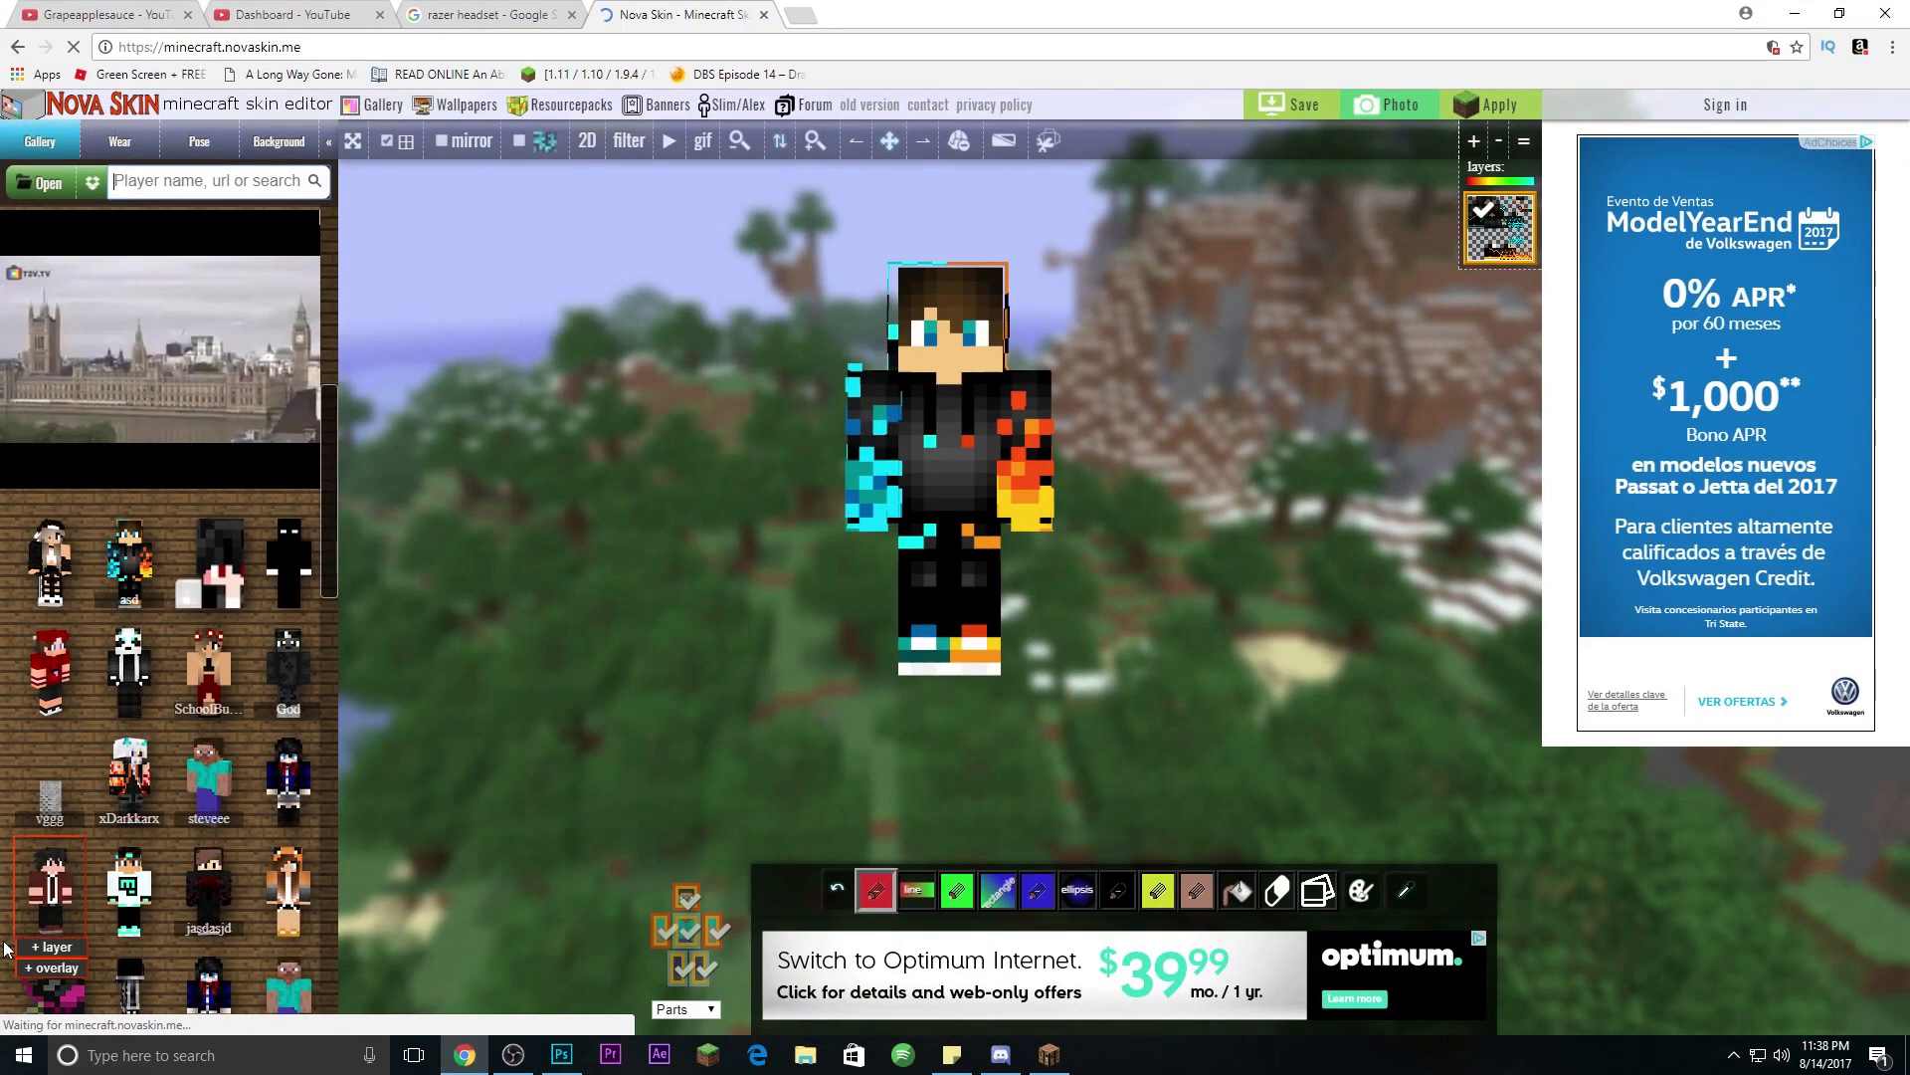
{"action": "scroll", "coordinate": [100, 916], "scroll_direction": "down", "scroll_amount": 2}
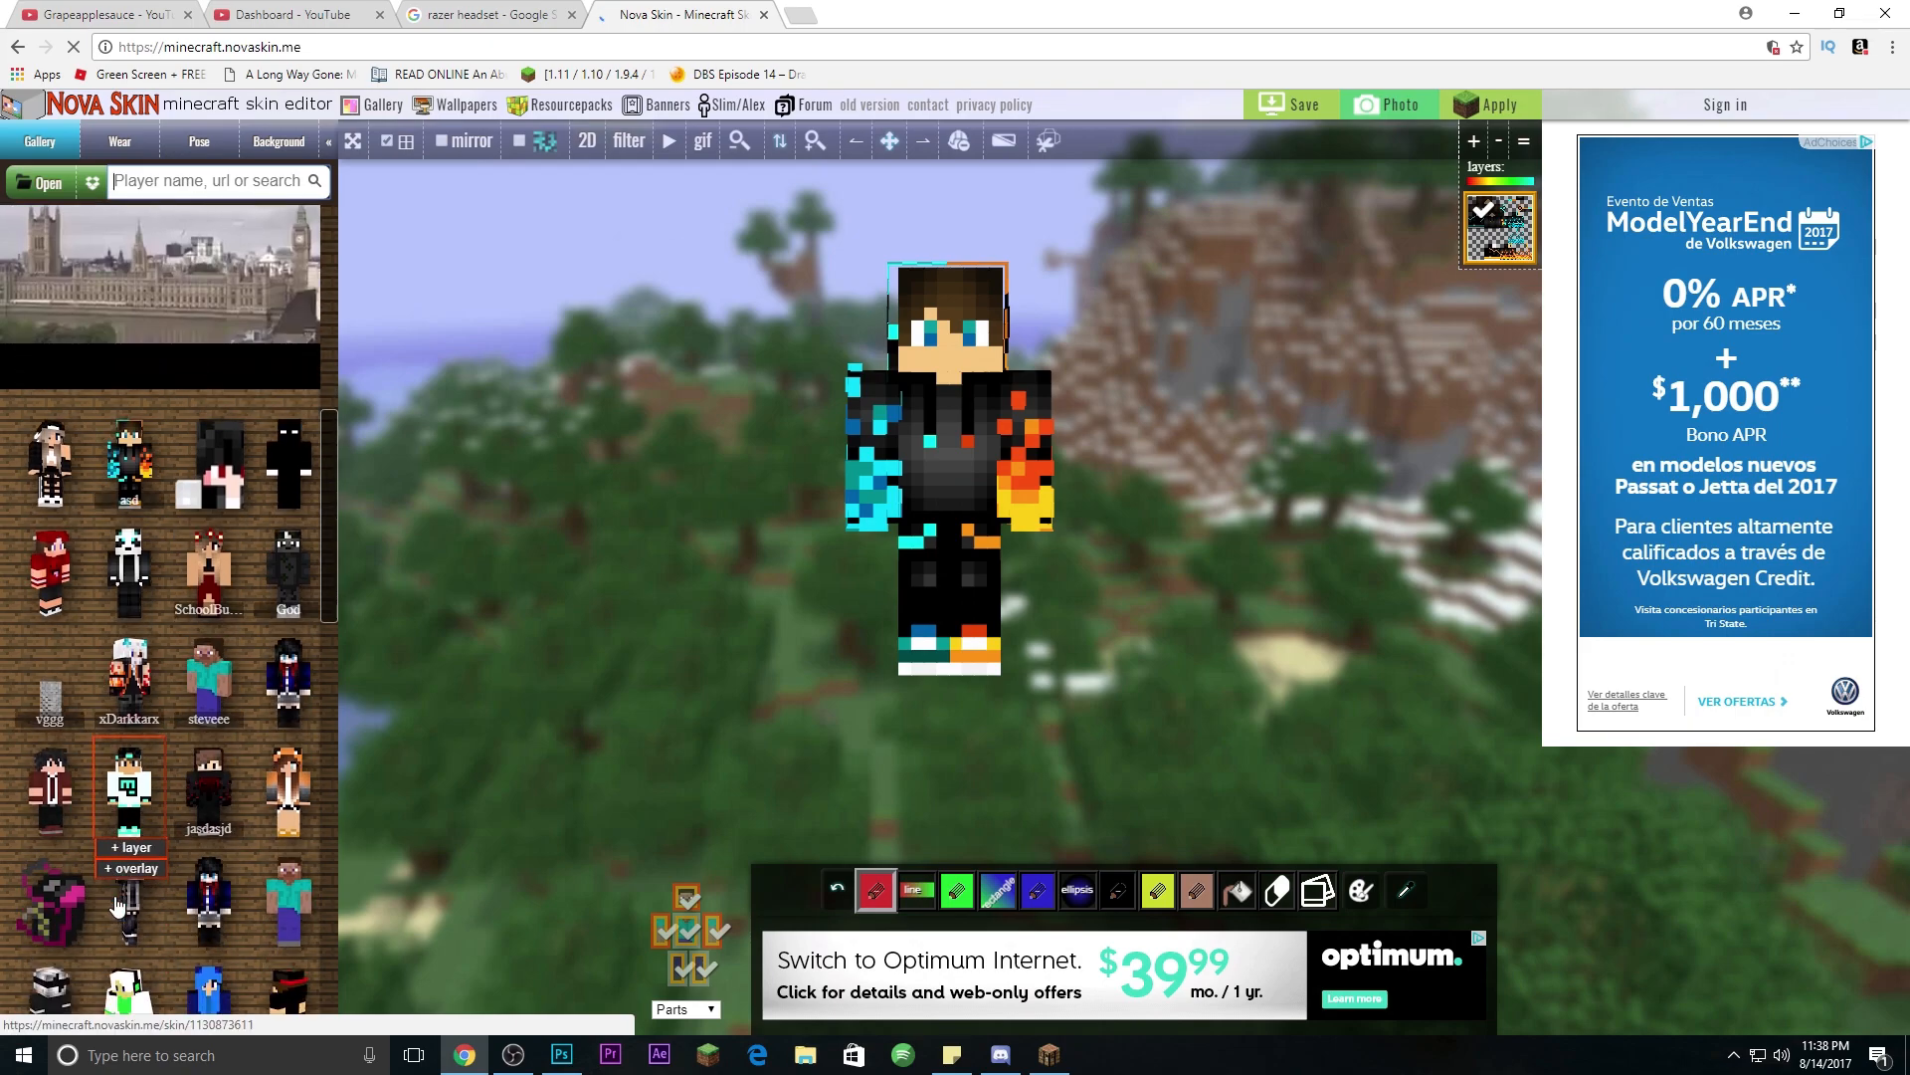
{"action": "scroll", "coordinate": [132, 902], "scroll_direction": "down", "scroll_amount": 1}
{"action": "scroll", "coordinate": [132, 900], "scroll_direction": "down", "scroll_amount": 3}
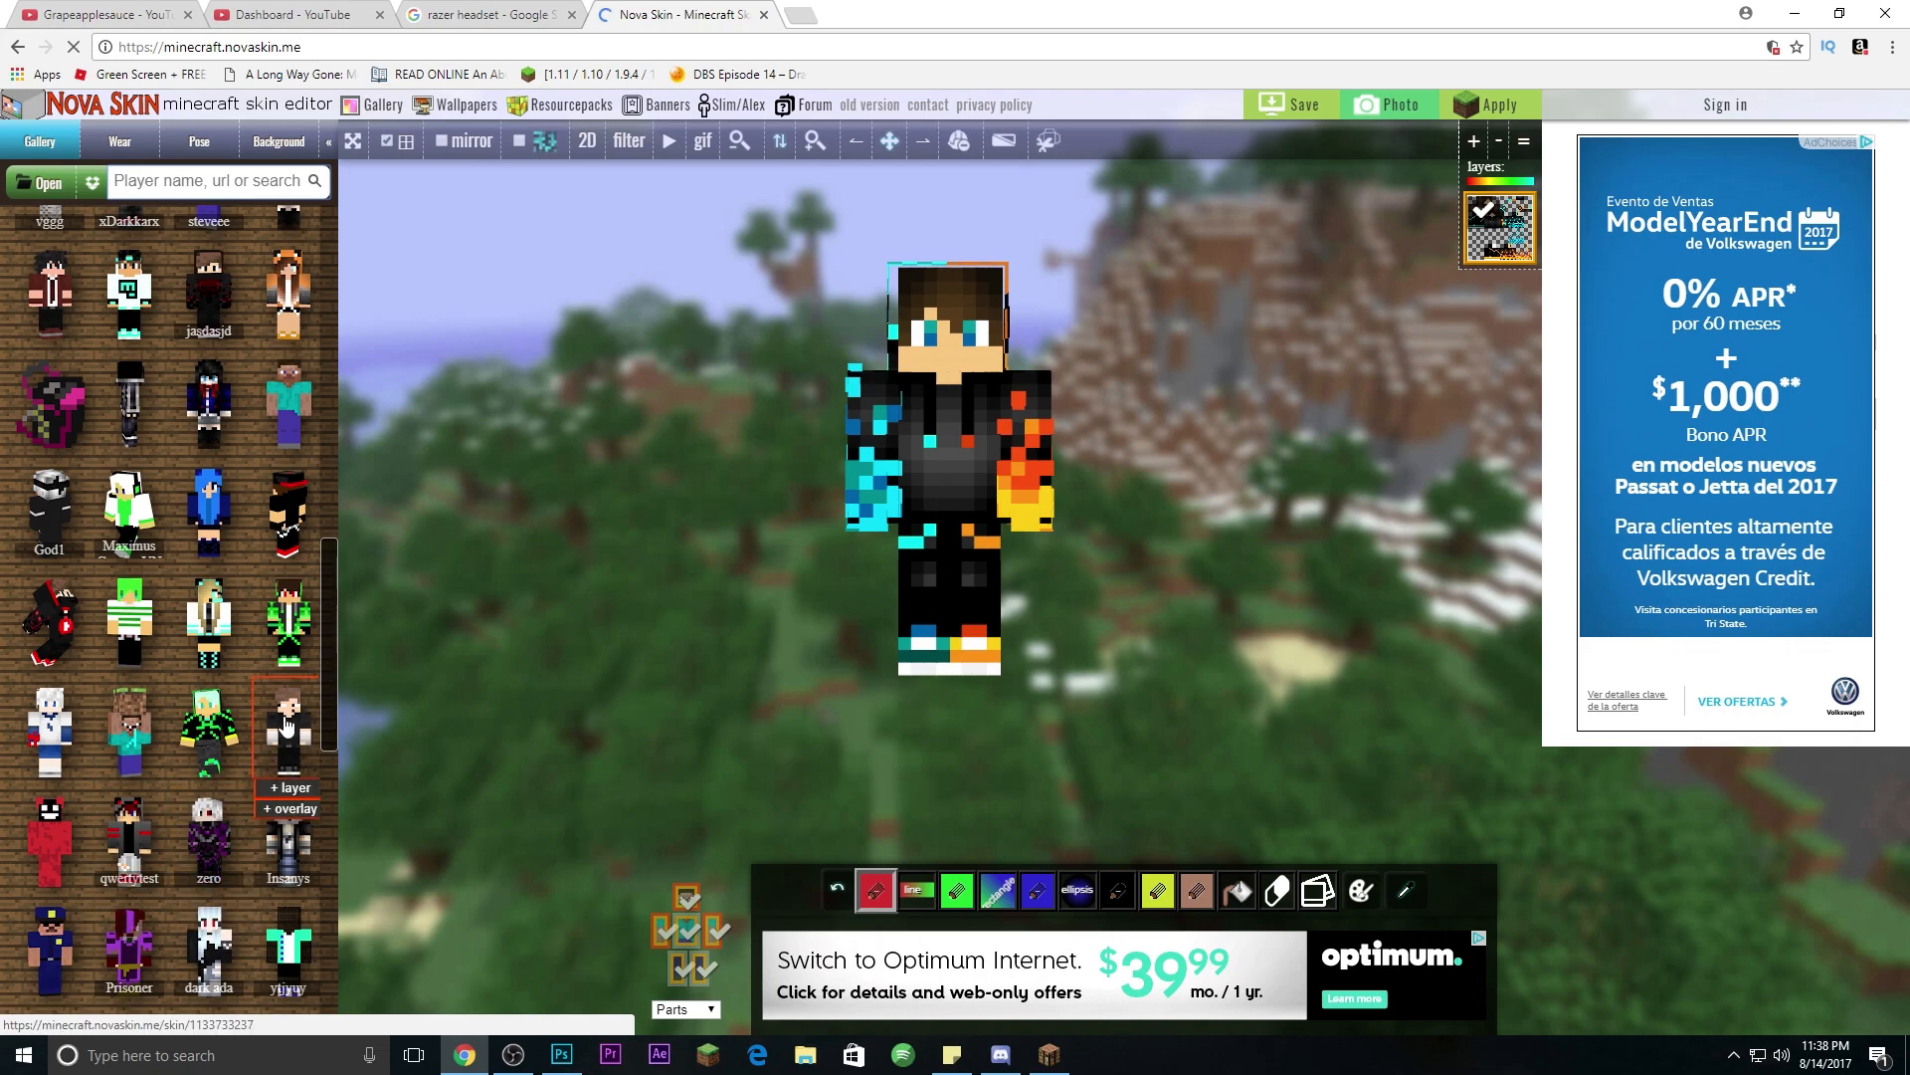
{"action": "scroll", "coordinate": [286, 727], "scroll_direction": "down", "scroll_amount": 10}
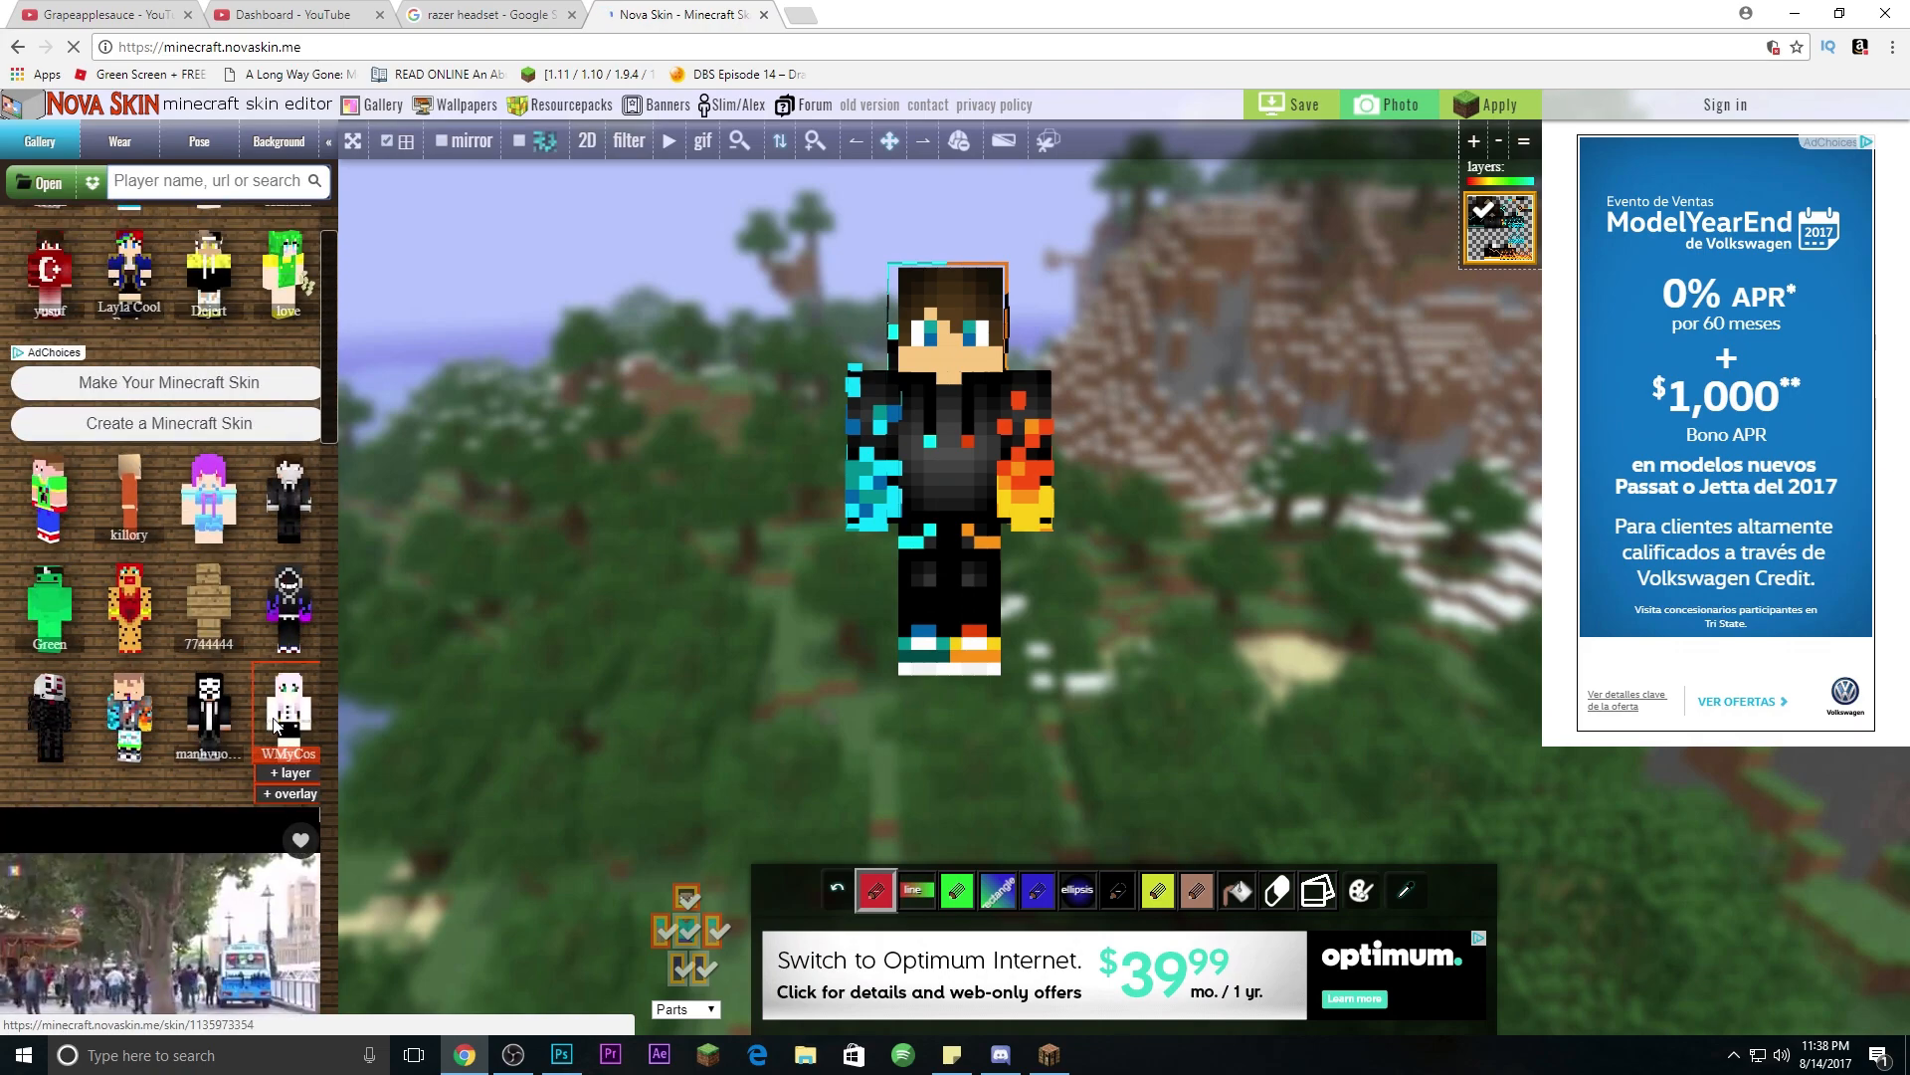
{"action": "scroll", "coordinate": [244, 676], "scroll_direction": "up", "scroll_amount": 1}
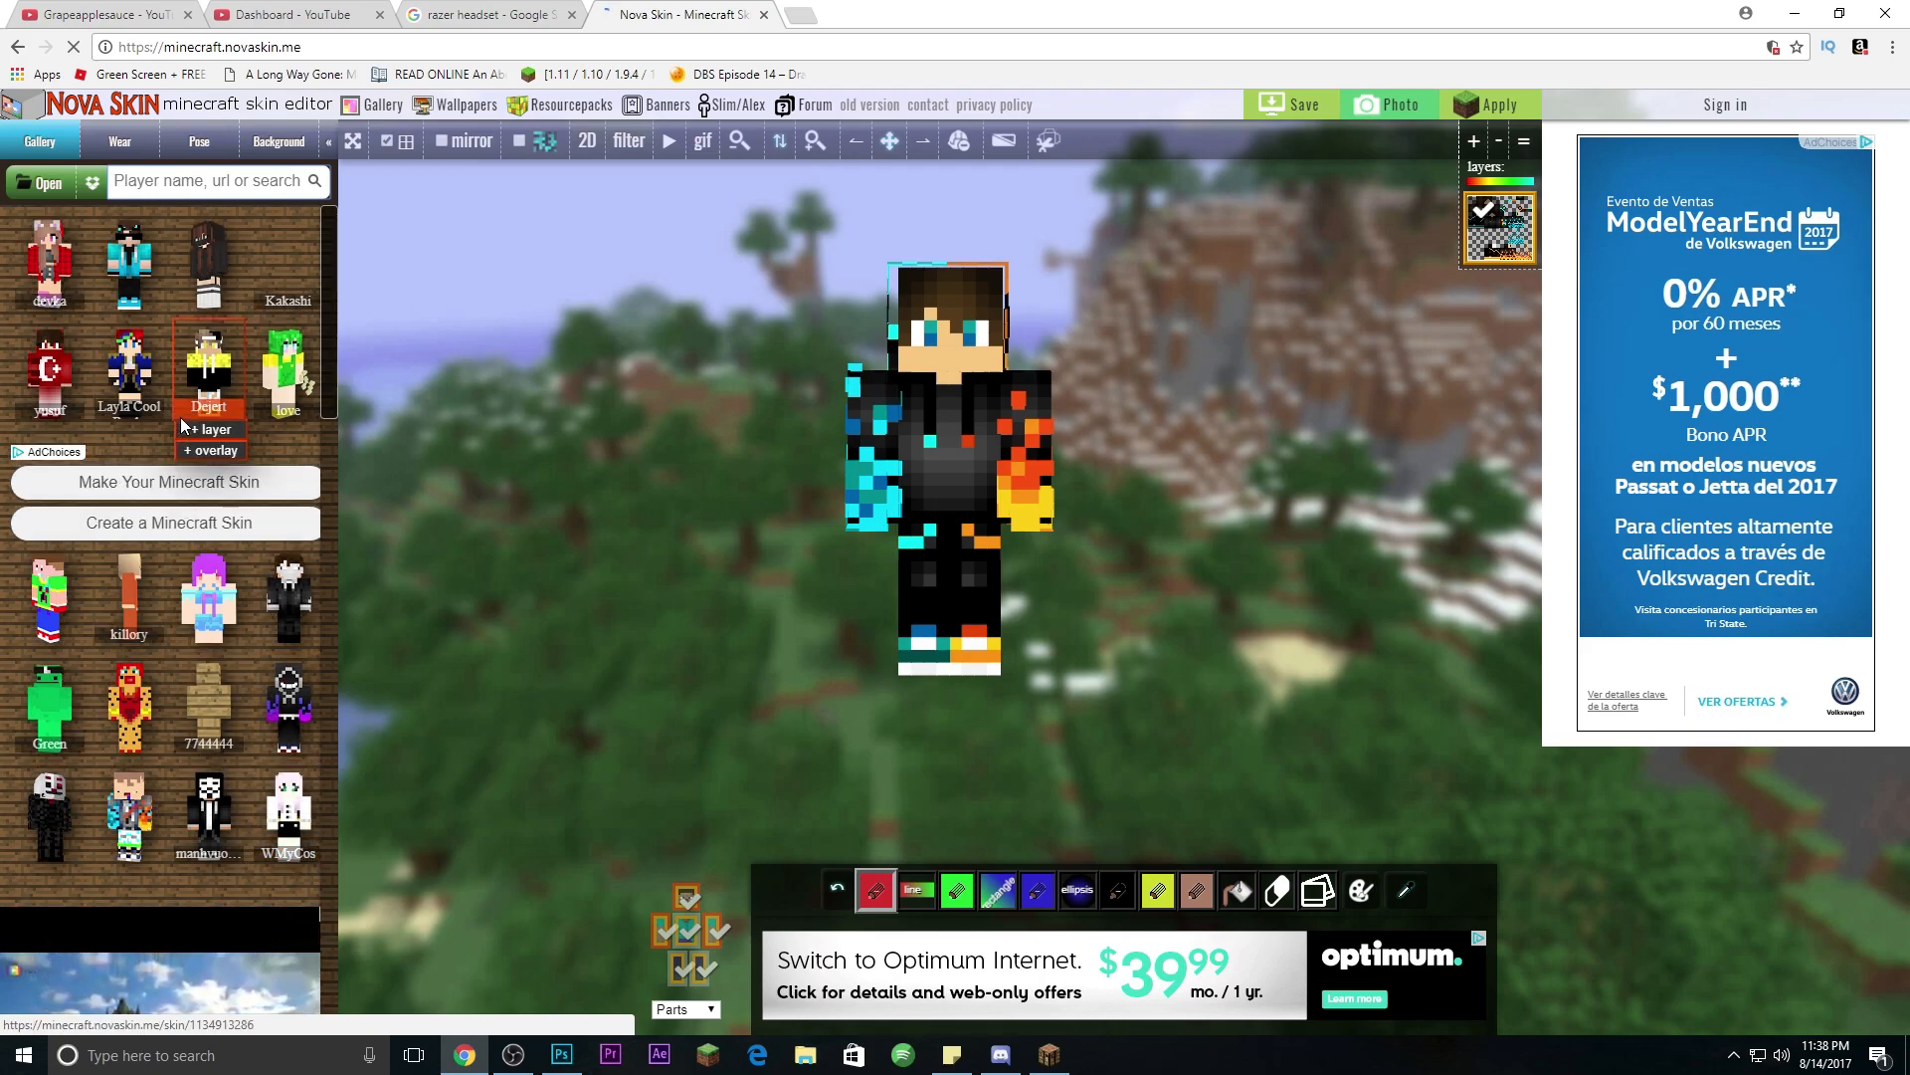
{"action": "left_click", "coordinate": [121, 282]}
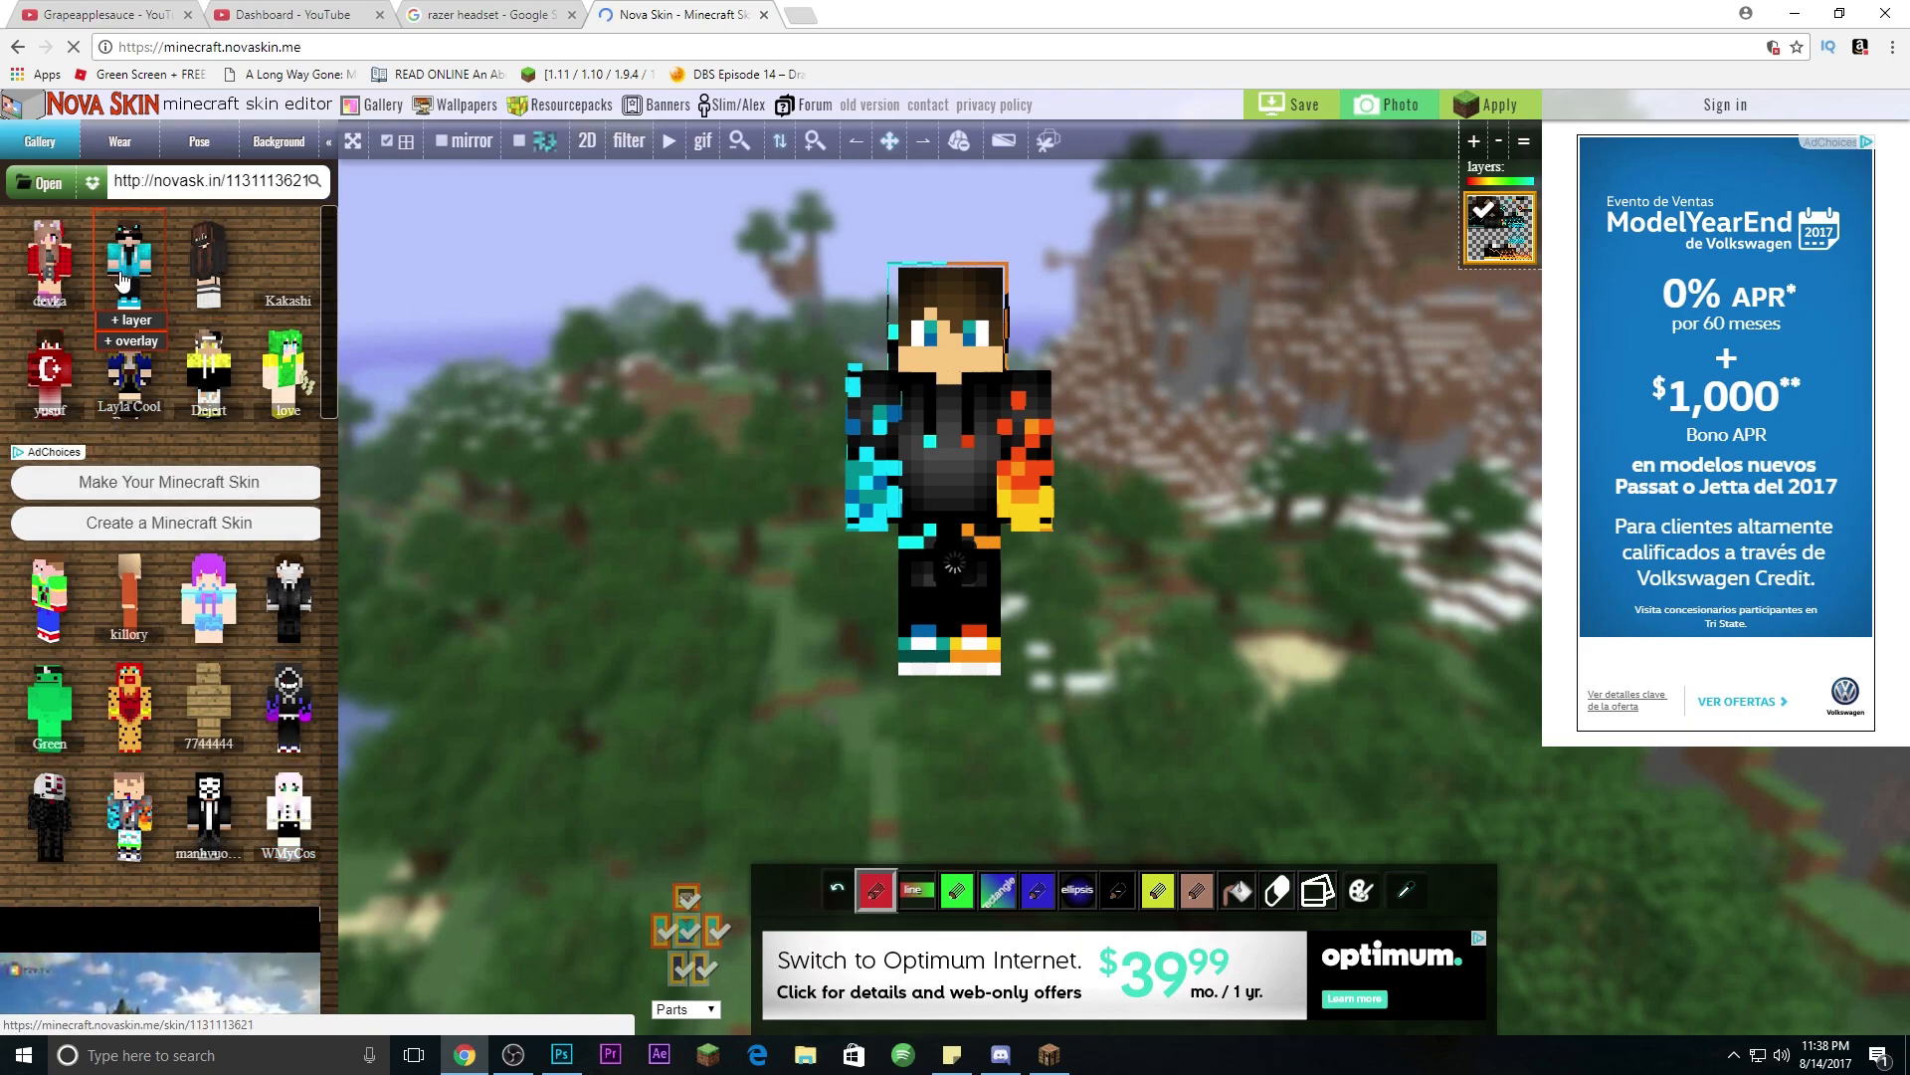
{"action": "left_click", "coordinate": [214, 179]}
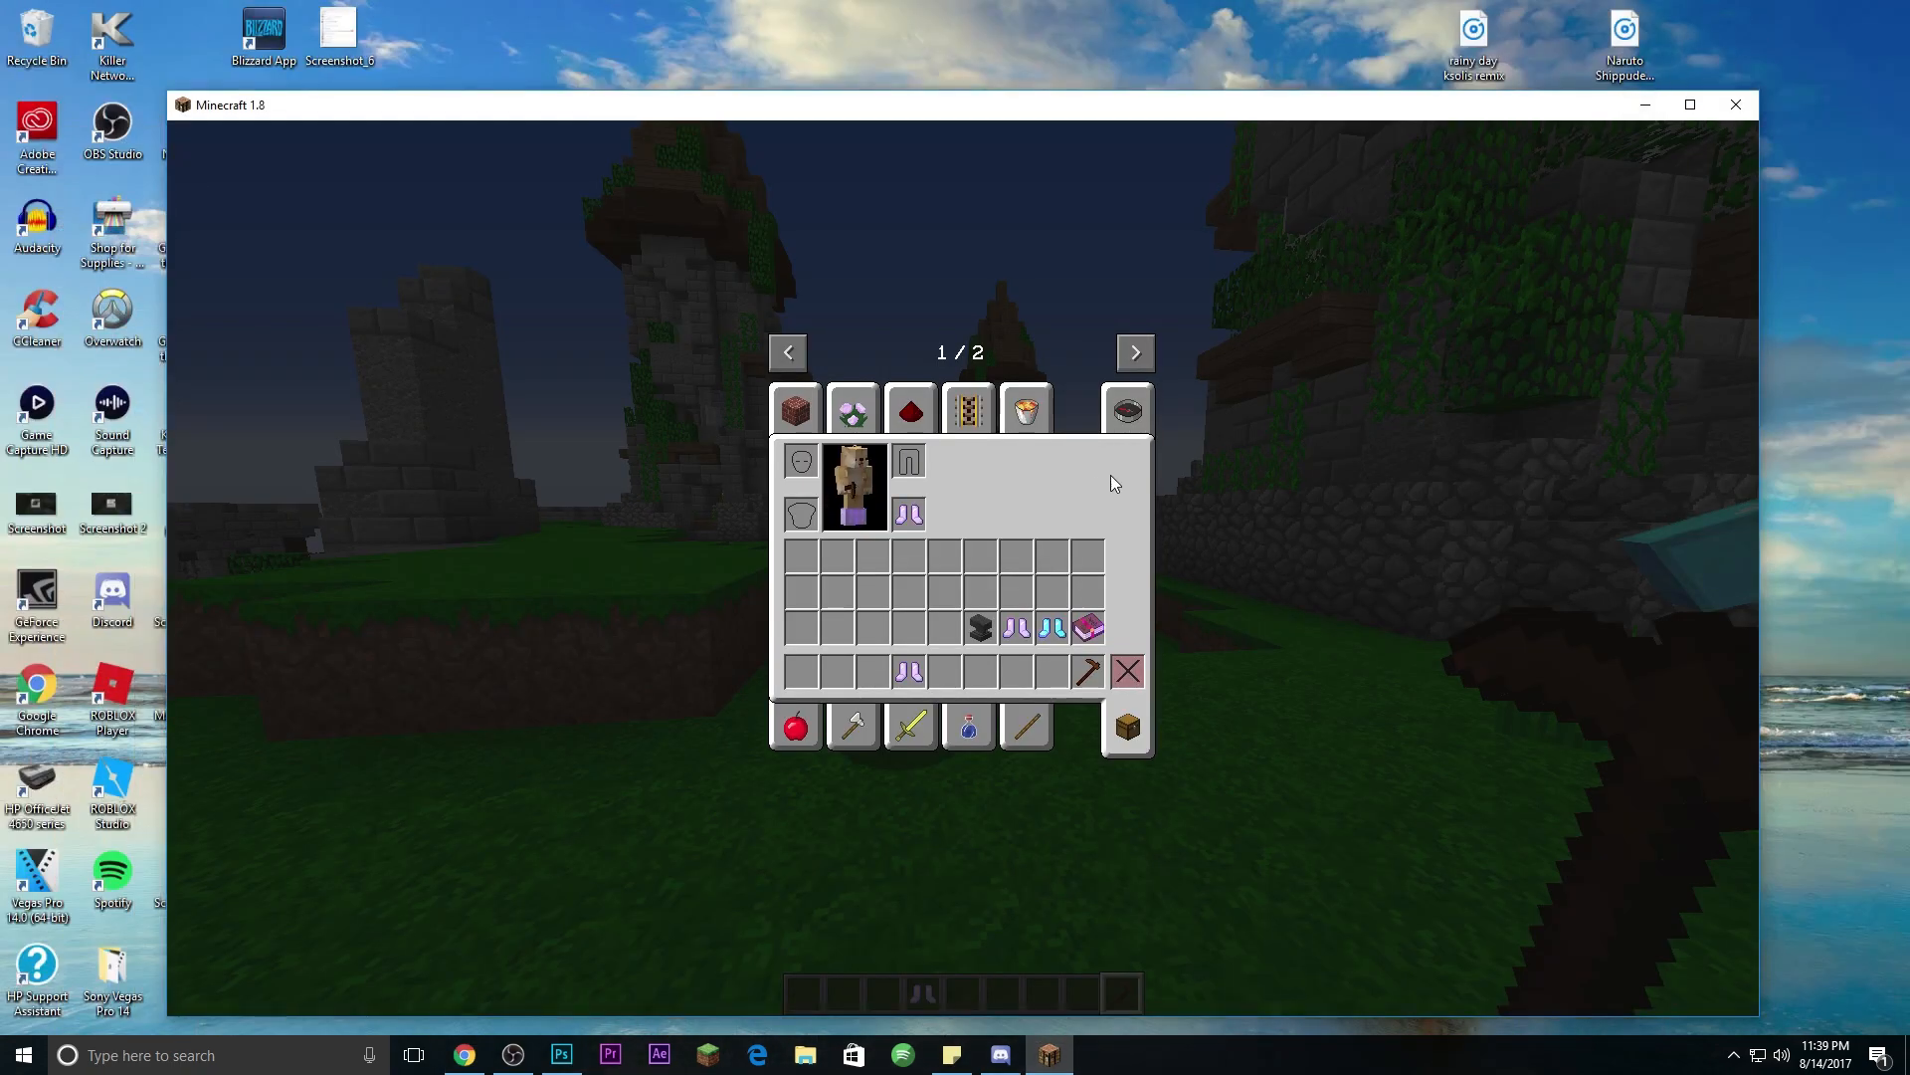
Step: Back in Minecraft, switch the sword-carrying NPC's texture source to Url and paste the copied Nova Skin link
{"action": "key", "text": "e"}
{"action": "right_click", "coordinate": [963, 569]}
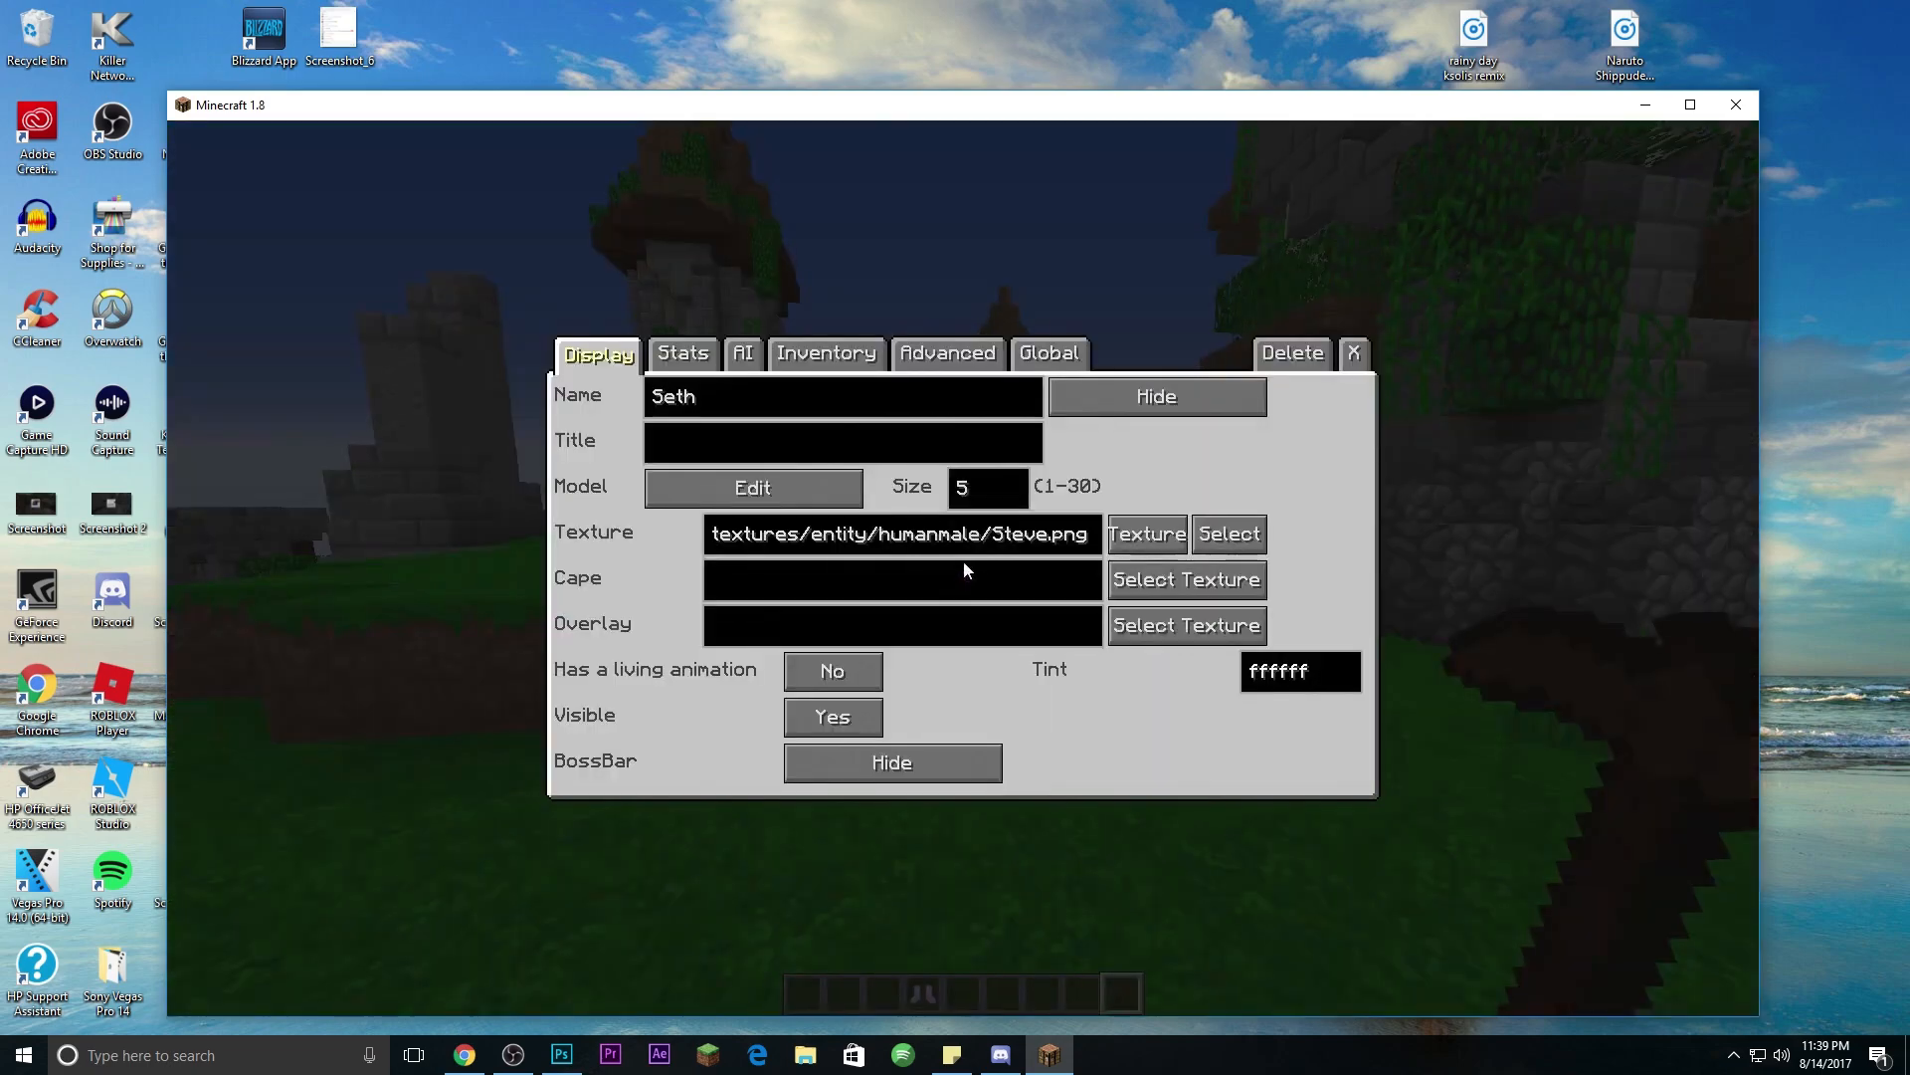
{"action": "left_click", "coordinate": [1135, 534]}
{"action": "left_click", "coordinate": [1135, 535]}
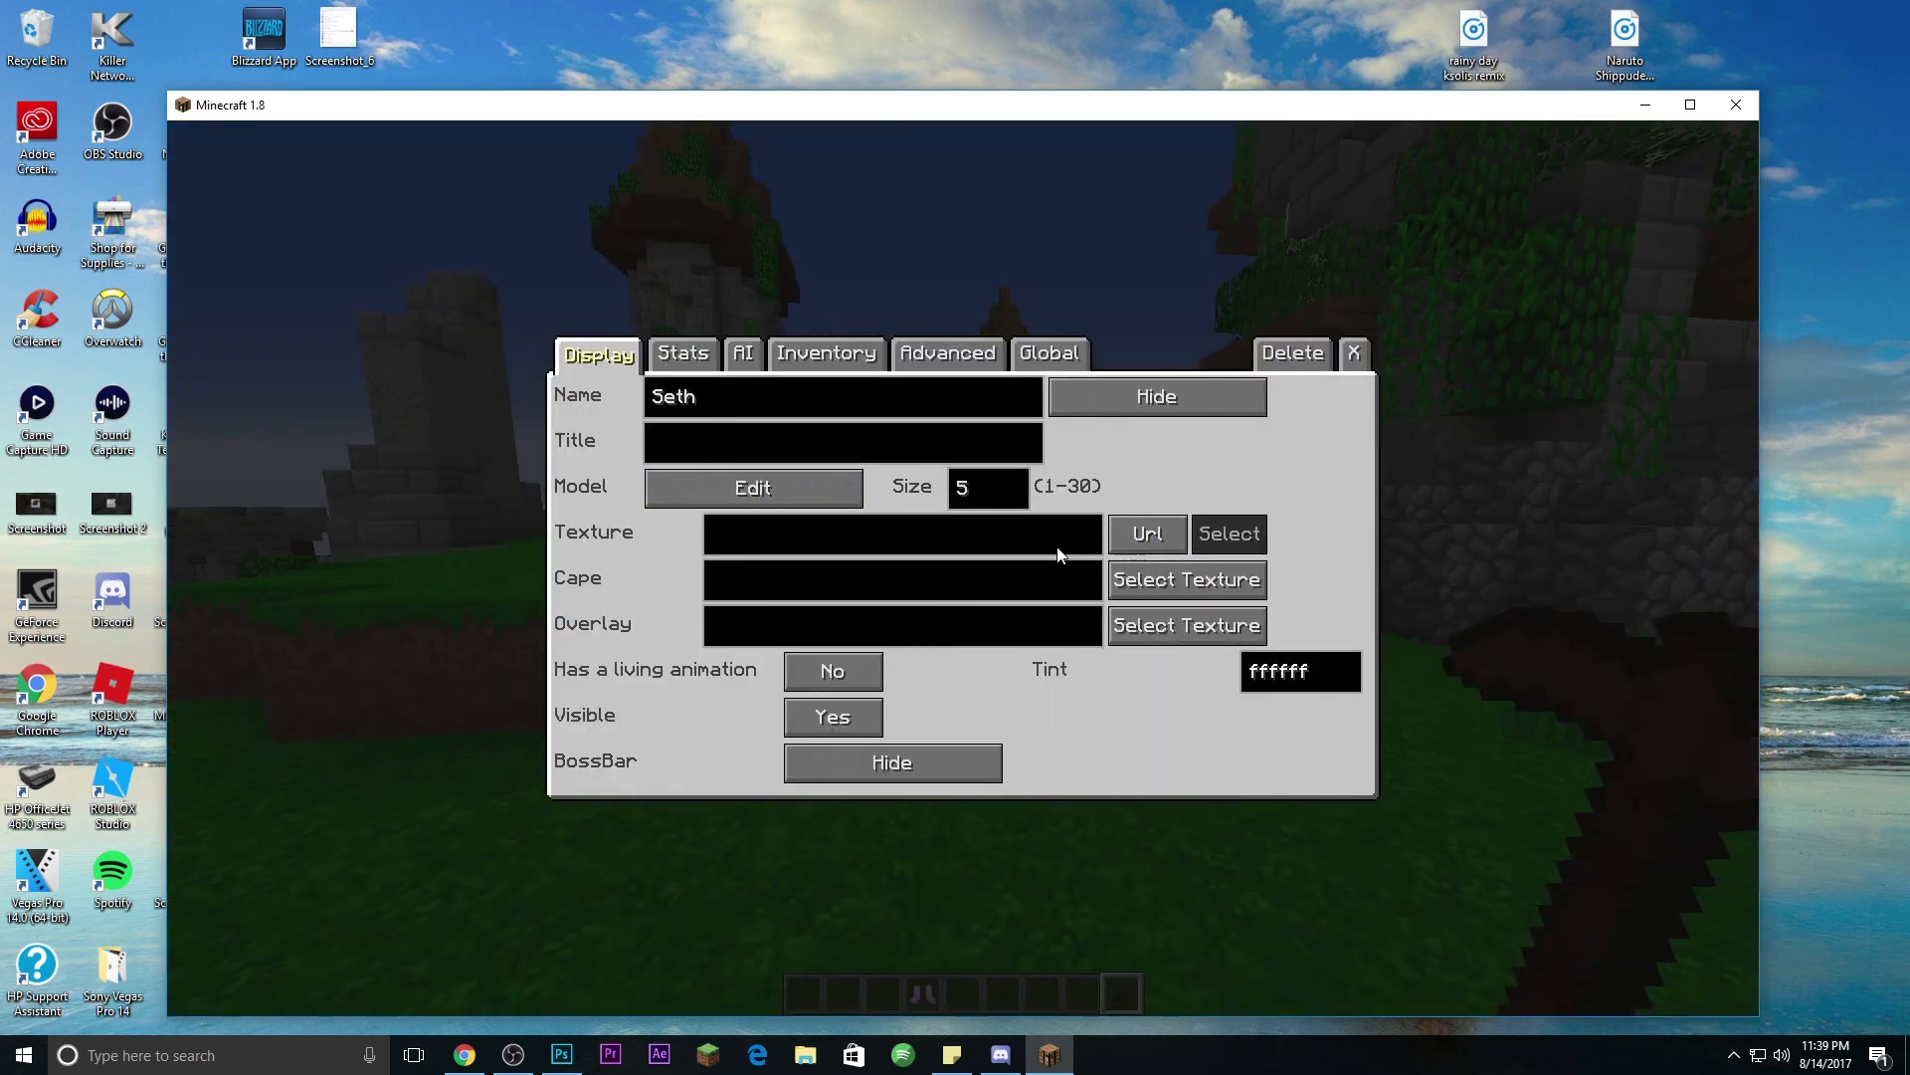
{"action": "key", "text": "ctrl+v"}
{"action": "left_click", "coordinate": [1353, 353]}
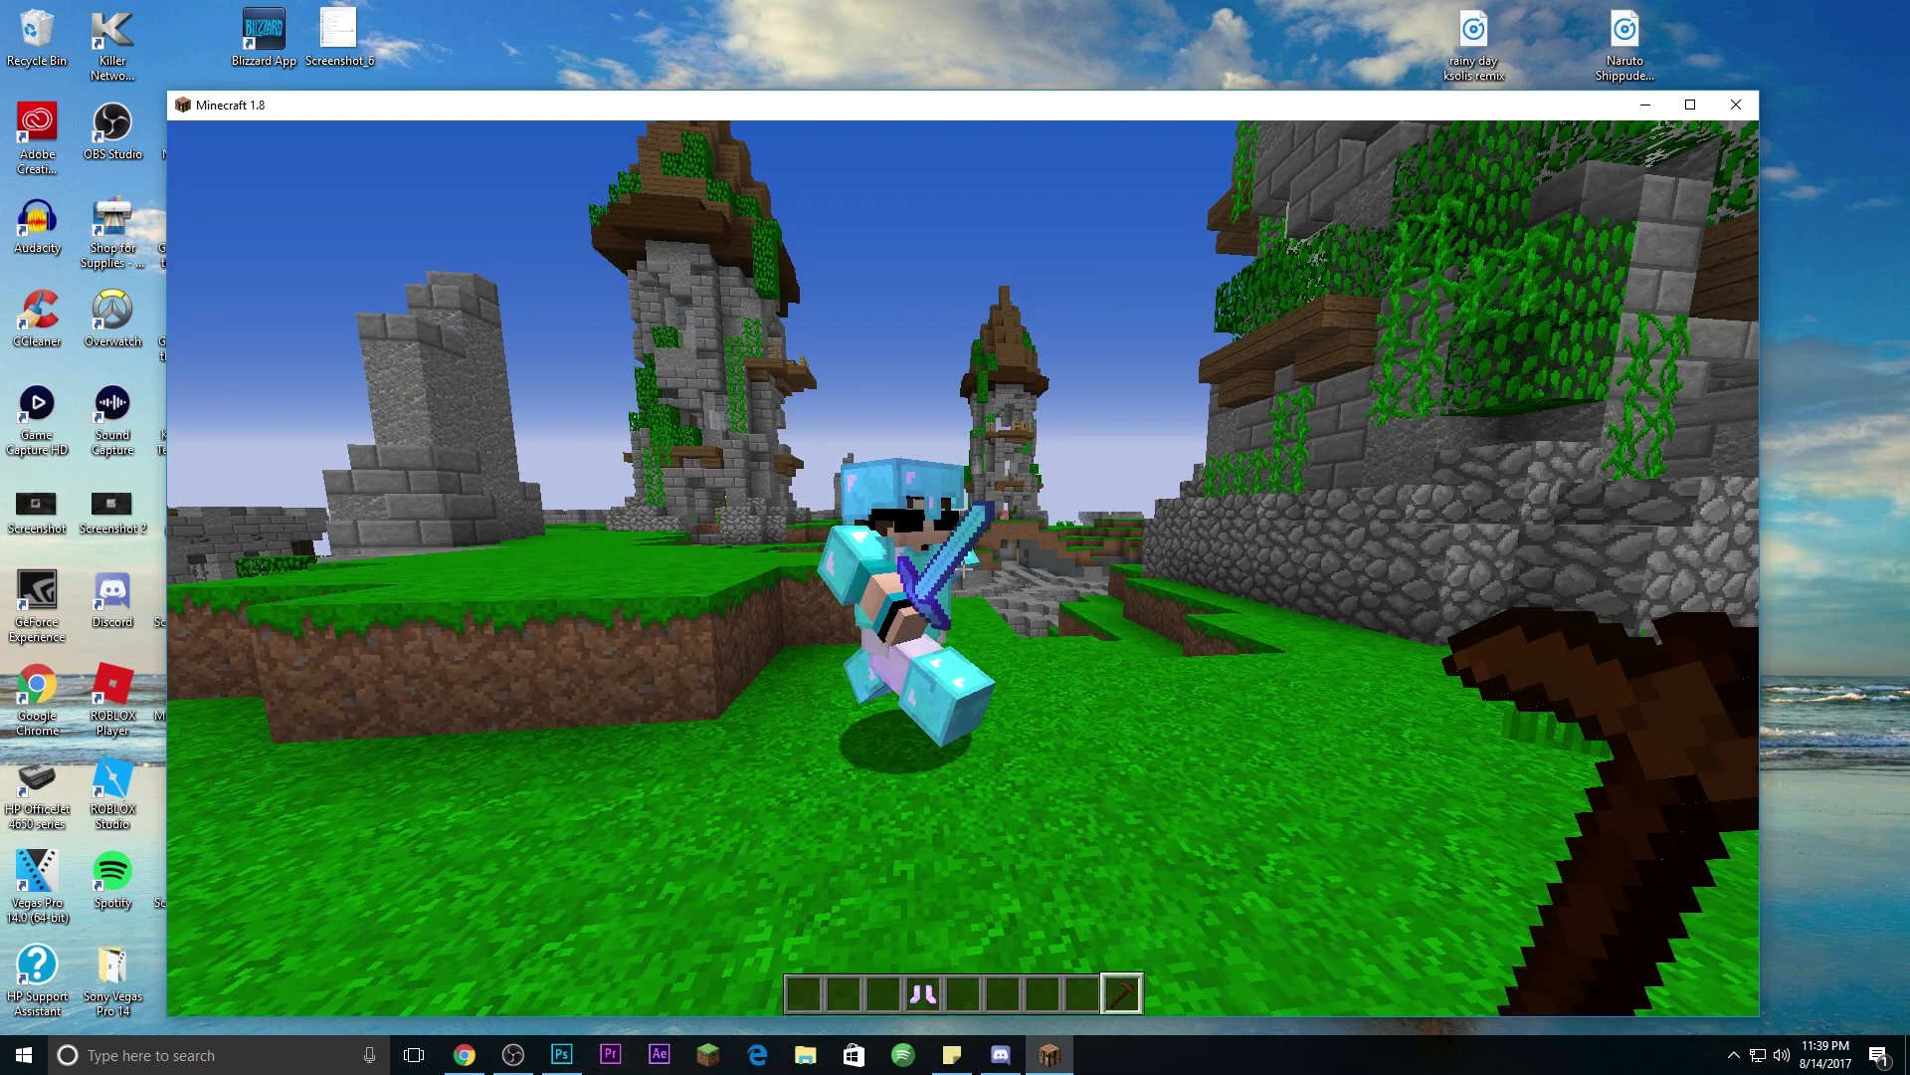
Step: Hide the hotbar and hand overlay and frame both skinned NPCs in front of the towers for a screenshot
{"action": "key", "text": "s"}
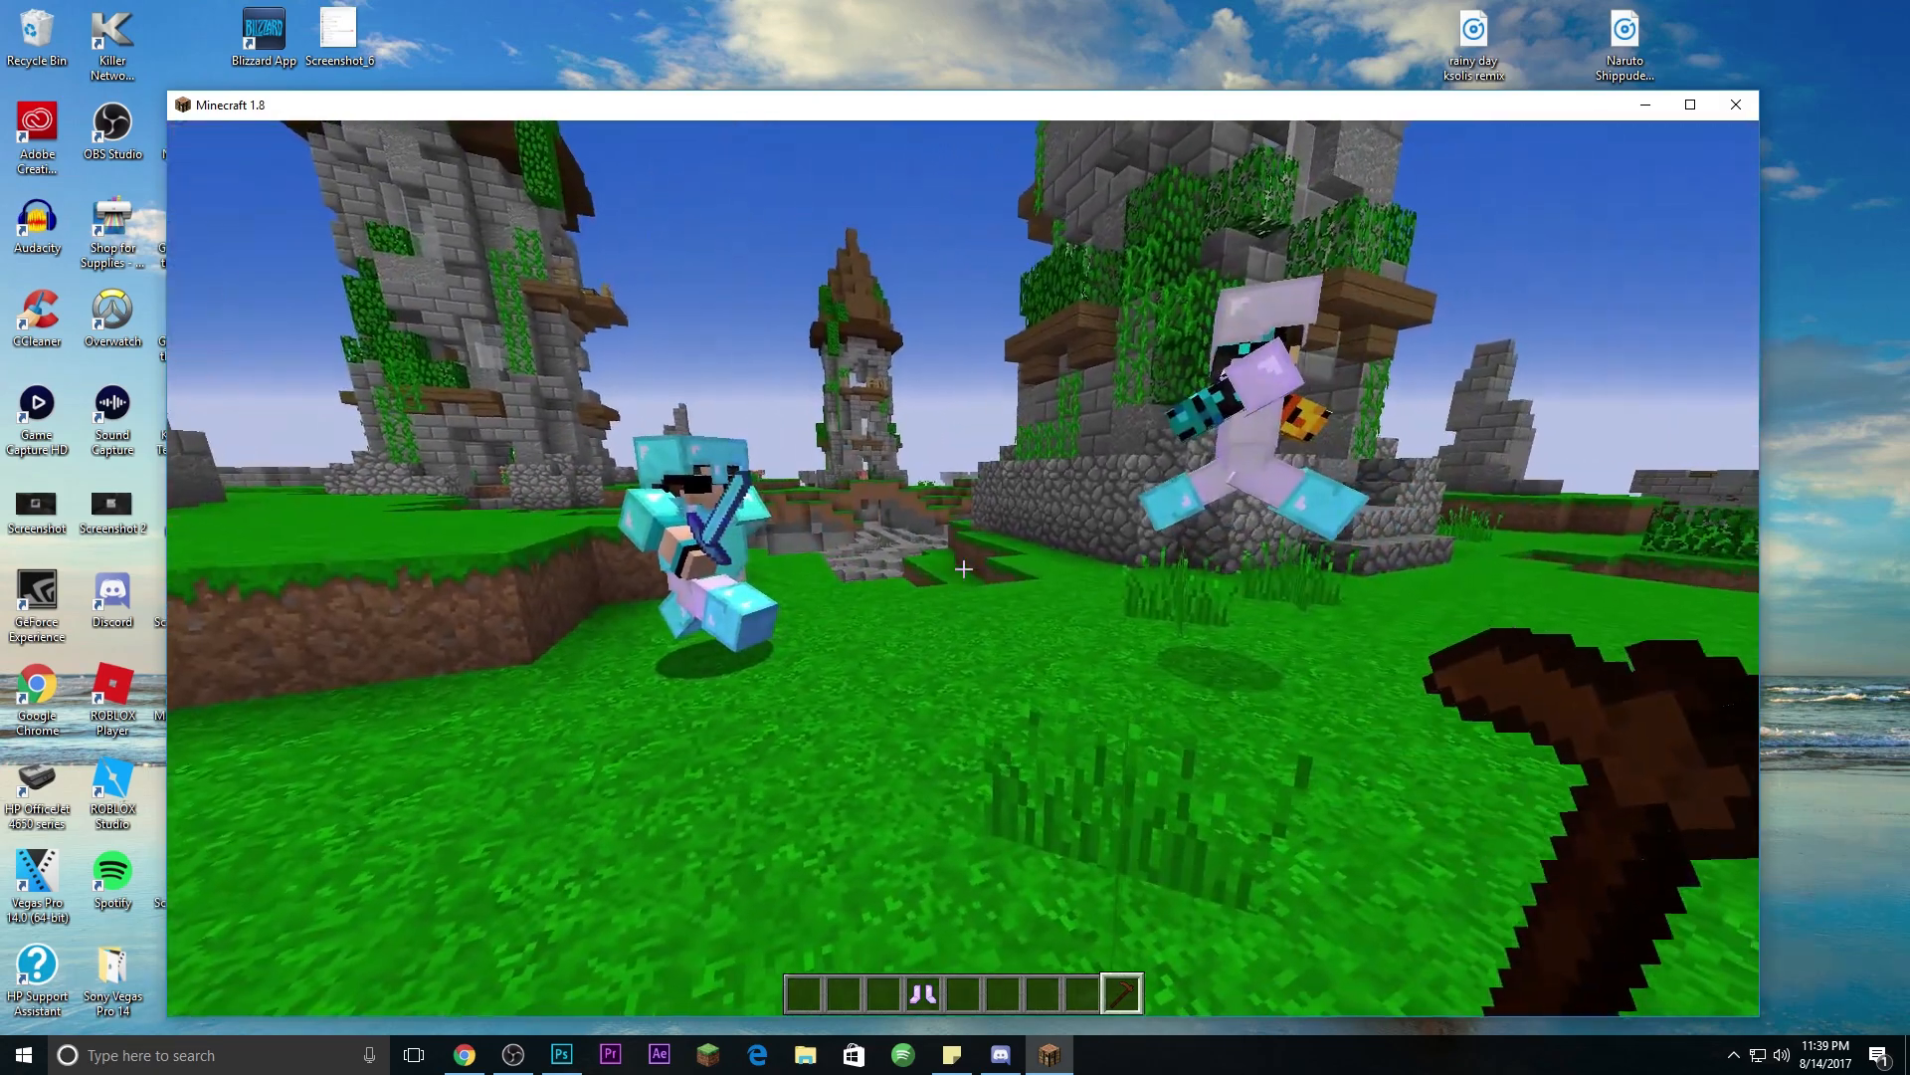
{"action": "scroll", "coordinate": [963, 568], "scroll_direction": "up", "scroll_amount": 2}
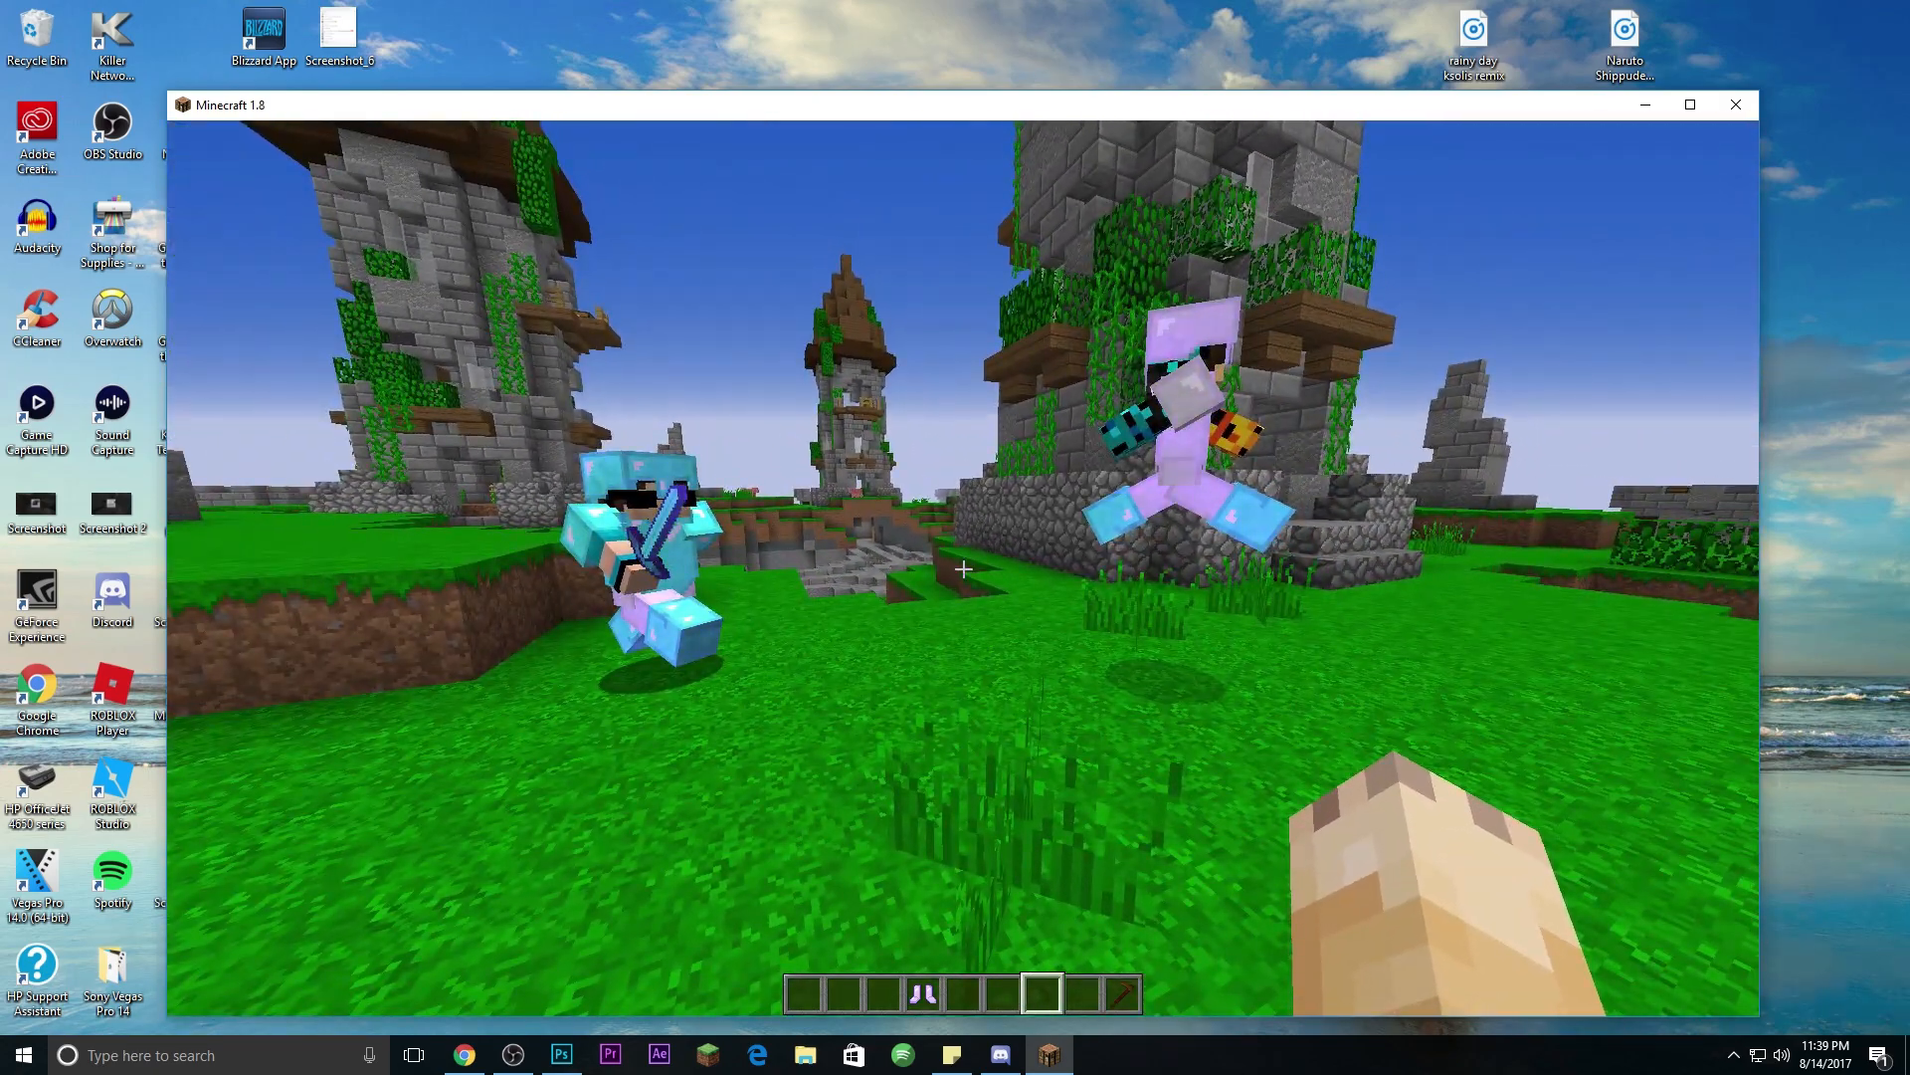
{"action": "key", "text": "F1"}
{"action": "key", "text": "s"}
{"action": "key", "text": "w"}
{"action": "key", "text": "space"}
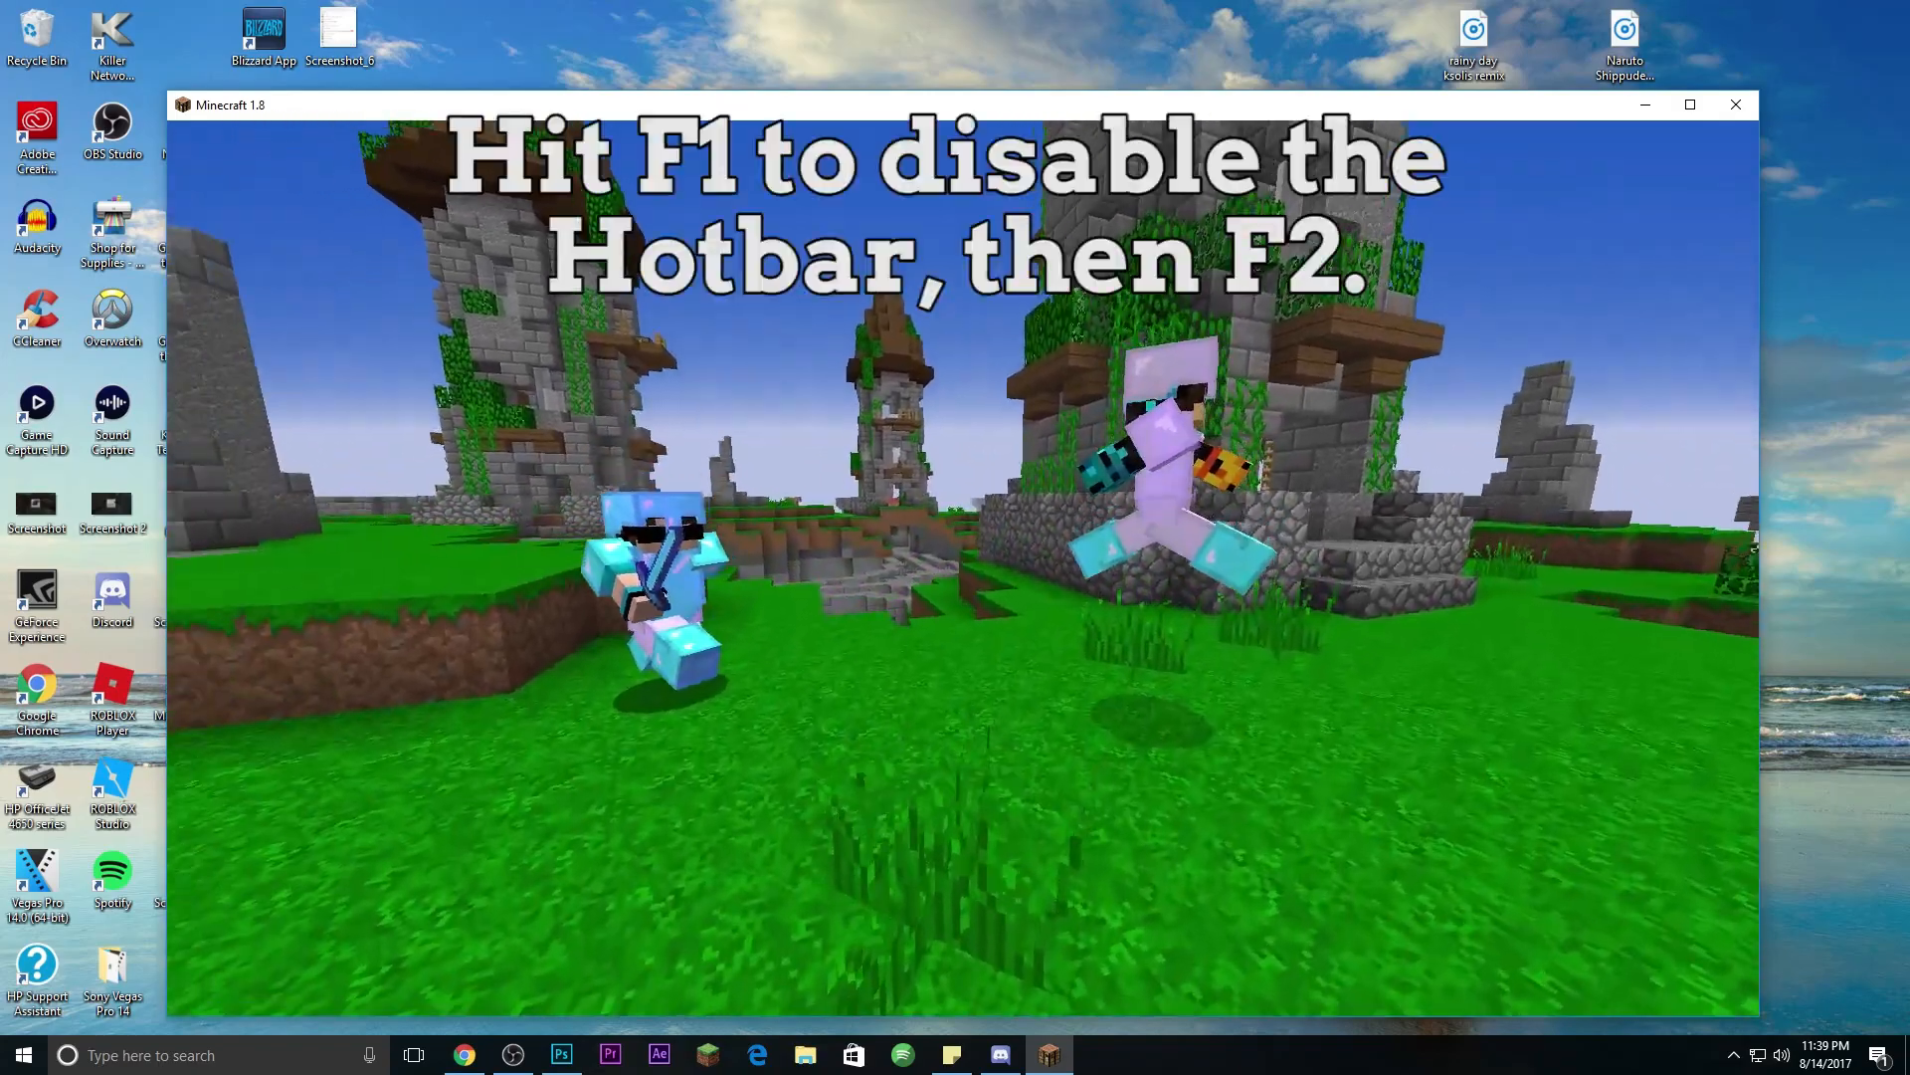
Step: Reframe the view so both NPCs stand before the three towers, and capture a screenshot
{"action": "key", "text": "d"}
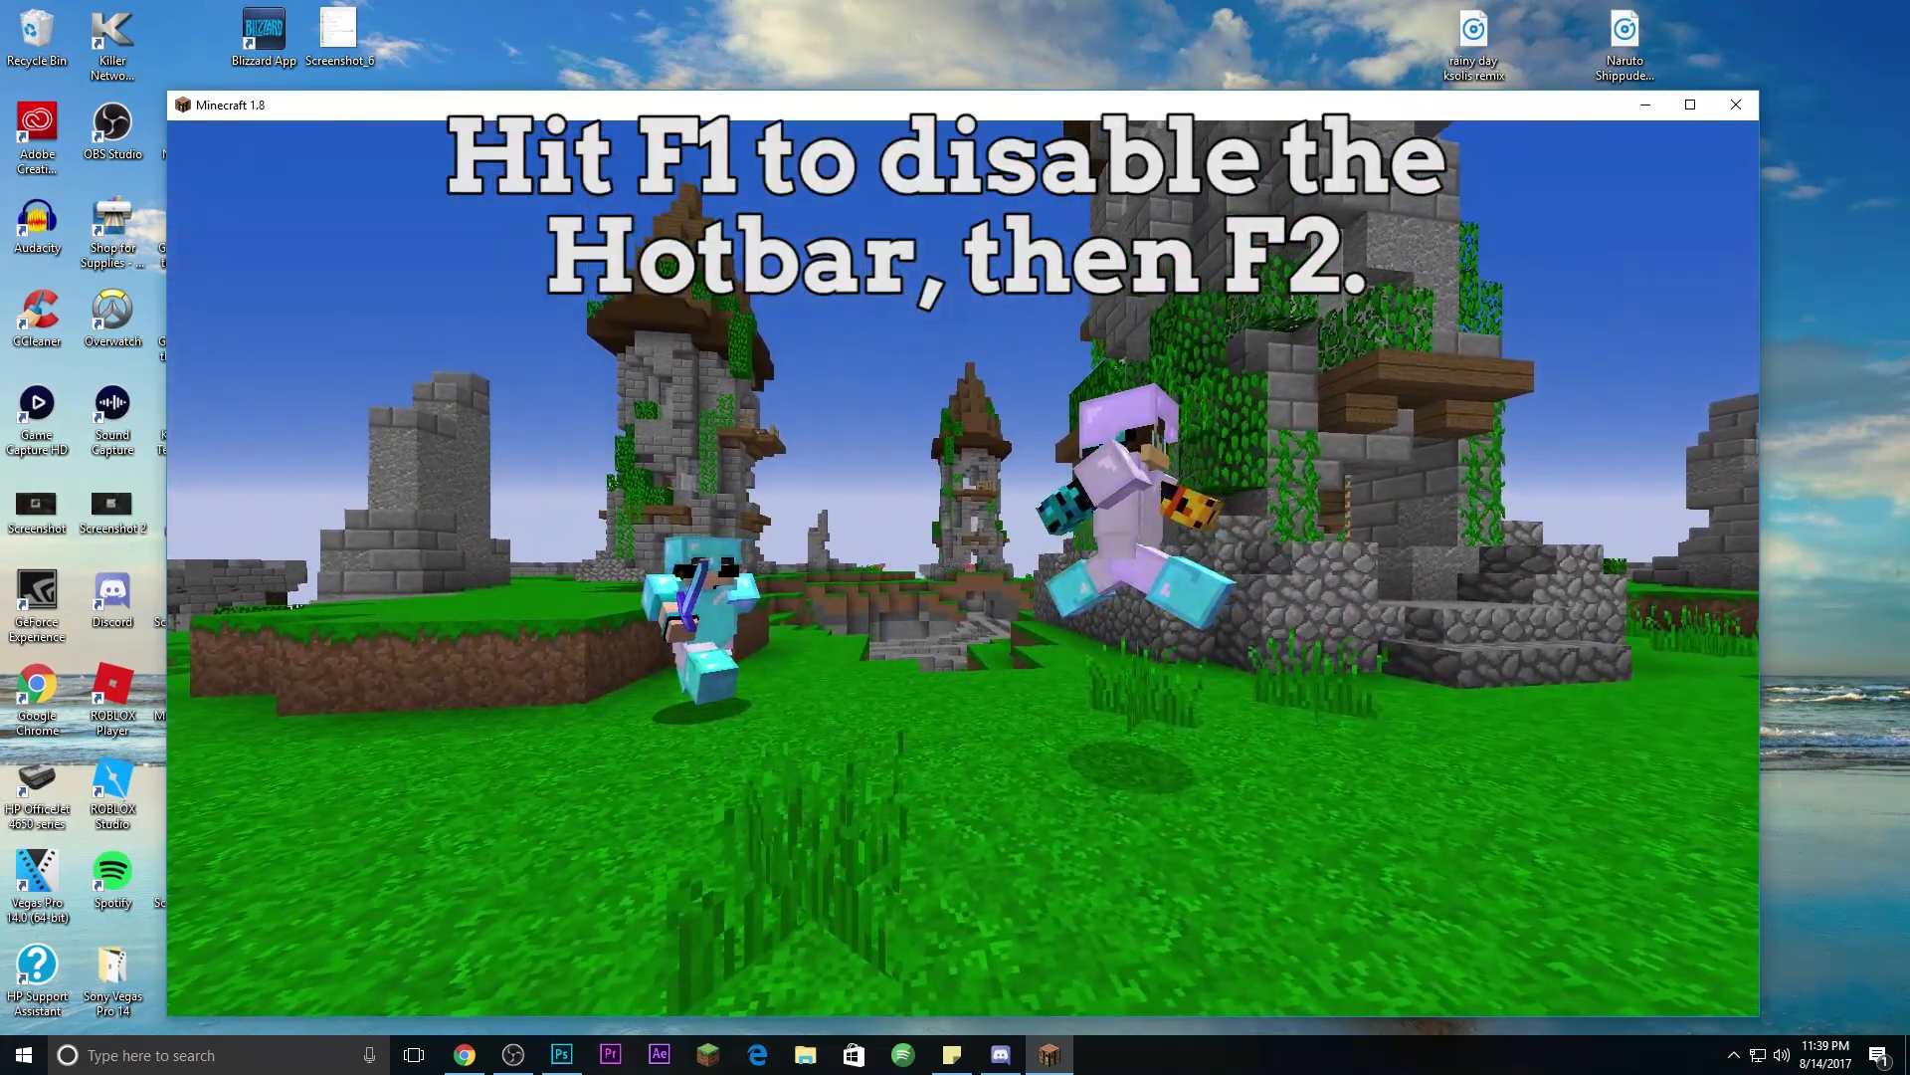
{"action": "key", "text": "w"}
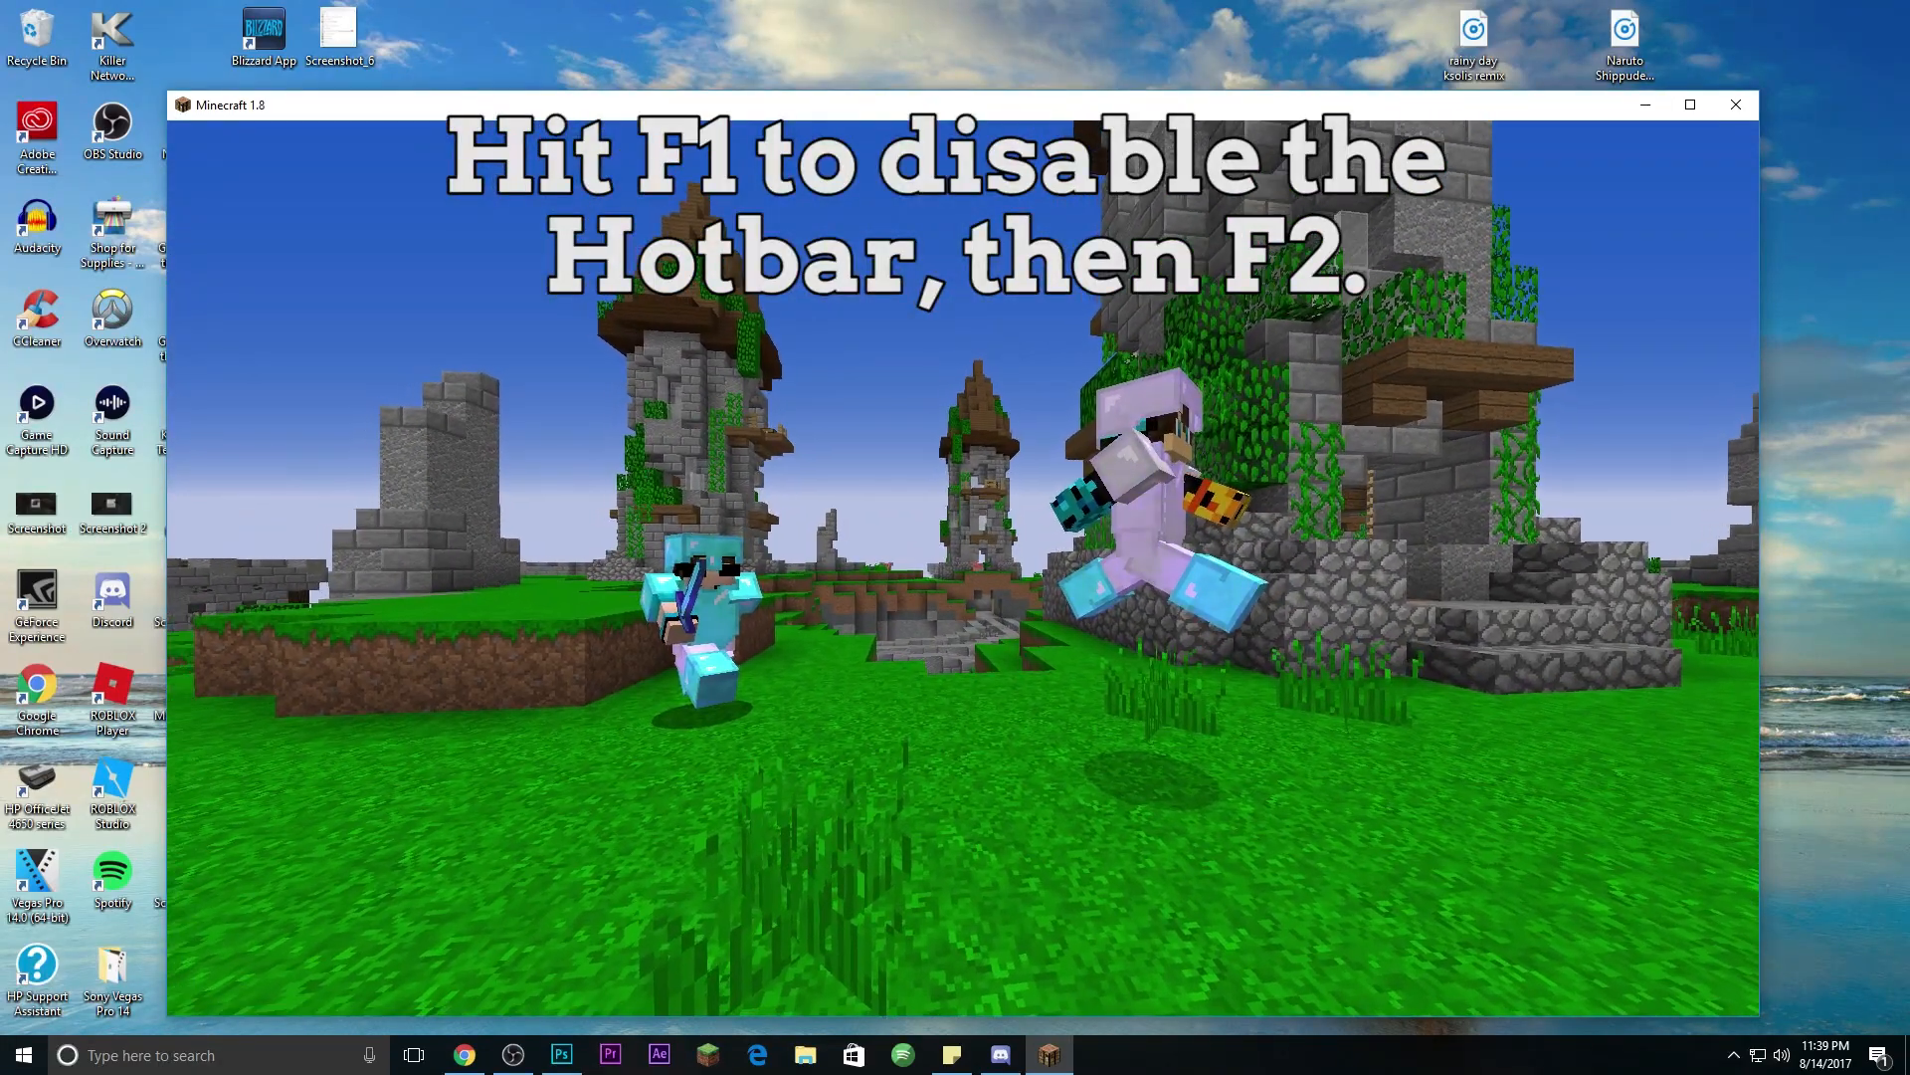
{"action": "key", "text": "w"}
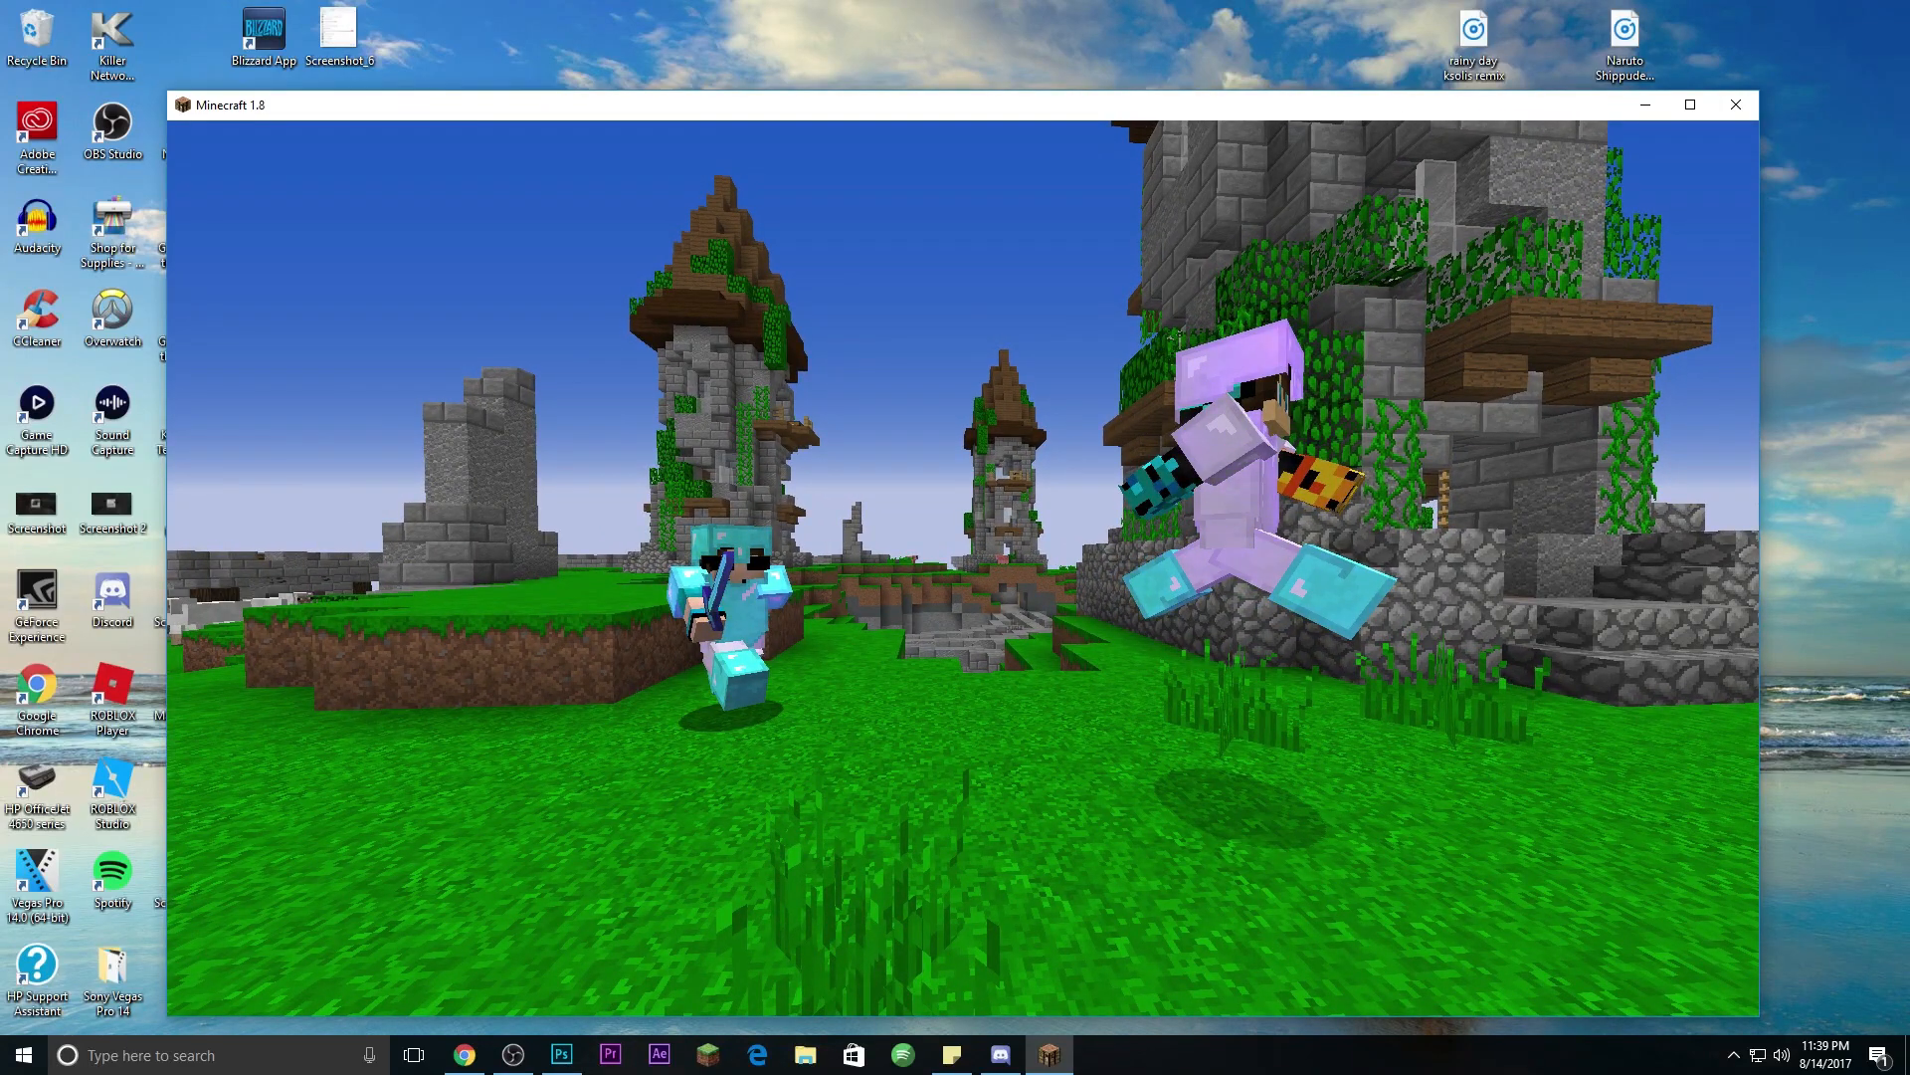
{"action": "key", "text": "d"}
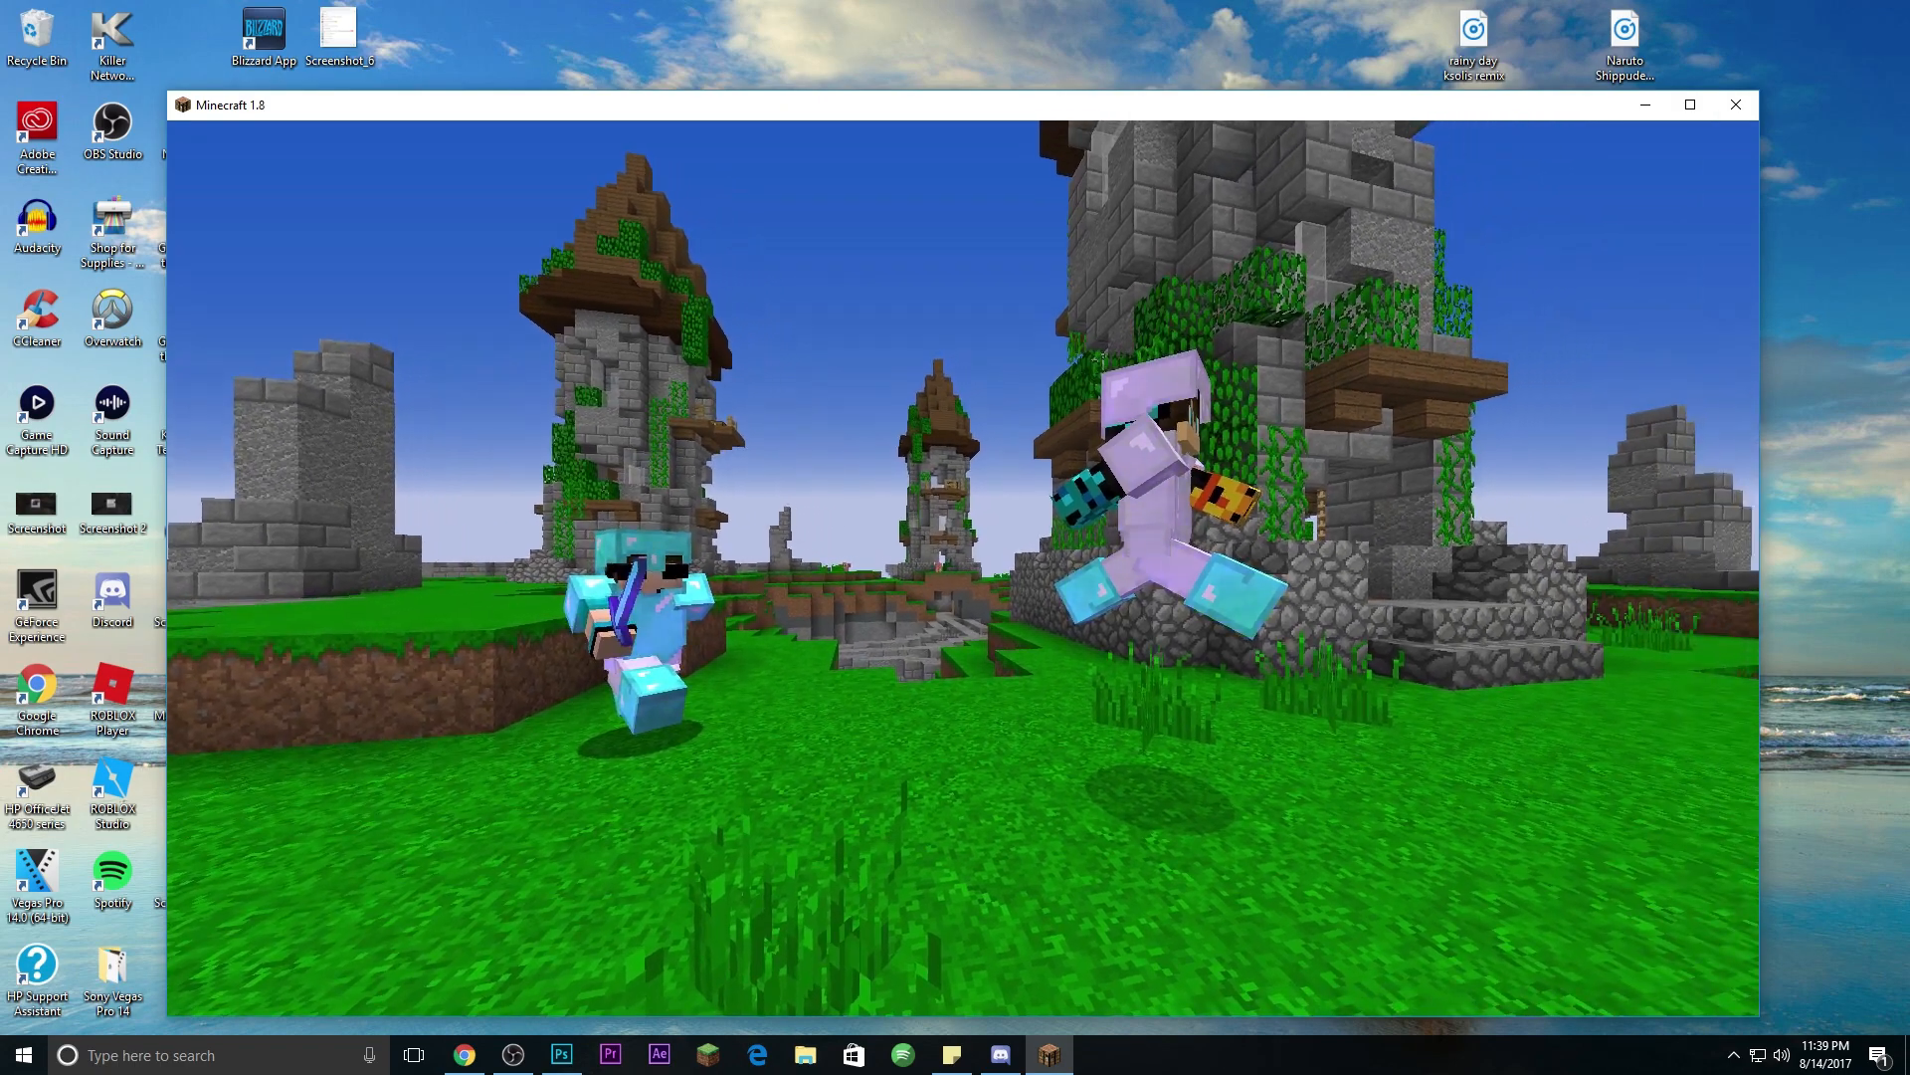
{"action": "key", "text": "a"}
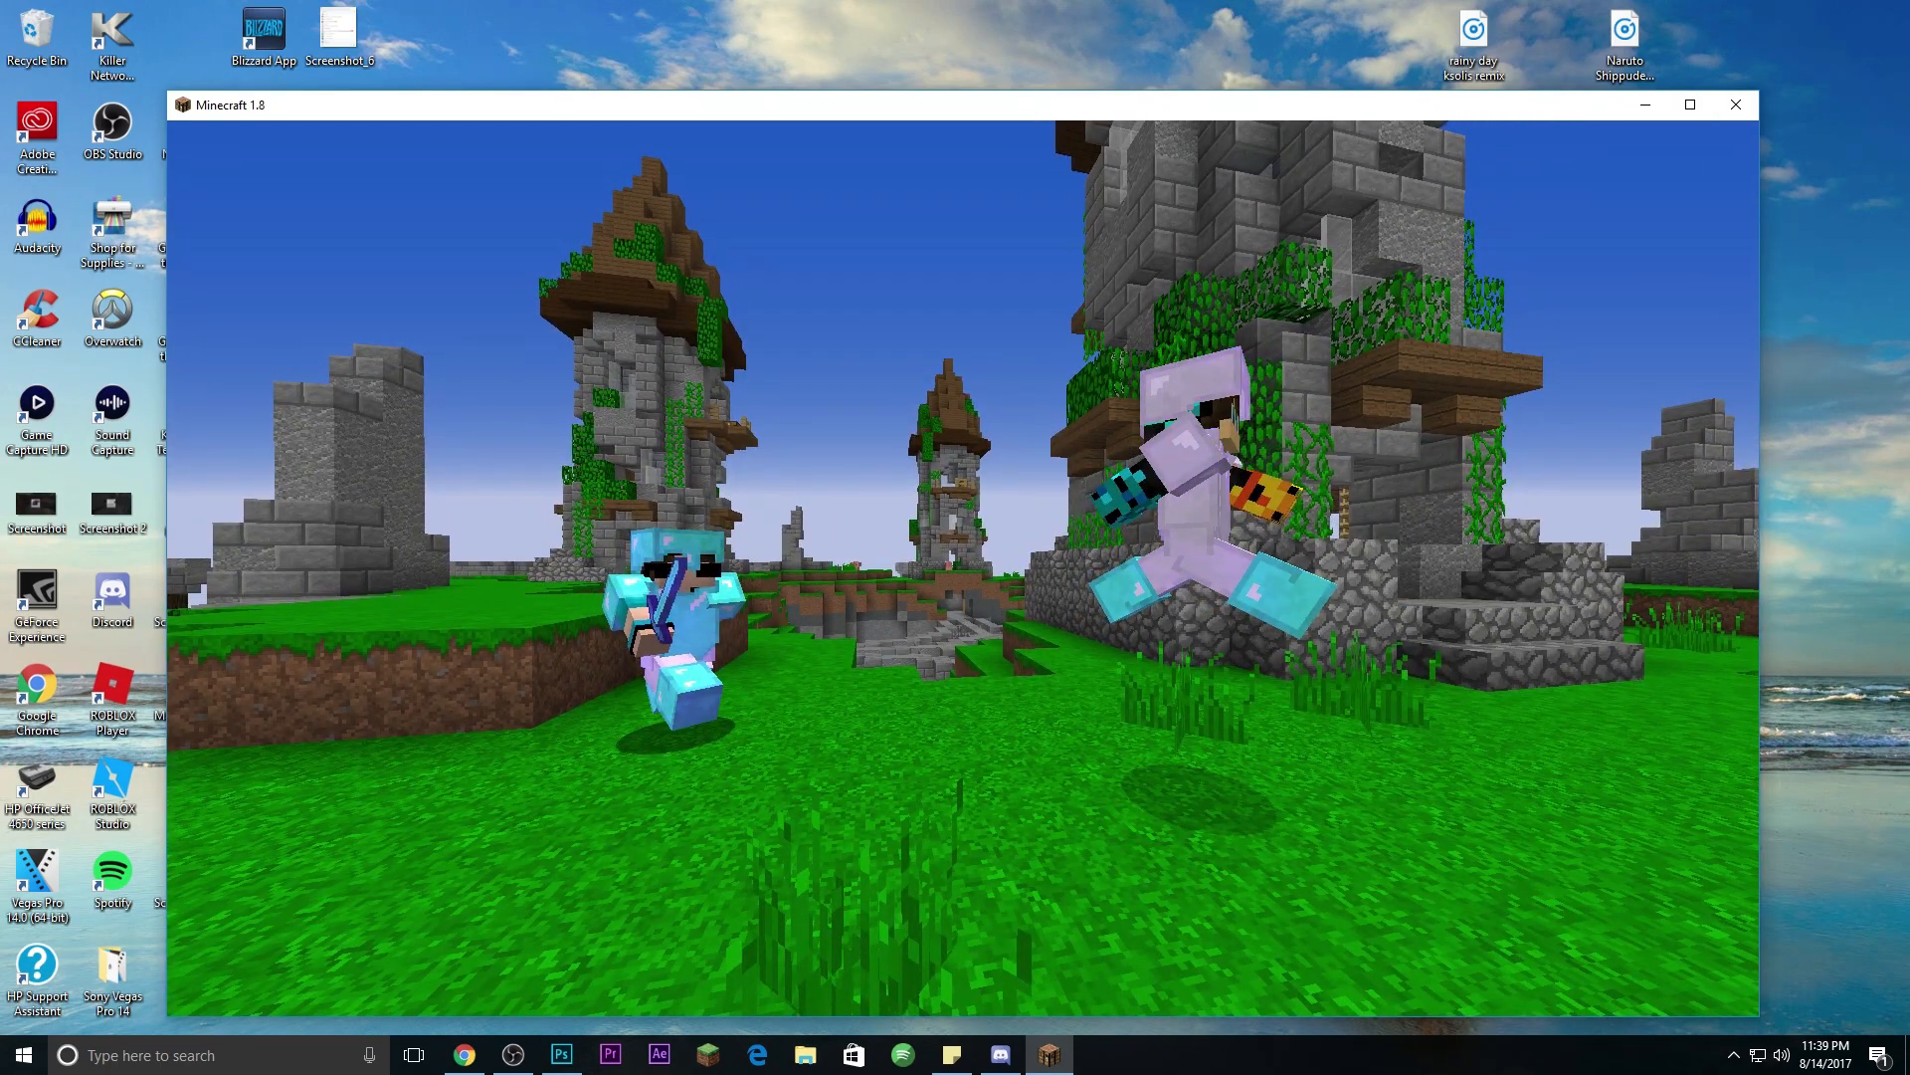
{"action": "key", "text": "F2"}
Step: Restore the game overlay, then save and quit the world to the title screen
{"action": "key", "text": "F1"}
{"action": "key", "text": "Escape"}
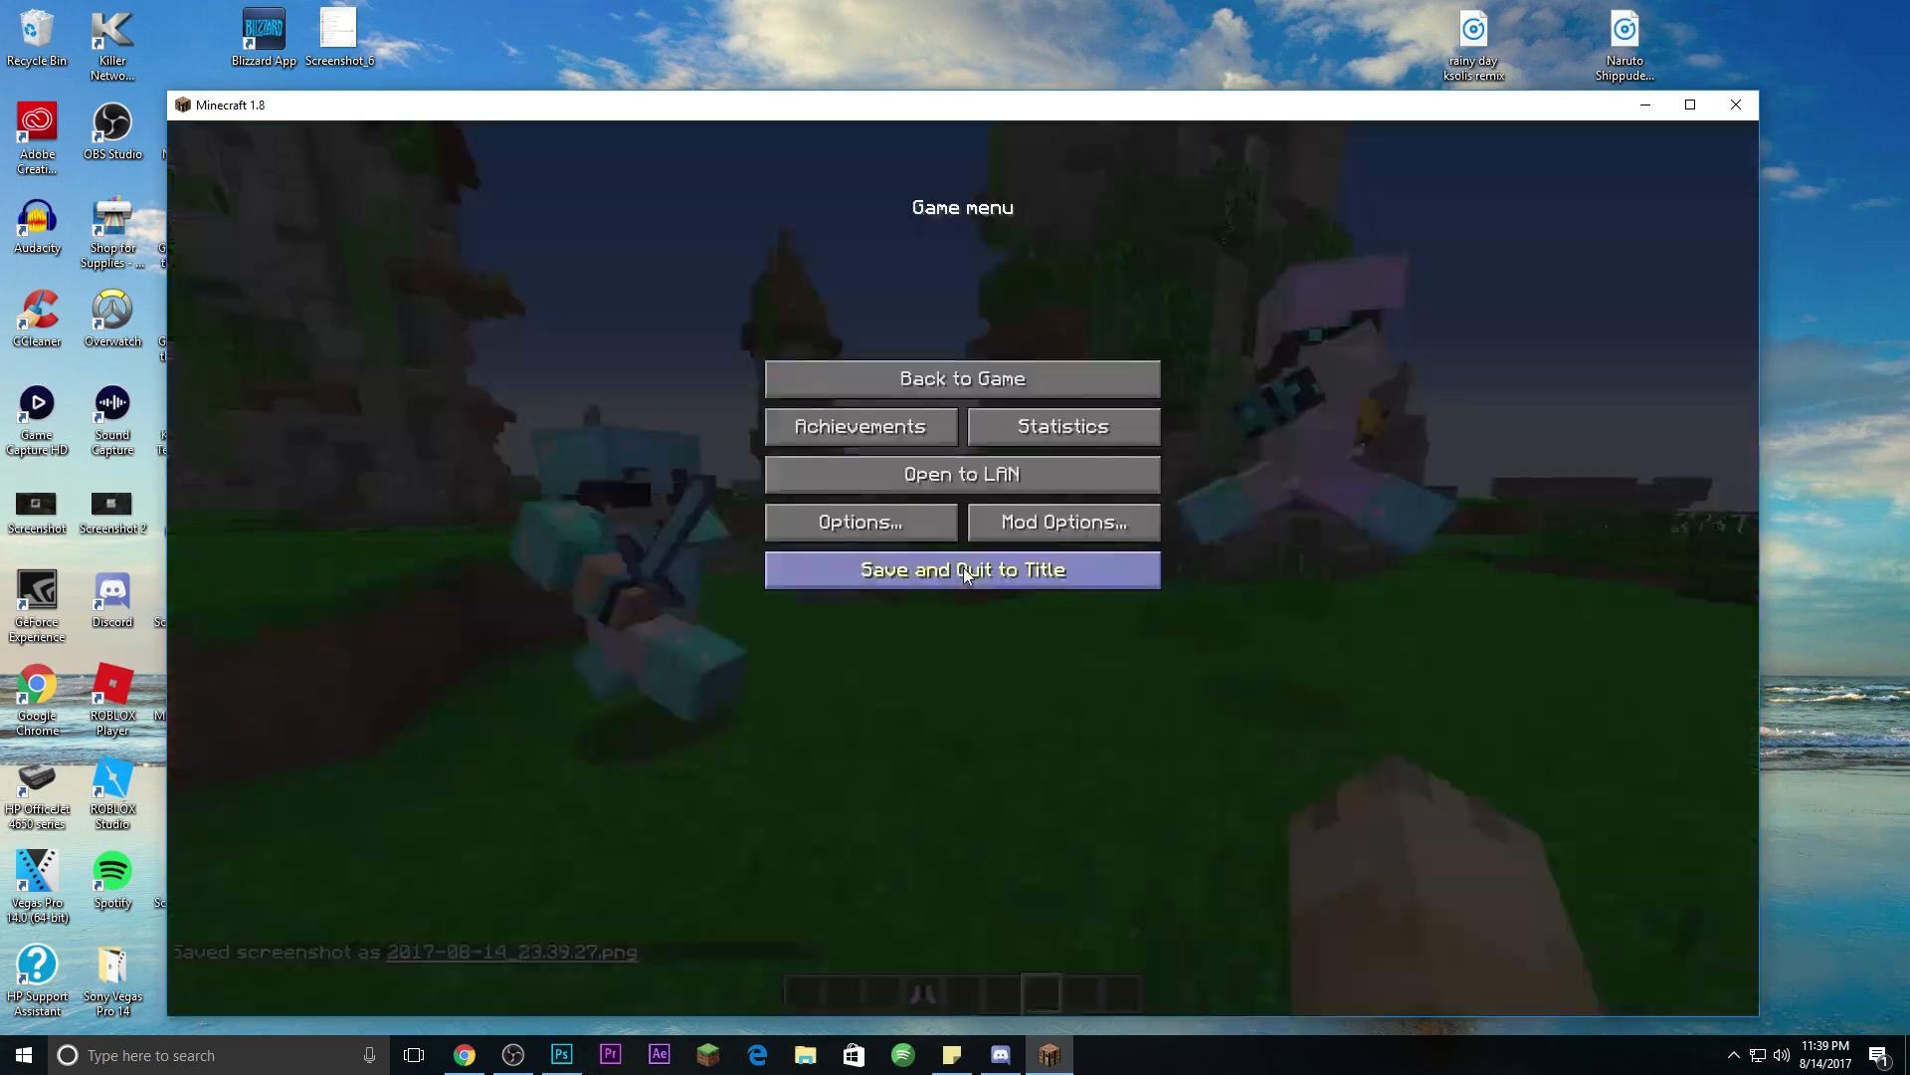
{"action": "left_click", "coordinate": [1083, 565]}
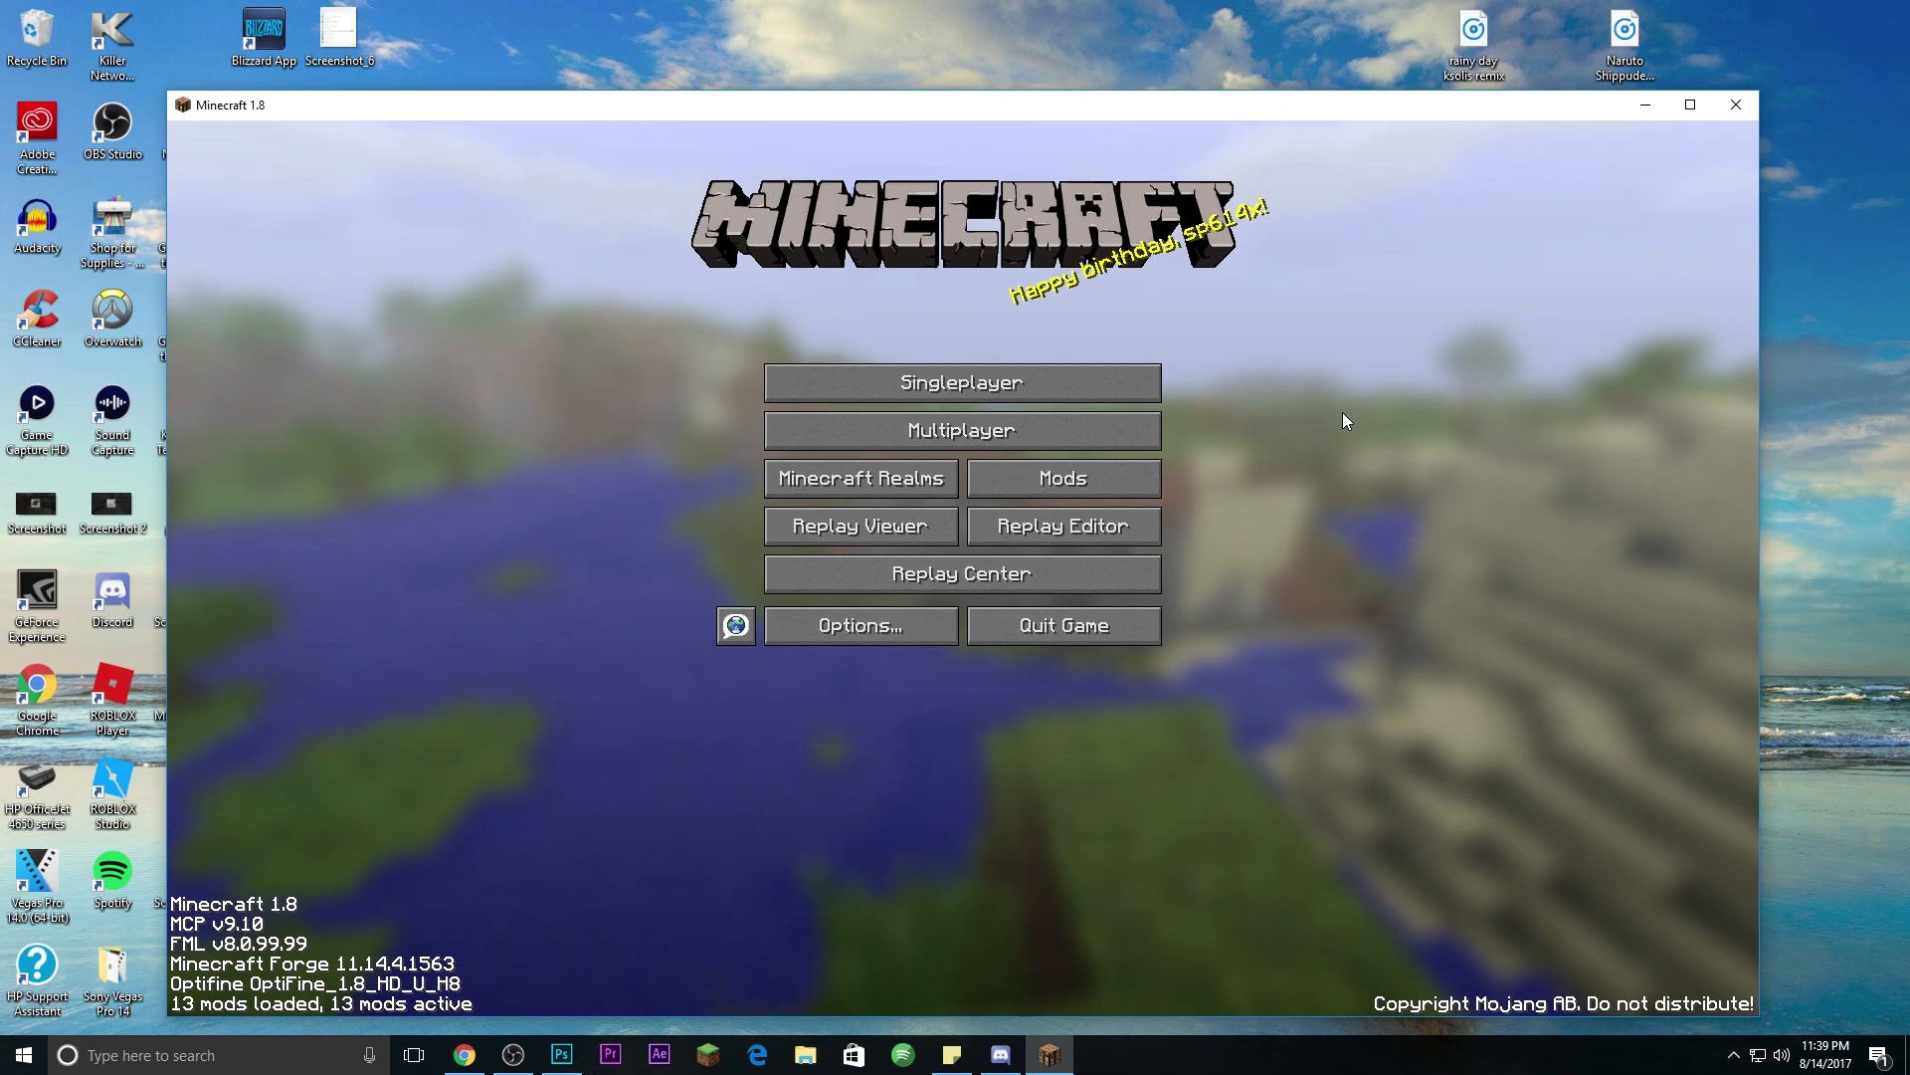
Step: Switch to Photoshop and create a transparent 1920 × 1080 pixel document named Tutorial 5
{"action": "left_click", "coordinate": [575, 1063]}
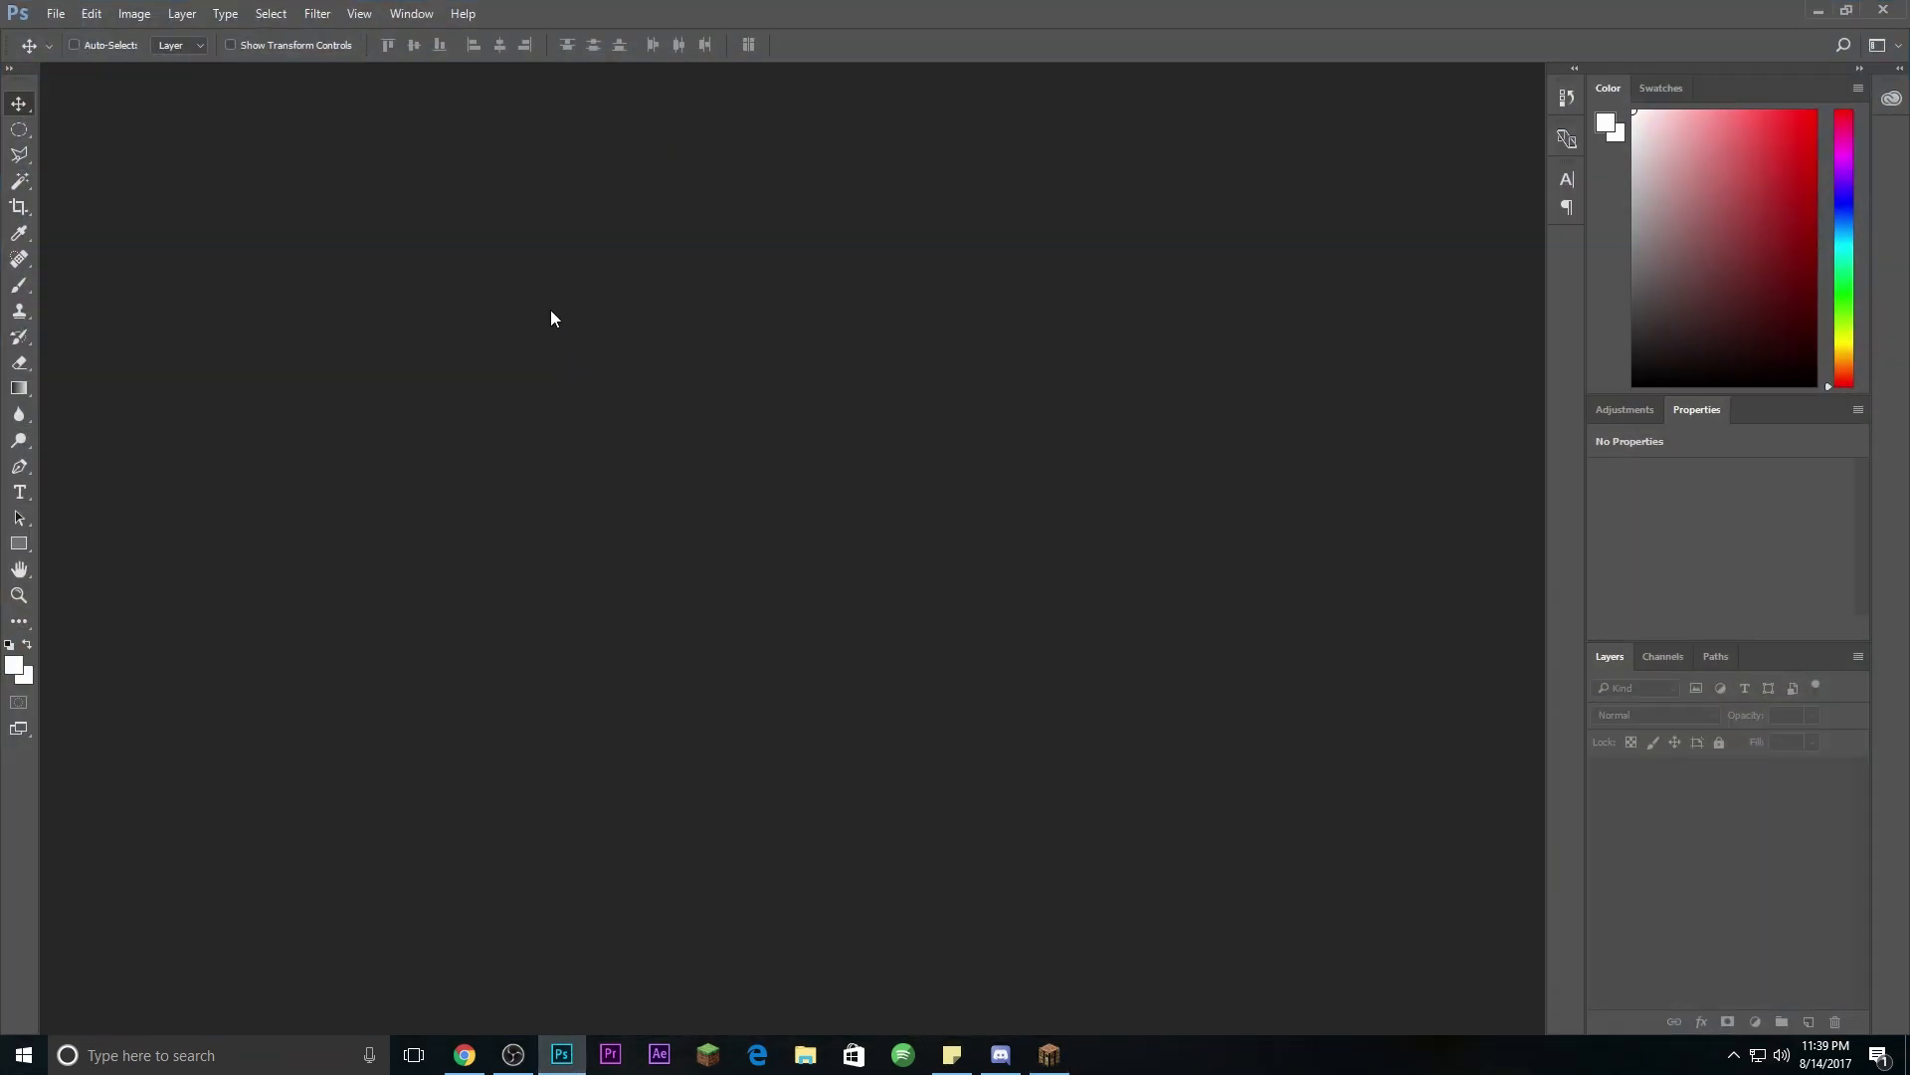
{"action": "left_click", "coordinate": [56, 13]}
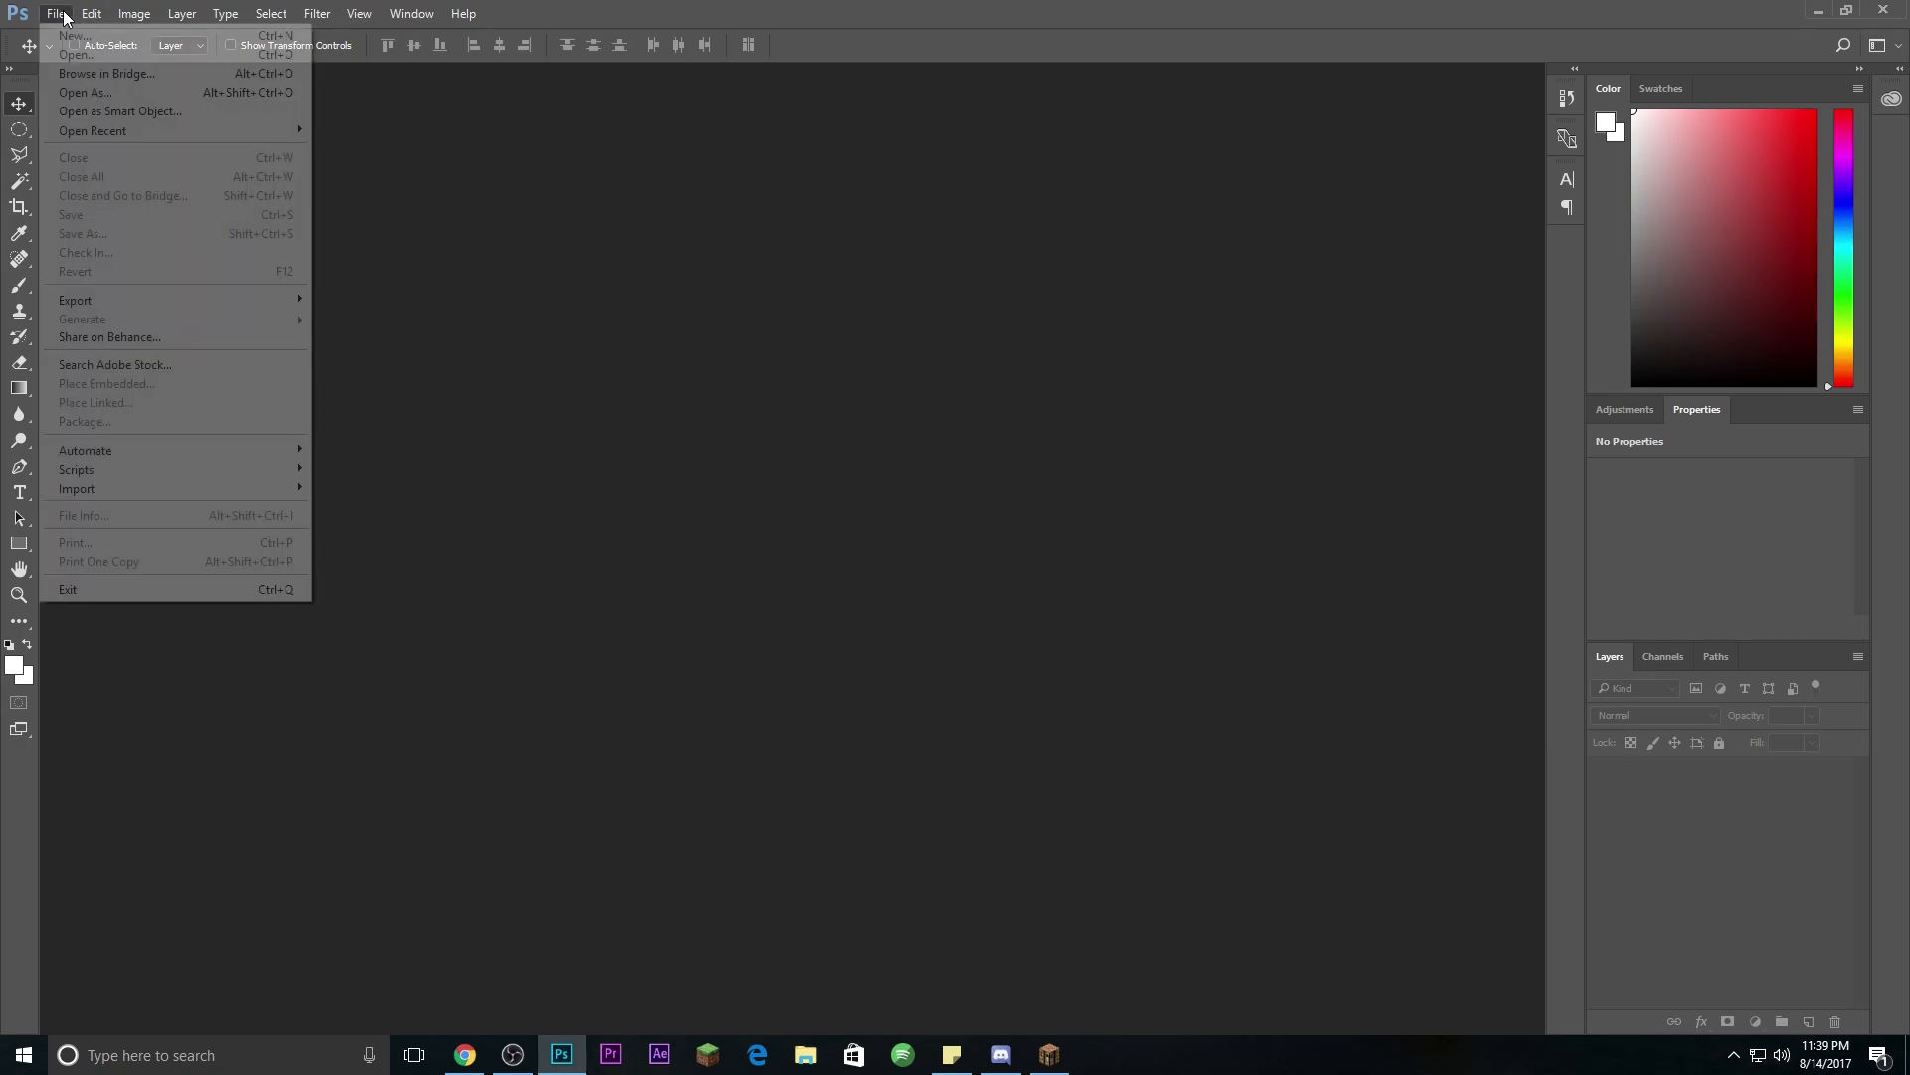
{"action": "left_click", "coordinate": [146, 38]}
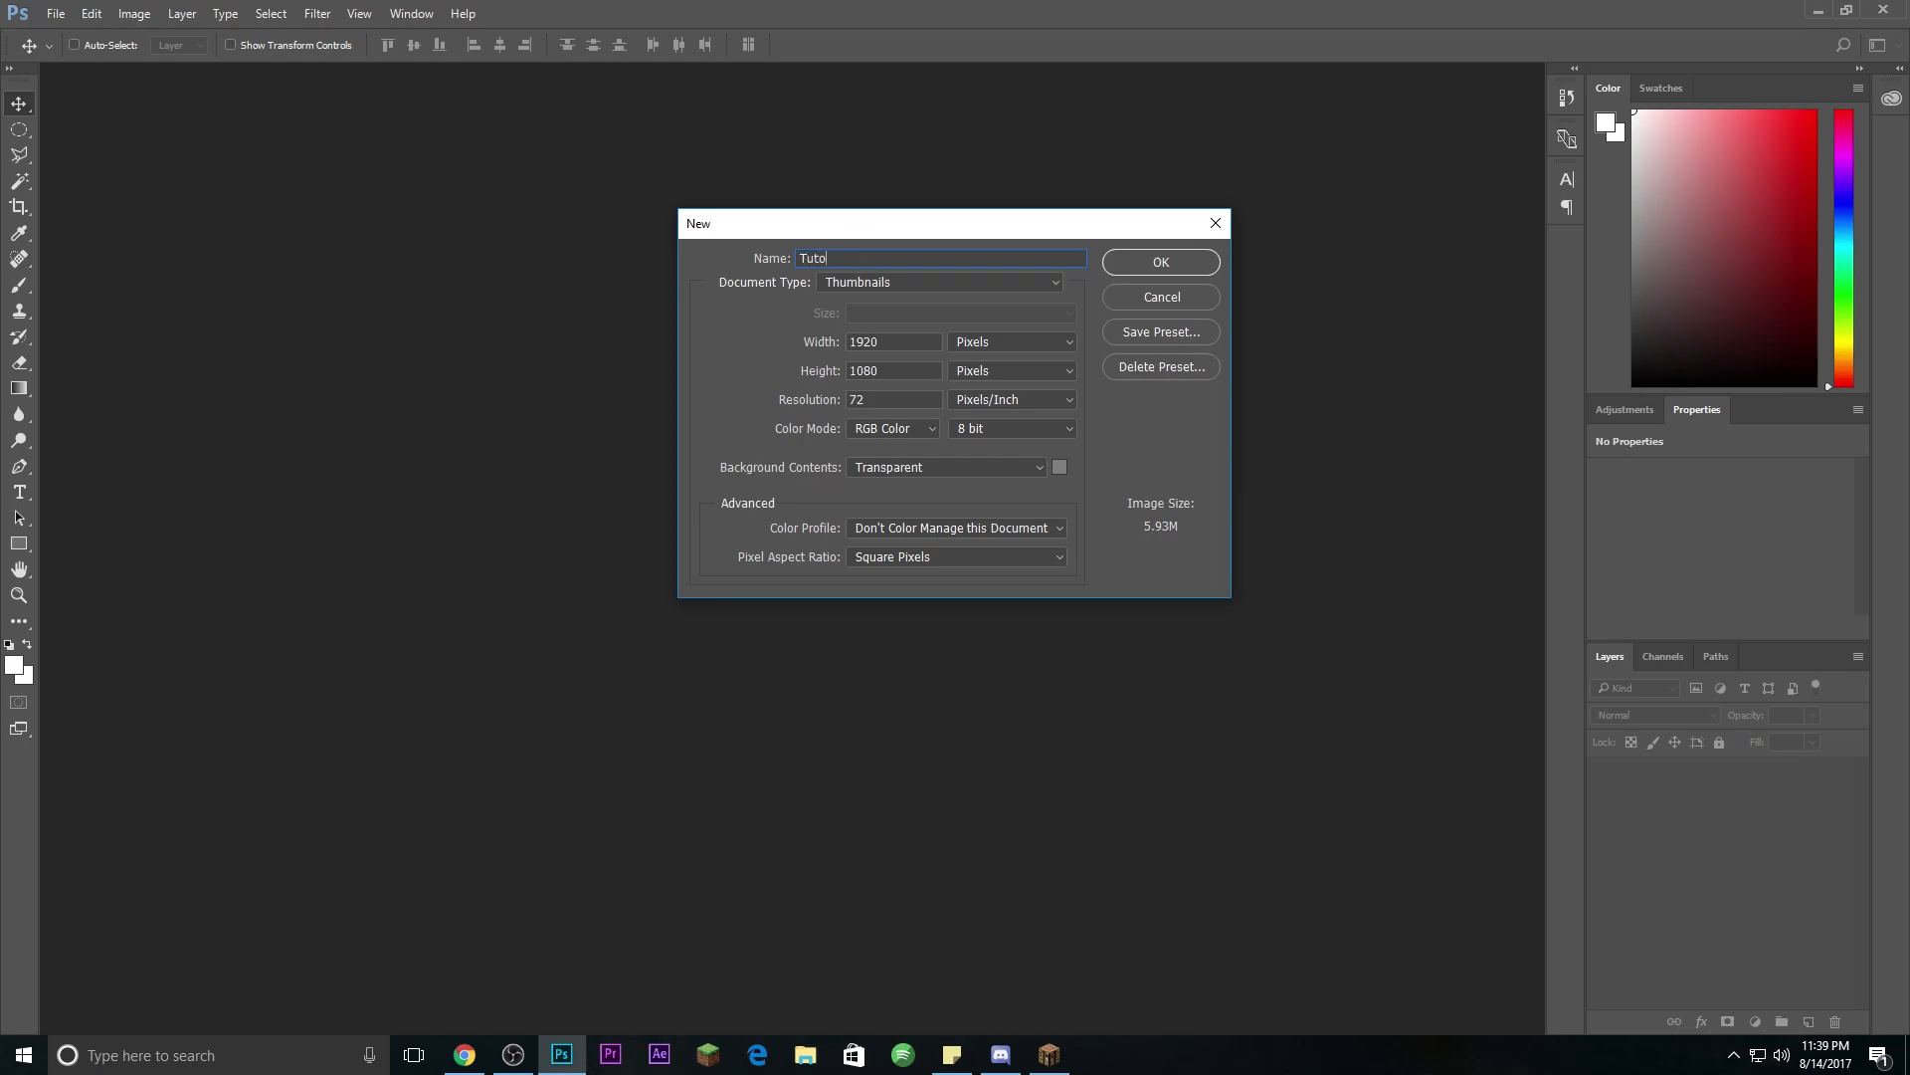
{"action": "type", "text": "Tutorial 5"}
{"action": "left_click", "coordinate": [1149, 266]}
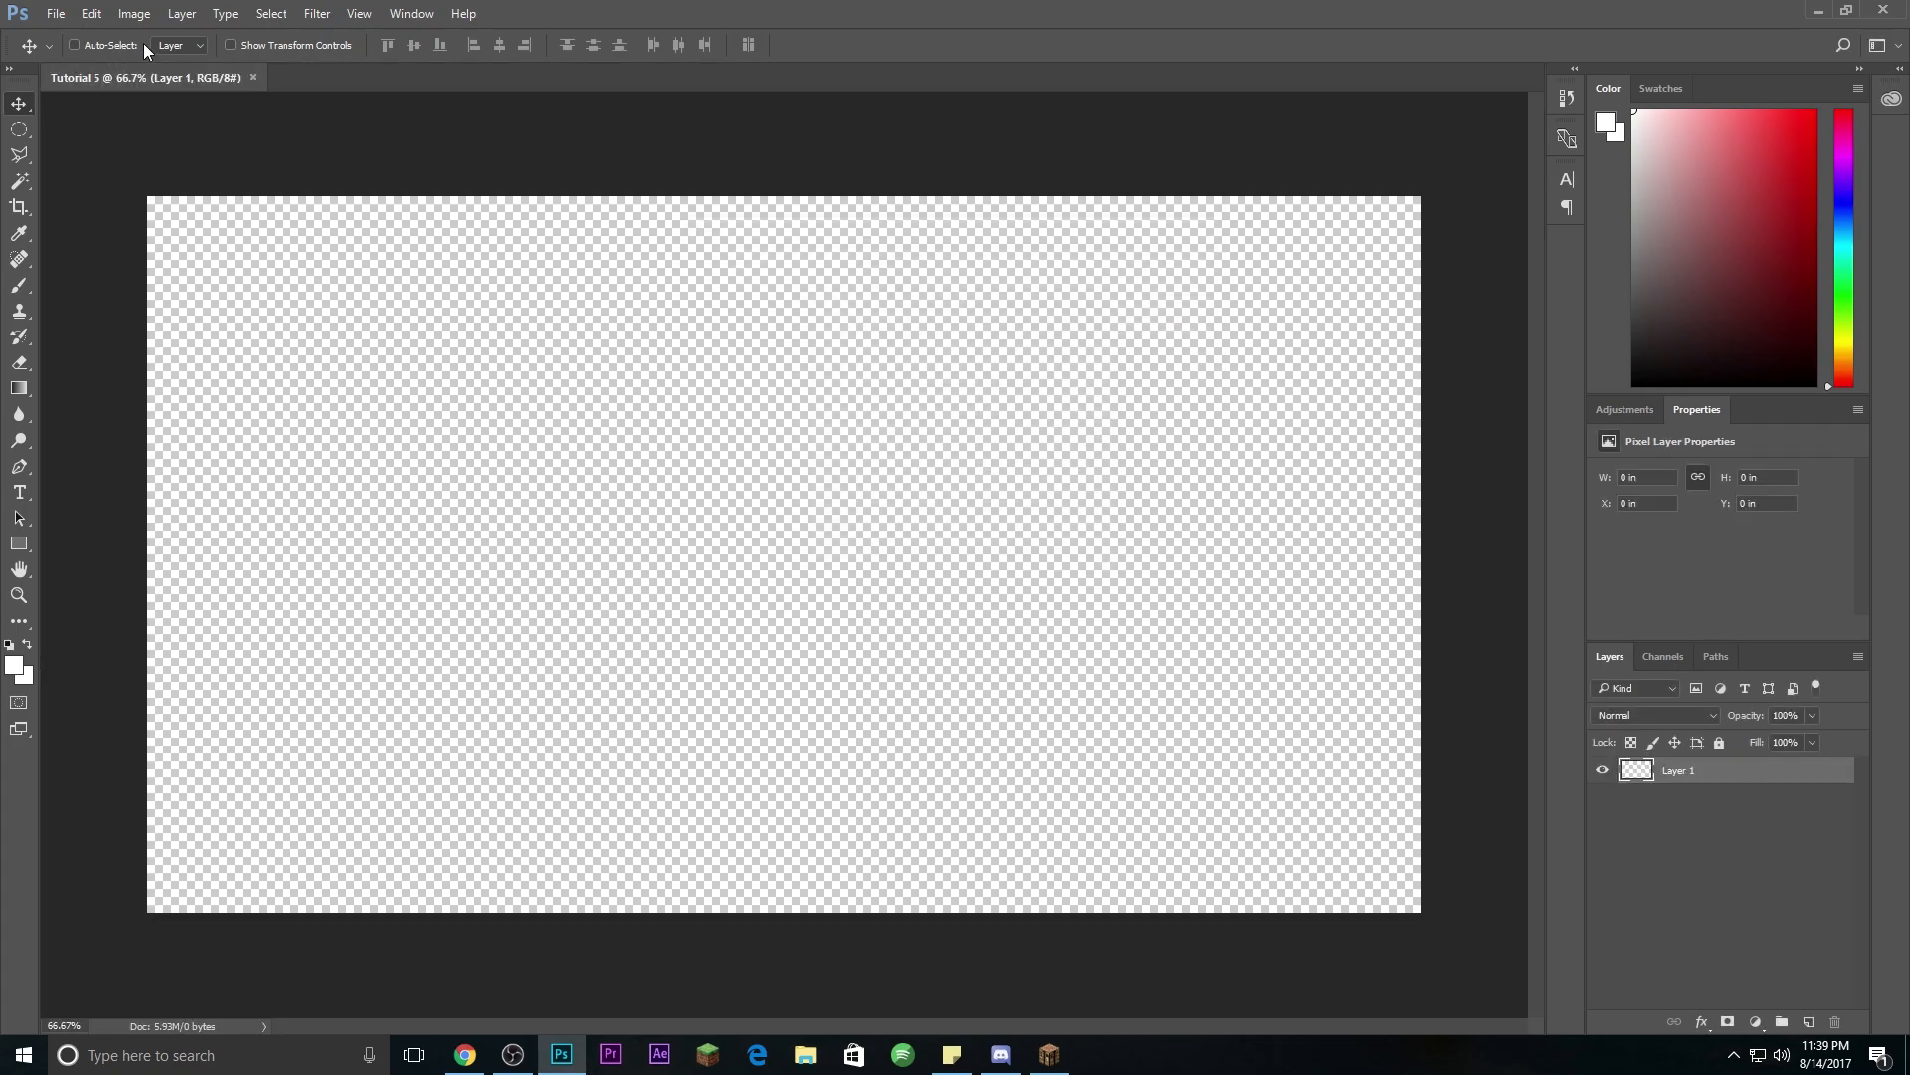
Step: Place the cloudy sky screenshot 2017-05-24_19.35.46 as an embedded image and scale it to about 120% to fill the canvas
{"action": "left_click", "coordinate": [54, 16]}
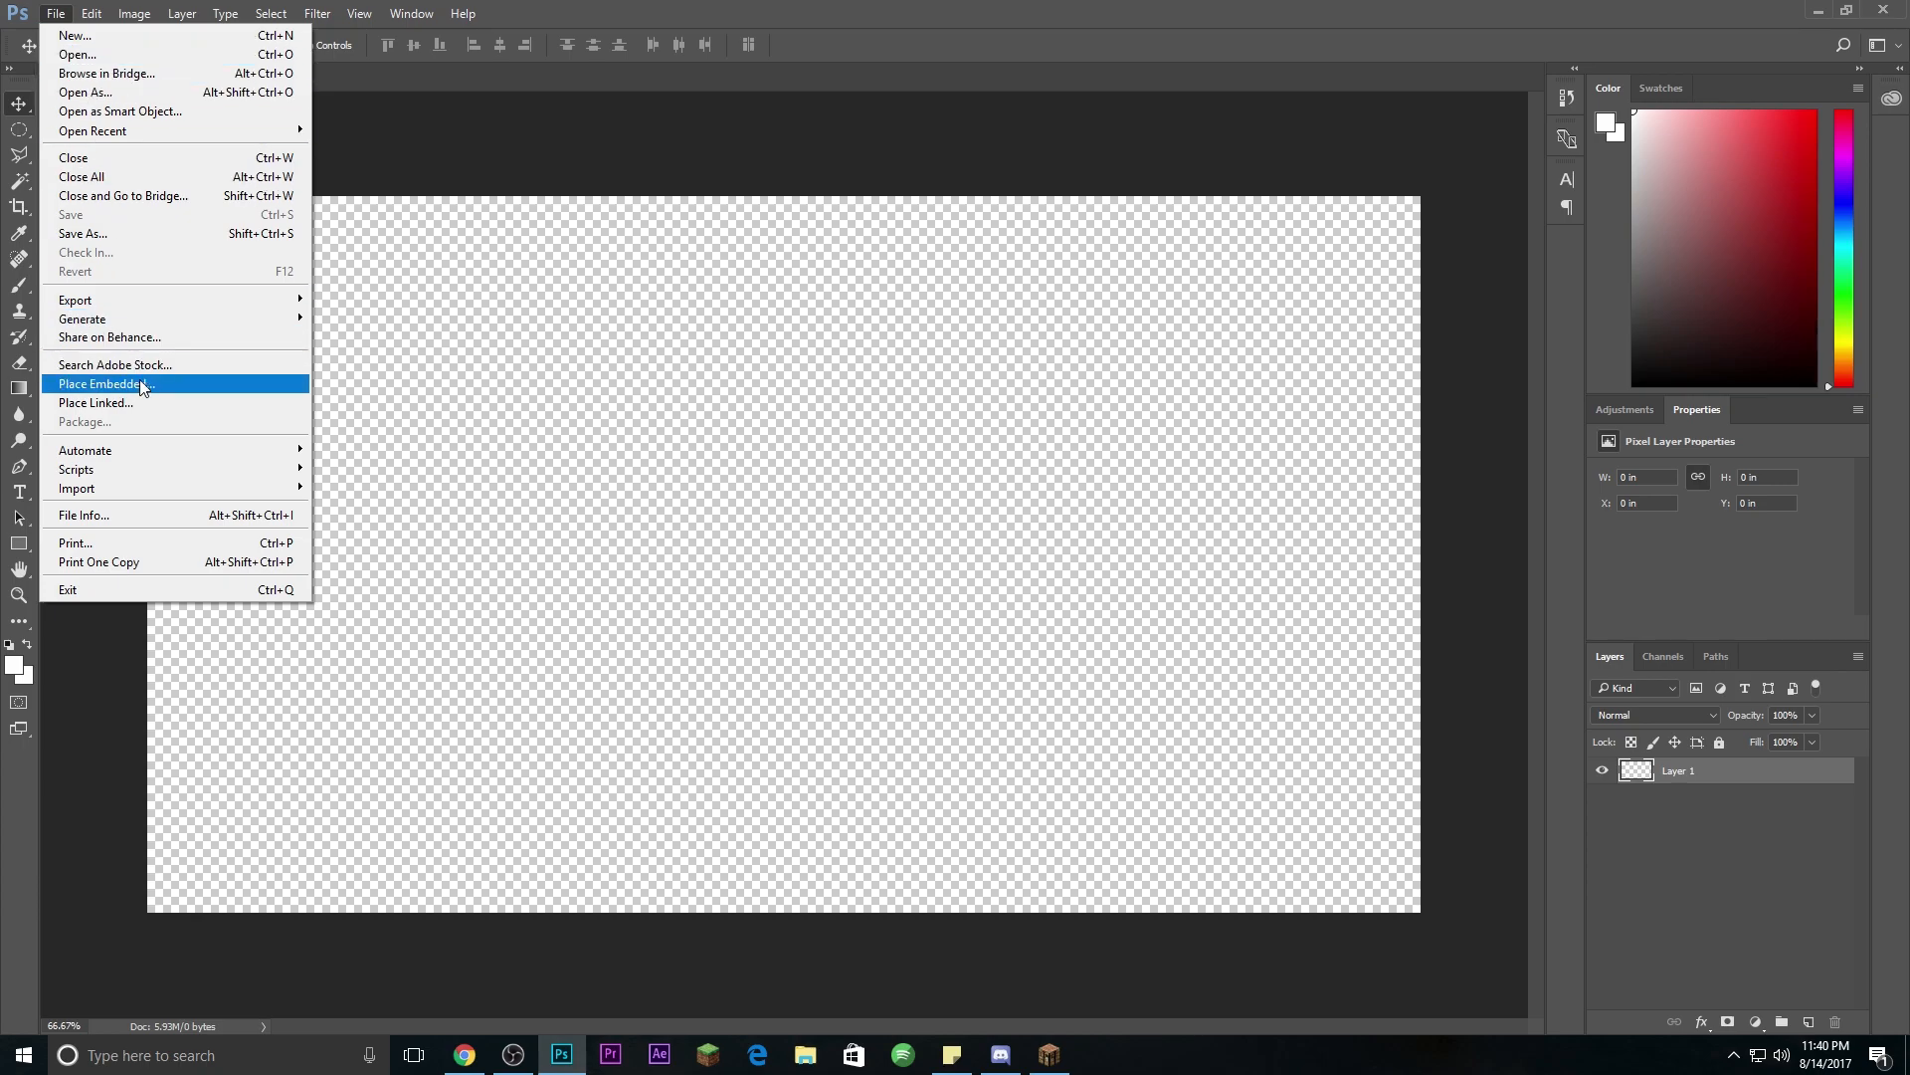
{"action": "left_click", "coordinate": [99, 383]}
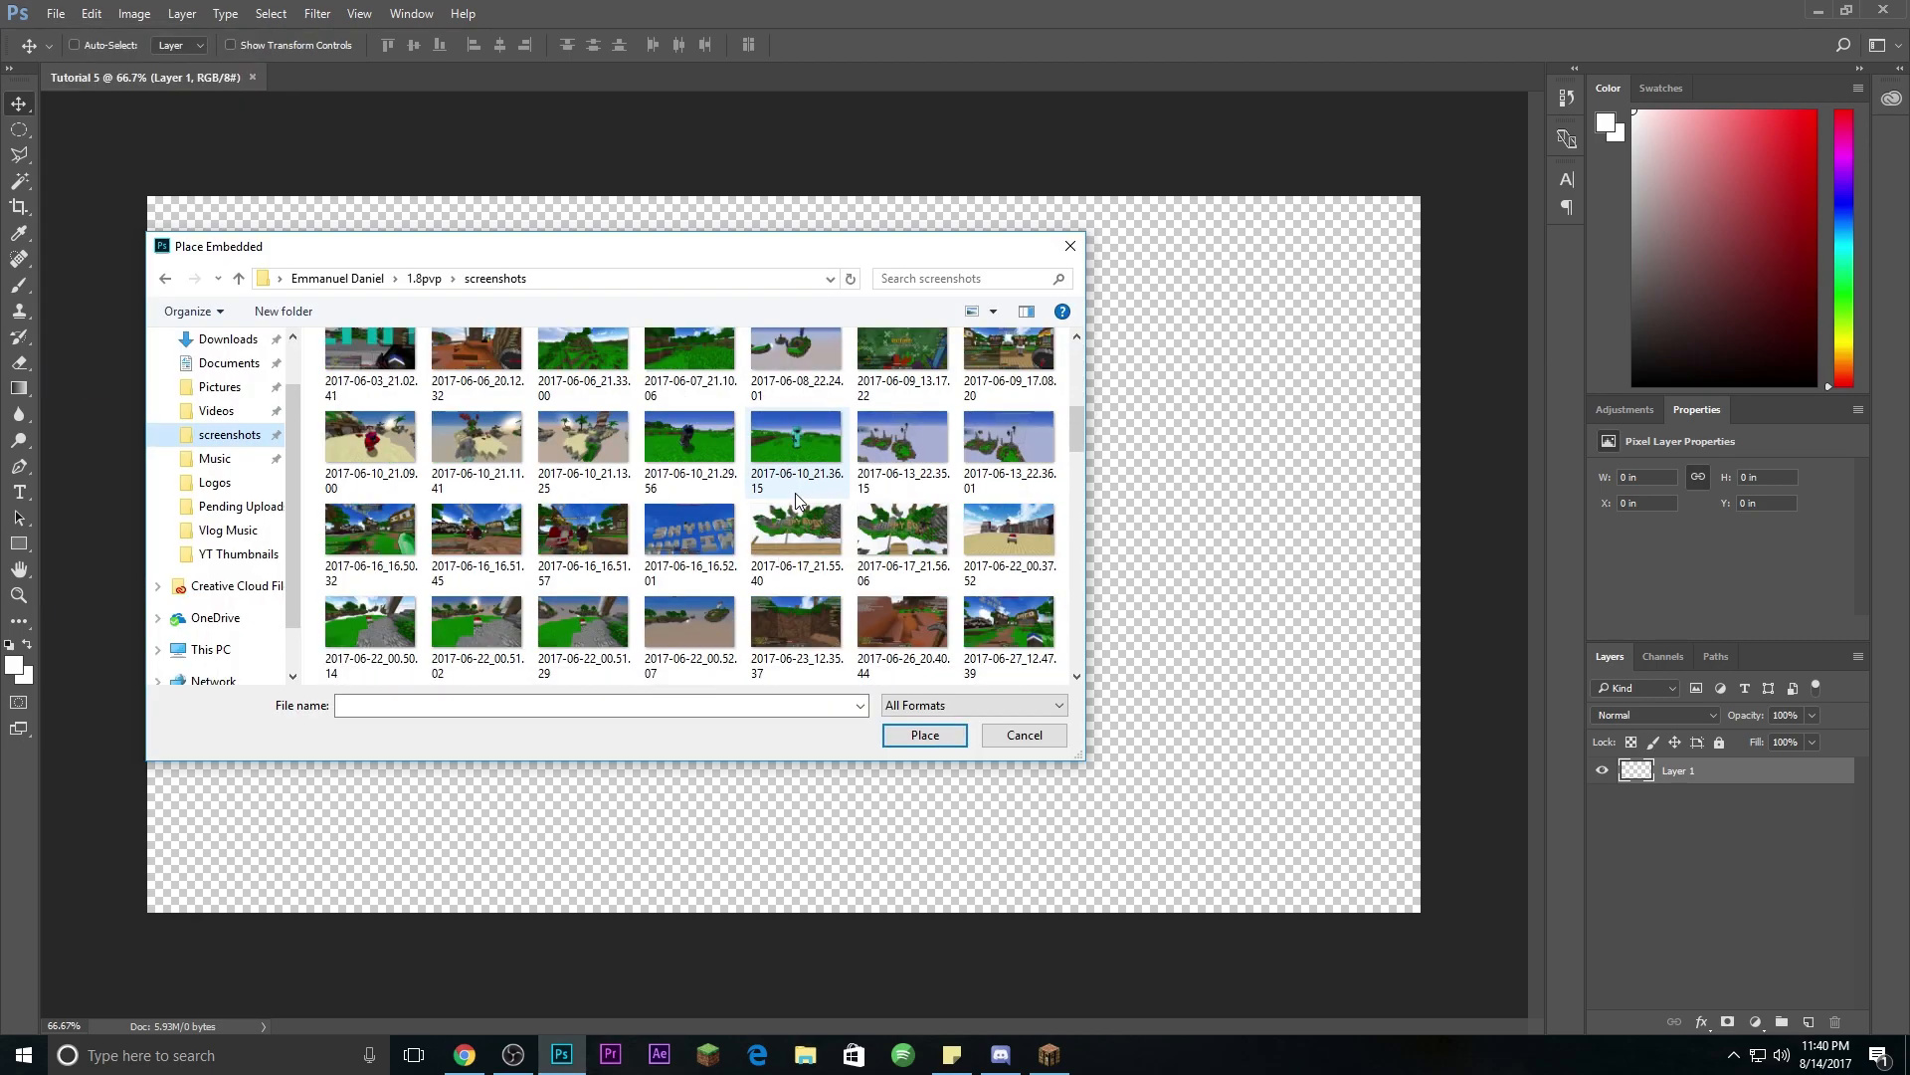
{"action": "scroll", "coordinate": [748, 430], "scroll_direction": "down", "scroll_amount": 1}
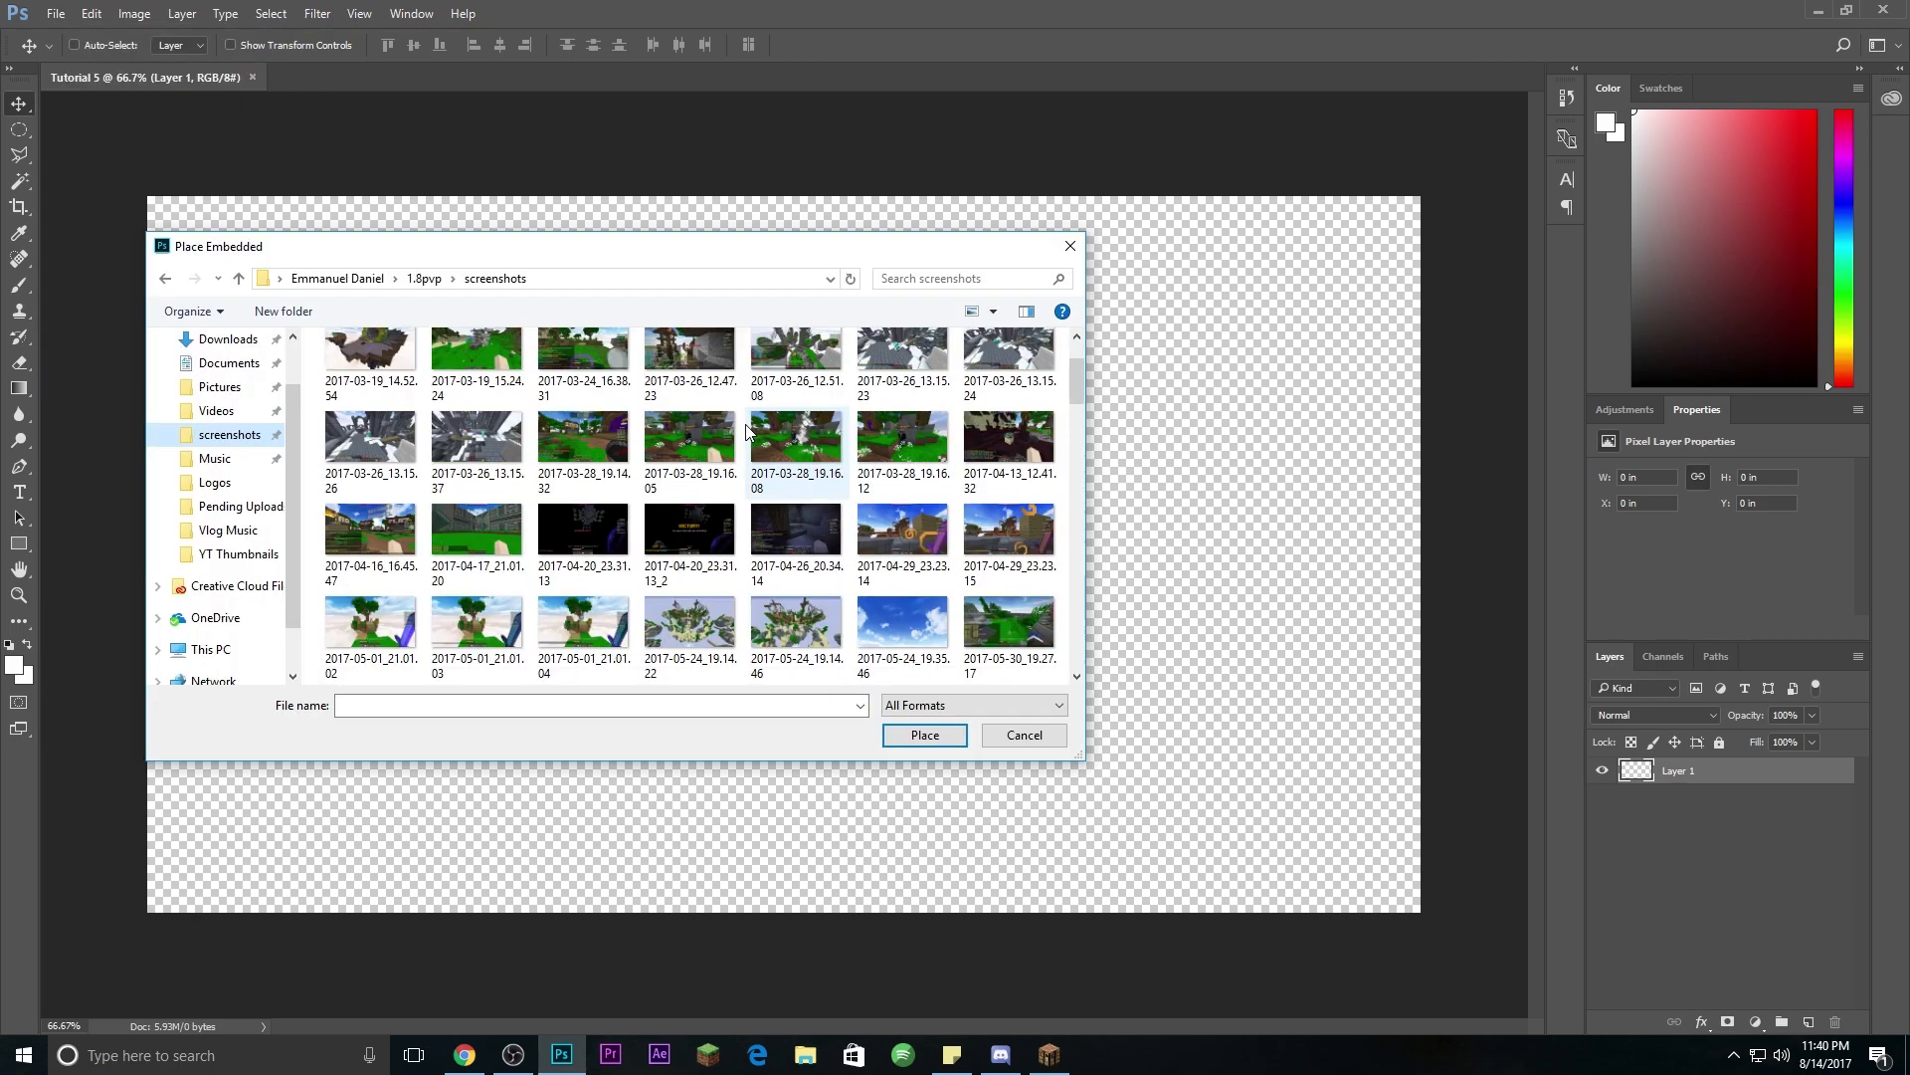
{"action": "scroll", "coordinate": [904, 623], "scroll_direction": "down", "scroll_amount": 2}
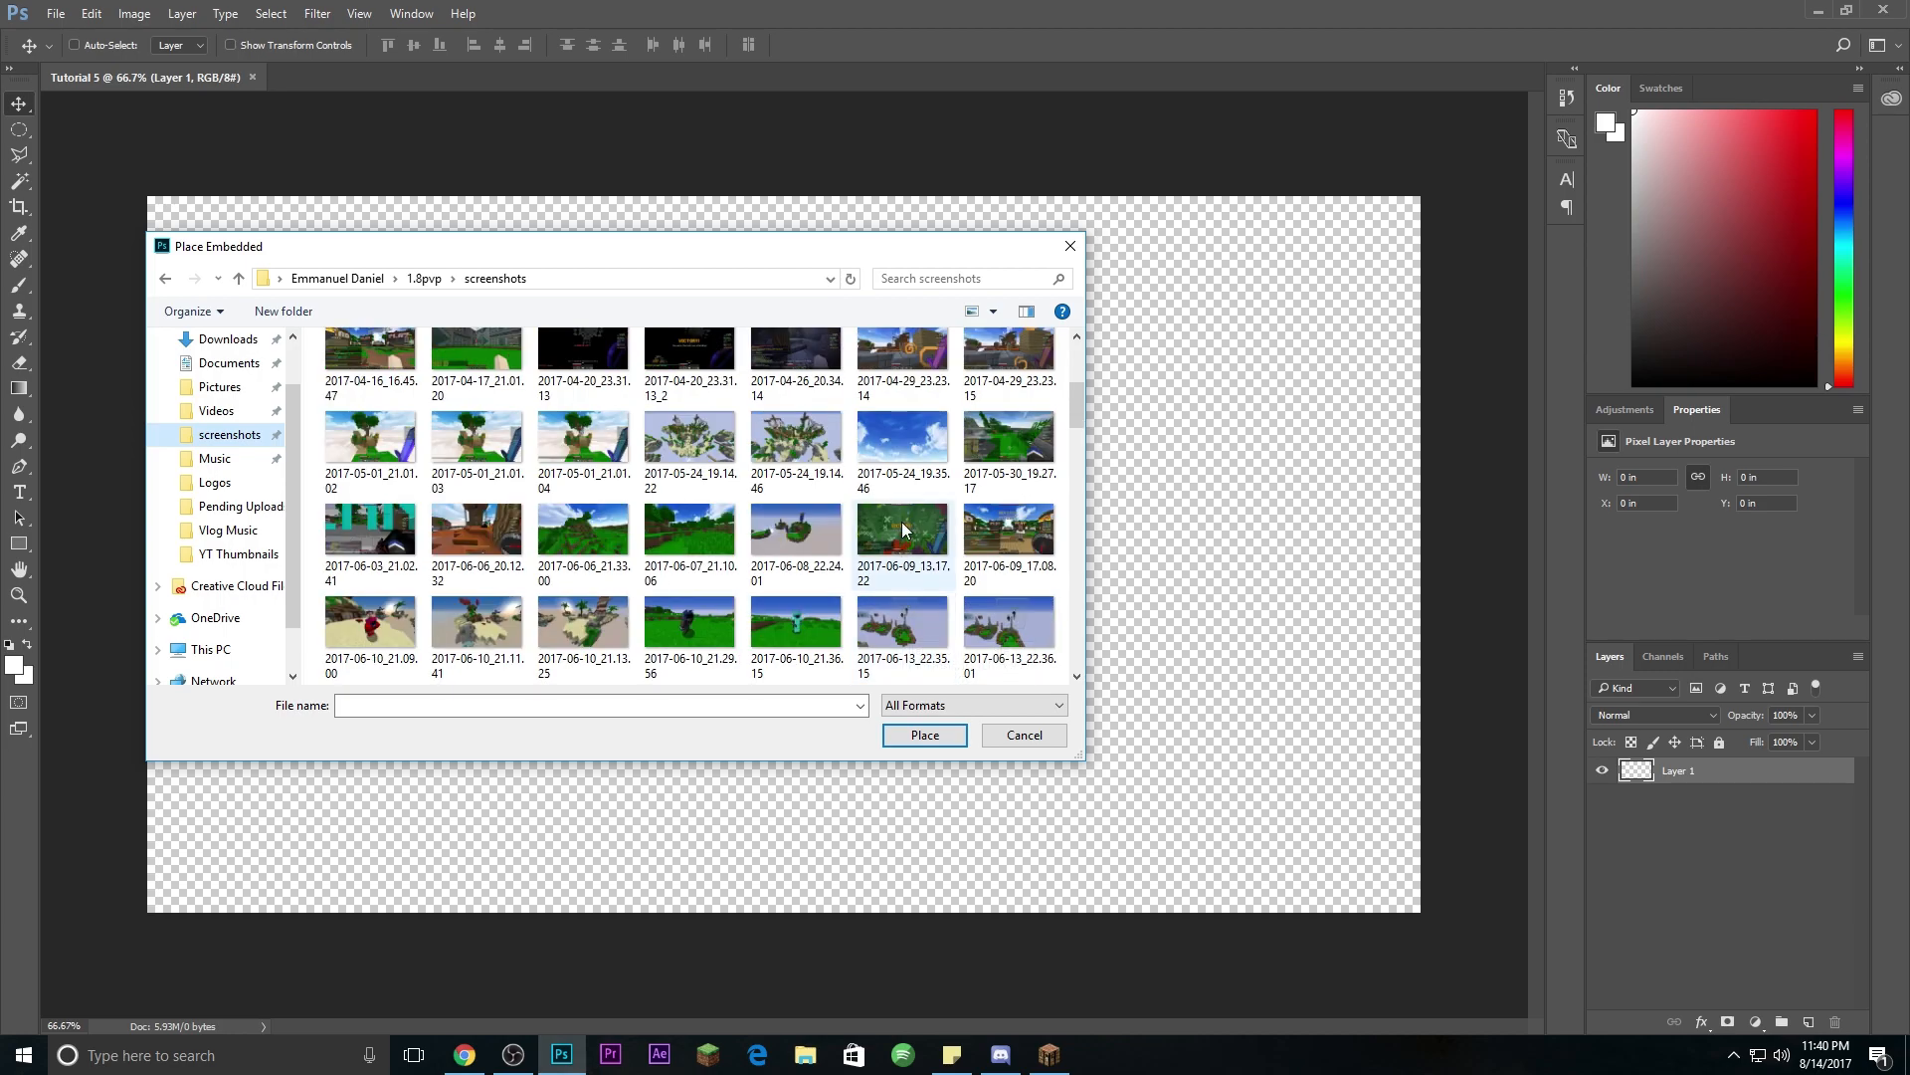
{"action": "double_click", "coordinate": [900, 448]}
{"action": "left_click_drag", "start_coordinate": [1021, 548], "coordinate": [937, 474]}
{"action": "left_click_drag", "start_coordinate": [1204, 792], "coordinate": [1386, 968]}
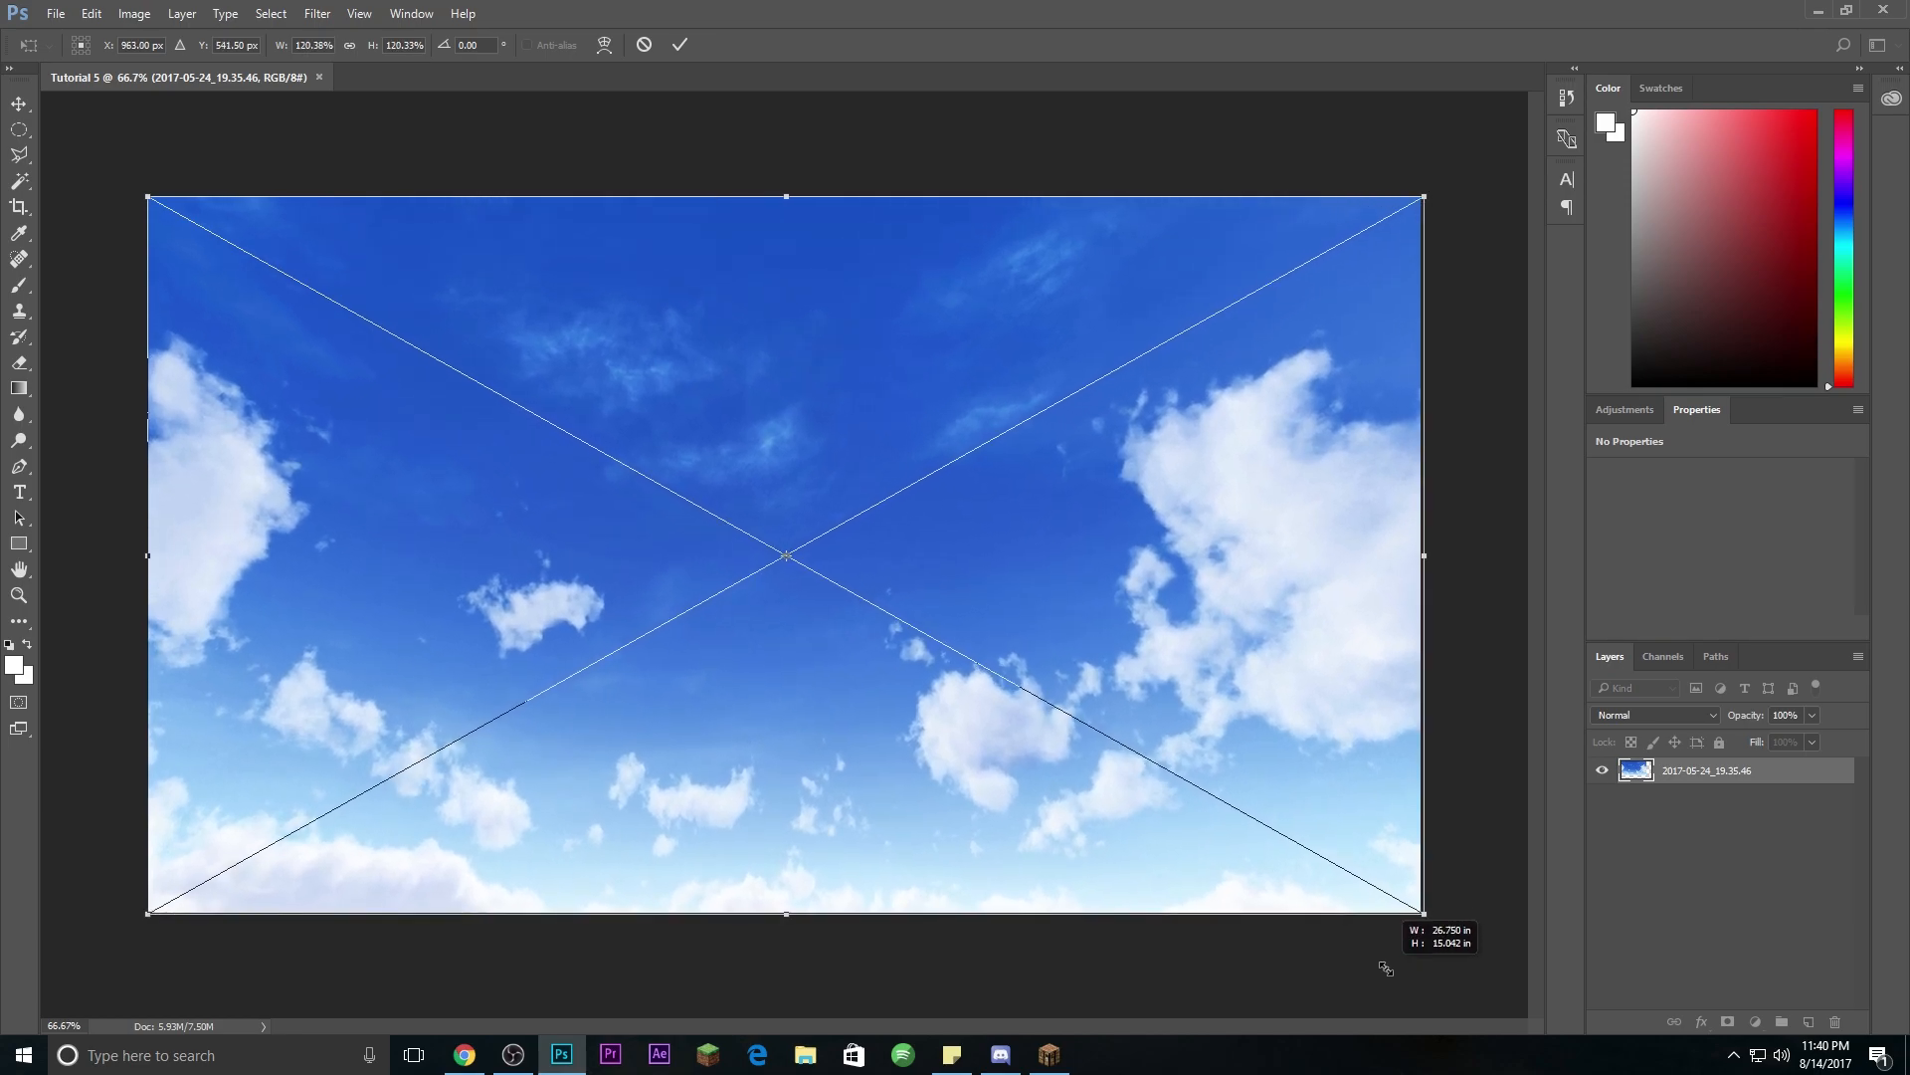
{"action": "key", "text": "Return"}
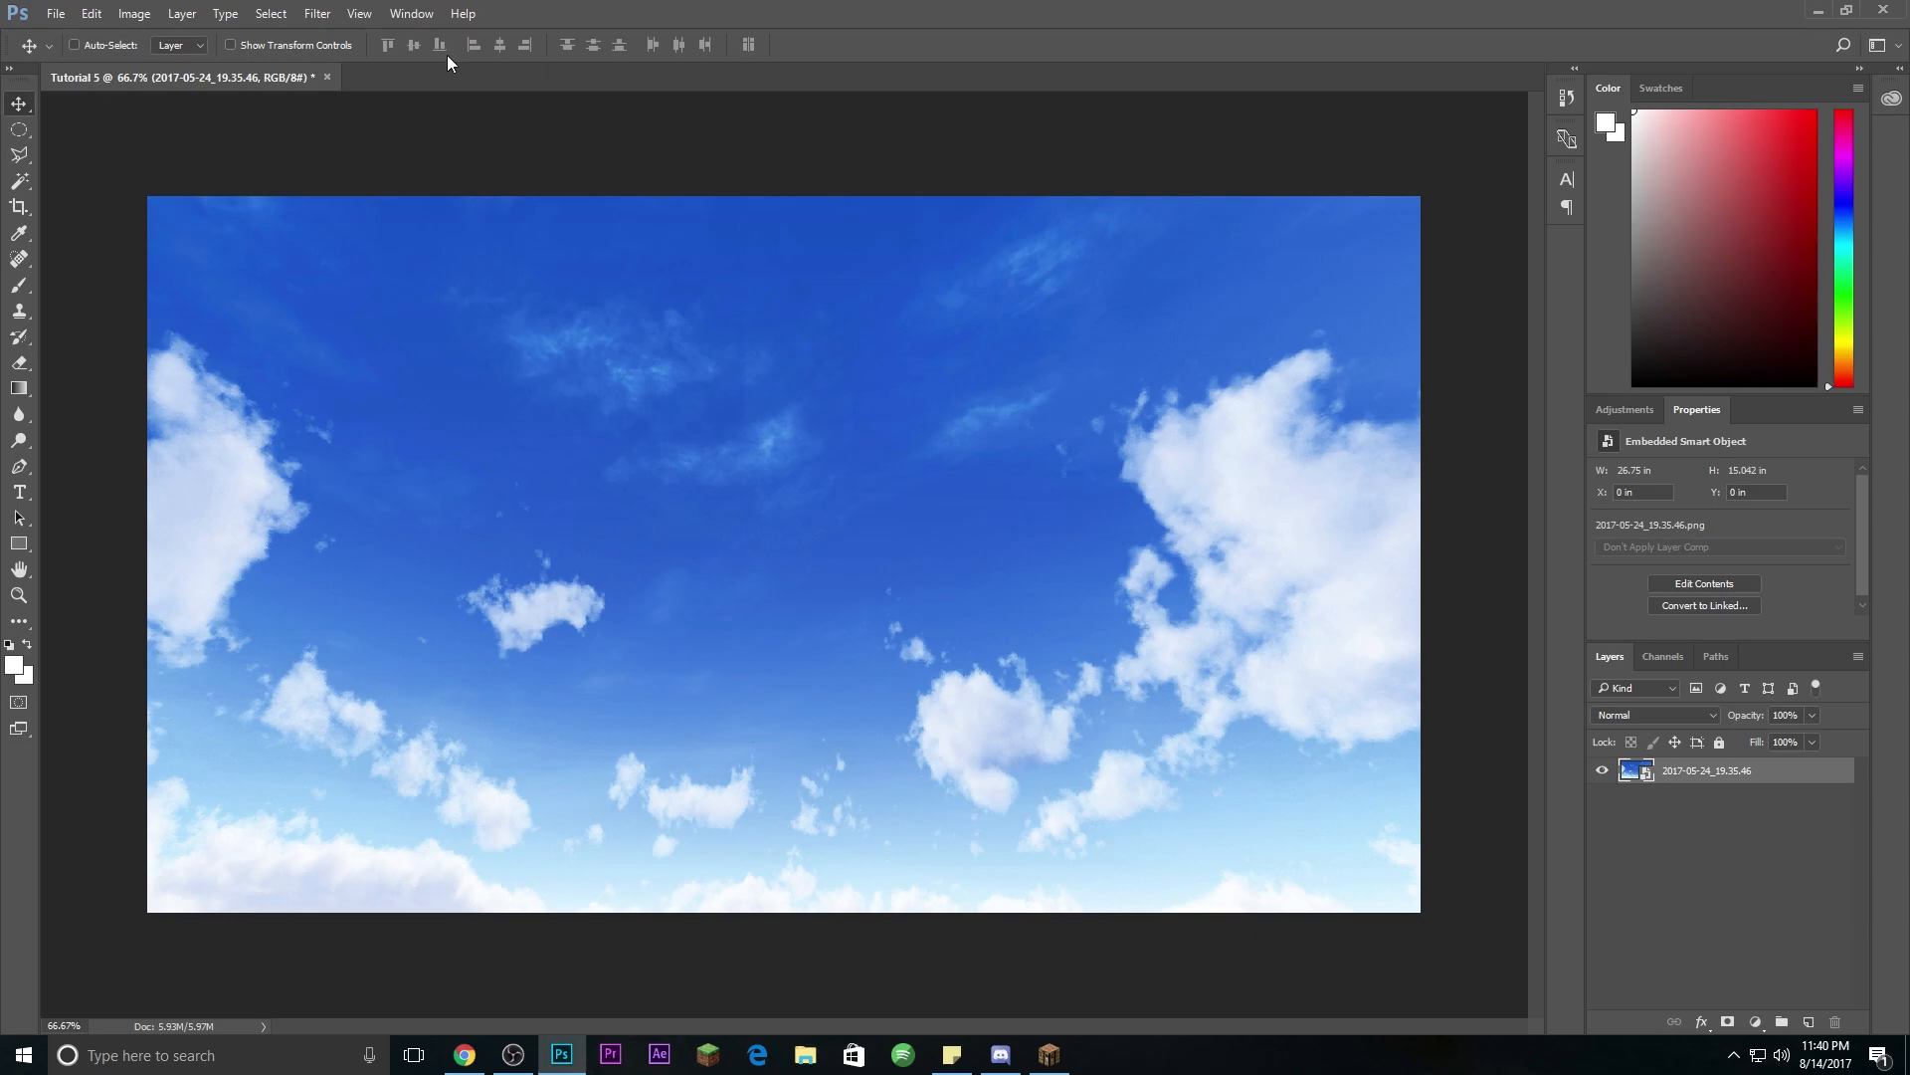
Step: Place the NPC screenshot 2017-08-14_23.39.27 as an embedded image and scale it to about 120% to cover the canvas
{"action": "left_click", "coordinate": [55, 14]}
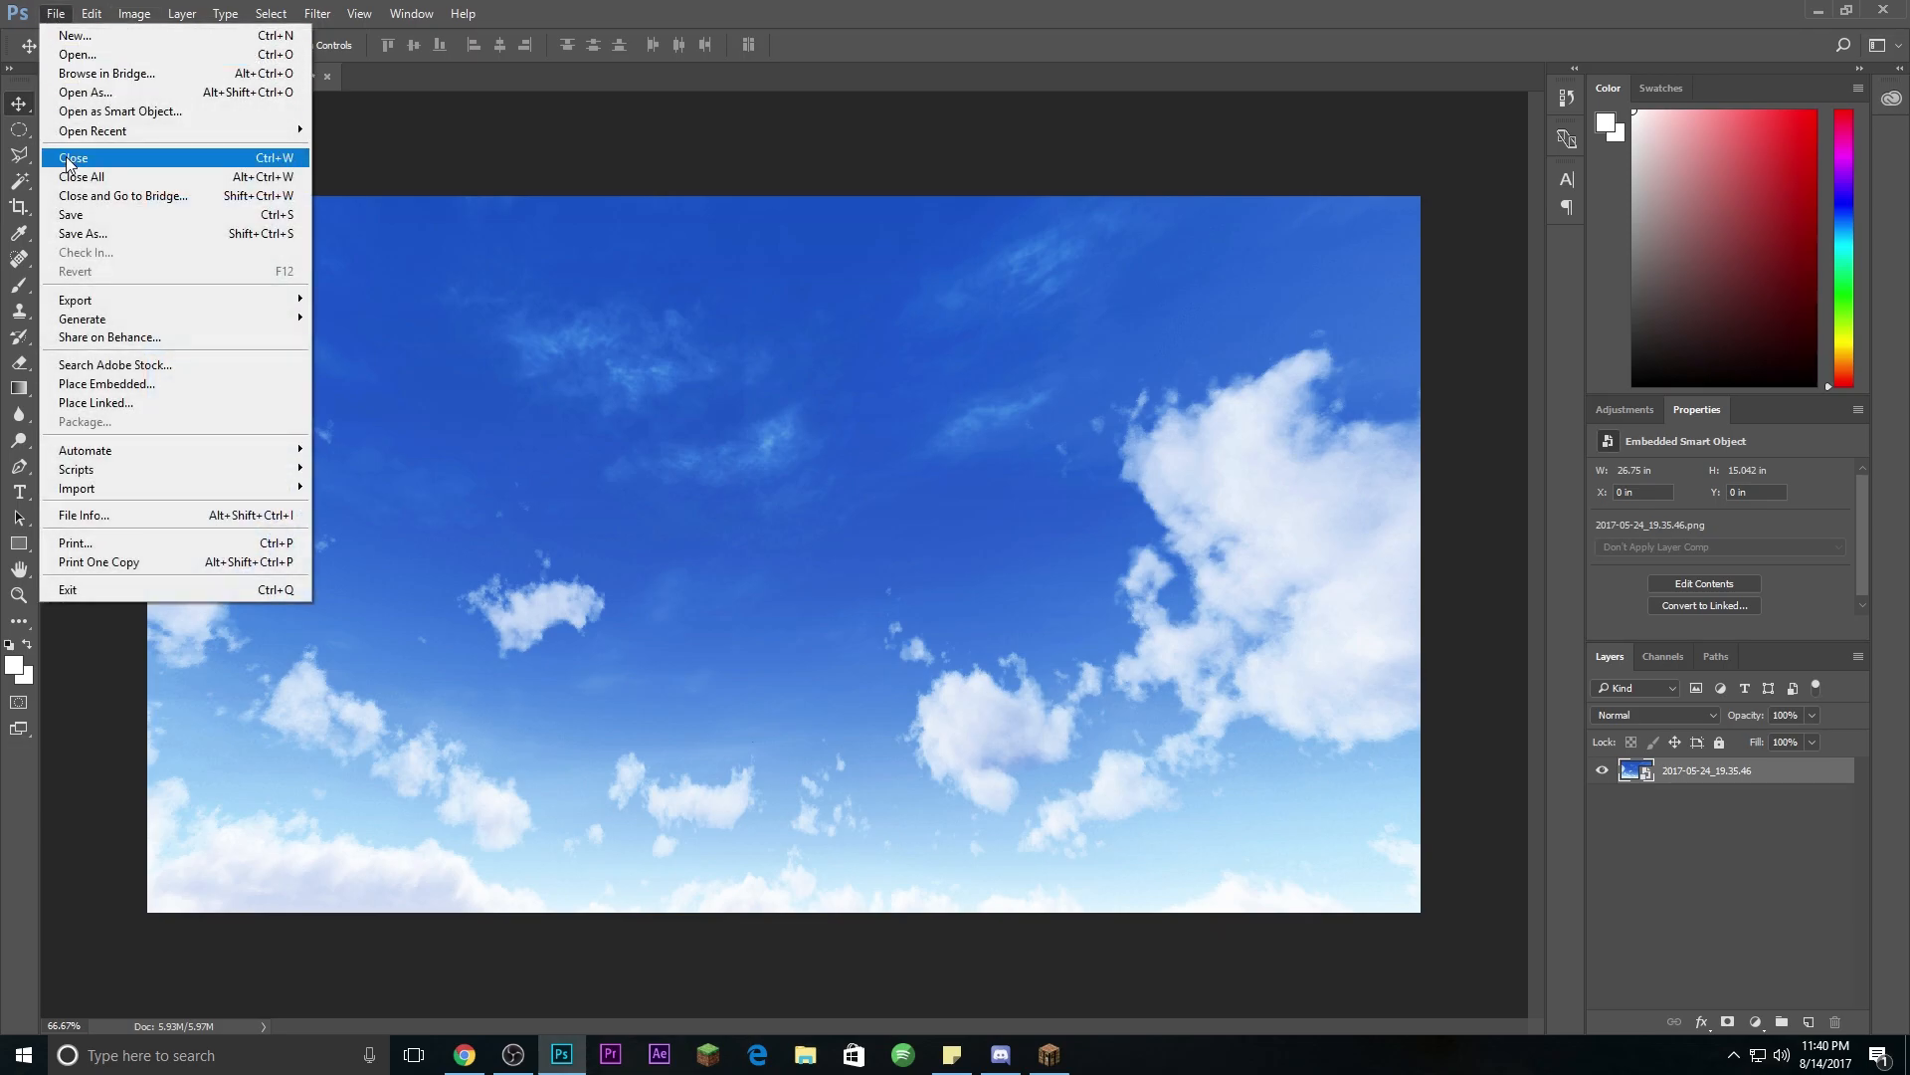
{"action": "left_click", "coordinate": [113, 386]}
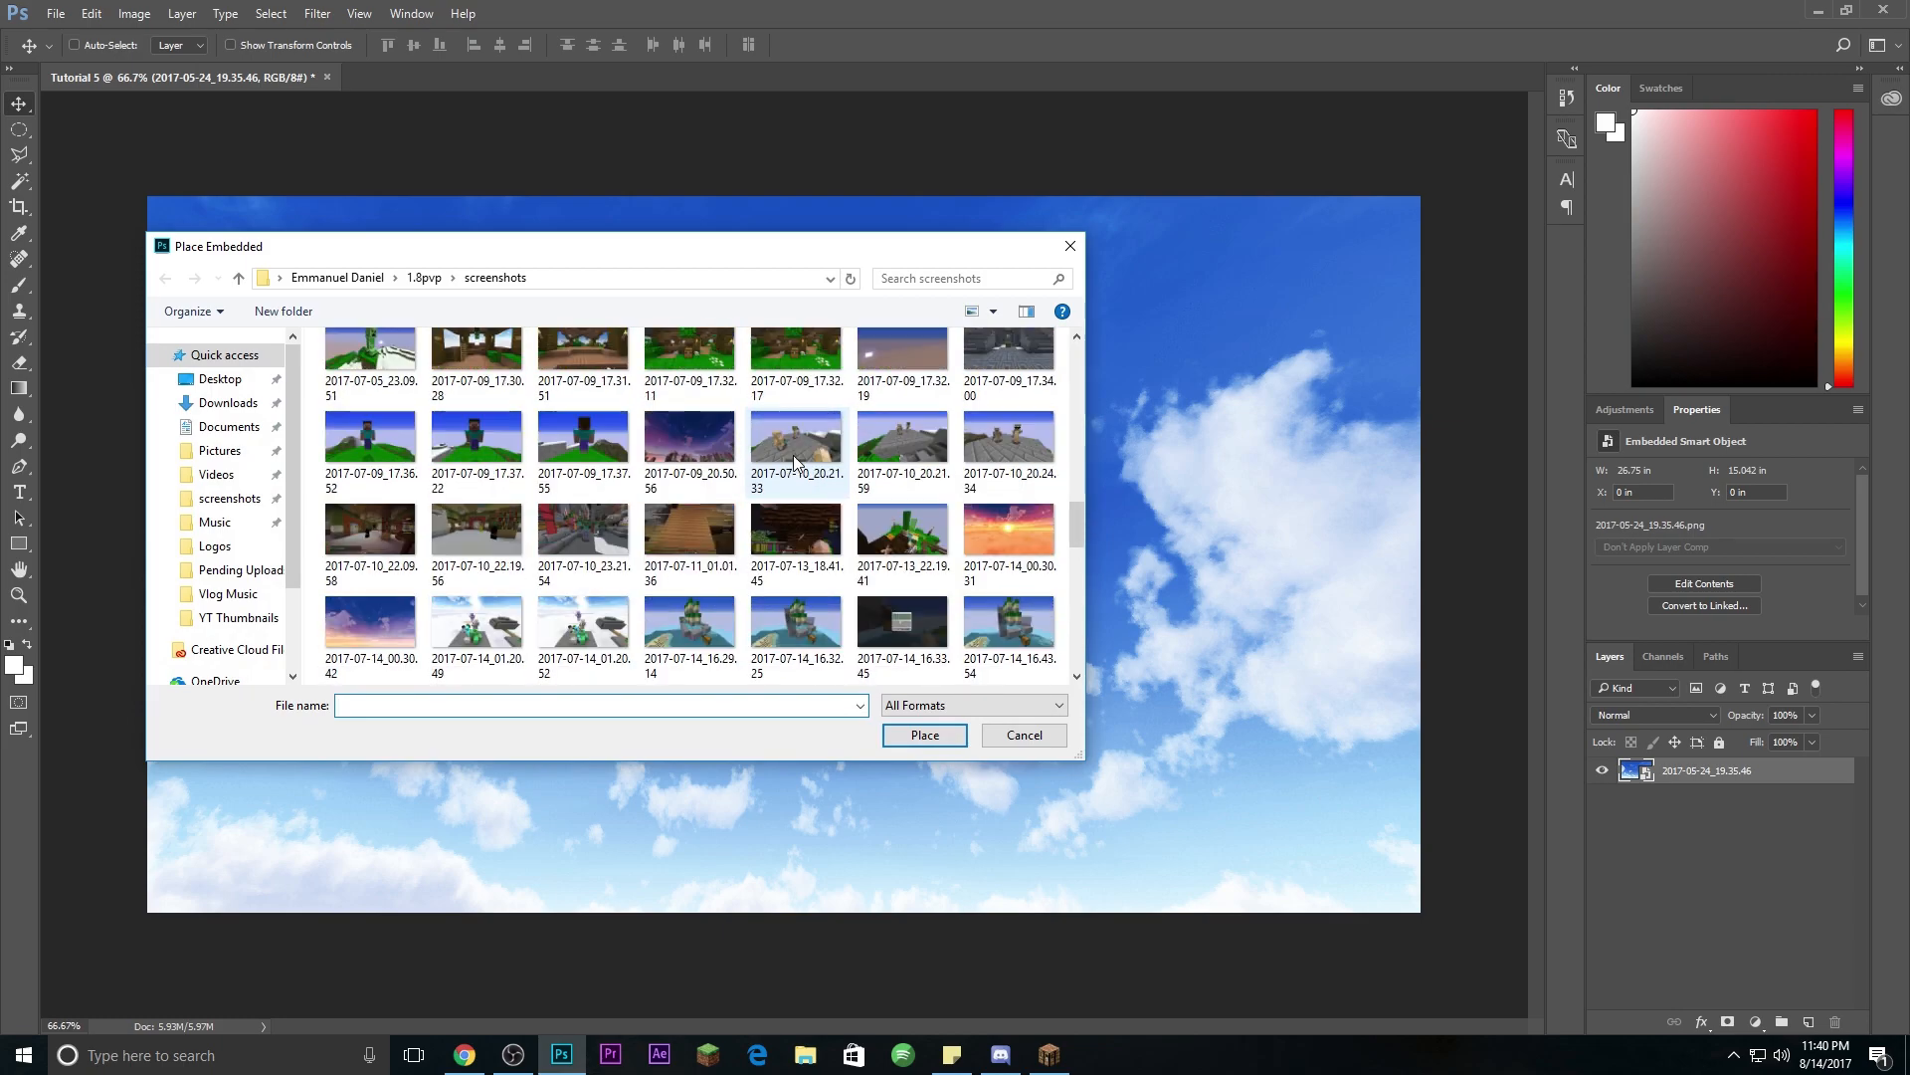
{"action": "left_click", "coordinate": [405, 623]}
{"action": "double_click", "coordinate": [405, 624]}
{"action": "left_click_drag", "start_coordinate": [1055, 581], "coordinate": [950, 517]}
{"action": "mouse_move", "coordinate": [1133, 646]}
{"action": "left_mouse_down"}
{"action": "mouse_move", "coordinate": [1148, 660]}
{"action": "mouse_move", "coordinate": [1132, 645]}
{"action": "left_mouse_up"}
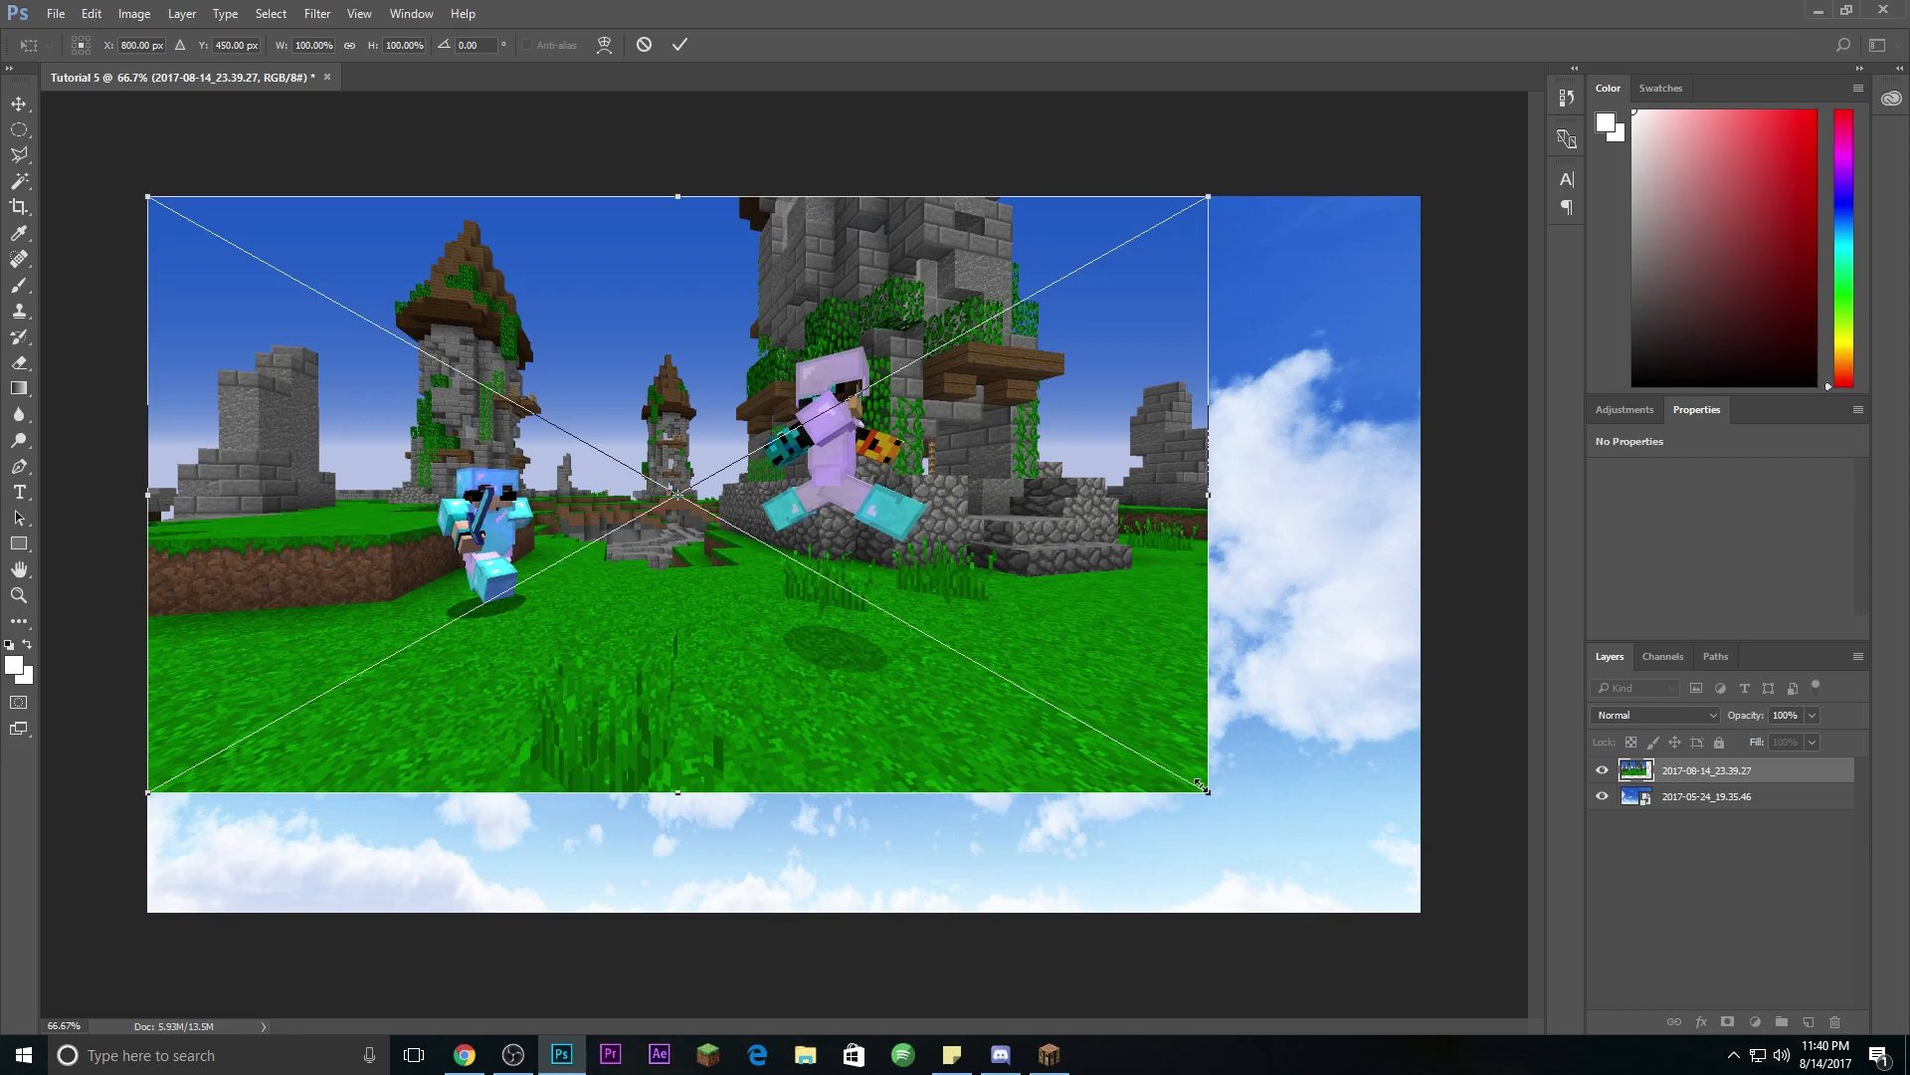
{"action": "left_click_drag", "start_coordinate": [1203, 786], "coordinate": [1375, 981]}
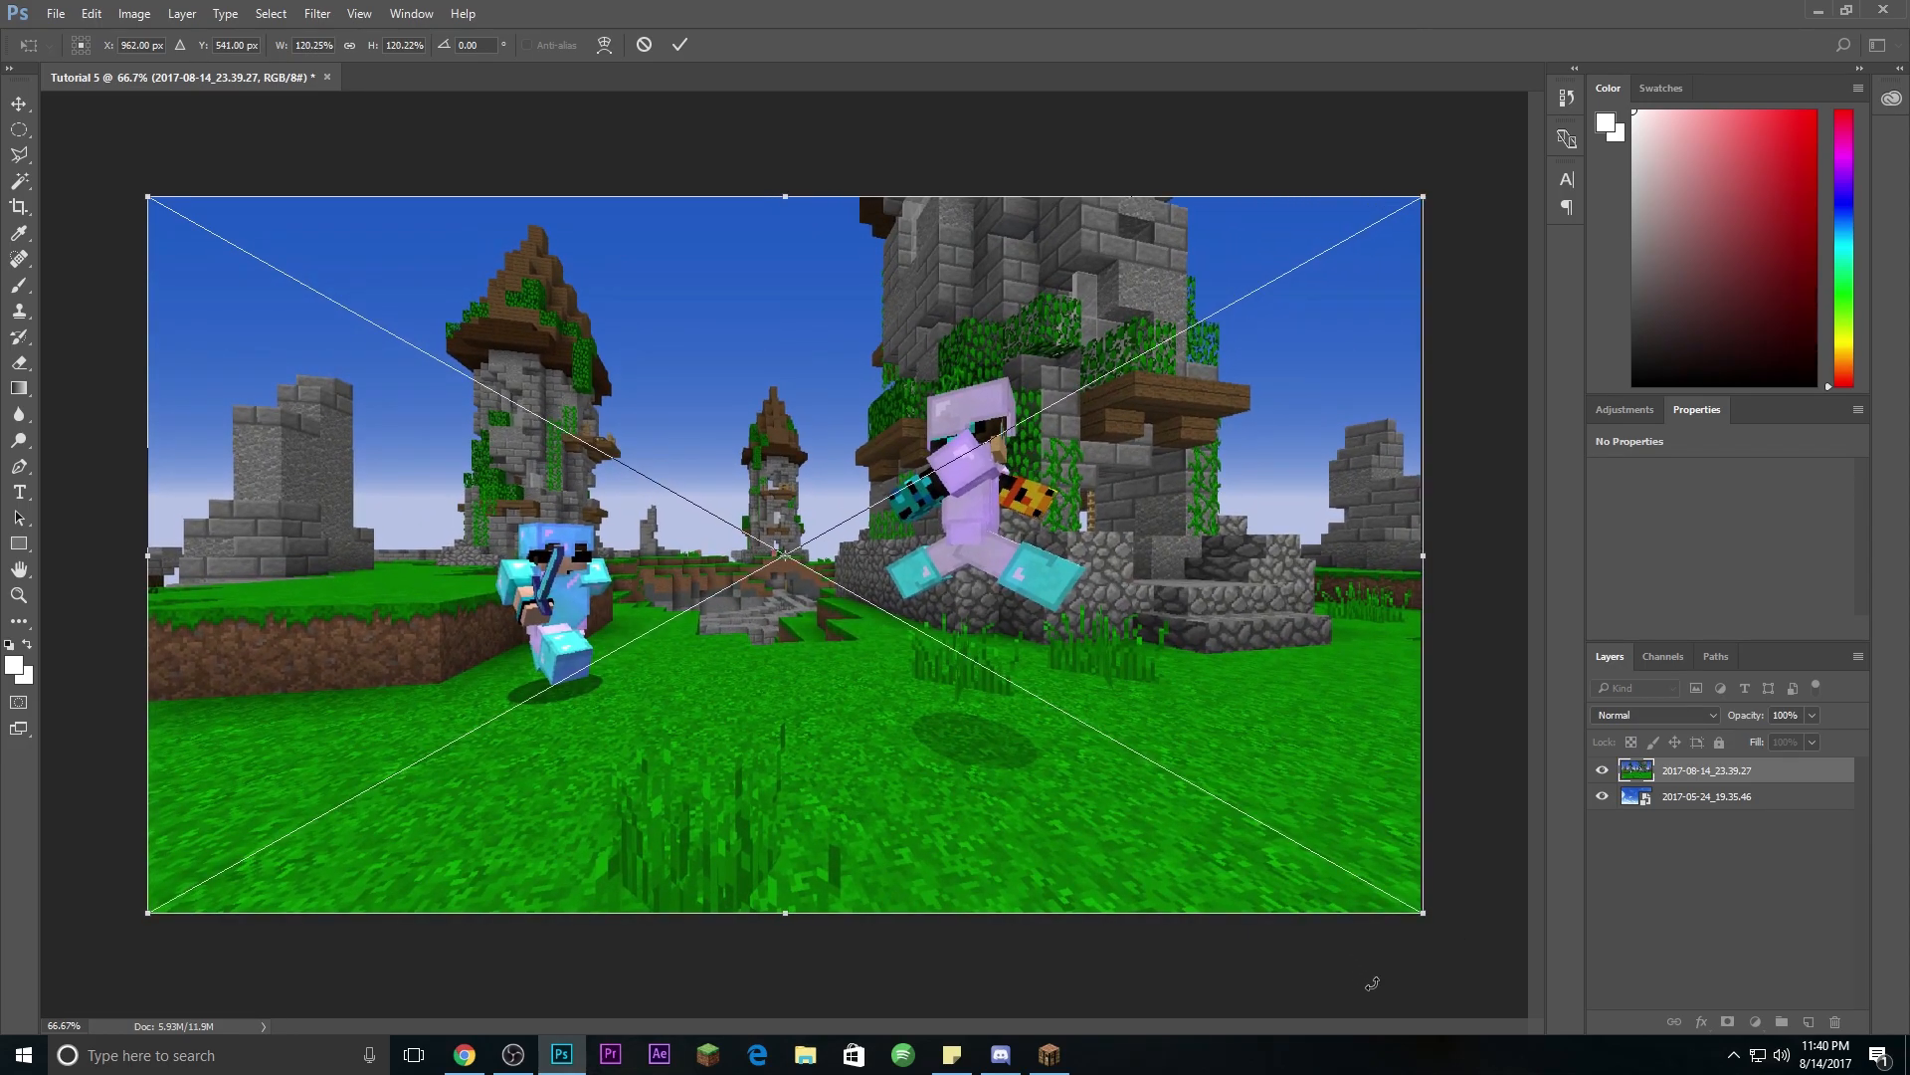
{"action": "key", "text": "Return"}
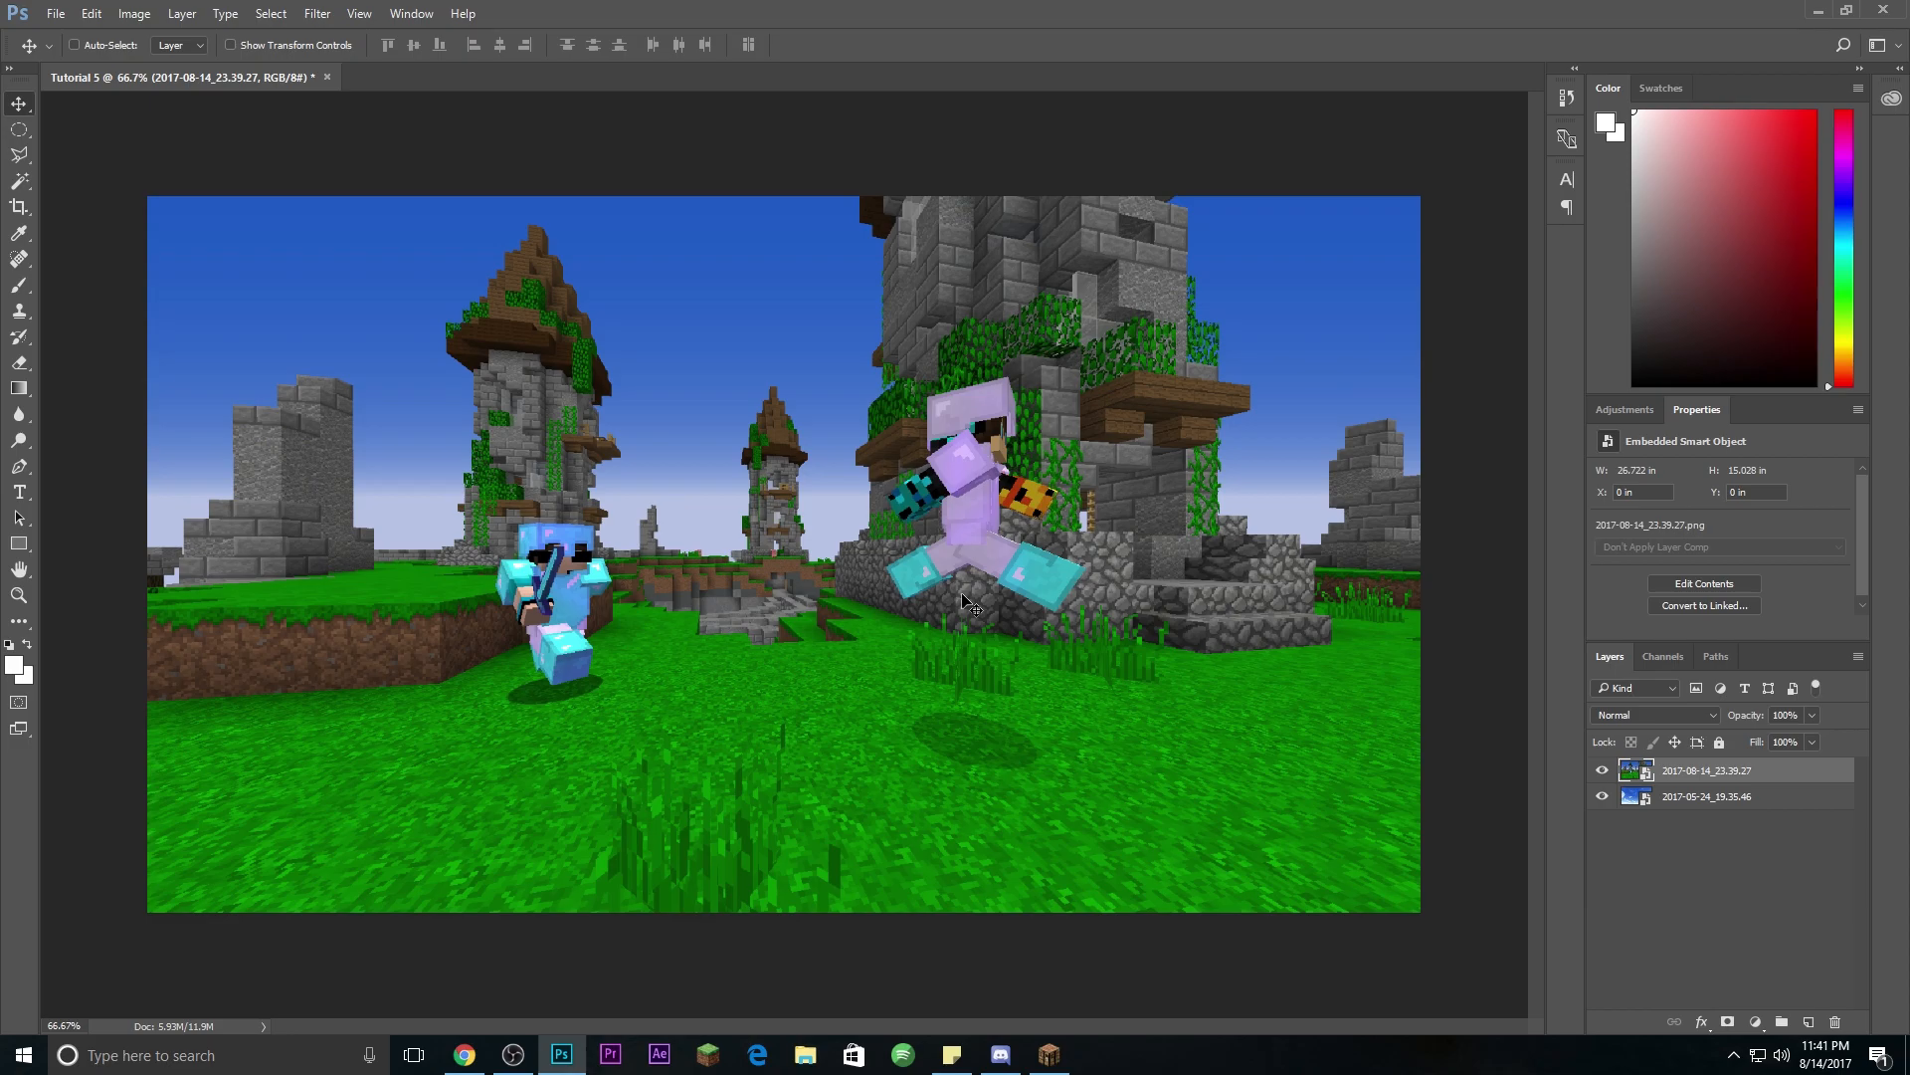
Step: Rasterize the NPC screenshot layer and delete its upper blue sky around the left and small central towers with the Magic Wand
{"action": "right_click", "coordinate": [1794, 771]}
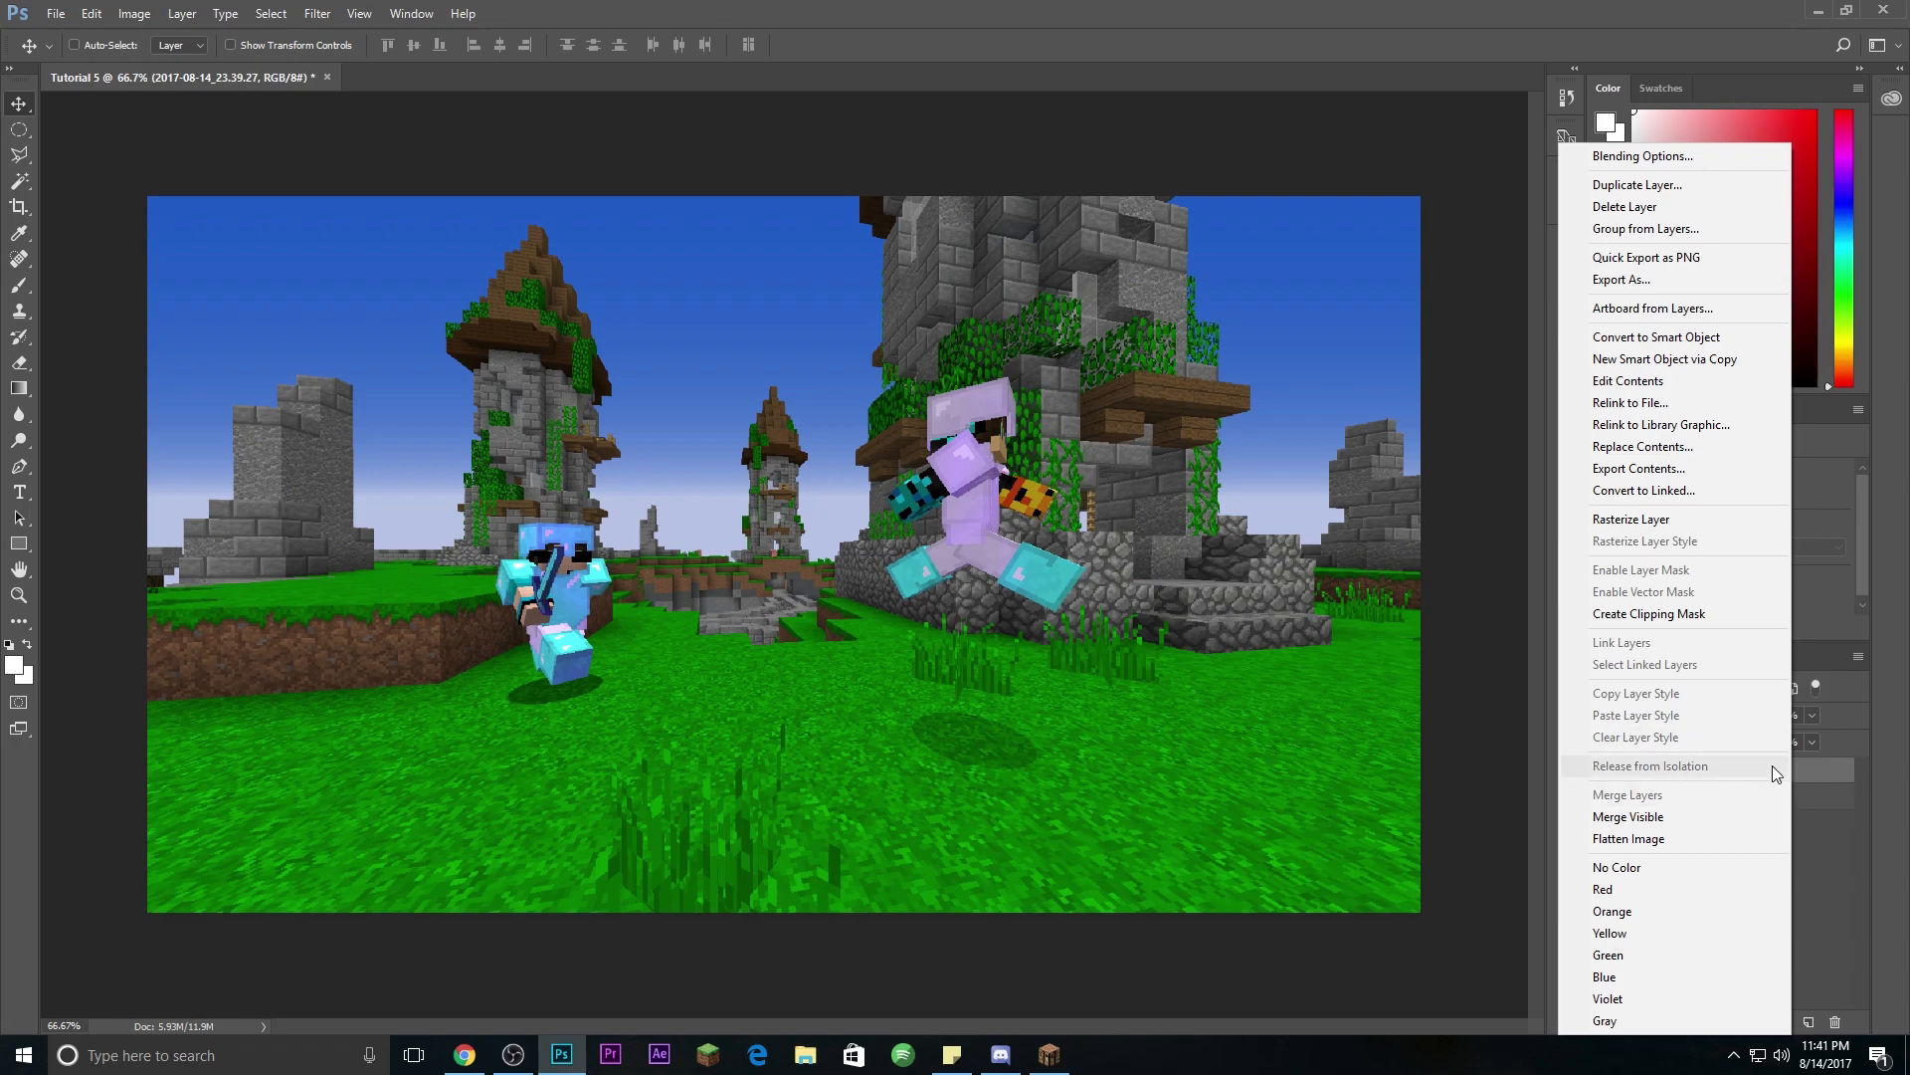
{"action": "left_click", "coordinate": [1660, 528]}
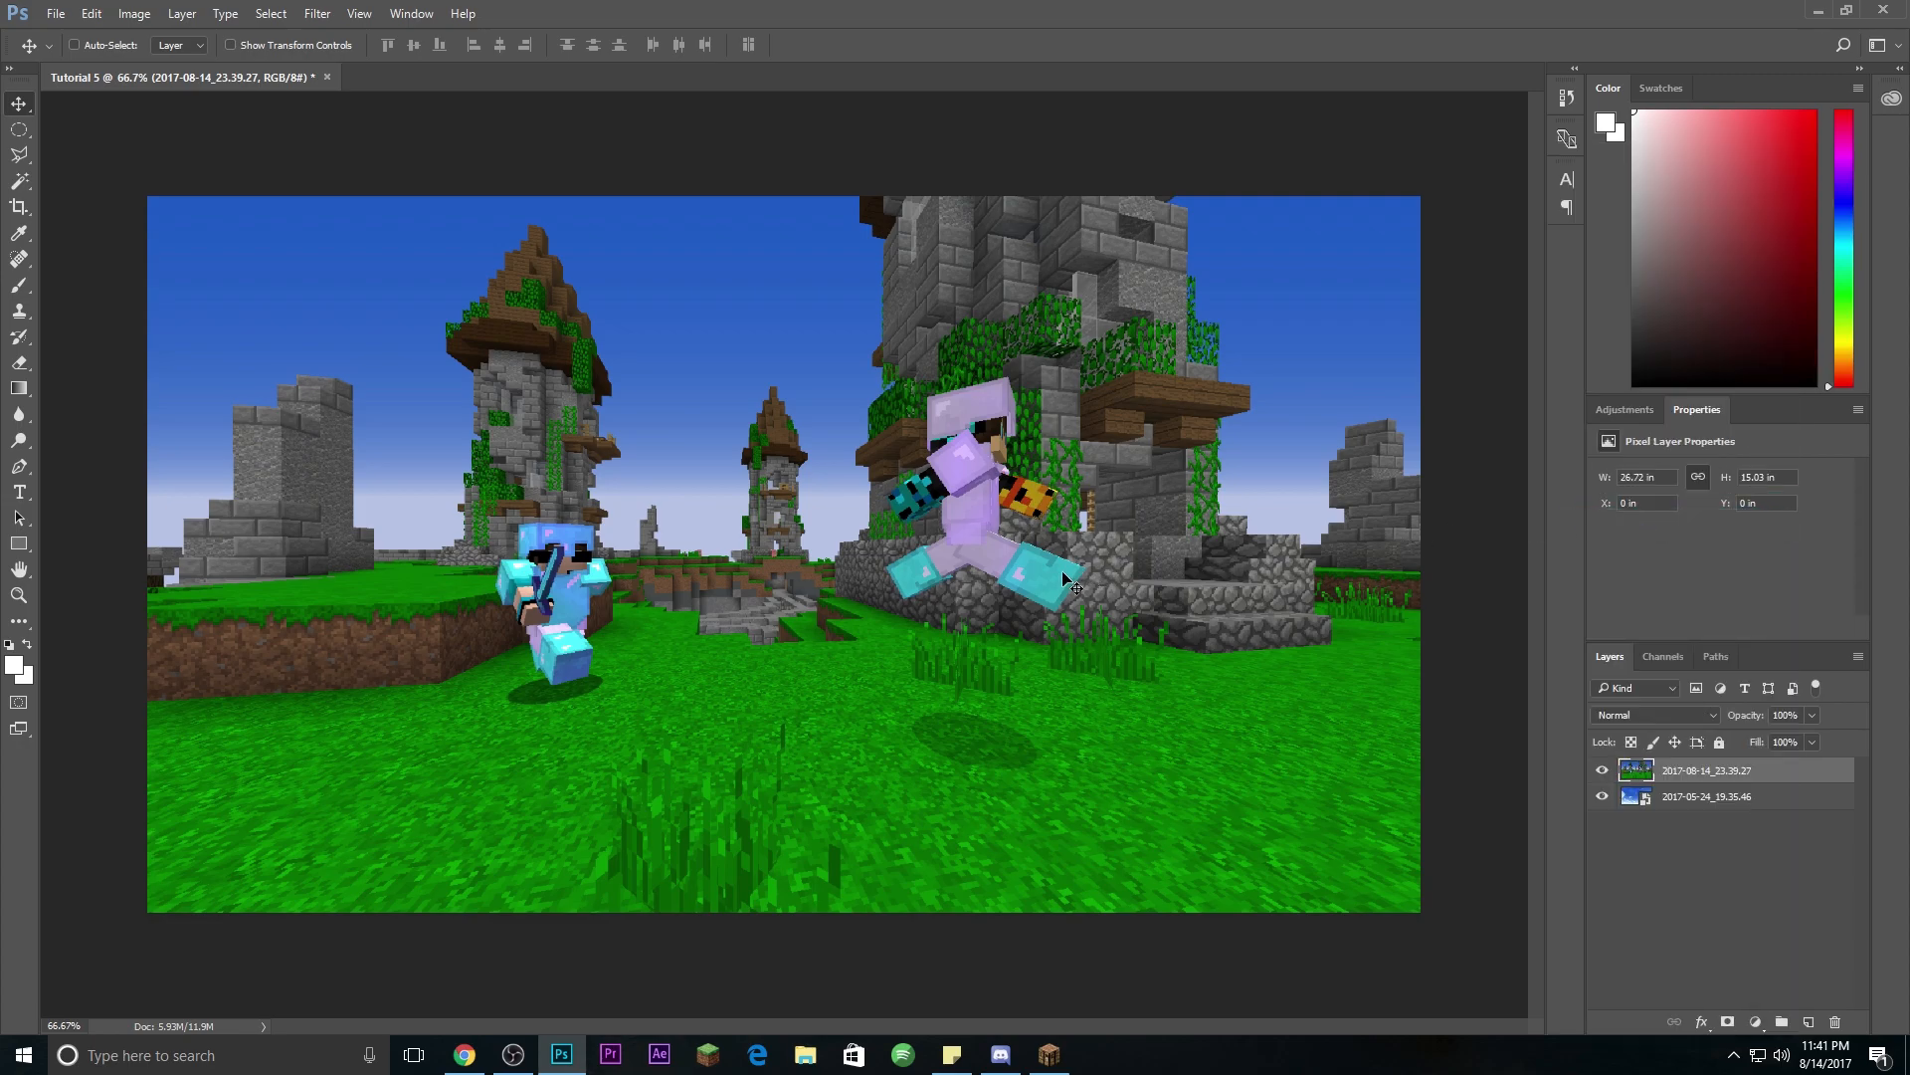
{"action": "left_click", "coordinate": [19, 183]}
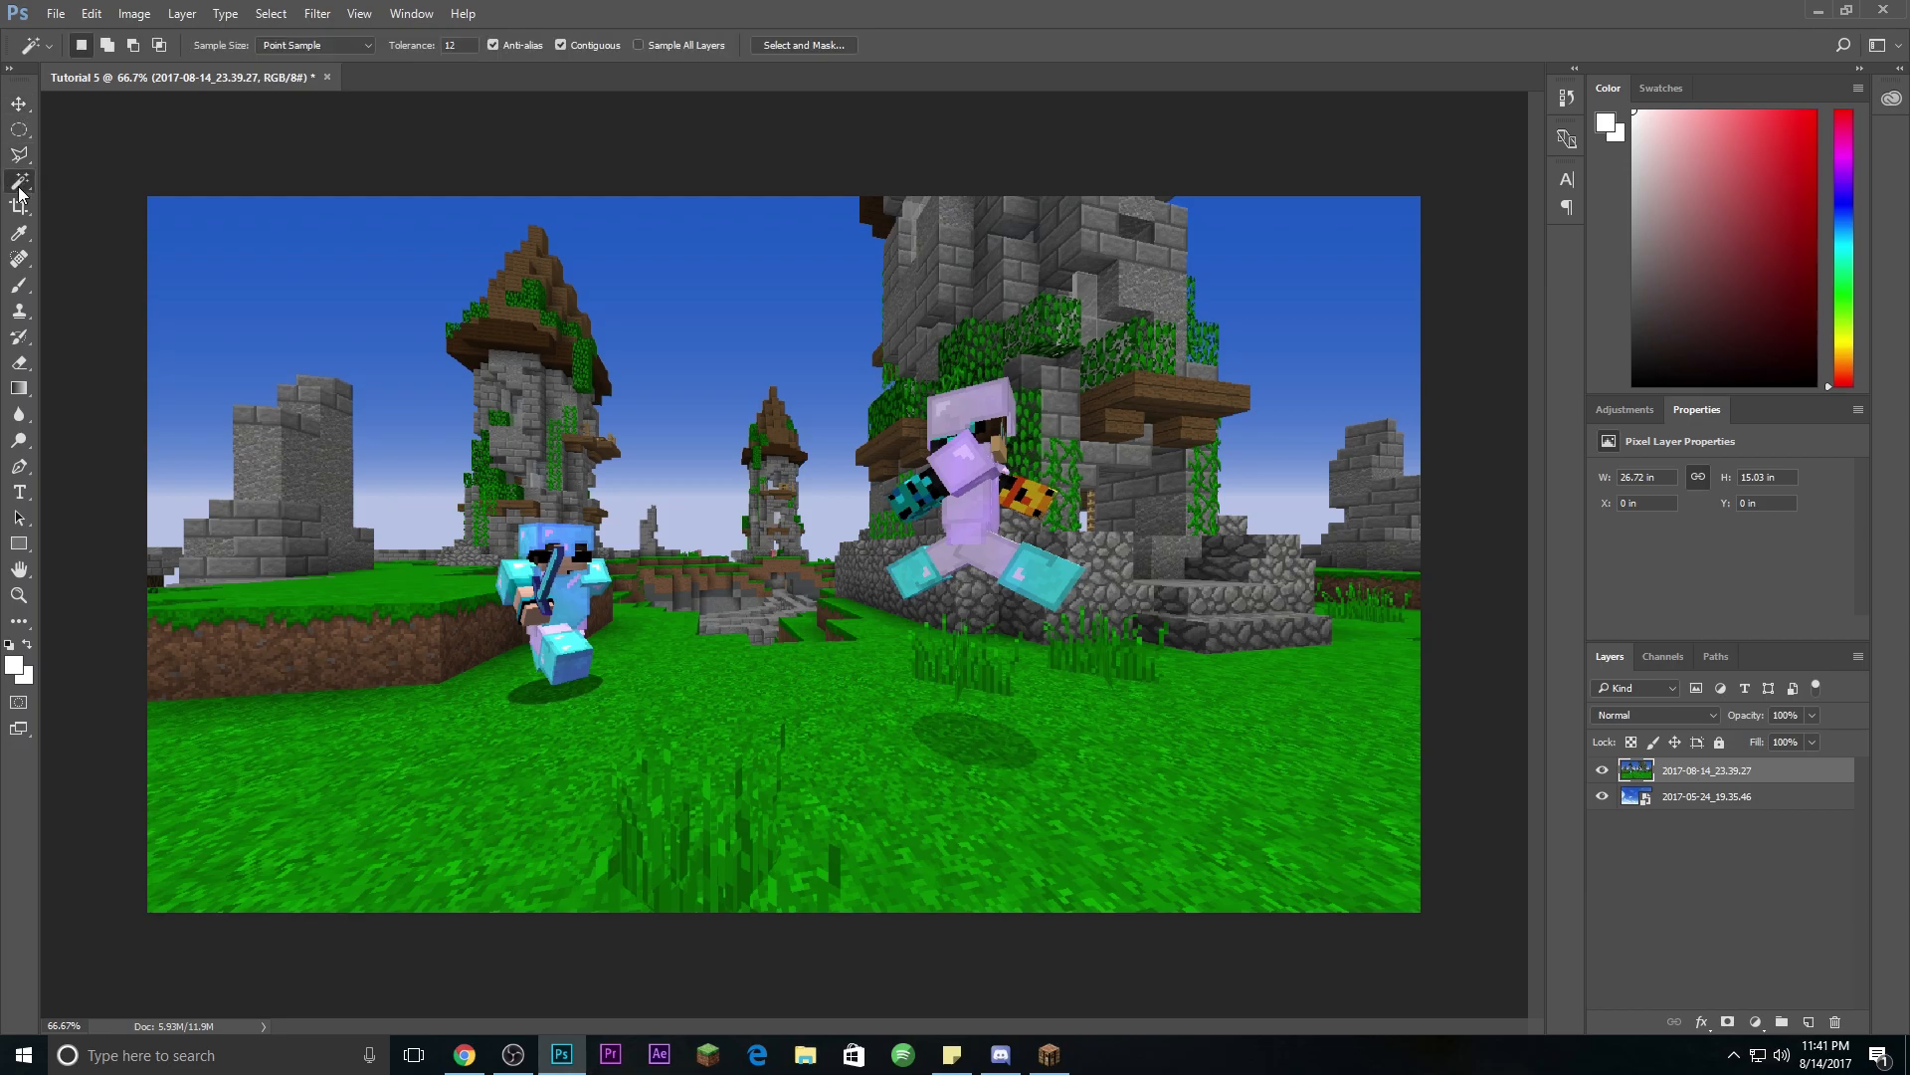
{"action": "left_click", "coordinate": [295, 244]}
{"action": "key", "text": "Delete"}
{"action": "left_click", "coordinate": [698, 362]}
{"action": "key", "text": "Delete"}
{"action": "left_click", "coordinate": [676, 428]}
{"action": "key", "text": "Delete"}
{"action": "left_click", "coordinate": [390, 471]}
{"action": "key", "text": "Delete"}
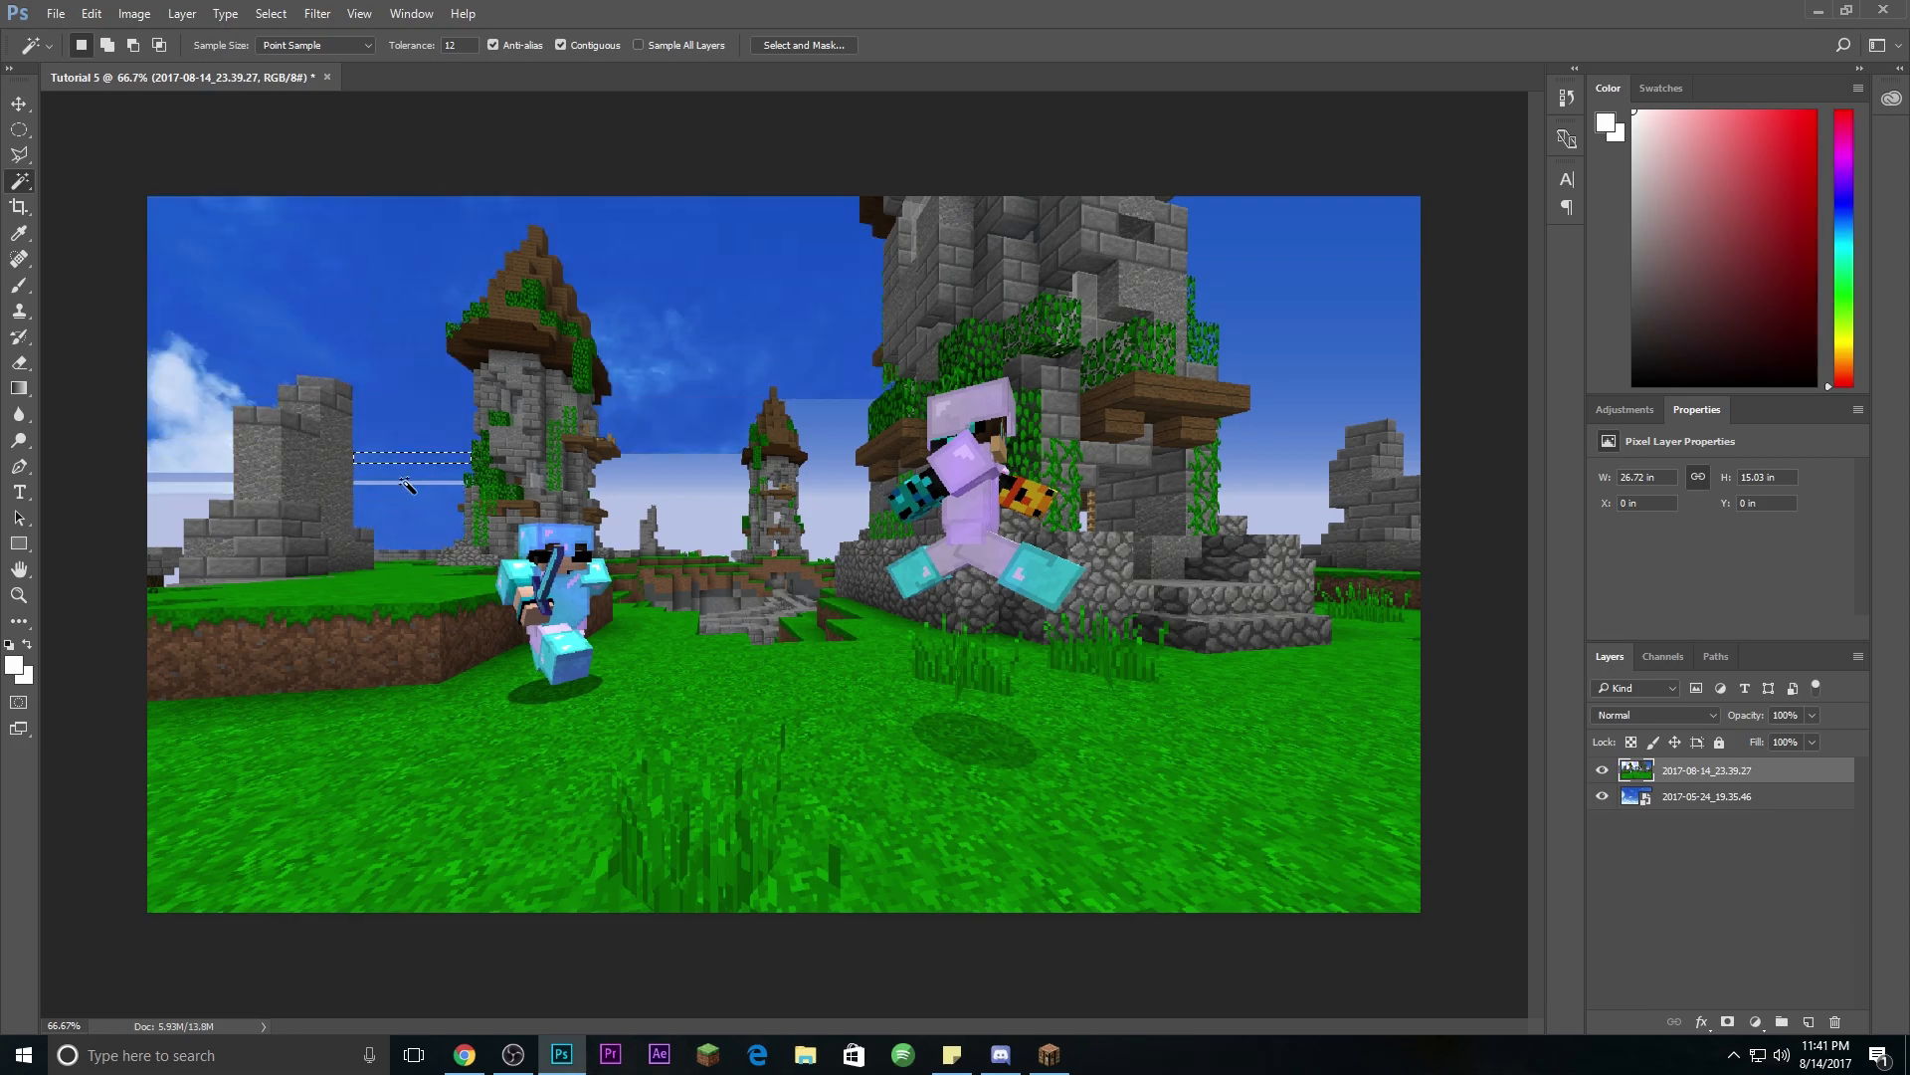
Step: Delete the remaining pale sky bands near the horizon on both sides of the left roofed tower
{"action": "left_click", "coordinate": [403, 482]}
{"action": "key", "text": "Delete"}
{"action": "left_click", "coordinate": [652, 490]}
{"action": "key", "text": "Delete"}
{"action": "left_click", "coordinate": [667, 465]}
{"action": "key", "text": "Delete"}
{"action": "left_click", "coordinate": [695, 514]}
{"action": "key", "text": "Delete"}
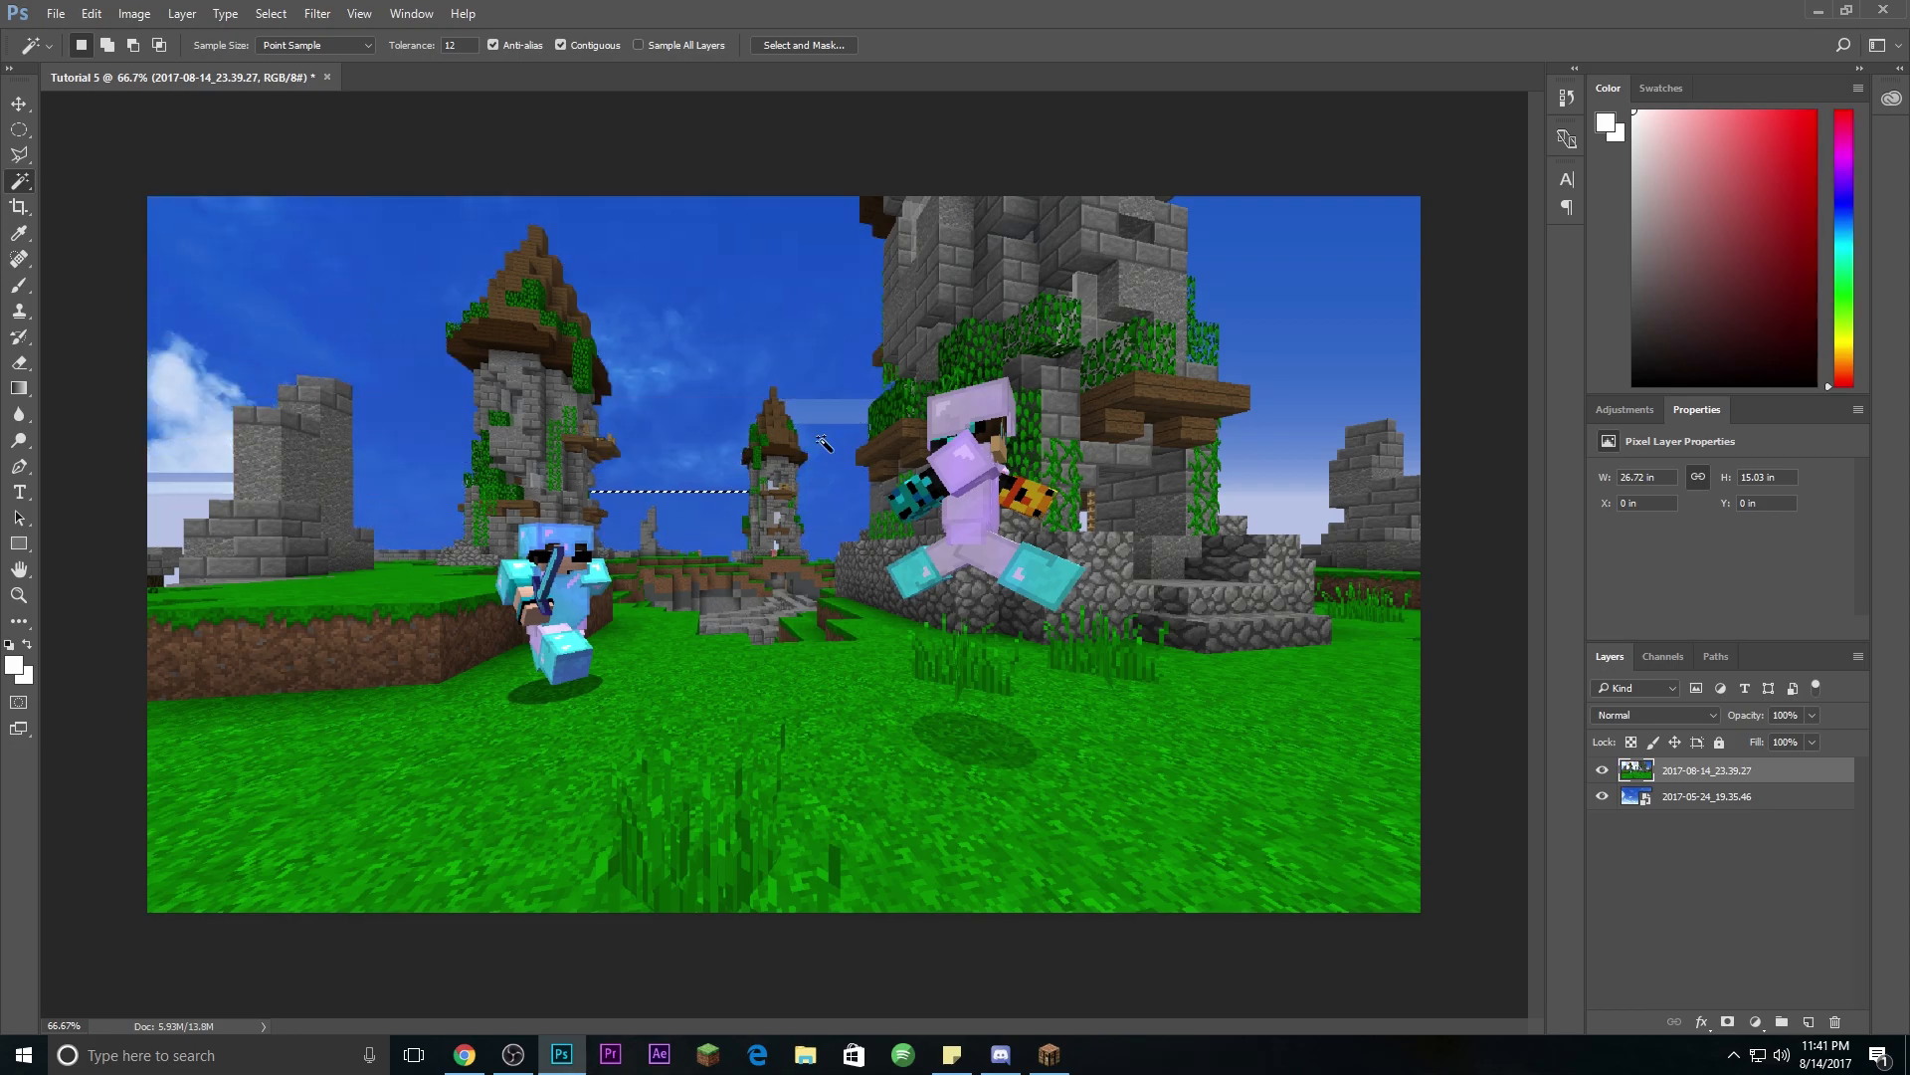
Step: Delete the leftover sky patches beside the central tower, around the far-right ruin and left of the far-left ruin
{"action": "left_click", "coordinate": [790, 408]}
{"action": "key", "text": "Delete"}
{"action": "left_click", "coordinate": [1286, 512]}
{"action": "key", "text": "Delete"}
{"action": "left_click", "coordinate": [1293, 445]}
{"action": "key", "text": "Delete"}
{"action": "left_click", "coordinate": [1346, 294]}
{"action": "key", "text": "Delete"}
{"action": "left_click", "coordinate": [224, 479]}
{"action": "key", "text": "Delete"}
{"action": "left_click", "coordinate": [222, 507]}
{"action": "key", "text": "Delete"}
Step: Remove the old sky showing through the small central tower's windows and the gap beside the large right tower
{"action": "scroll", "coordinate": [744, 491], "scroll_direction": "up", "scroll_amount": 5}
{"action": "left_click", "coordinate": [887, 608]}
{"action": "key", "text": "Delete"}
{"action": "left_click", "coordinate": [875, 736]}
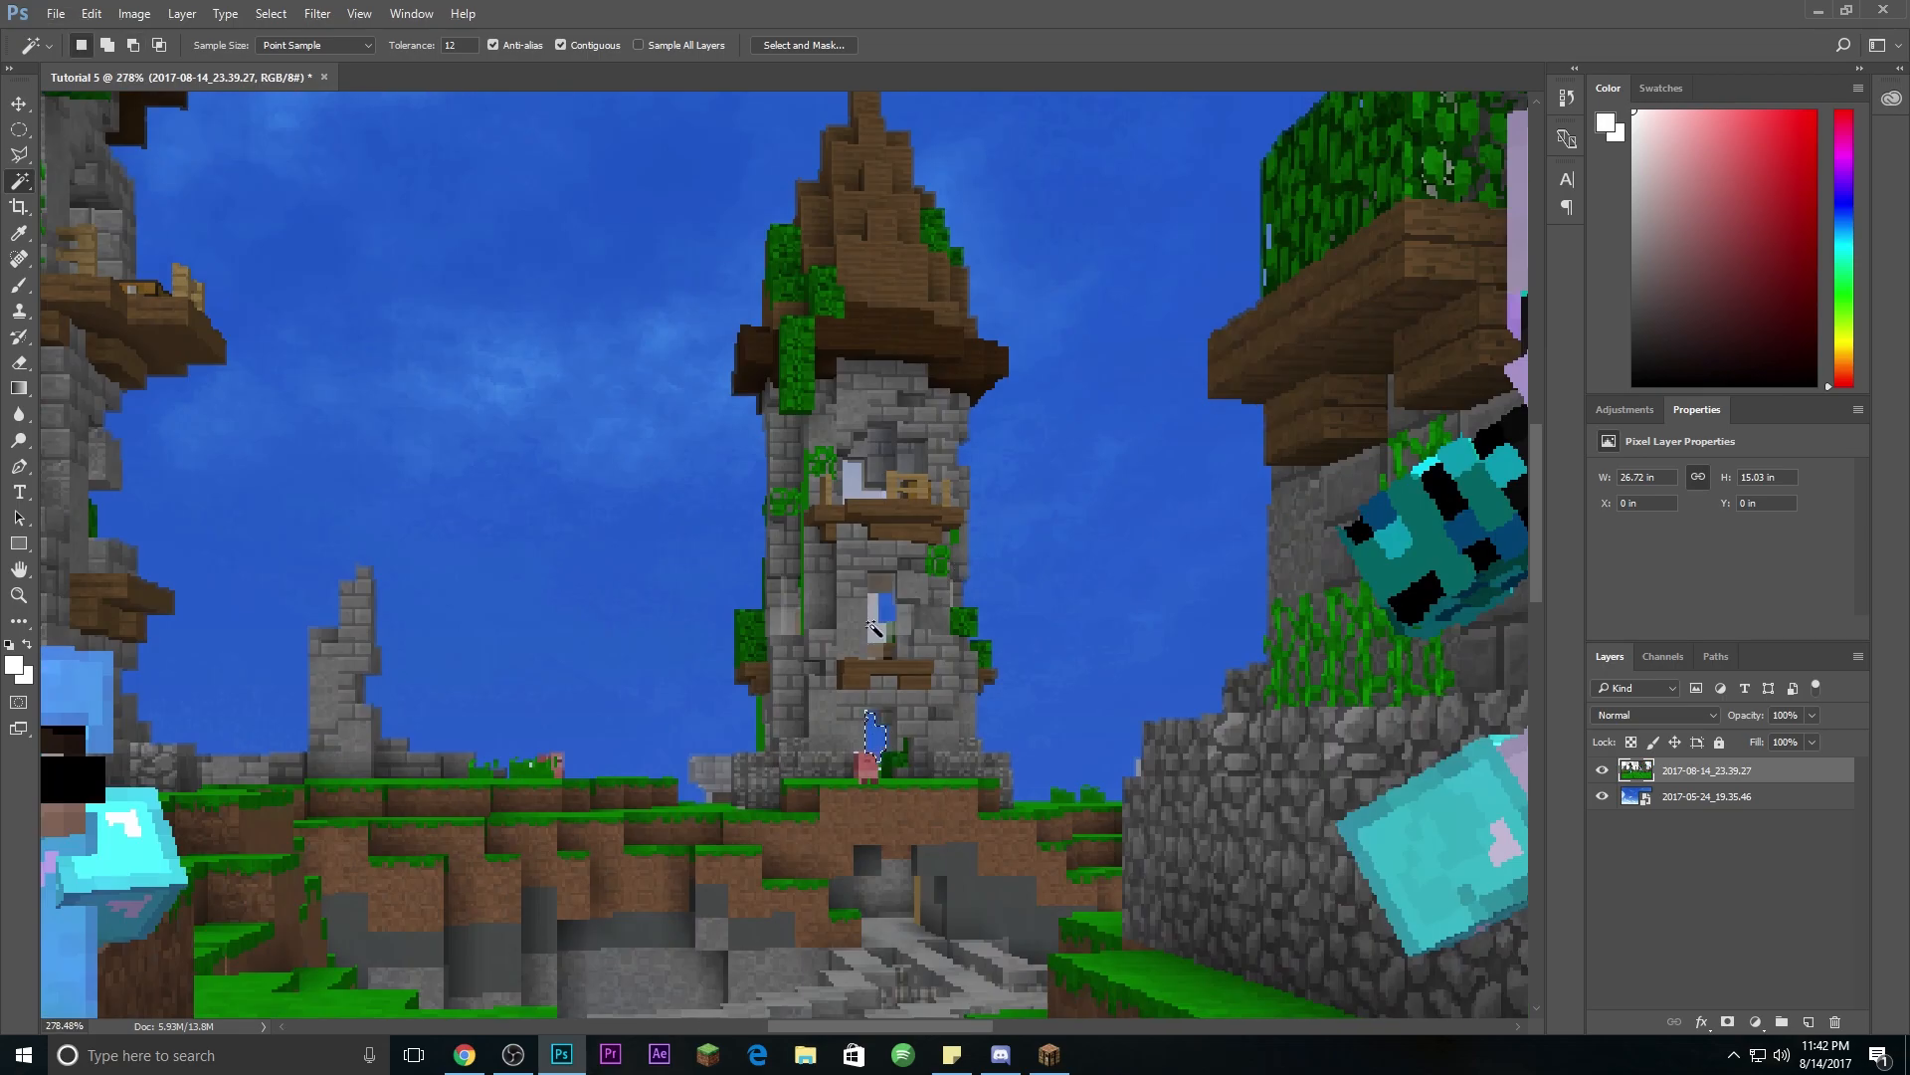
{"action": "key", "text": "Delete"}
{"action": "left_click", "coordinate": [853, 483]}
{"action": "key", "text": "Delete"}
{"action": "scroll", "coordinate": [995, 542], "scroll_direction": "down", "scroll_amount": 10}
{"action": "left_click", "coordinate": [998, 498]}
{"action": "key", "text": "Delete"}
{"action": "scroll", "coordinate": [998, 503], "scroll_direction": "down", "scroll_amount": 10}
{"action": "scroll", "coordinate": [320, 581], "scroll_direction": "up", "scroll_amount": 7}
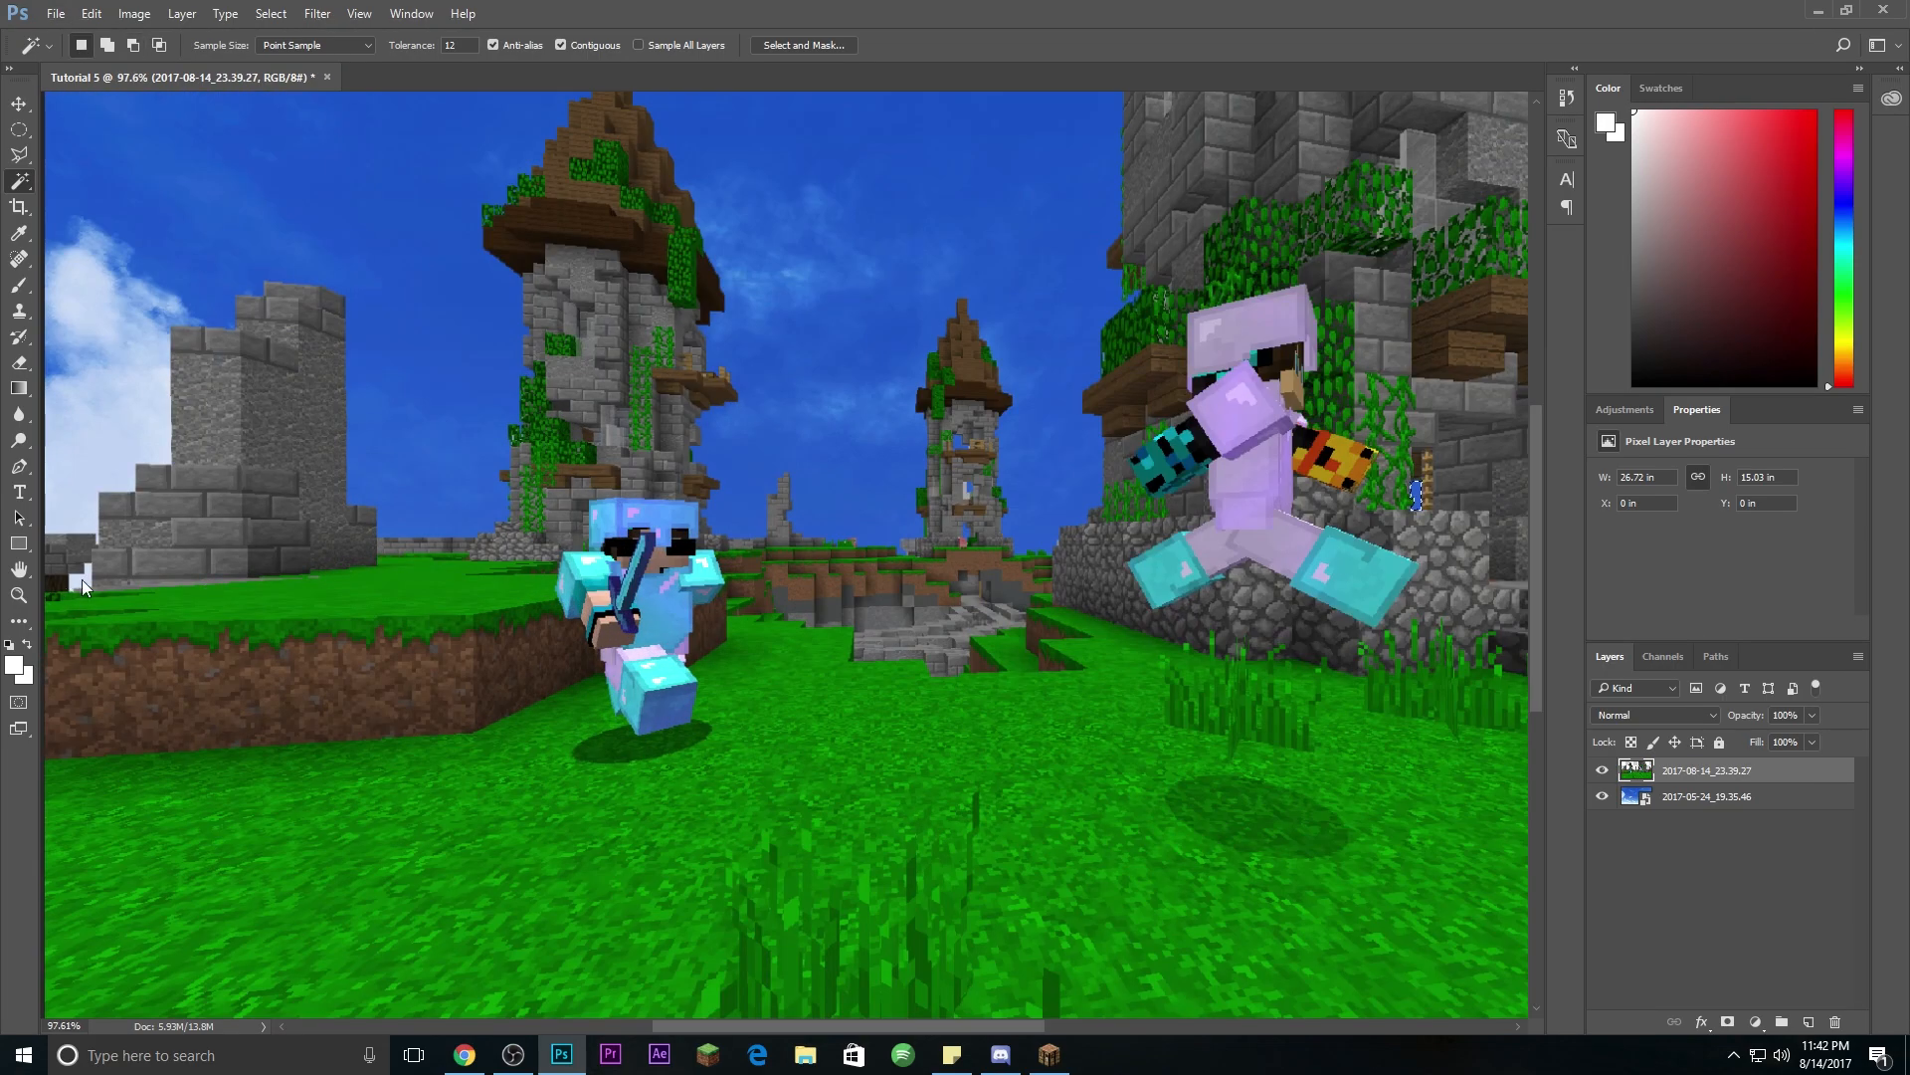
{"action": "scroll", "coordinate": [468, 522], "scroll_direction": "down", "scroll_amount": 4}
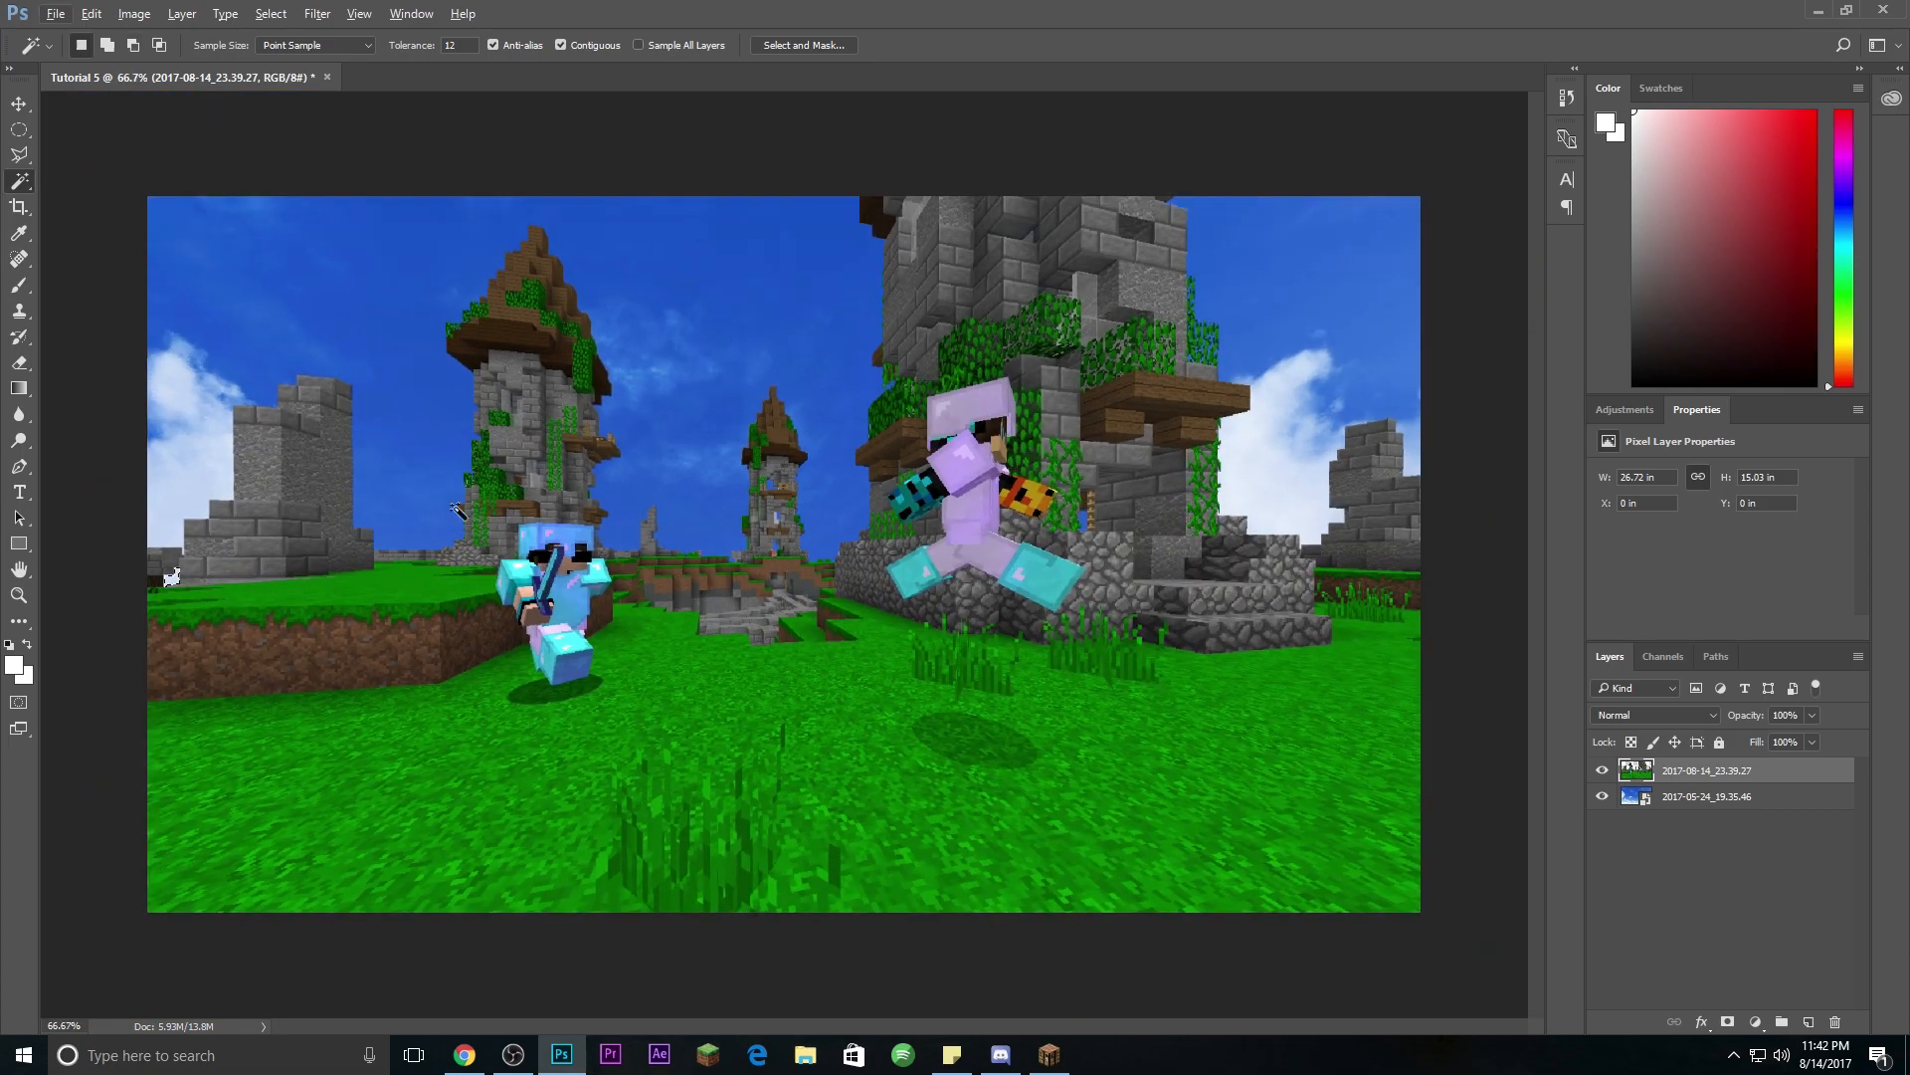
{"action": "left_click", "coordinate": [8, 106]}
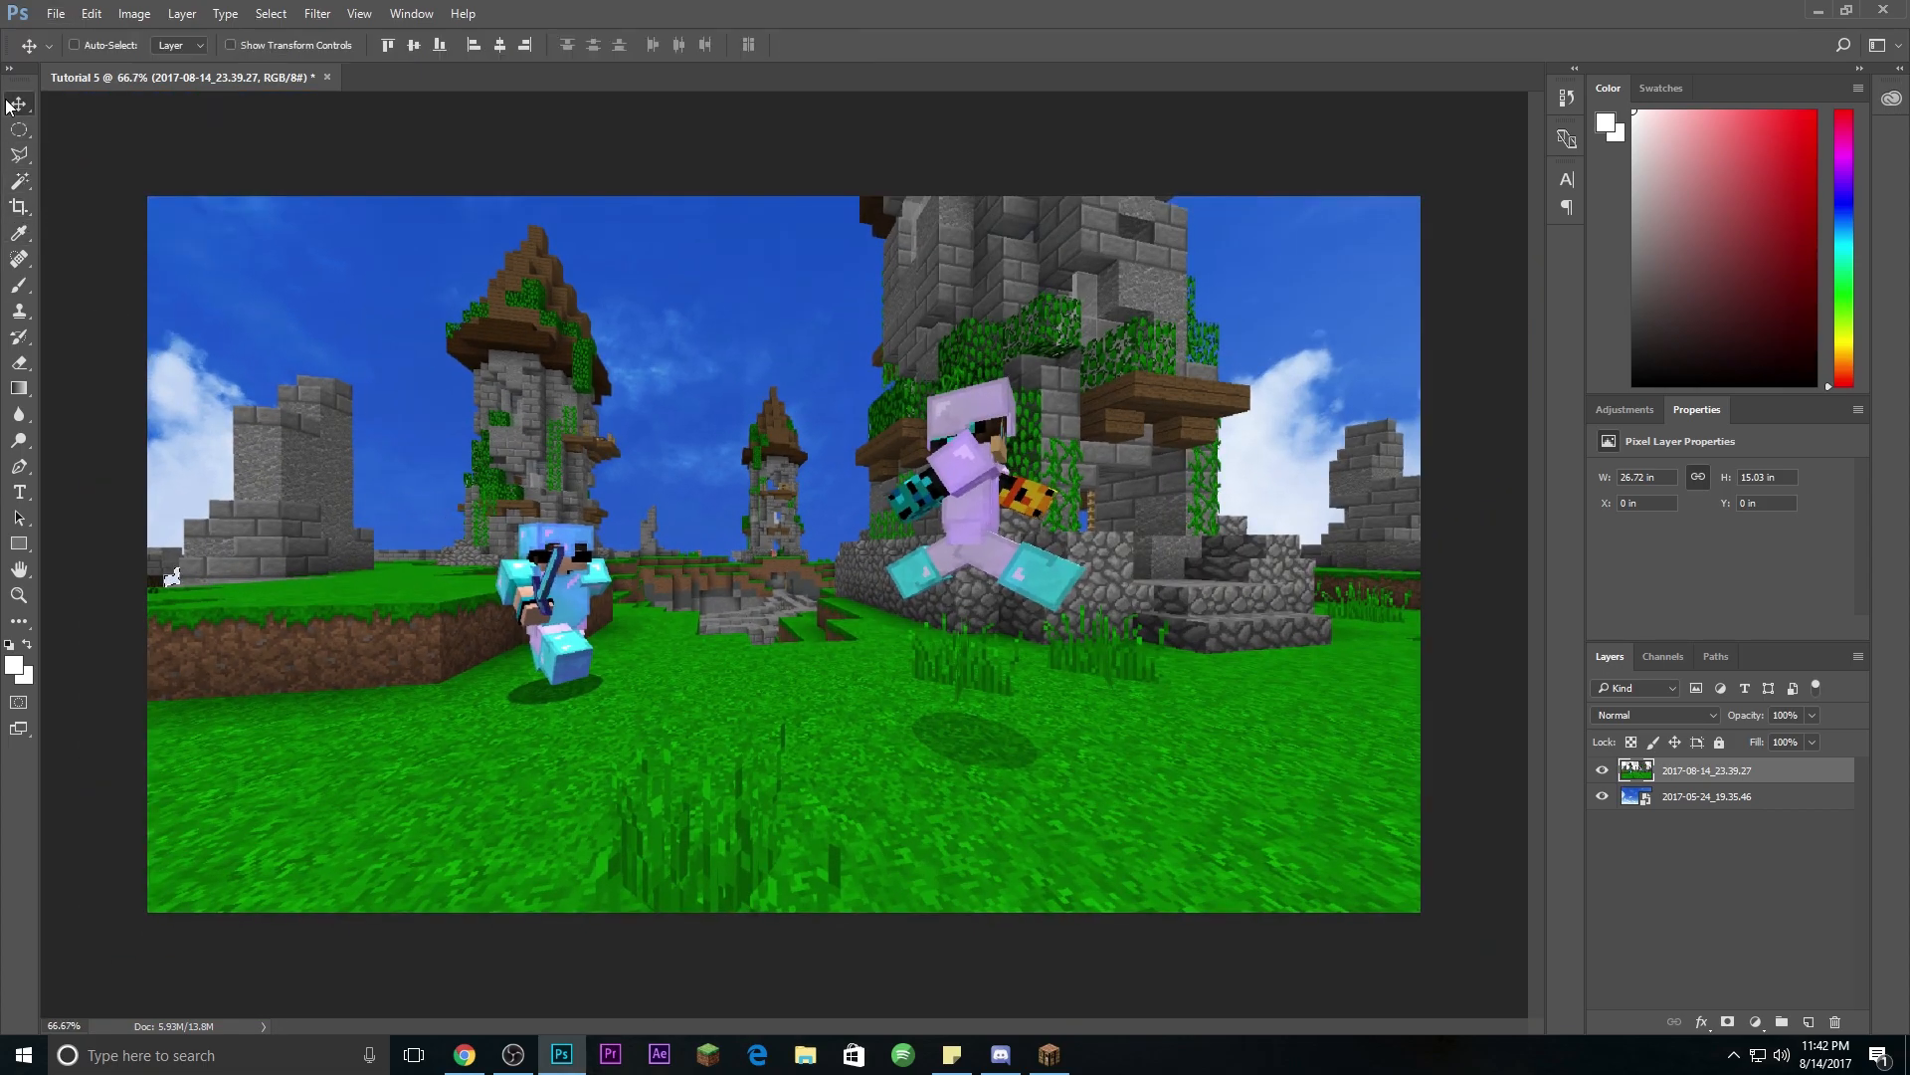
{"action": "left_click", "coordinate": [19, 154]}
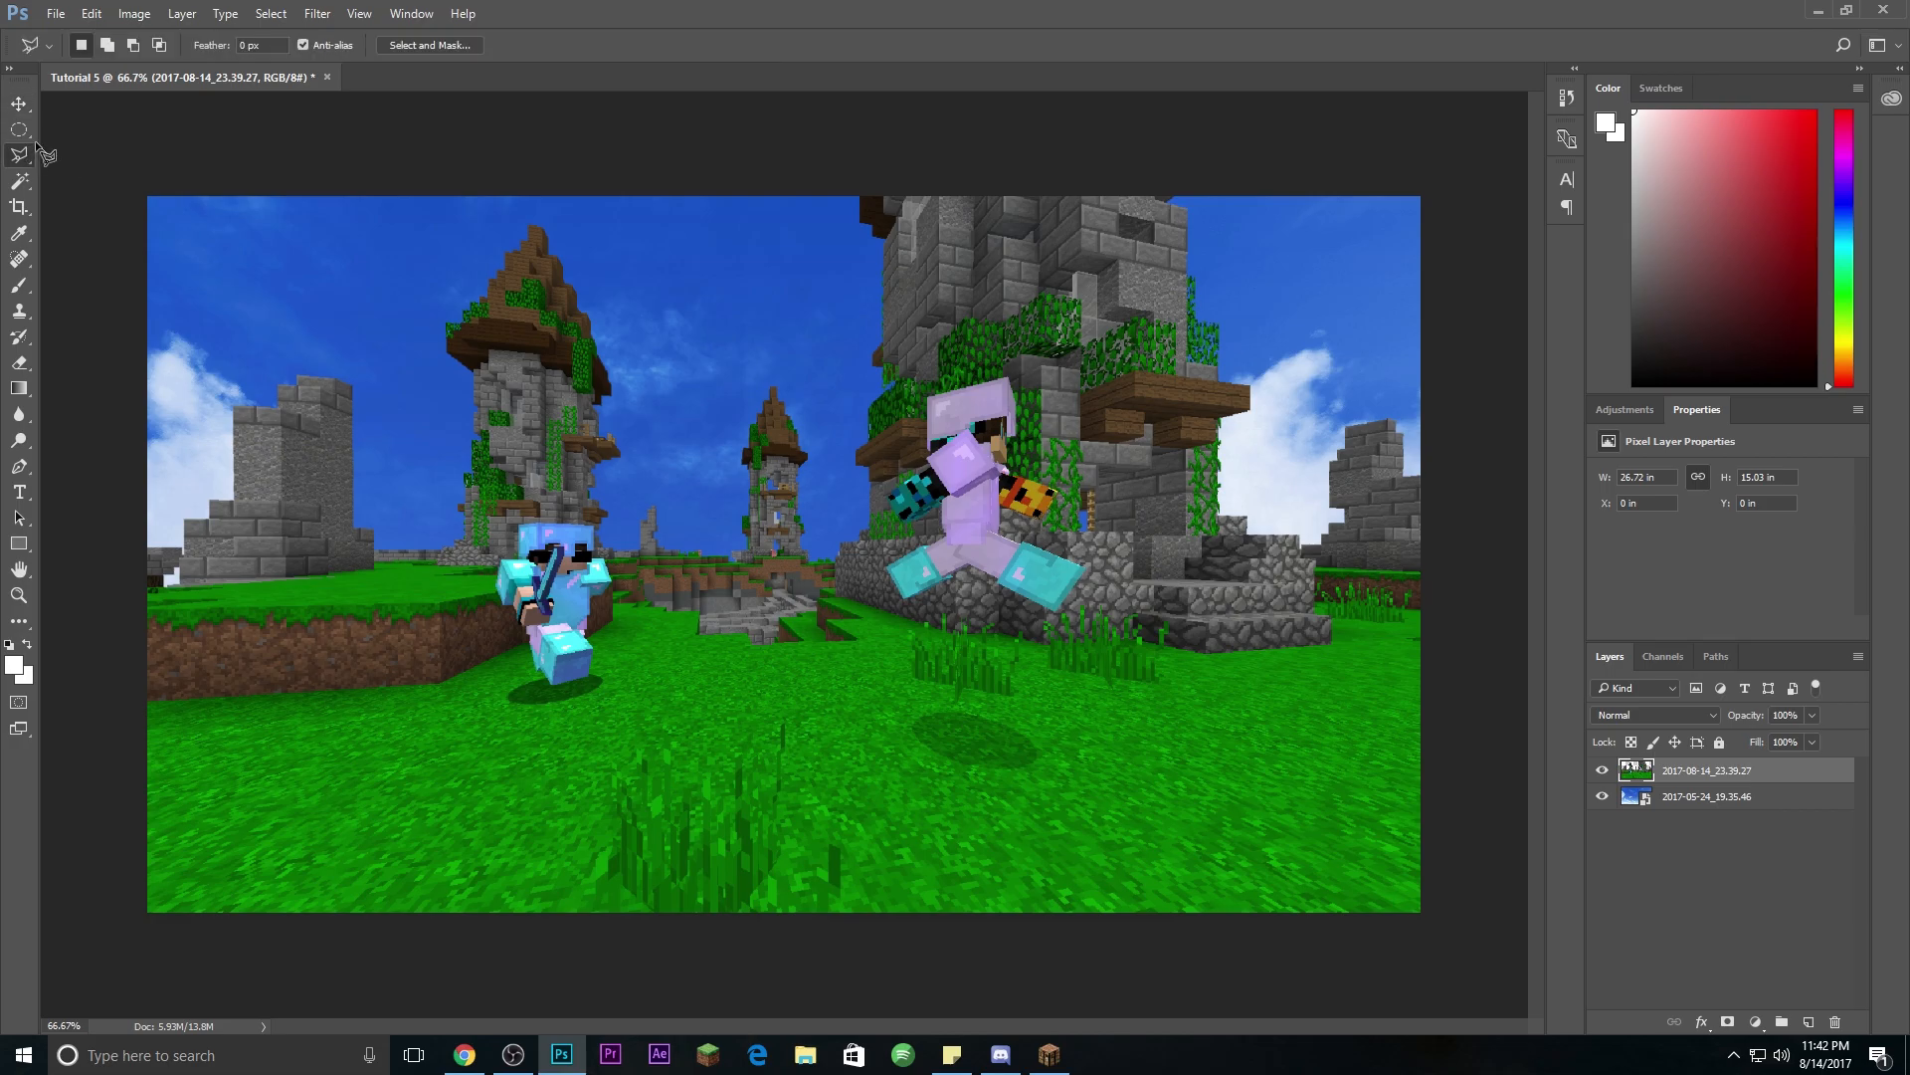
{"action": "left_click", "coordinate": [19, 130]}
{"action": "left_click", "coordinate": [19, 104]}
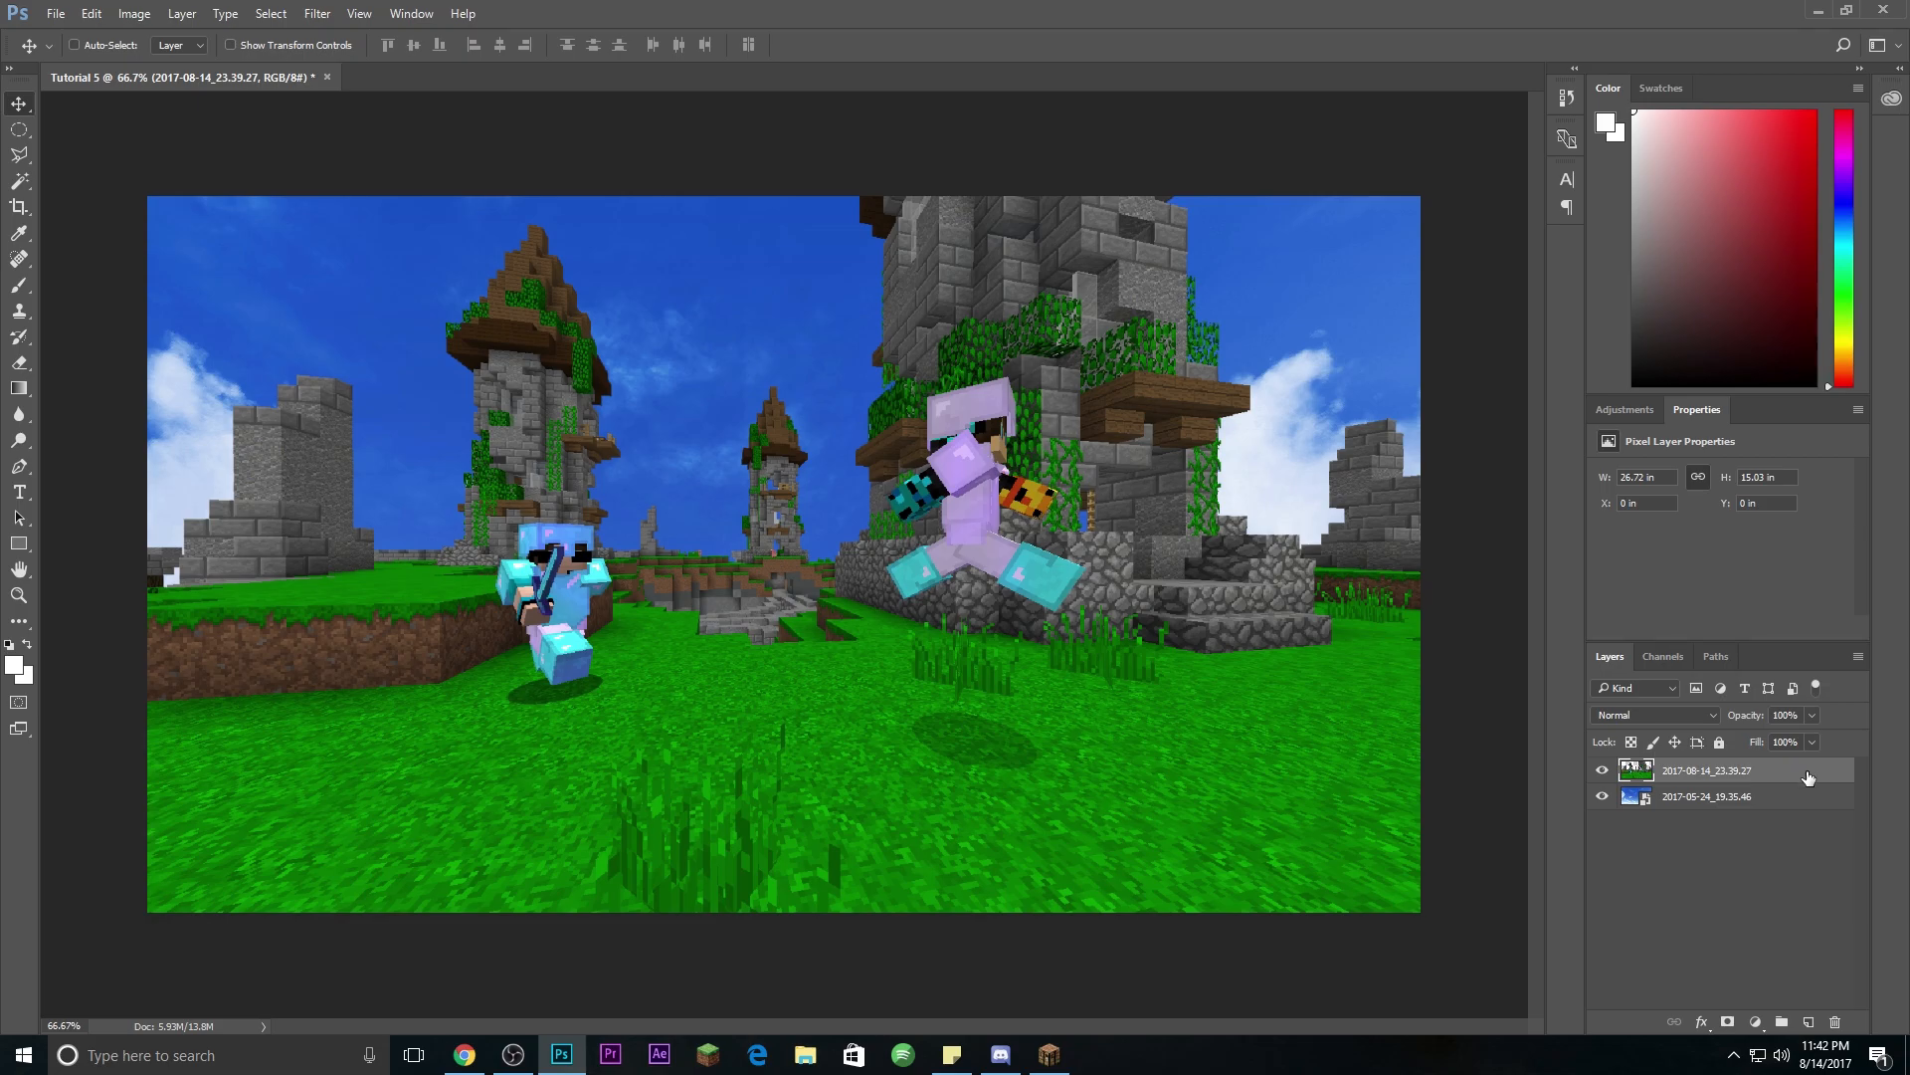
Step: Add a drop shadow at 100% opacity and 27 px size, plus a white inner glow at 26% opacity and 24 px size, to the NPC screenshot layer
{"action": "double_click", "coordinate": [1808, 777]}
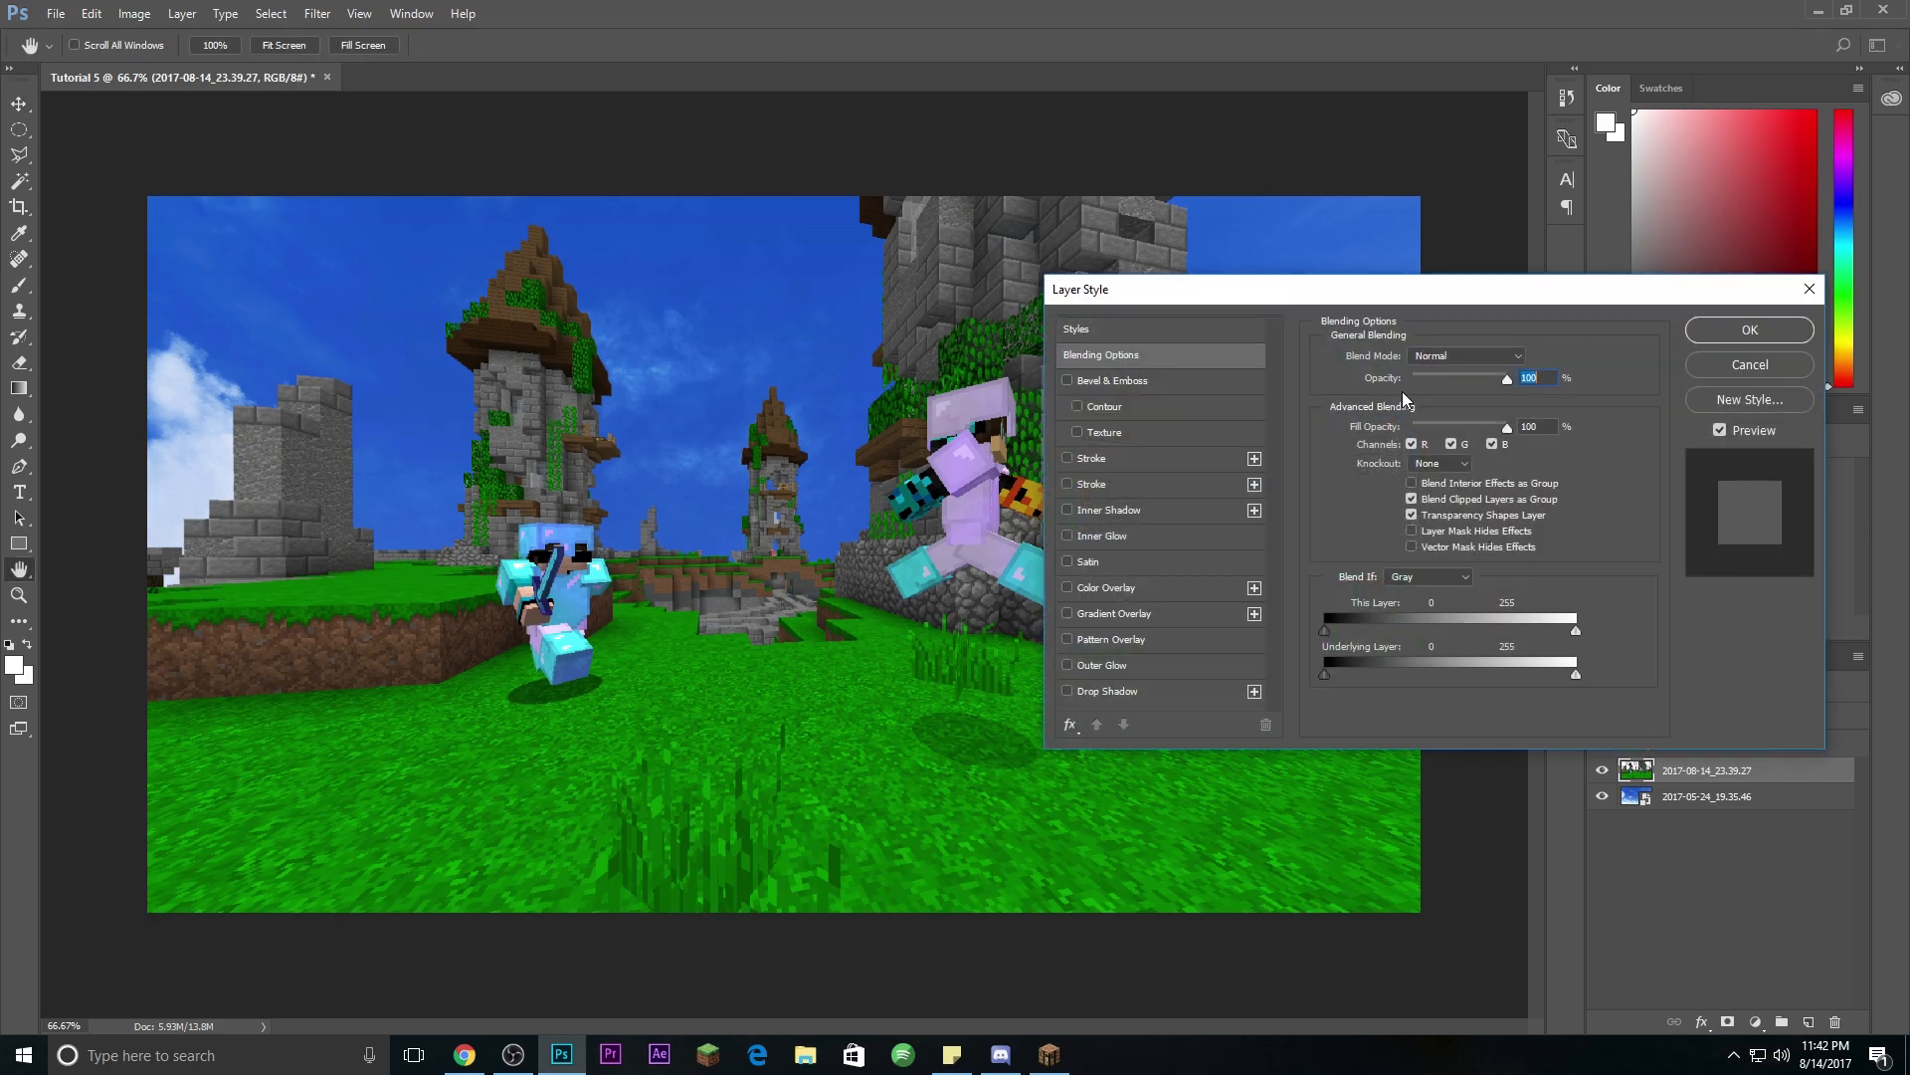
{"action": "left_click_drag", "start_coordinate": [1297, 288], "coordinate": [1359, 94]}
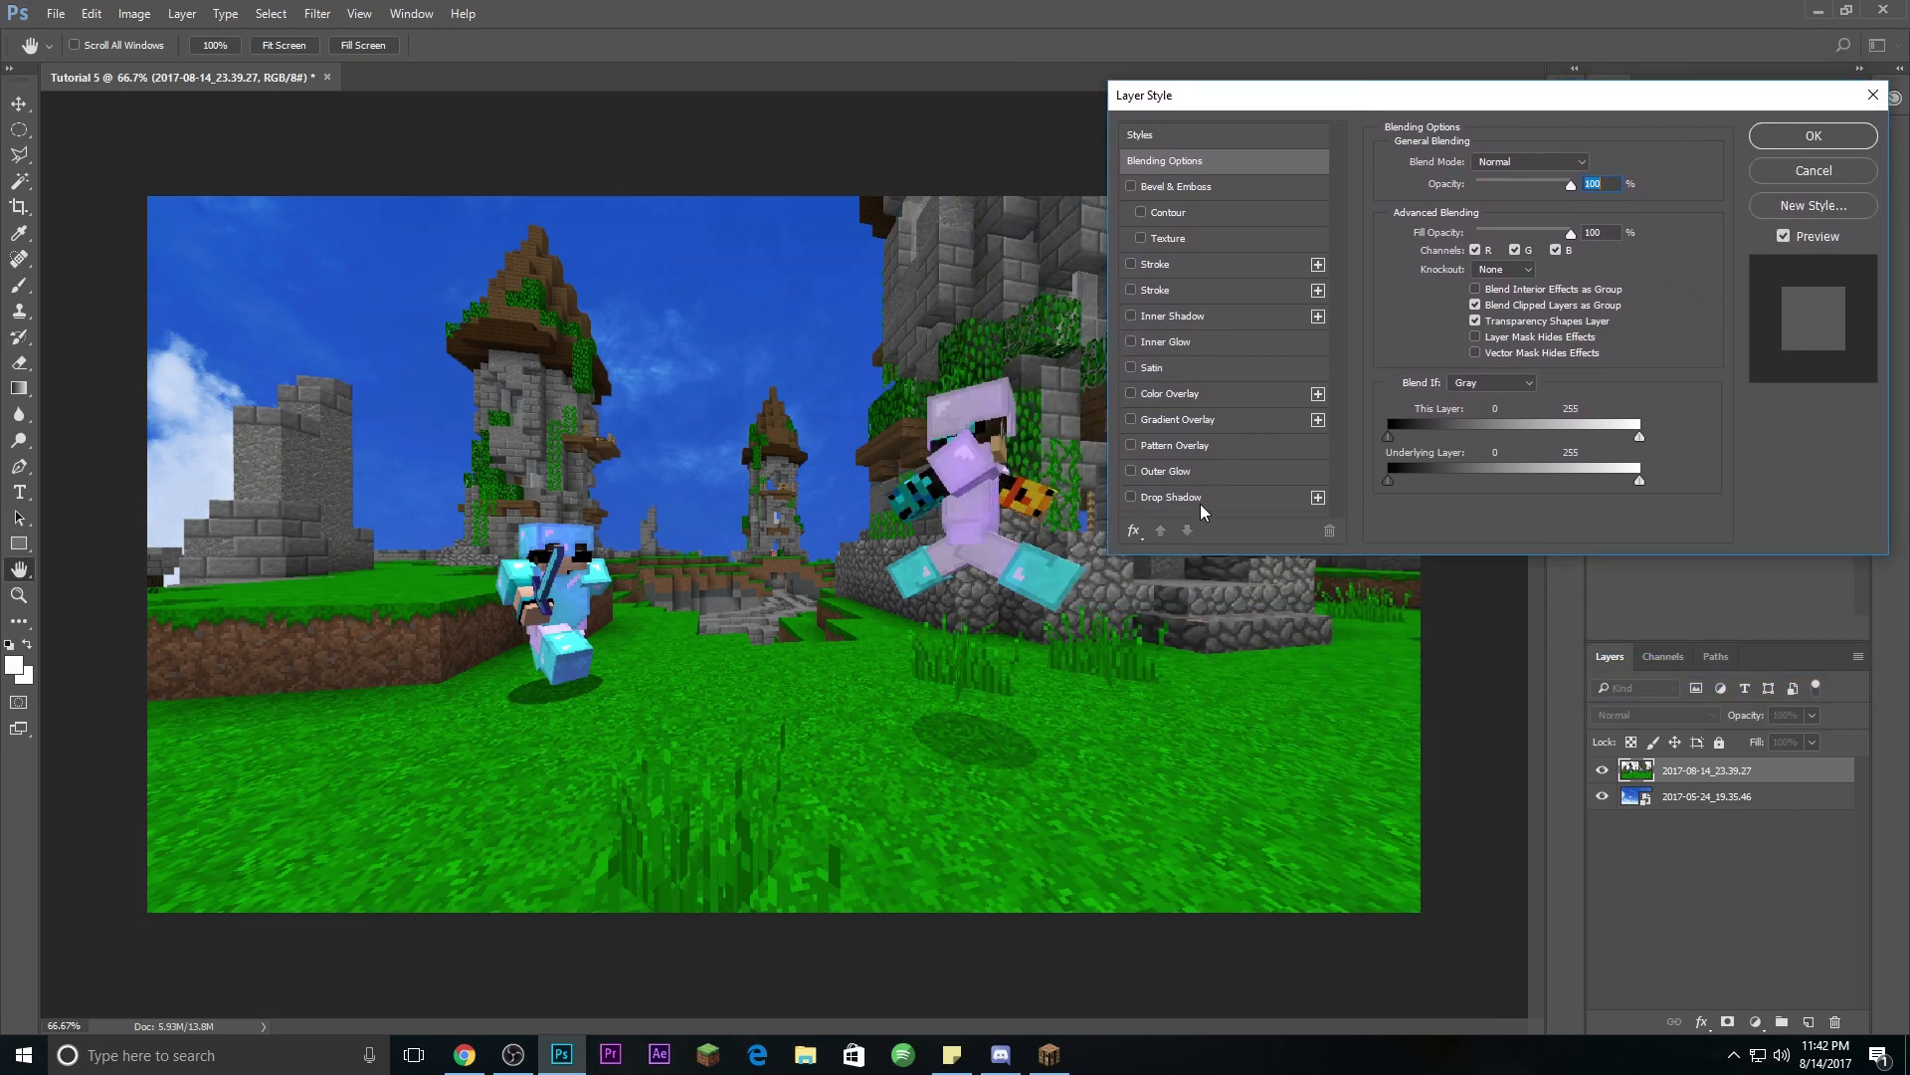
{"action": "left_click", "coordinate": [1158, 502]}
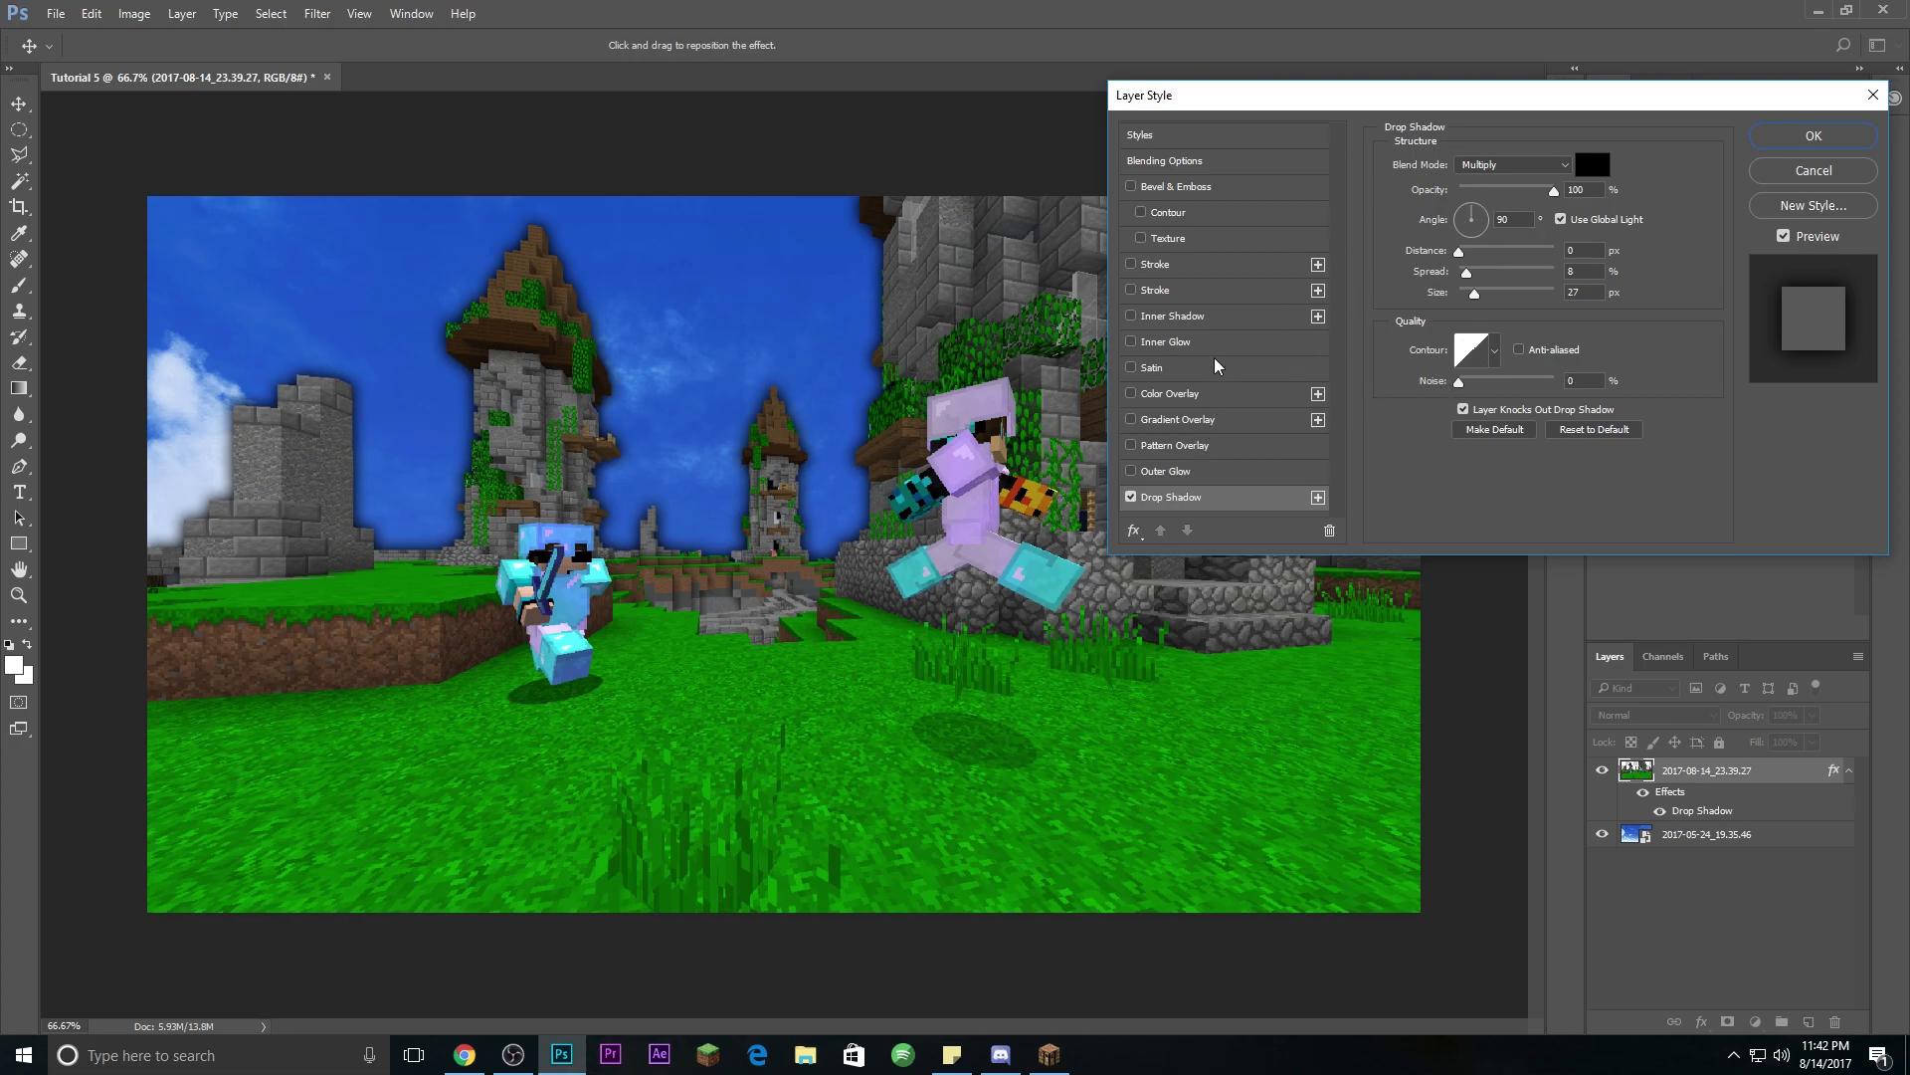
{"action": "left_click", "coordinate": [1150, 343]}
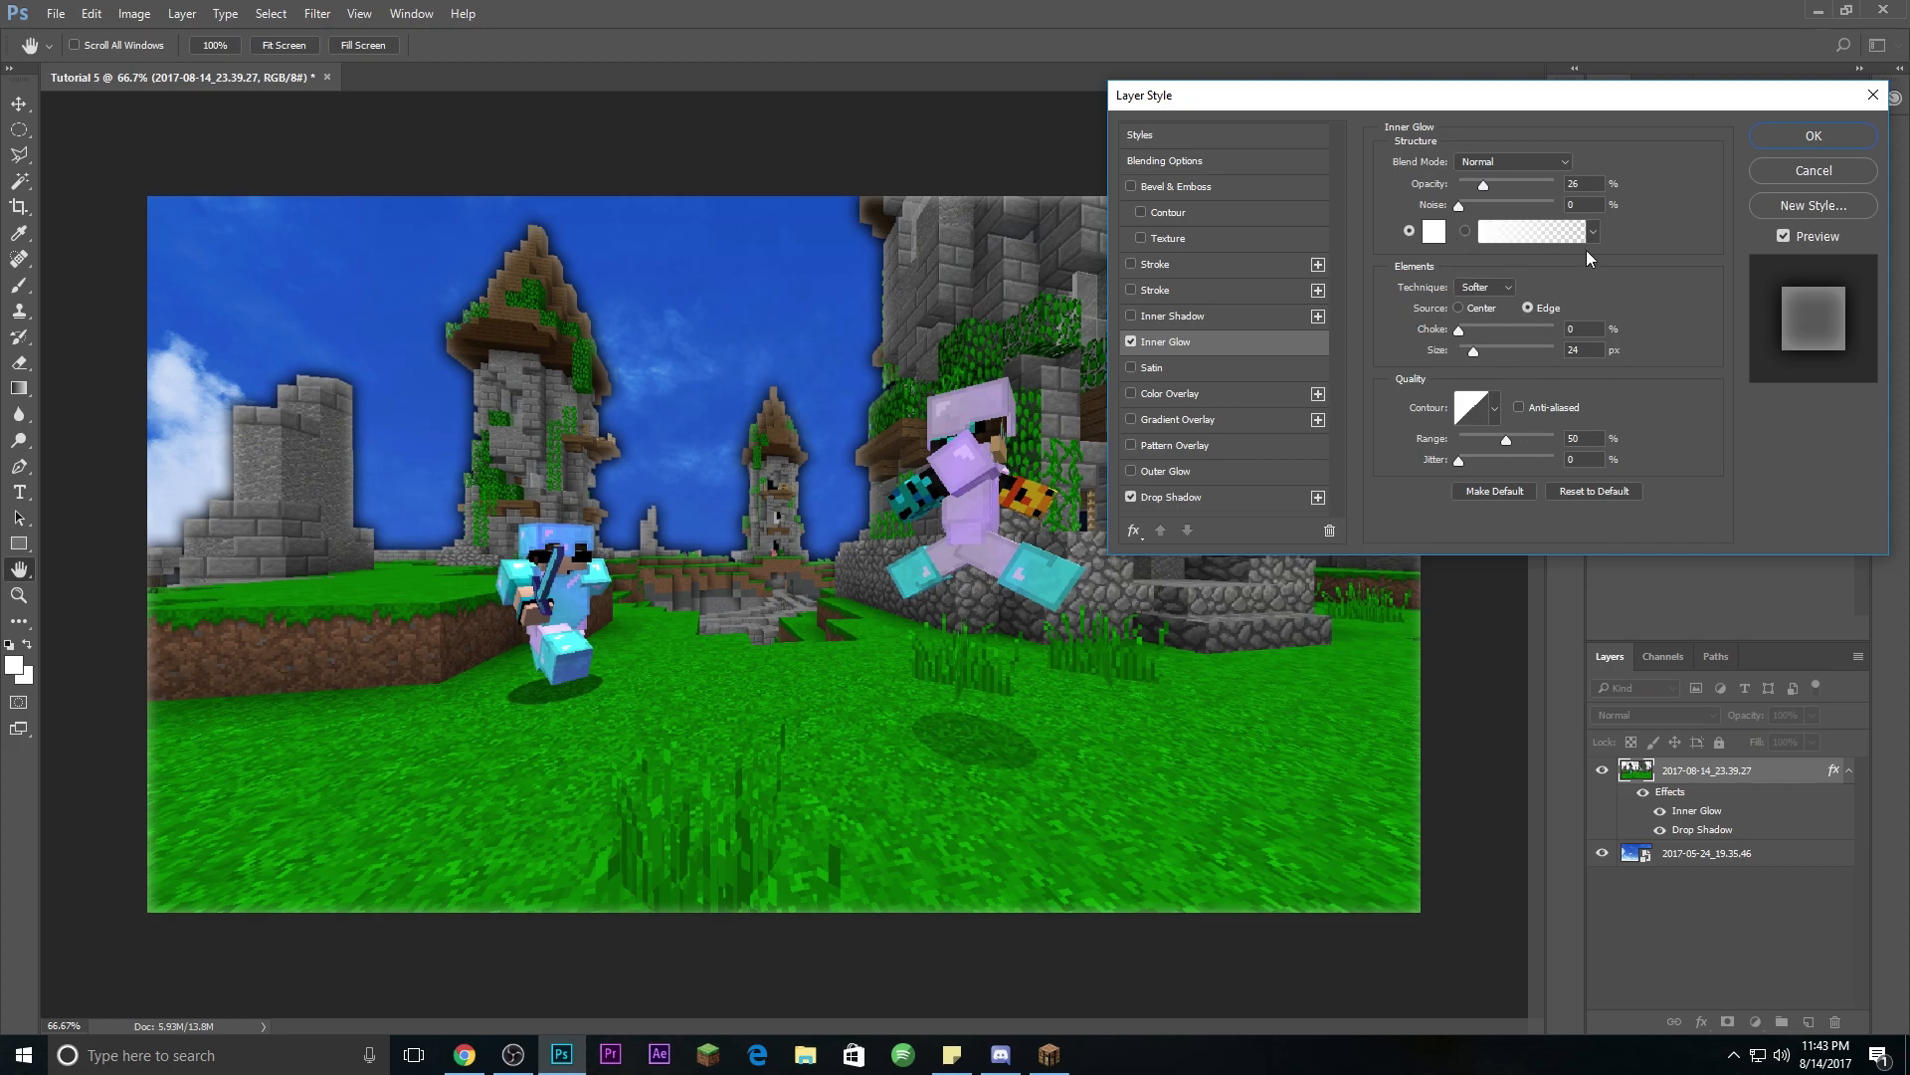
{"action": "left_click", "coordinate": [1791, 144]}
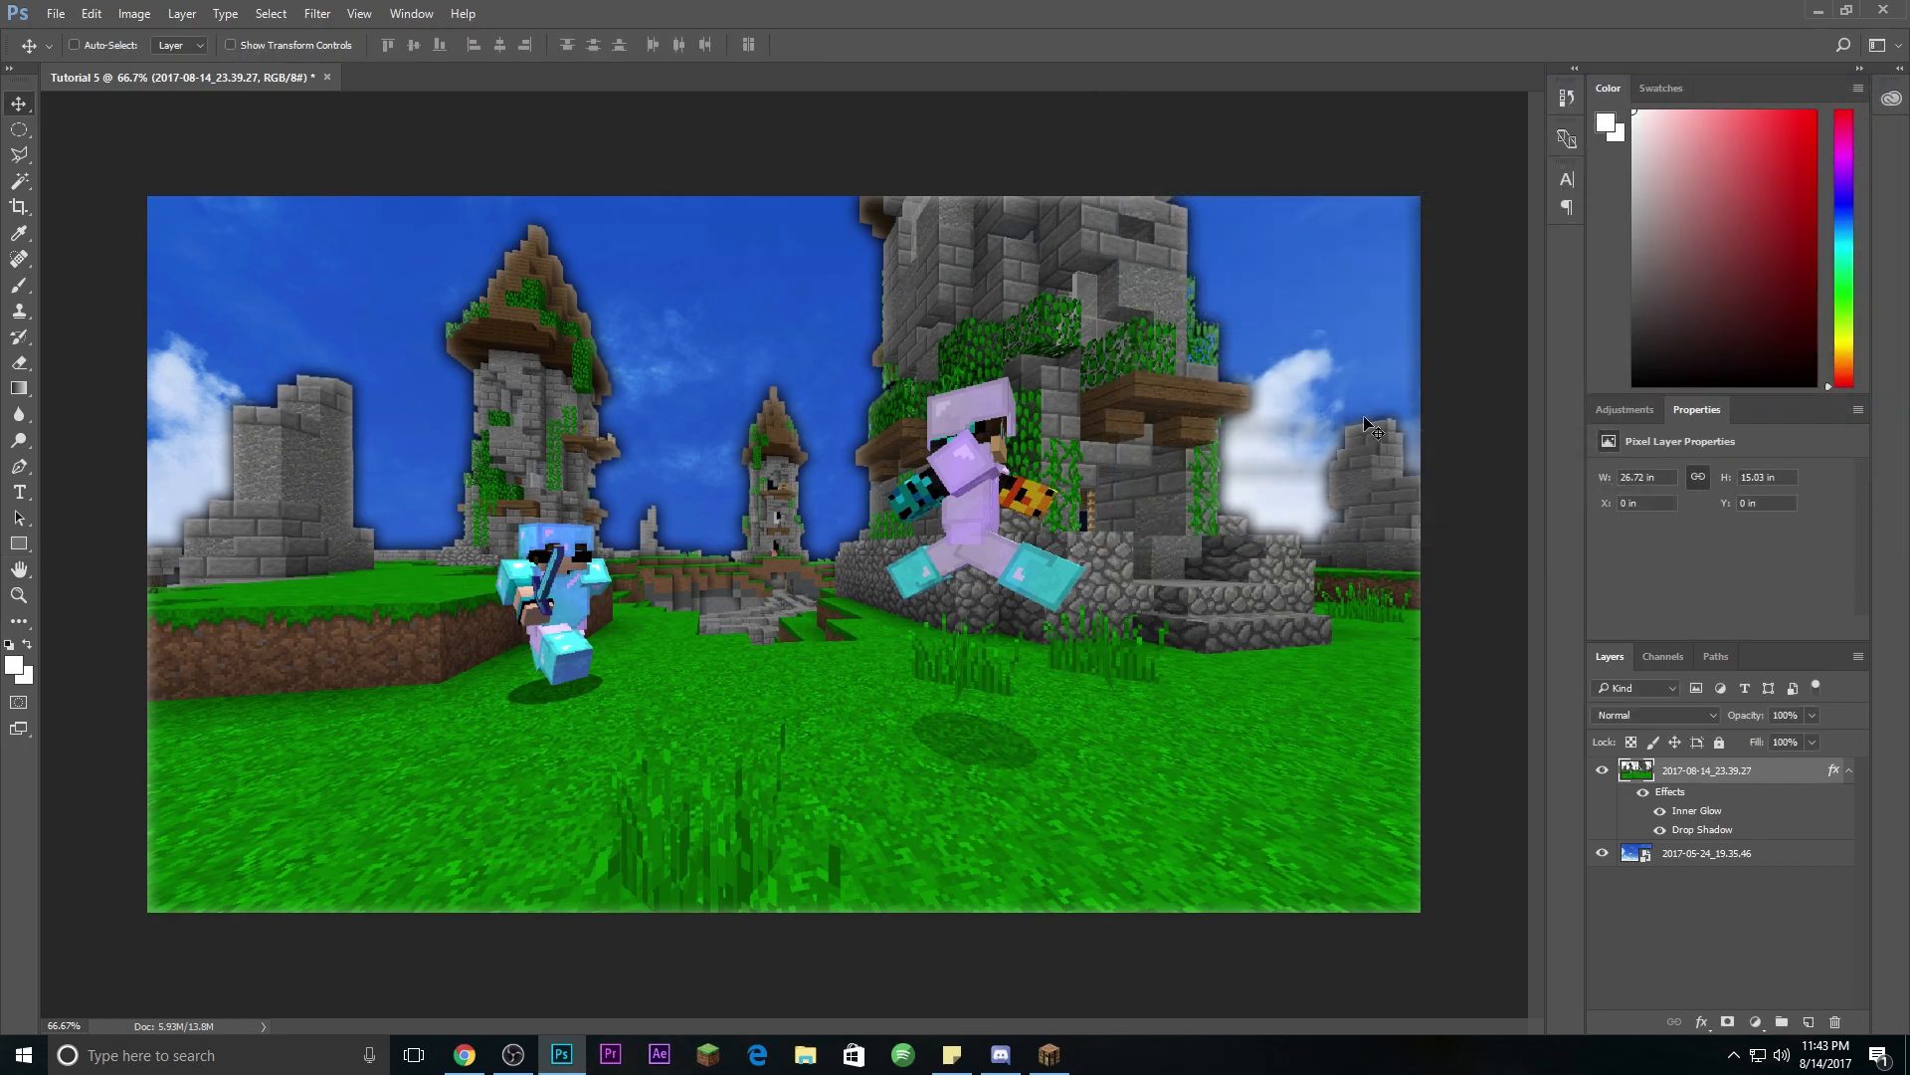
Step: Delete the leftover faint horizontal sky bands over the clouds beside the large right tower using the Magic Wand
{"action": "scroll", "coordinate": [1332, 438], "scroll_direction": "up", "scroll_amount": 3}
{"action": "scroll", "coordinate": [1333, 437], "scroll_direction": "up", "scroll_amount": 5}
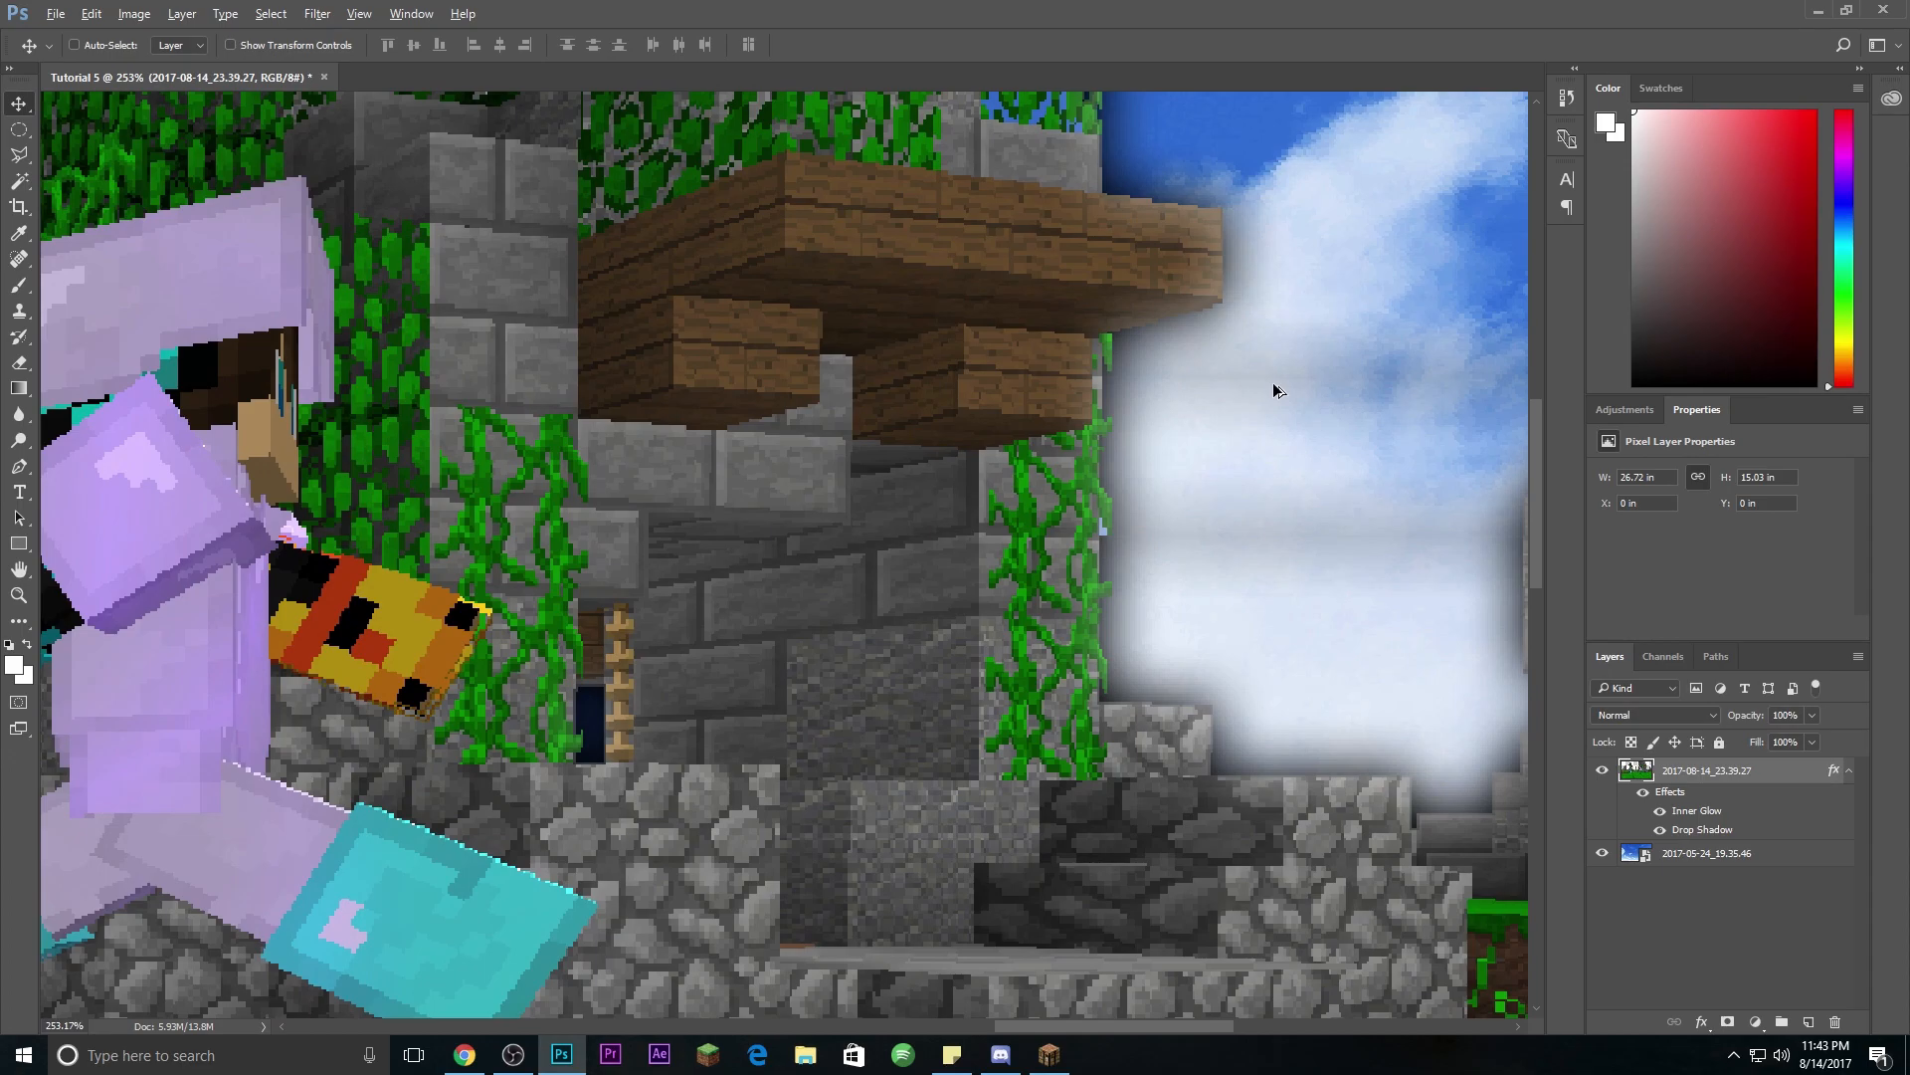
{"action": "scroll", "coordinate": [1405, 550], "scroll_direction": "down", "scroll_amount": 3}
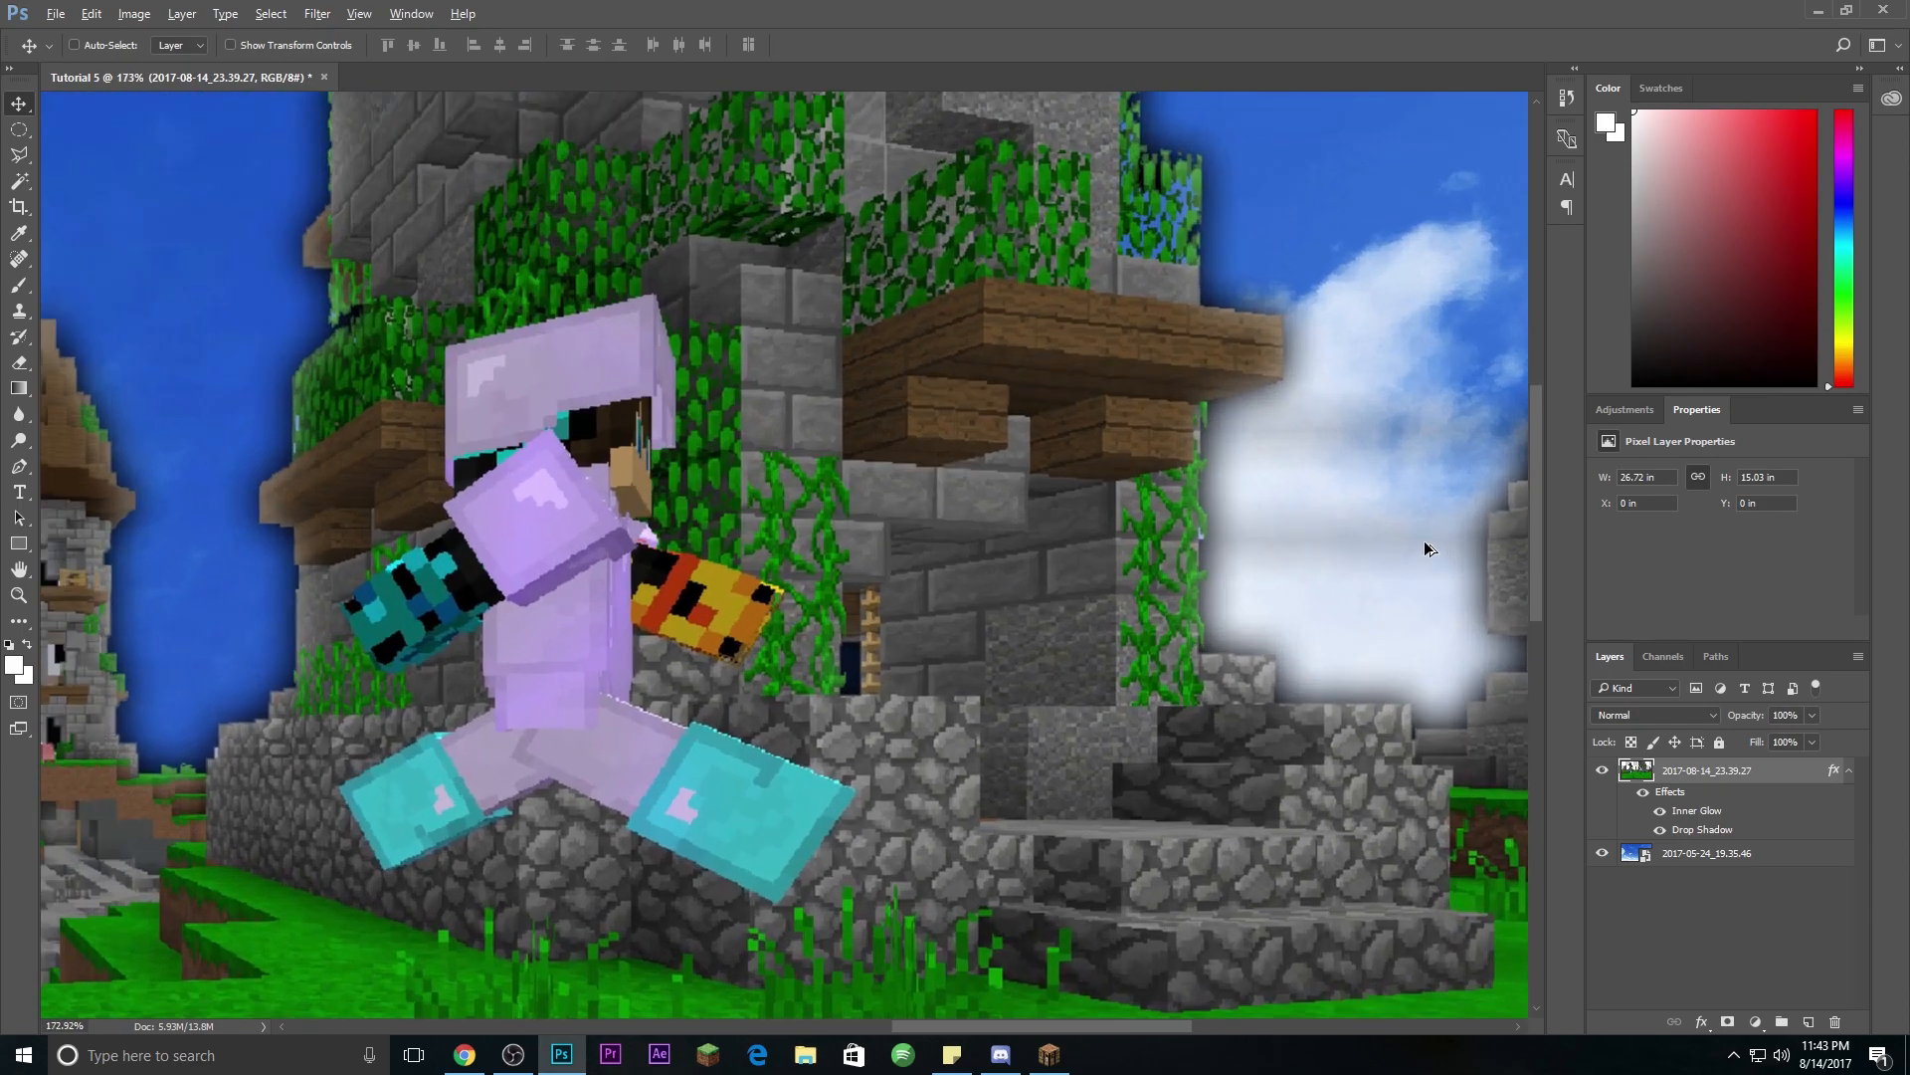
{"action": "scroll", "coordinate": [1393, 547], "scroll_direction": "up", "scroll_amount": 2}
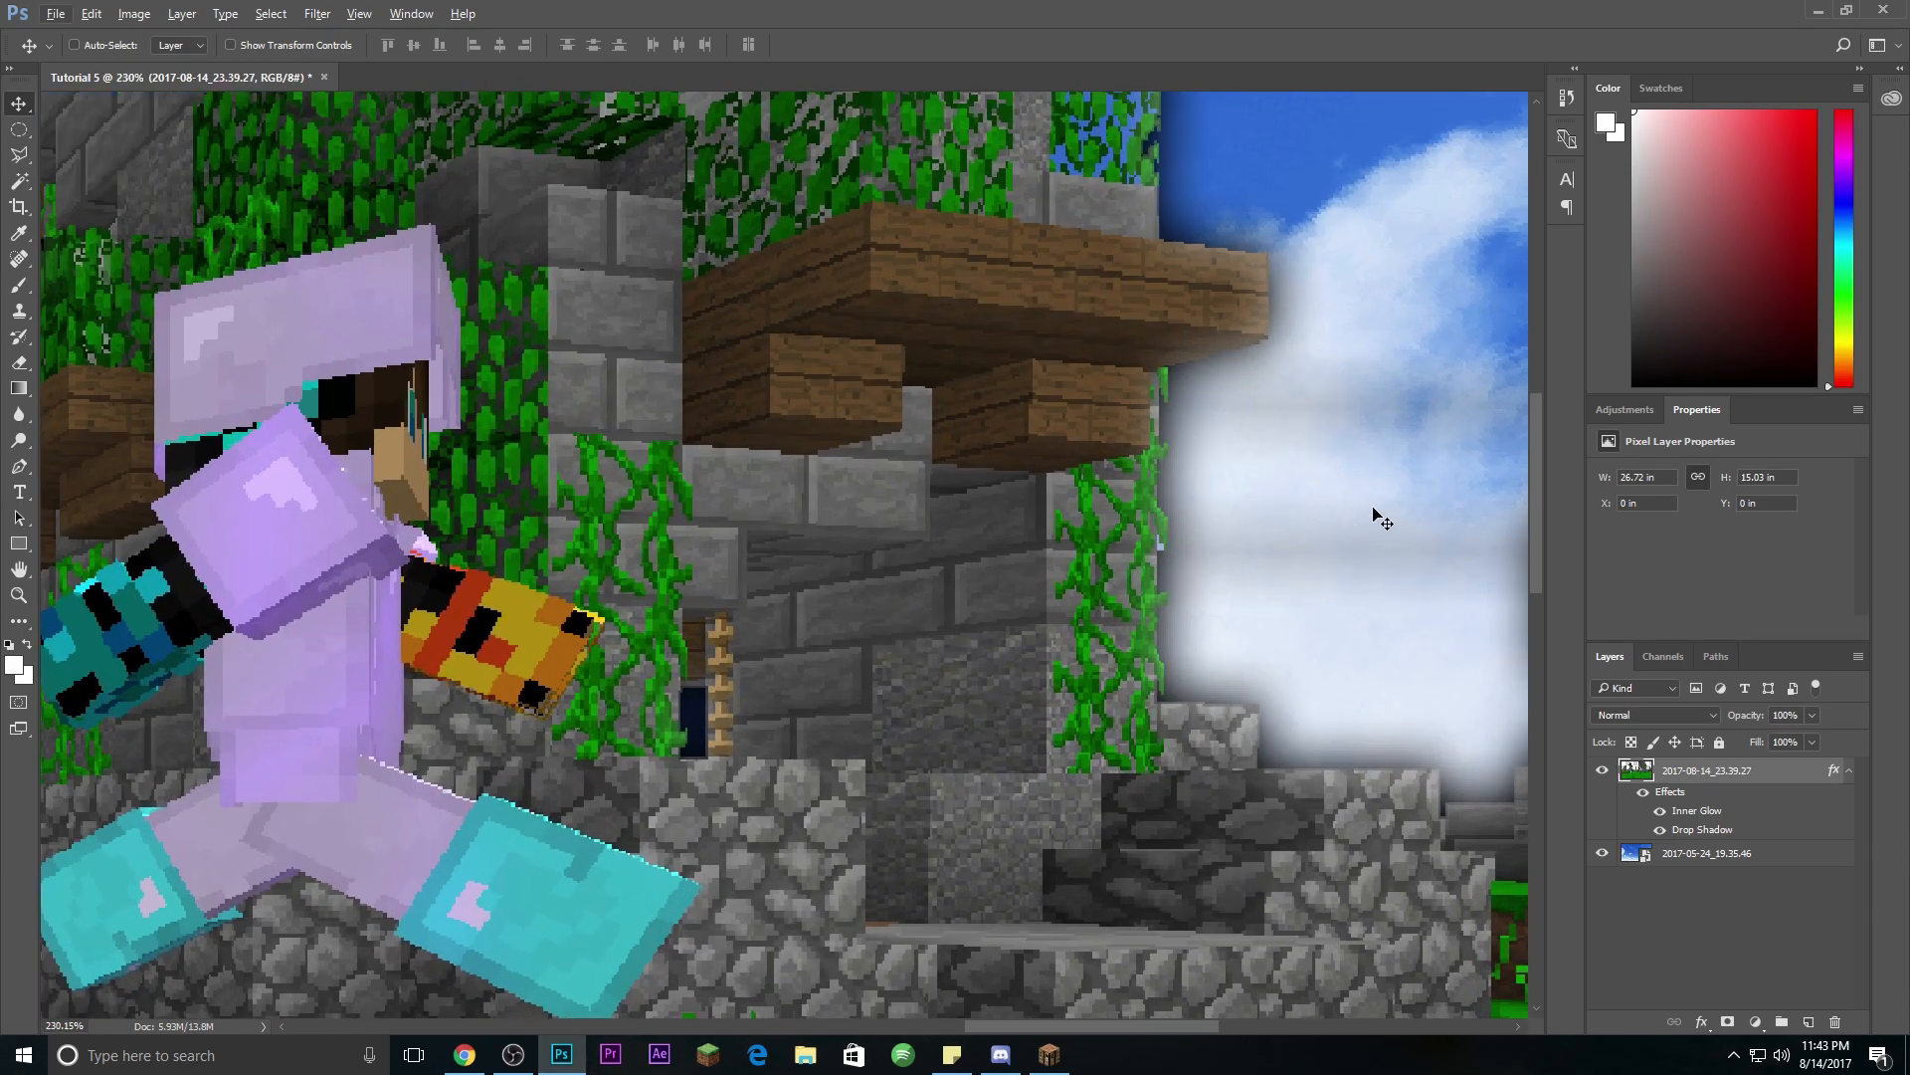
{"action": "left_click", "coordinate": [19, 180]}
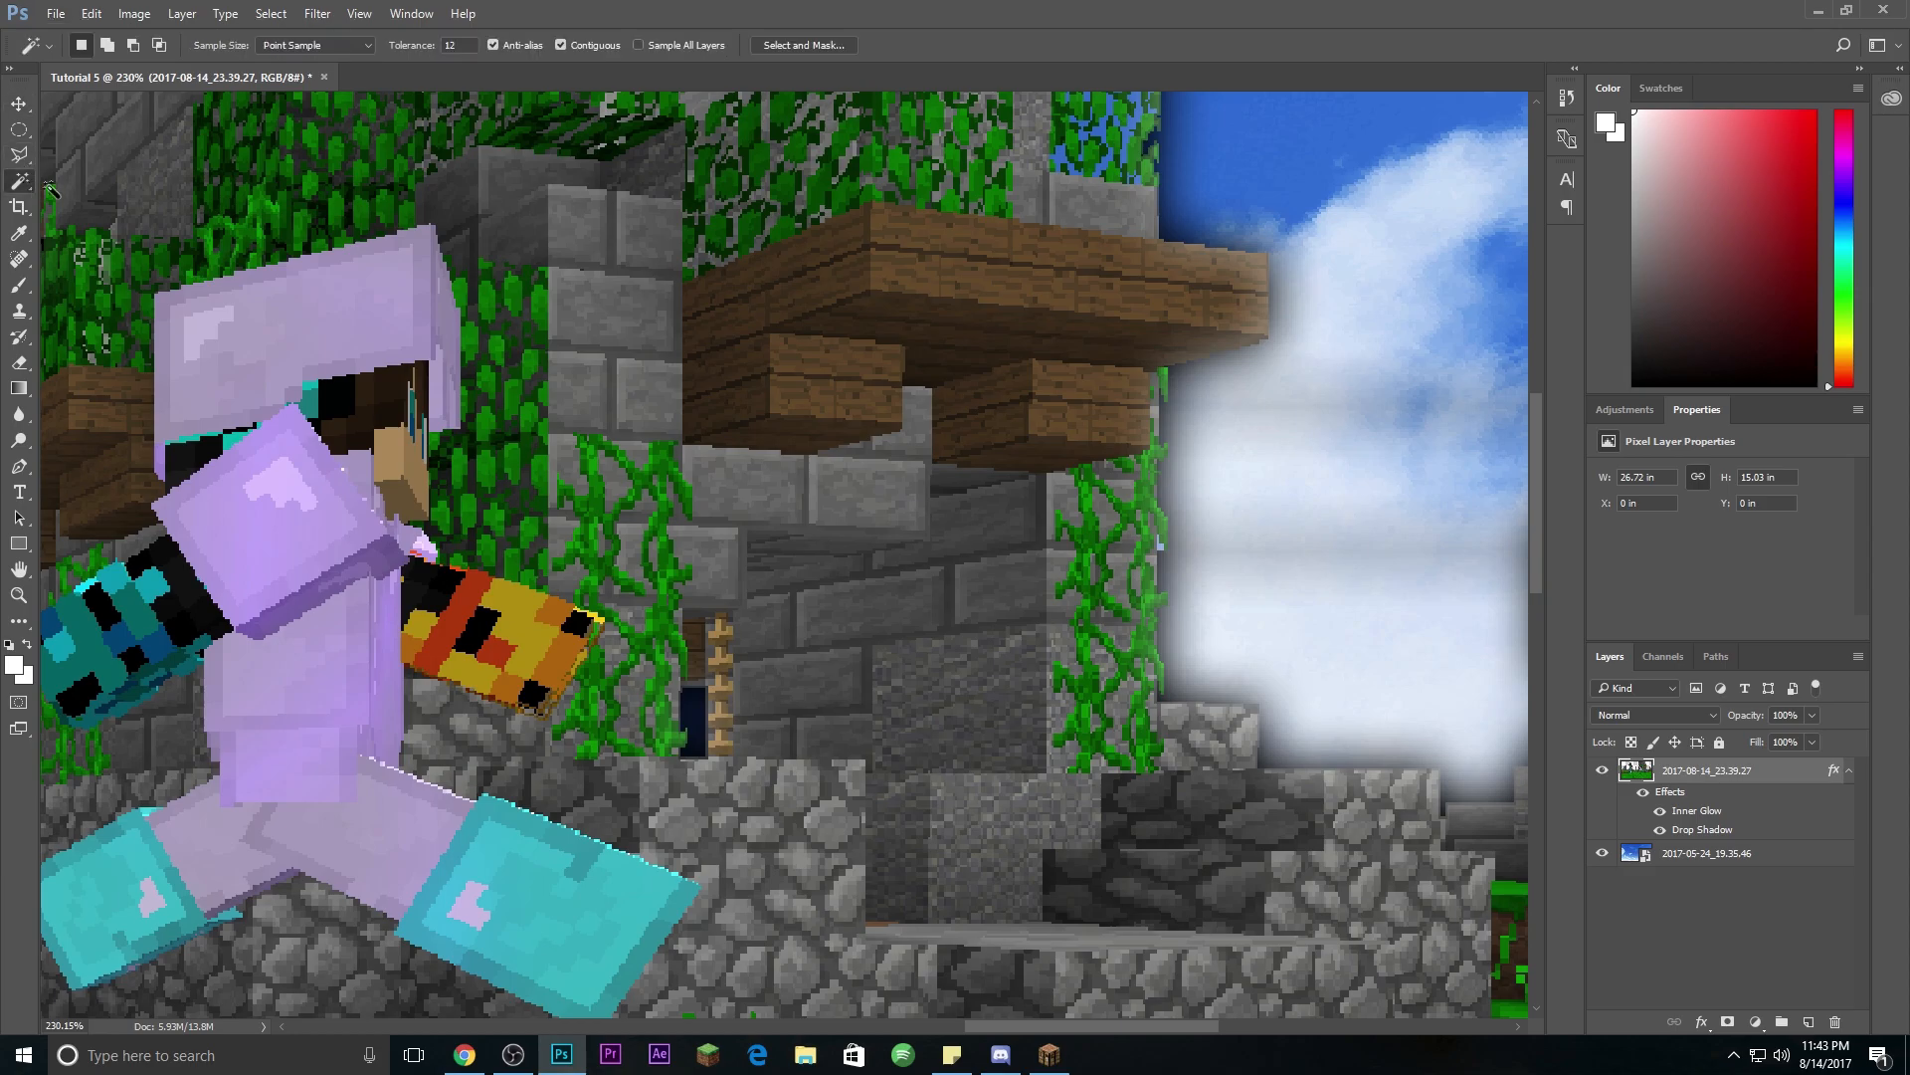
{"action": "left_click", "coordinate": [1307, 553]}
{"action": "left_click", "coordinate": [1306, 407]}
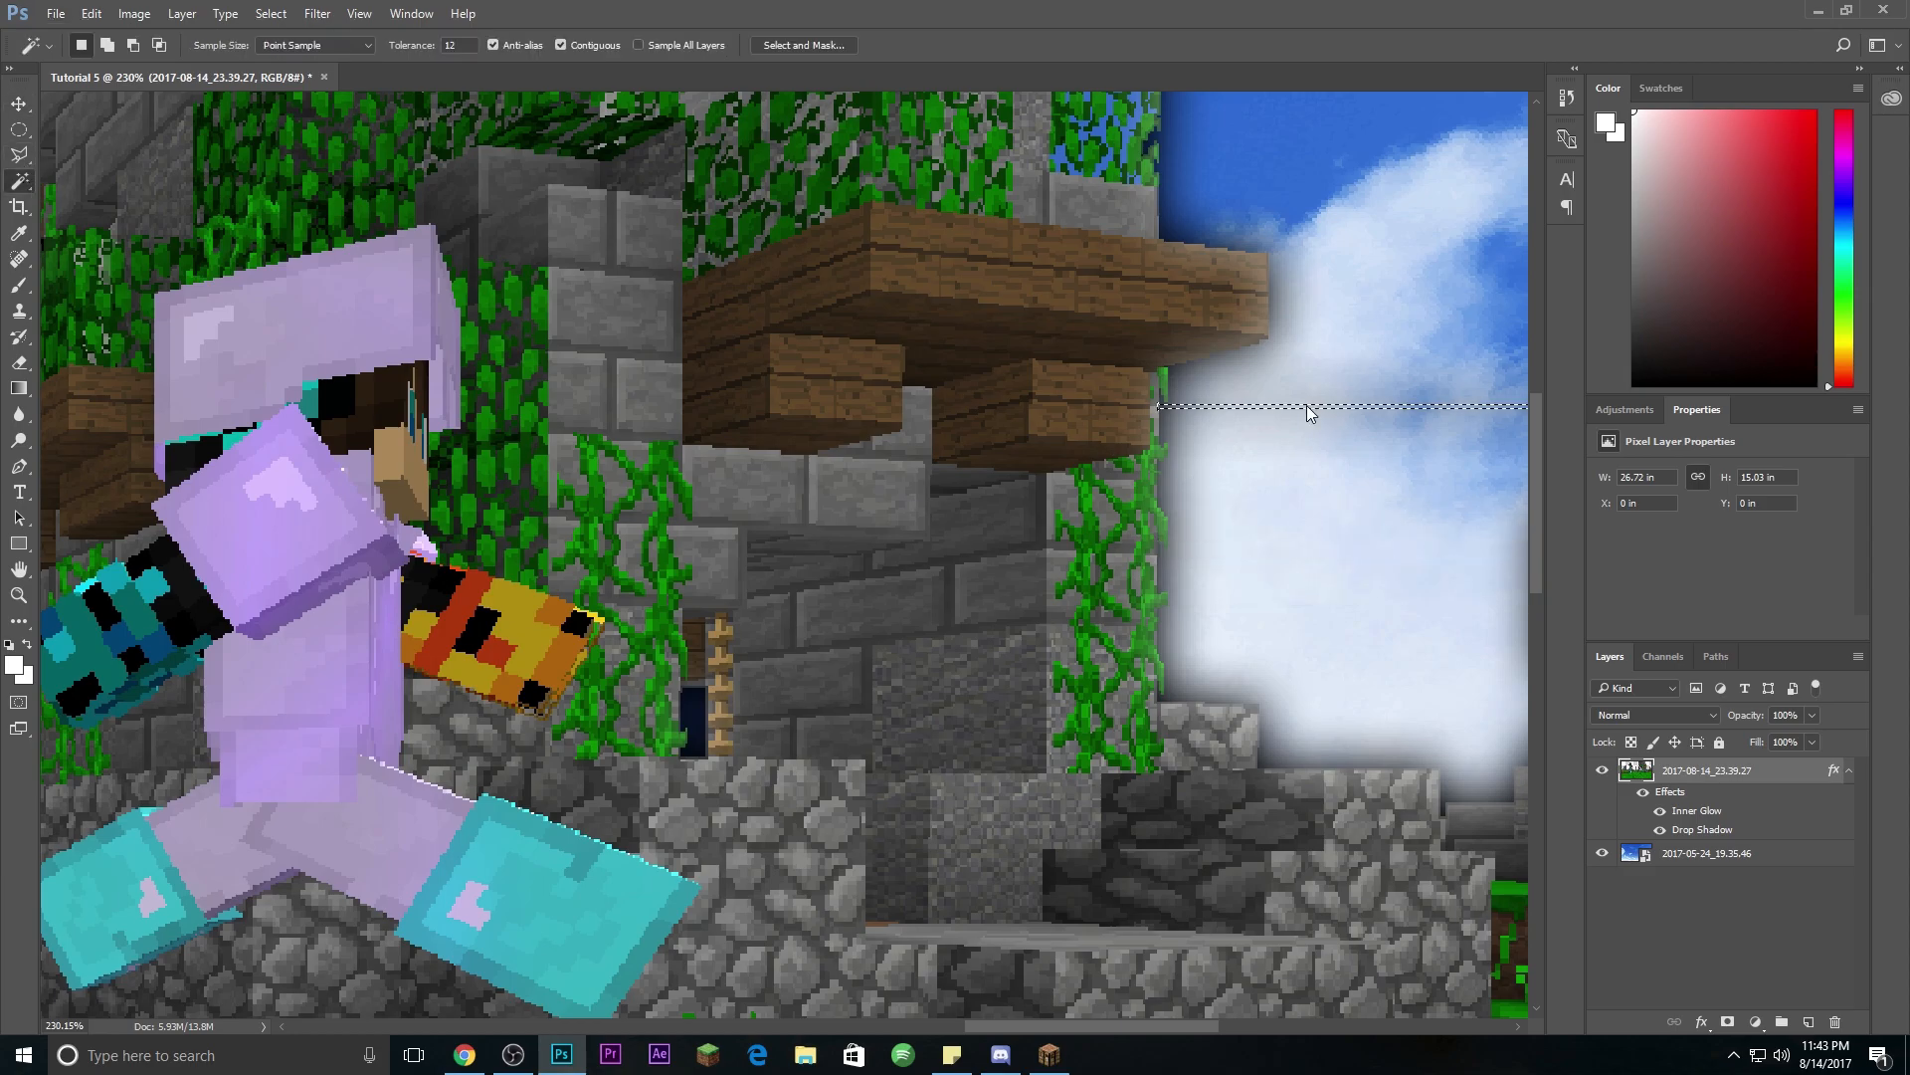
{"action": "scroll", "coordinate": [1310, 412], "scroll_direction": "down", "scroll_amount": 4}
{"action": "scroll", "coordinate": [1242, 425], "scroll_direction": "down", "scroll_amount": 2}
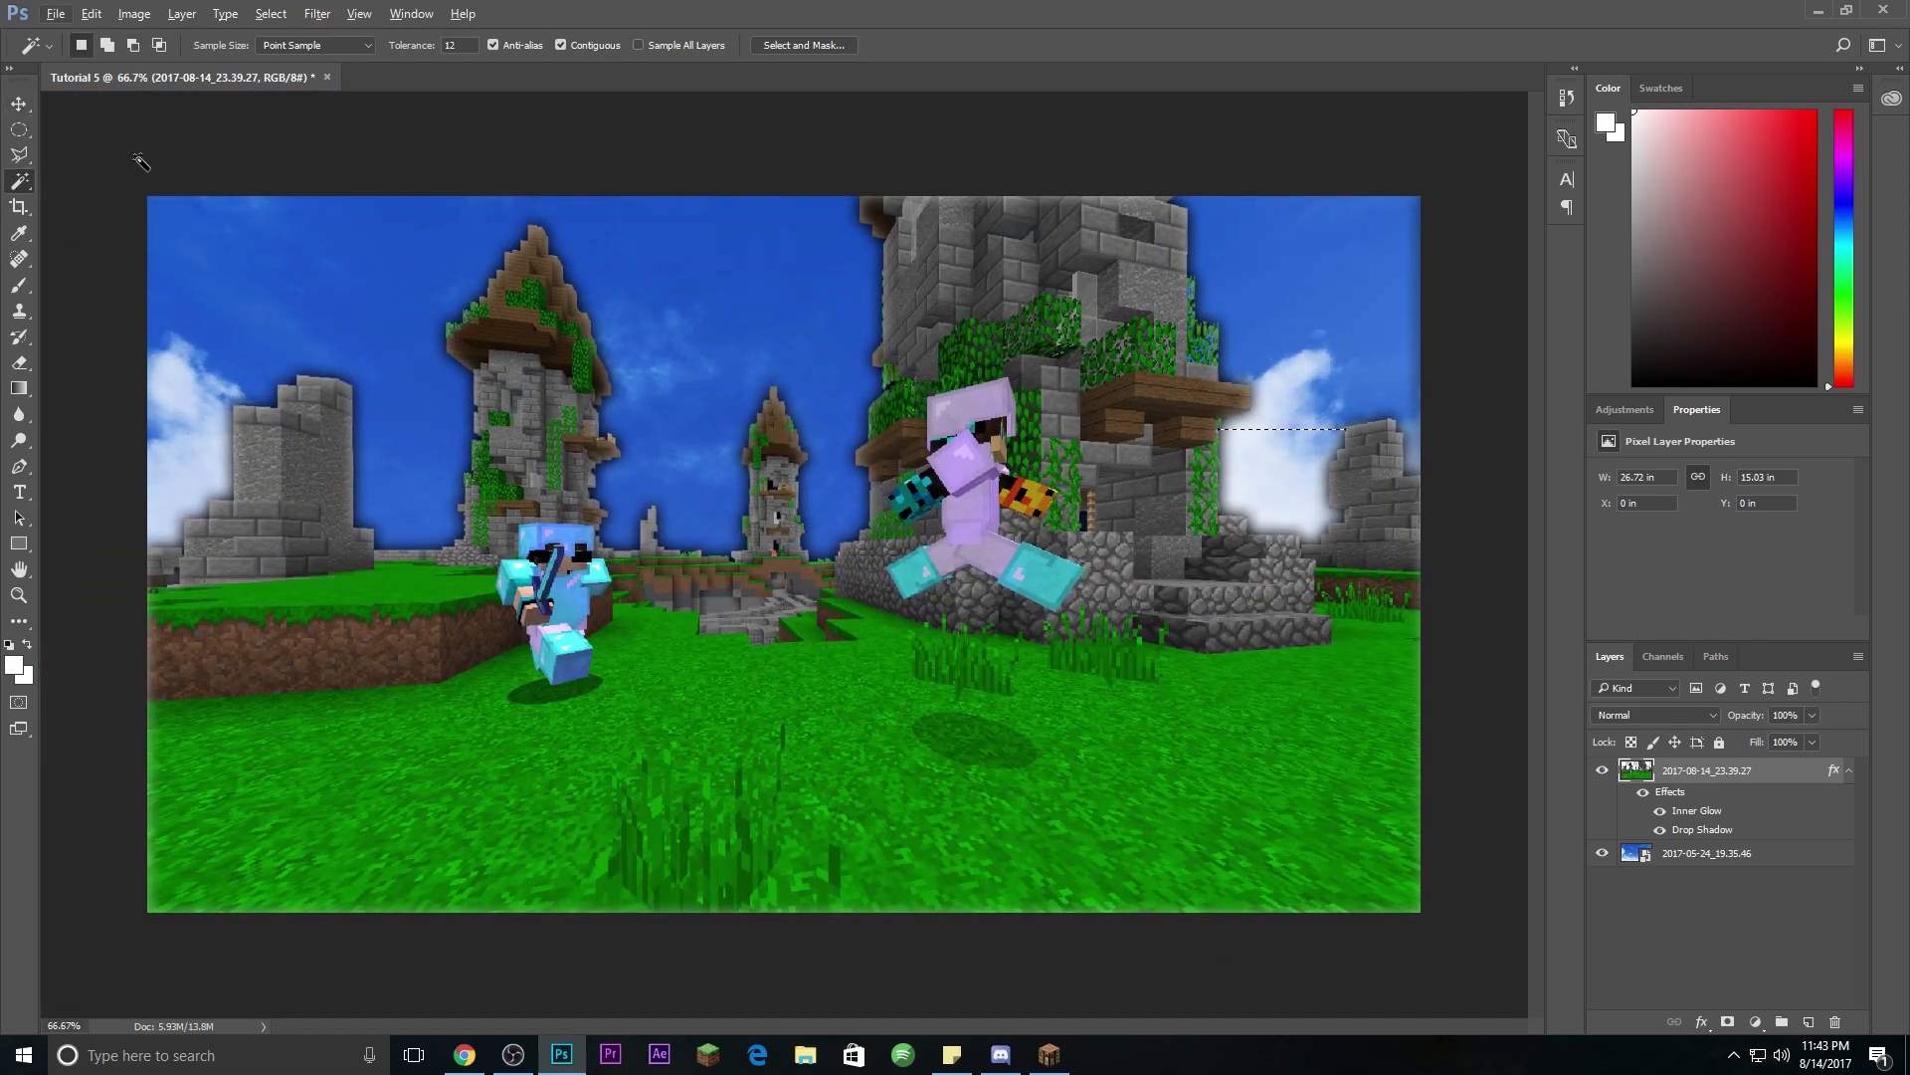
Step: Scale the NPC screenshot layer up to about 102.8% and recentre it so its edges extend past the canvas
{"action": "left_click", "coordinate": [19, 103]}
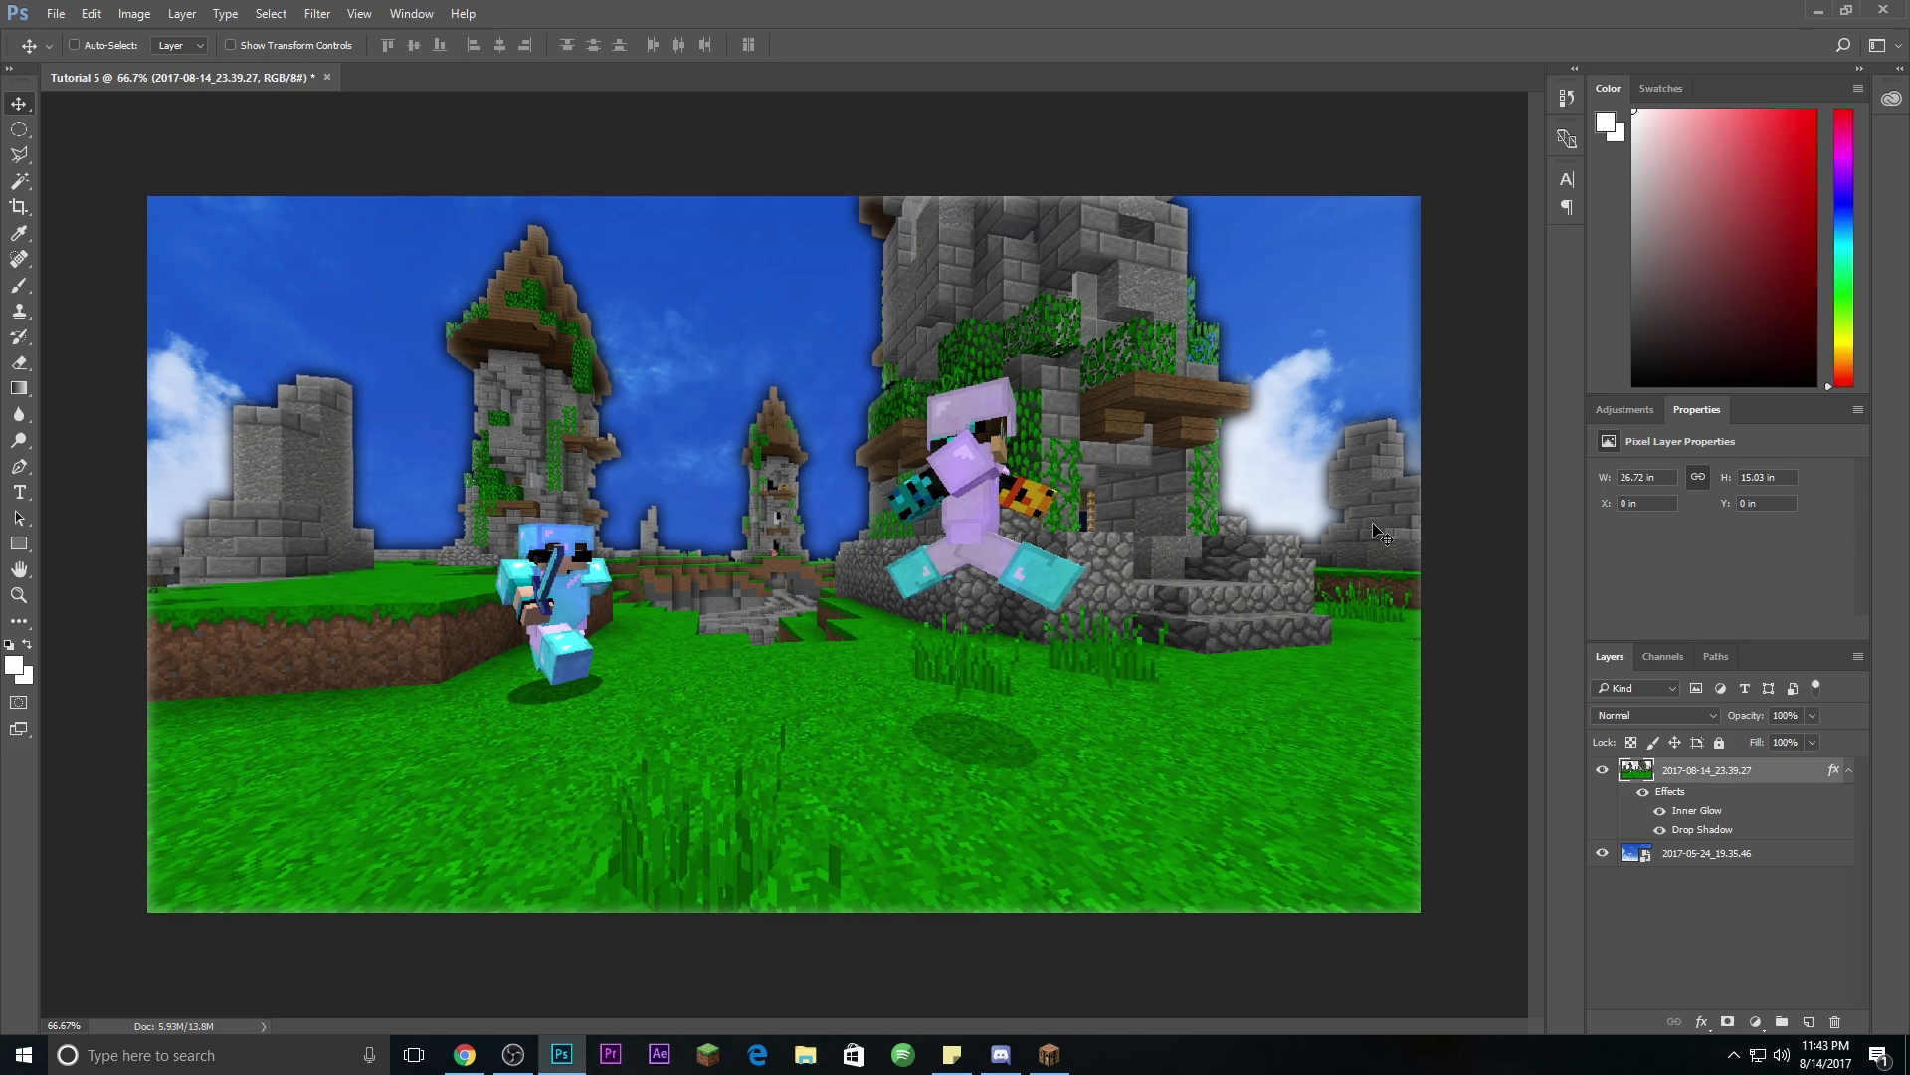
{"action": "key", "text": "ctrl"}
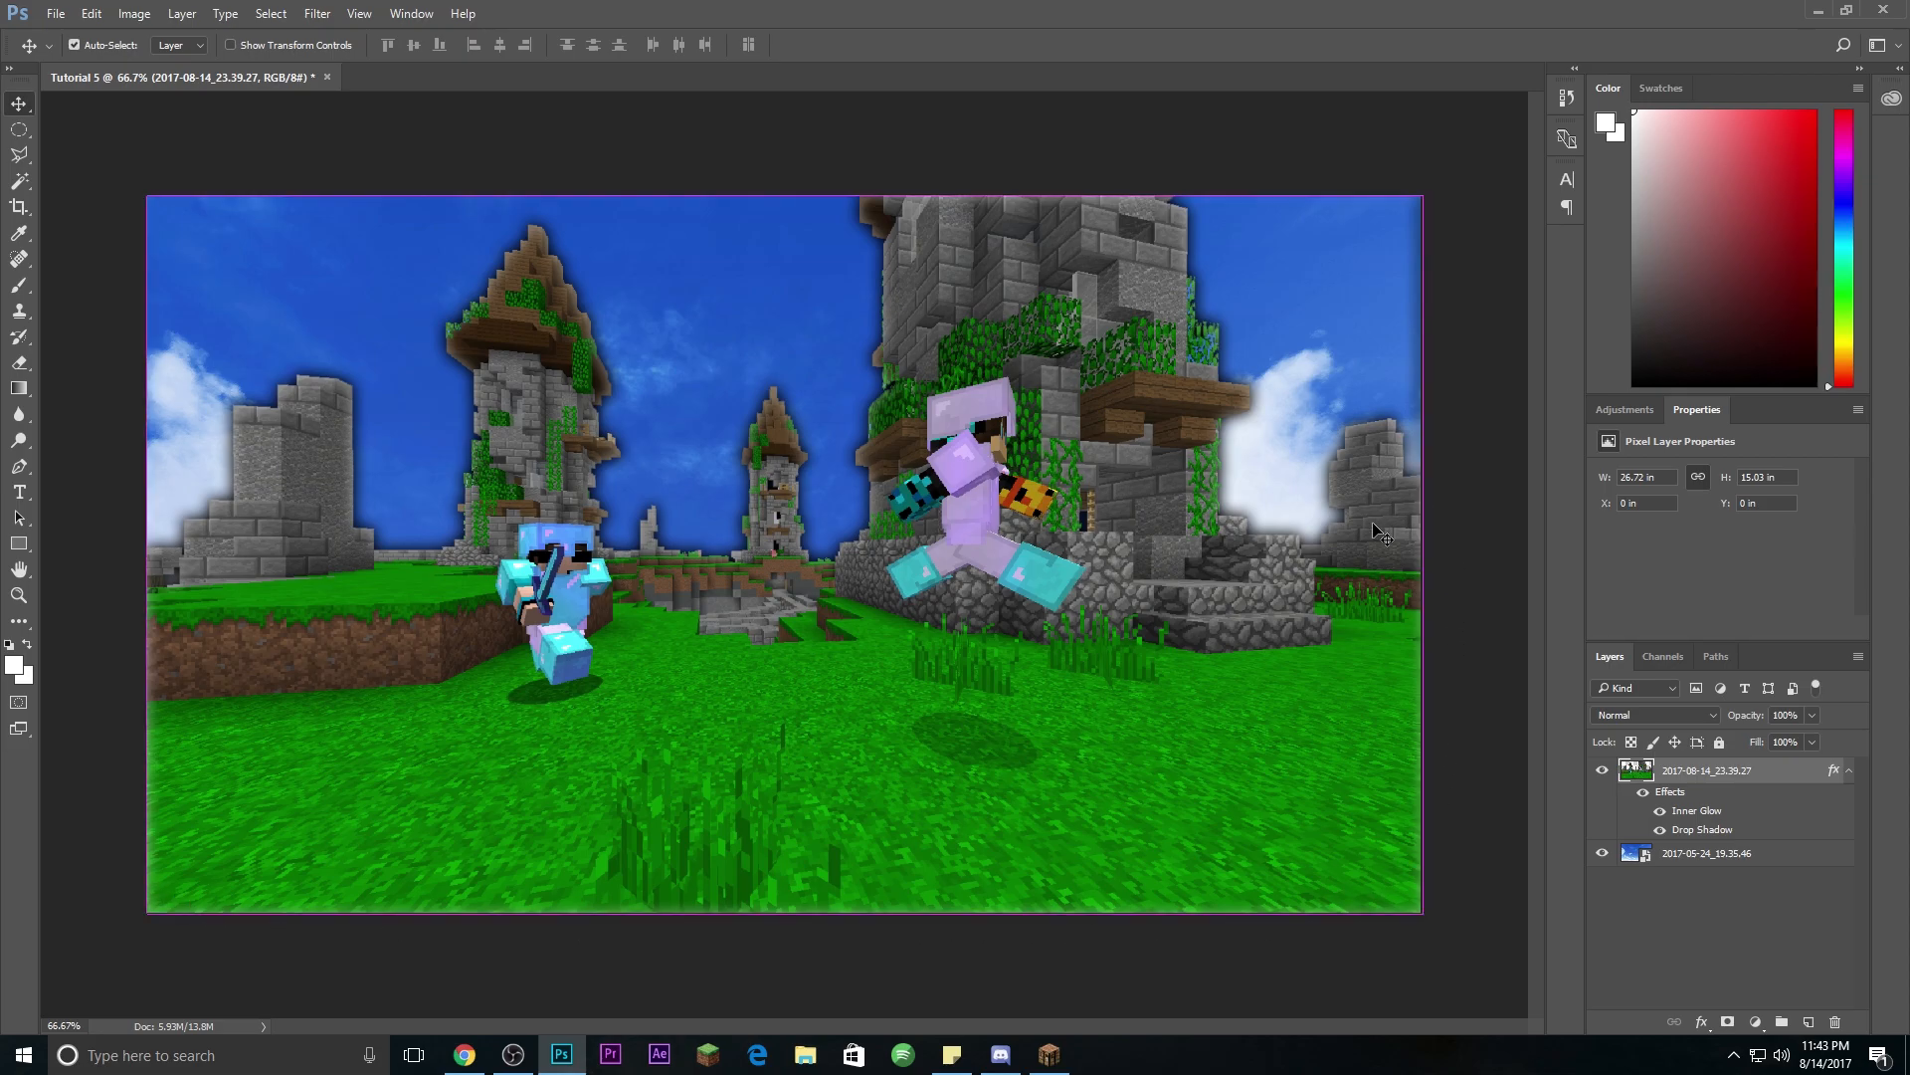
{"action": "key", "text": "ctrl+t"}
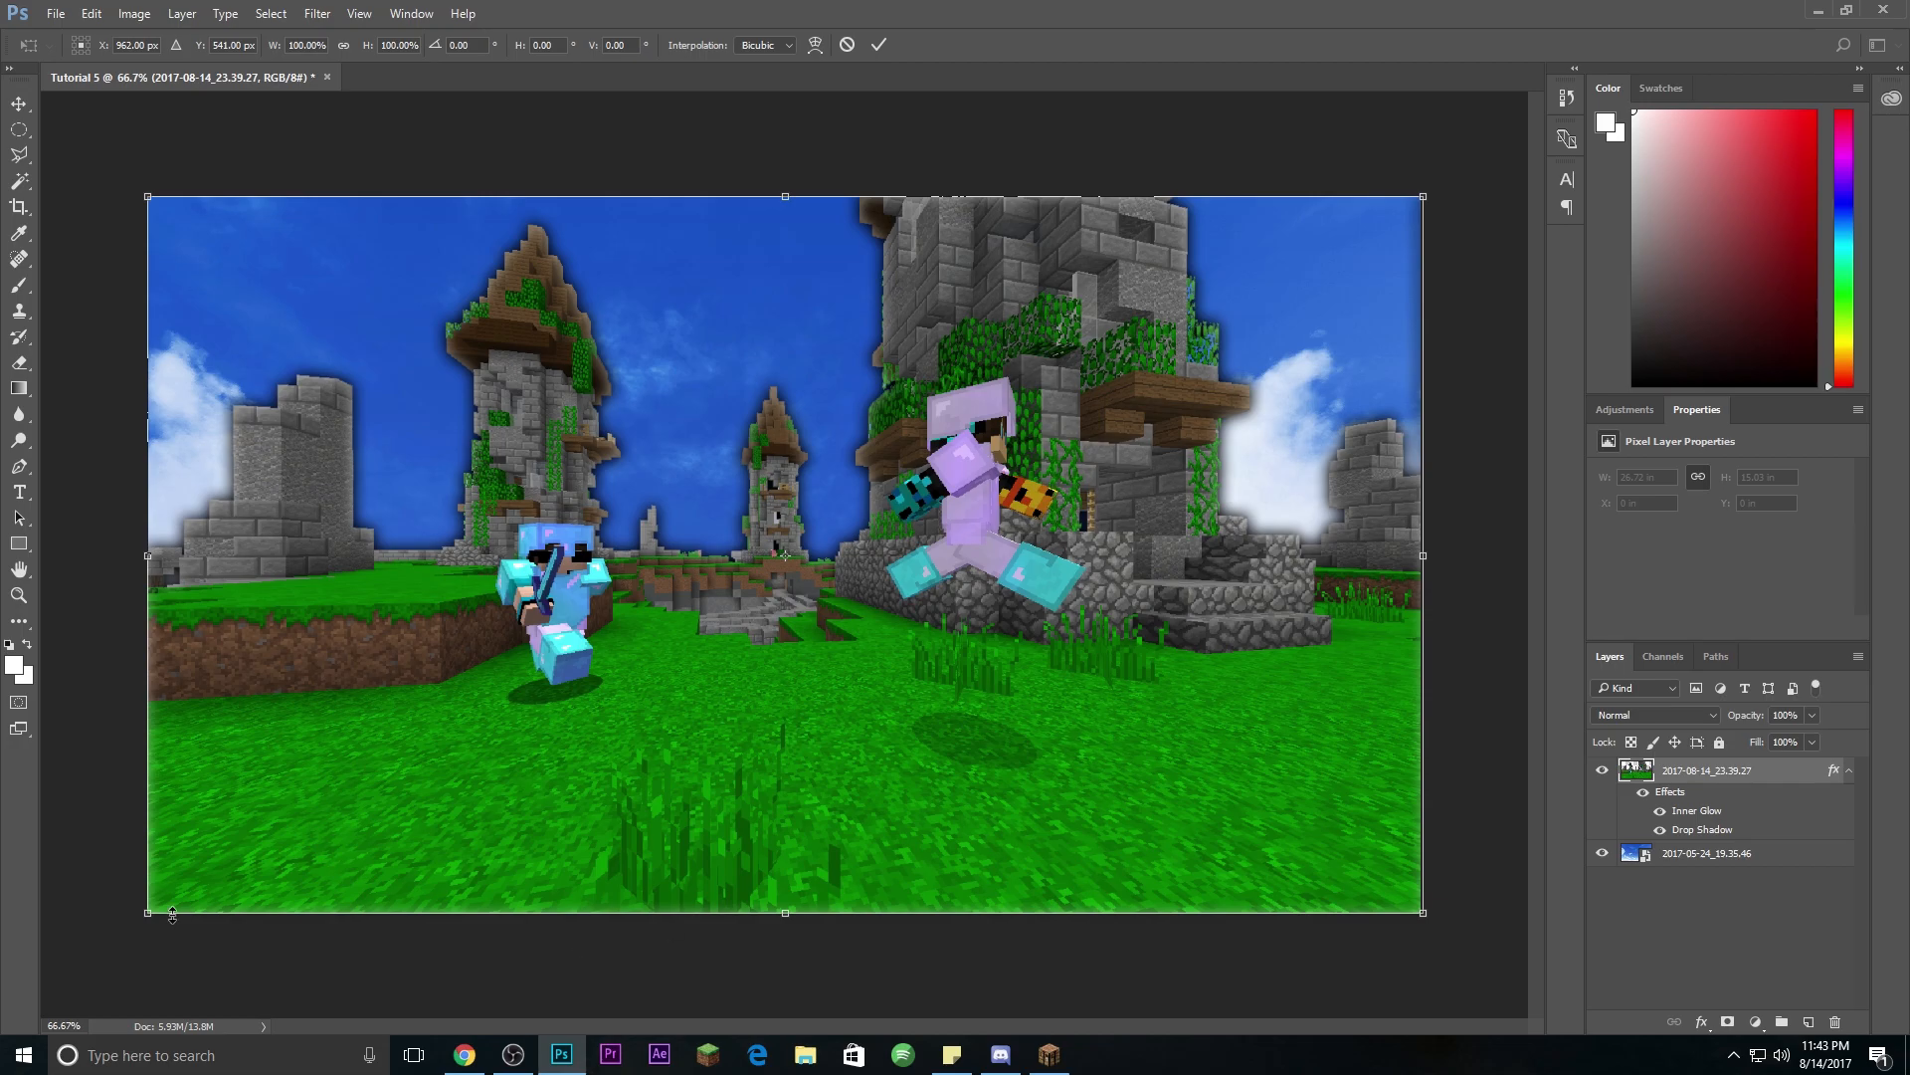
{"action": "left_click_drag", "start_coordinate": [148, 911], "coordinate": [105, 931]}
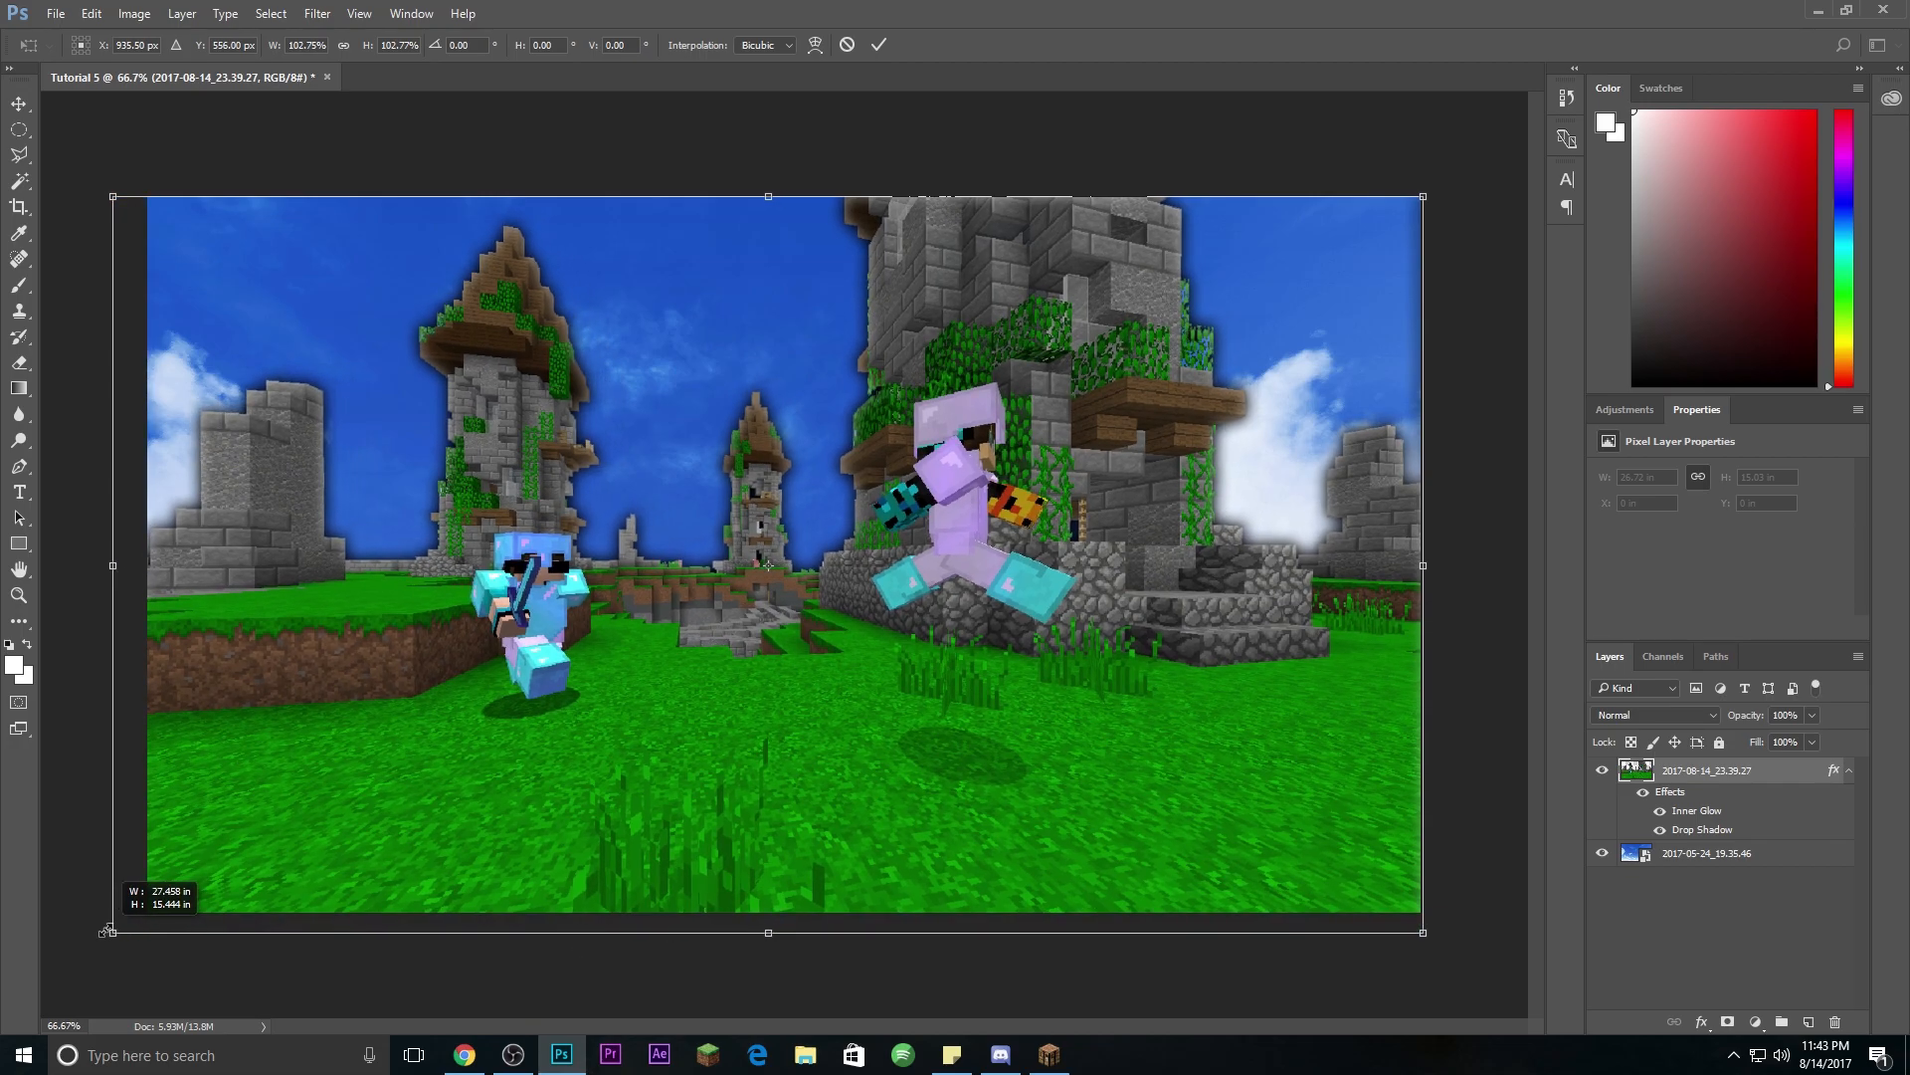
{"action": "left_click_drag", "start_coordinate": [516, 779], "coordinate": [535, 768]}
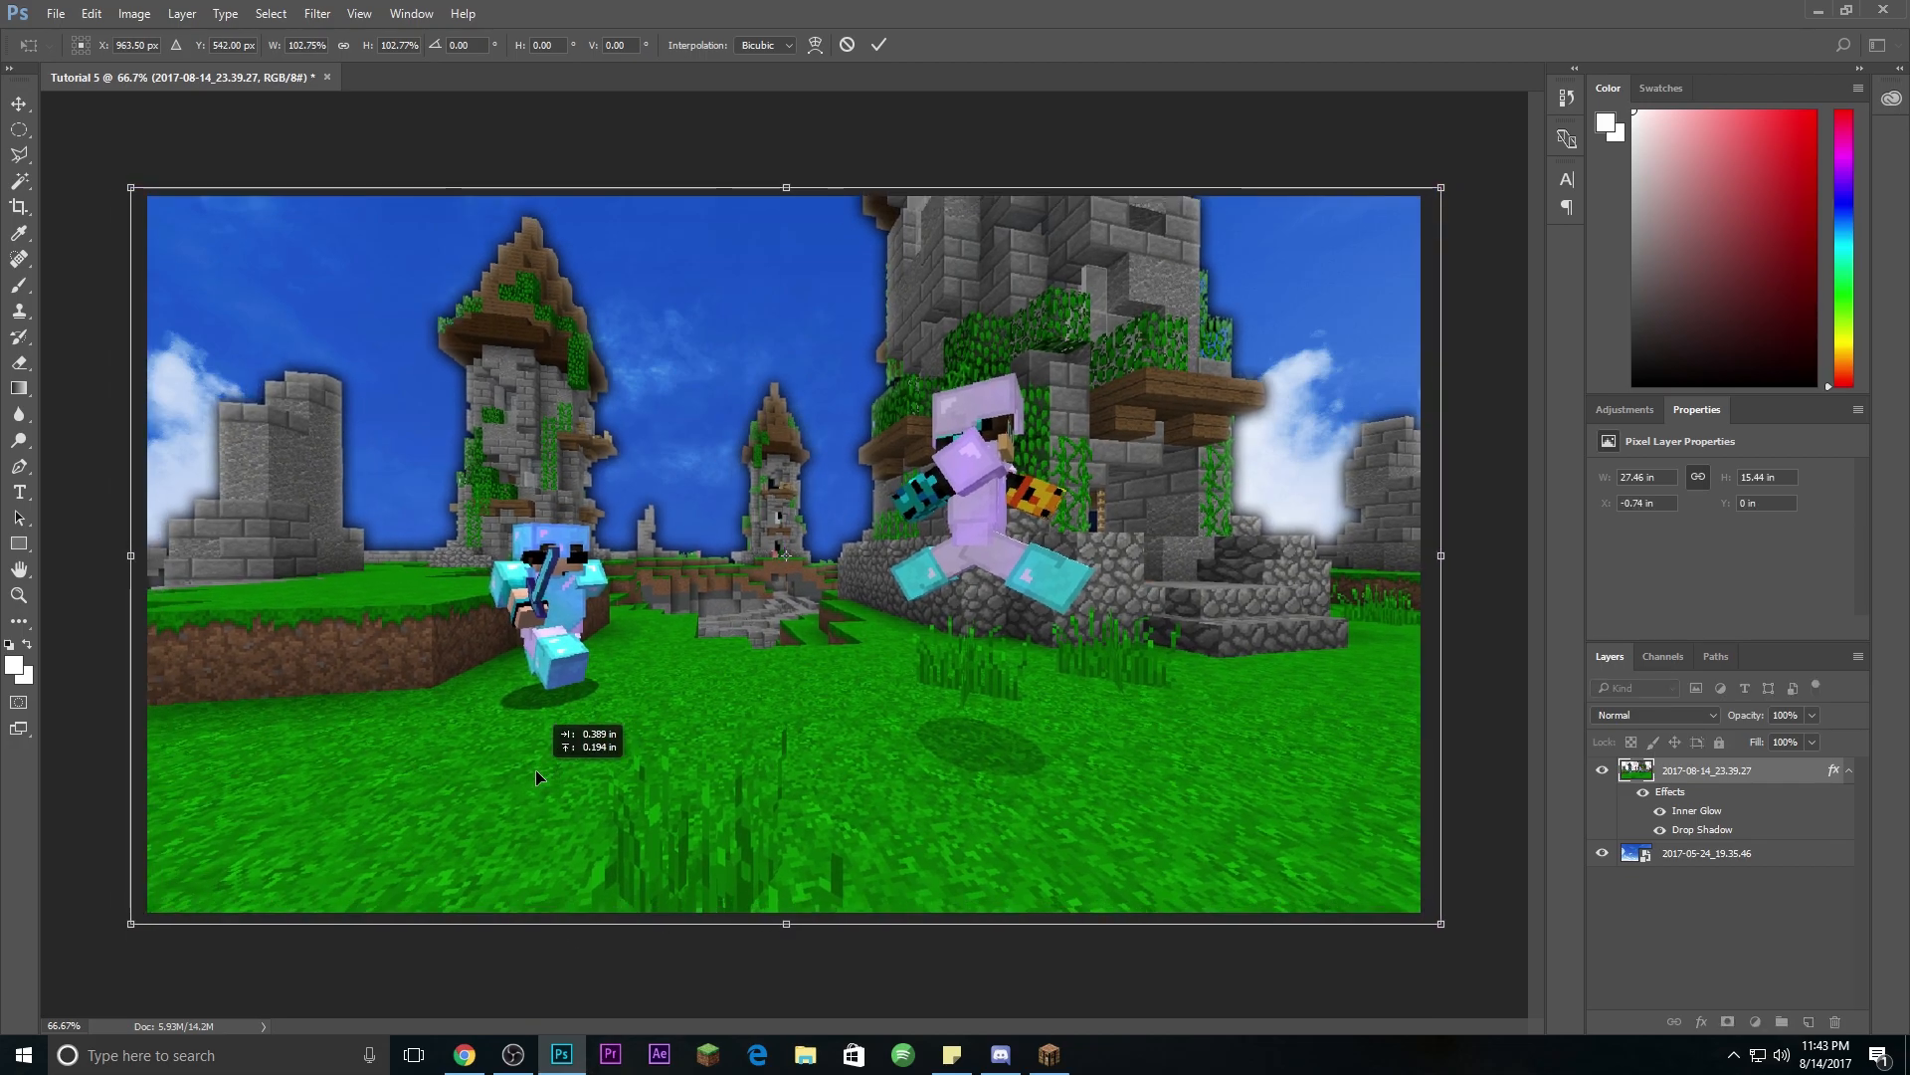
{"action": "key", "text": "Return"}
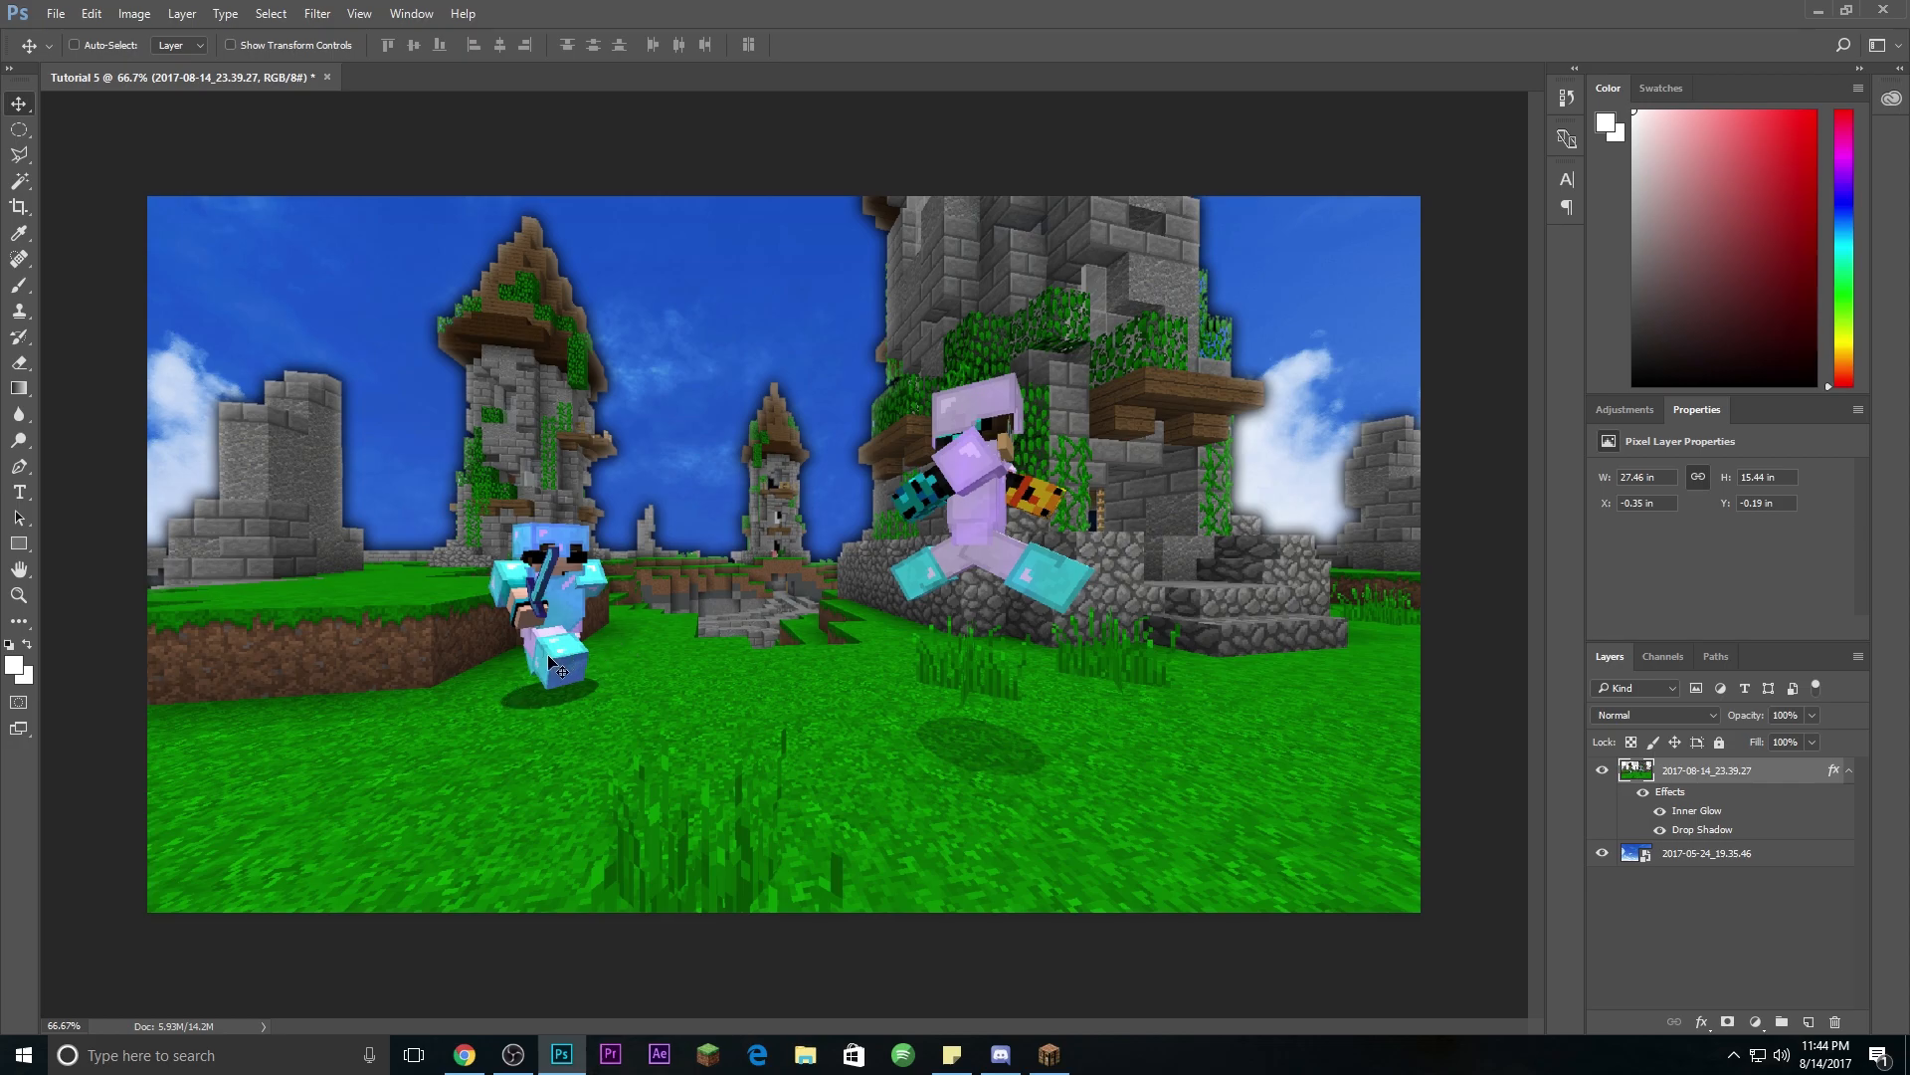
Step: Select the running blue-armored NPC on the left by tracing its outline with the Polygonal Lasso Tool
{"action": "left_click", "coordinate": [12, 157]}
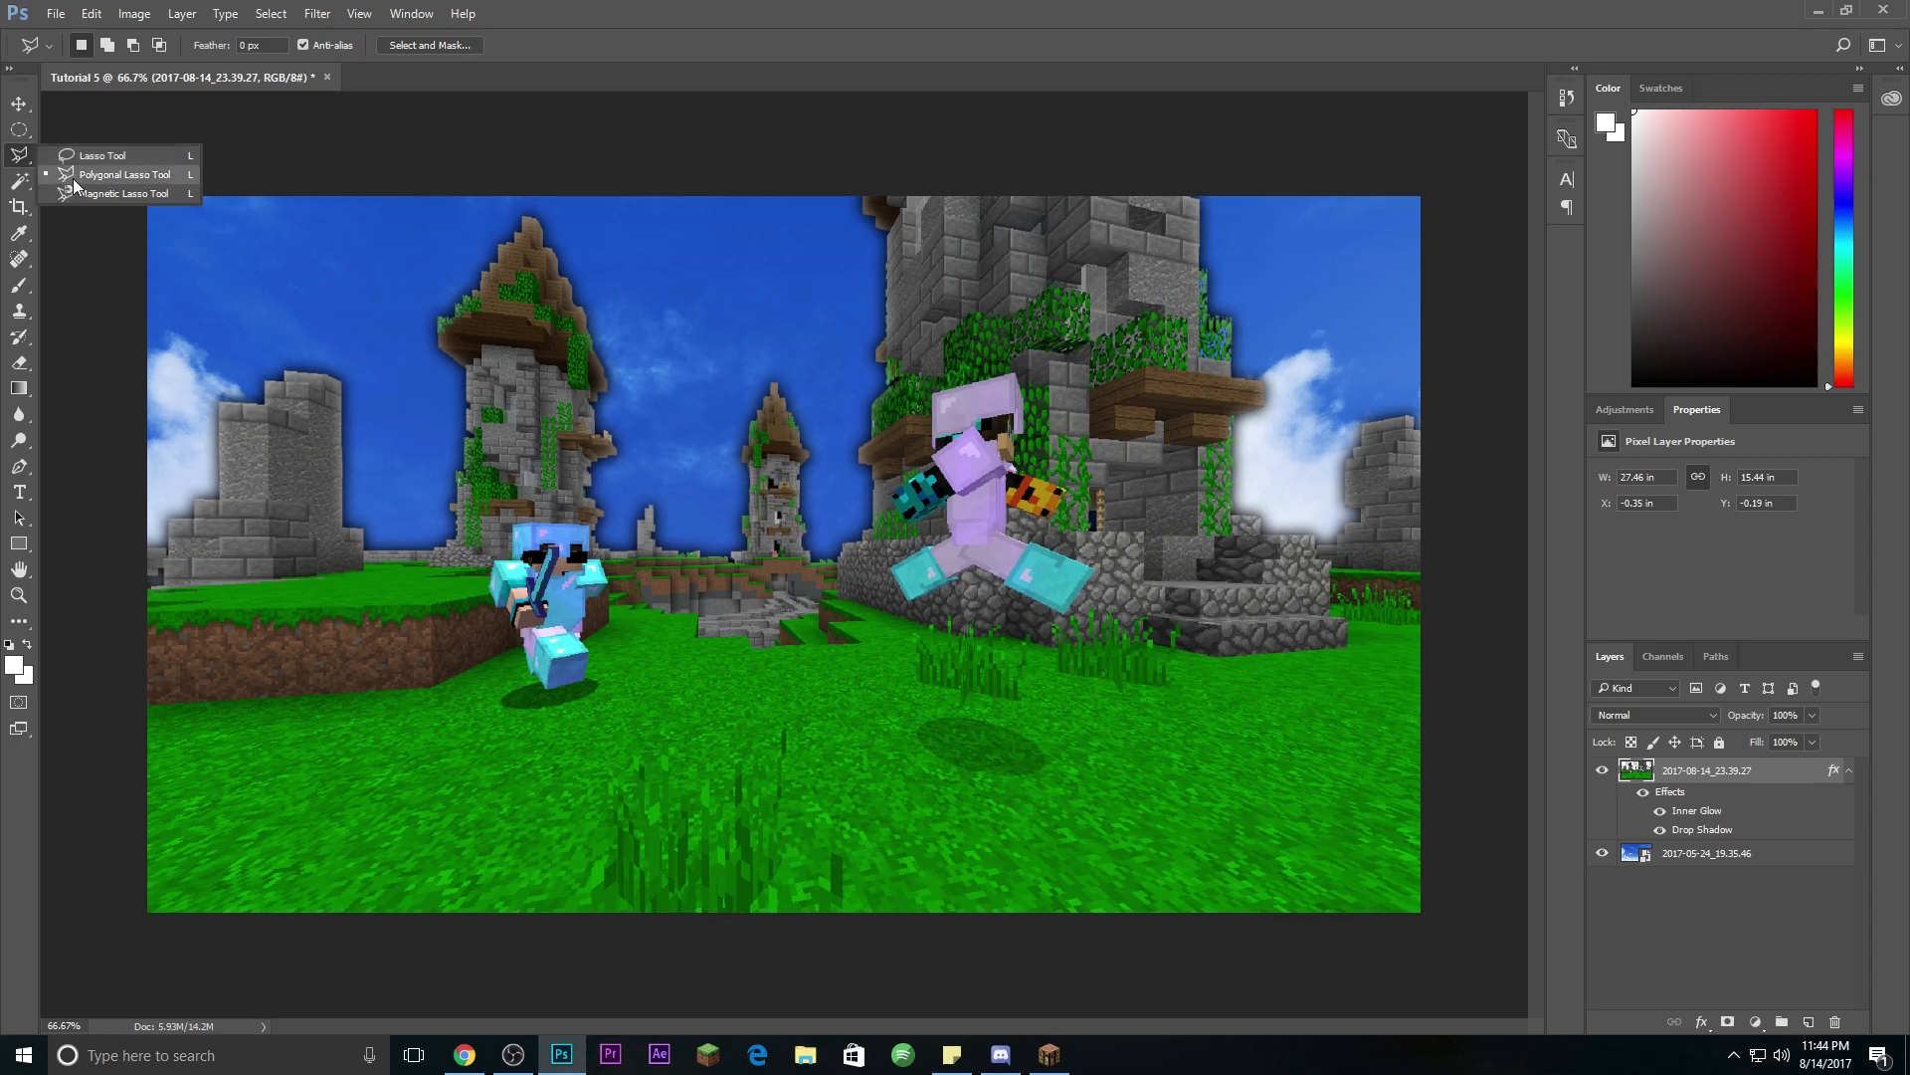
{"action": "left_click", "coordinate": [68, 126]}
{"action": "key", "text": "Escape"}
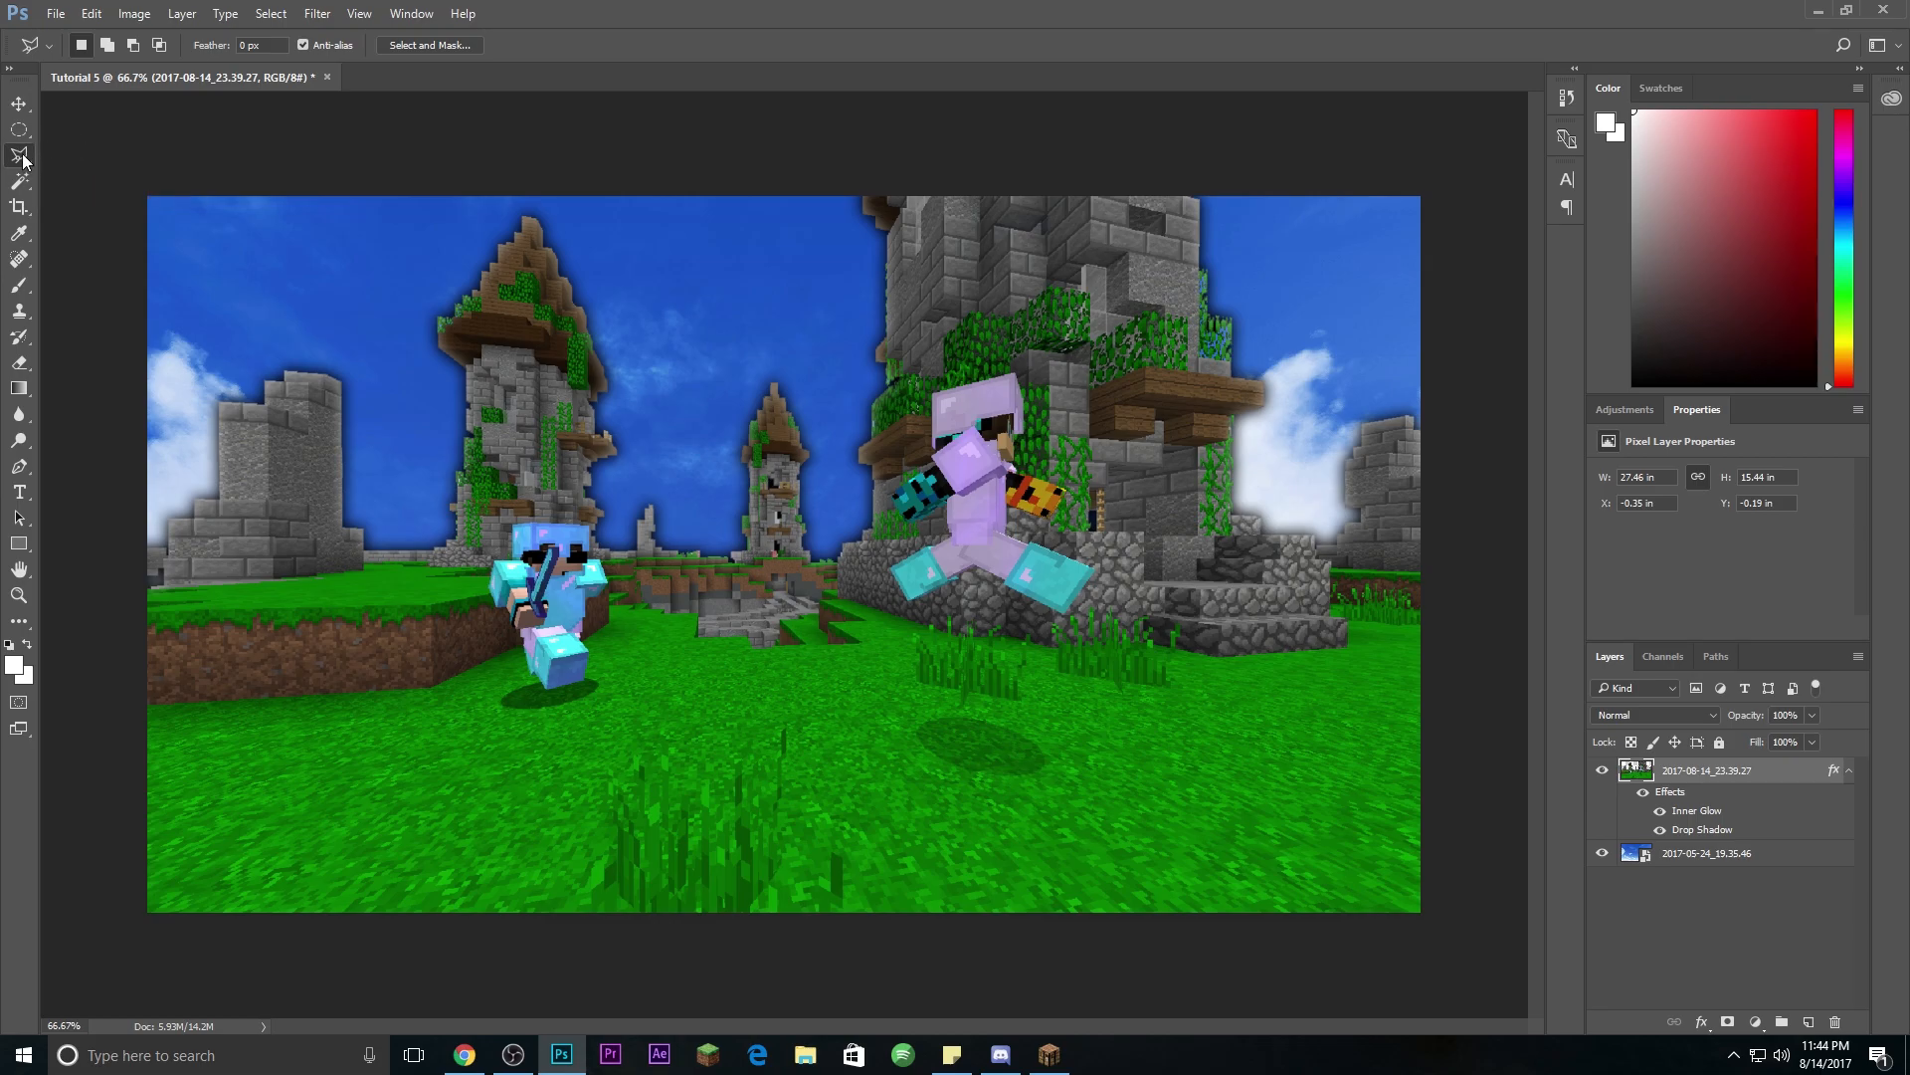
{"action": "left_click", "coordinate": [24, 159]}
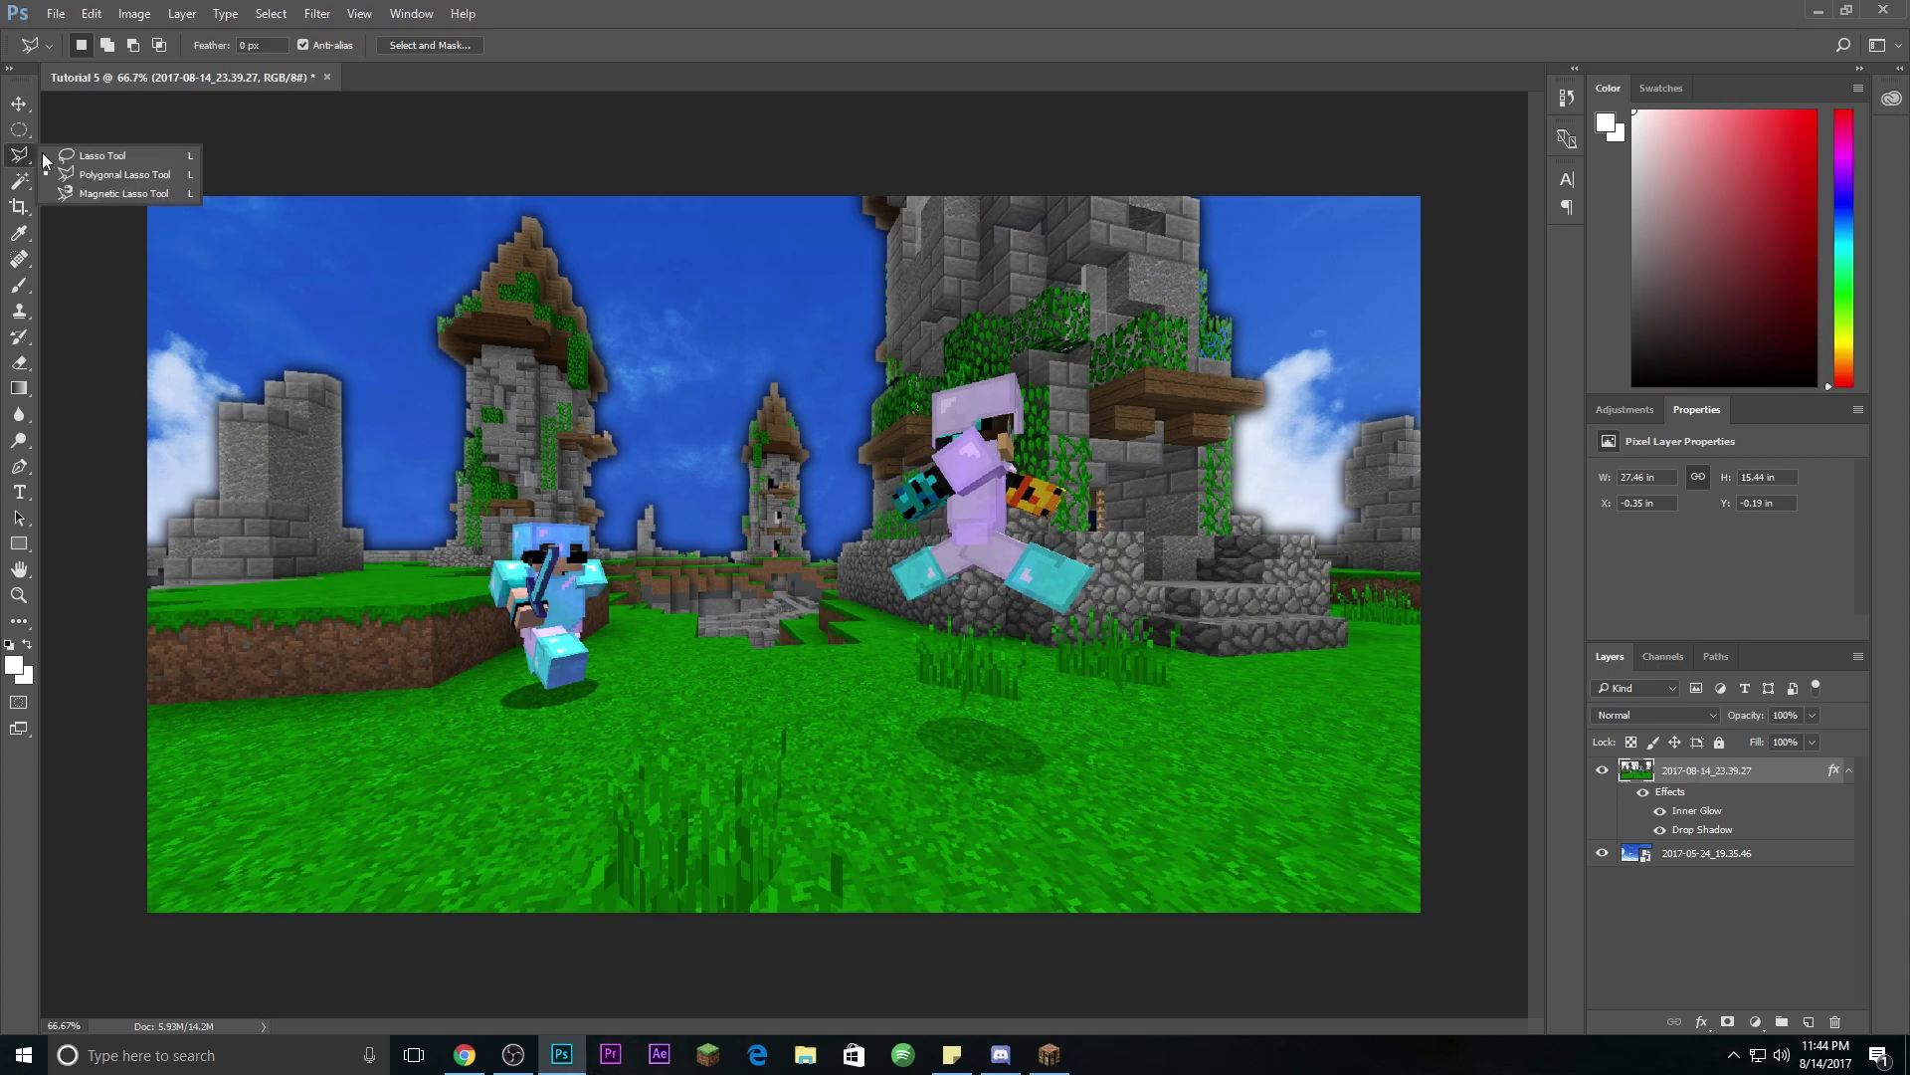
{"action": "left_click", "coordinate": [105, 176]}
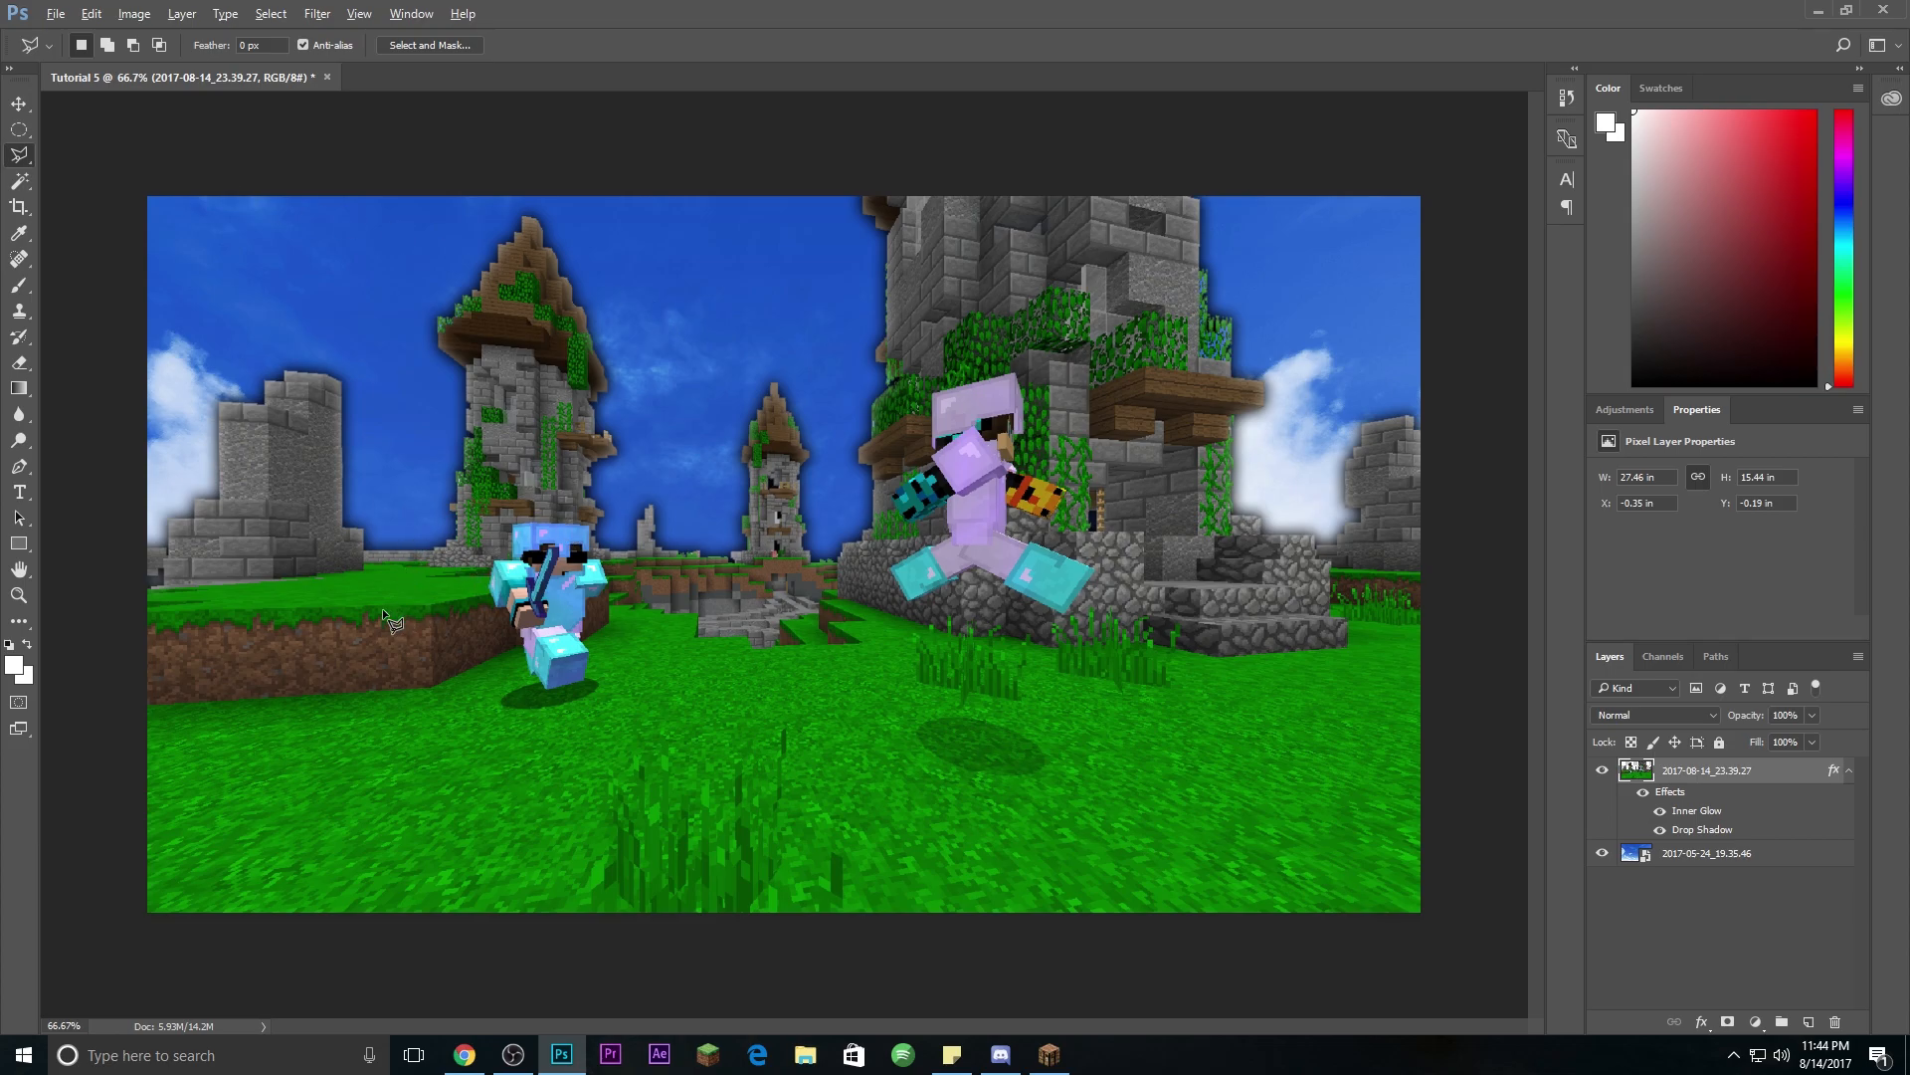
{"action": "scroll", "coordinate": [421, 597], "scroll_direction": "up", "scroll_amount": 5}
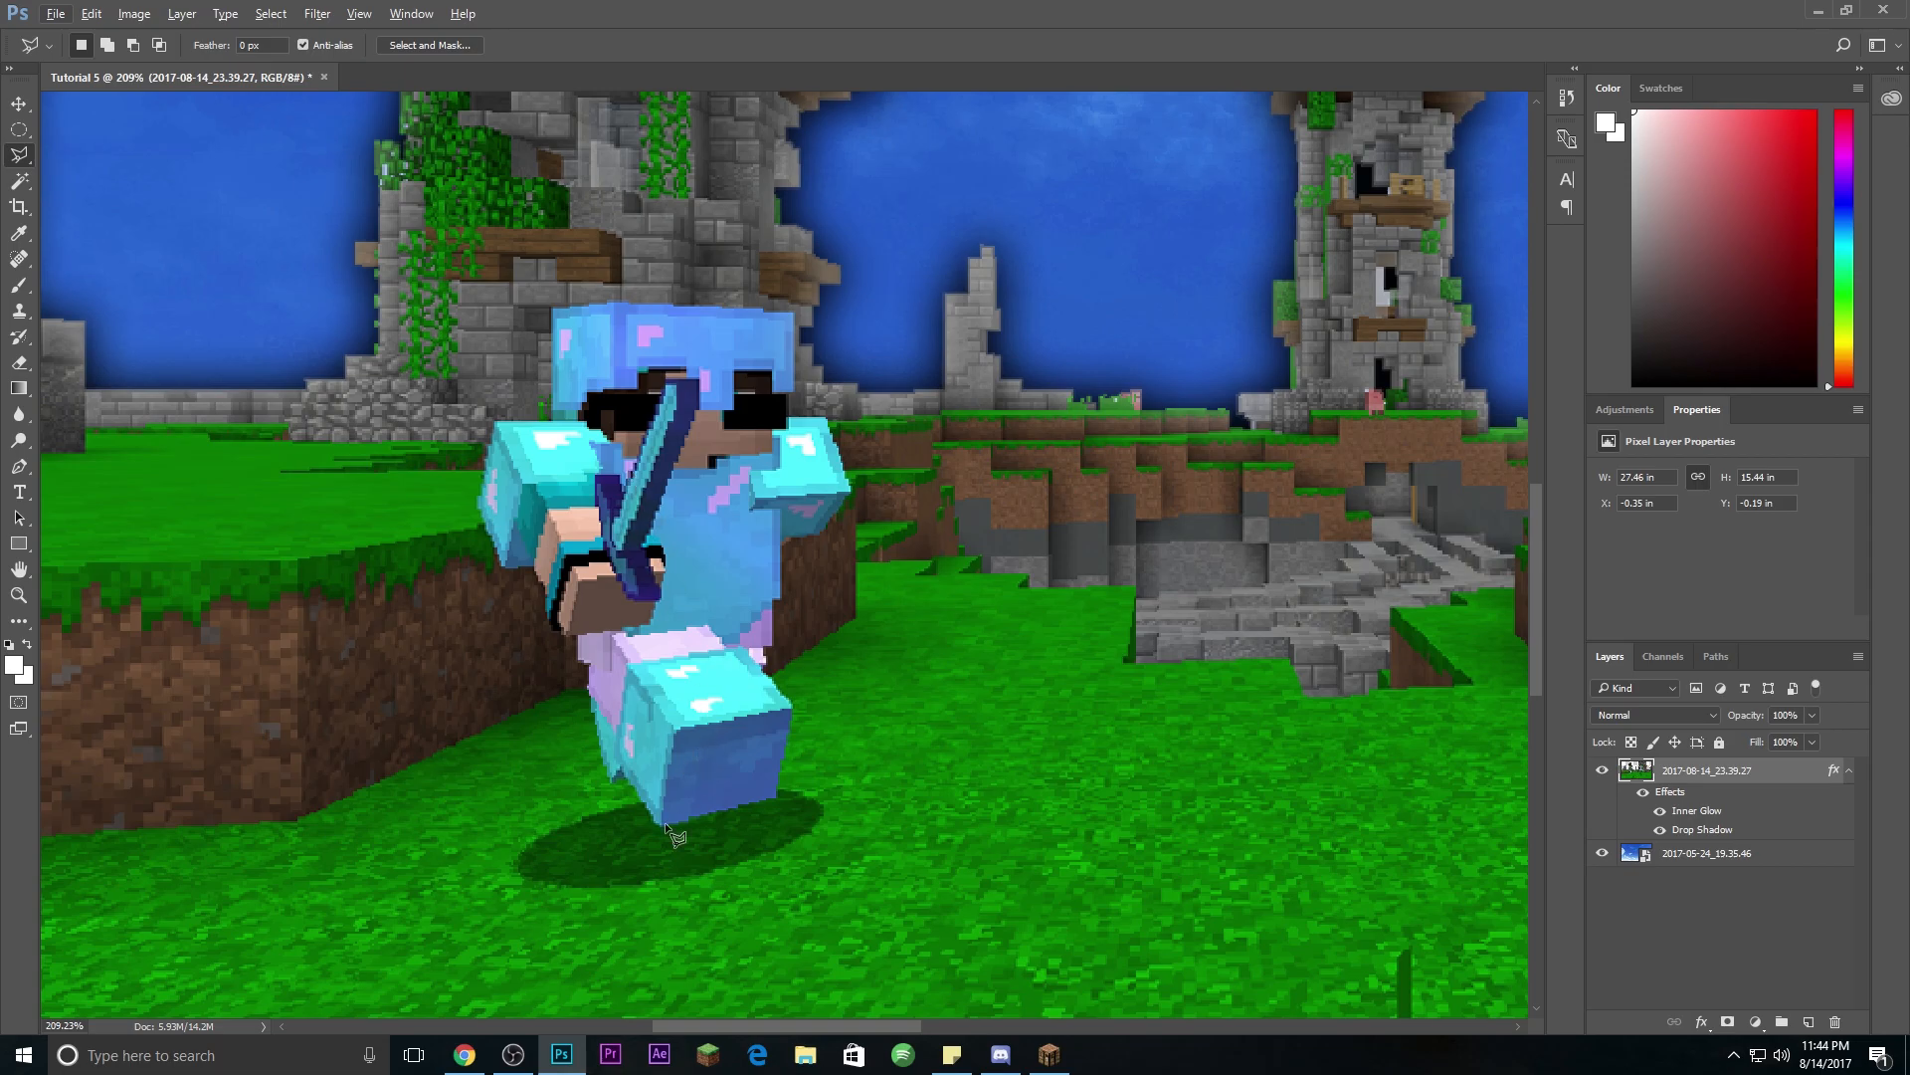
{"action": "scroll", "coordinate": [456, 806], "scroll_direction": "up", "scroll_amount": 1}
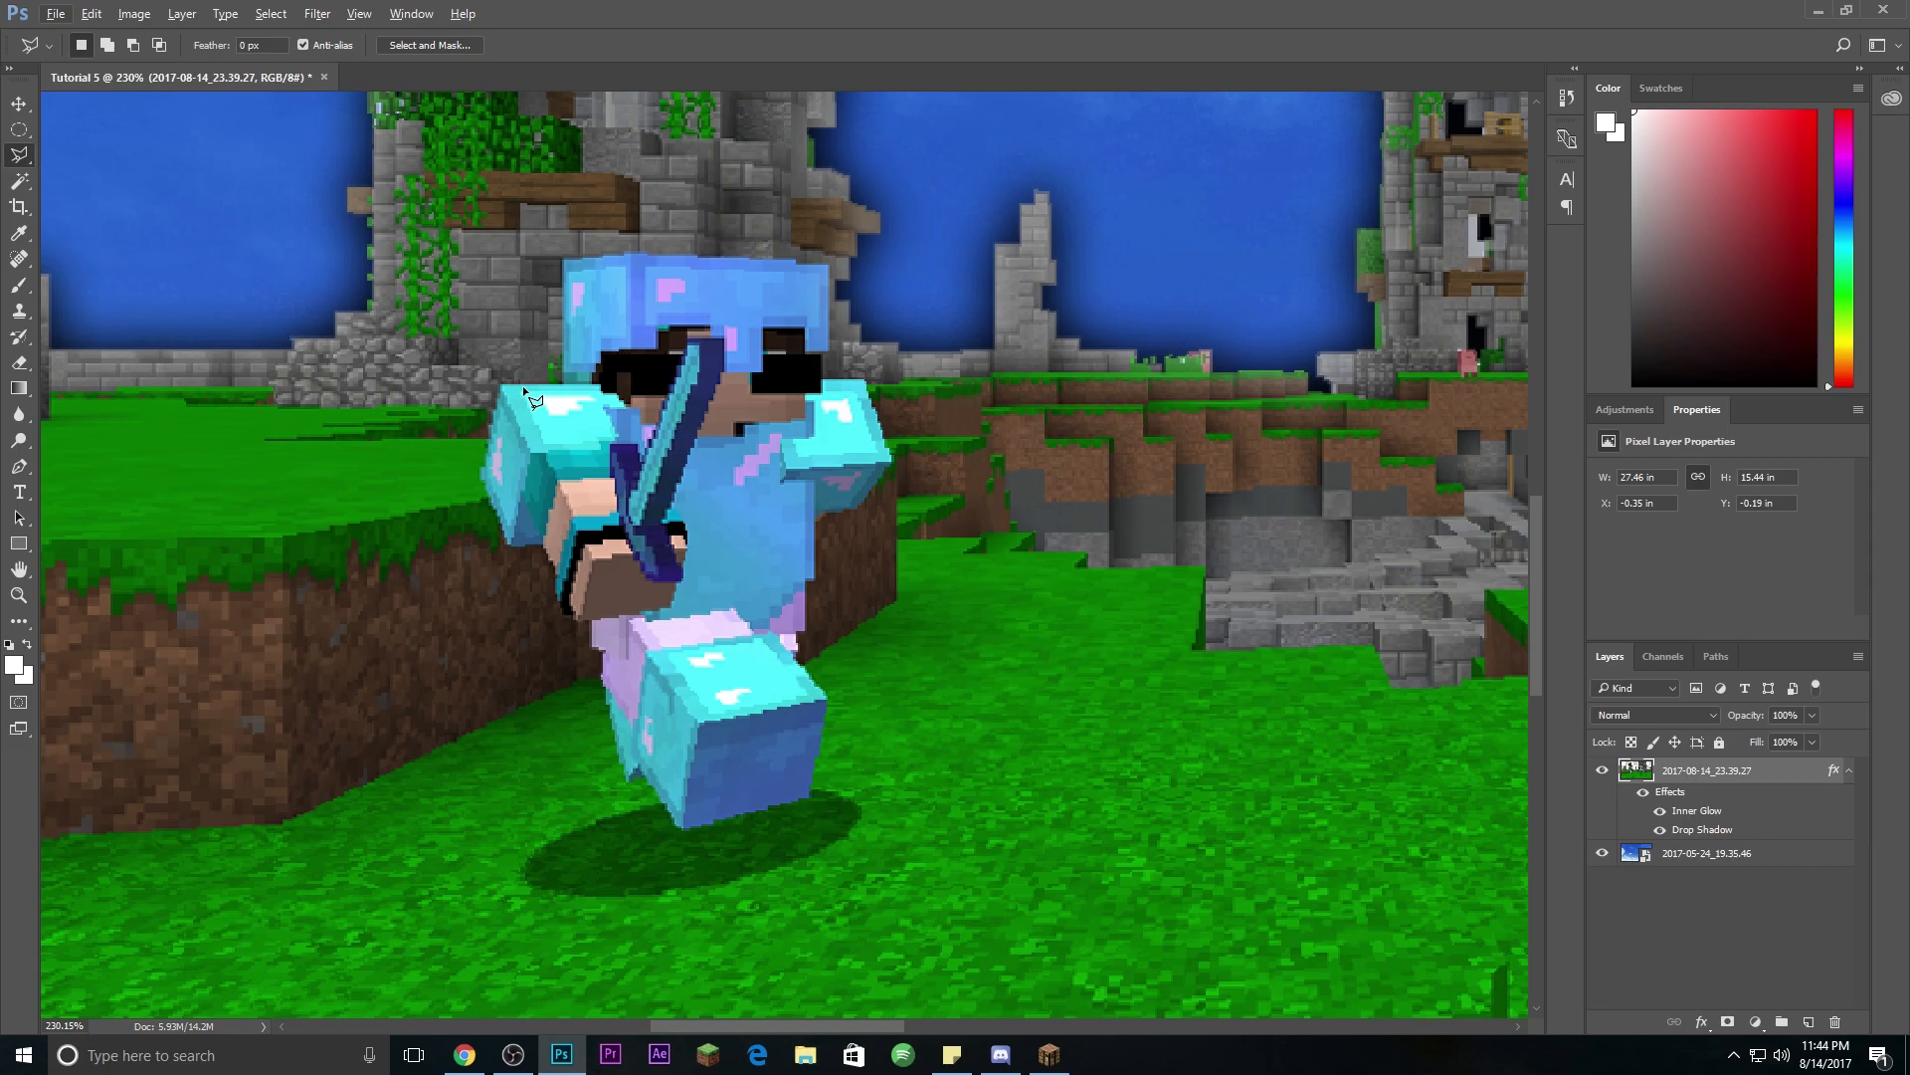
{"action": "scroll", "coordinate": [466, 338], "scroll_direction": "down", "scroll_amount": 4}
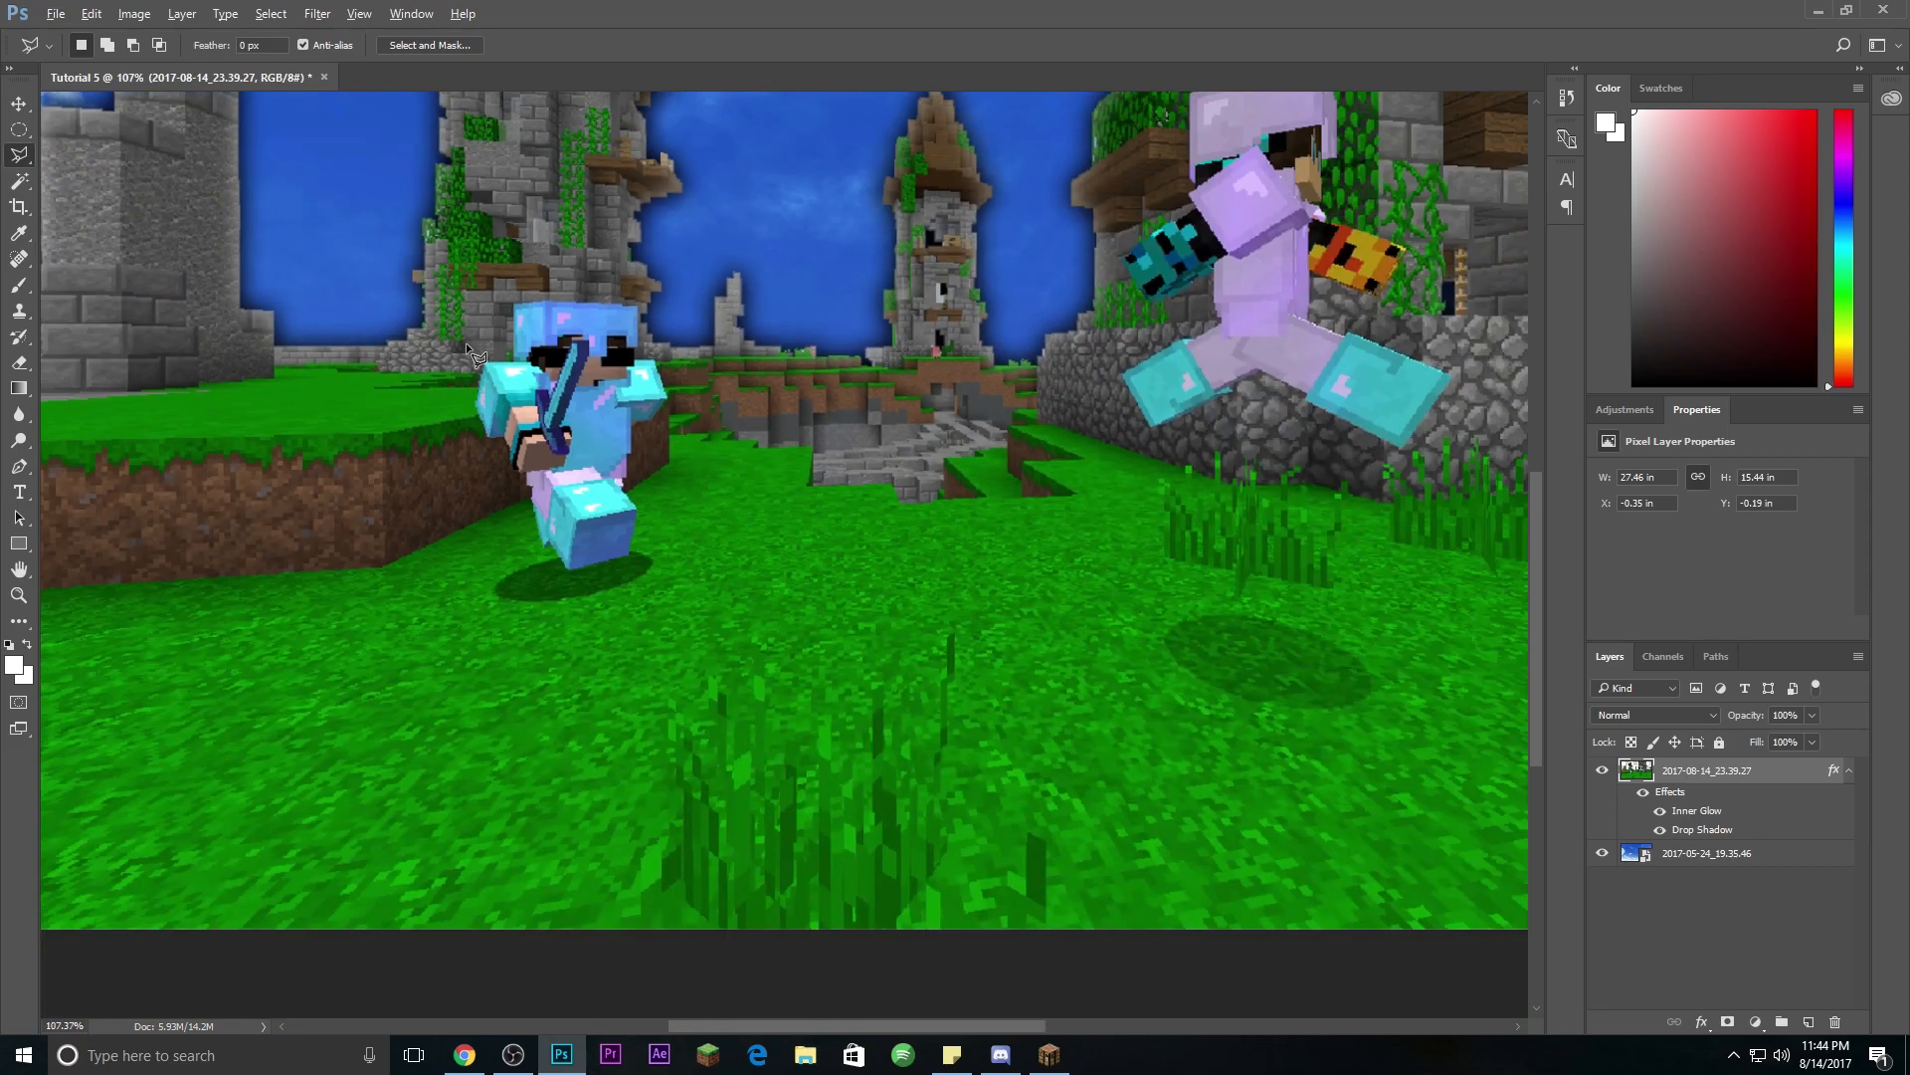
{"action": "scroll", "coordinate": [454, 342], "scroll_direction": "up", "scroll_amount": 2}
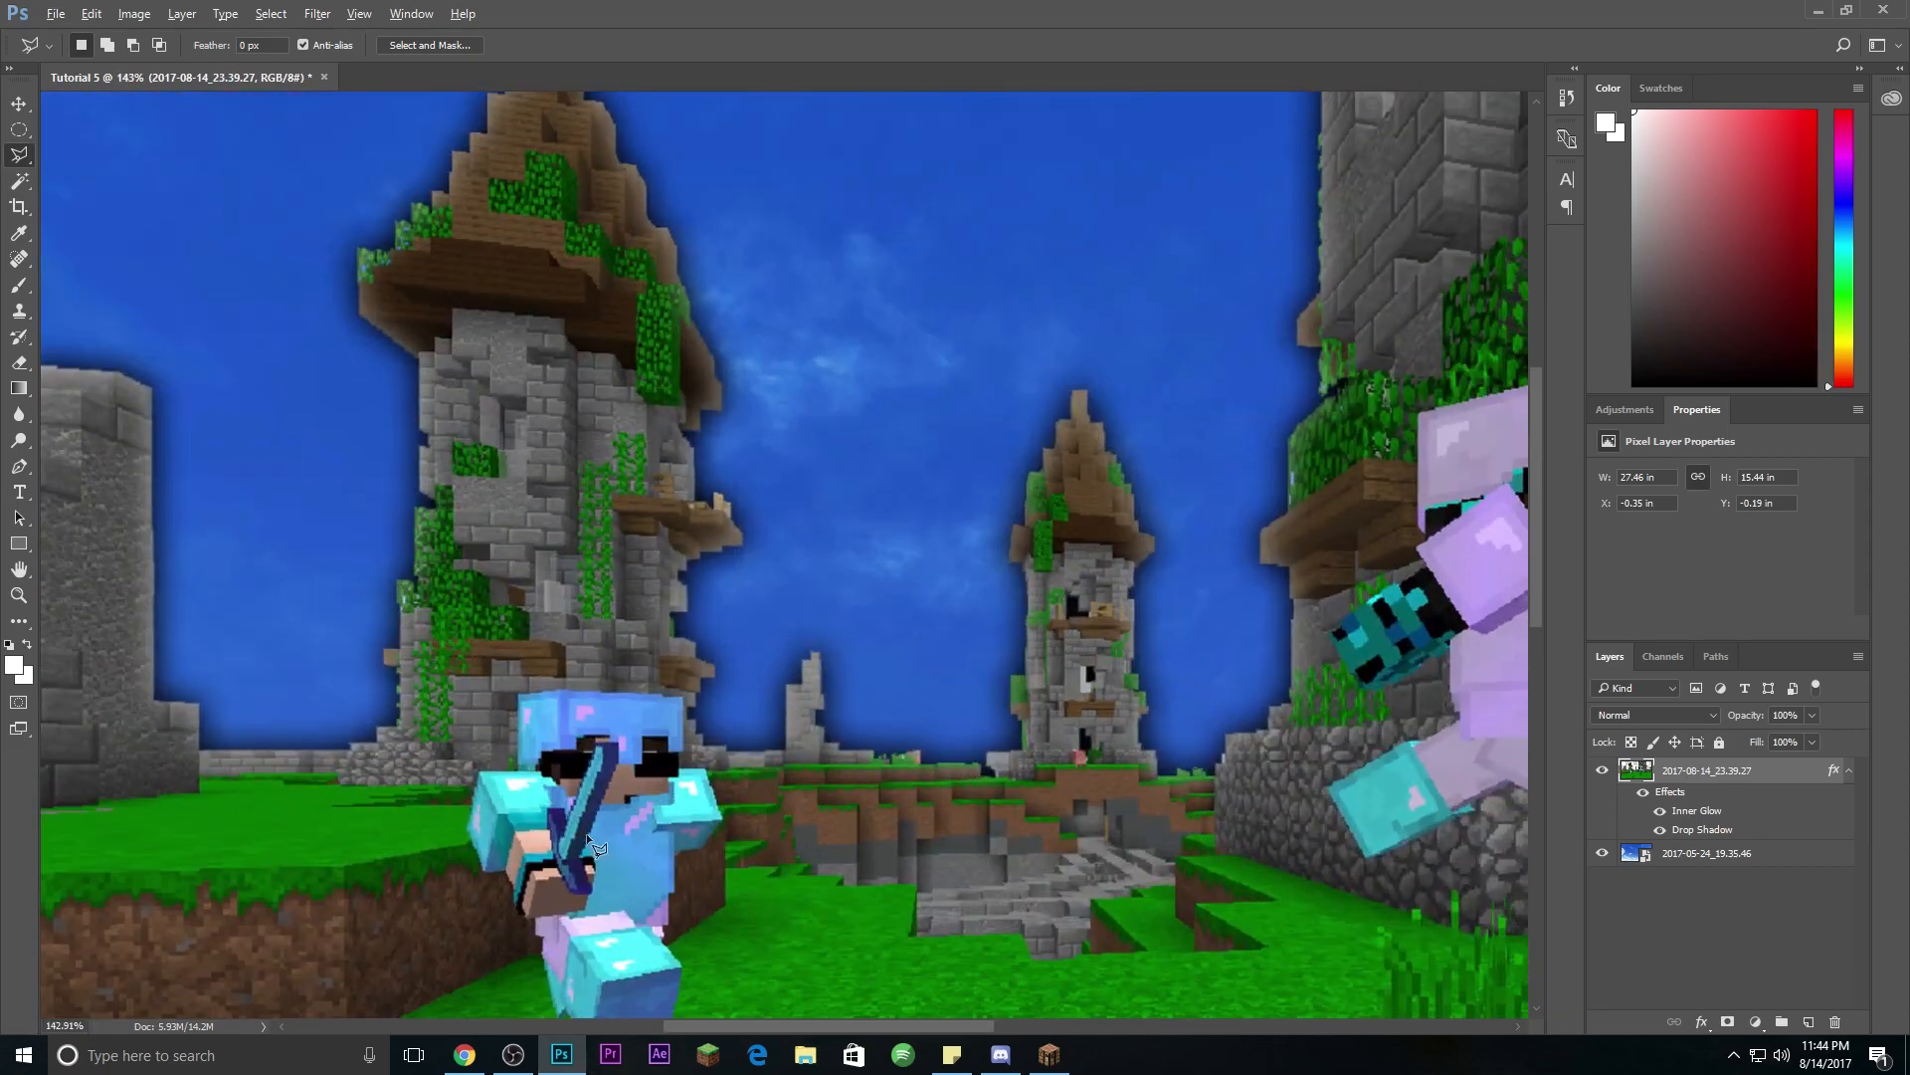
{"action": "scroll", "coordinate": [626, 772], "scroll_direction": "down", "scroll_amount": 6}
{"action": "scroll", "coordinate": [353, 609], "scroll_direction": "up", "scroll_amount": 8}
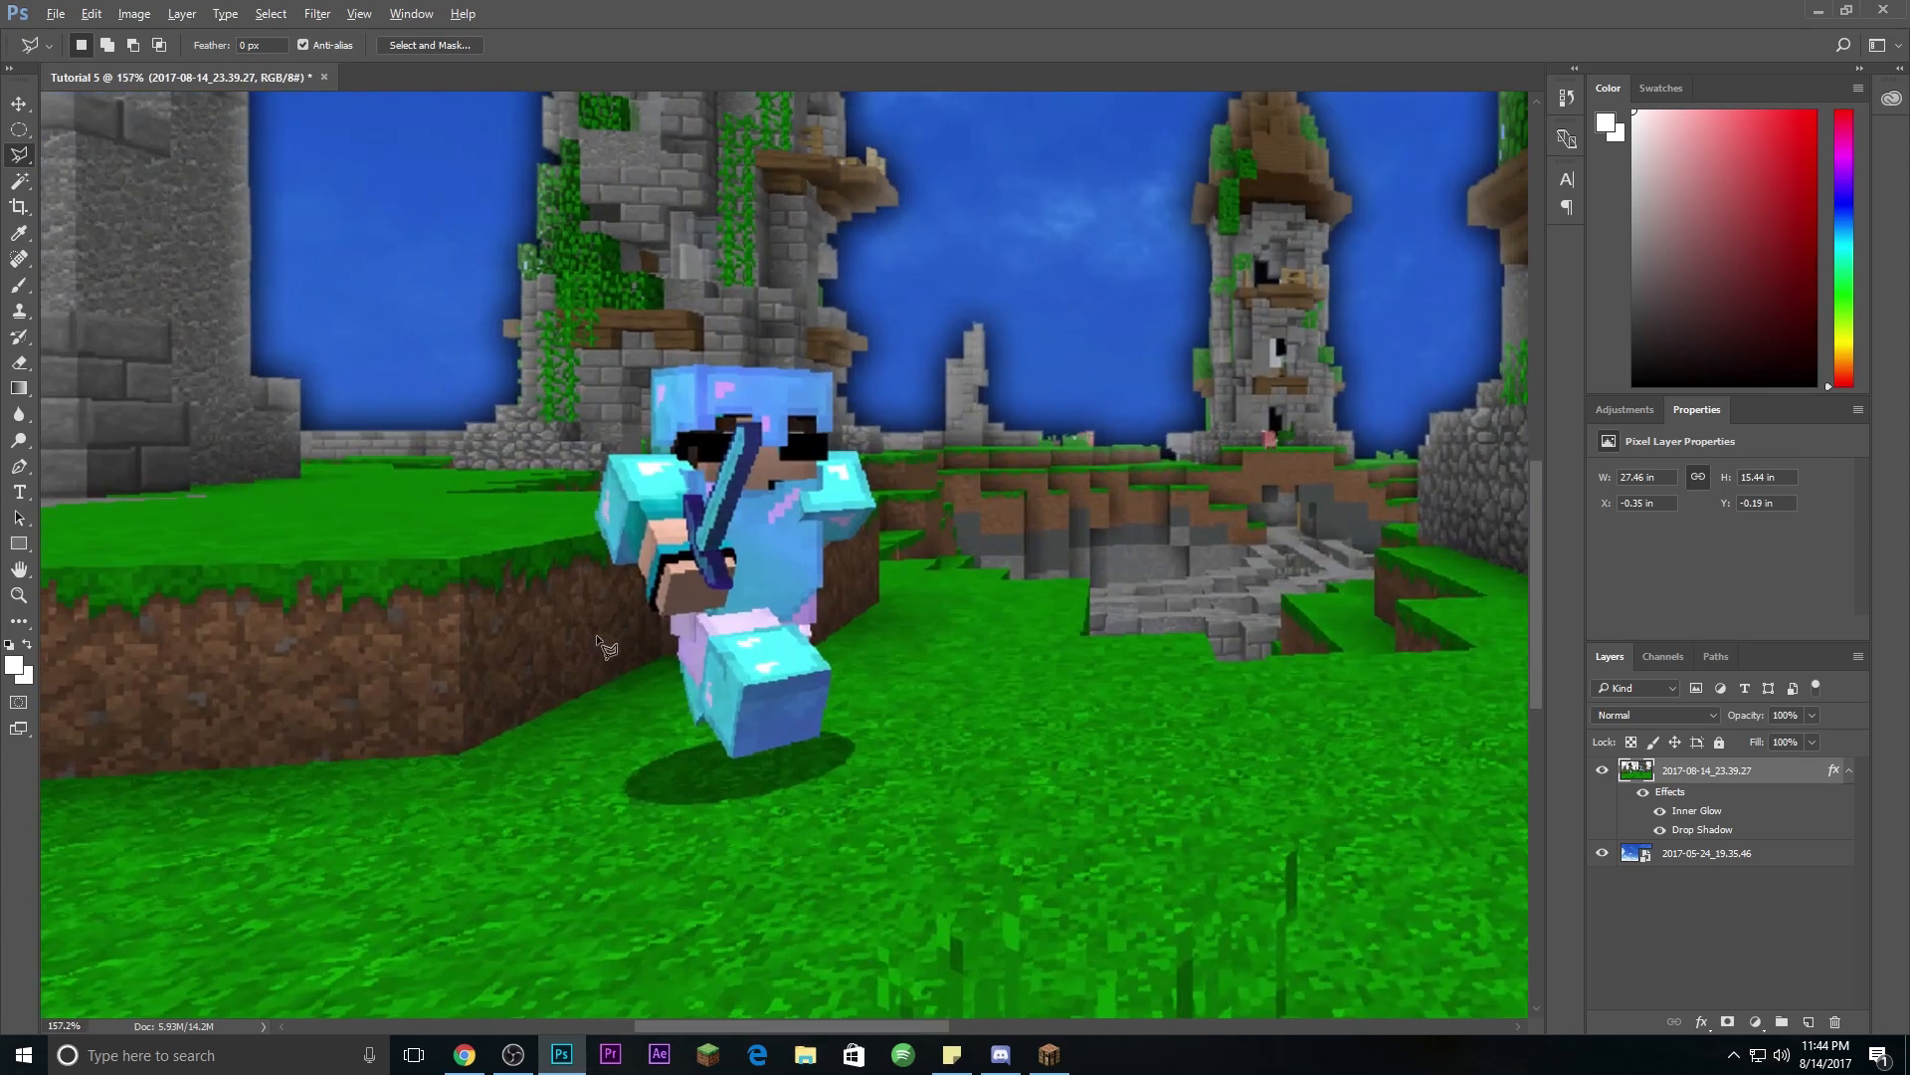
{"action": "scroll", "coordinate": [796, 835], "scroll_direction": "down", "scroll_amount": 1}
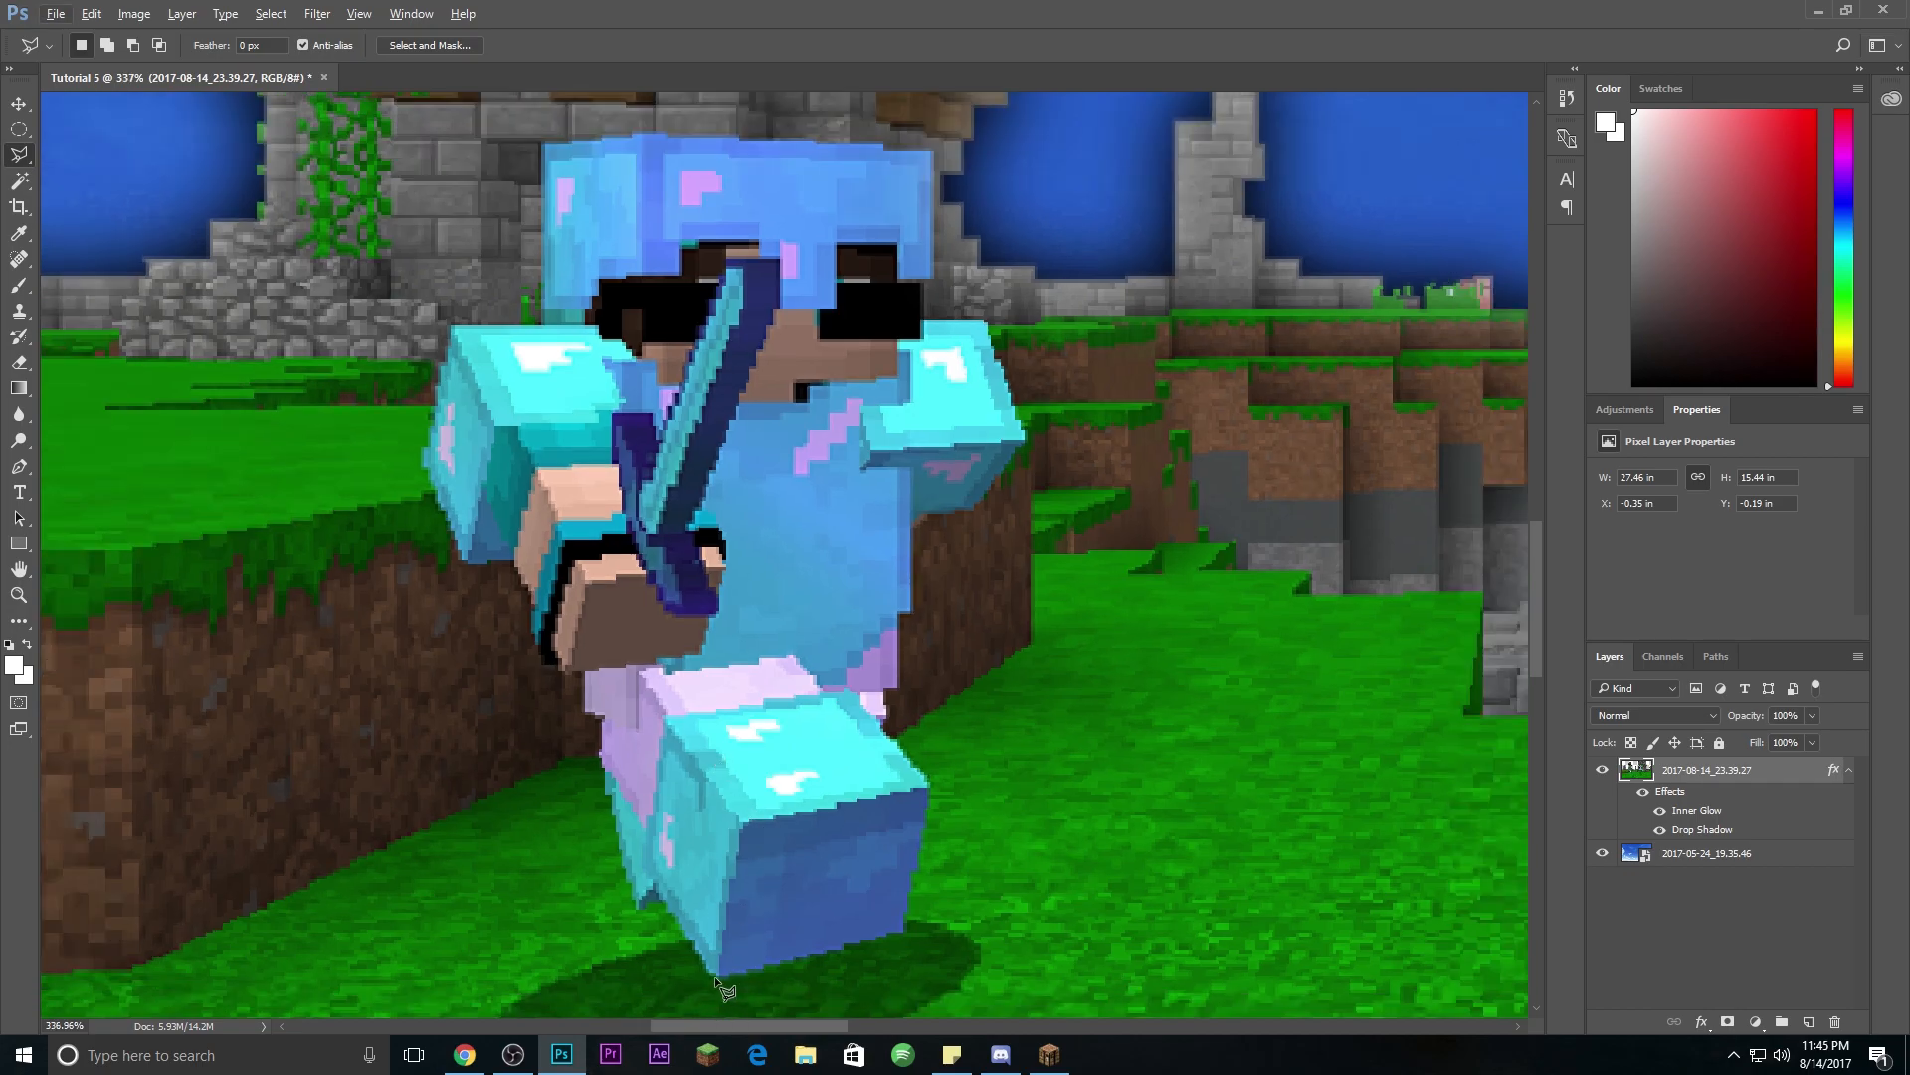
{"action": "left_click", "coordinate": [717, 976]}
{"action": "left_click", "coordinate": [902, 931]}
{"action": "left_click", "coordinate": [928, 784]}
{"action": "left_click", "coordinate": [882, 729]}
{"action": "left_click", "coordinate": [886, 715]}
{"action": "left_click", "coordinate": [884, 688]}
{"action": "left_click", "coordinate": [899, 686]}
{"action": "left_click", "coordinate": [898, 614]}
{"action": "left_click", "coordinate": [912, 613]}
{"action": "left_click", "coordinate": [913, 528]}
{"action": "left_click", "coordinate": [972, 511]}
{"action": "left_click", "coordinate": [1025, 438]}
{"action": "left_click", "coordinate": [989, 320]}
{"action": "left_click", "coordinate": [924, 319]}
{"action": "left_click", "coordinate": [926, 284]}
{"action": "left_click", "coordinate": [933, 150]}
{"action": "left_click", "coordinate": [881, 143]}
{"action": "left_click", "coordinate": [628, 133]}
{"action": "left_click", "coordinate": [543, 141]}
{"action": "left_click", "coordinate": [543, 323]}
{"action": "left_click", "coordinate": [451, 324]}
{"action": "left_click", "coordinate": [423, 458]}
{"action": "left_click", "coordinate": [464, 560]}
{"action": "left_click", "coordinate": [514, 561]}
{"action": "left_click", "coordinate": [534, 603]}
{"action": "left_click", "coordinate": [537, 649]}
{"action": "left_click", "coordinate": [559, 666]}
{"action": "left_click", "coordinate": [585, 669]}
{"action": "left_click", "coordinate": [587, 704]}
{"action": "left_click", "coordinate": [603, 761]}
{"action": "left_click", "coordinate": [608, 794]}
{"action": "left_click", "coordinate": [637, 907]}
{"action": "left_click", "coordinate": [661, 904]}
{"action": "left_click", "coordinate": [717, 976]}
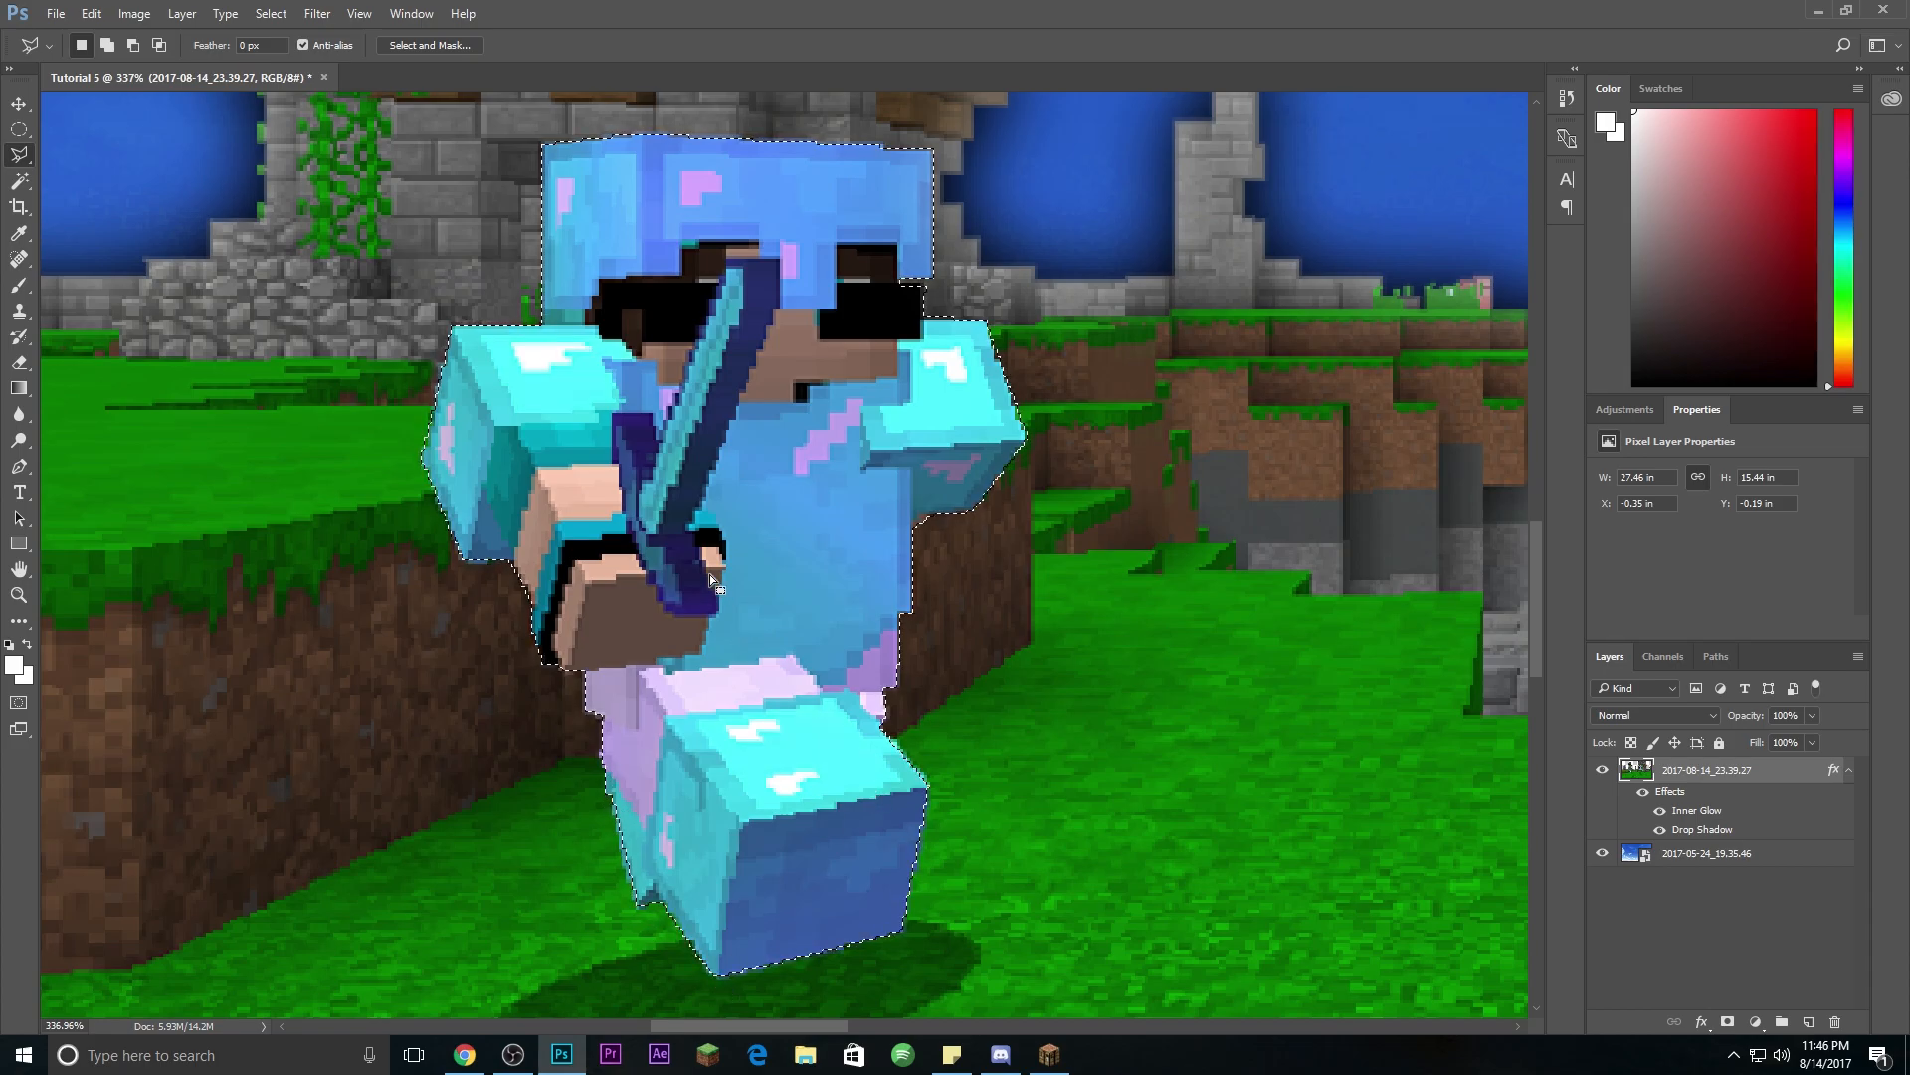
Step: Copy the selected left NPC onto its own layer and check the cutout by toggling the screenshot layer's visibility
{"action": "scroll", "coordinate": [714, 577], "scroll_direction": "down", "scroll_amount": 8}
{"action": "scroll", "coordinate": [515, 512], "scroll_direction": "up", "scroll_amount": 4}
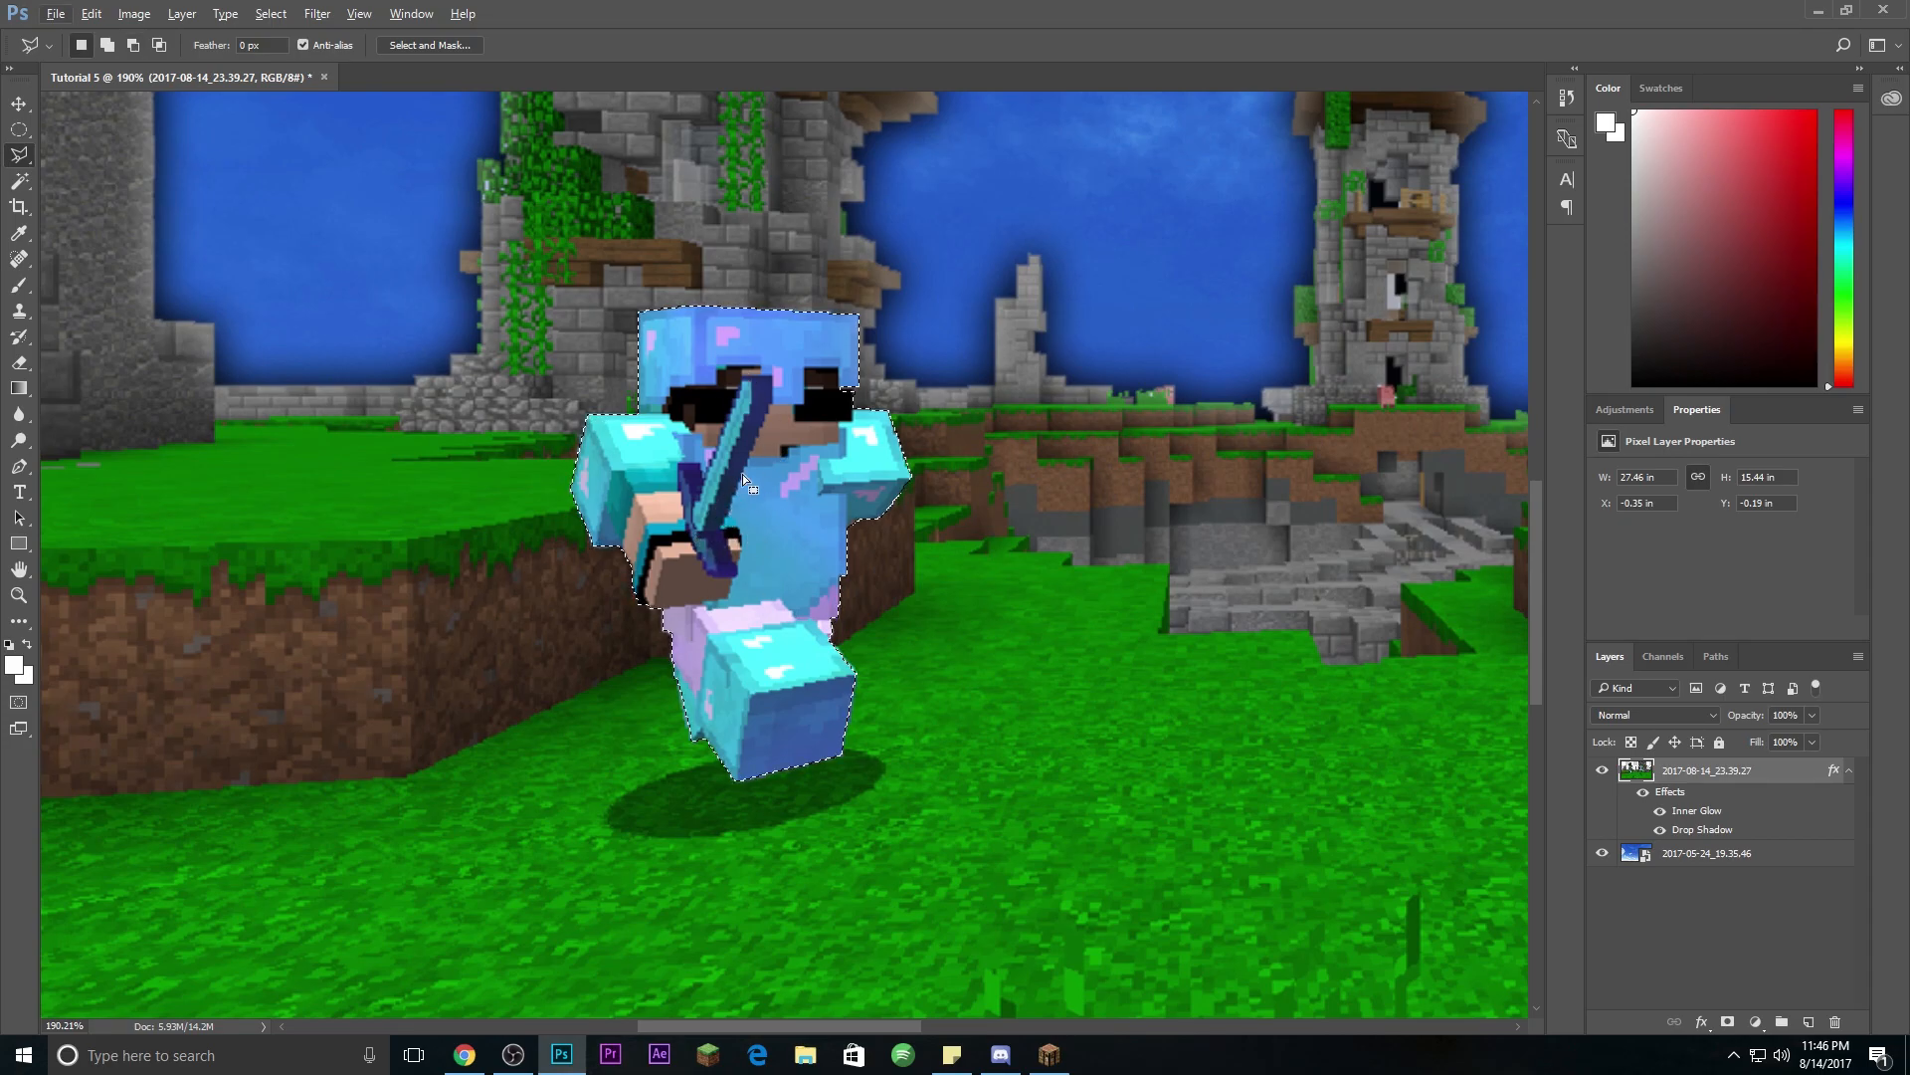
{"action": "key", "text": "ctrl+j"}
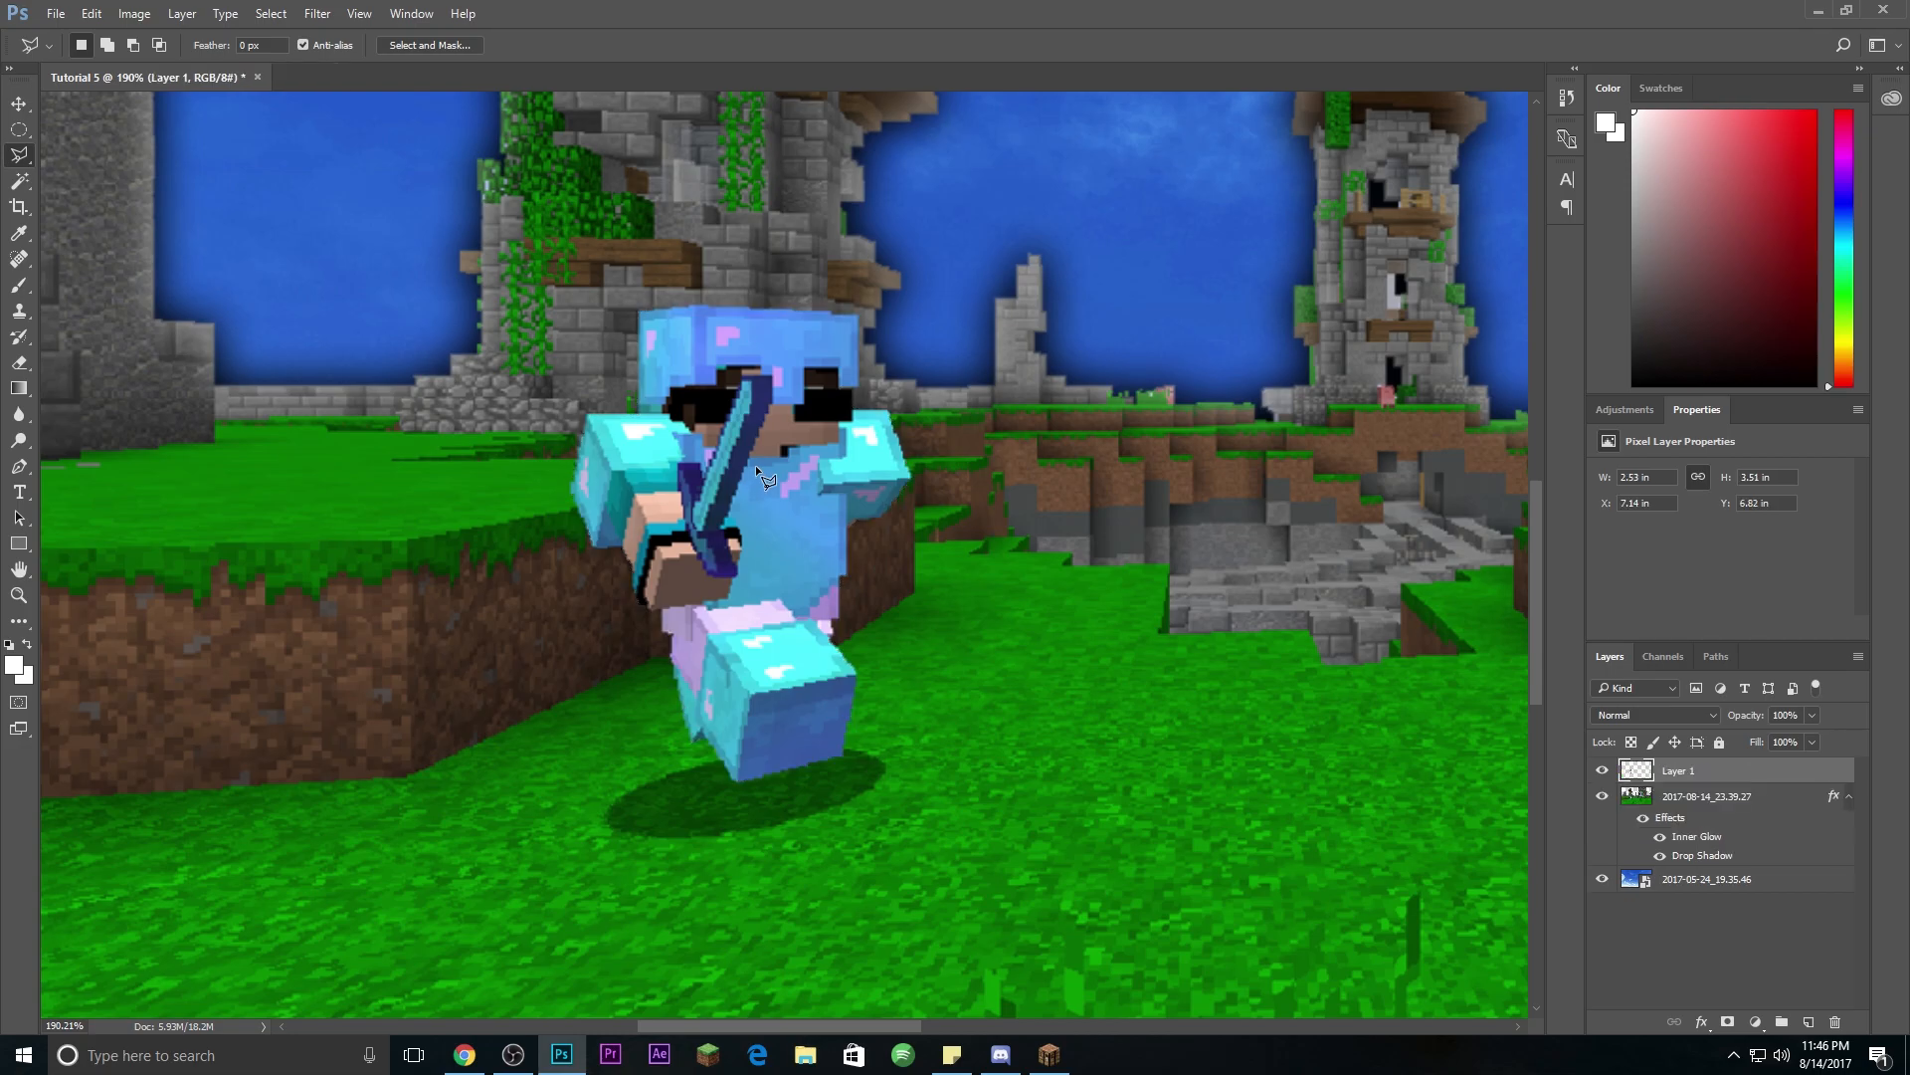
{"action": "left_click", "coordinate": [1602, 798]}
{"action": "left_click", "coordinate": [1602, 797]}
{"action": "left_click", "coordinate": [1602, 797]}
{"action": "left_click", "coordinate": [1602, 797]}
Step: Select the jumping purple-armored NPC on the right by tracing its outline with the Polygonal Lasso Tool
{"action": "scroll", "coordinate": [1044, 612], "scroll_direction": "down", "scroll_amount": 5}
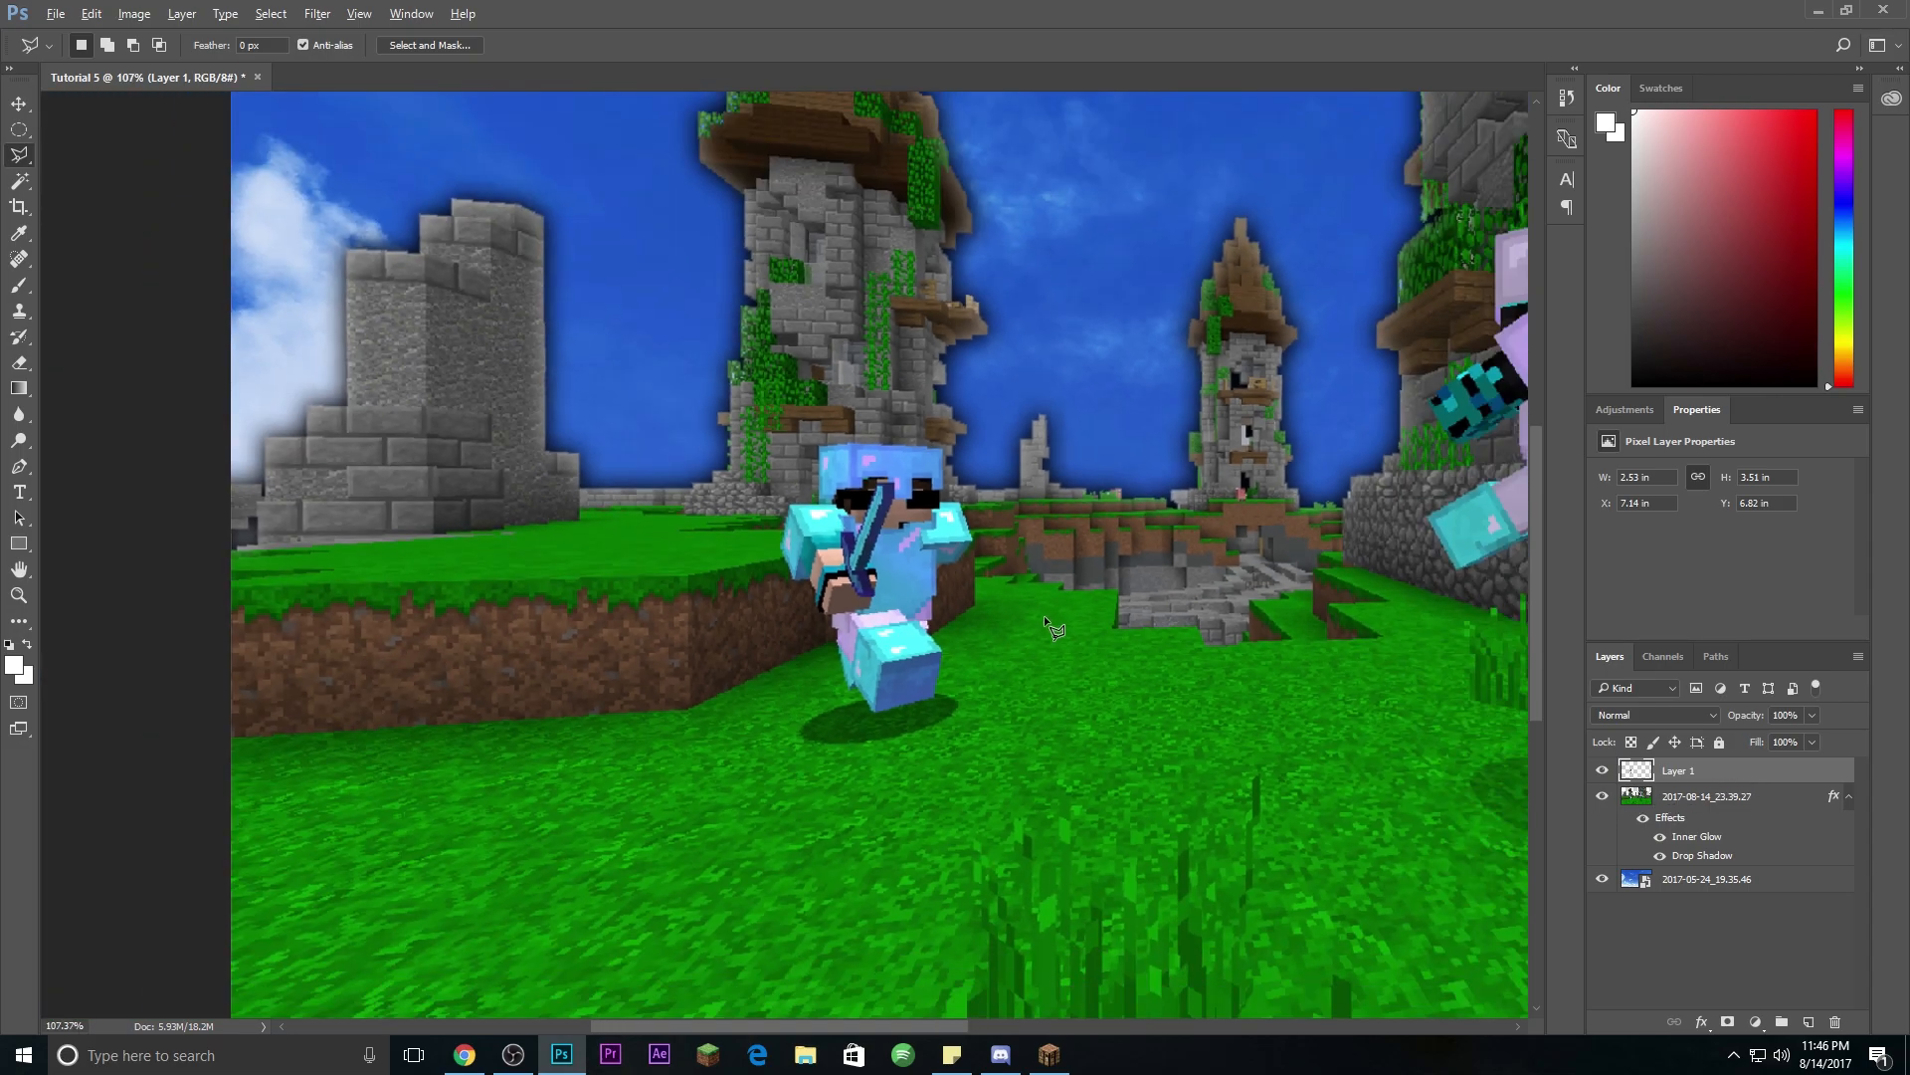
{"action": "scroll", "coordinate": [1017, 557], "scroll_direction": "up", "scroll_amount": 4}
{"action": "scroll", "coordinate": [1176, 434], "scroll_direction": "up", "scroll_amount": 2}
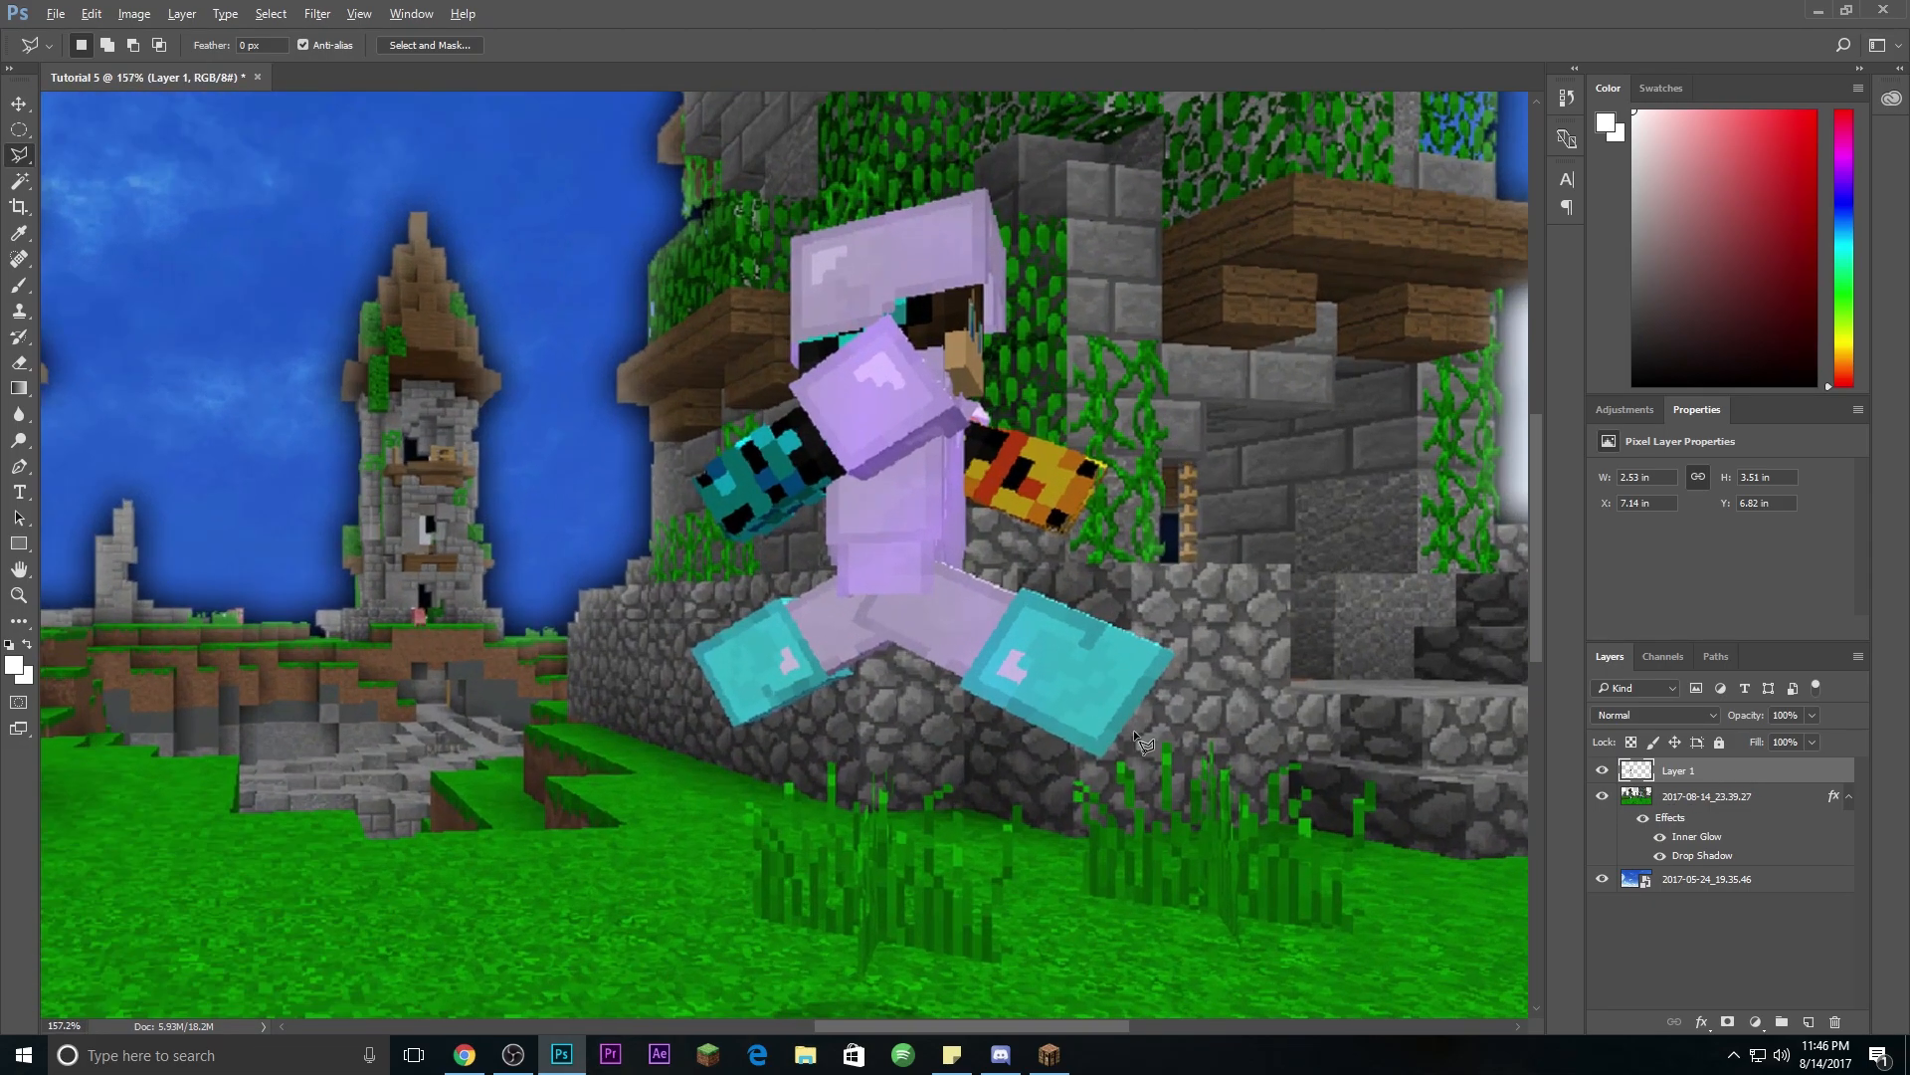
{"action": "scroll", "coordinate": [812, 149], "scroll_direction": "up", "scroll_amount": 2}
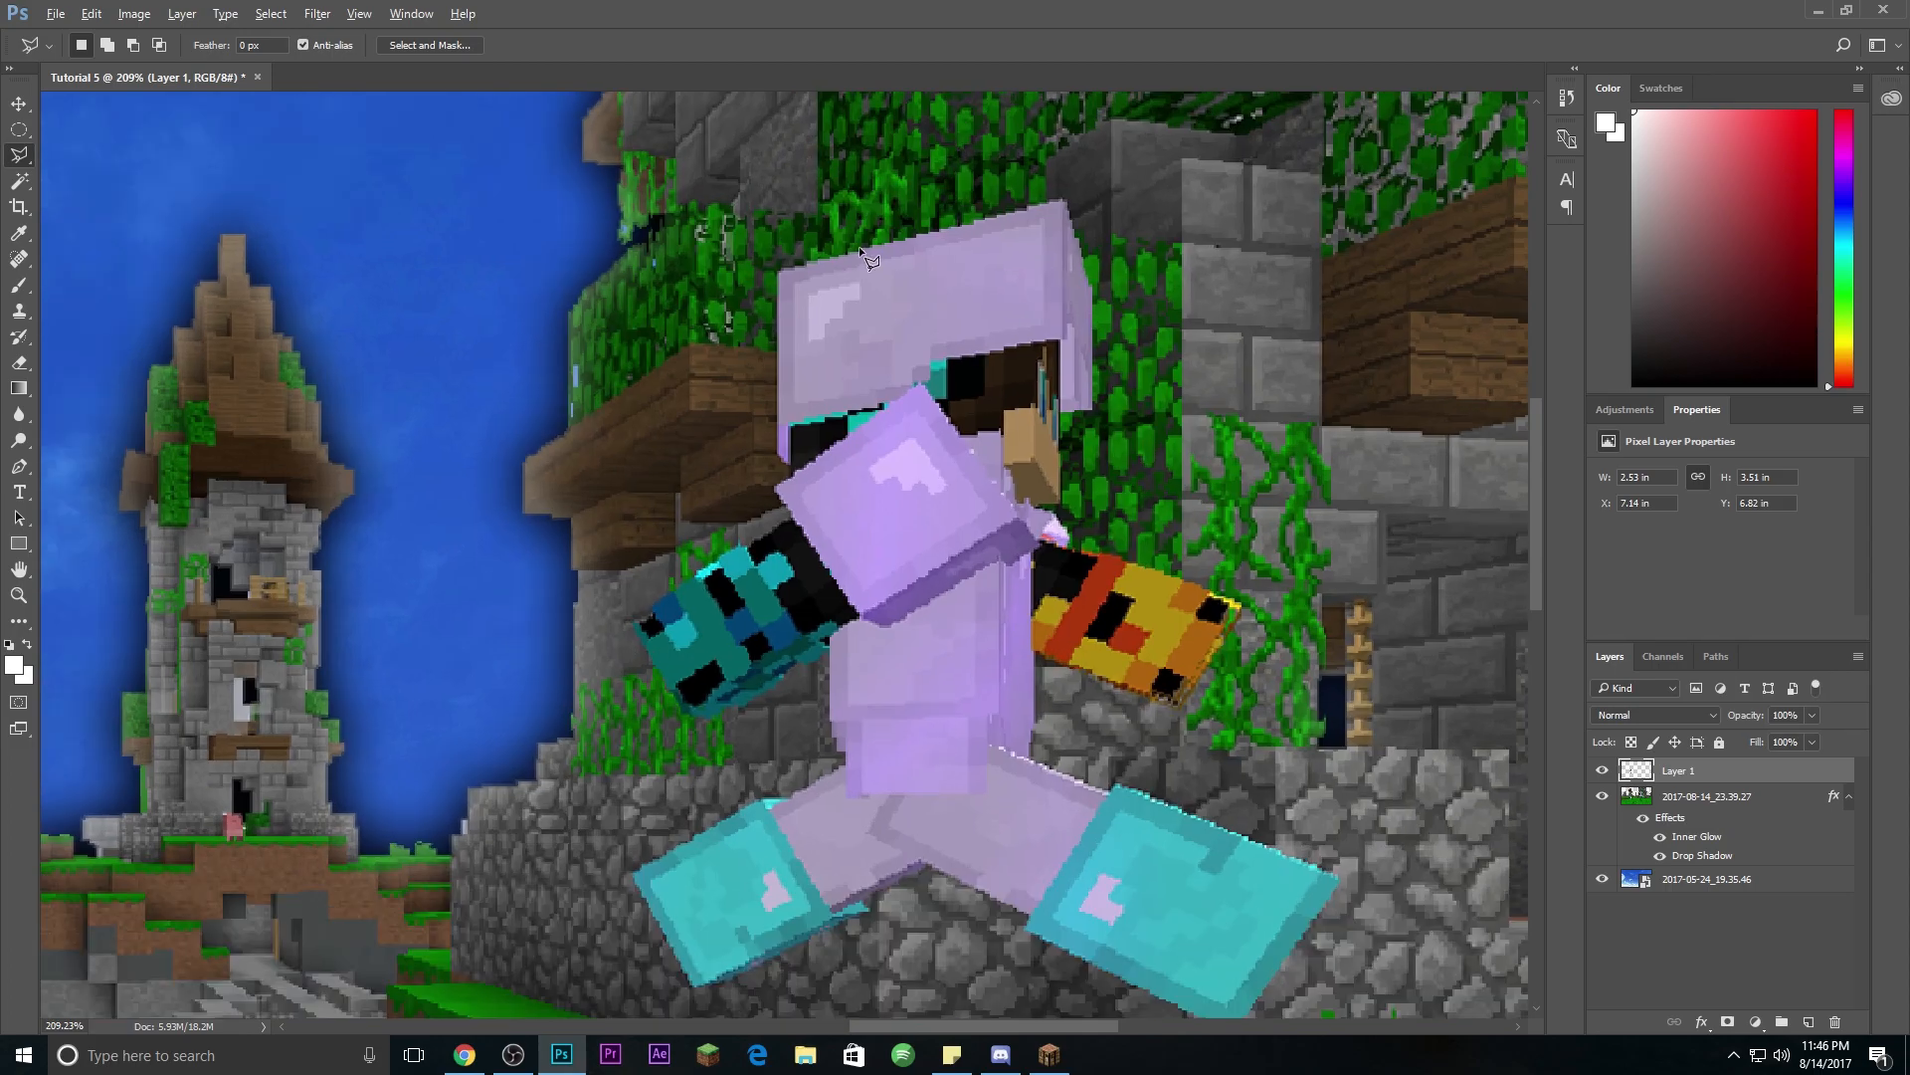
{"action": "scroll", "coordinate": [1301, 983], "scroll_direction": "down", "scroll_amount": 1}
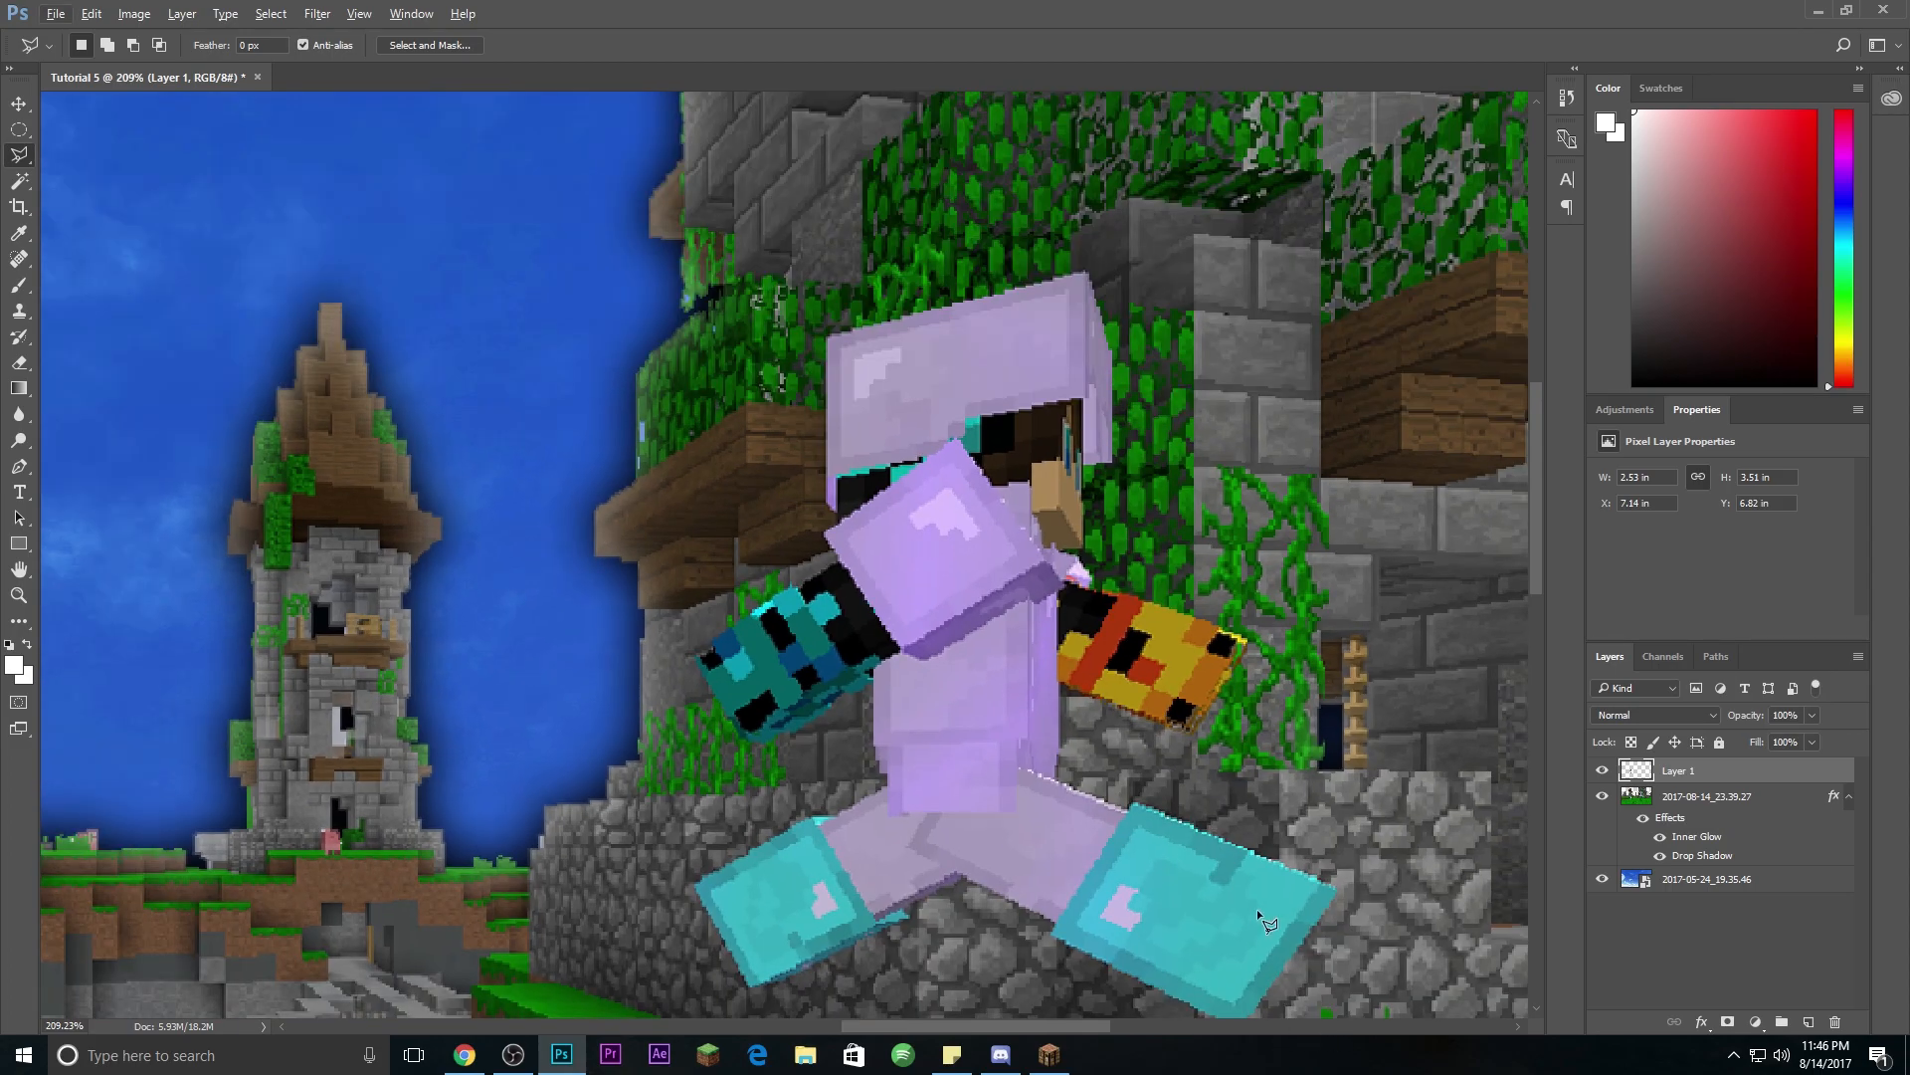
{"action": "scroll", "coordinate": [1249, 832], "scroll_direction": "down", "scroll_amount": 1}
{"action": "scroll", "coordinate": [1229, 889], "scroll_direction": "up", "scroll_amount": 3}
{"action": "scroll", "coordinate": [1277, 945], "scroll_direction": "down", "scroll_amount": 2}
{"action": "left_click", "coordinate": [1232, 958]}
{"action": "left_click", "coordinate": [1341, 808]}
{"action": "left_click", "coordinate": [1115, 712]}
{"action": "left_click", "coordinate": [1031, 686]}
{"action": "left_click", "coordinate": [1035, 584]}
{"action": "left_click", "coordinate": [1185, 636]}
{"action": "left_click", "coordinate": [1240, 533]}
{"action": "left_click", "coordinate": [1057, 453]}
{"action": "left_click", "coordinate": [1091, 337]}
{"action": "left_click", "coordinate": [1066, 127]}
{"action": "left_click", "coordinate": [778, 194]}
{"action": "left_click", "coordinate": [777, 383]}
{"action": "left_click", "coordinate": [793, 447]}
{"action": "left_click", "coordinate": [636, 551]}
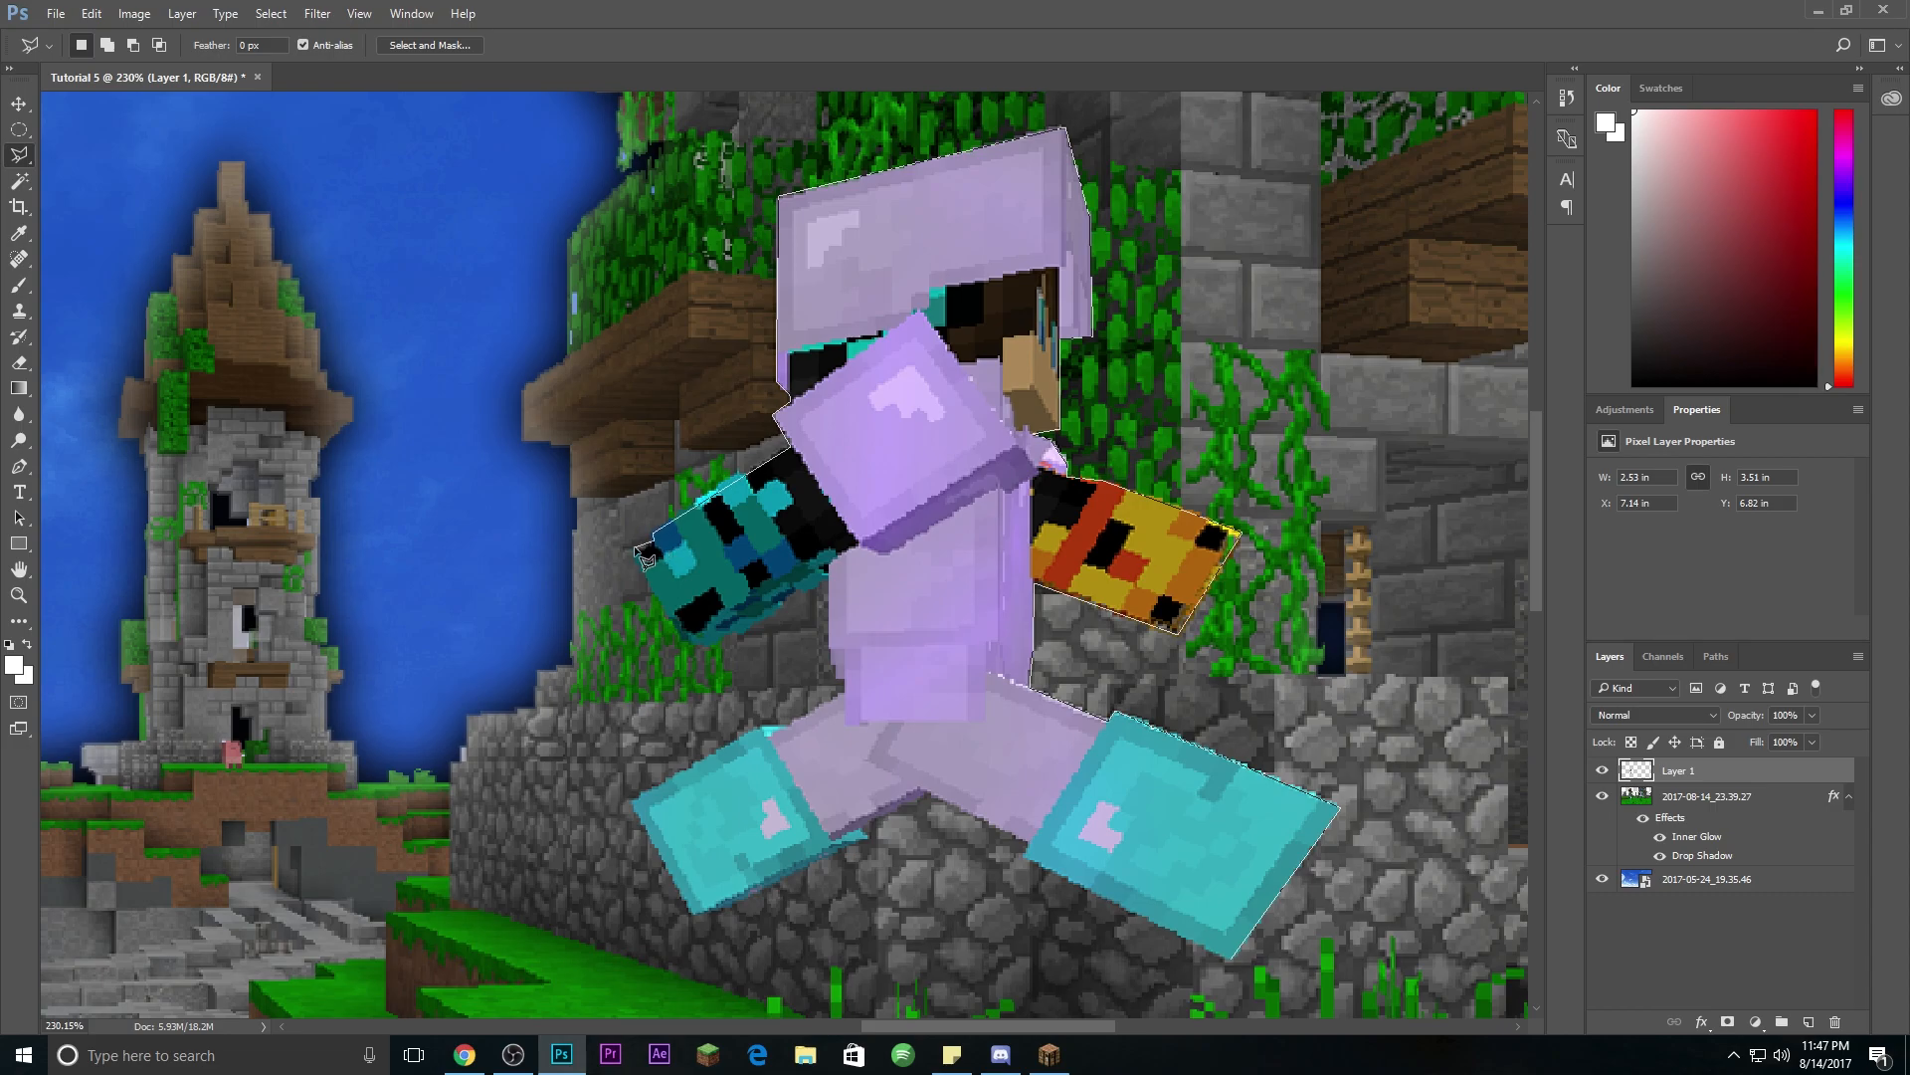
{"action": "left_click", "coordinate": [846, 686]}
{"action": "left_click", "coordinate": [767, 729]}
{"action": "left_click", "coordinate": [1023, 854]}
{"action": "double_click", "coordinate": [1235, 961]}
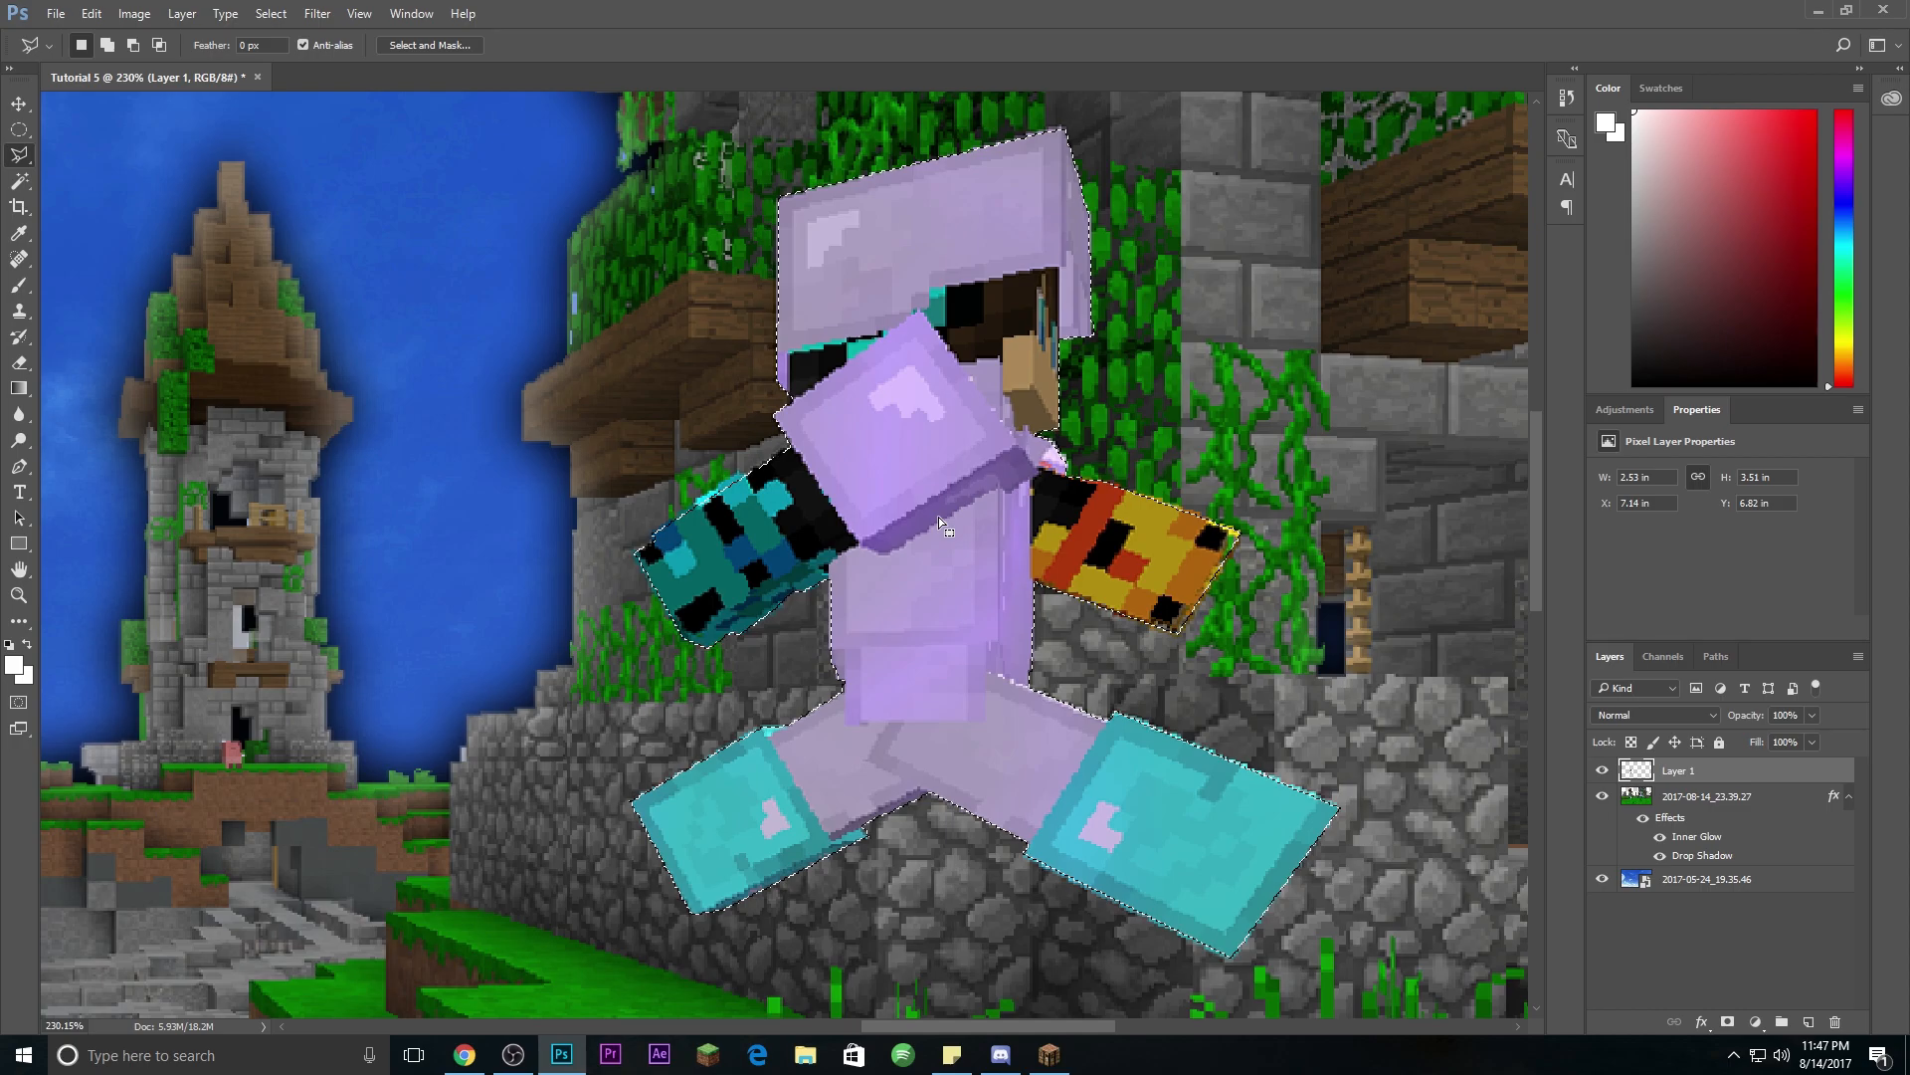
Step: Copy the selected right NPC from the screenshot layer onto its own layer and check the cutout by toggling the screenshot's visibility
{"action": "key", "text": "ctrl+c"}
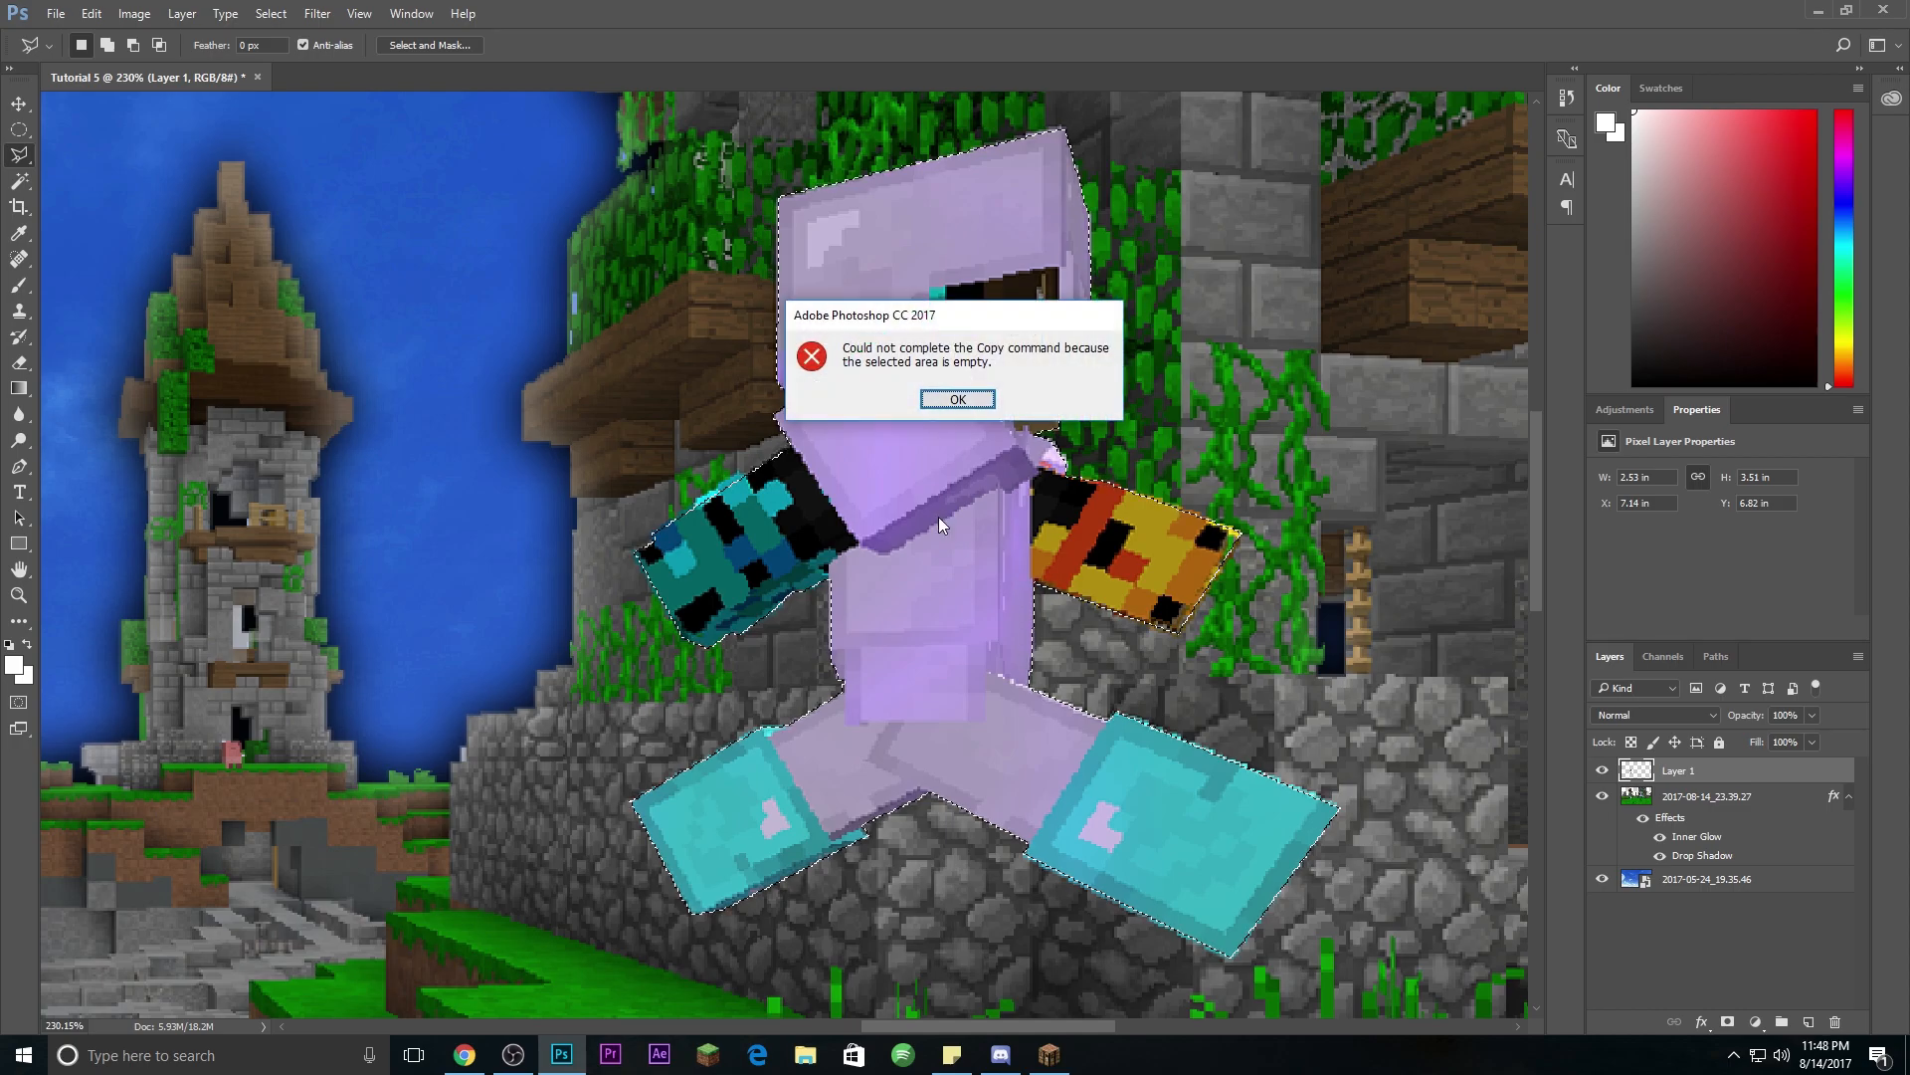
{"action": "left_click", "coordinate": [972, 397]}
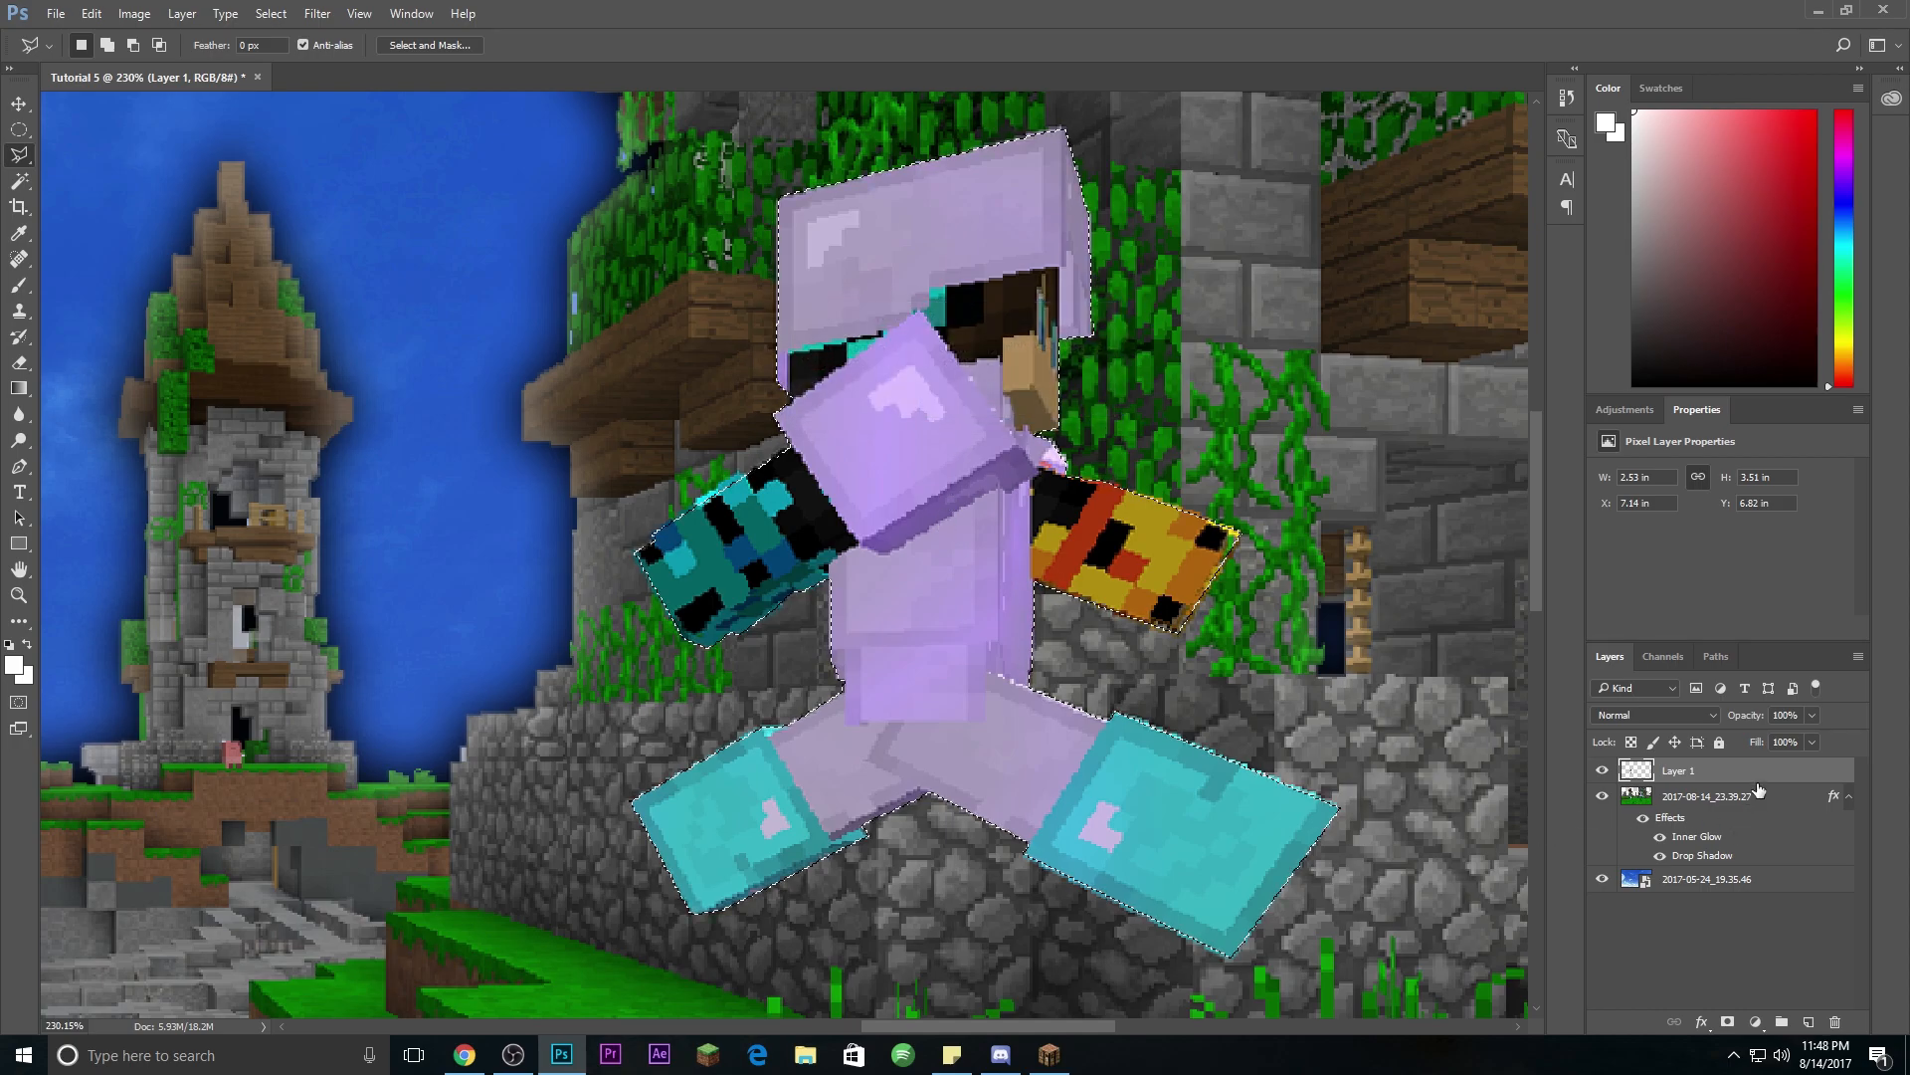
{"action": "left_click", "coordinate": [1757, 797]}
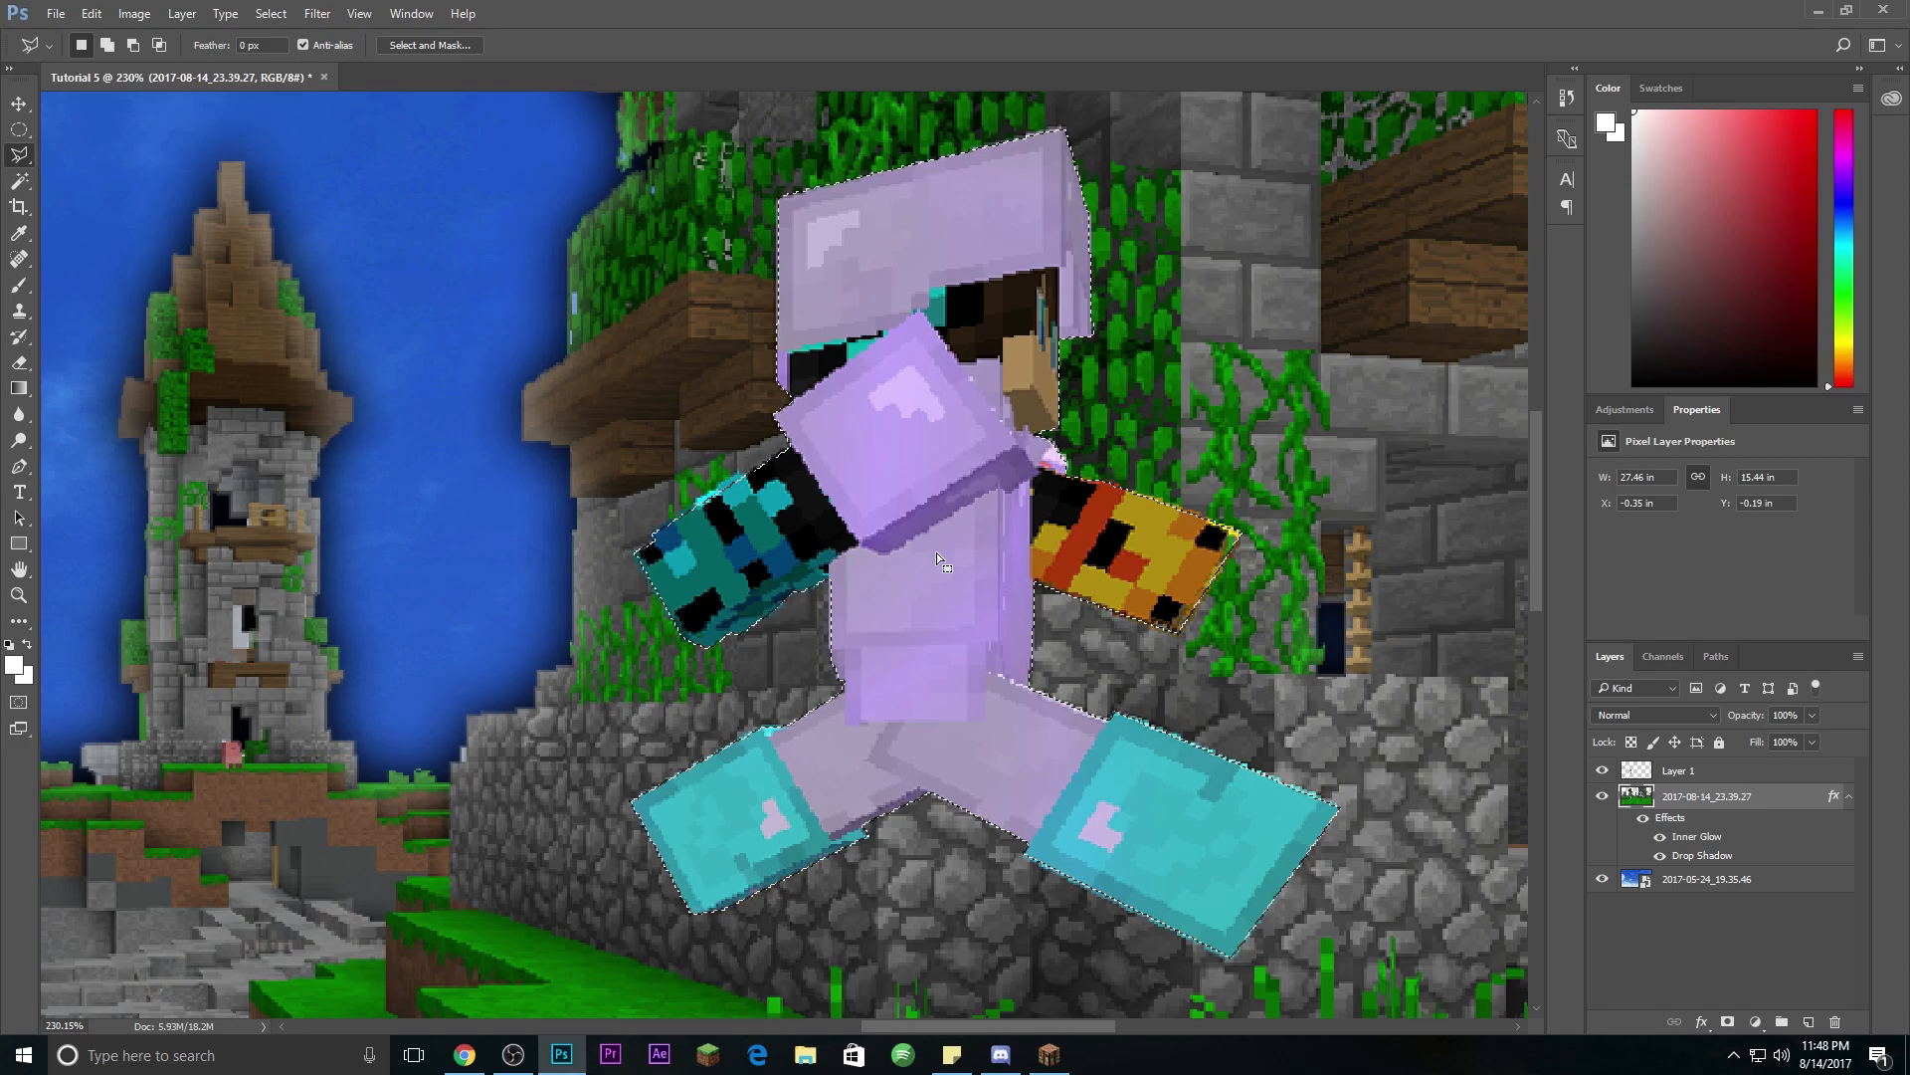
{"action": "key", "text": "ctrl+j"}
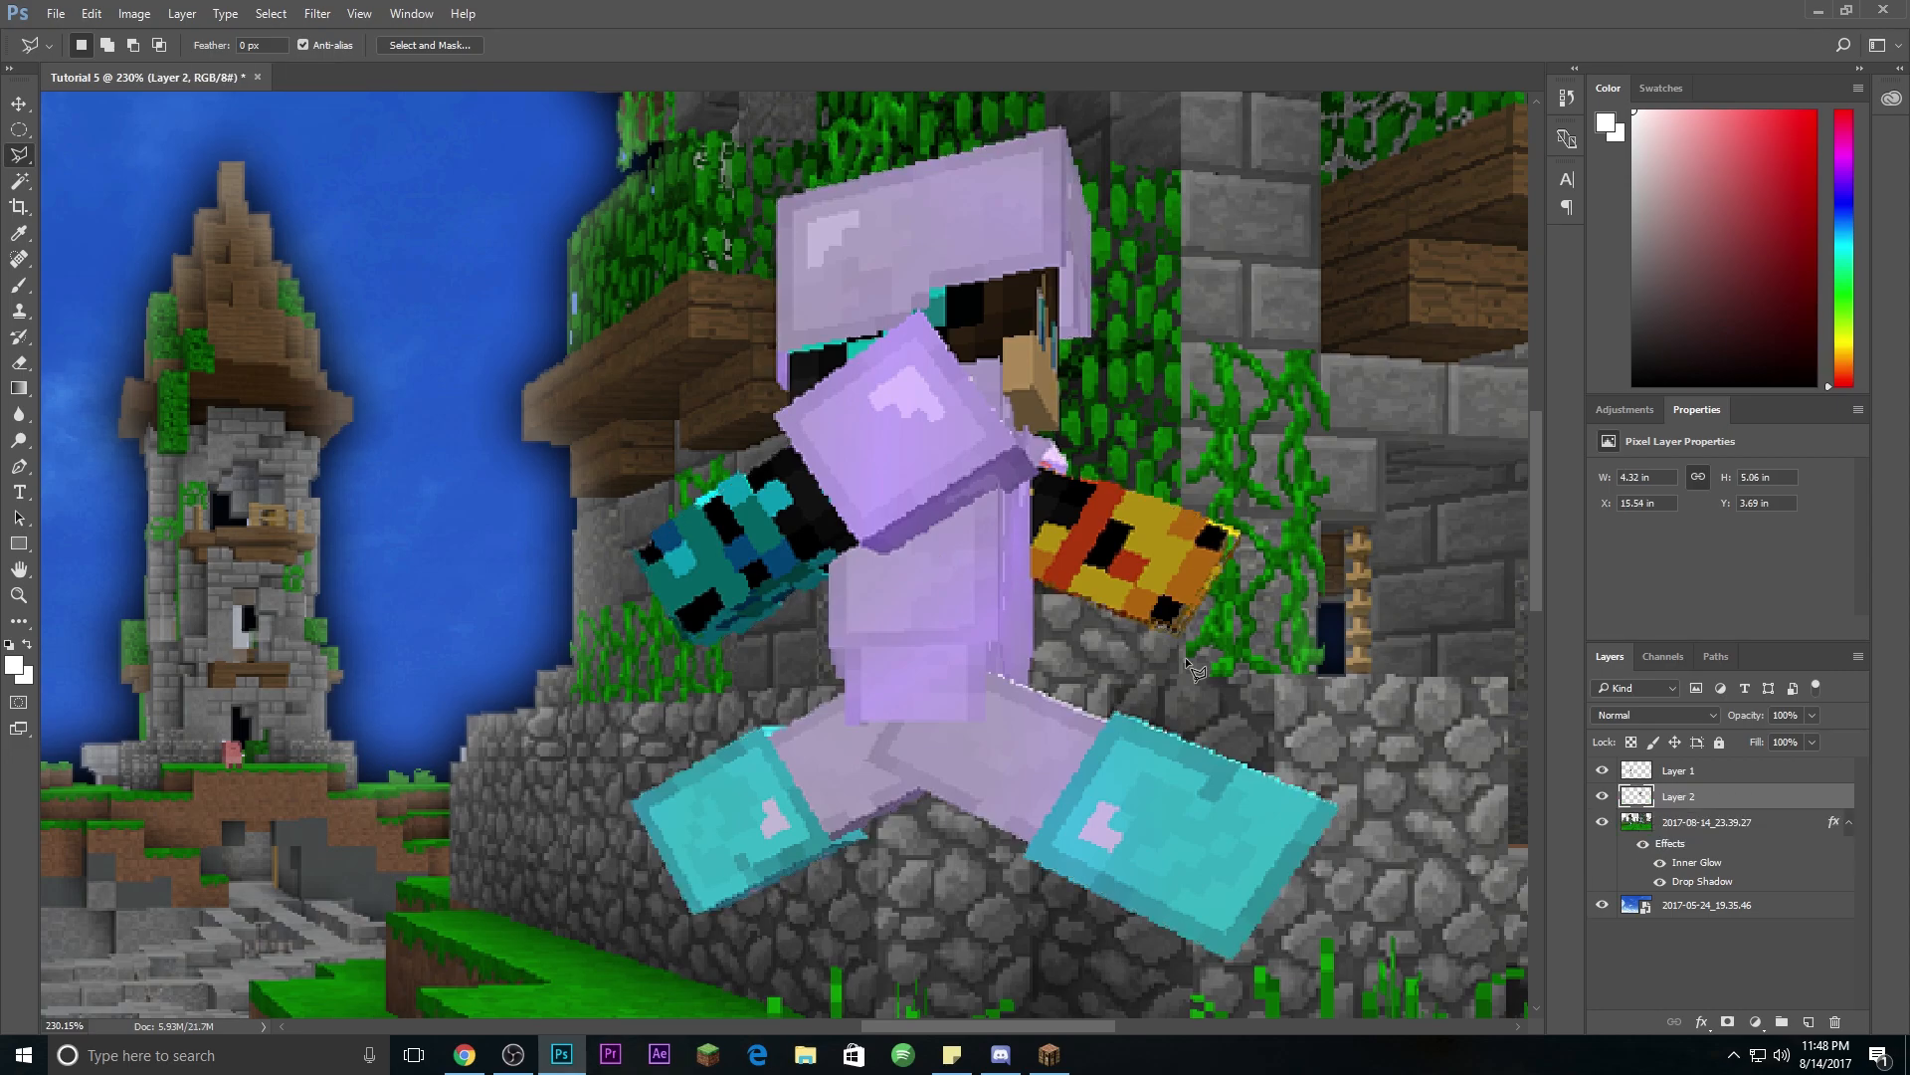
{"action": "left_click", "coordinate": [1600, 820]}
{"action": "scroll", "coordinate": [1018, 583], "scroll_direction": "down", "scroll_amount": 6}
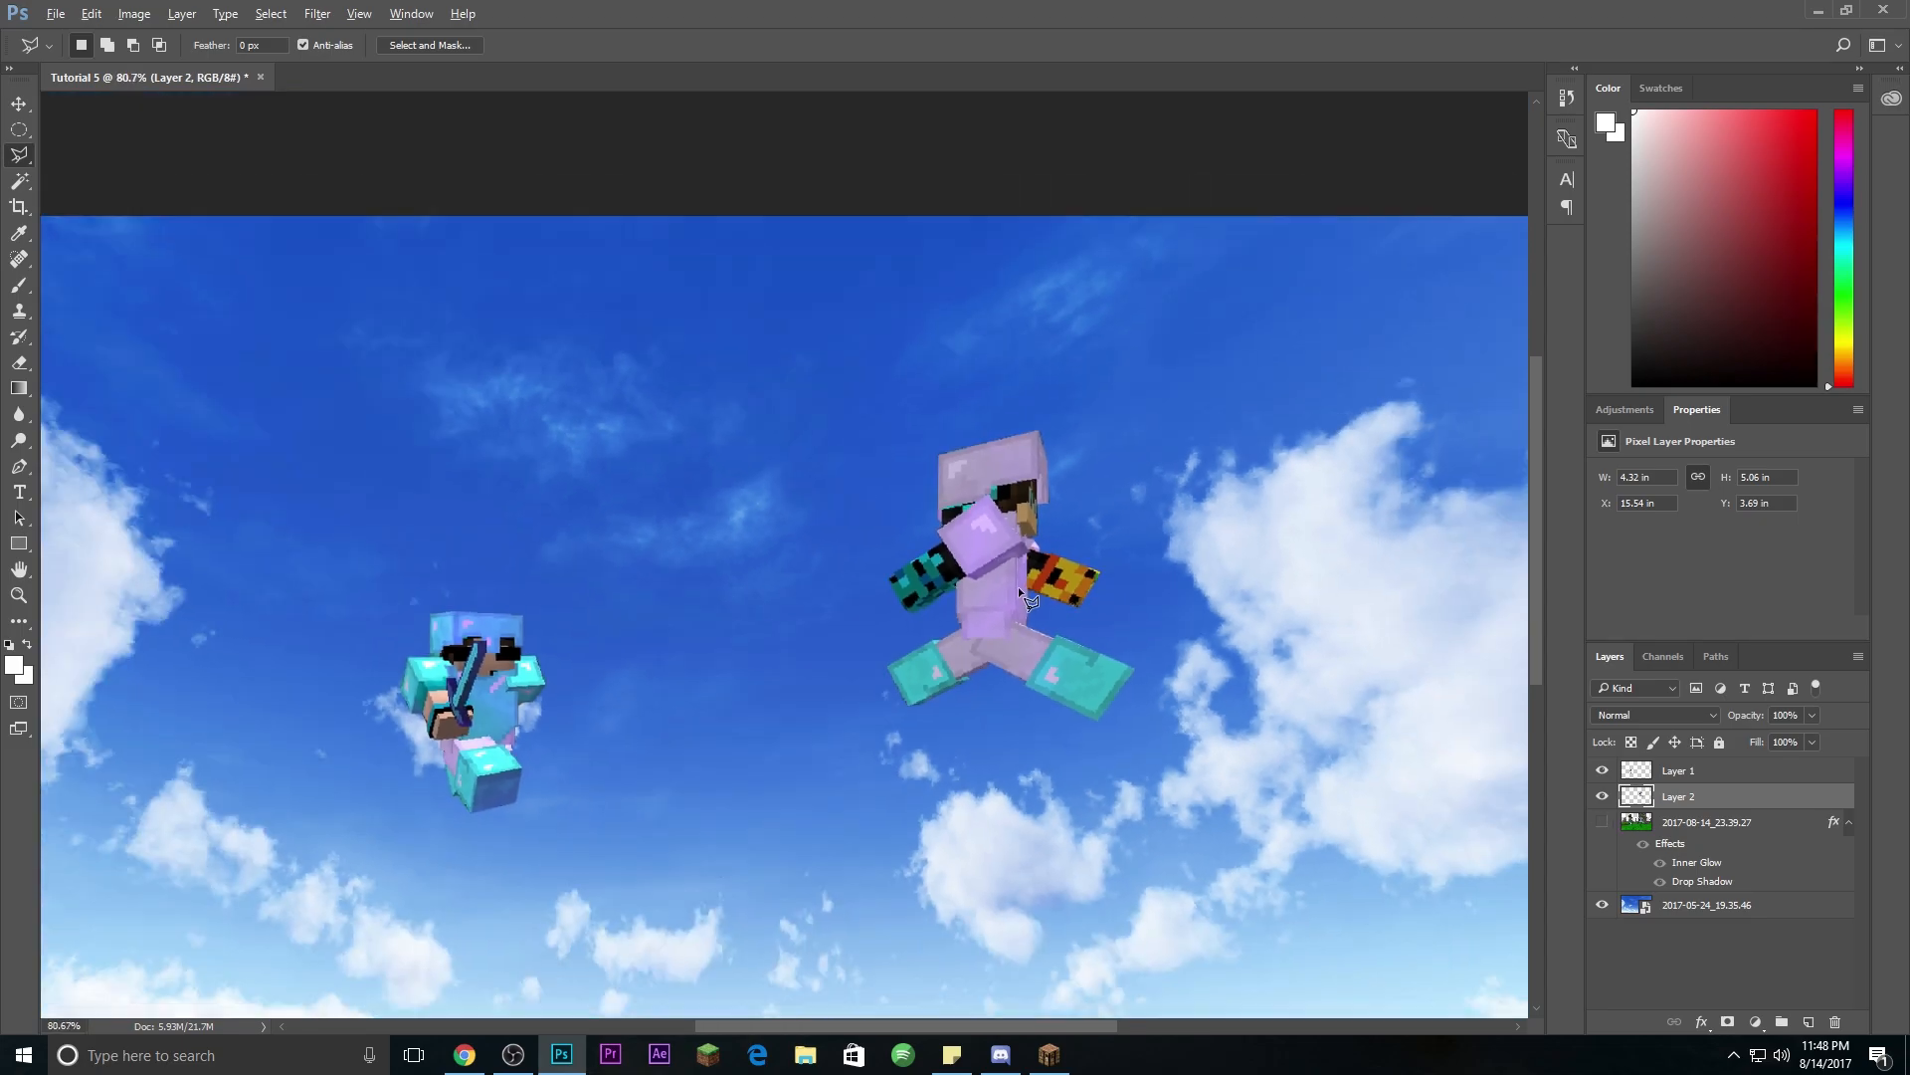
{"action": "scroll", "coordinate": [730, 637], "scroll_direction": "down", "scroll_amount": 1}
{"action": "scroll", "coordinate": [718, 648], "scroll_direction": "up", "scroll_amount": 1}
{"action": "left_click", "coordinate": [1602, 821]}
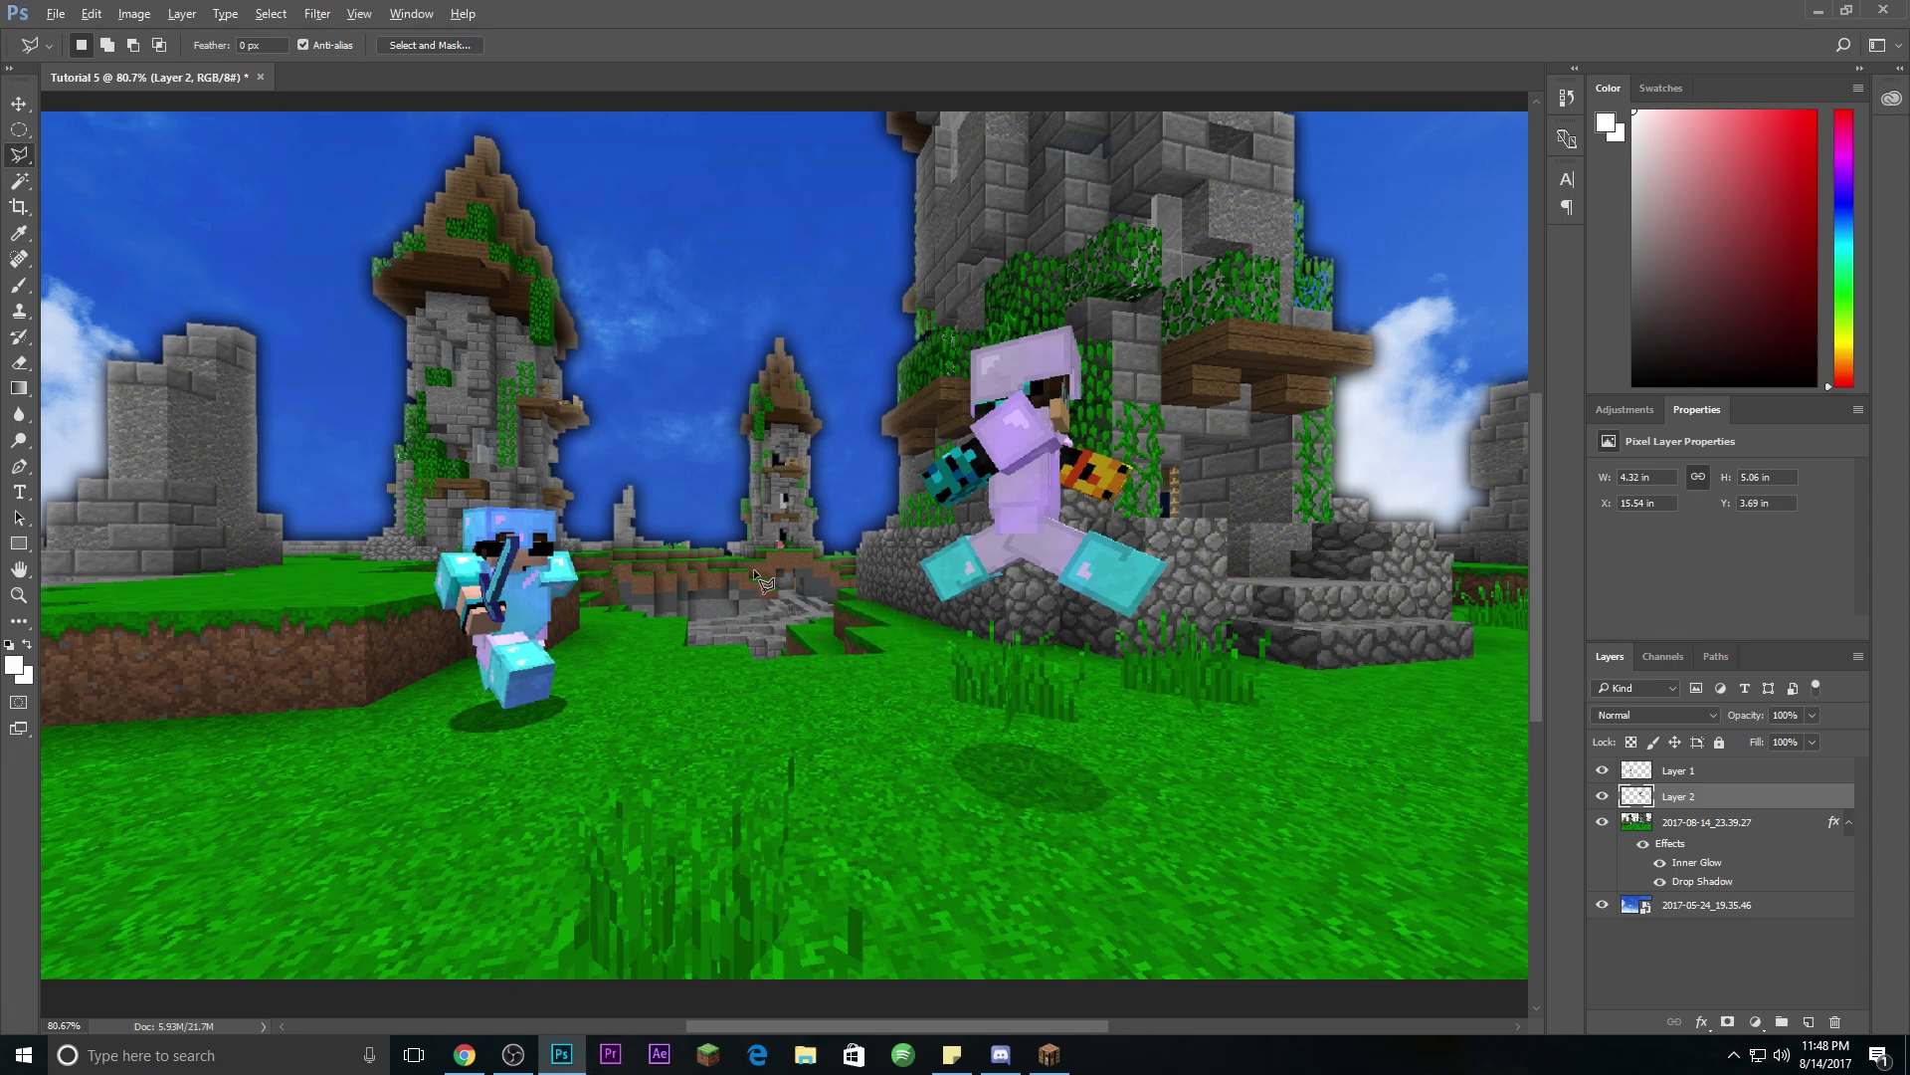
{"action": "scroll", "coordinate": [757, 569], "scroll_direction": "down", "scroll_amount": 1}
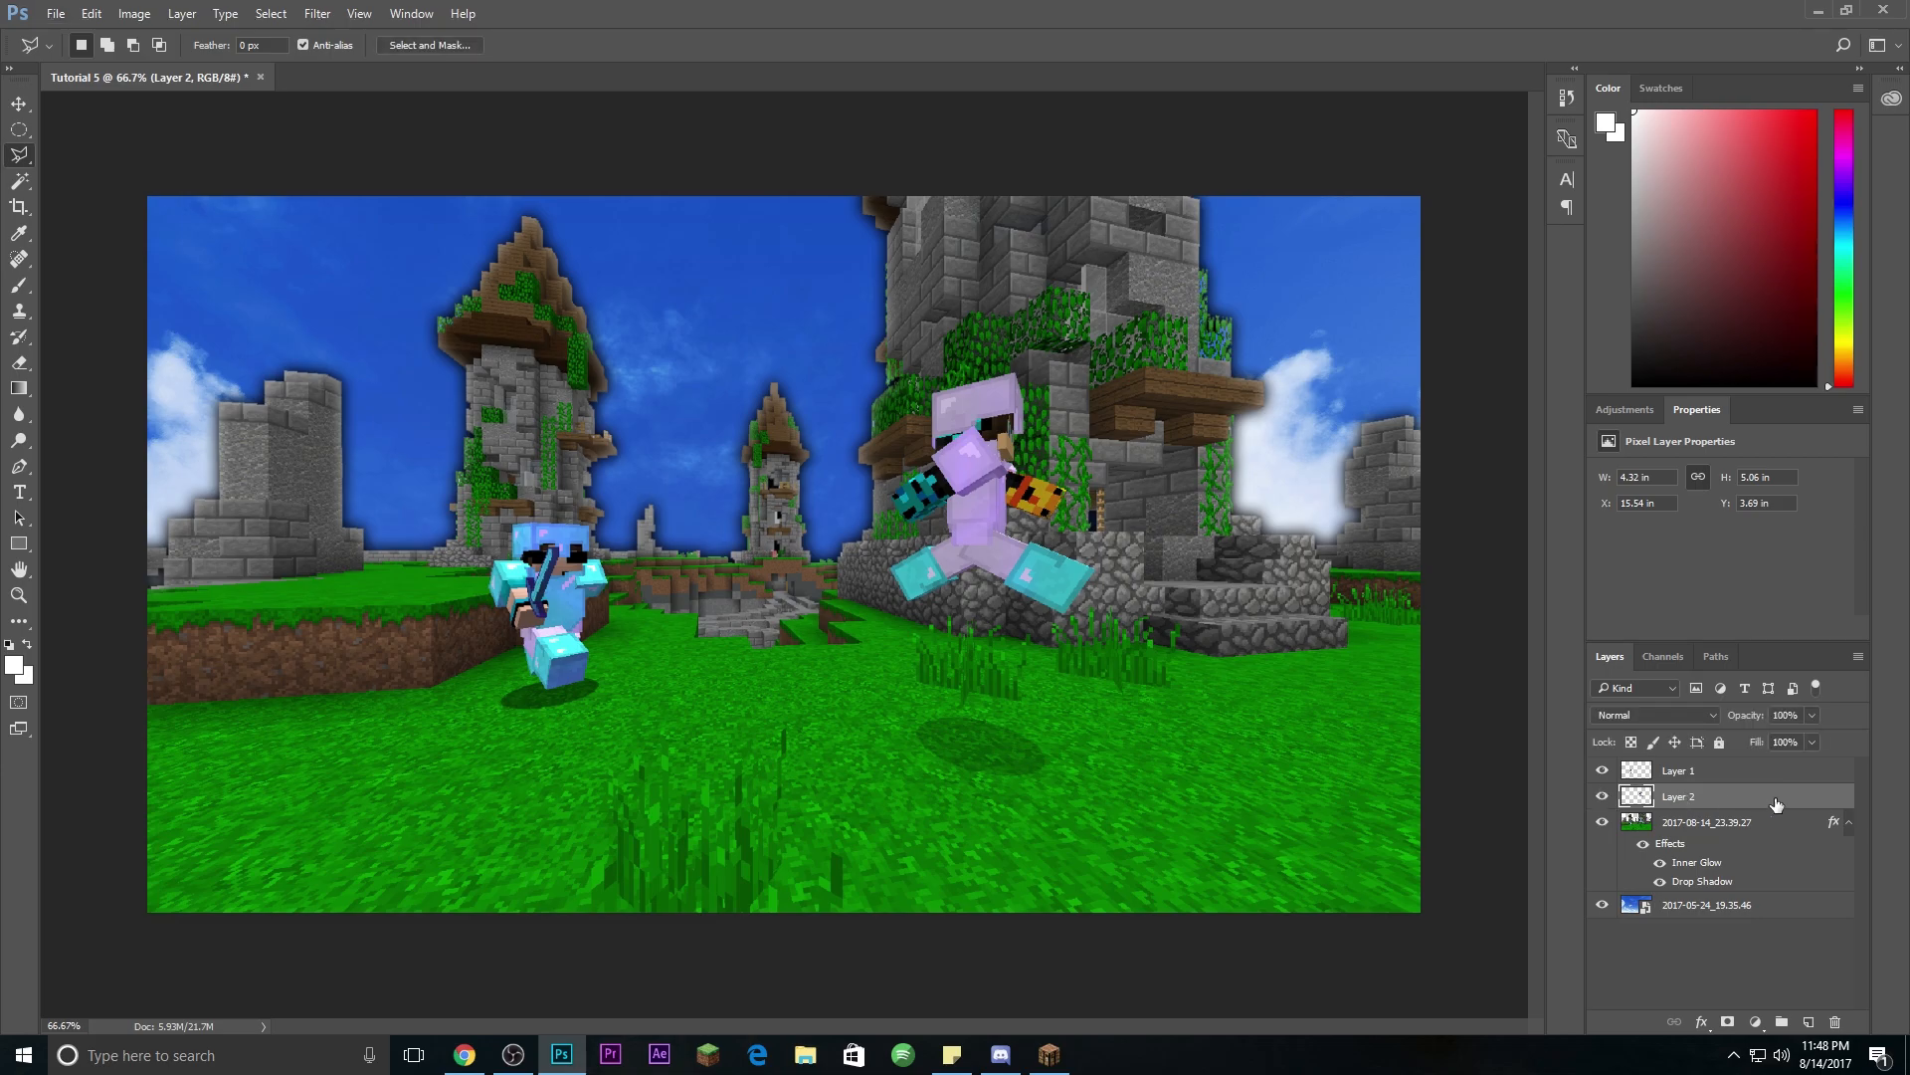
Step: Add a 7 px outside Stroke in black (000000) to the right NPC's layer, Layer 2
{"action": "double_click", "coordinate": [1777, 804]}
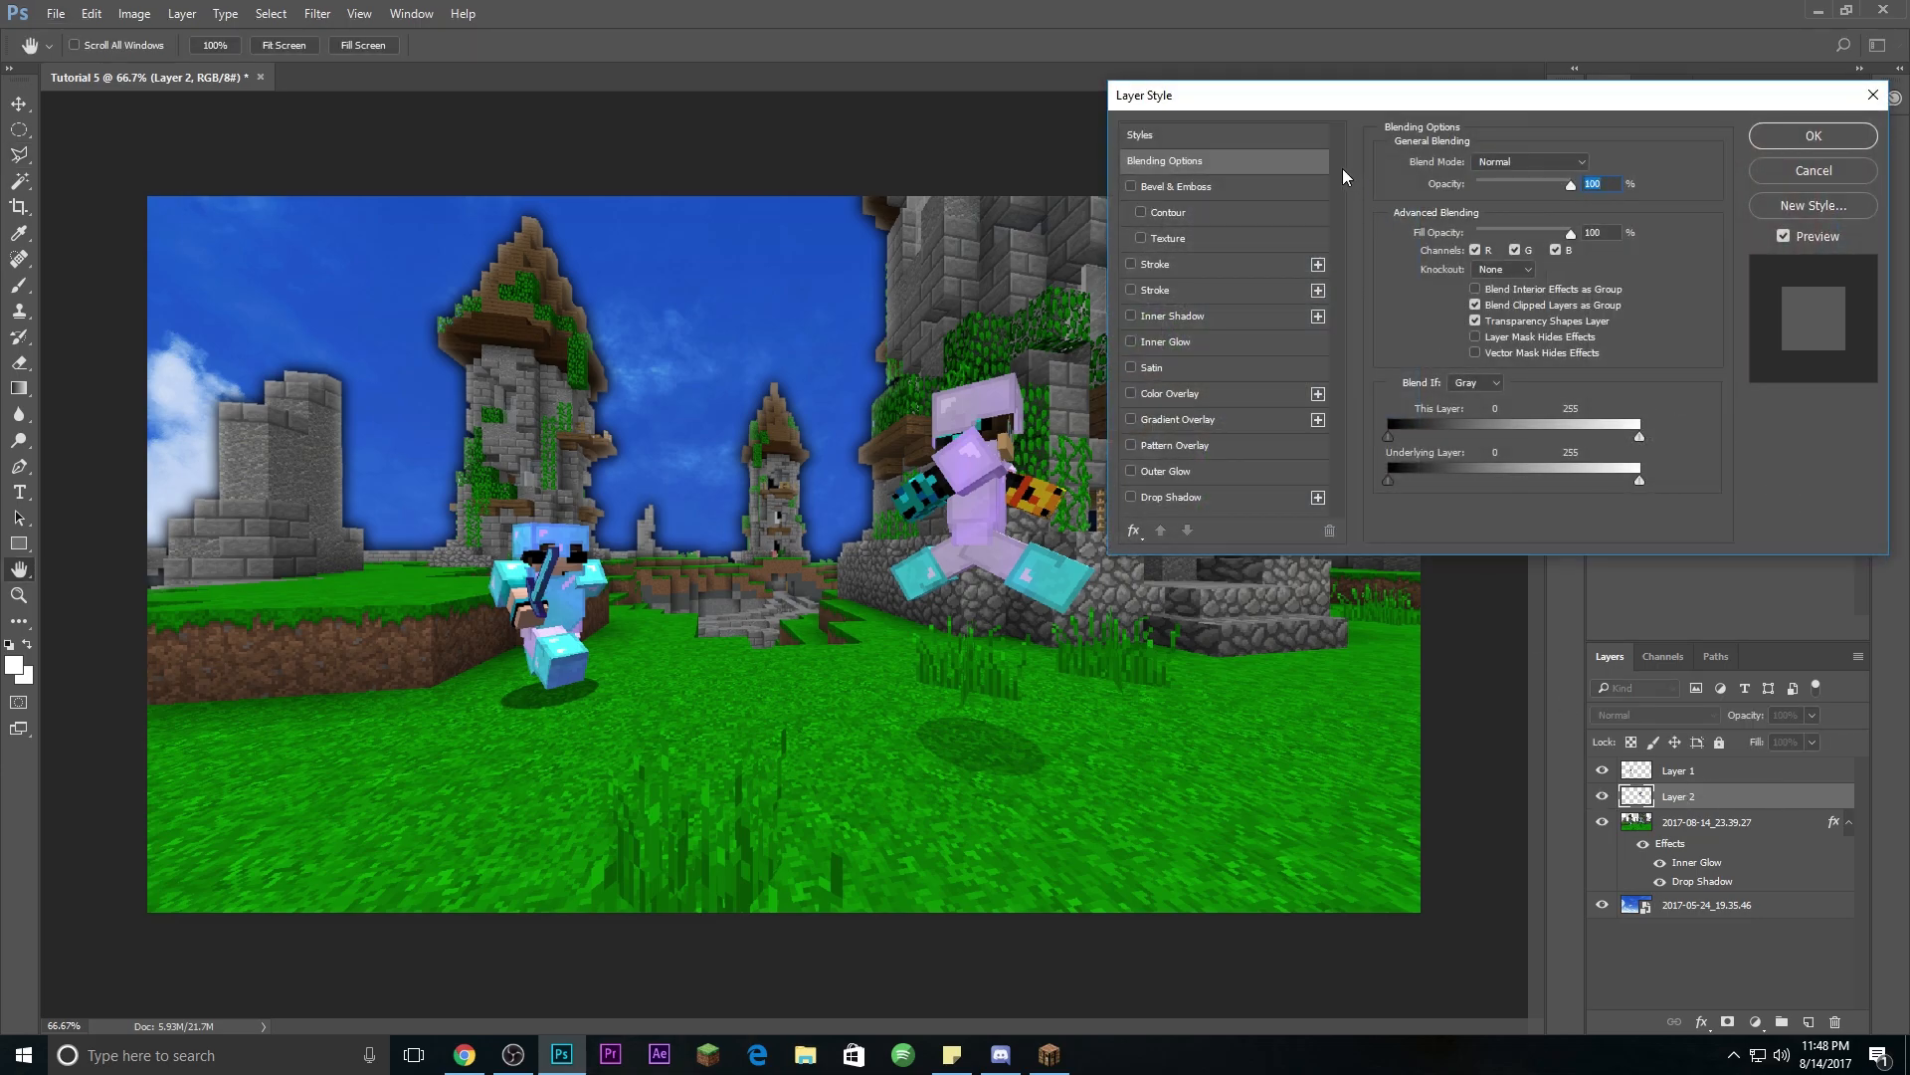
{"action": "left_click", "coordinate": [1149, 292]}
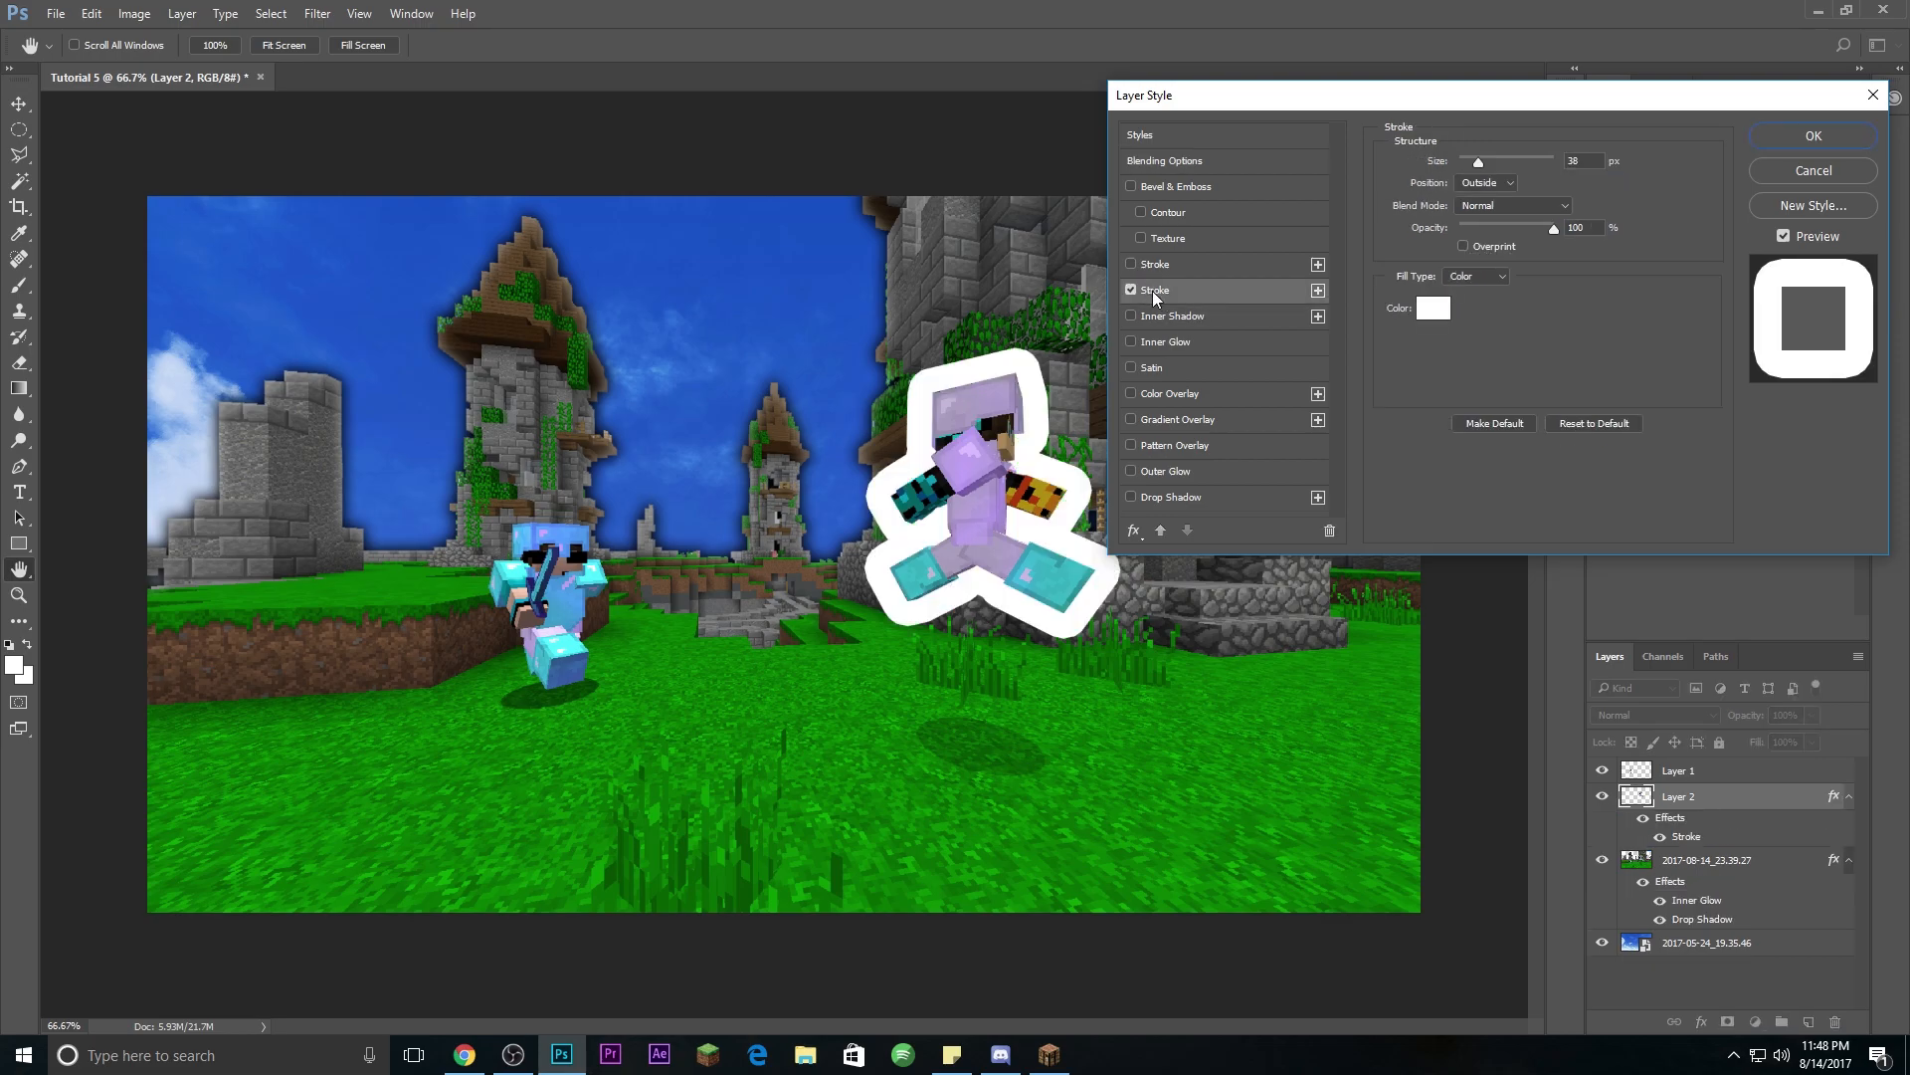
{"action": "left_click_drag", "start_coordinate": [1478, 155], "coordinate": [1466, 157]}
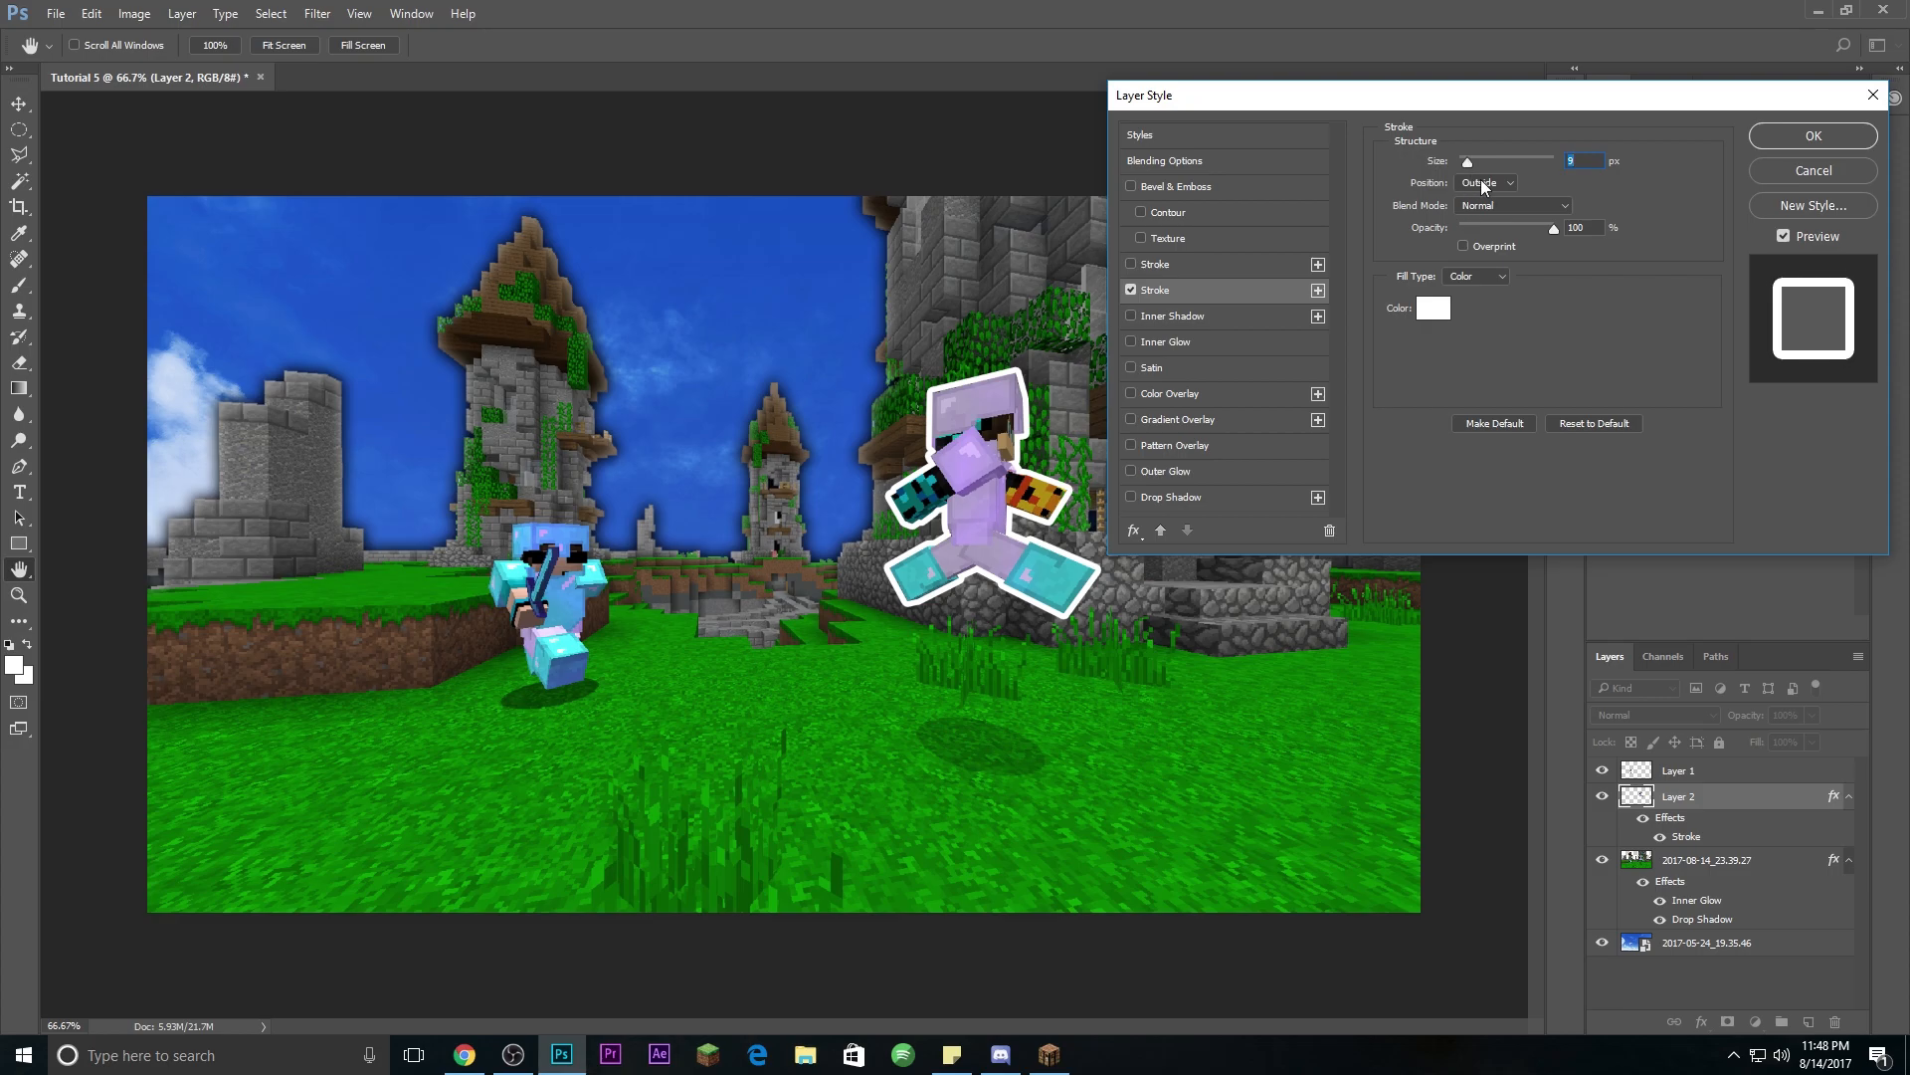
{"action": "key", "text": "Down"}
{"action": "key", "text": "Down"}
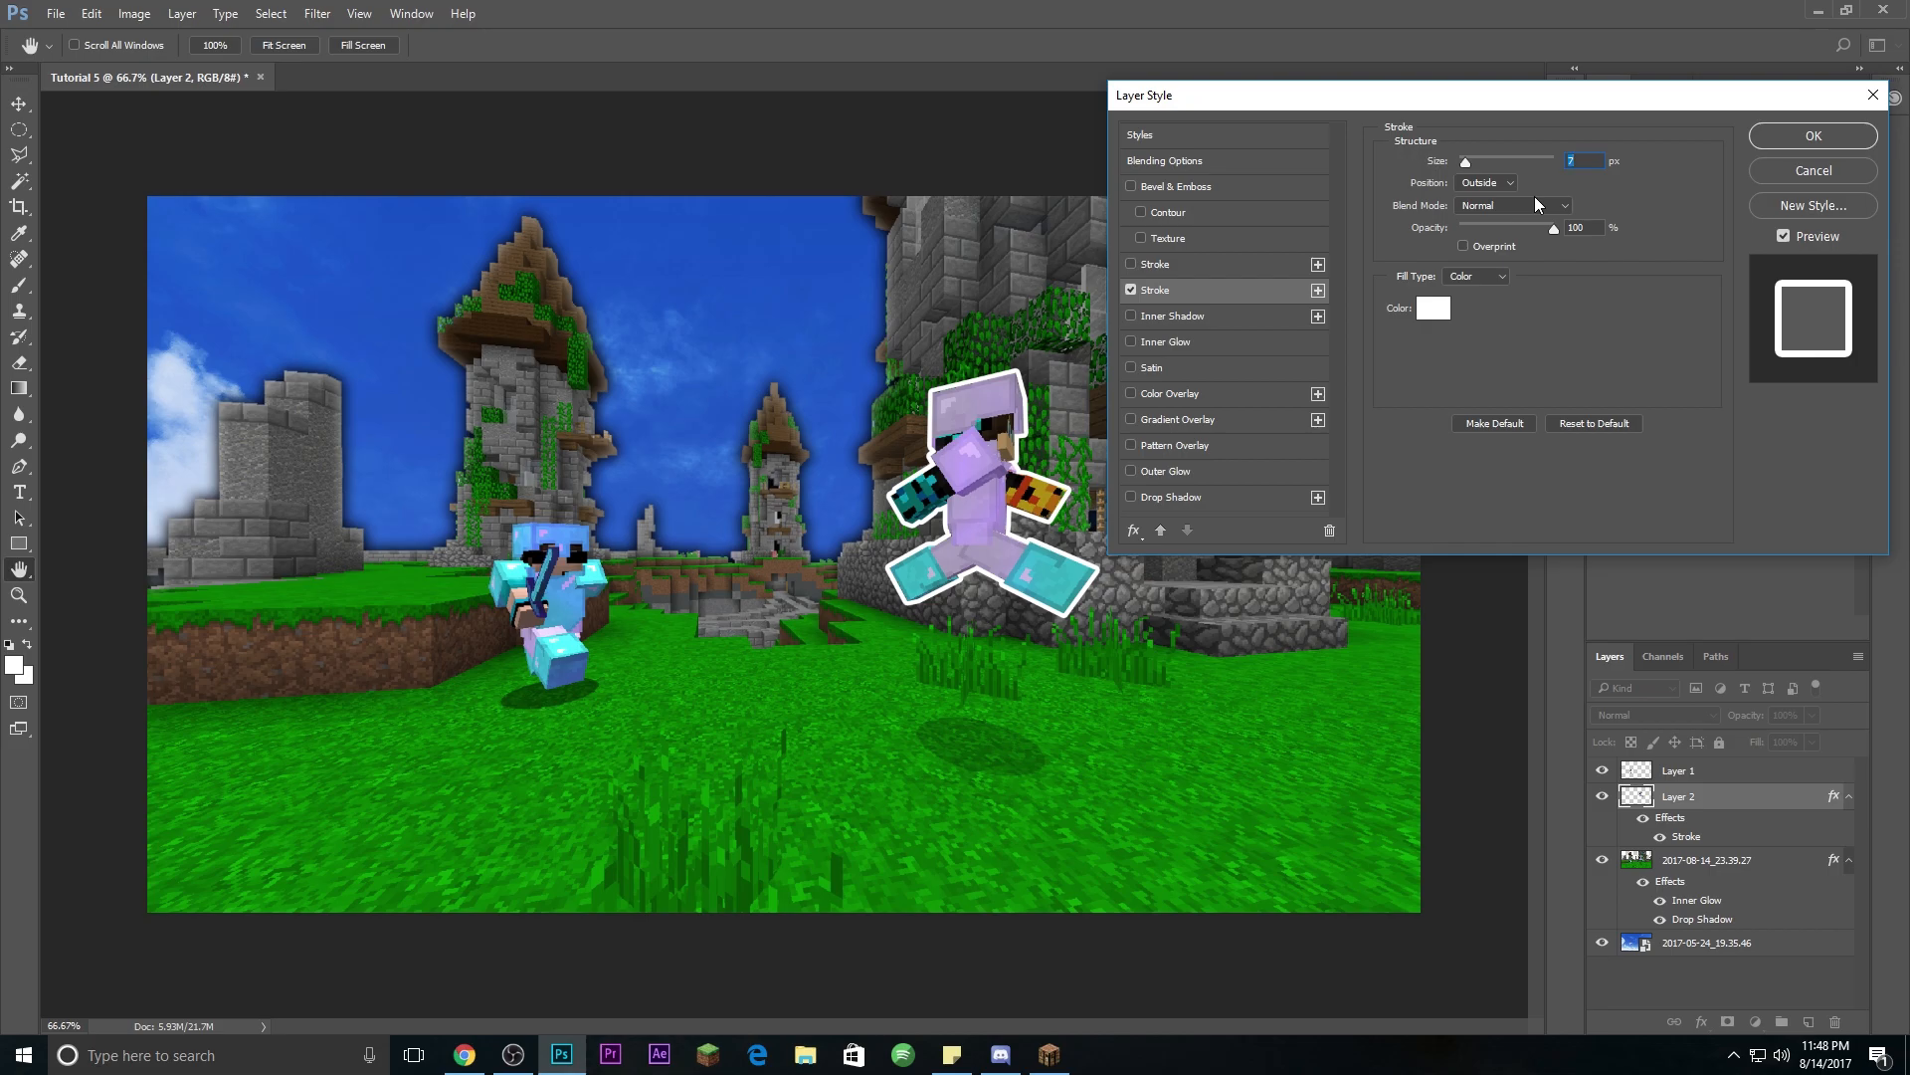
{"action": "left_click", "coordinate": [1440, 312]}
{"action": "type", "text": "000000"}
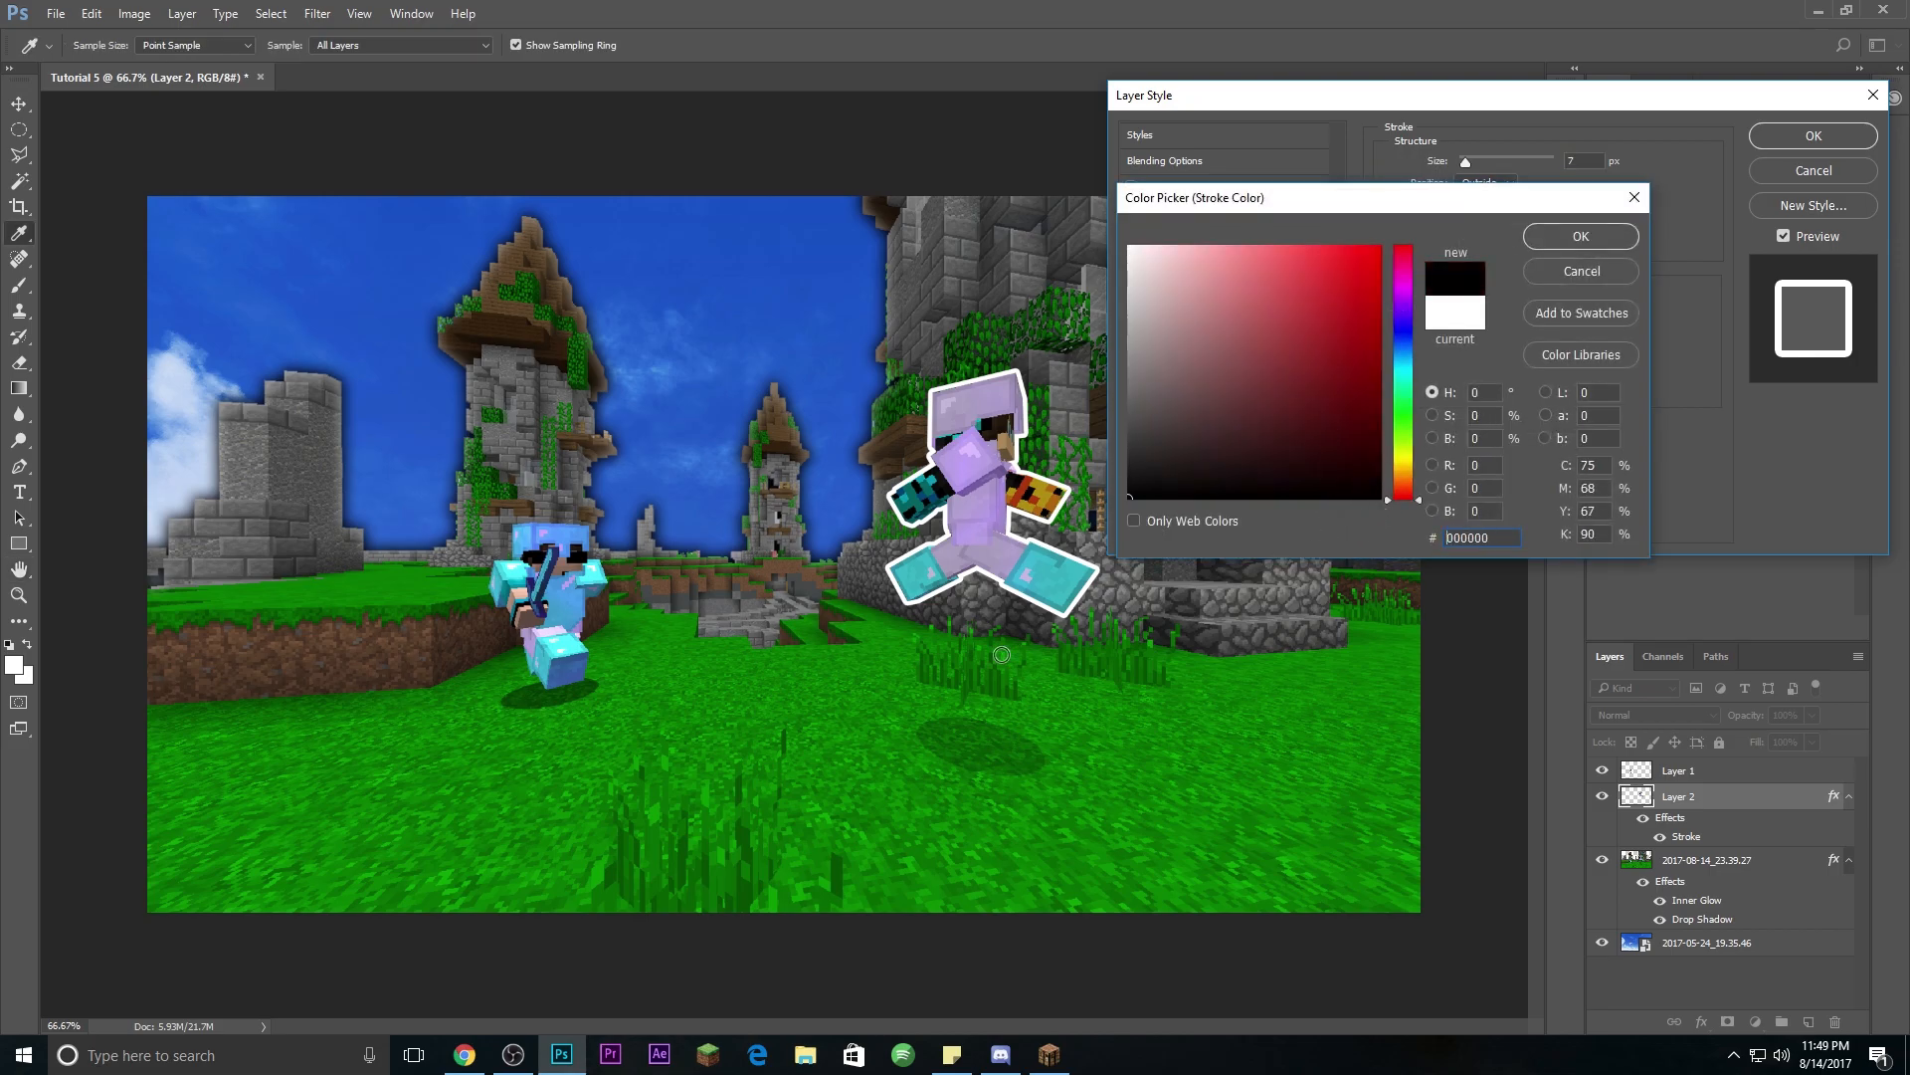
{"action": "left_click", "coordinate": [1603, 236]}
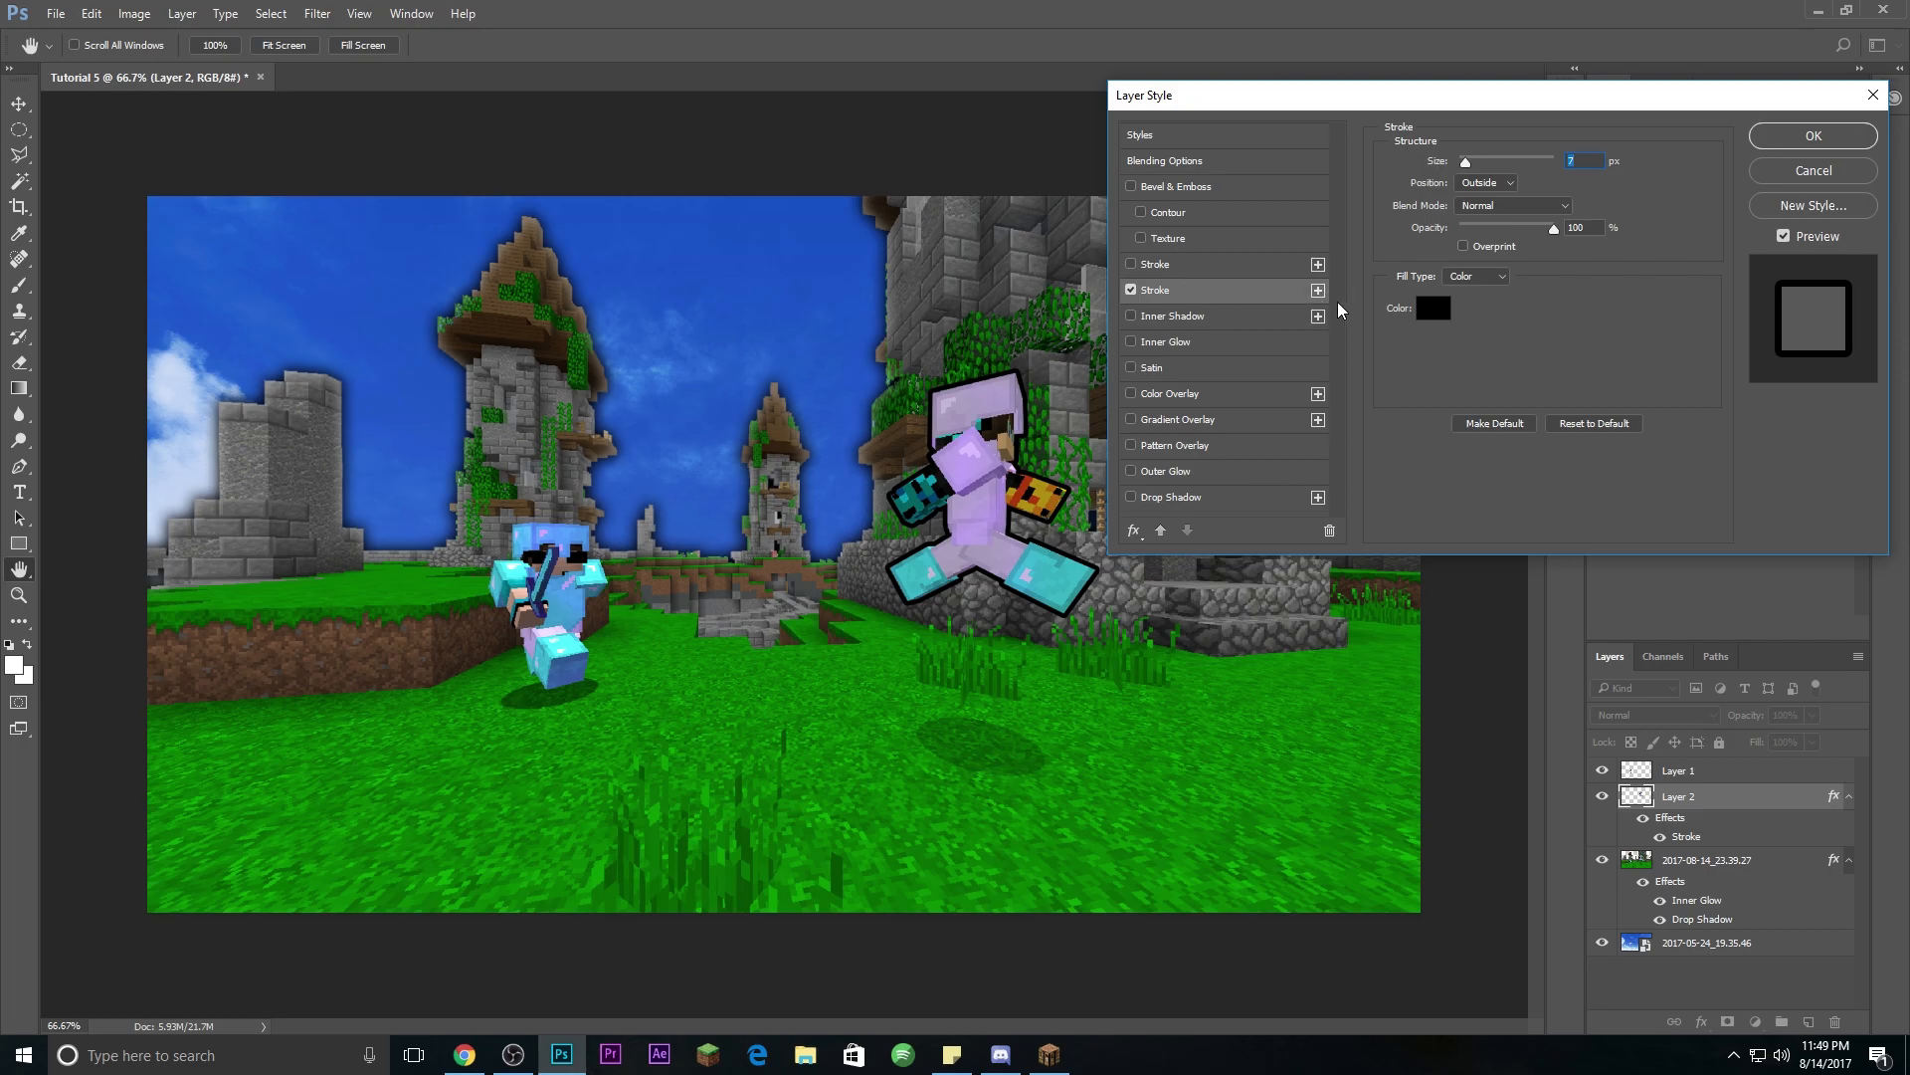
Step: Add a second outside Stroke beneath the black one, coloured near-white (fefcfc) and 16 px in size
{"action": "left_click", "coordinate": [1318, 290]}
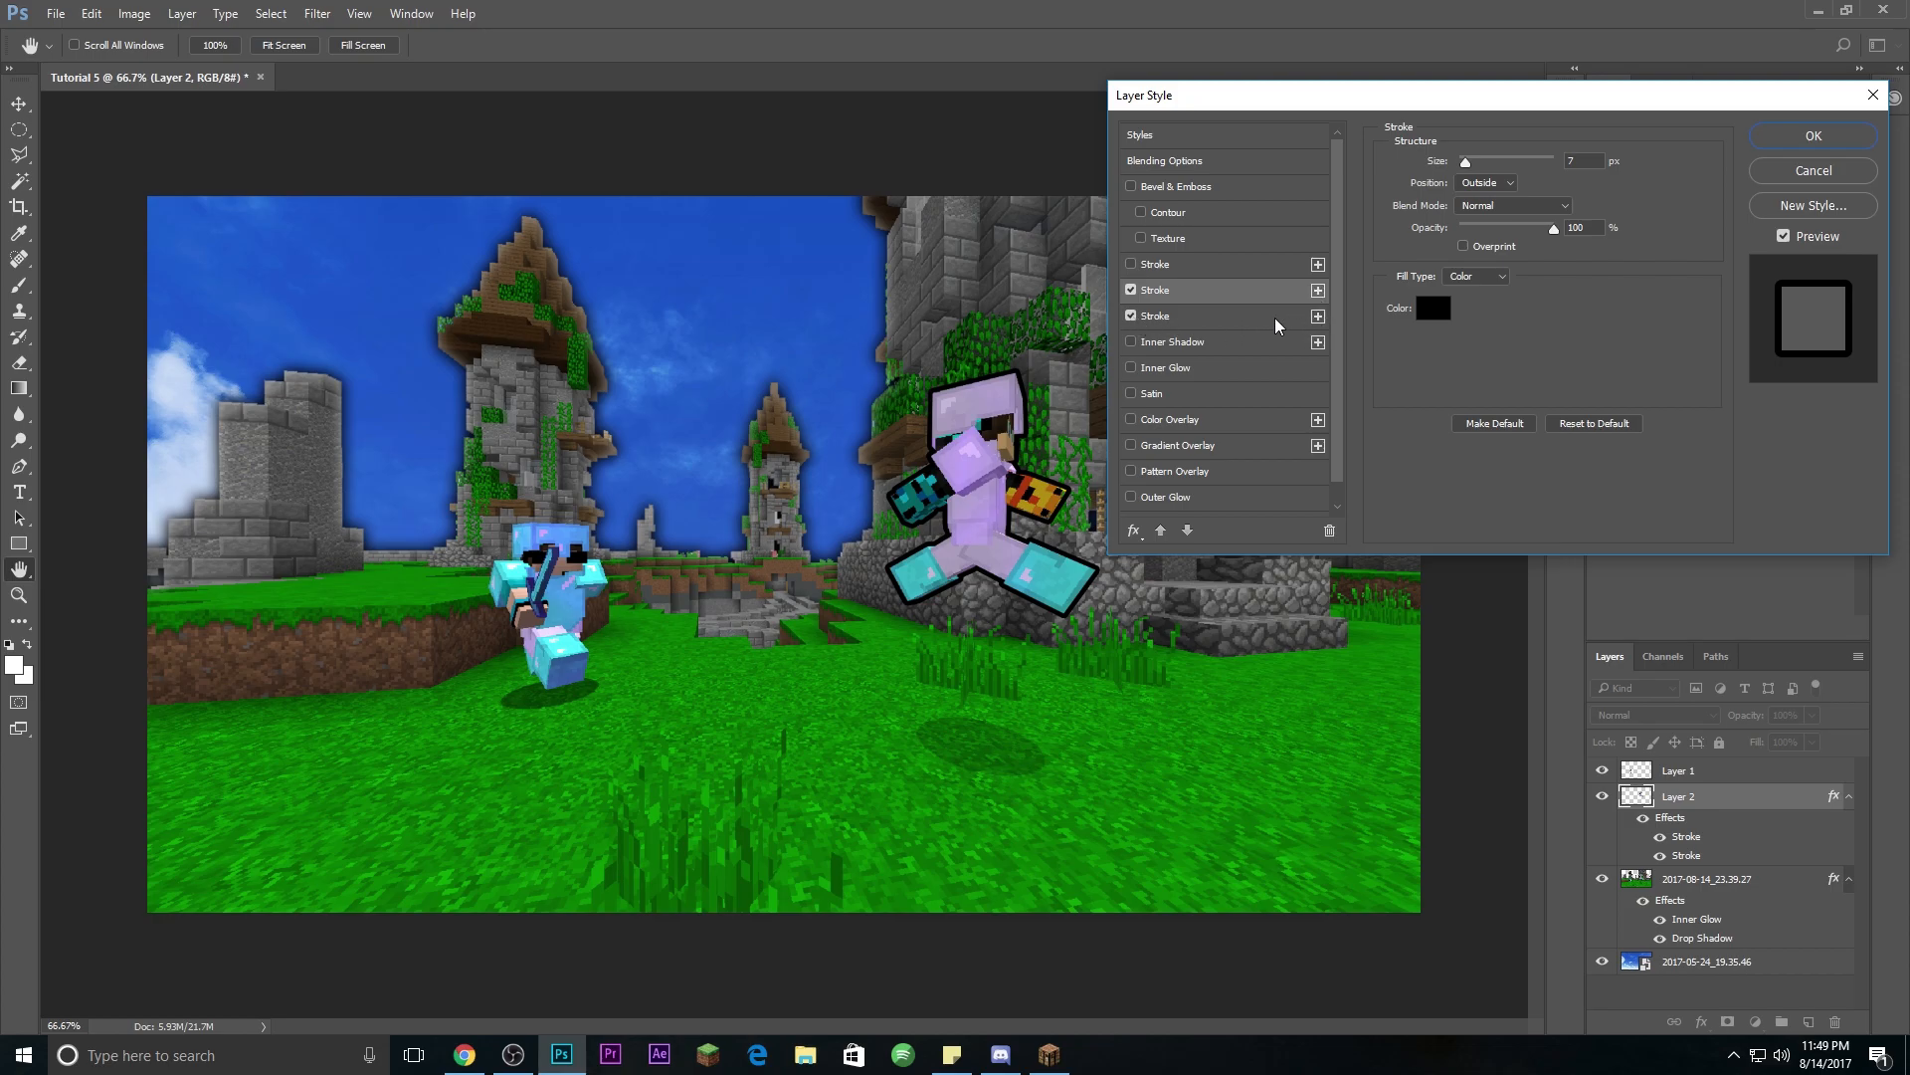
{"action": "left_click", "coordinate": [1304, 316]}
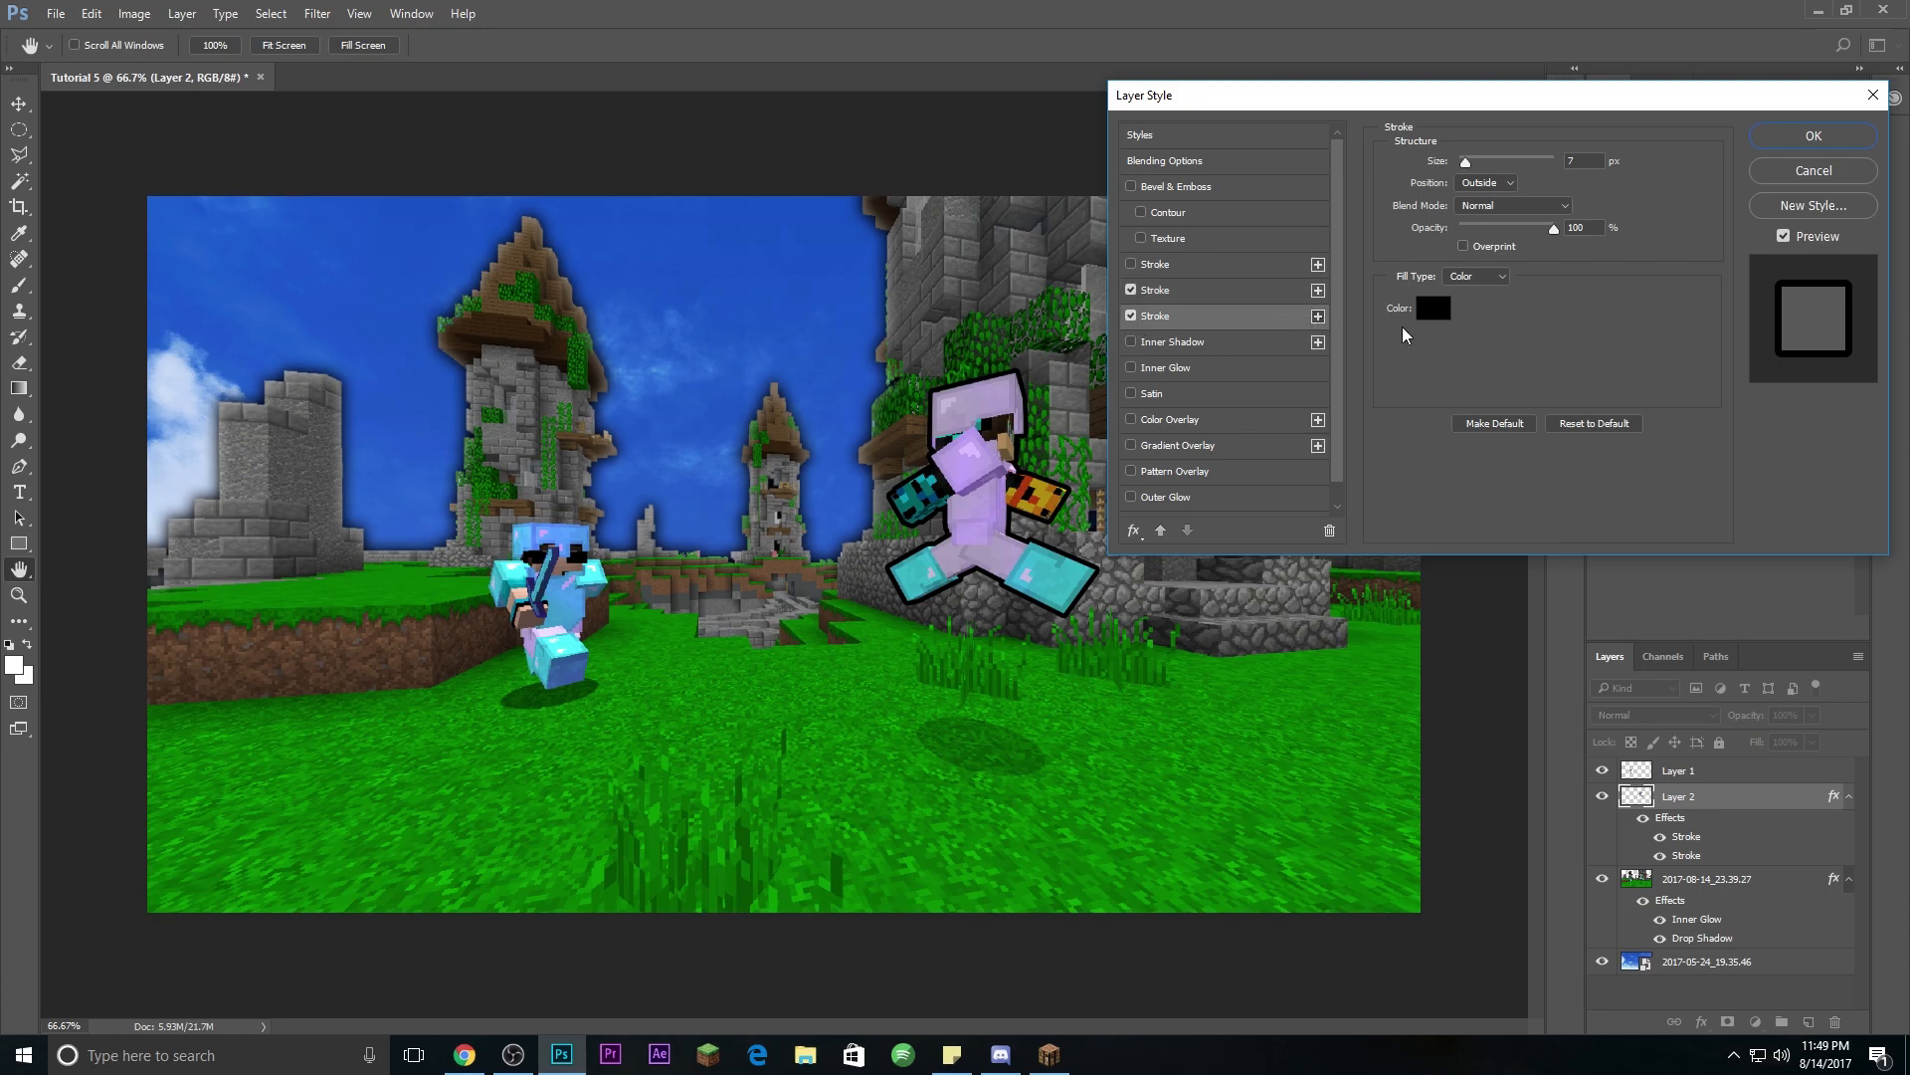
{"action": "left_click", "coordinate": [1433, 310]}
{"action": "left_click", "coordinate": [1131, 248]}
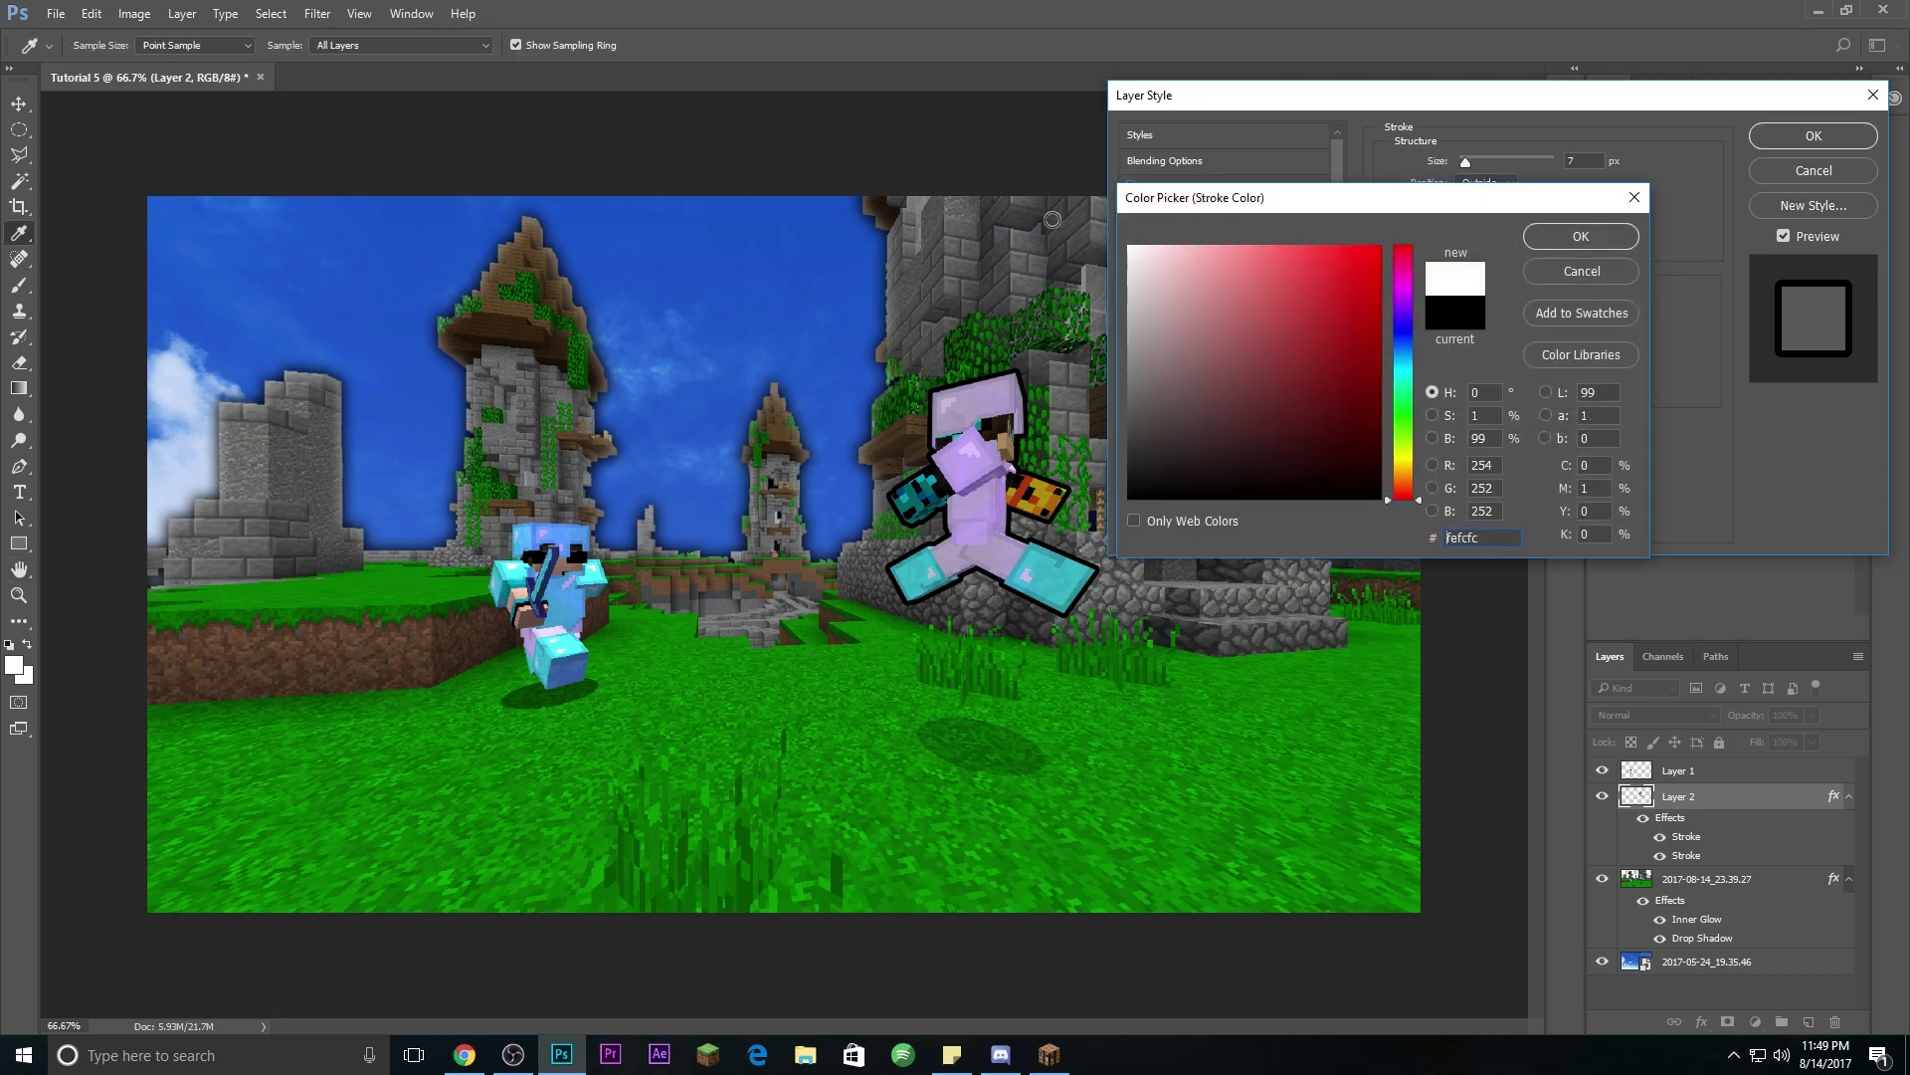
{"action": "left_click", "coordinate": [1560, 243]}
{"action": "left_click_drag", "start_coordinate": [1467, 160], "coordinate": [1471, 163]}
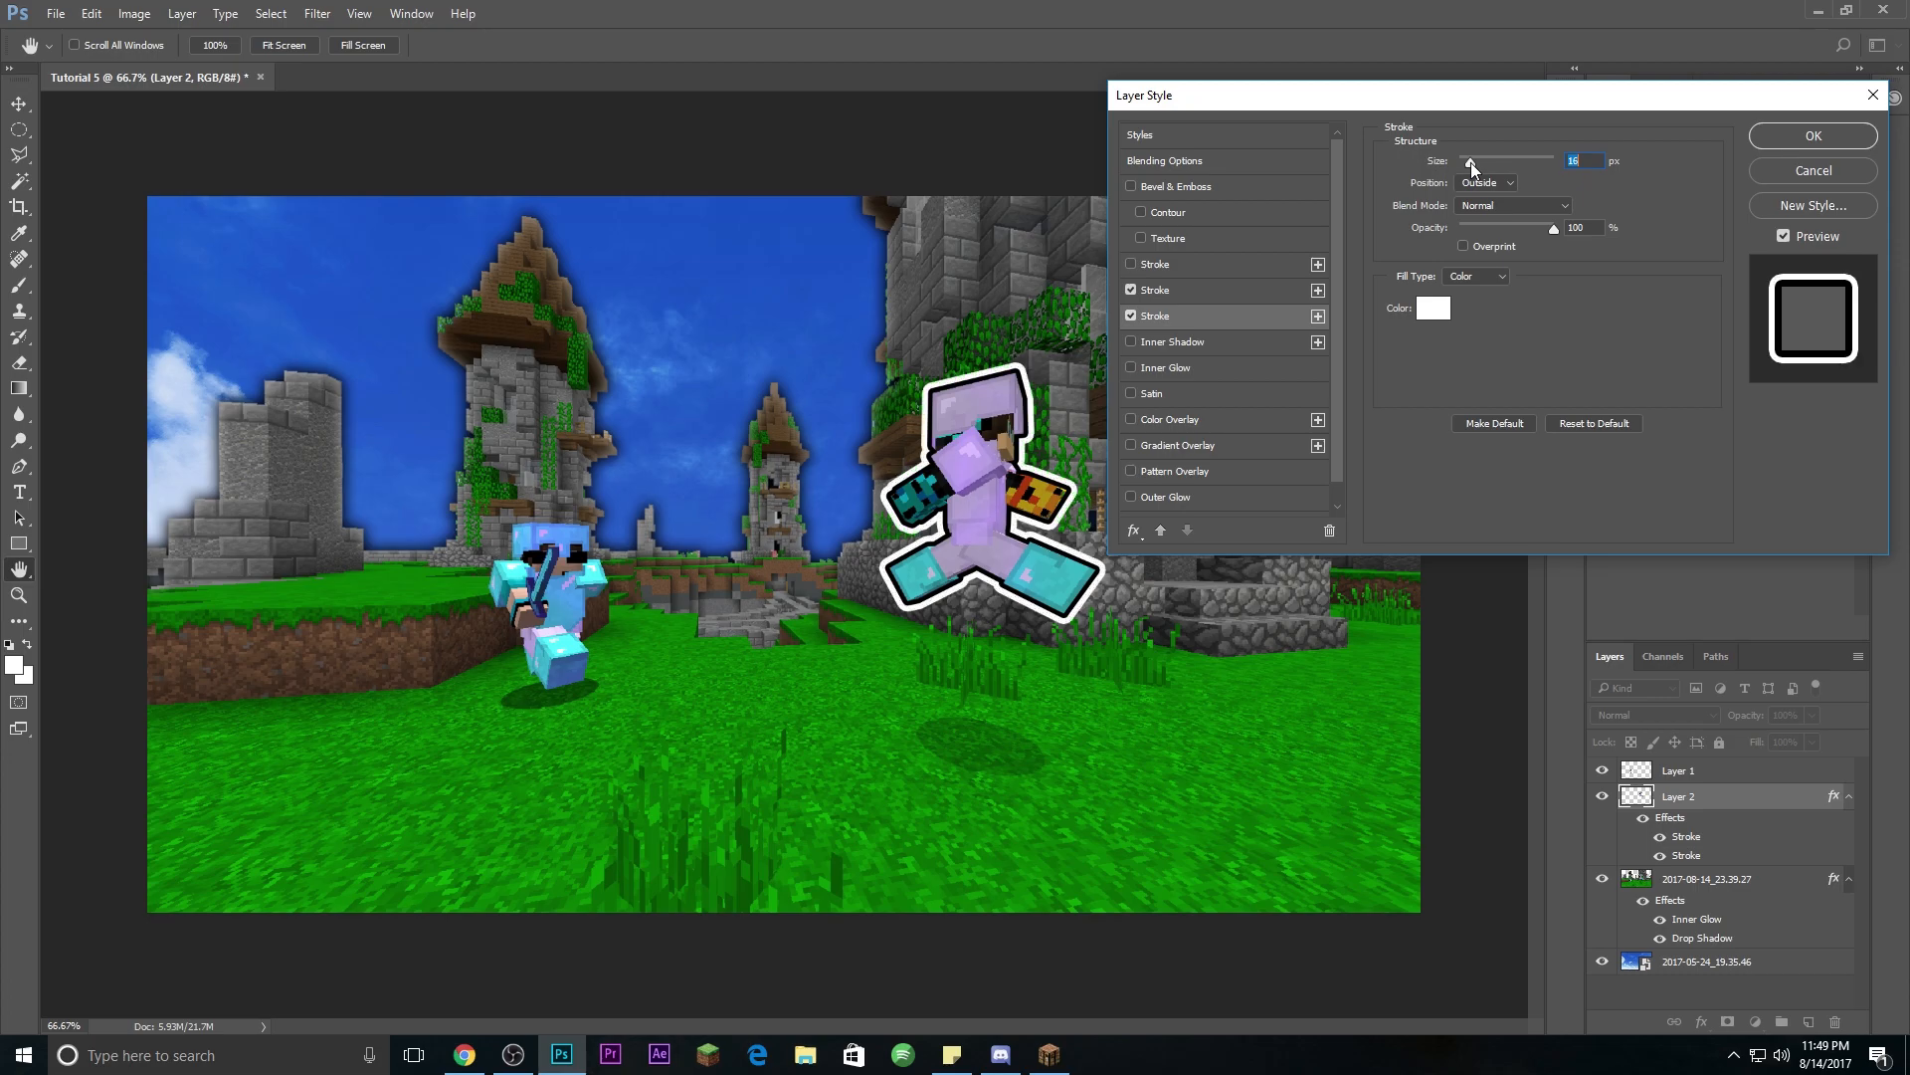
Step: Set the black stroke's size to 8 px and the white stroke's size to 15 px, and apply the layer style
{"action": "left_click", "coordinate": [1226, 289]}
{"action": "left_click", "coordinate": [1465, 163]}
{"action": "left_click_drag", "start_coordinate": [1464, 164], "coordinate": [1467, 163]}
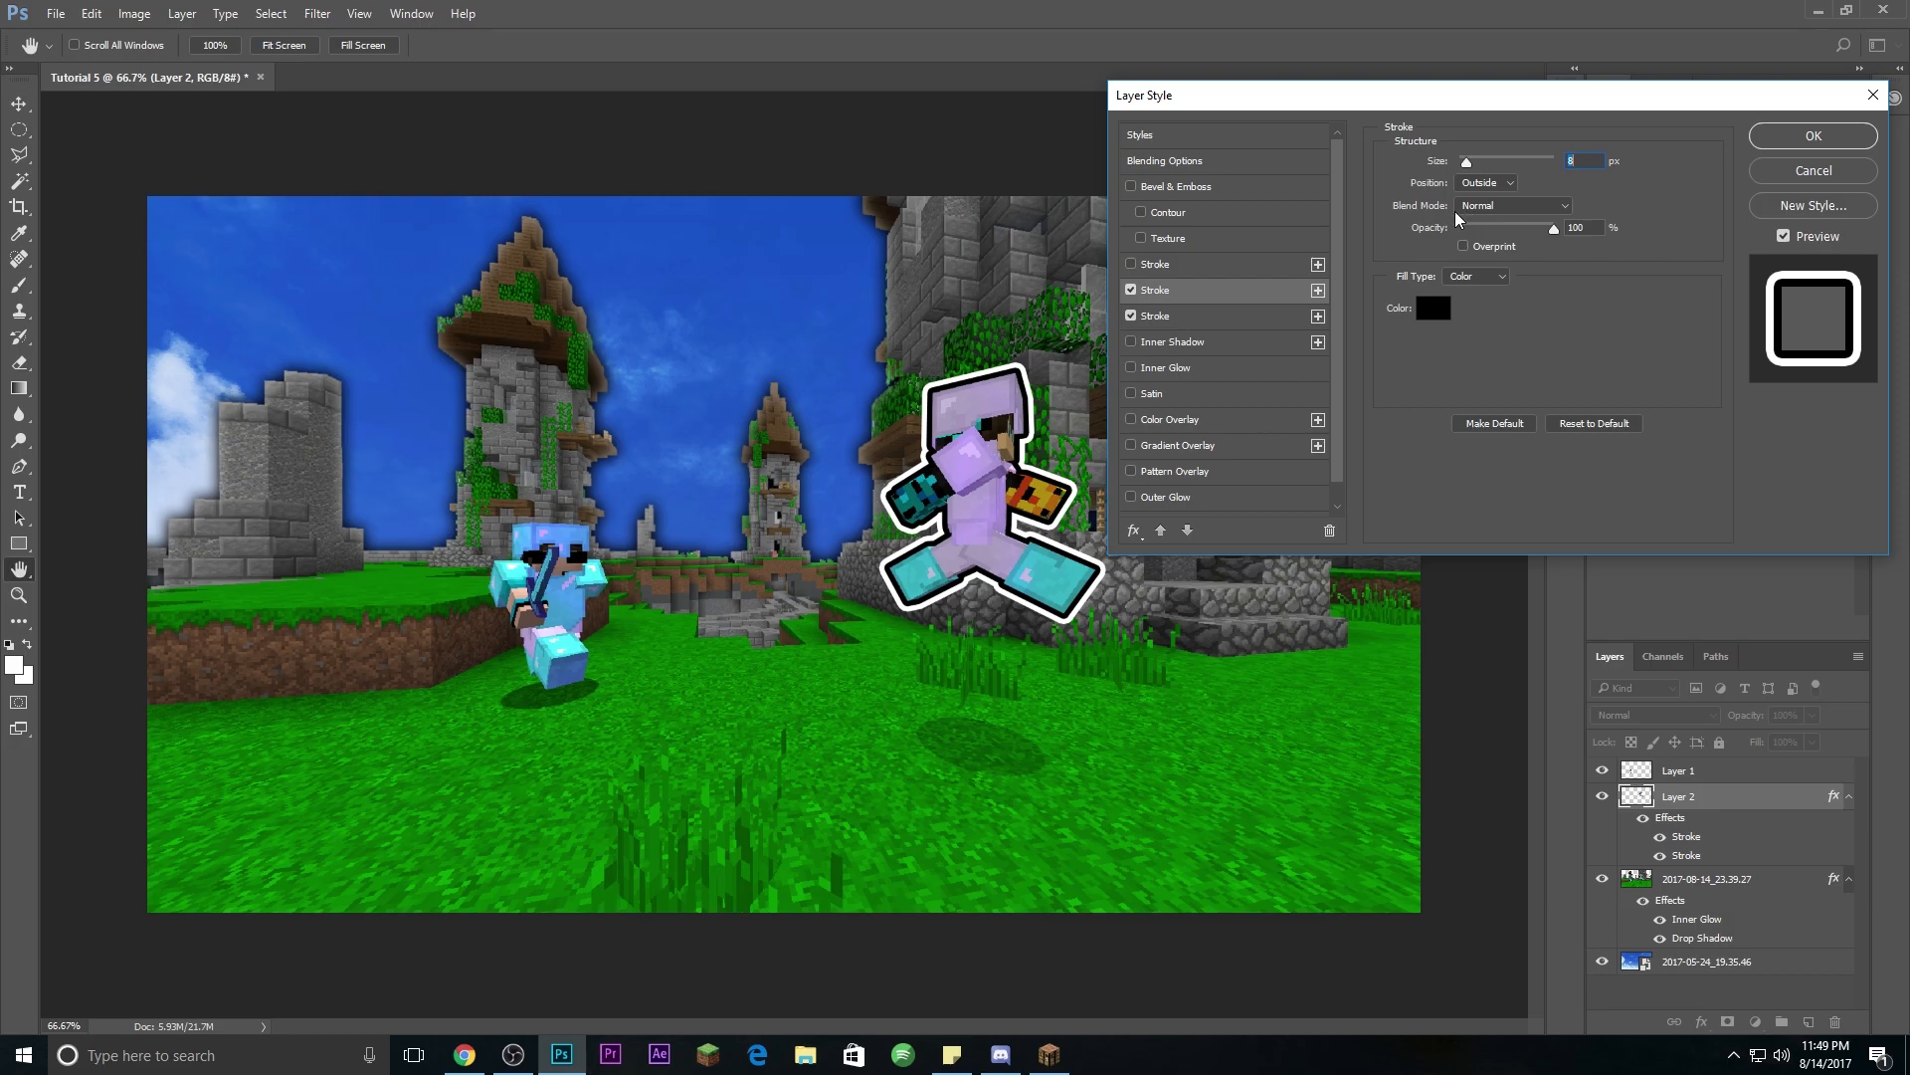
{"action": "left_click", "coordinate": [1212, 319]}
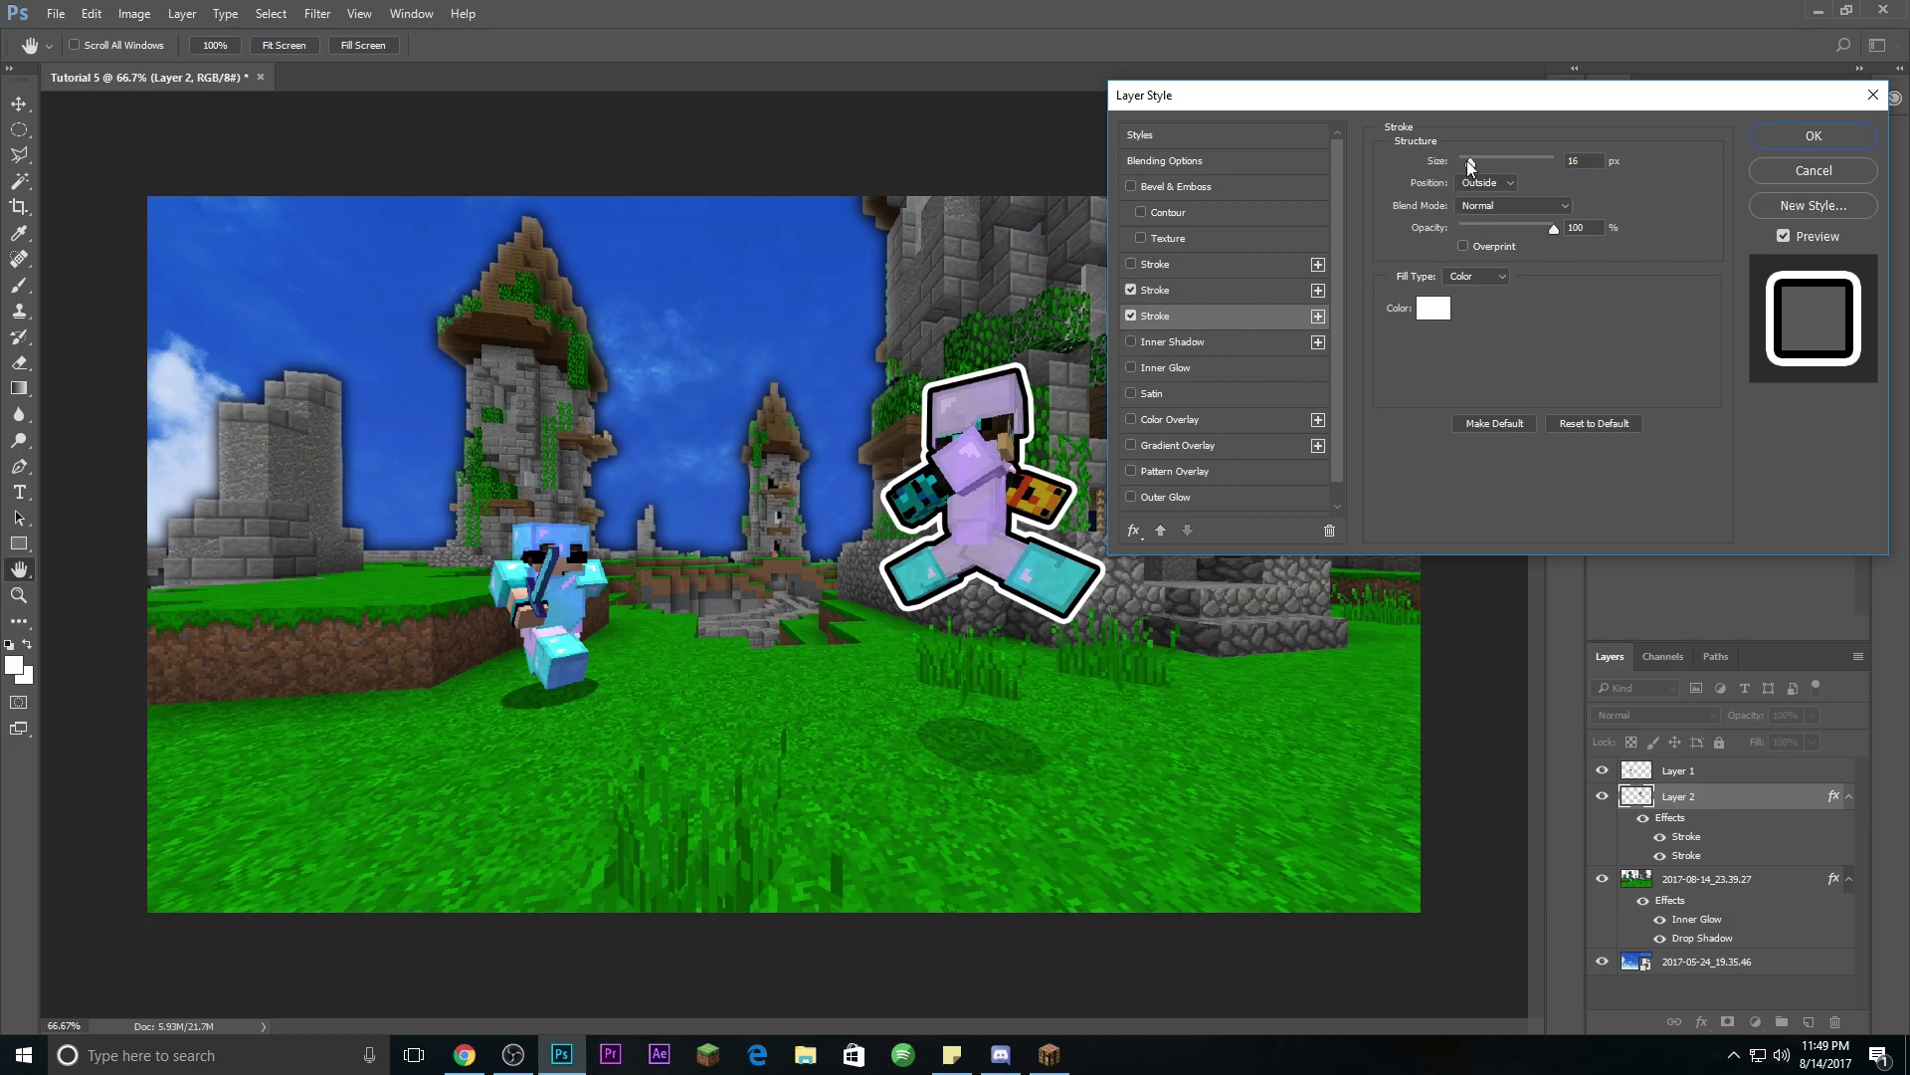
{"action": "left_click", "coordinate": [1599, 167]}
{"action": "key", "text": "Down"}
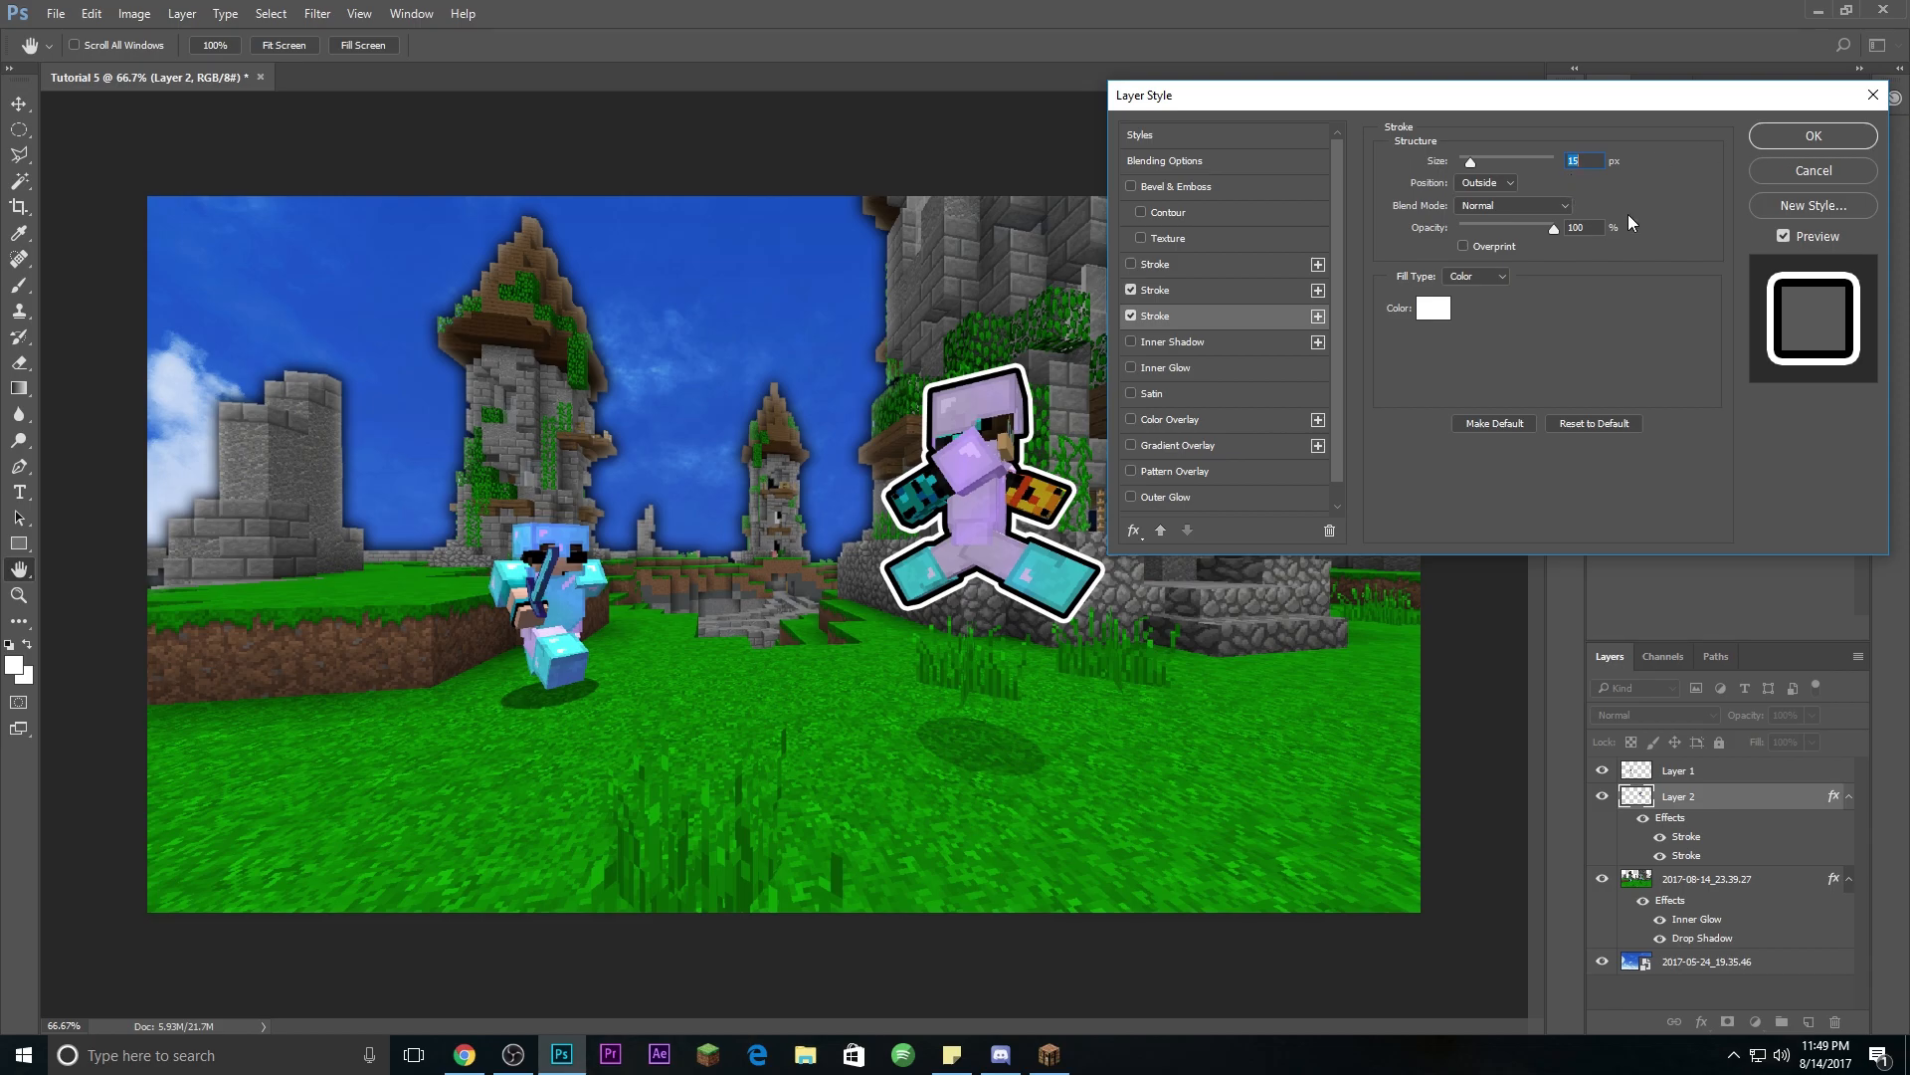
{"action": "key", "text": "l"}
{"action": "left_click", "coordinate": [1814, 135]}
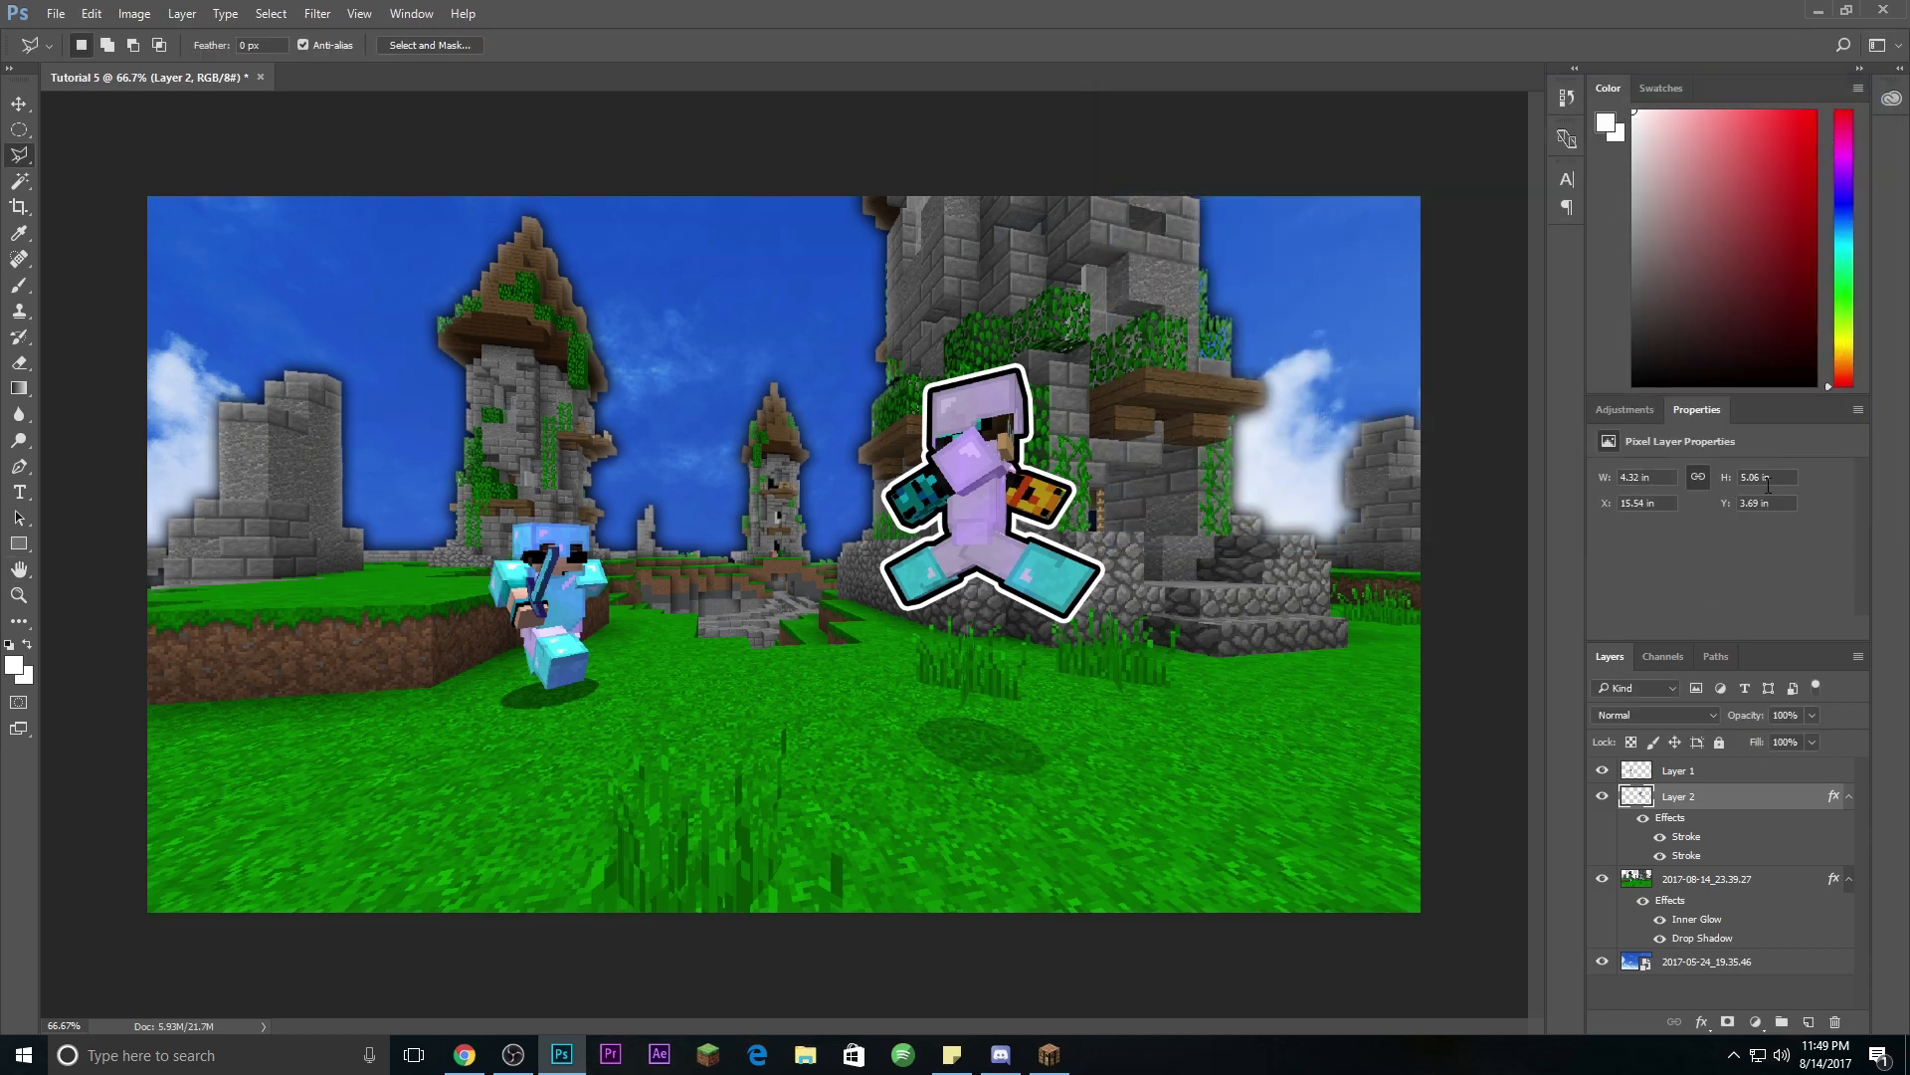
Step: Add a Drop Shadow to the right NPC's layer with 39% spread and 40 px size
{"action": "double_click", "coordinate": [1749, 798]}
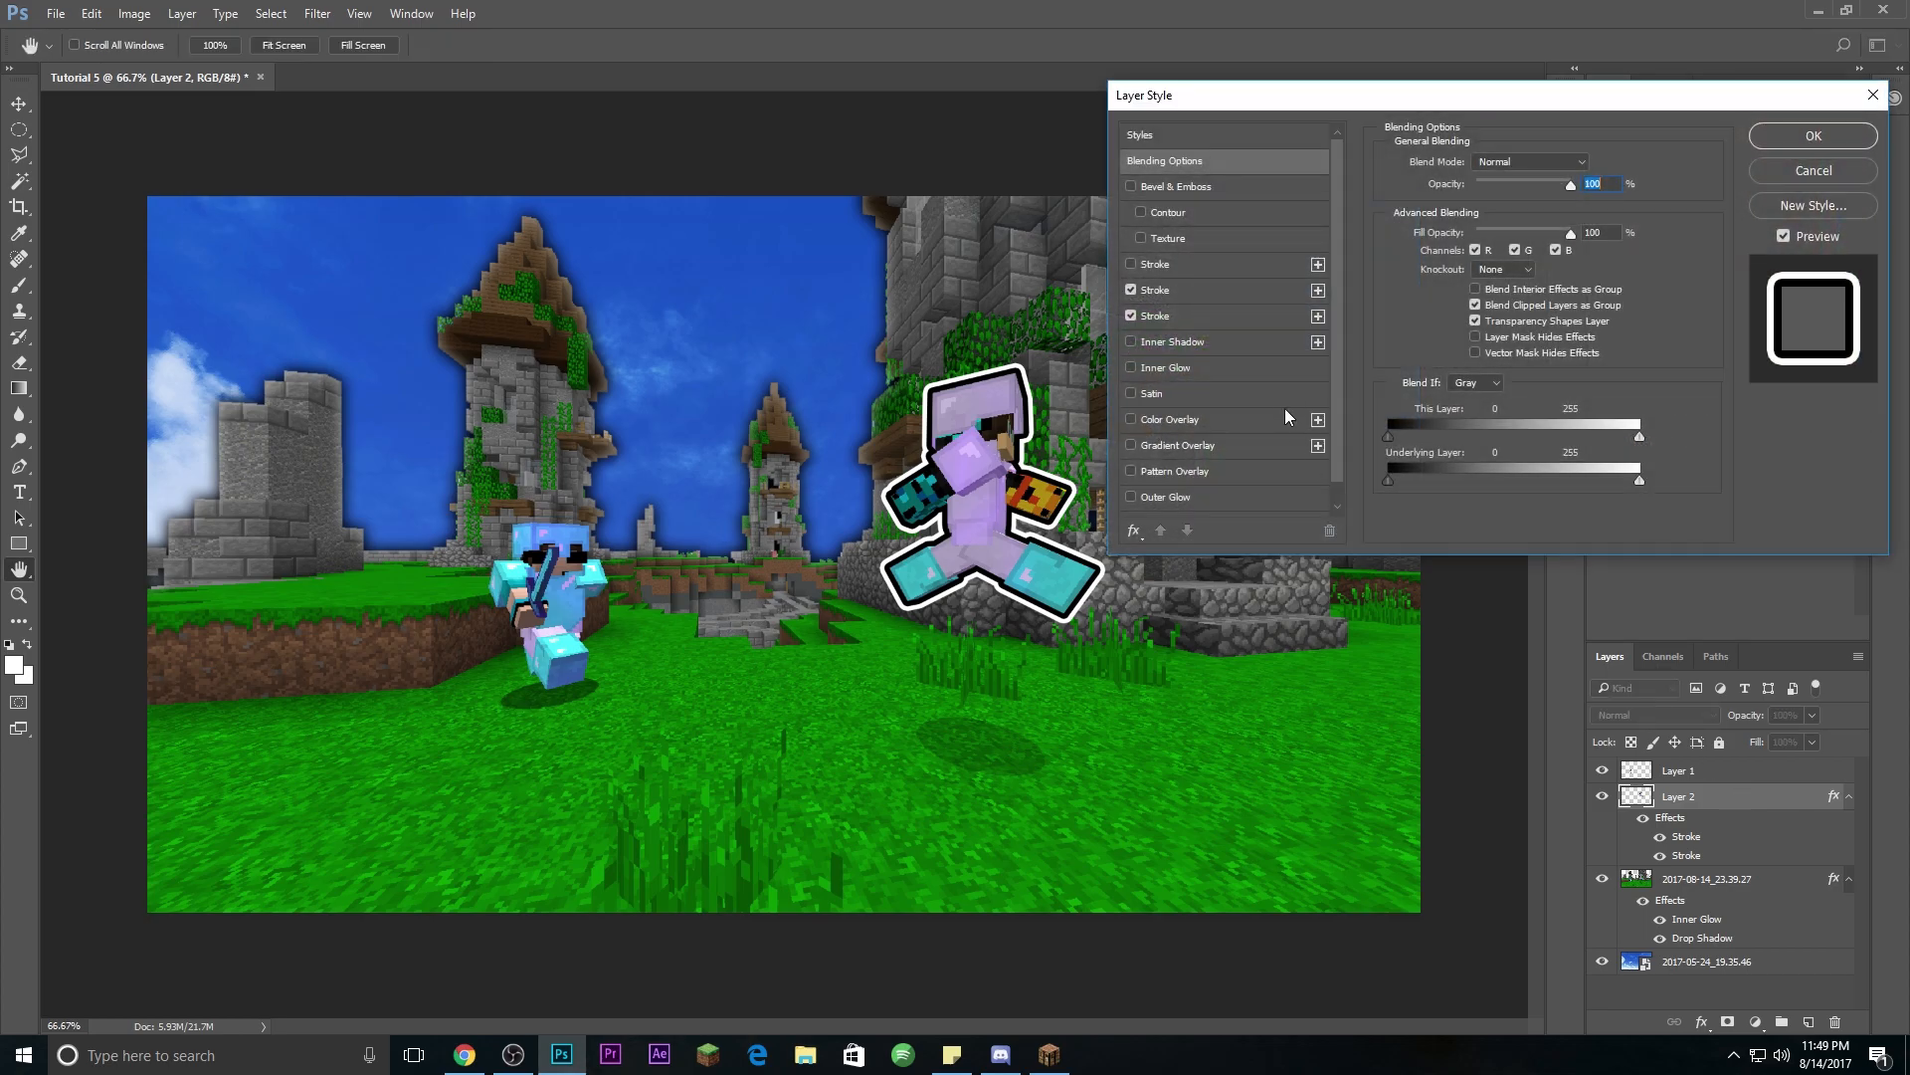
{"action": "scroll", "coordinate": [1180, 500], "scroll_direction": "down", "scroll_amount": 1}
{"action": "left_click", "coordinate": [1184, 504]}
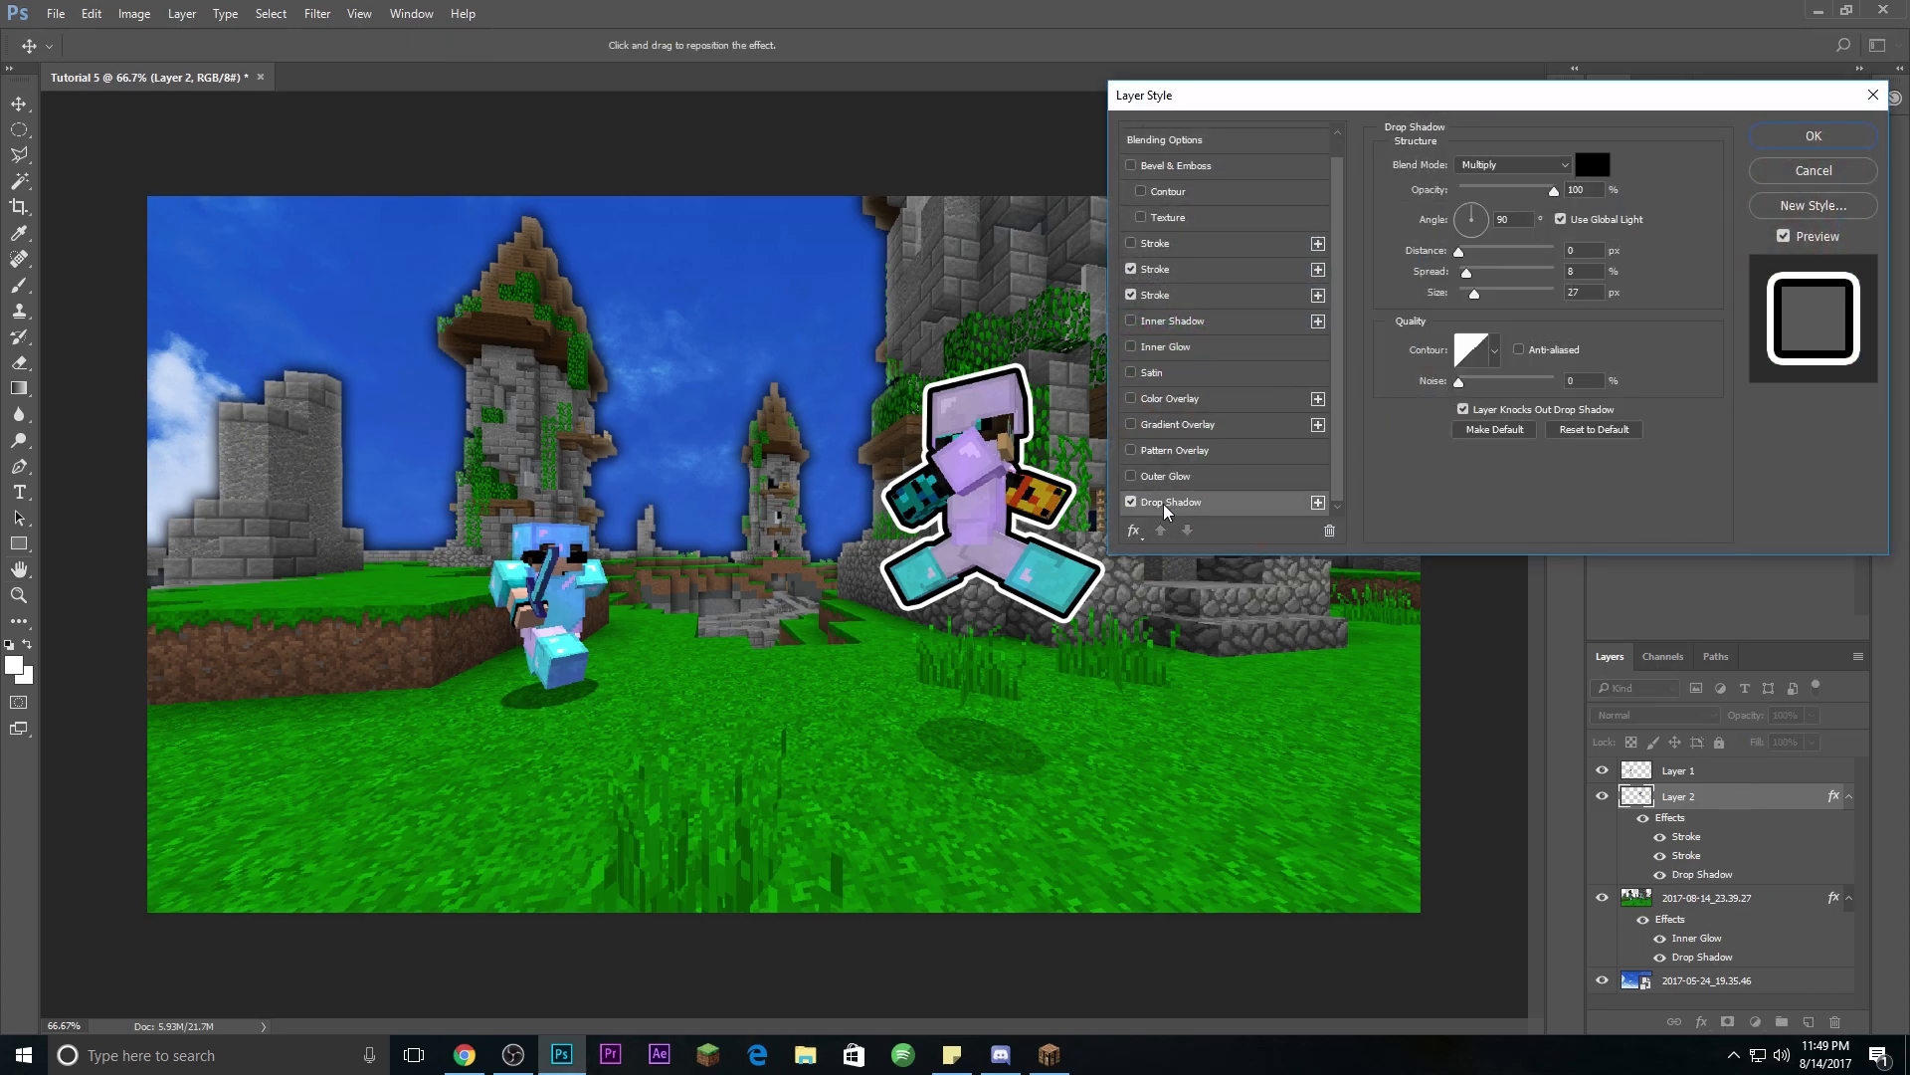
{"action": "mouse_move", "coordinate": [1478, 299]}
{"action": "left_mouse_down"}
{"action": "mouse_move", "coordinate": [1495, 318]}
{"action": "mouse_move", "coordinate": [1476, 278]}
{"action": "mouse_move", "coordinate": [1498, 293]}
{"action": "mouse_move", "coordinate": [1482, 305]}
{"action": "left_mouse_up"}
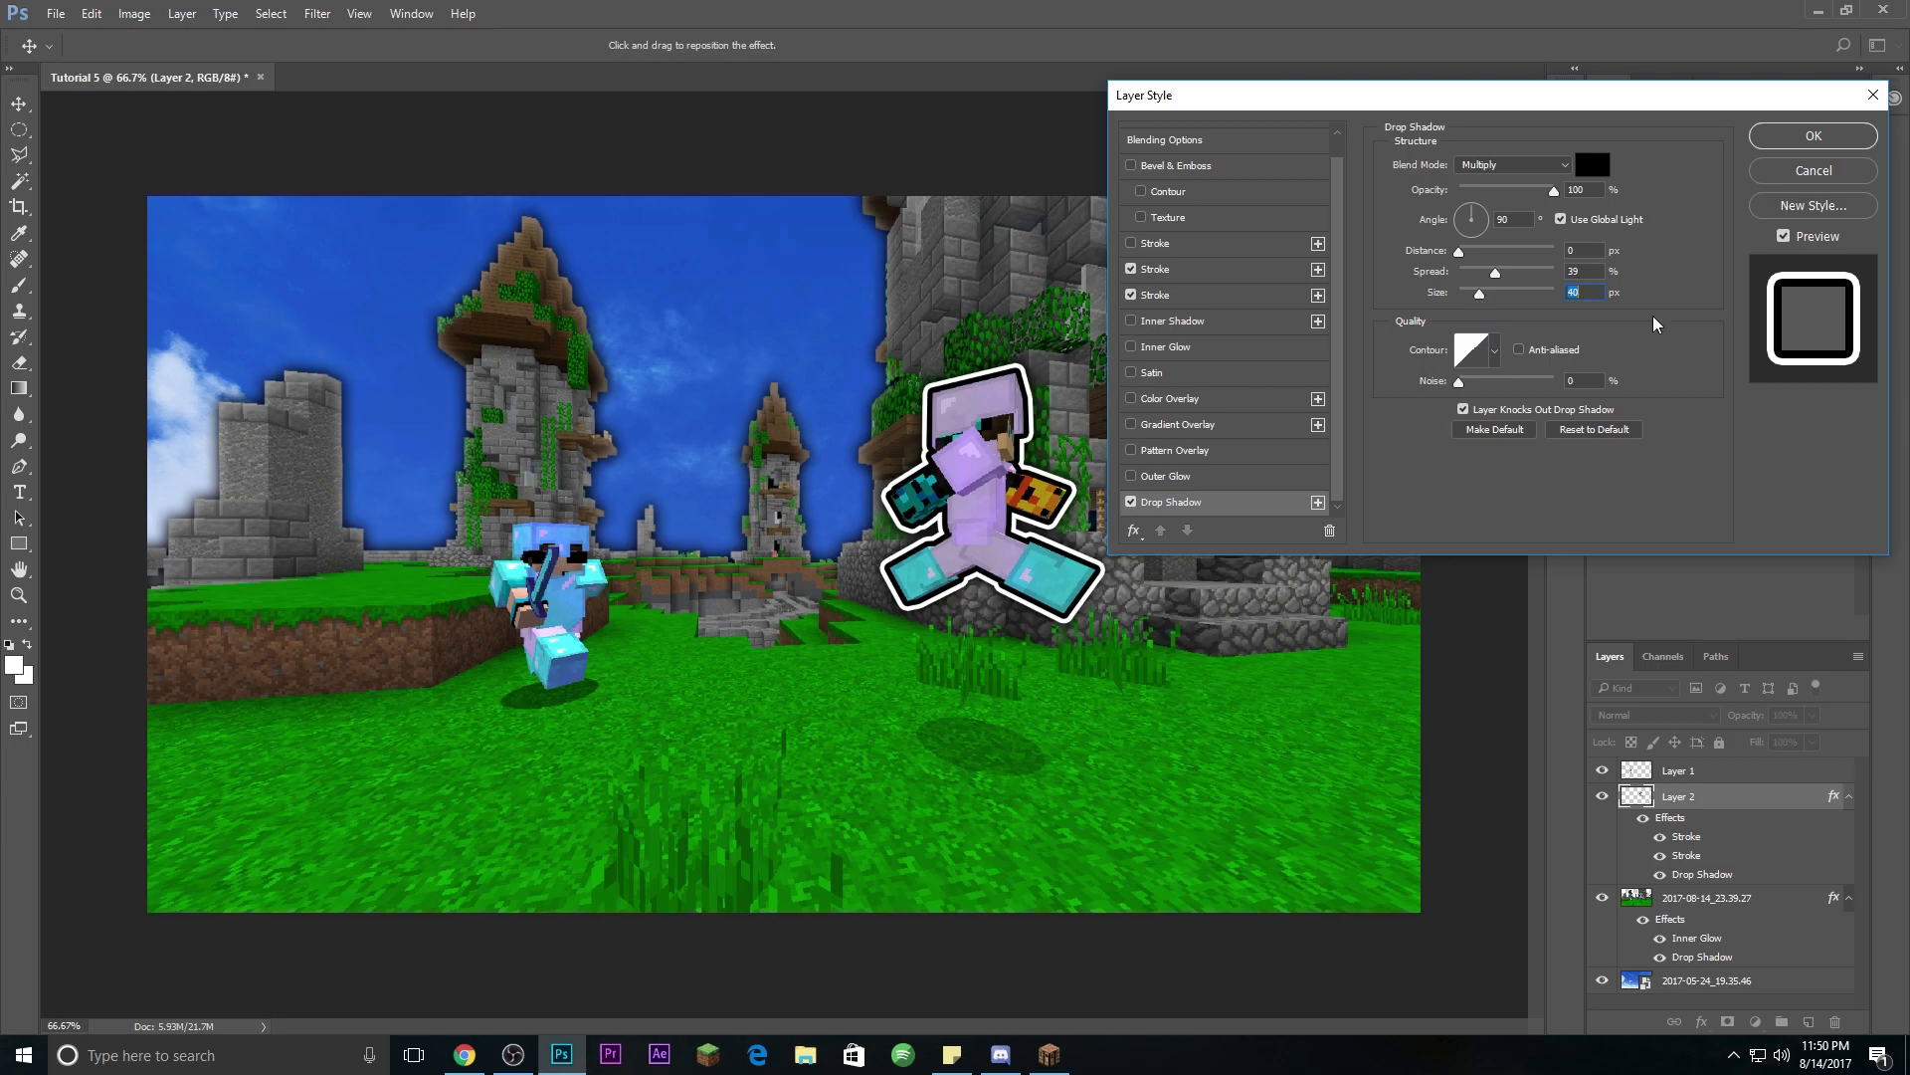
{"action": "left_click", "coordinate": [1816, 135]}
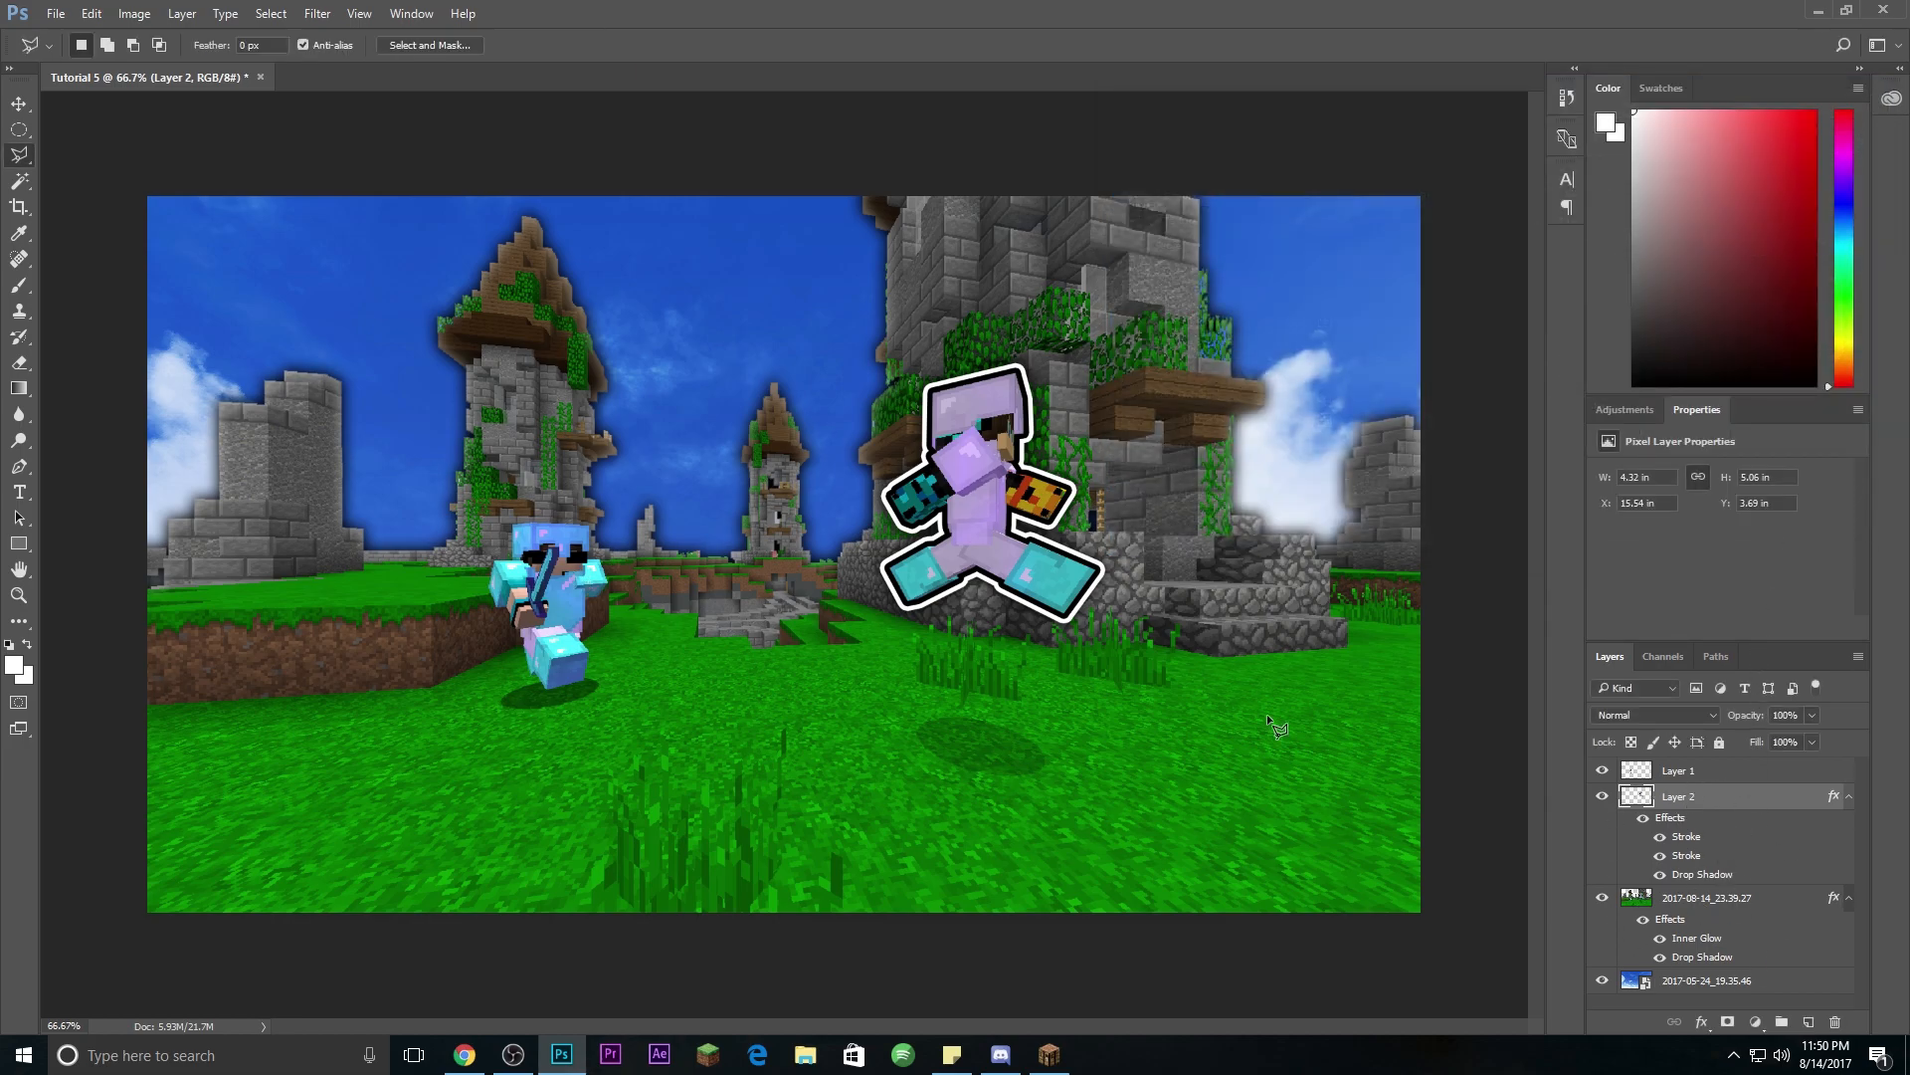
Step: Copy the layer style of Layer 2 and paste it onto the left NPC's layer, Layer 1
{"action": "right_click", "coordinate": [1774, 801]}
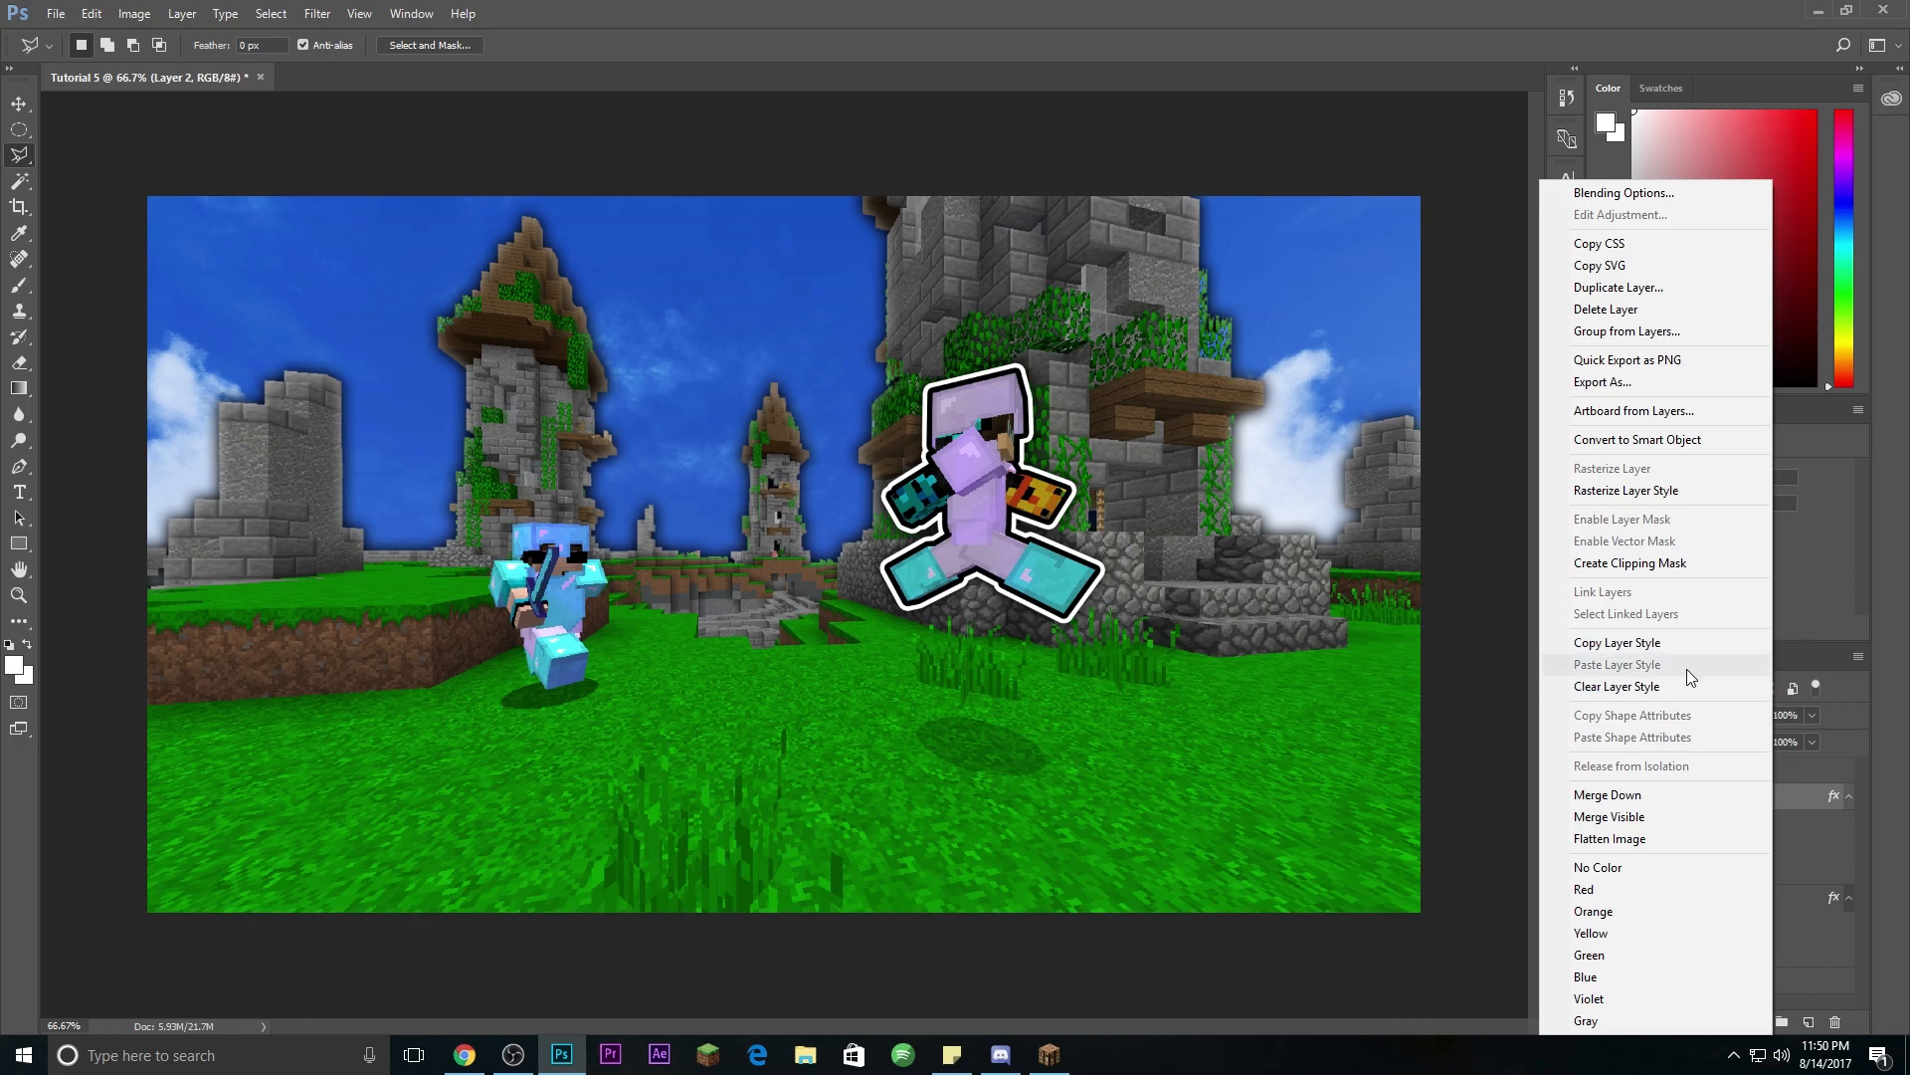
{"action": "left_click", "coordinate": [1672, 643]}
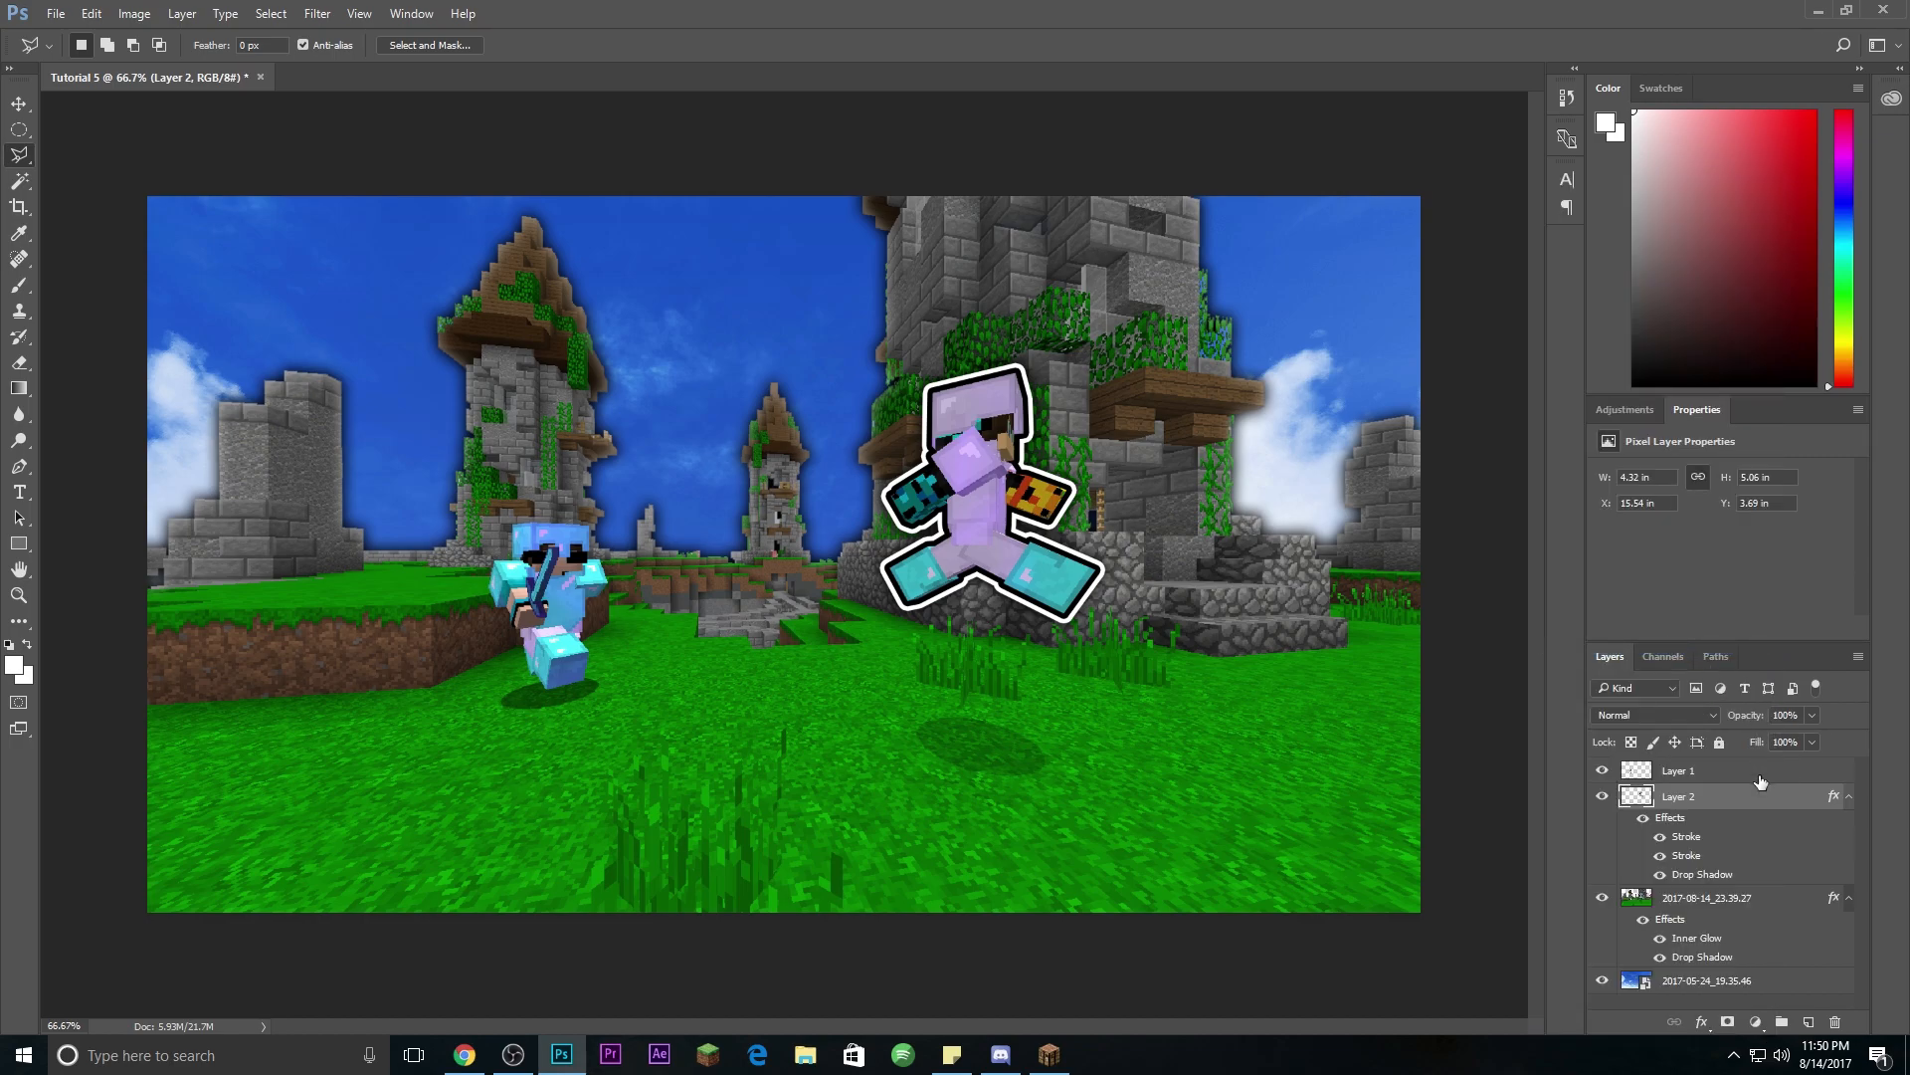
{"action": "right_click", "coordinate": [1753, 771]}
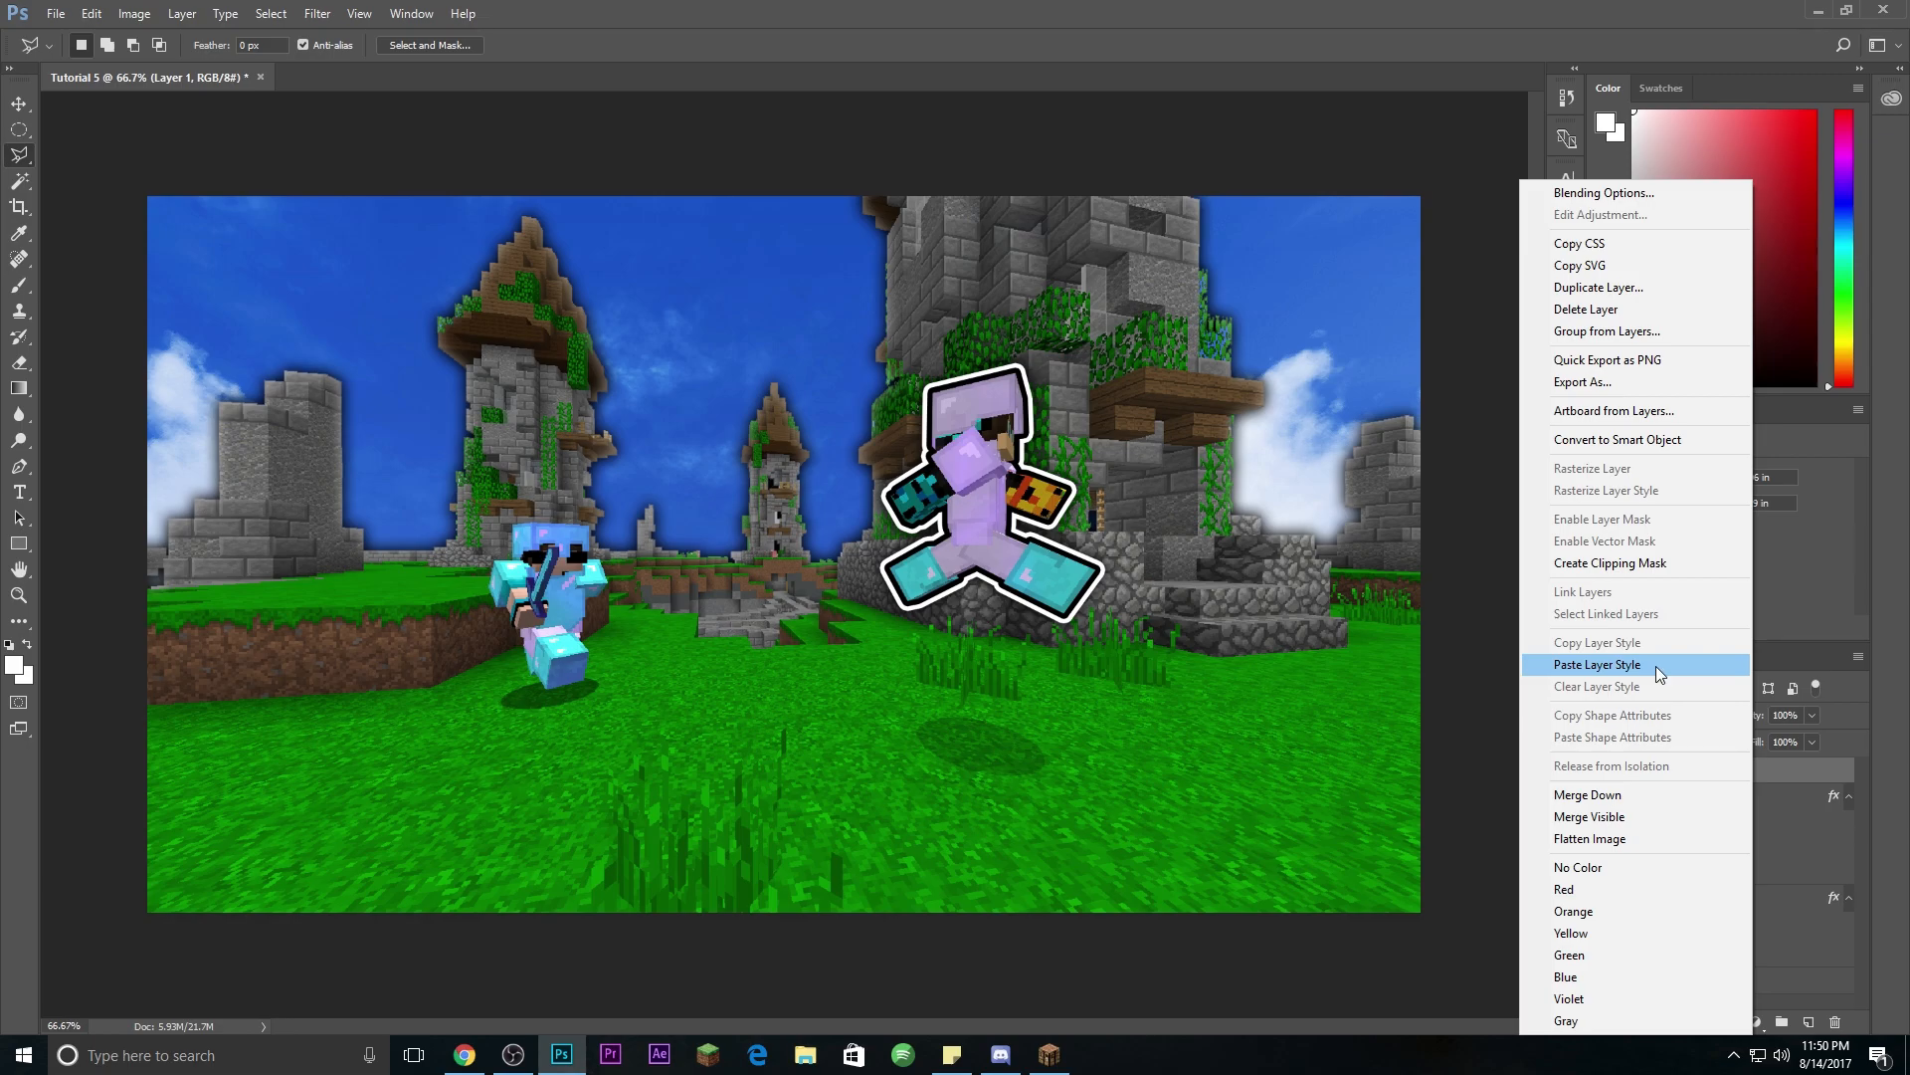
{"action": "left_click", "coordinate": [1655, 666]}
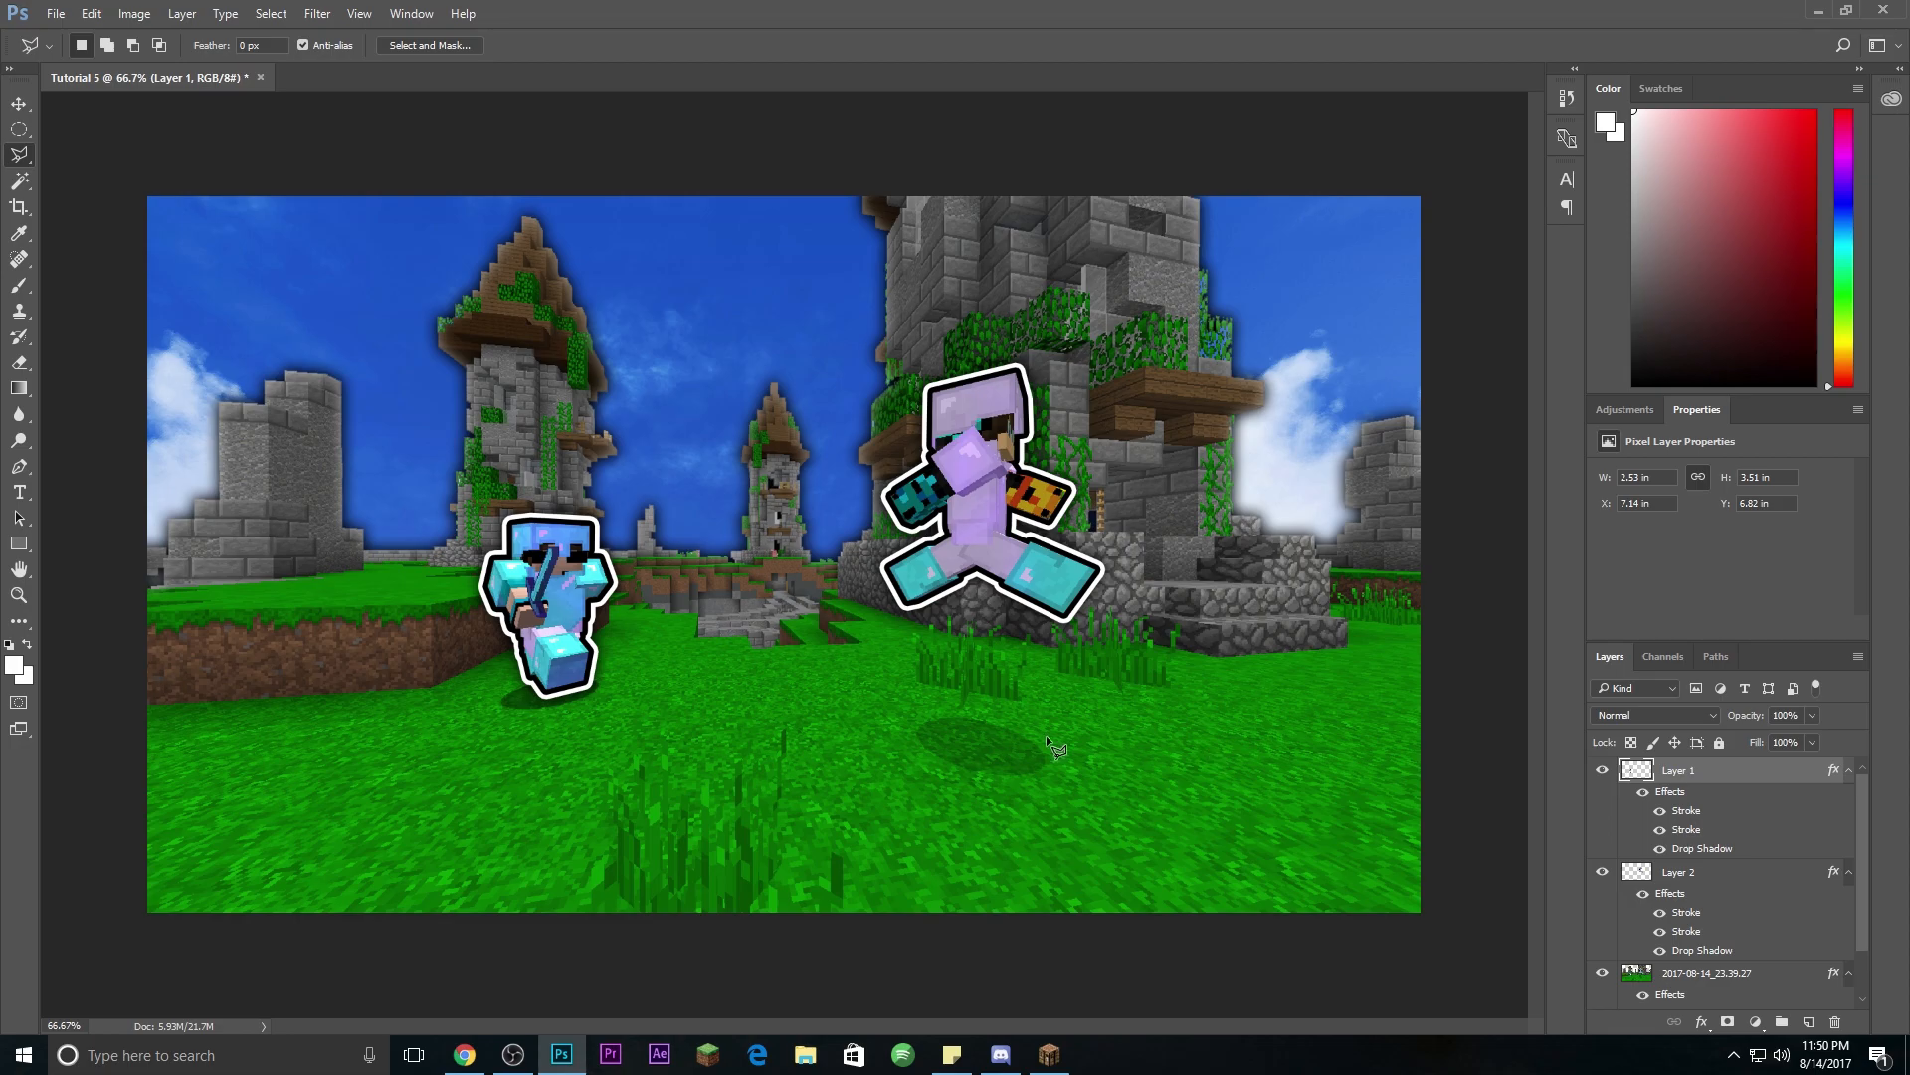
Step: Collapse the effects lists of Layer 1, Layer 2 and the 2017-08-14_23.39.27 layer
{"action": "left_click", "coordinate": [1849, 872]}
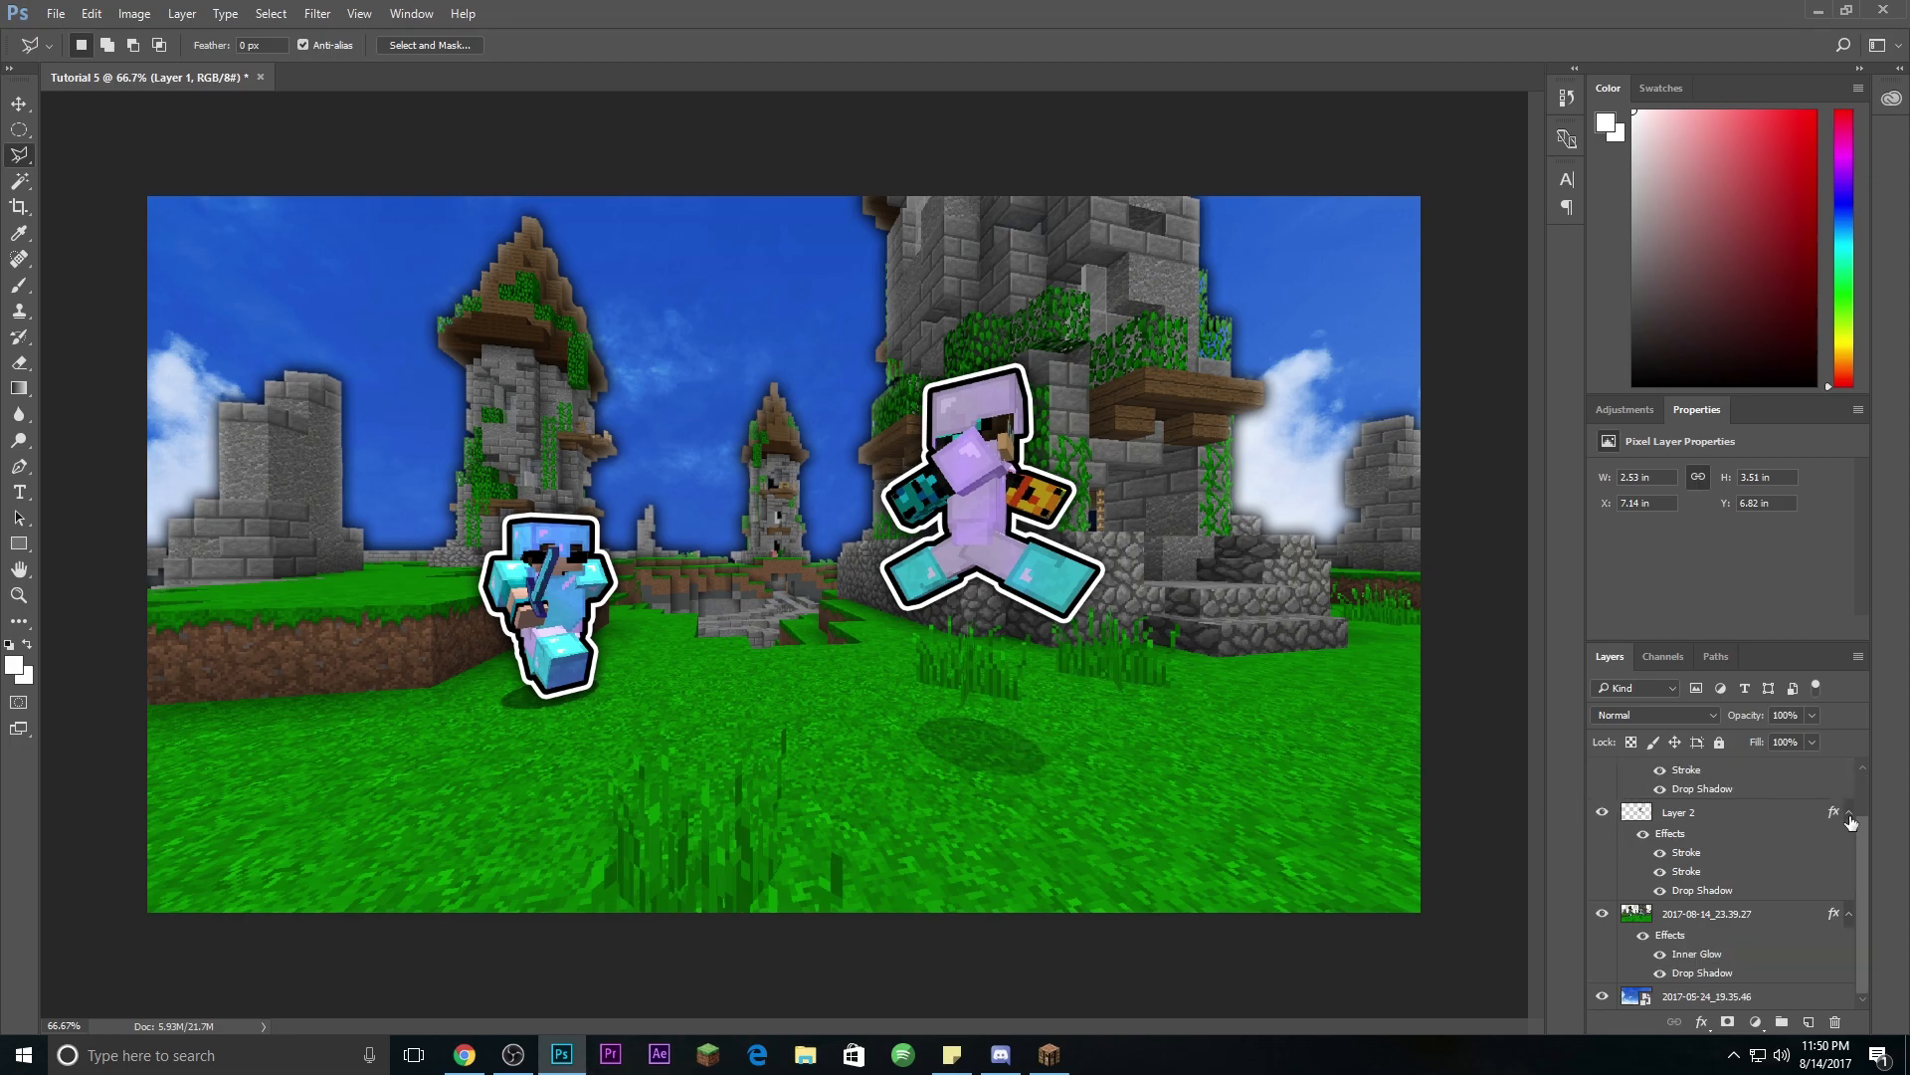
{"action": "left_click", "coordinate": [1850, 770]}
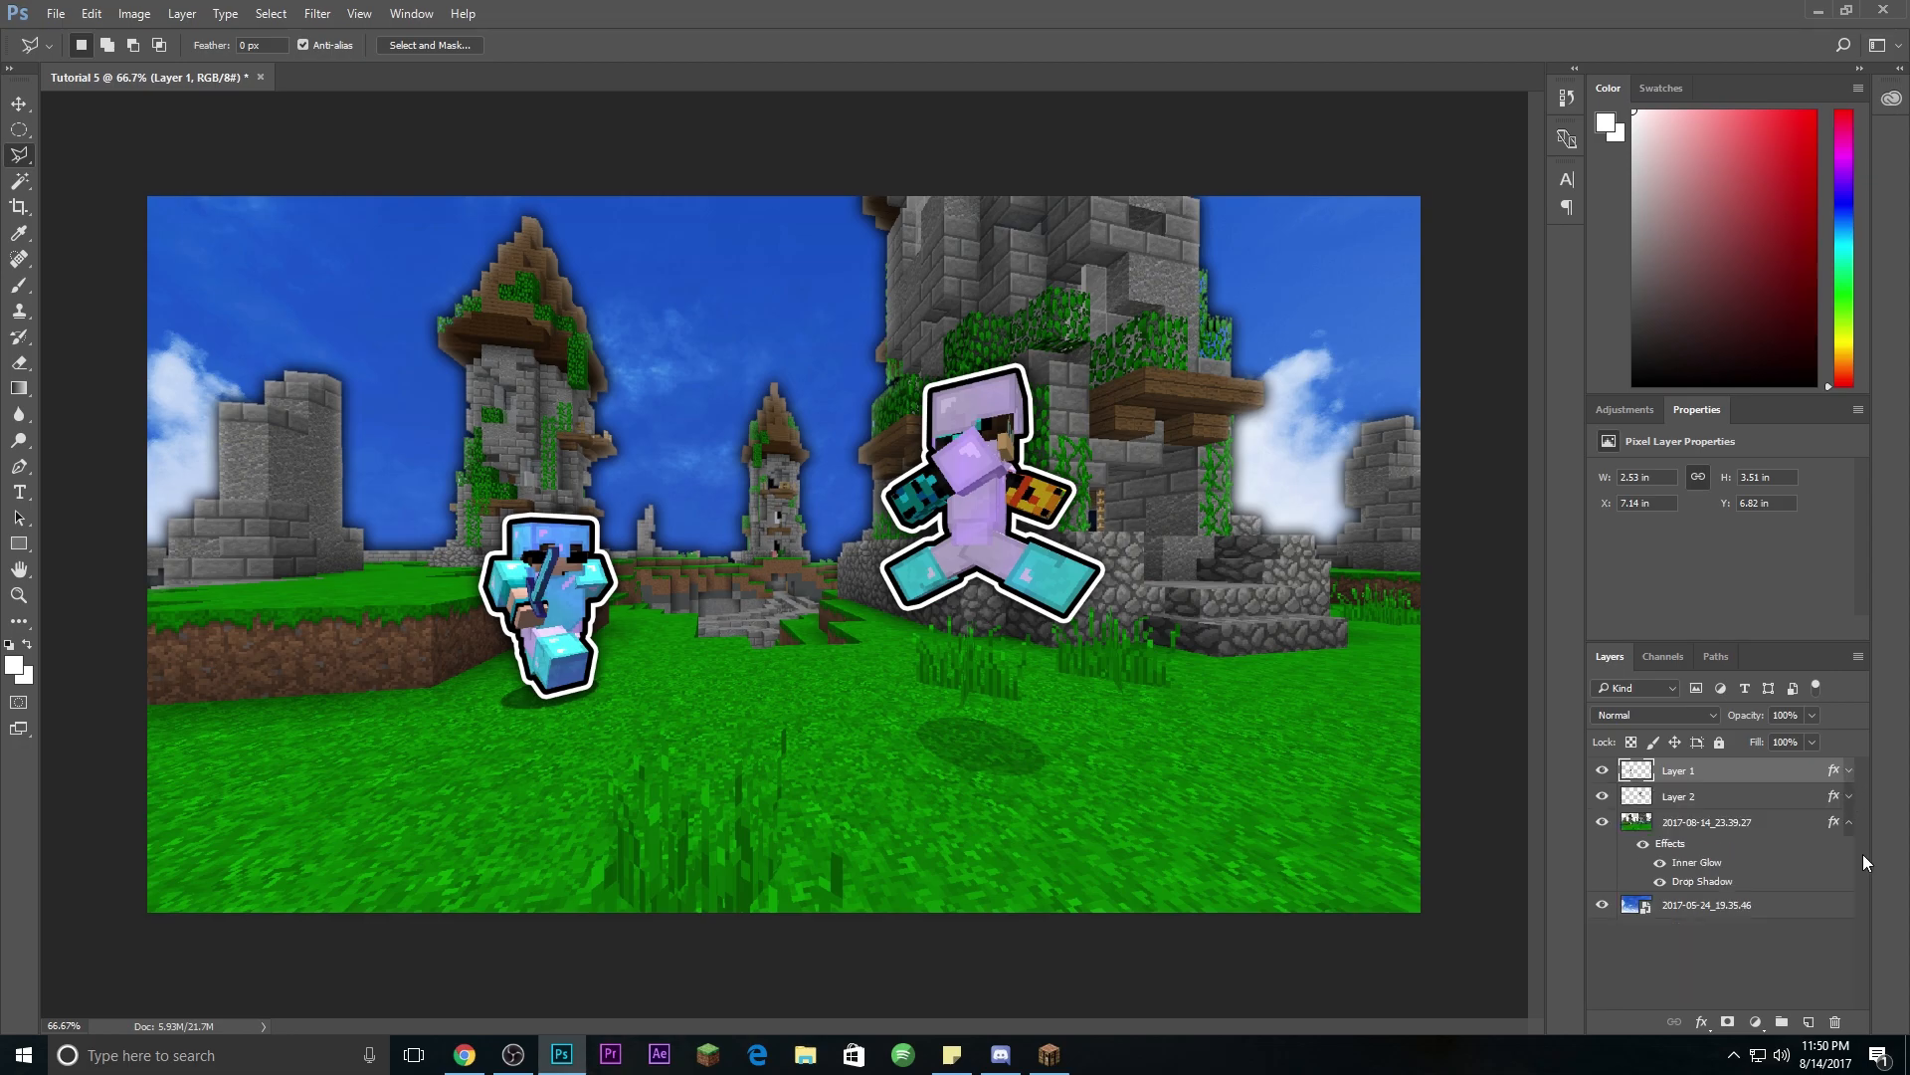
{"action": "left_click", "coordinate": [1850, 822]}
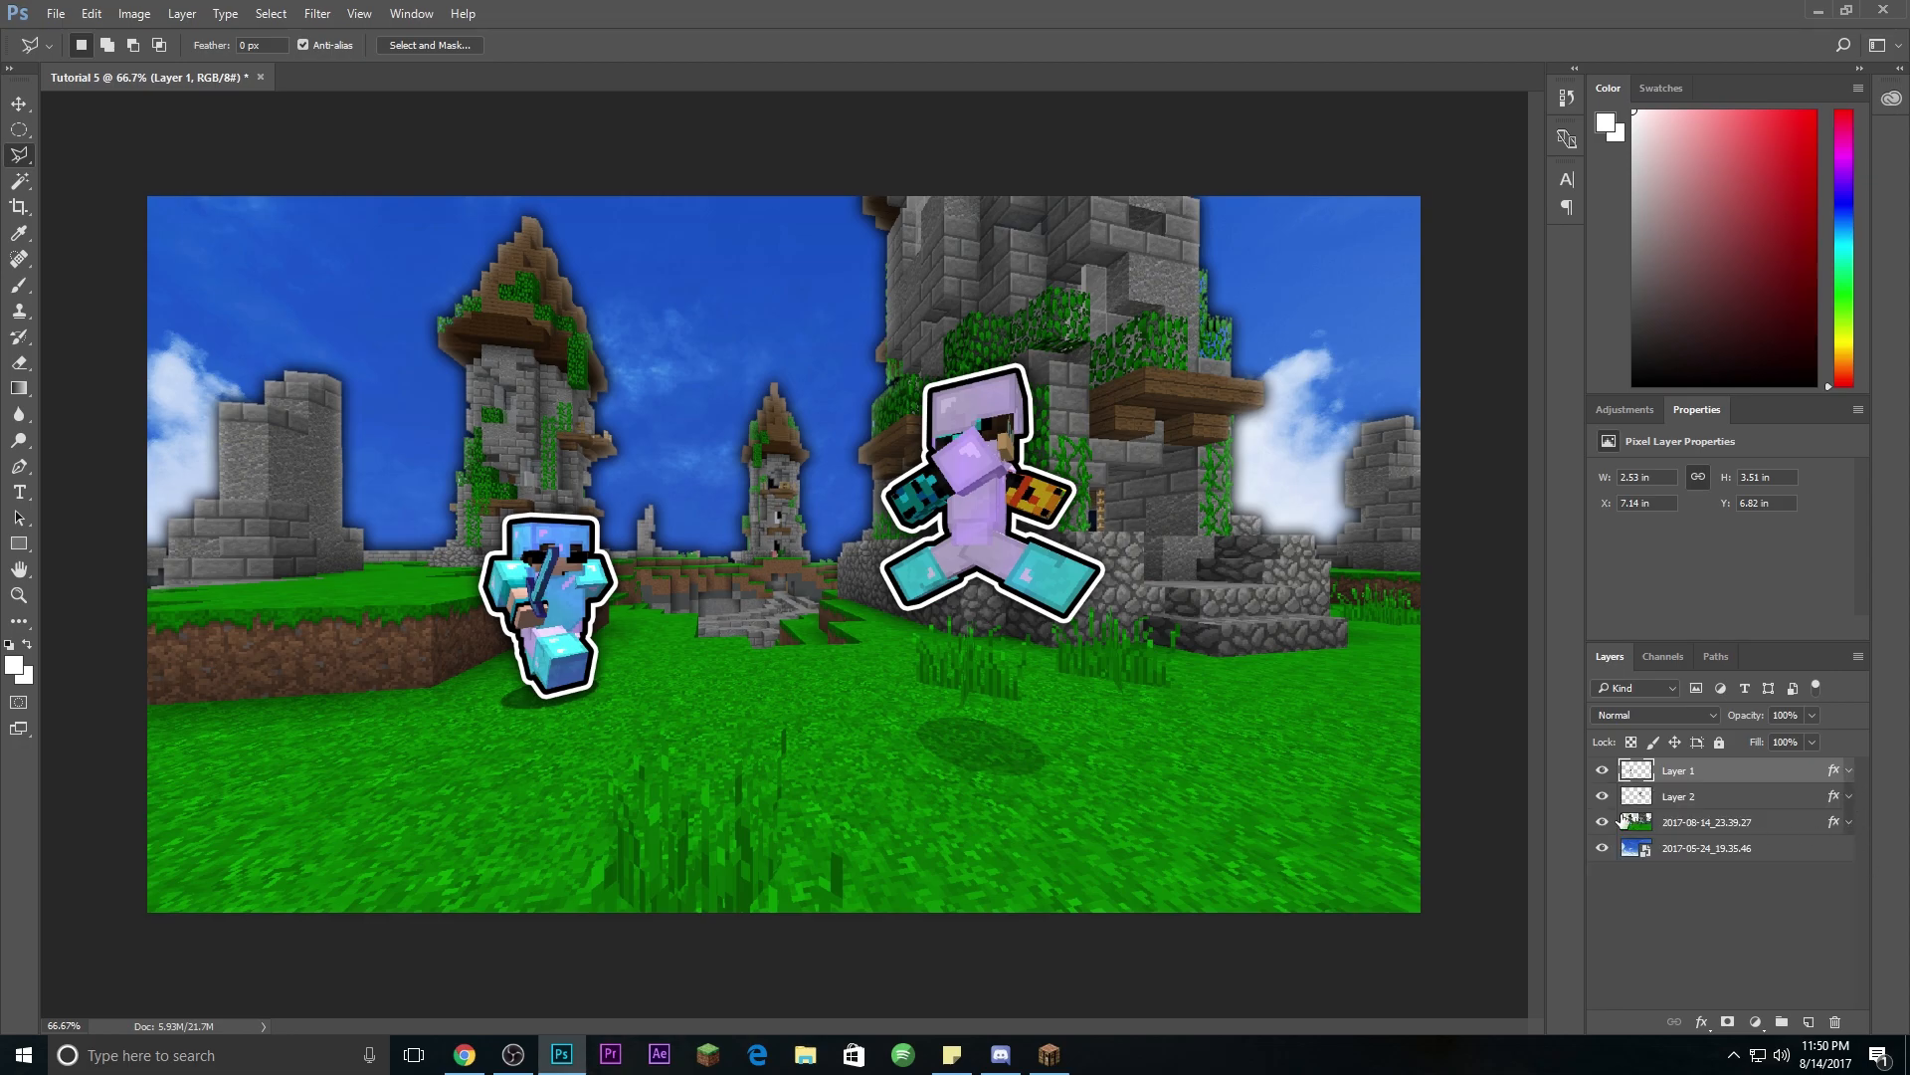
Step: Place the screenshot 2017-08-12_20.30.38 as an embedded image at its default size
{"action": "left_click", "coordinate": [56, 14]}
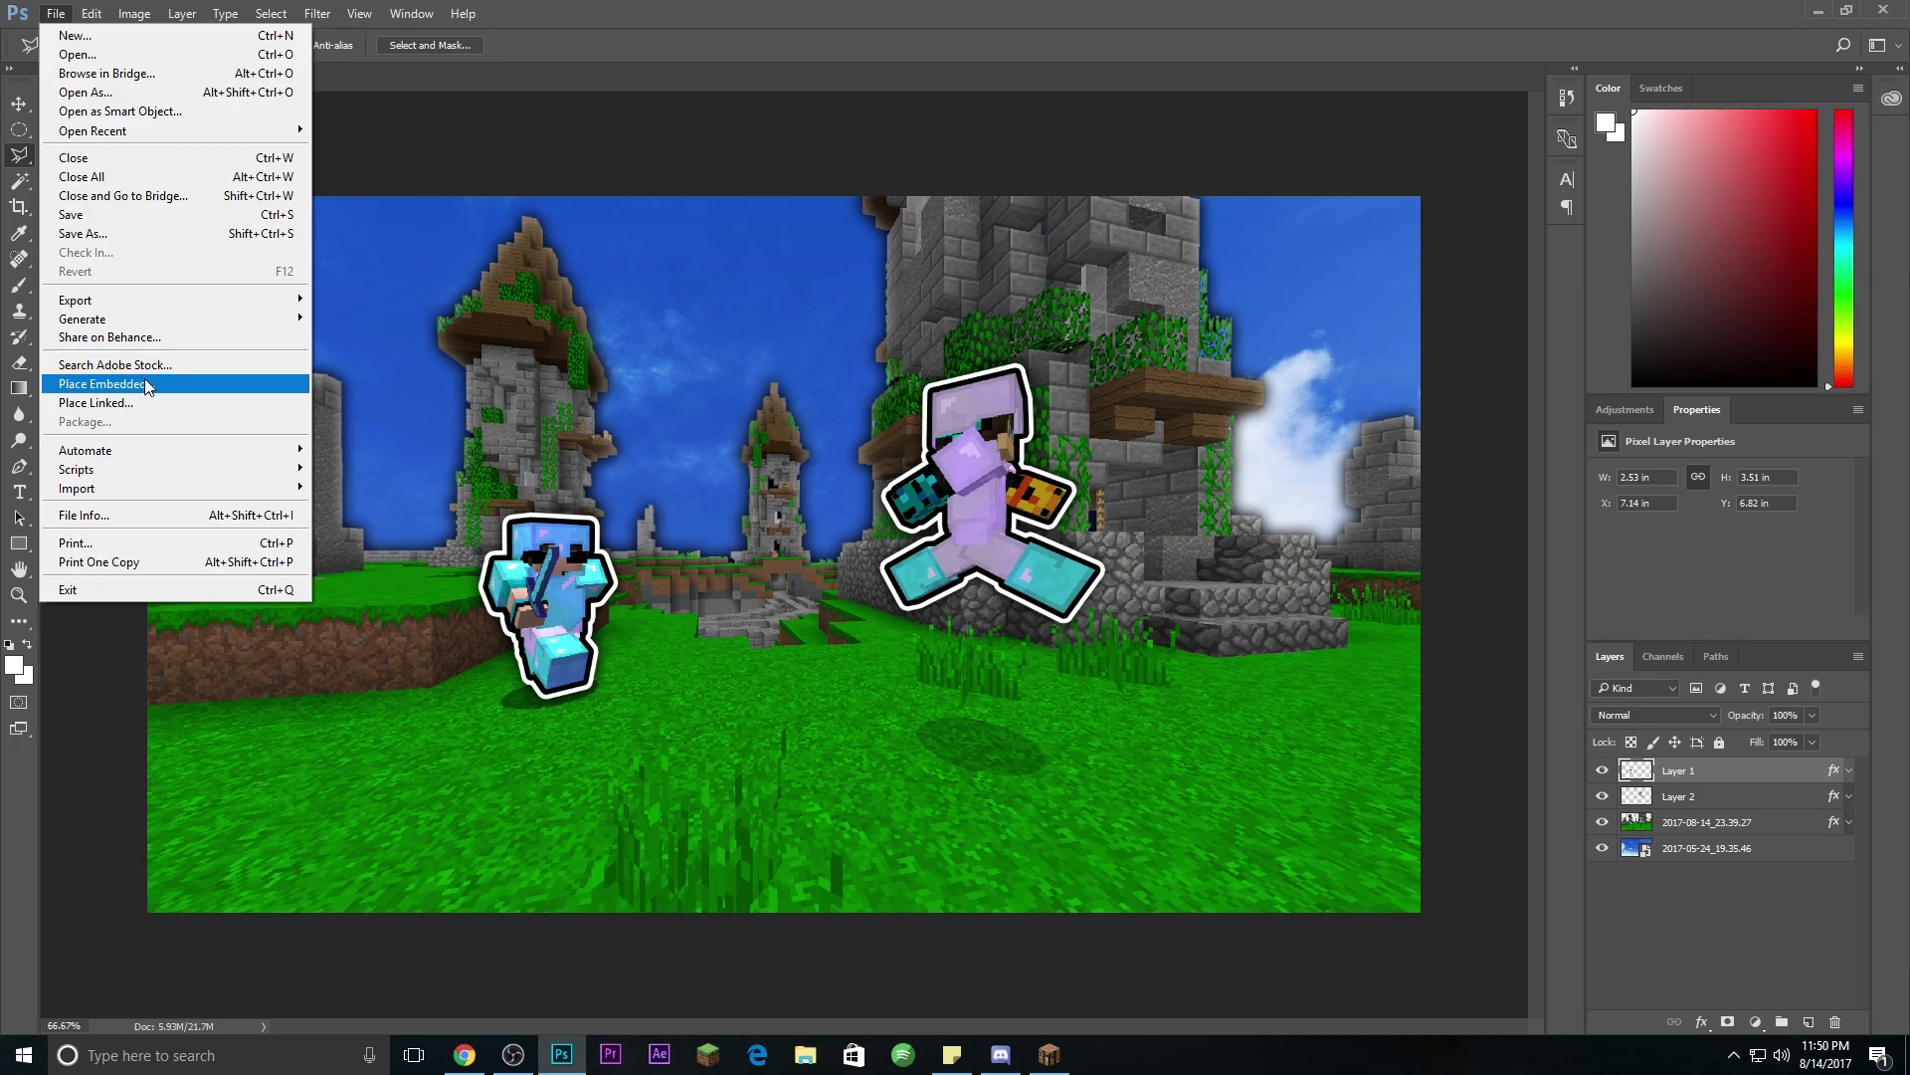
{"action": "left_click", "coordinate": [99, 385]}
{"action": "scroll", "coordinate": [836, 443], "scroll_direction": "down", "scroll_amount": 10}
{"action": "scroll", "coordinate": [834, 498], "scroll_direction": "down", "scroll_amount": 10}
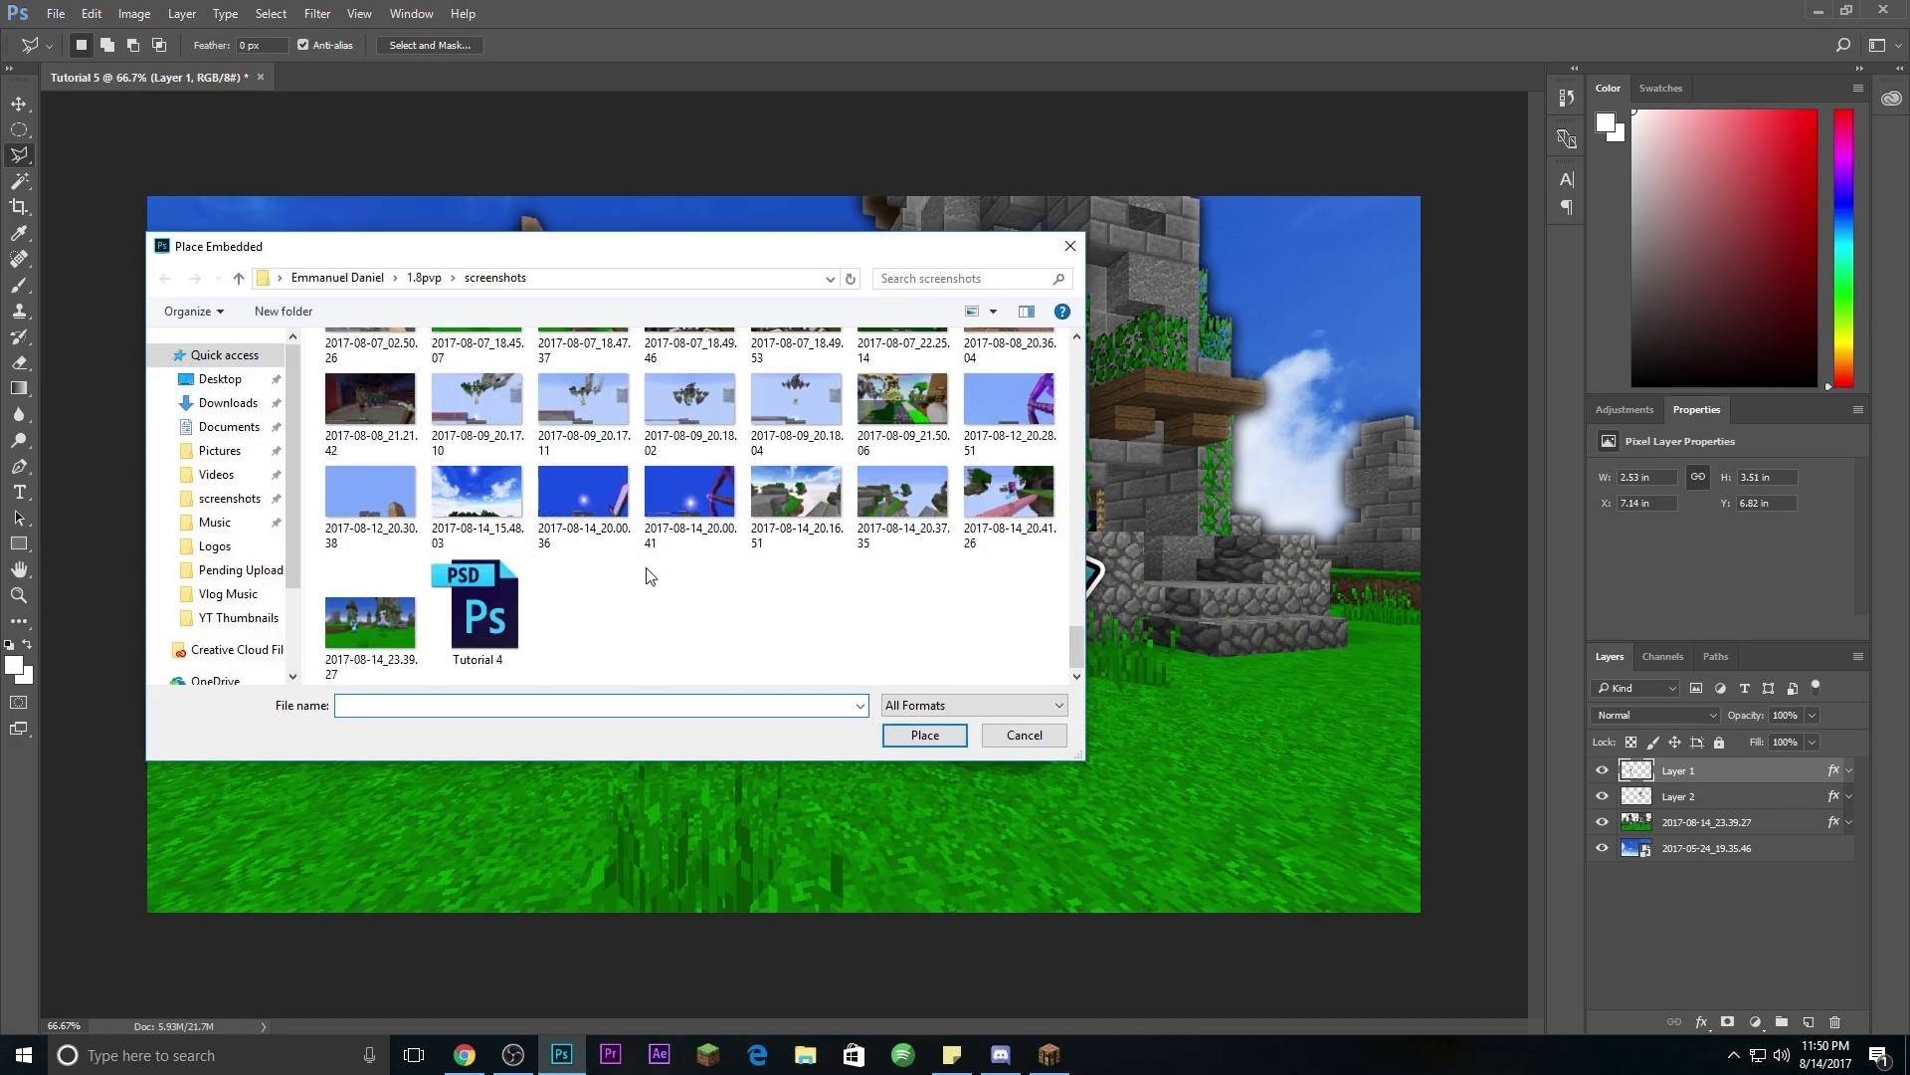
{"action": "left_click", "coordinate": [1014, 414]}
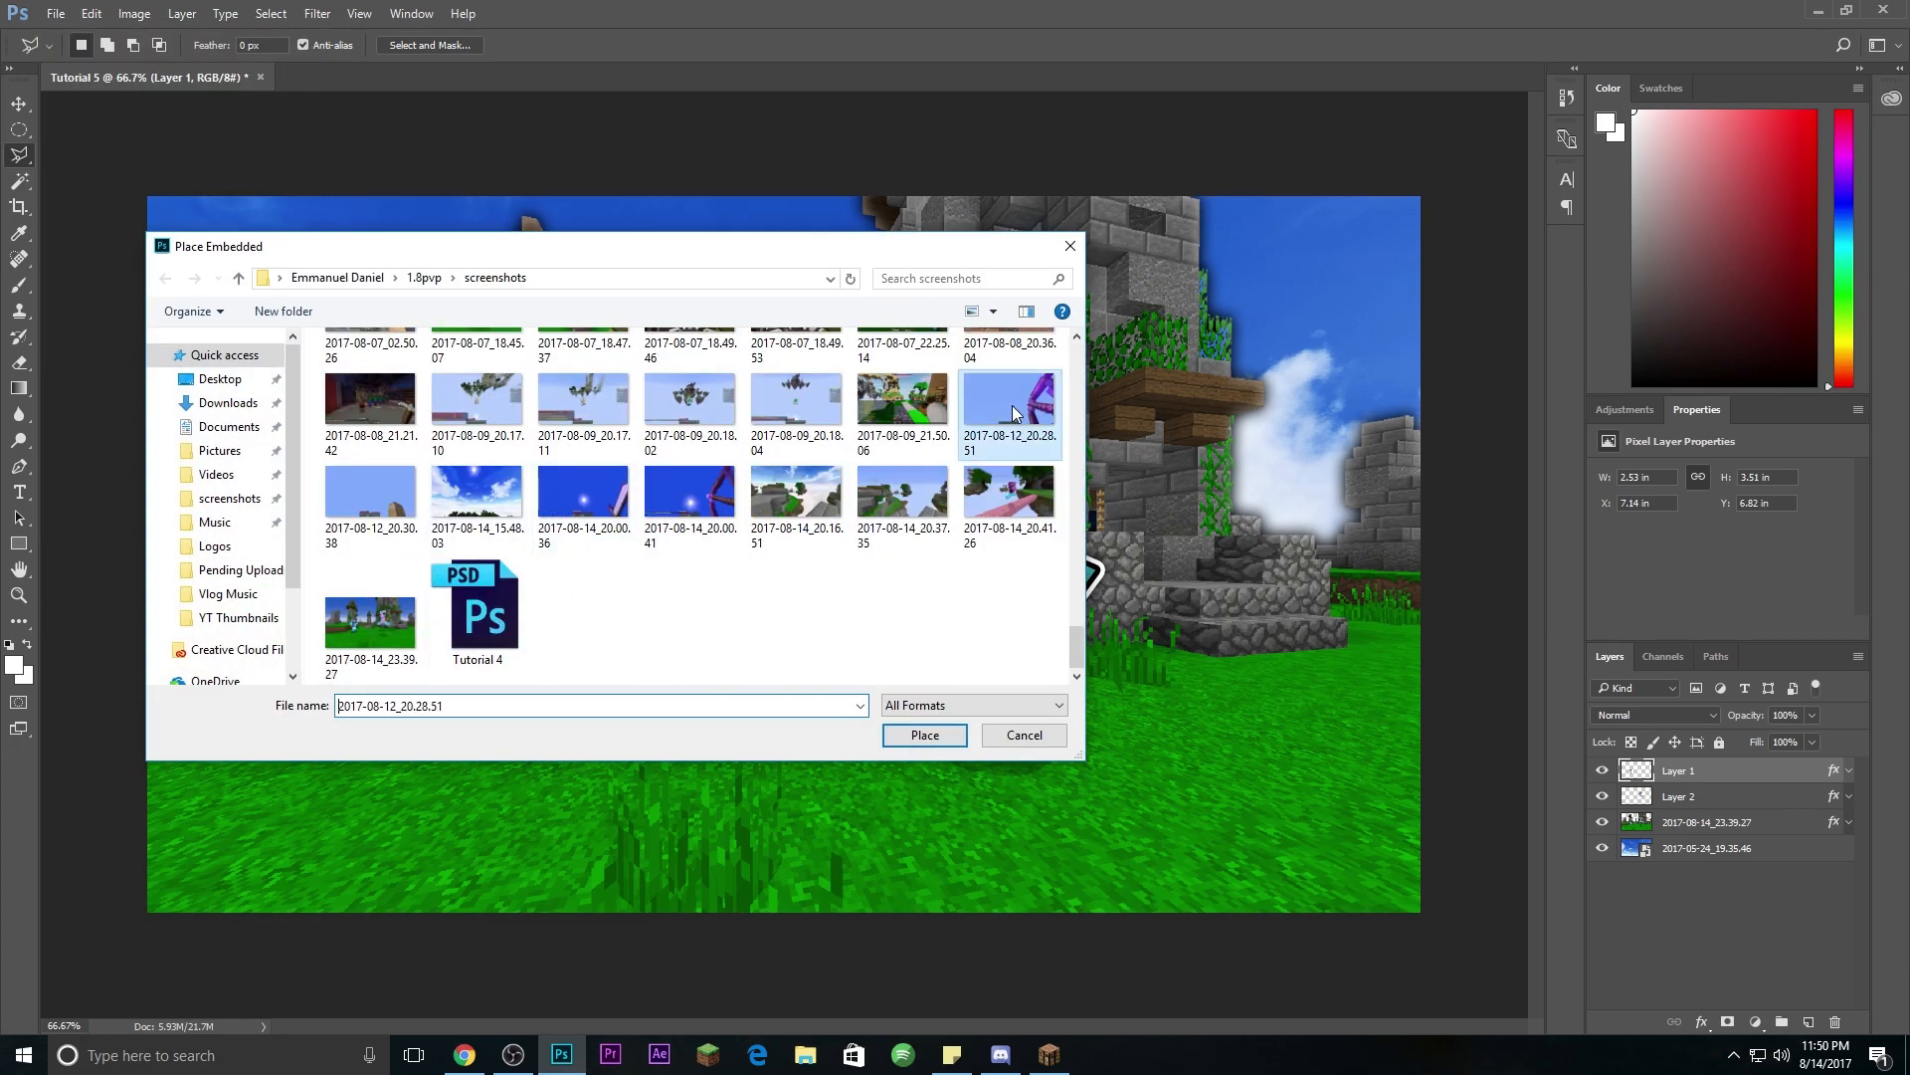
{"action": "double_click", "coordinate": [349, 508]}
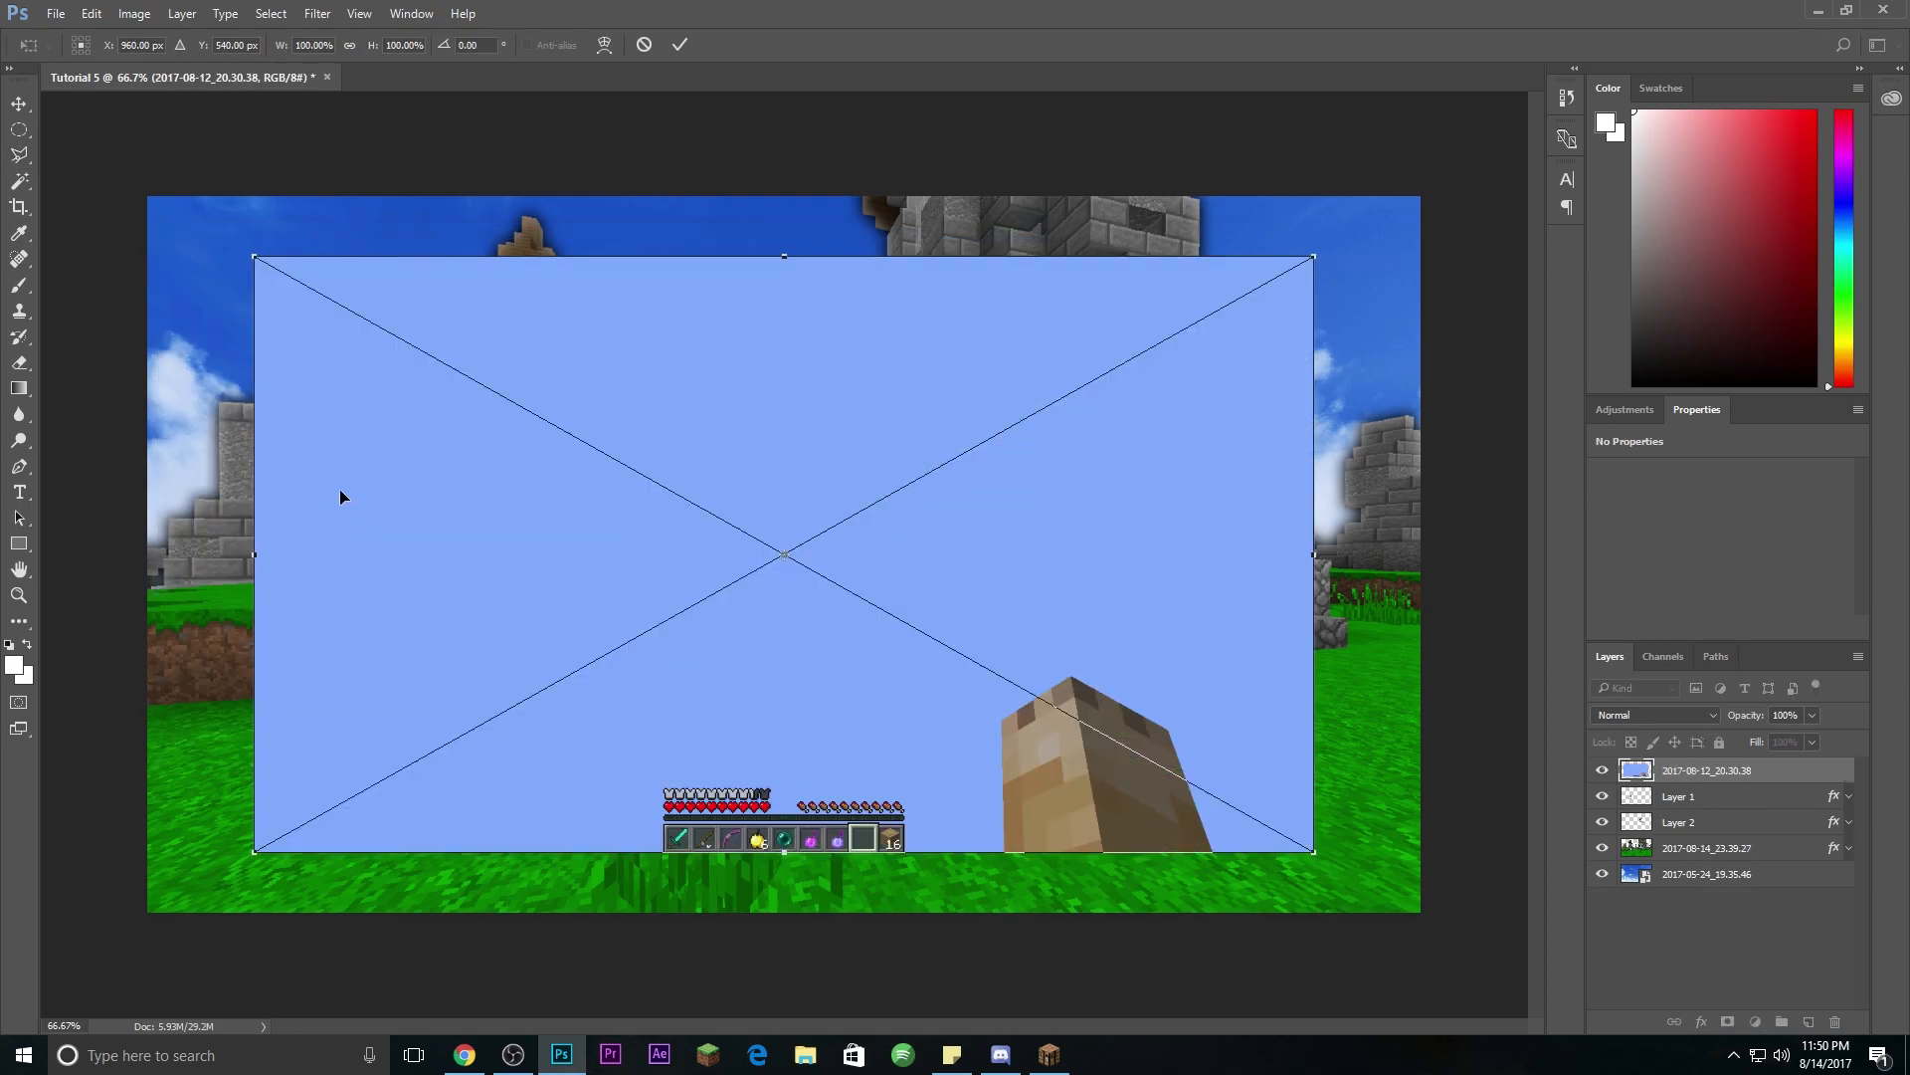
{"action": "key", "text": "Return"}
Step: Place the bow screenshot 2017-08-12_20.28.51 as an embedded image at its default size
{"action": "left_click", "coordinate": [56, 13]}
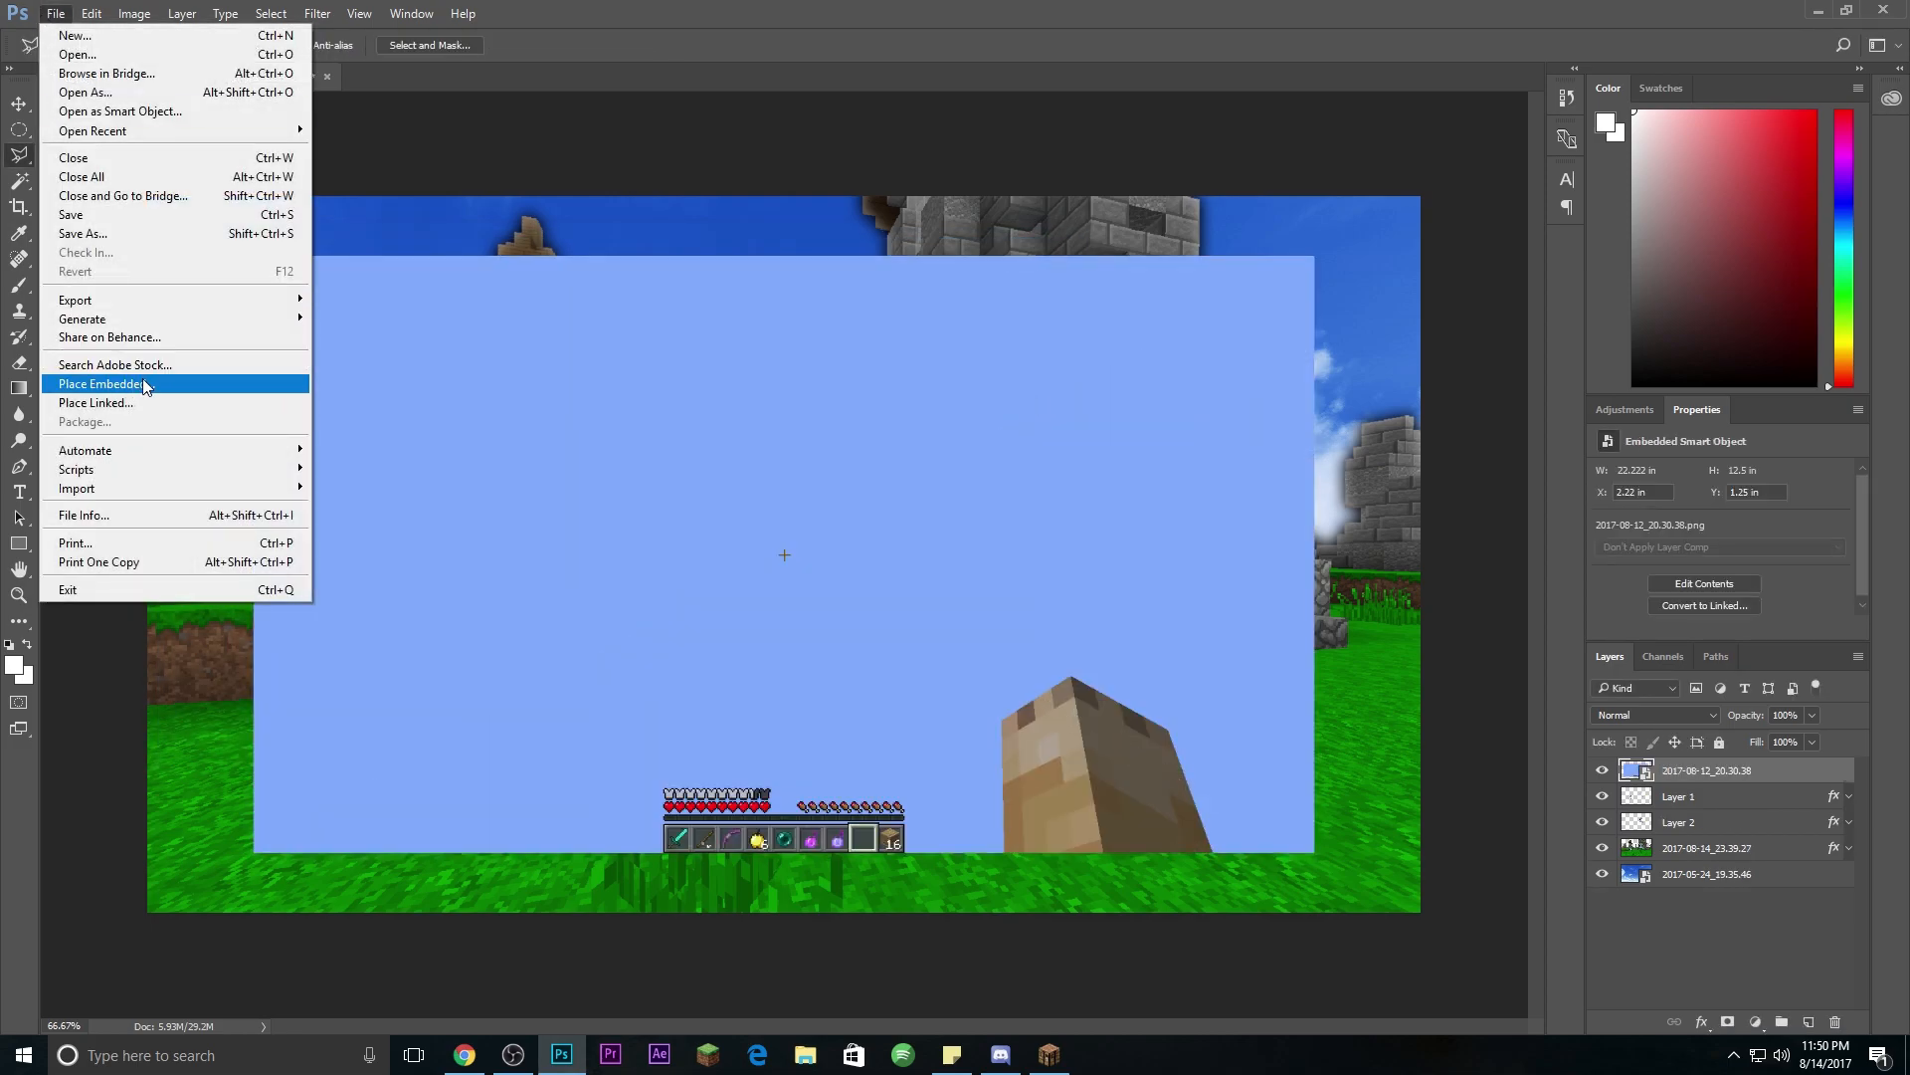
{"action": "left_click", "coordinate": [59, 379]}
{"action": "left_click", "coordinate": [1027, 391]}
{"action": "double_click", "coordinate": [1027, 391]}
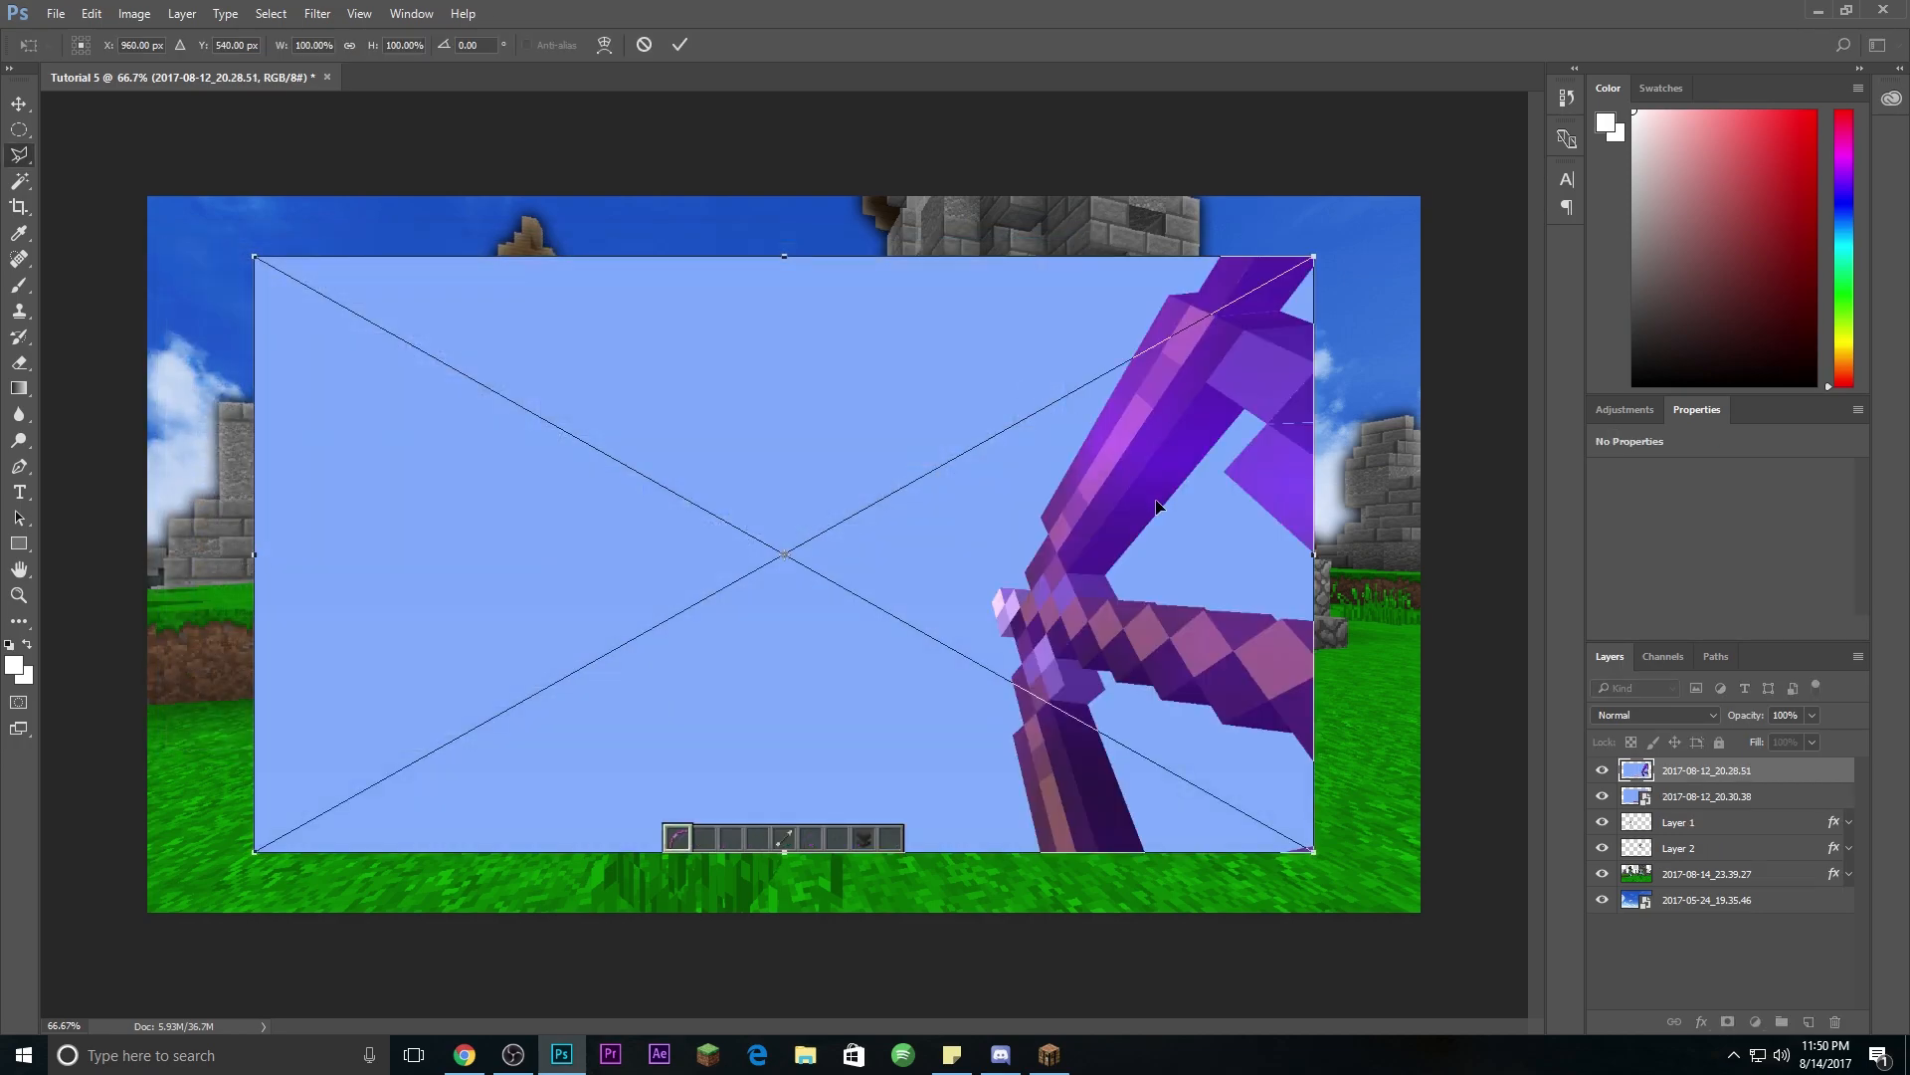
{"action": "key", "text": "Return"}
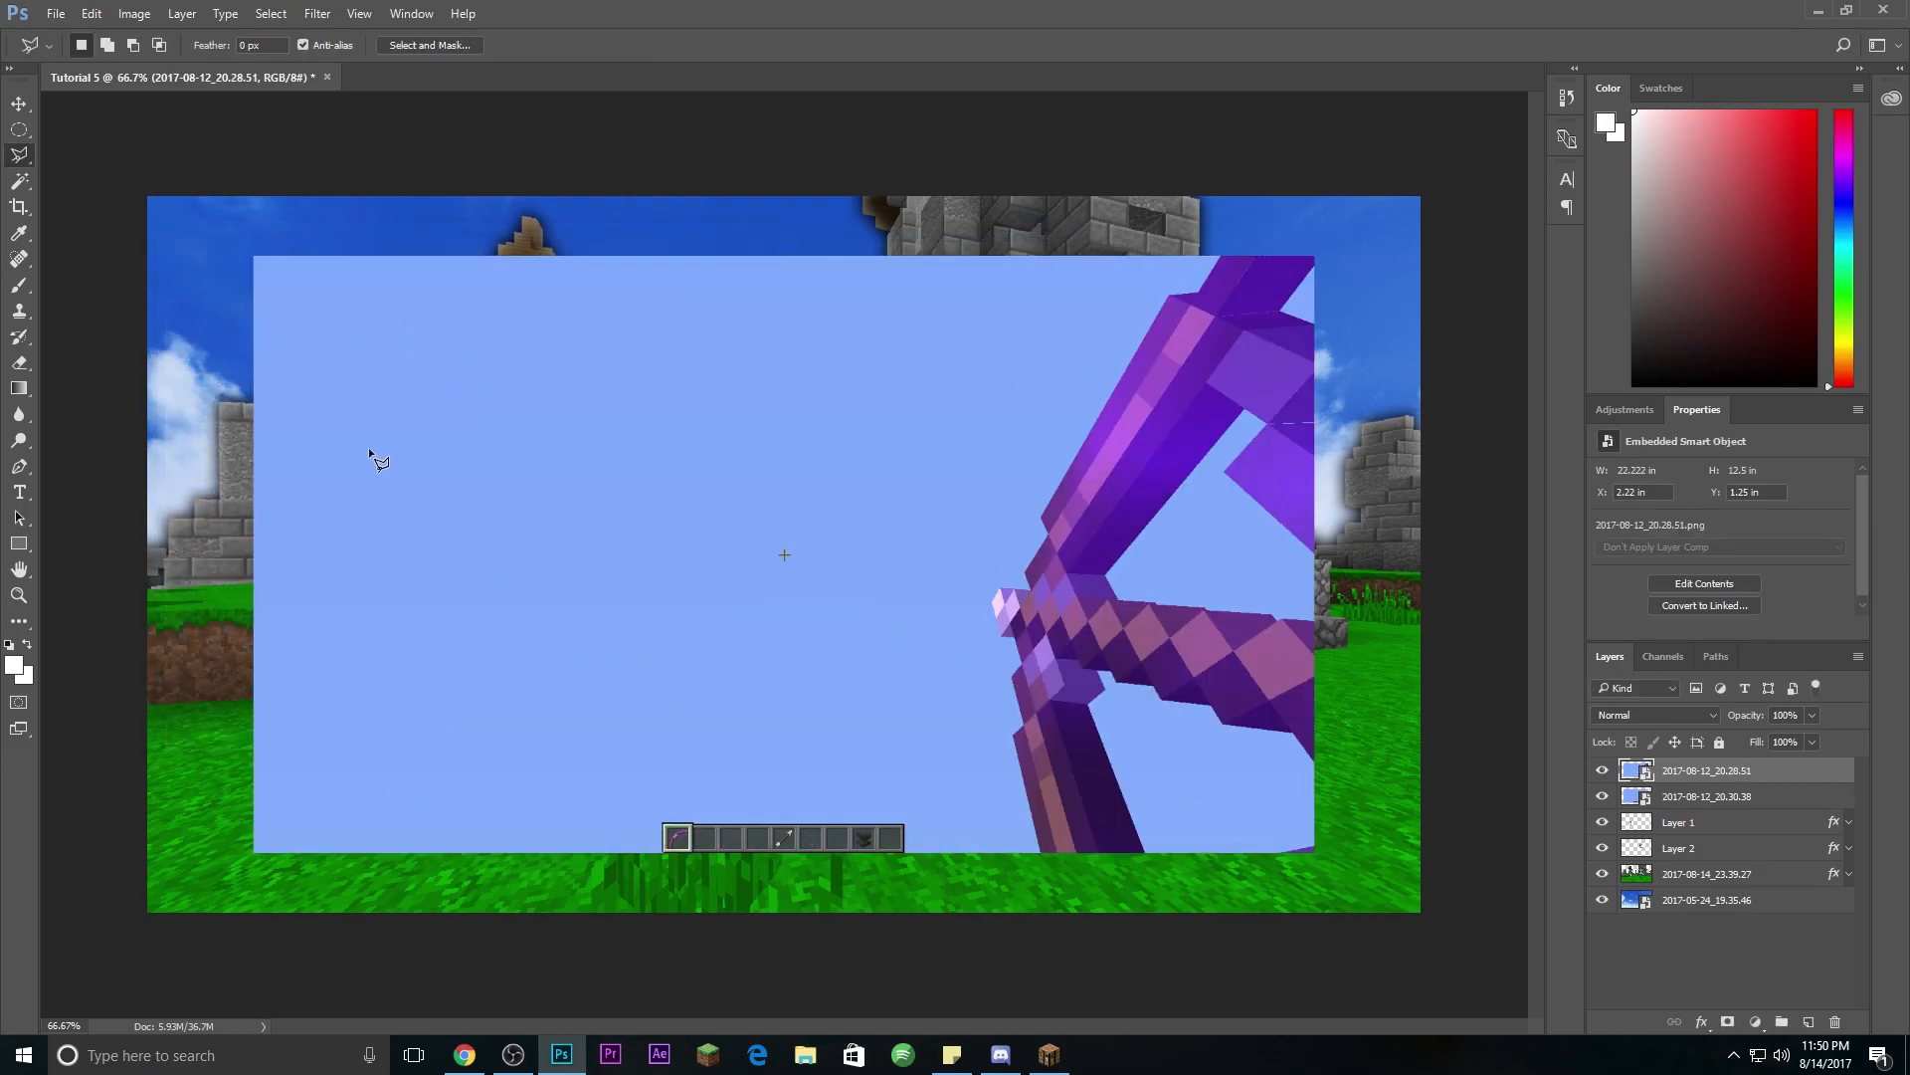
Step: Rasterize the two placed screenshot layers, 2017-08-12_20.28.51 and 2017-08-12_20.30.38
{"action": "right_click", "coordinate": [1790, 775]}
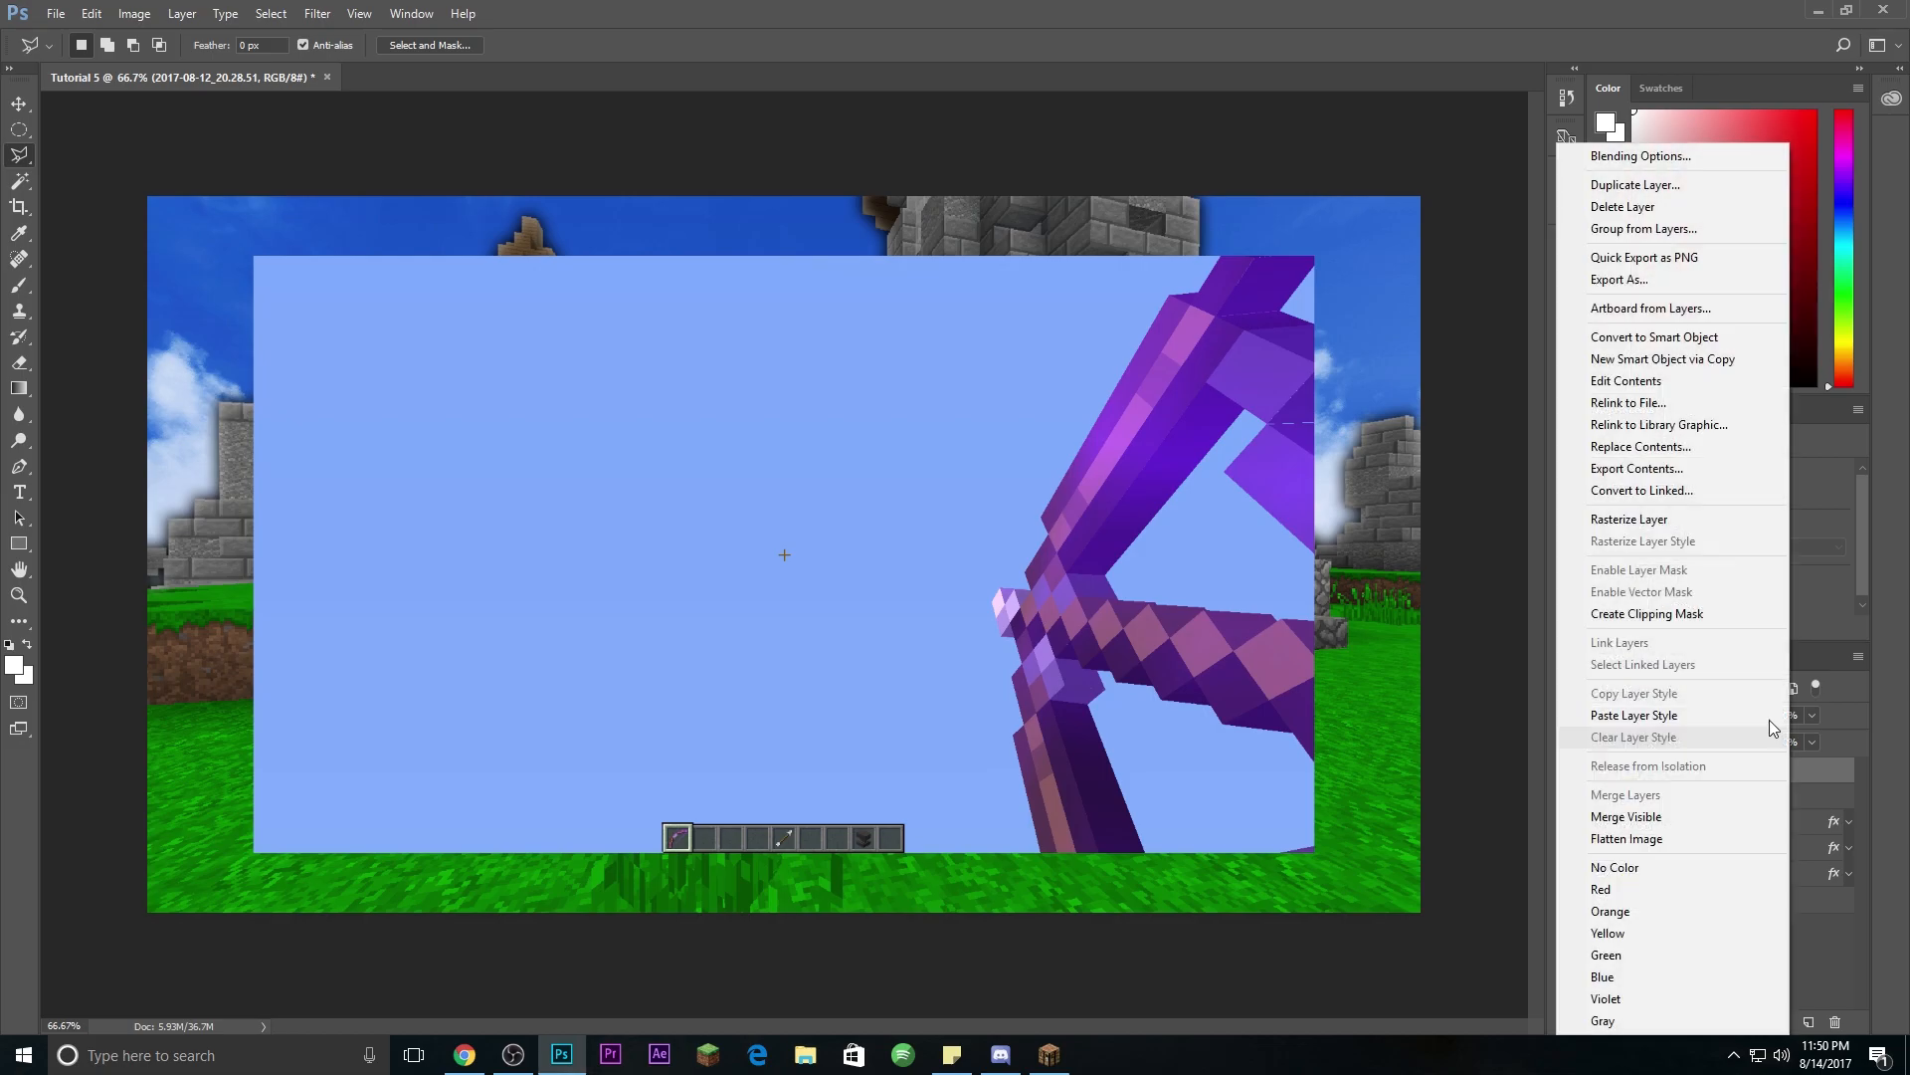
{"action": "left_click", "coordinate": [1695, 623]}
{"action": "right_click", "coordinate": [1761, 801]}
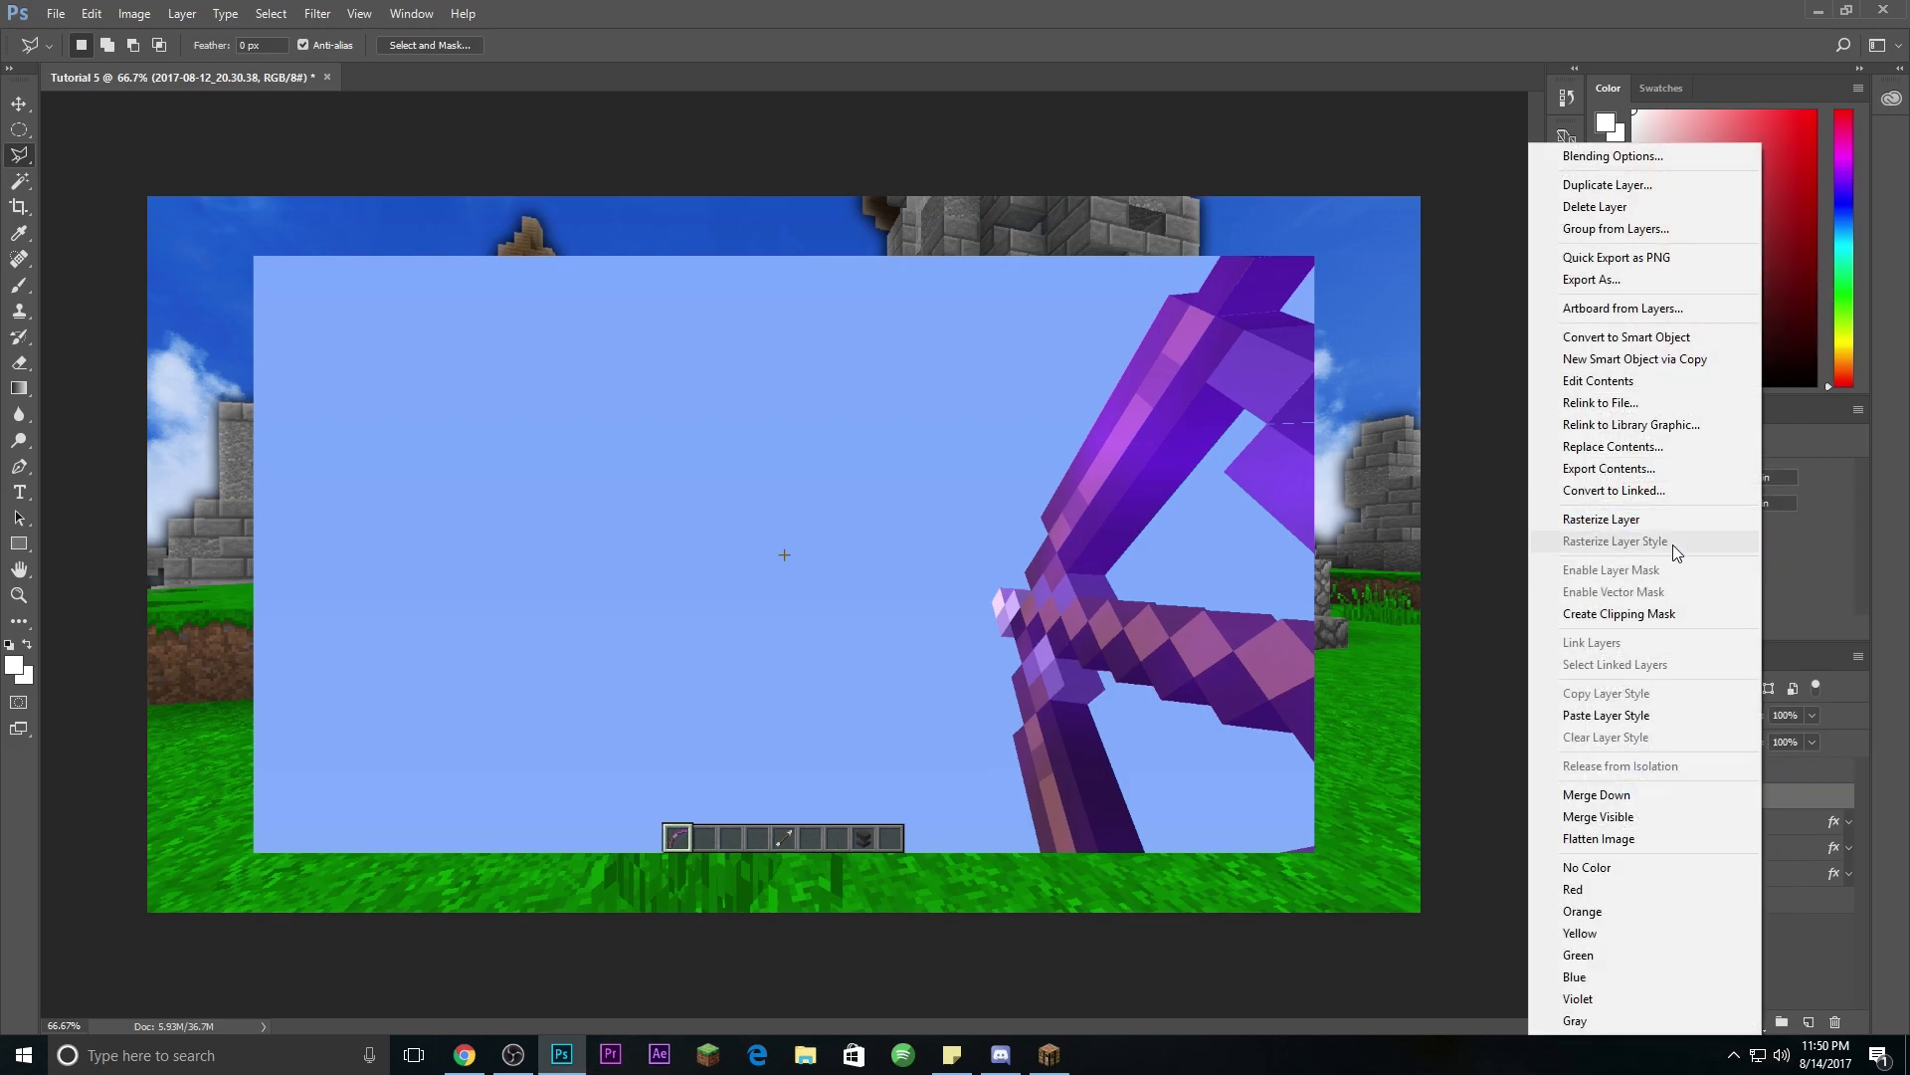
{"action": "left_click", "coordinate": [1665, 521]}
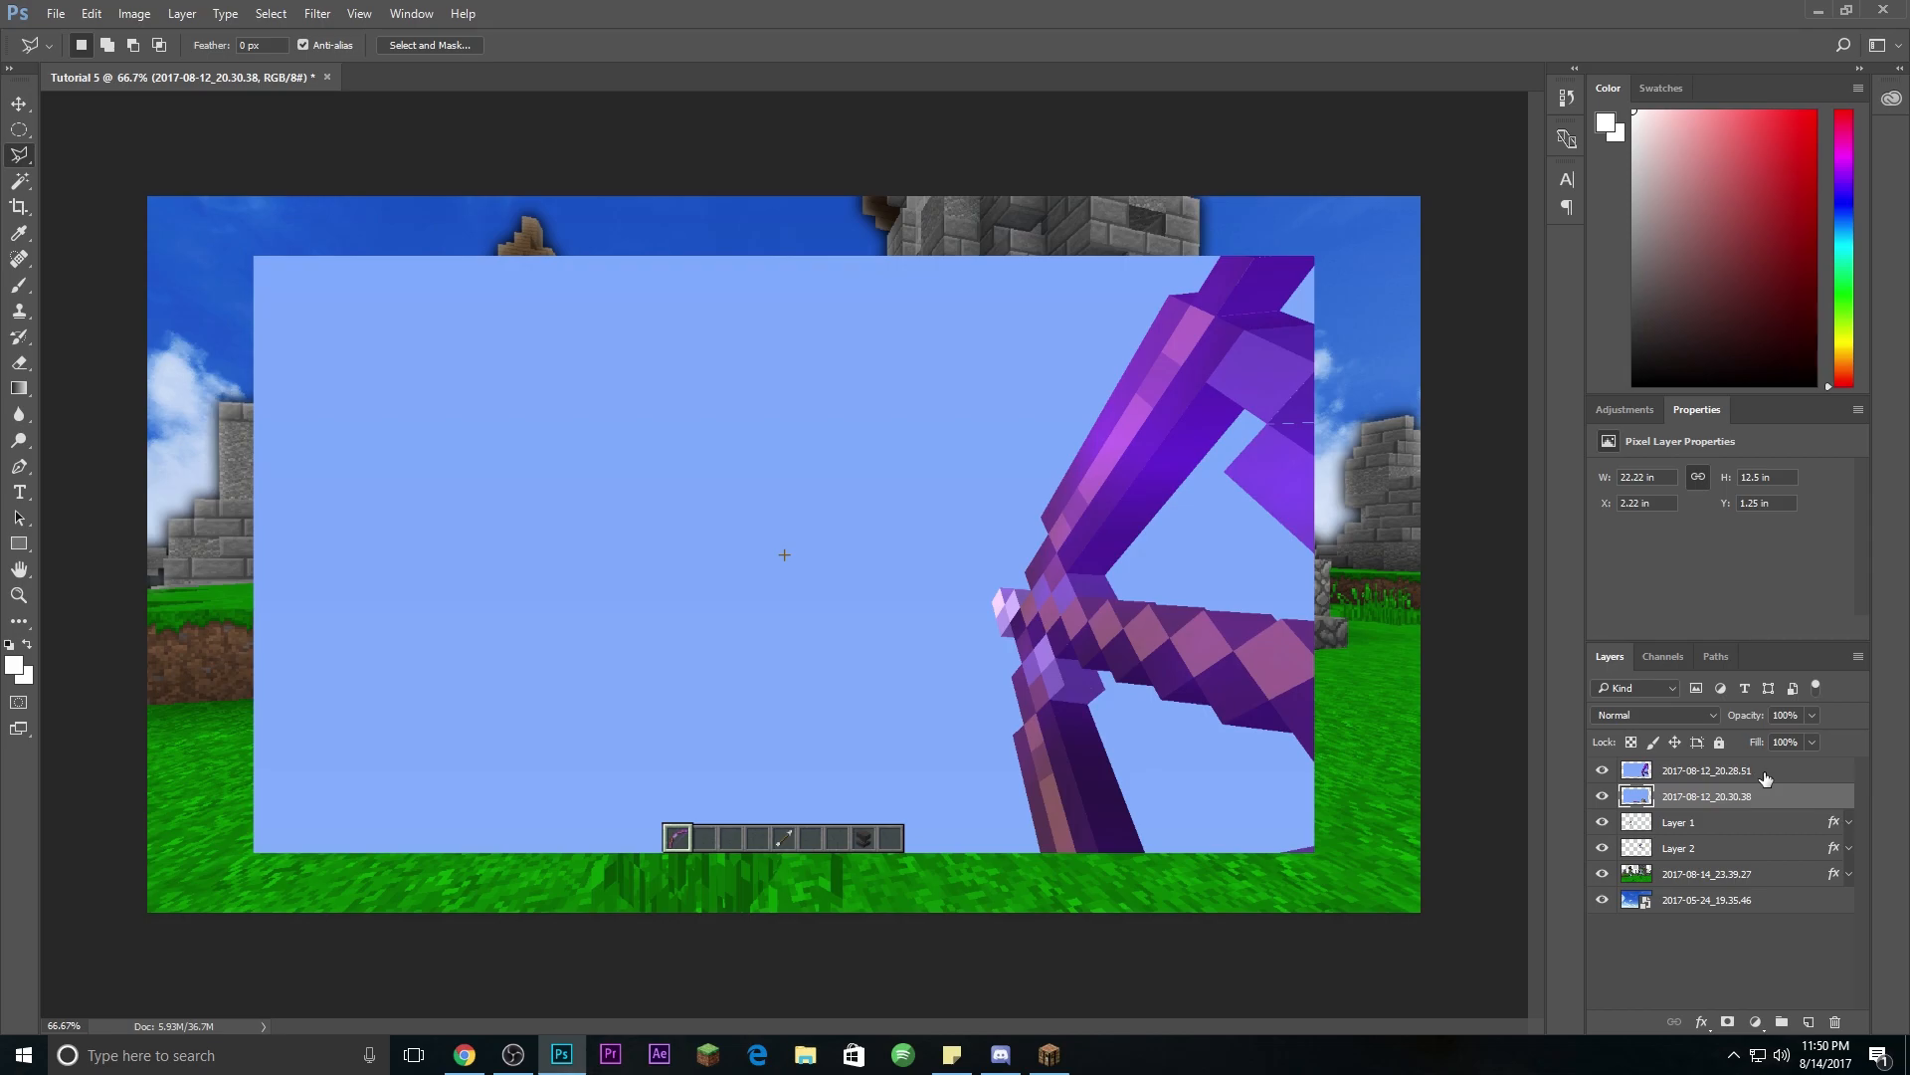
Step: On the 2017-08-12_20.28.51 layer, delete the blue background around the bow and in the gap above the arrow with the Magic Wand
{"action": "left_click", "coordinate": [19, 182]}
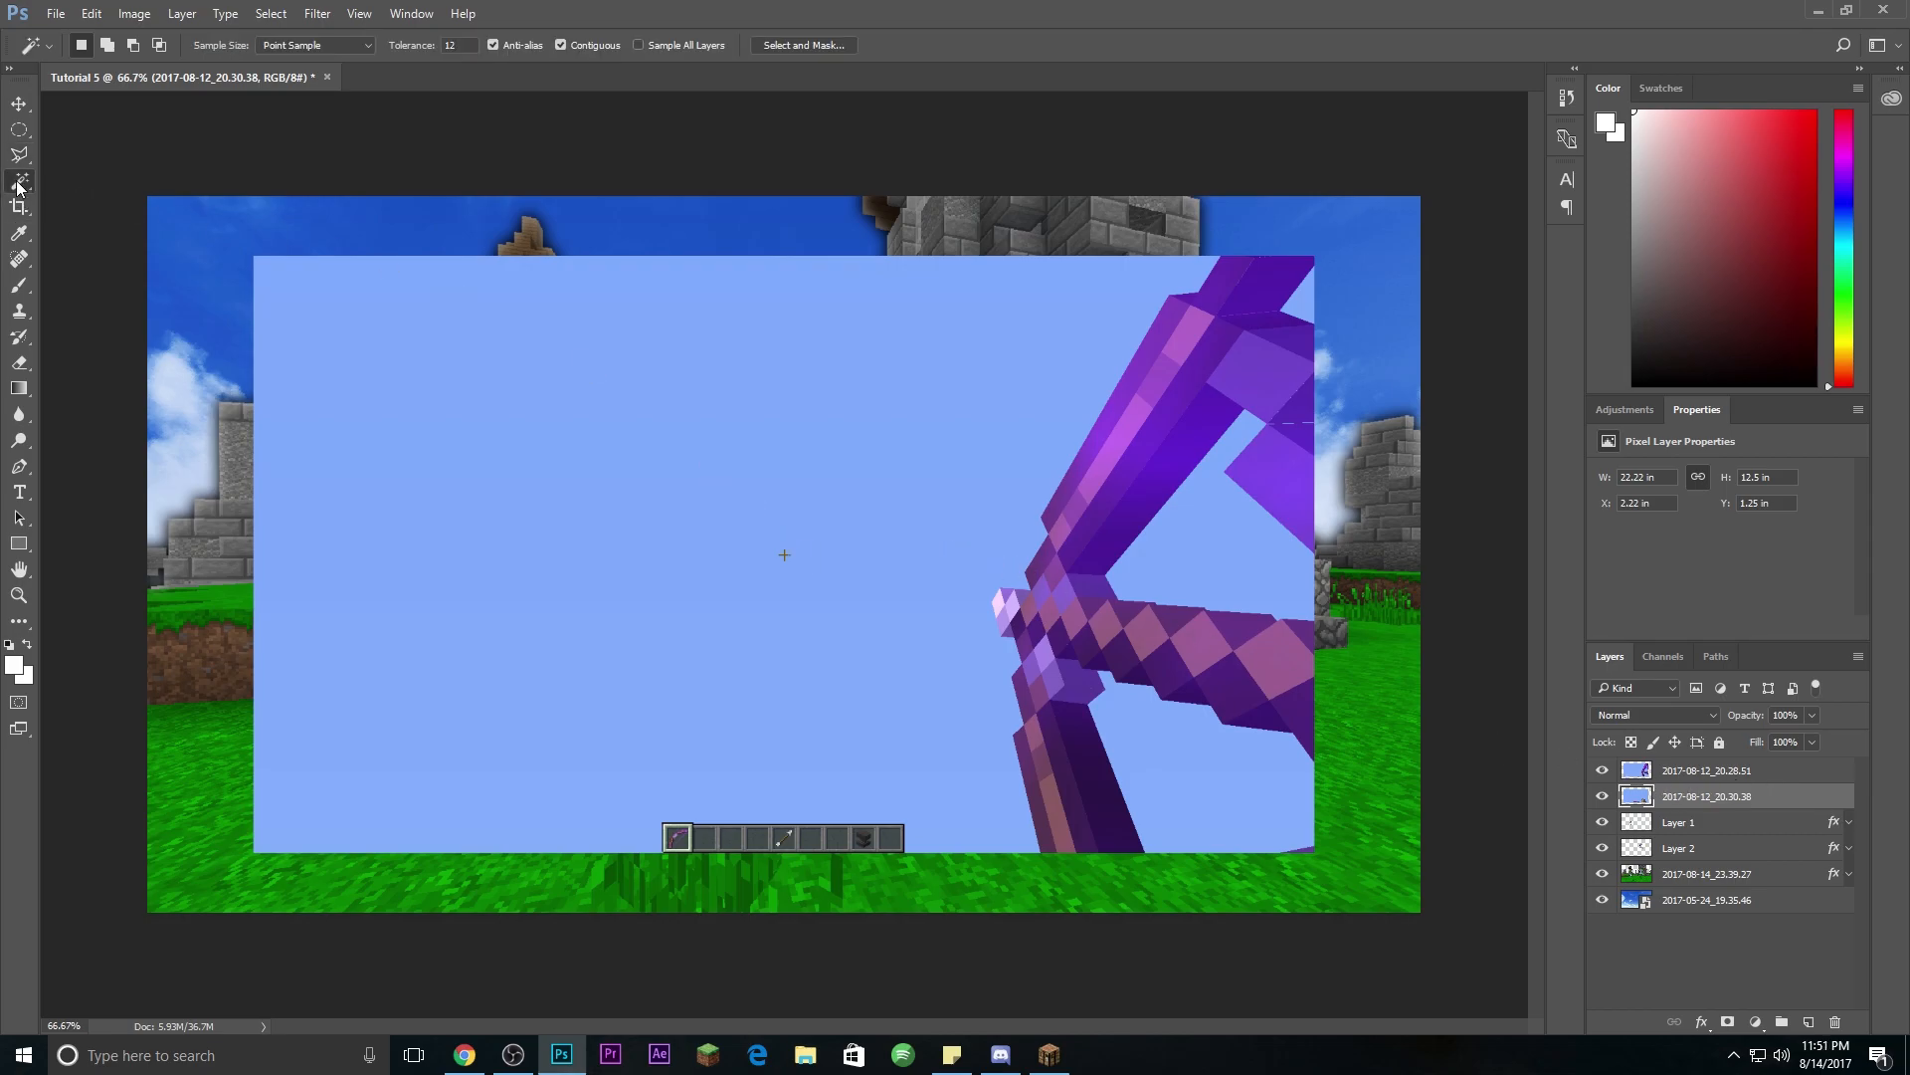
{"action": "left_click", "coordinate": [735, 401]}
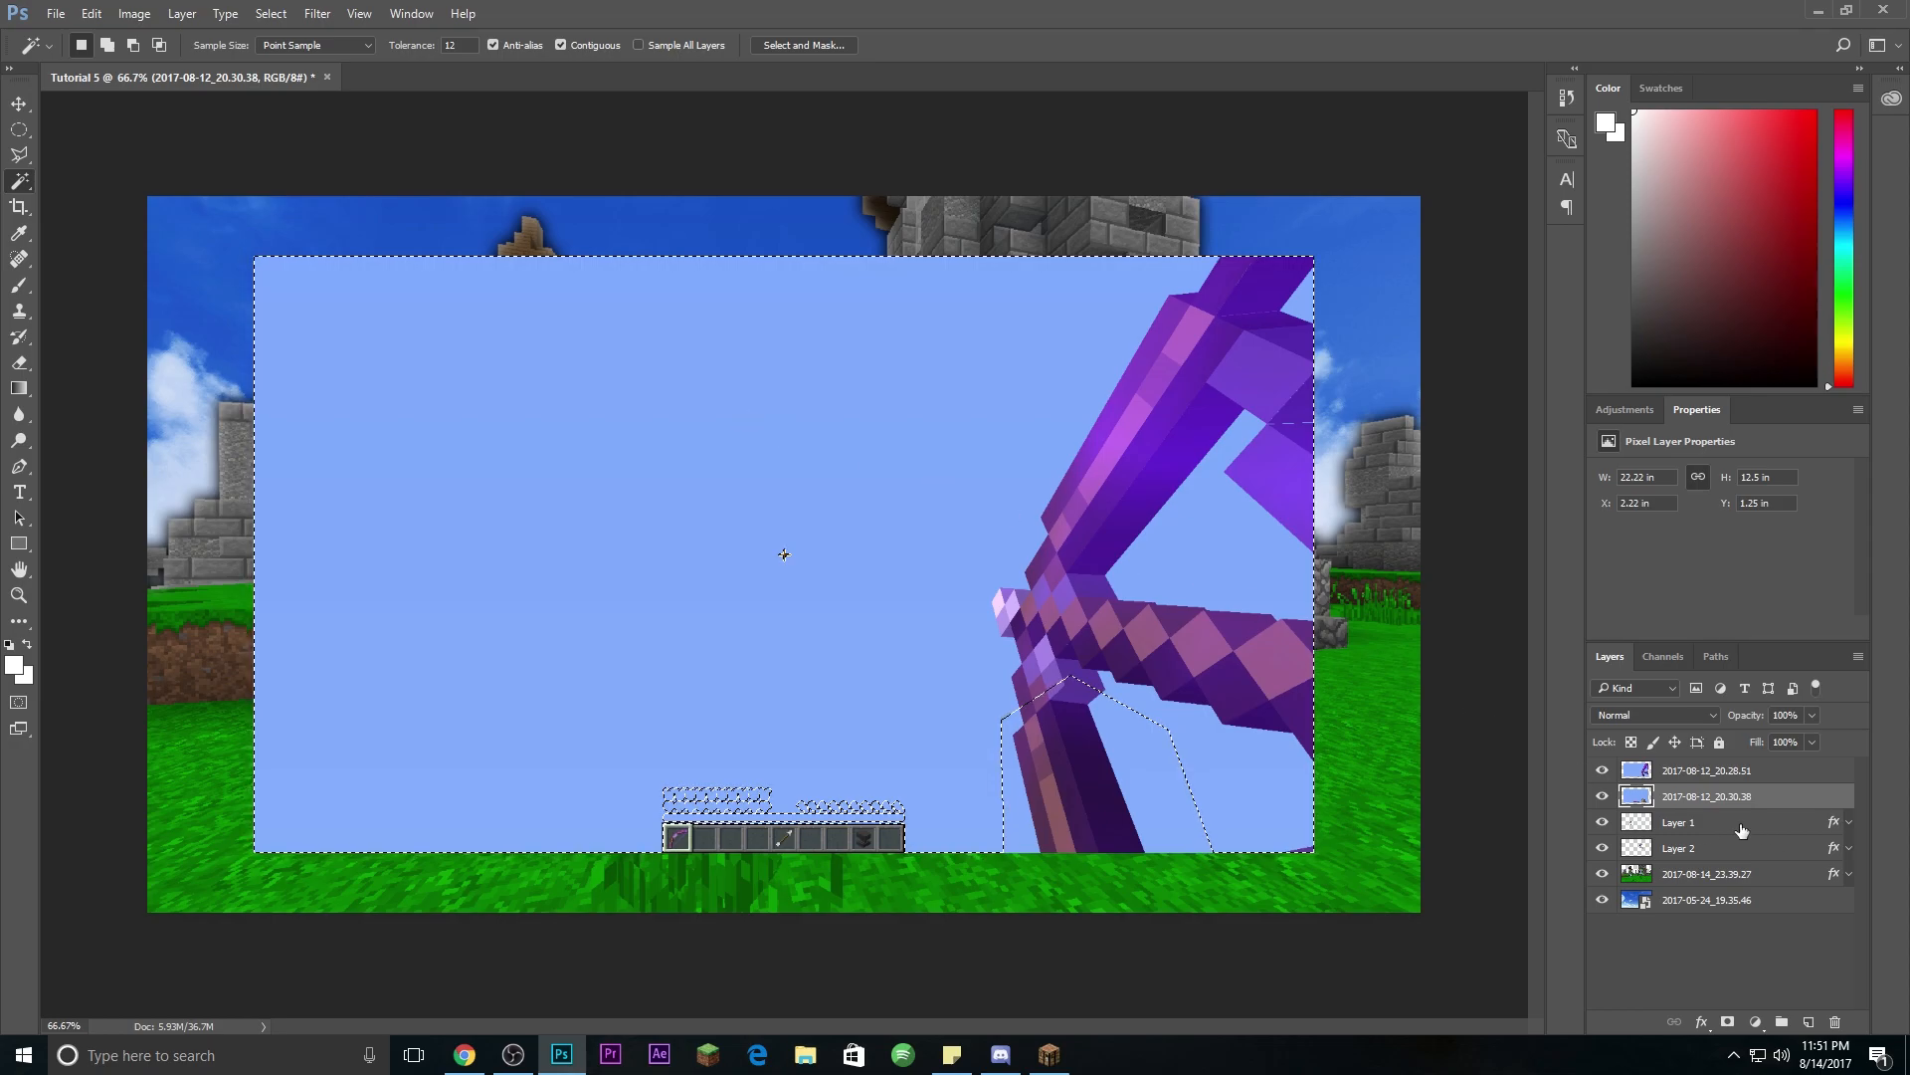
{"action": "left_click", "coordinate": [1707, 770]}
{"action": "key", "text": "ctrl+d"}
{"action": "left_click", "coordinate": [685, 491]}
{"action": "key", "text": "Delete"}
{"action": "left_click", "coordinate": [1186, 570]}
{"action": "key", "text": "Delete"}
Step: Hide the 2017-08-12_20.30.38 layer and delete the remaining blue patches at the bow's upper tip and below the arrow
{"action": "left_click", "coordinate": [1602, 796]}
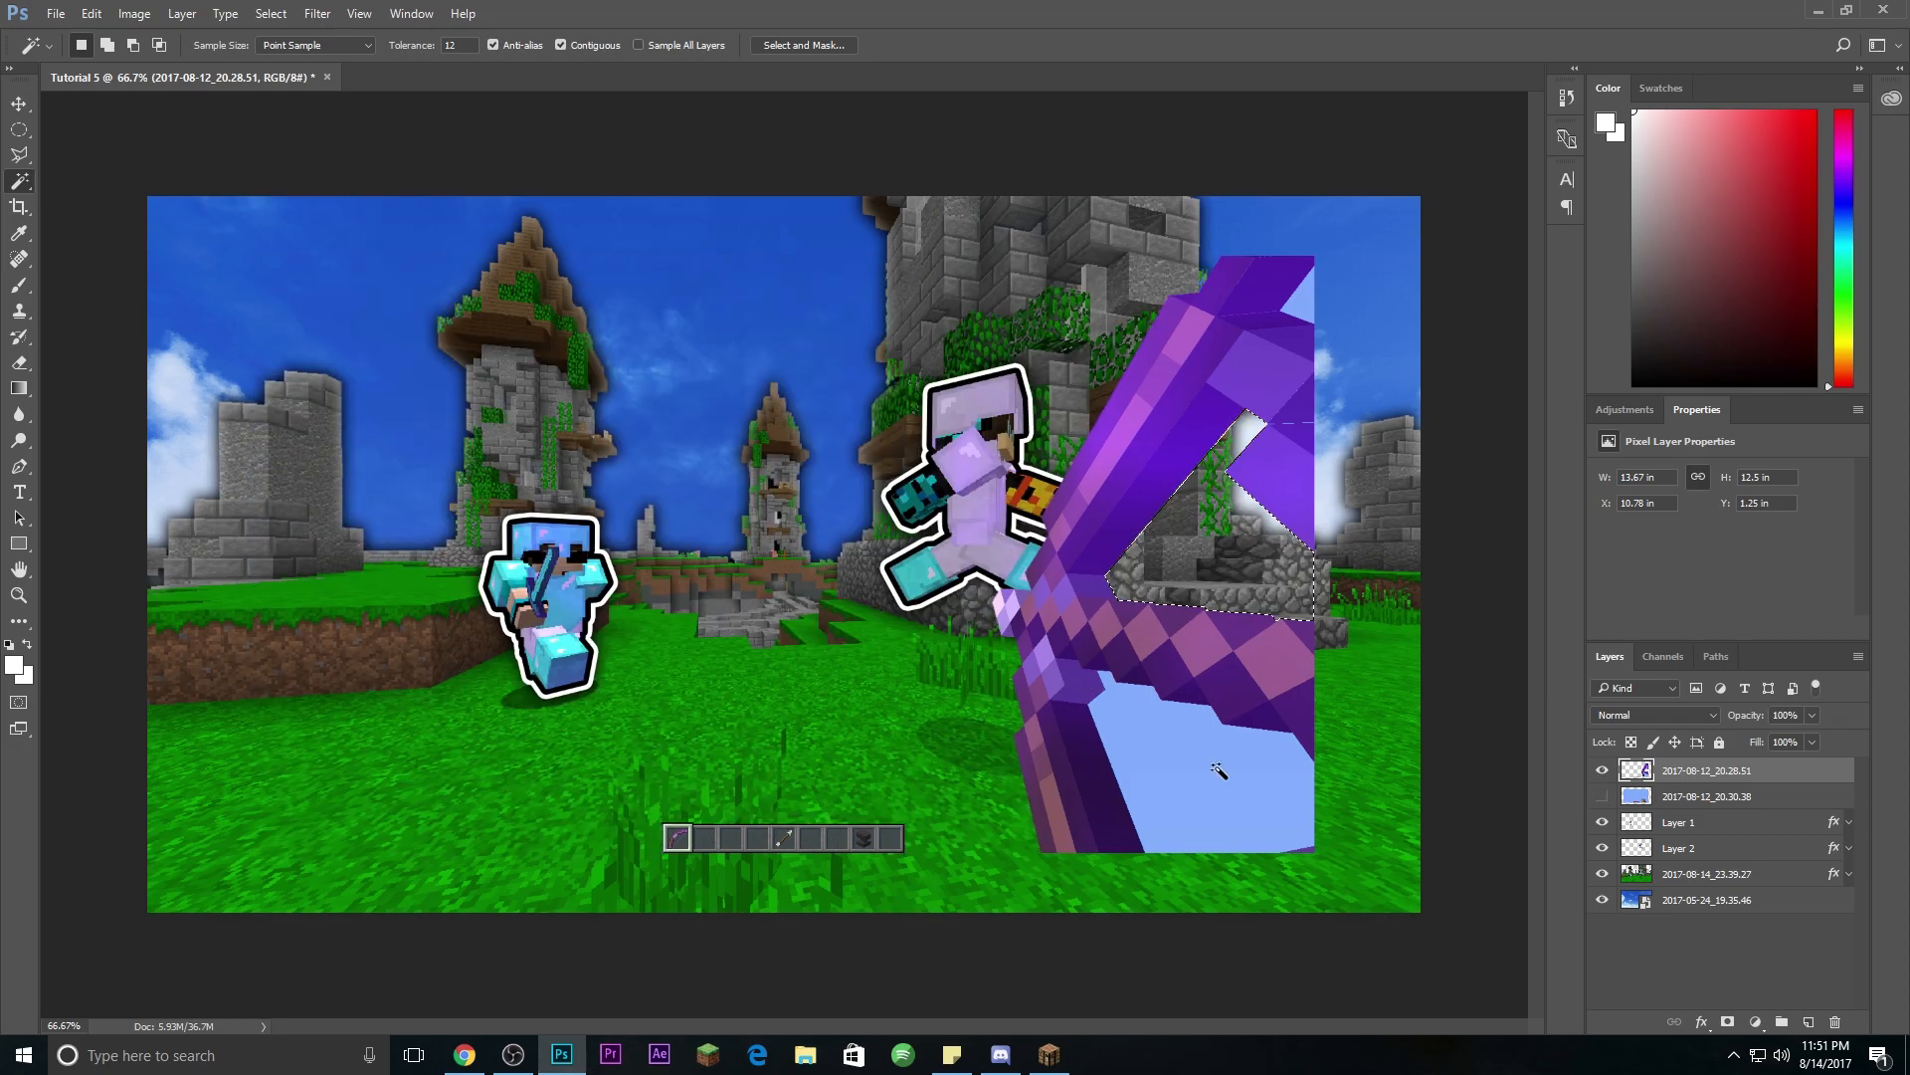
{"action": "left_click", "coordinate": [1305, 315]}
{"action": "key", "text": "Delete"}
{"action": "left_click", "coordinate": [1240, 792]}
{"action": "key", "text": "Delete"}
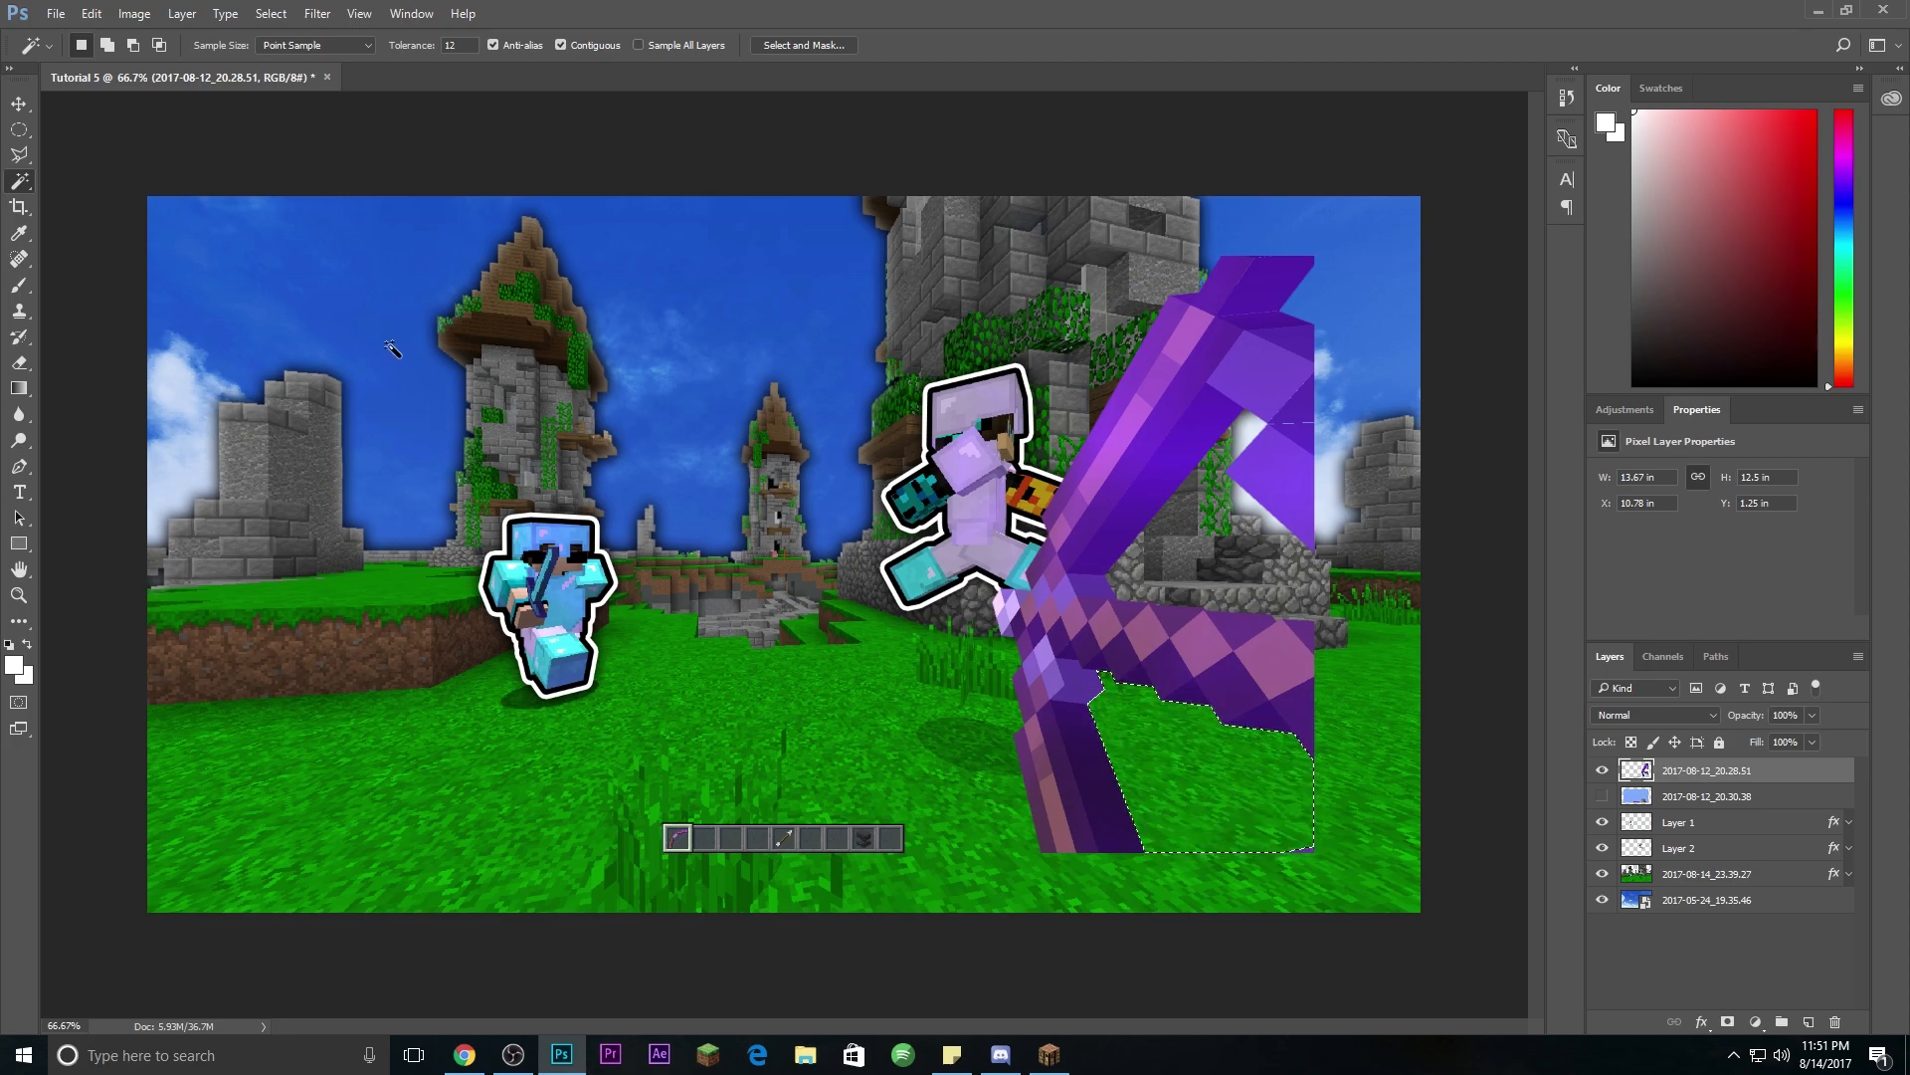
Step: Erase the crosshair and the hotbar from the bow layer using rectangular selections, and clear the selection
{"action": "left_click", "coordinate": [19, 130]}
{"action": "right_click", "coordinate": [34, 130]}
{"action": "left_click", "coordinate": [75, 130]}
{"action": "left_click_drag", "start_coordinate": [740, 507], "coordinate": [841, 601]}
{"action": "left_click_drag", "start_coordinate": [952, 901], "coordinate": [561, 746]}
{"action": "key", "text": "Delete"}
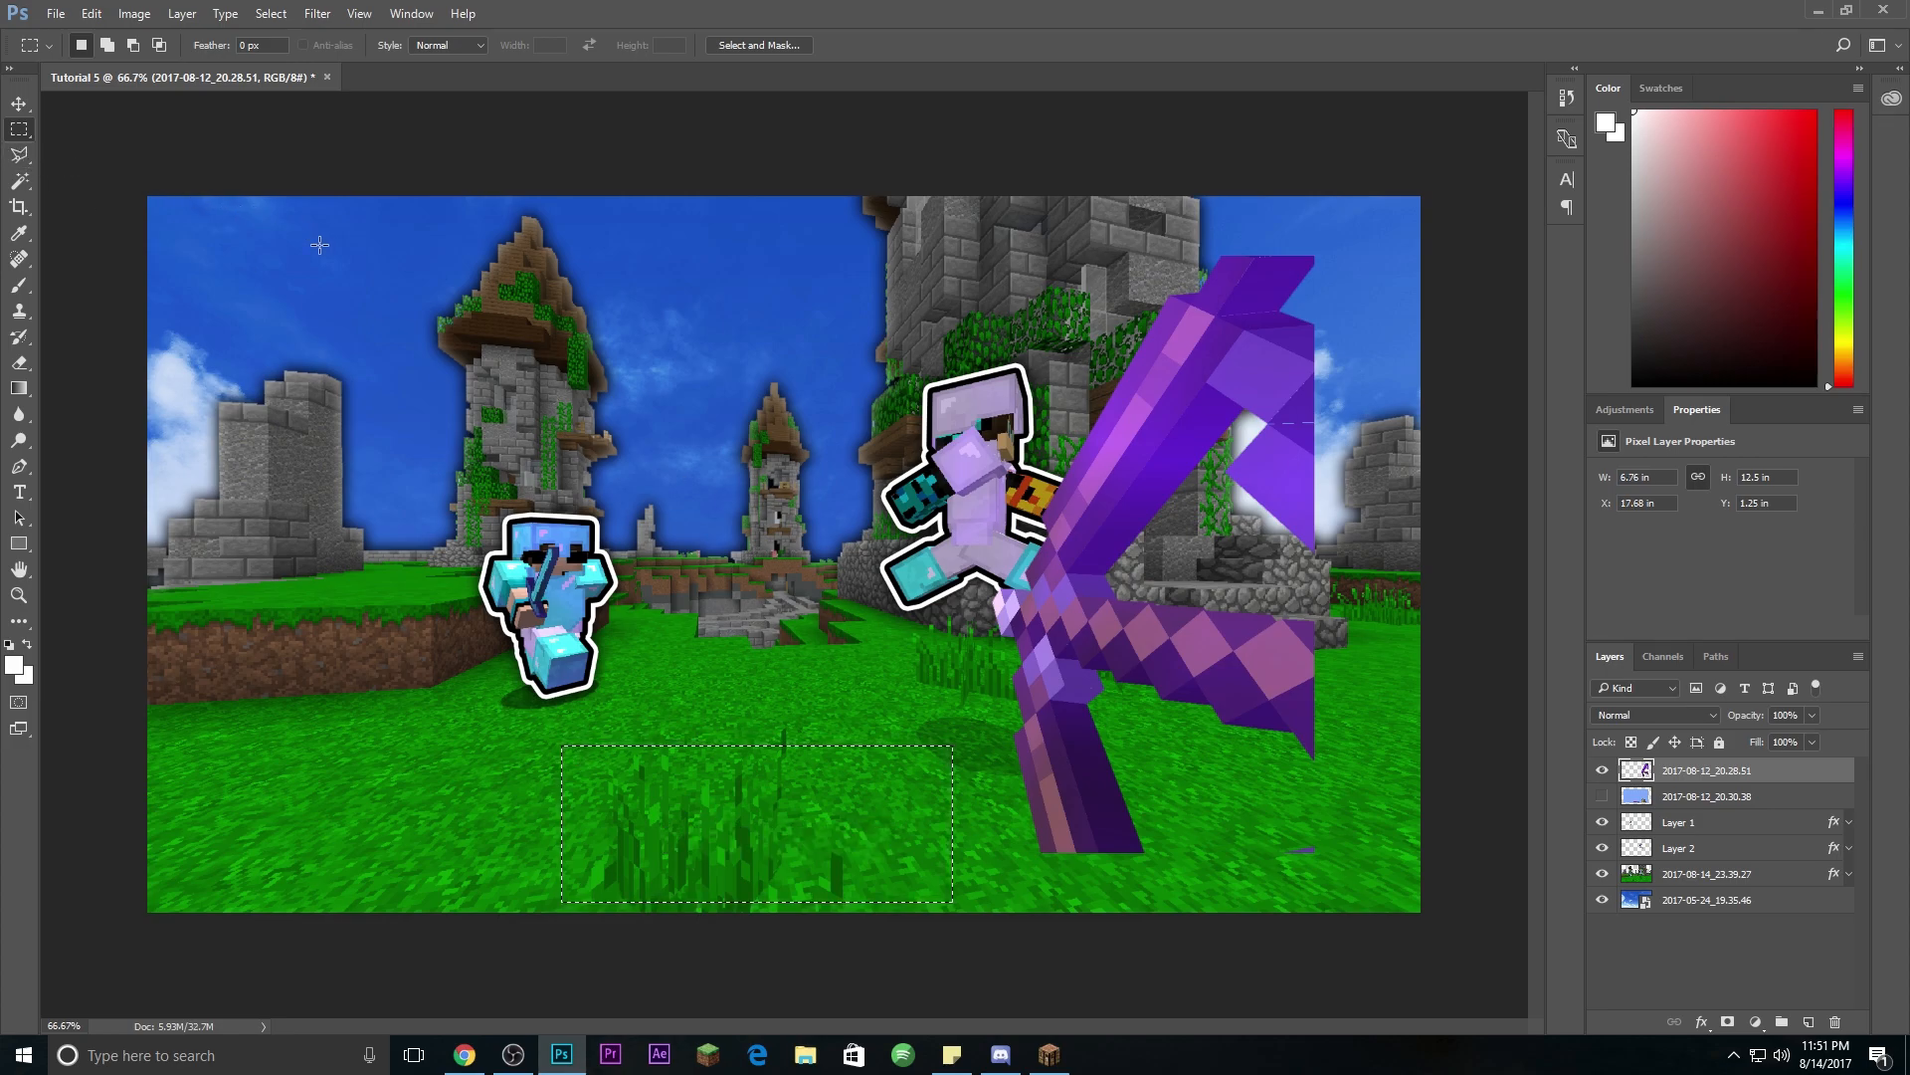
{"action": "left_click", "coordinate": [179, 174]}
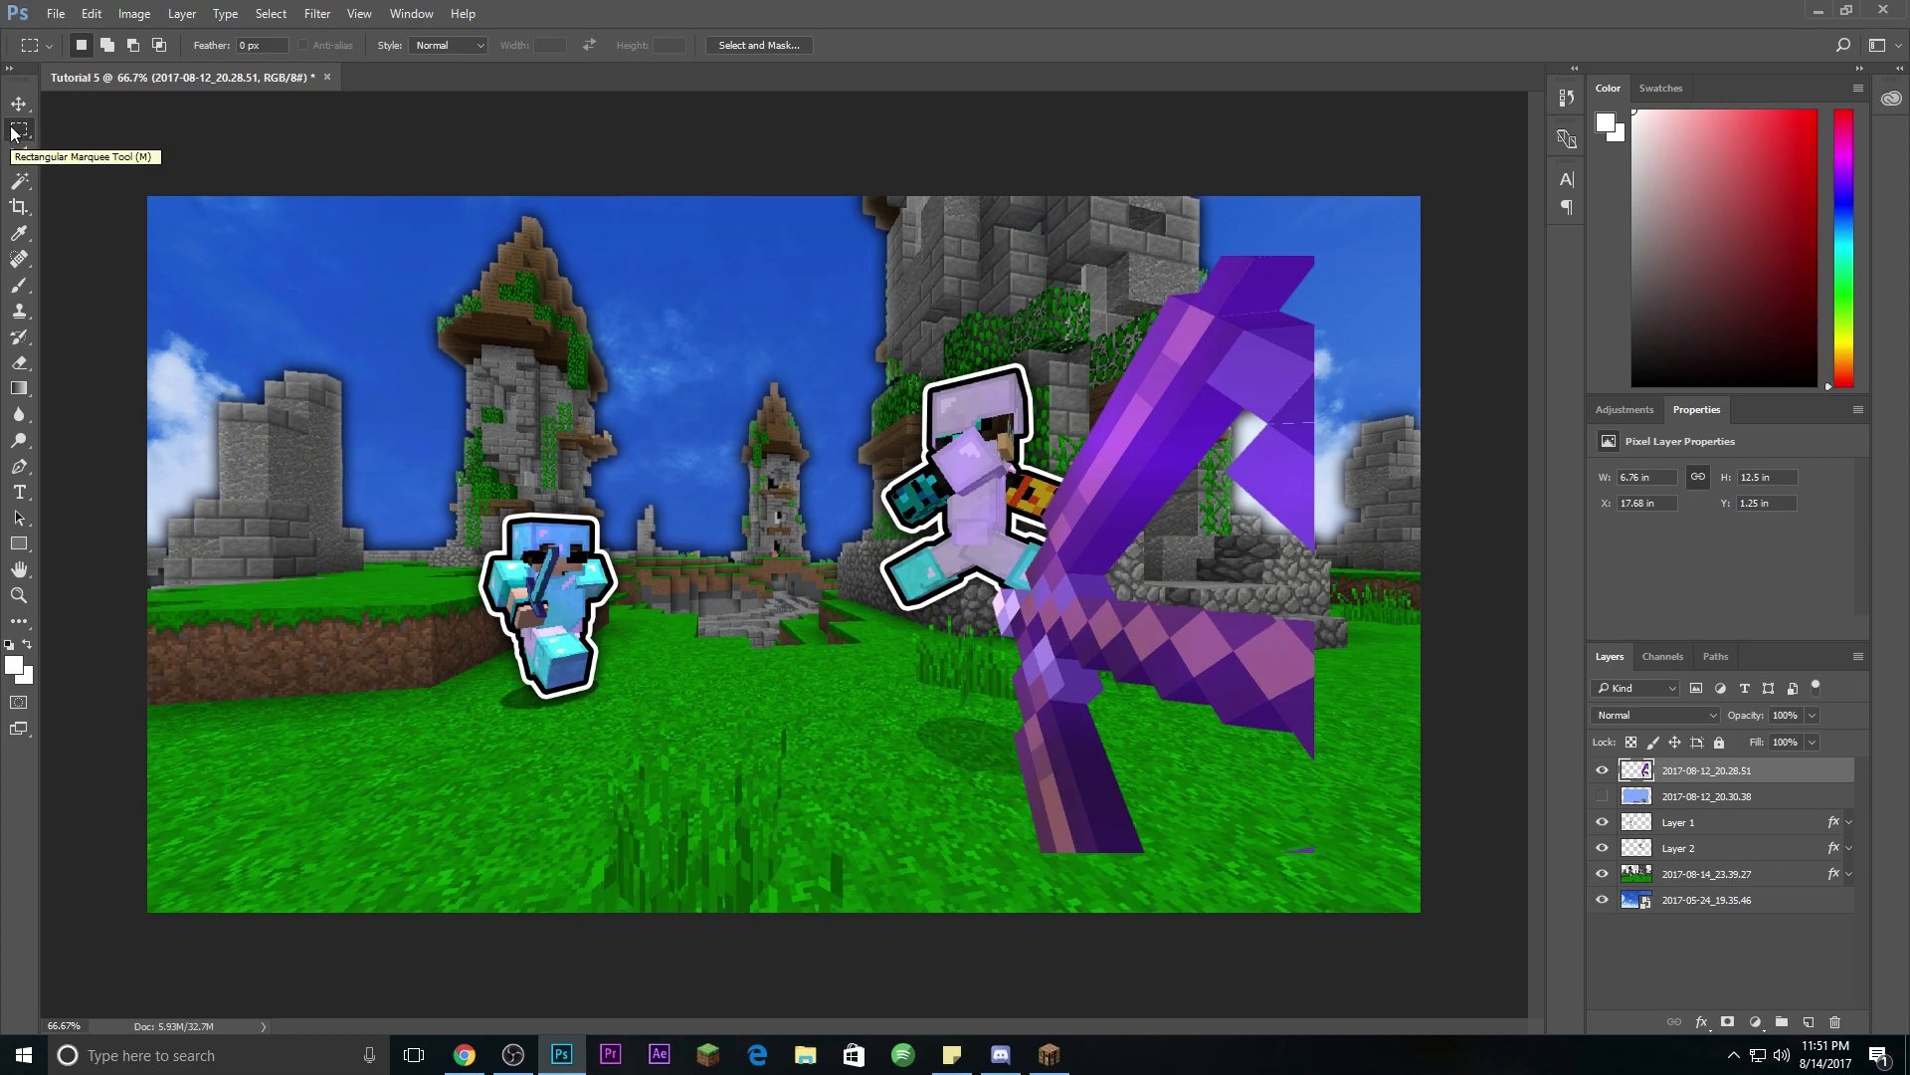
{"action": "left_click_drag", "start_coordinate": [419, 435], "coordinate": [882, 654]}
{"action": "key", "text": "ctrl+d"}
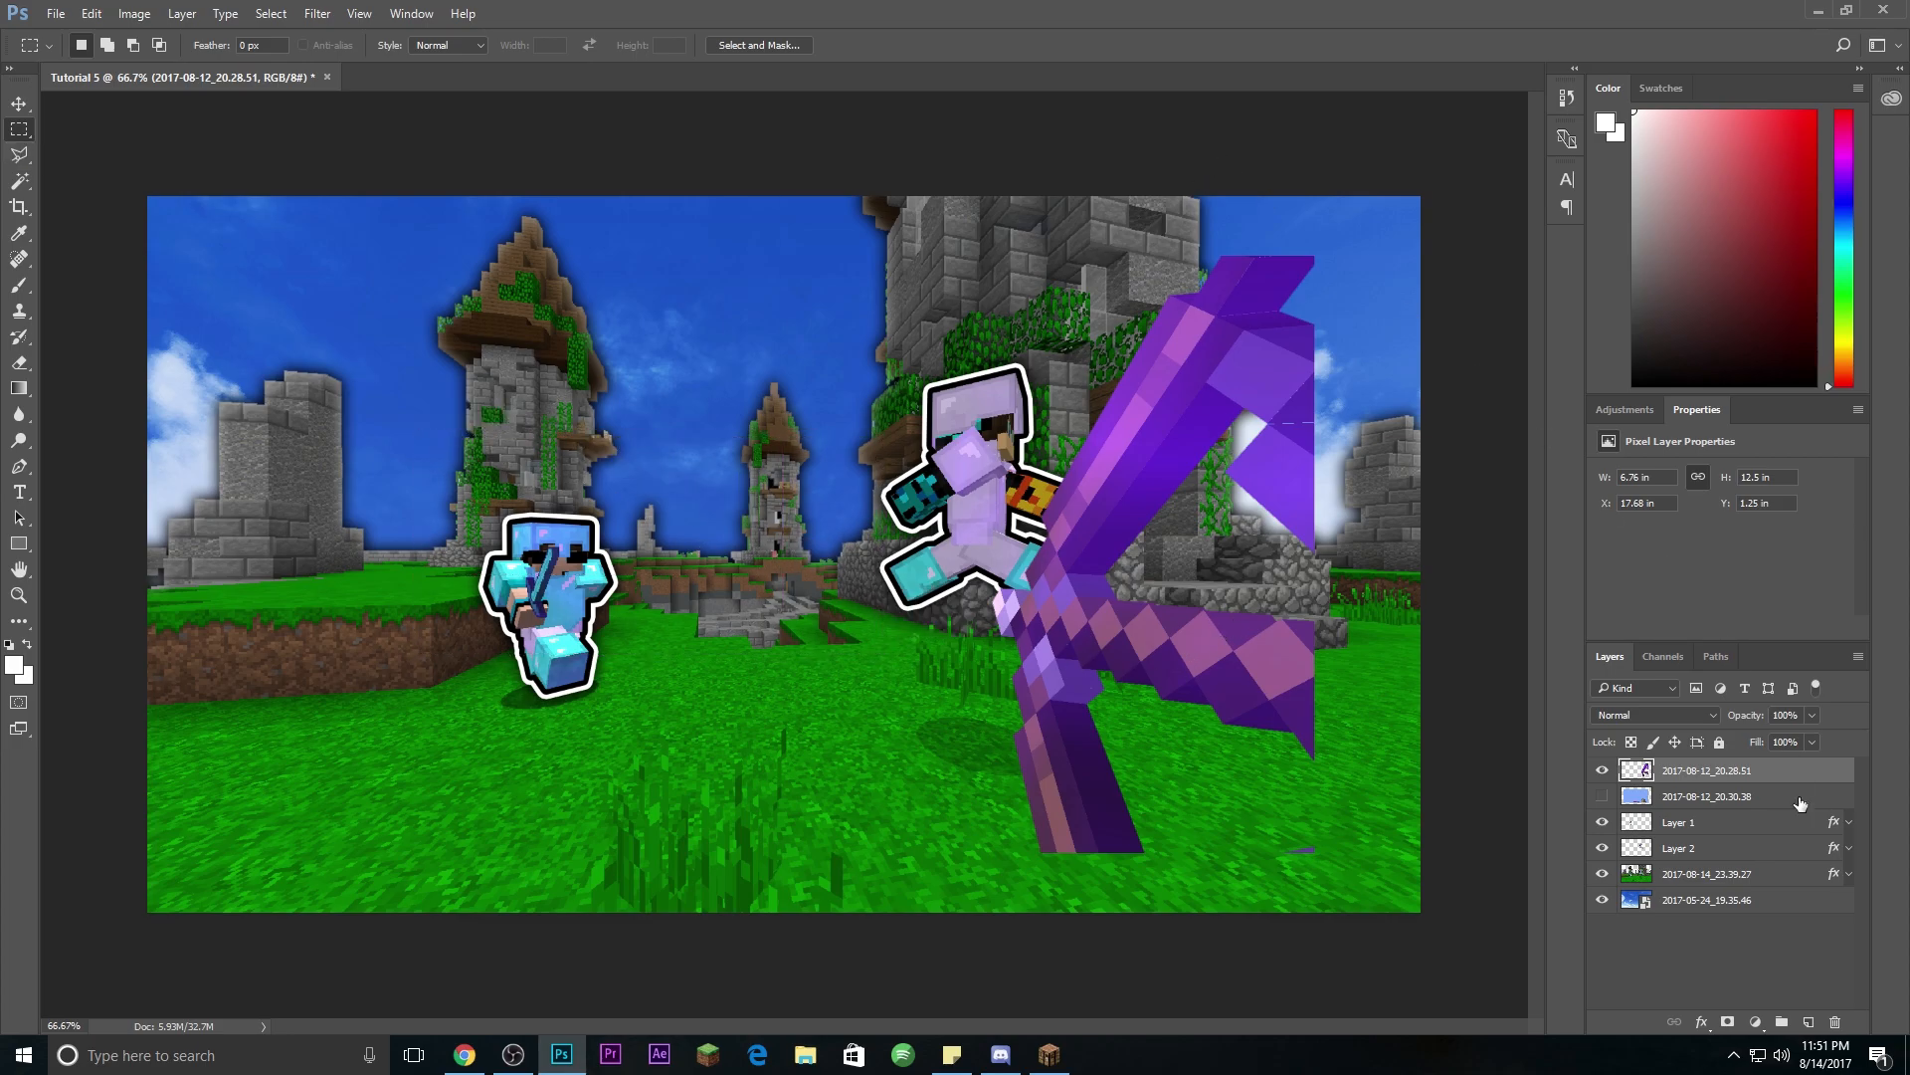
Step: Hide the bow layer, show 2017-08-12_20.30.38, and delete that layer's blue background with the Magic Wand
{"action": "left_click", "coordinate": [1602, 771]}
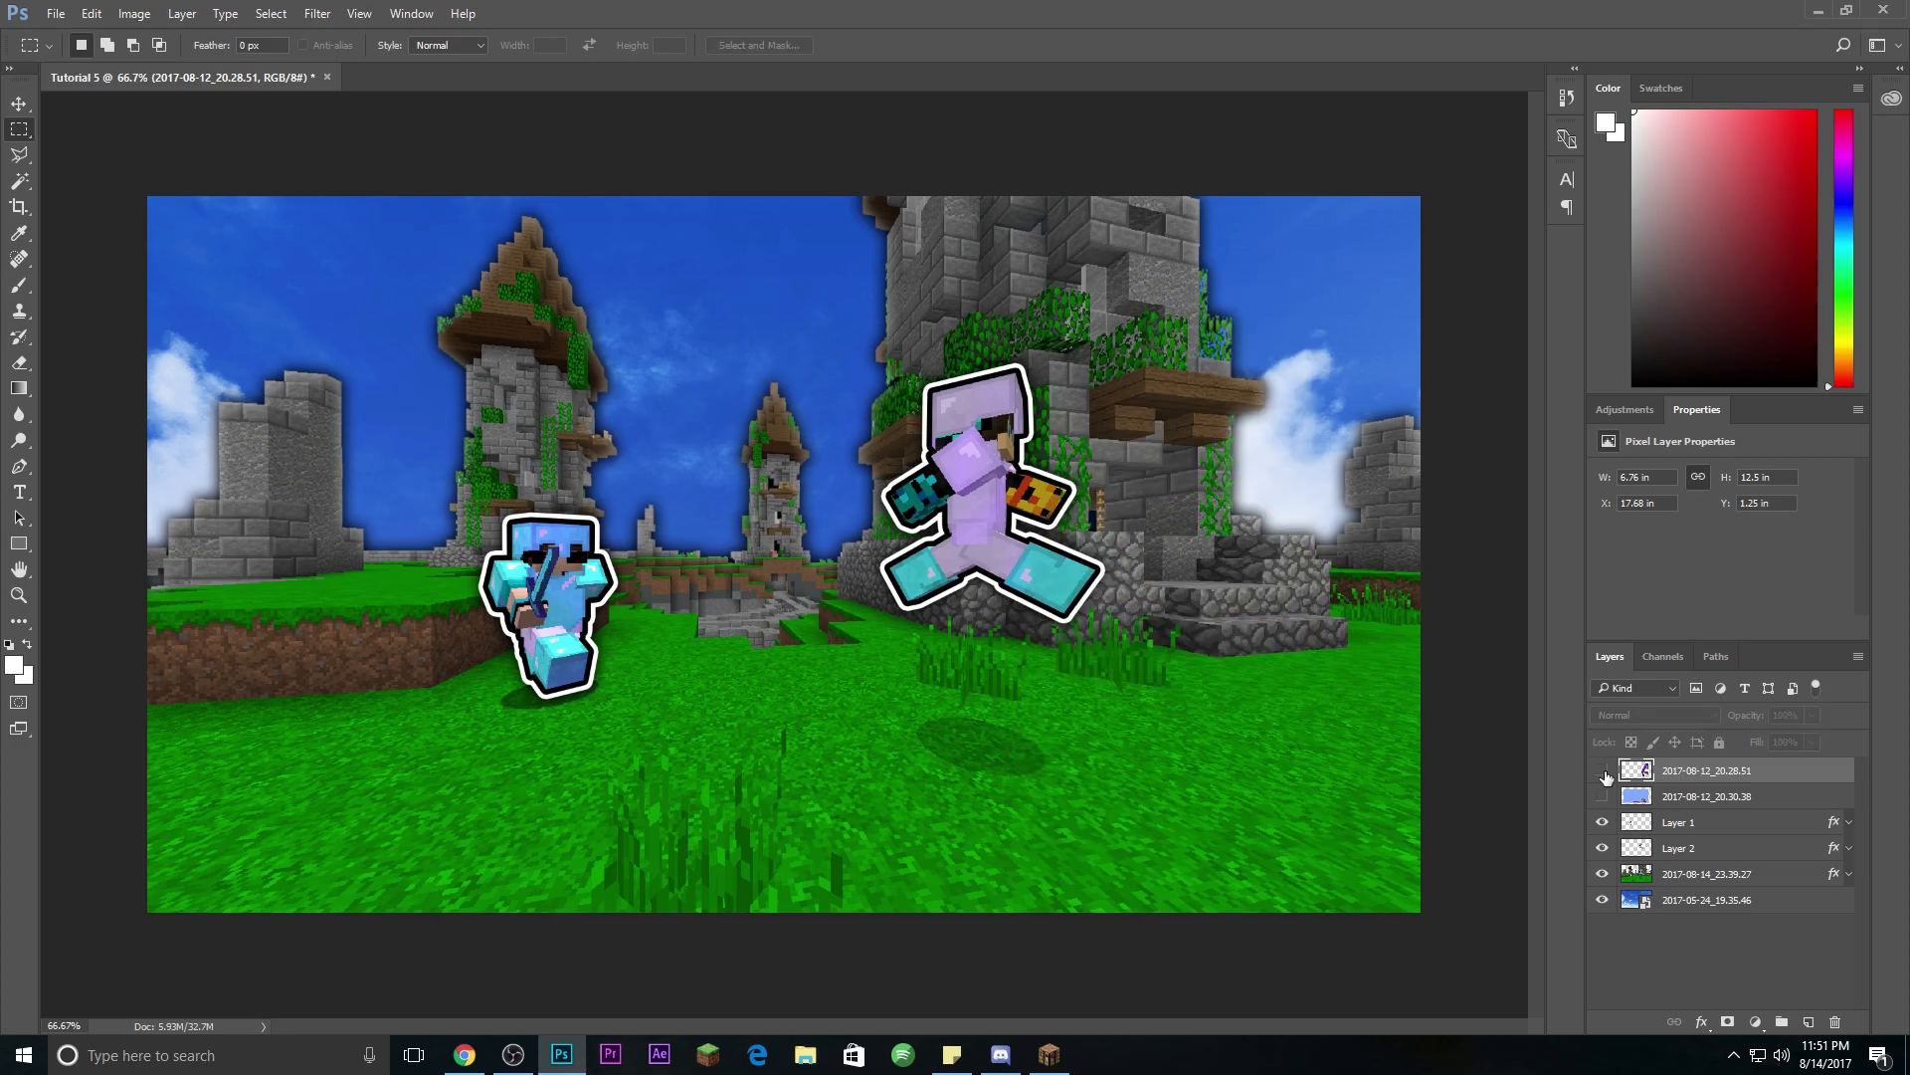
{"action": "left_click", "coordinate": [1602, 796]}
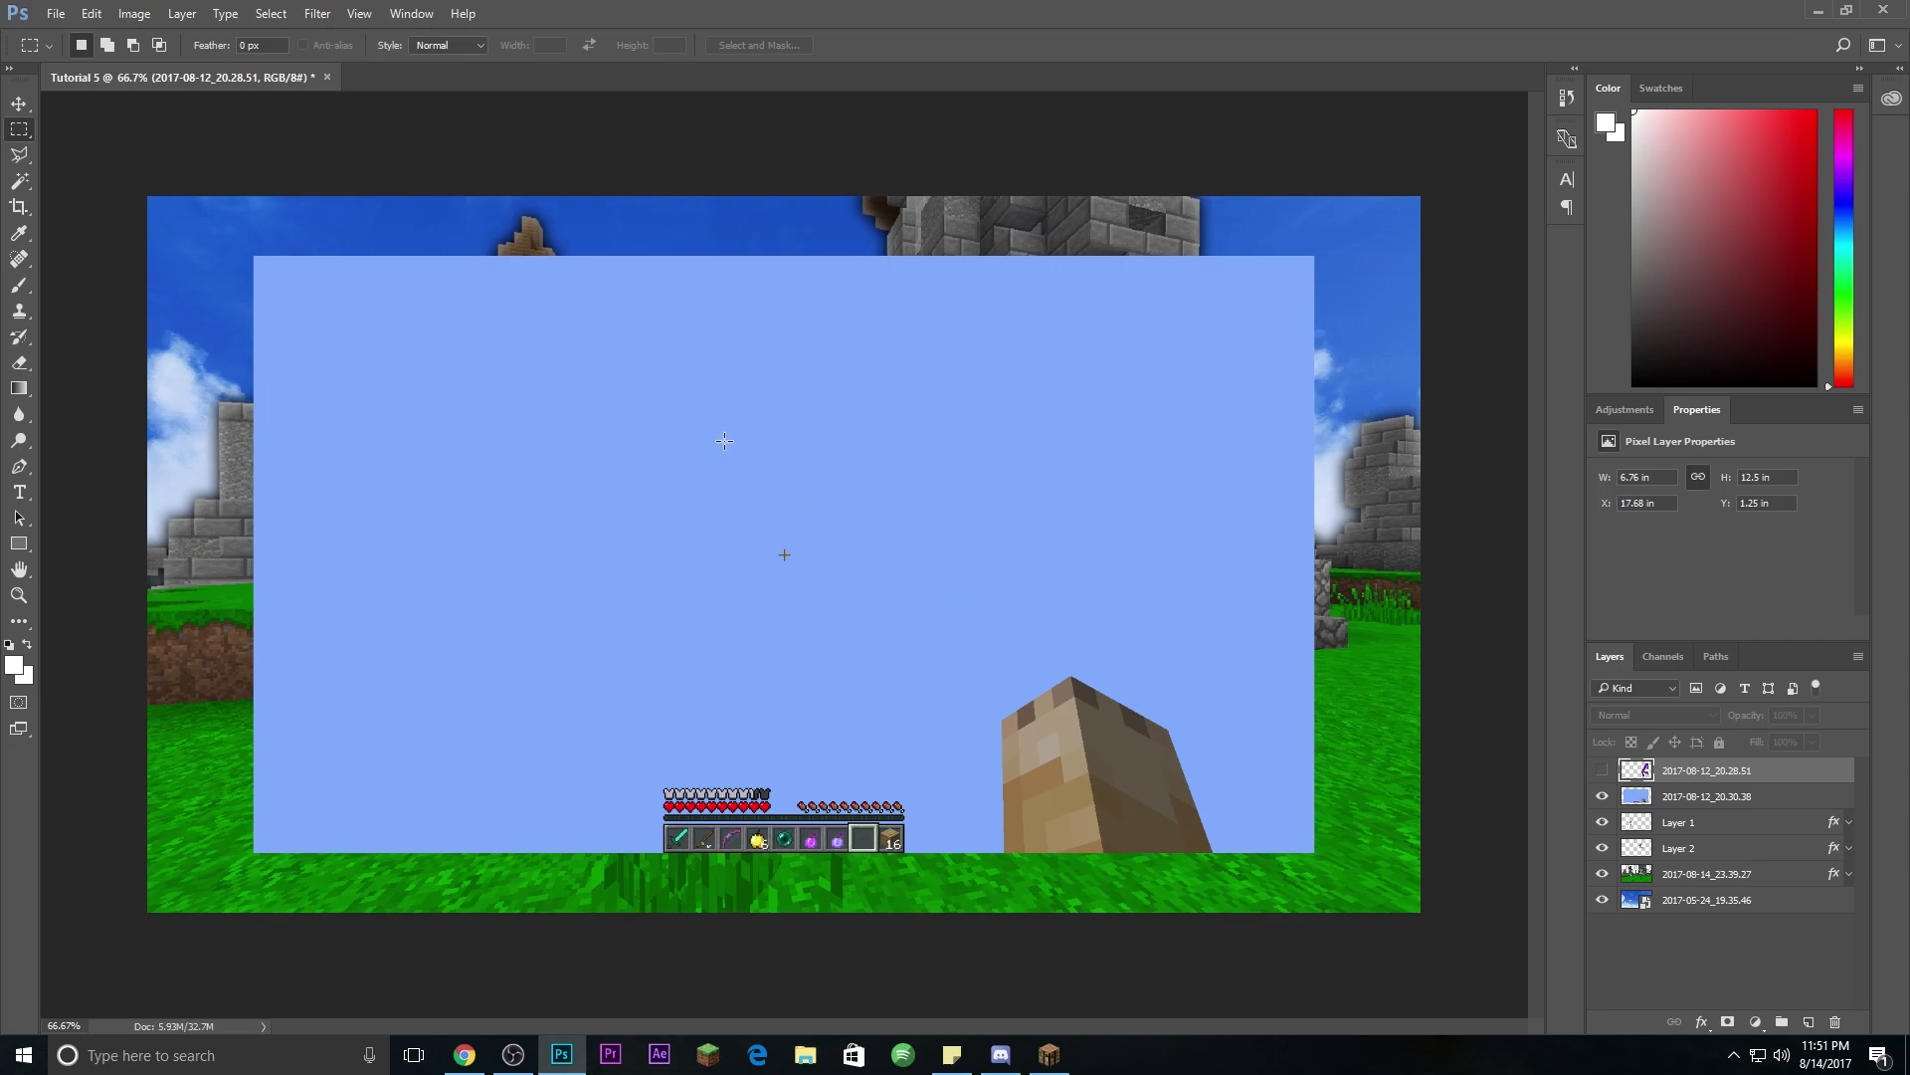
{"action": "left_click", "coordinate": [19, 181]}
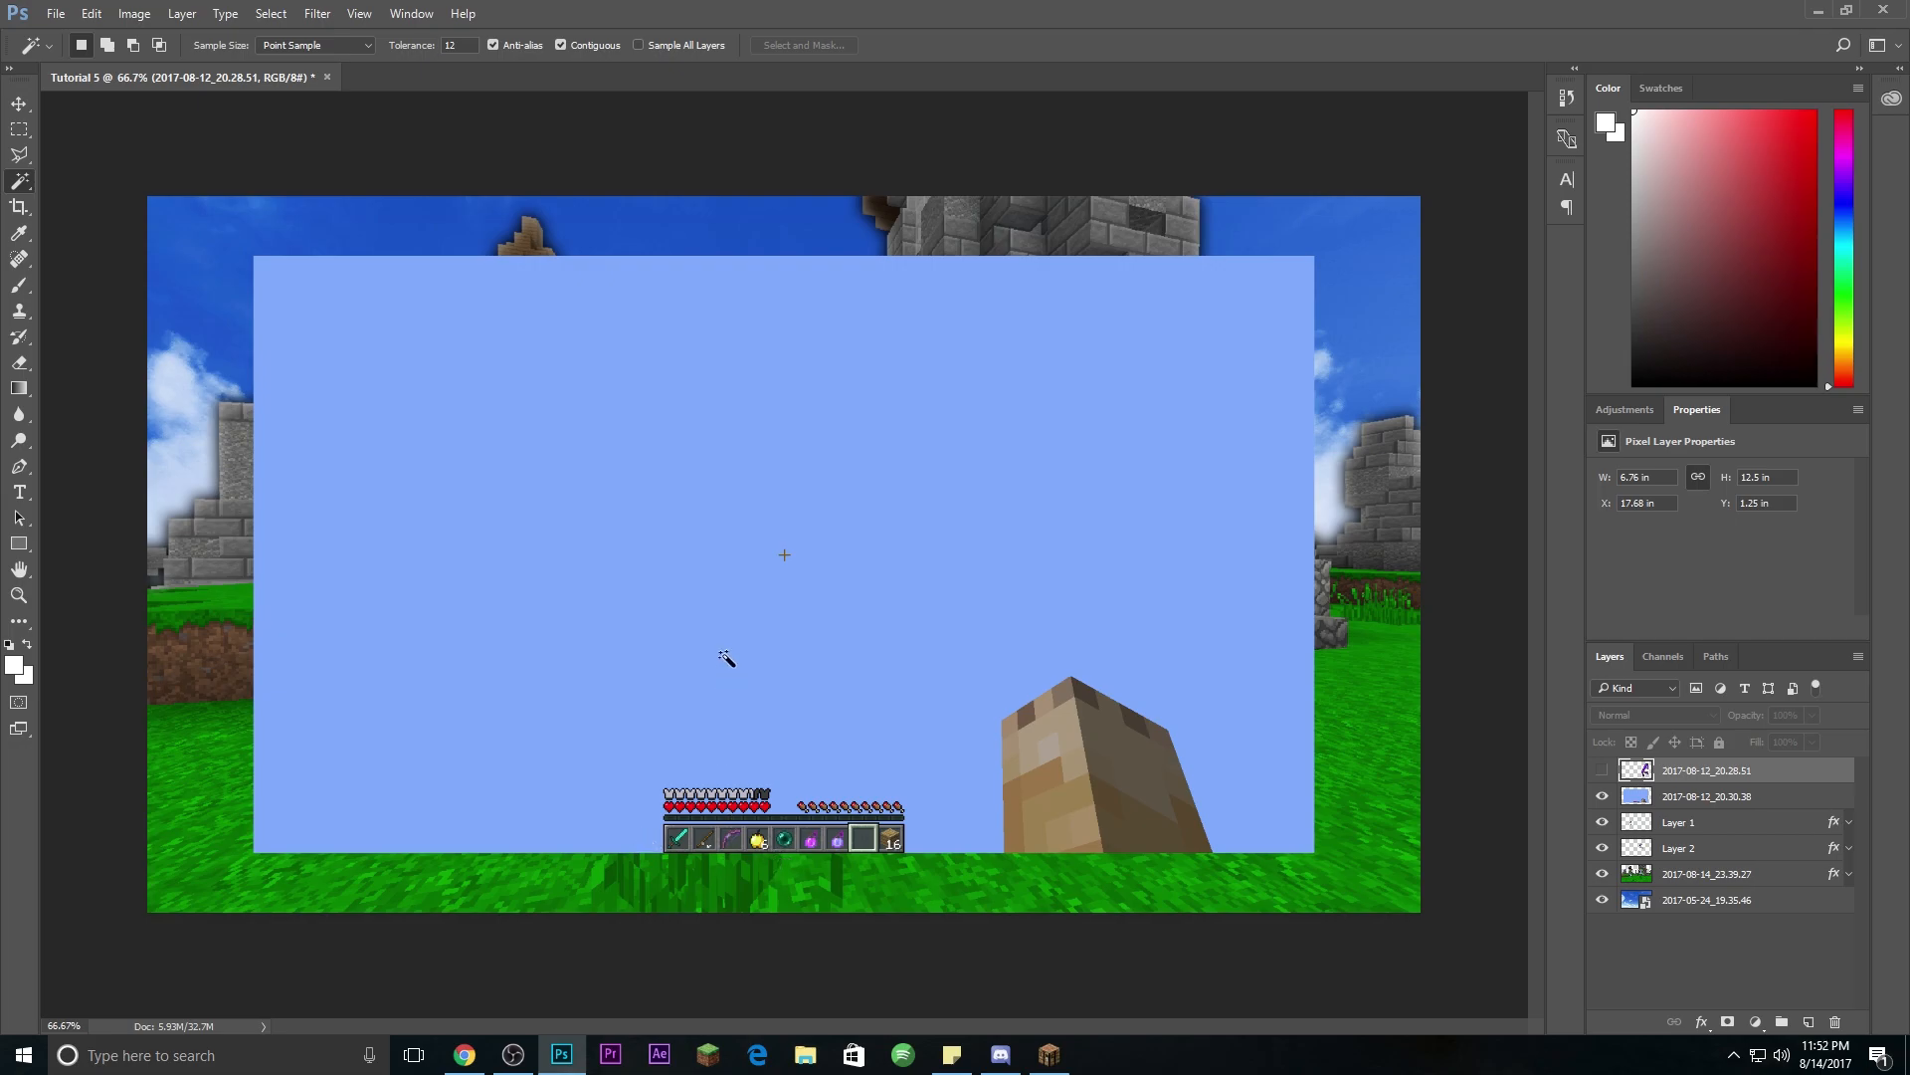
{"action": "left_click", "coordinate": [712, 645]}
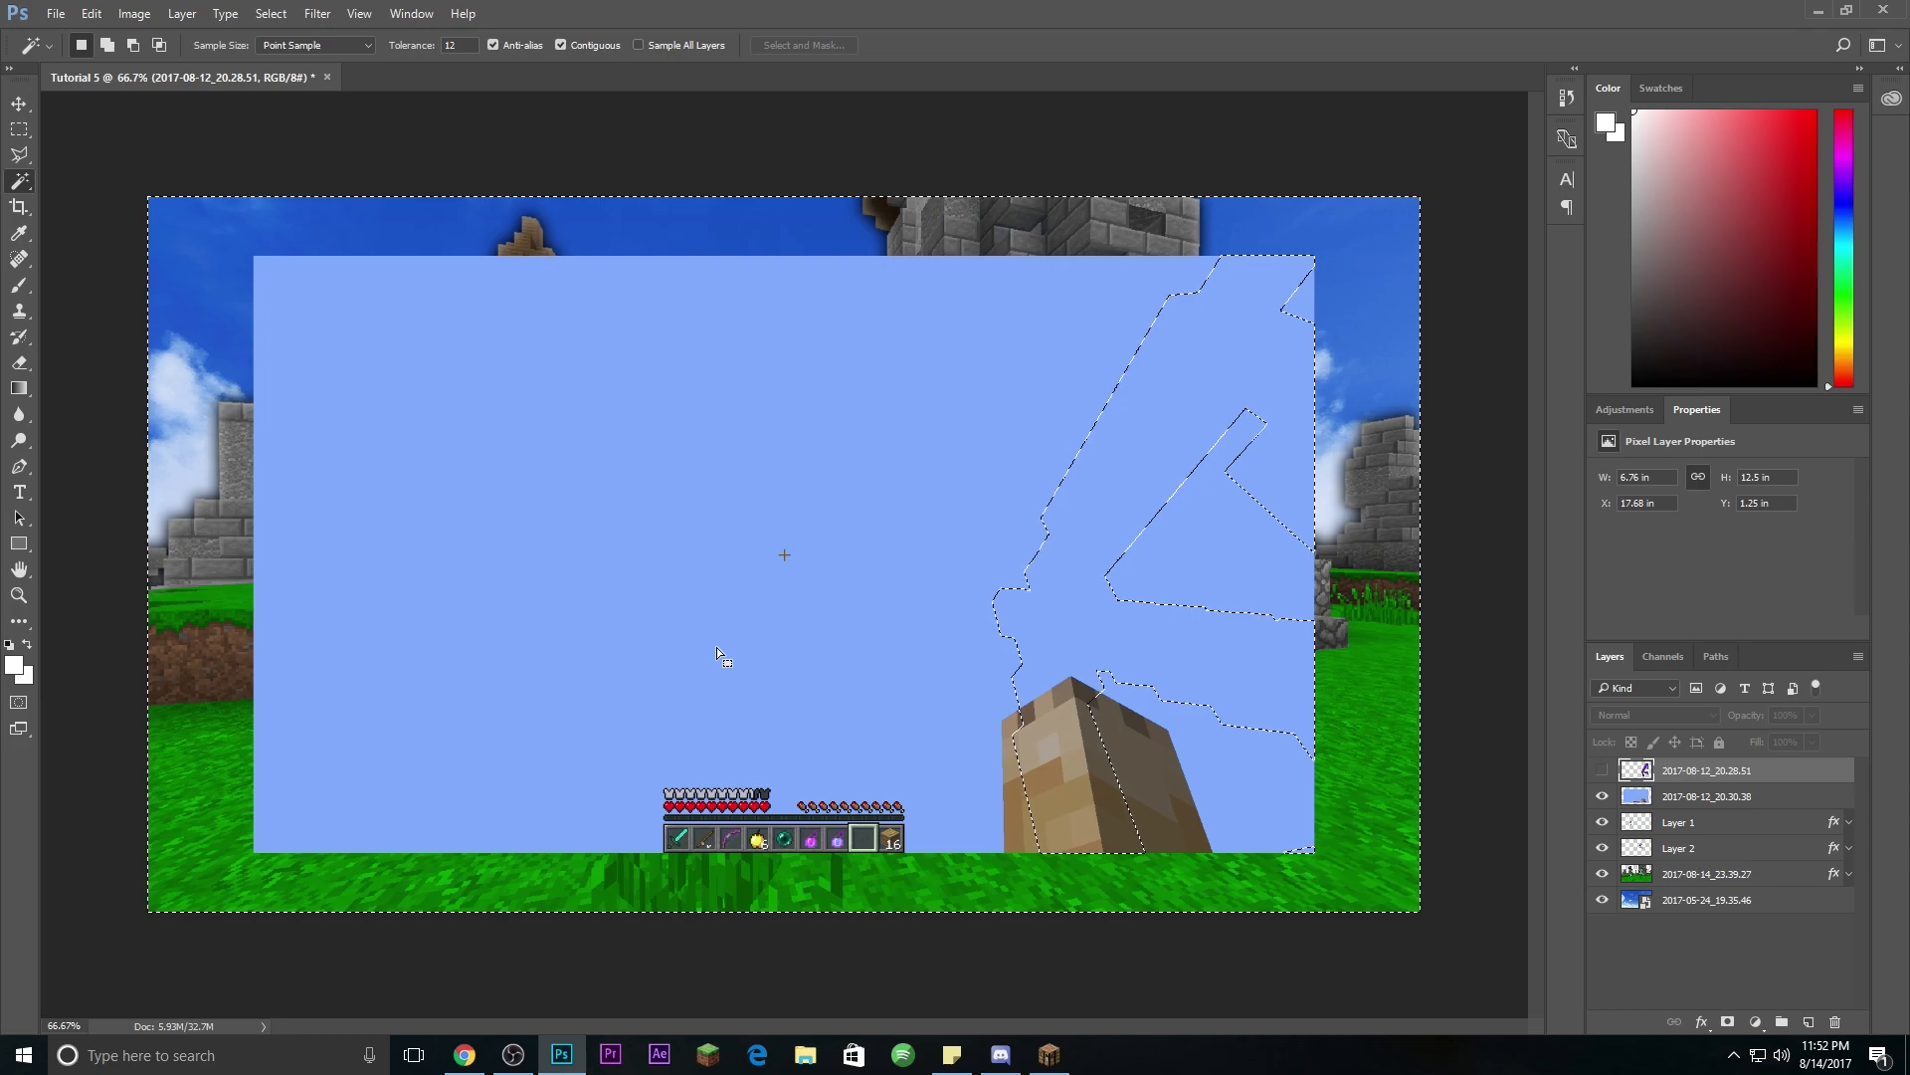
{"action": "key", "text": "ctrl+d"}
{"action": "left_click", "coordinate": [1746, 803]}
{"action": "left_click", "coordinate": [1021, 647]}
{"action": "key", "text": "Delete"}
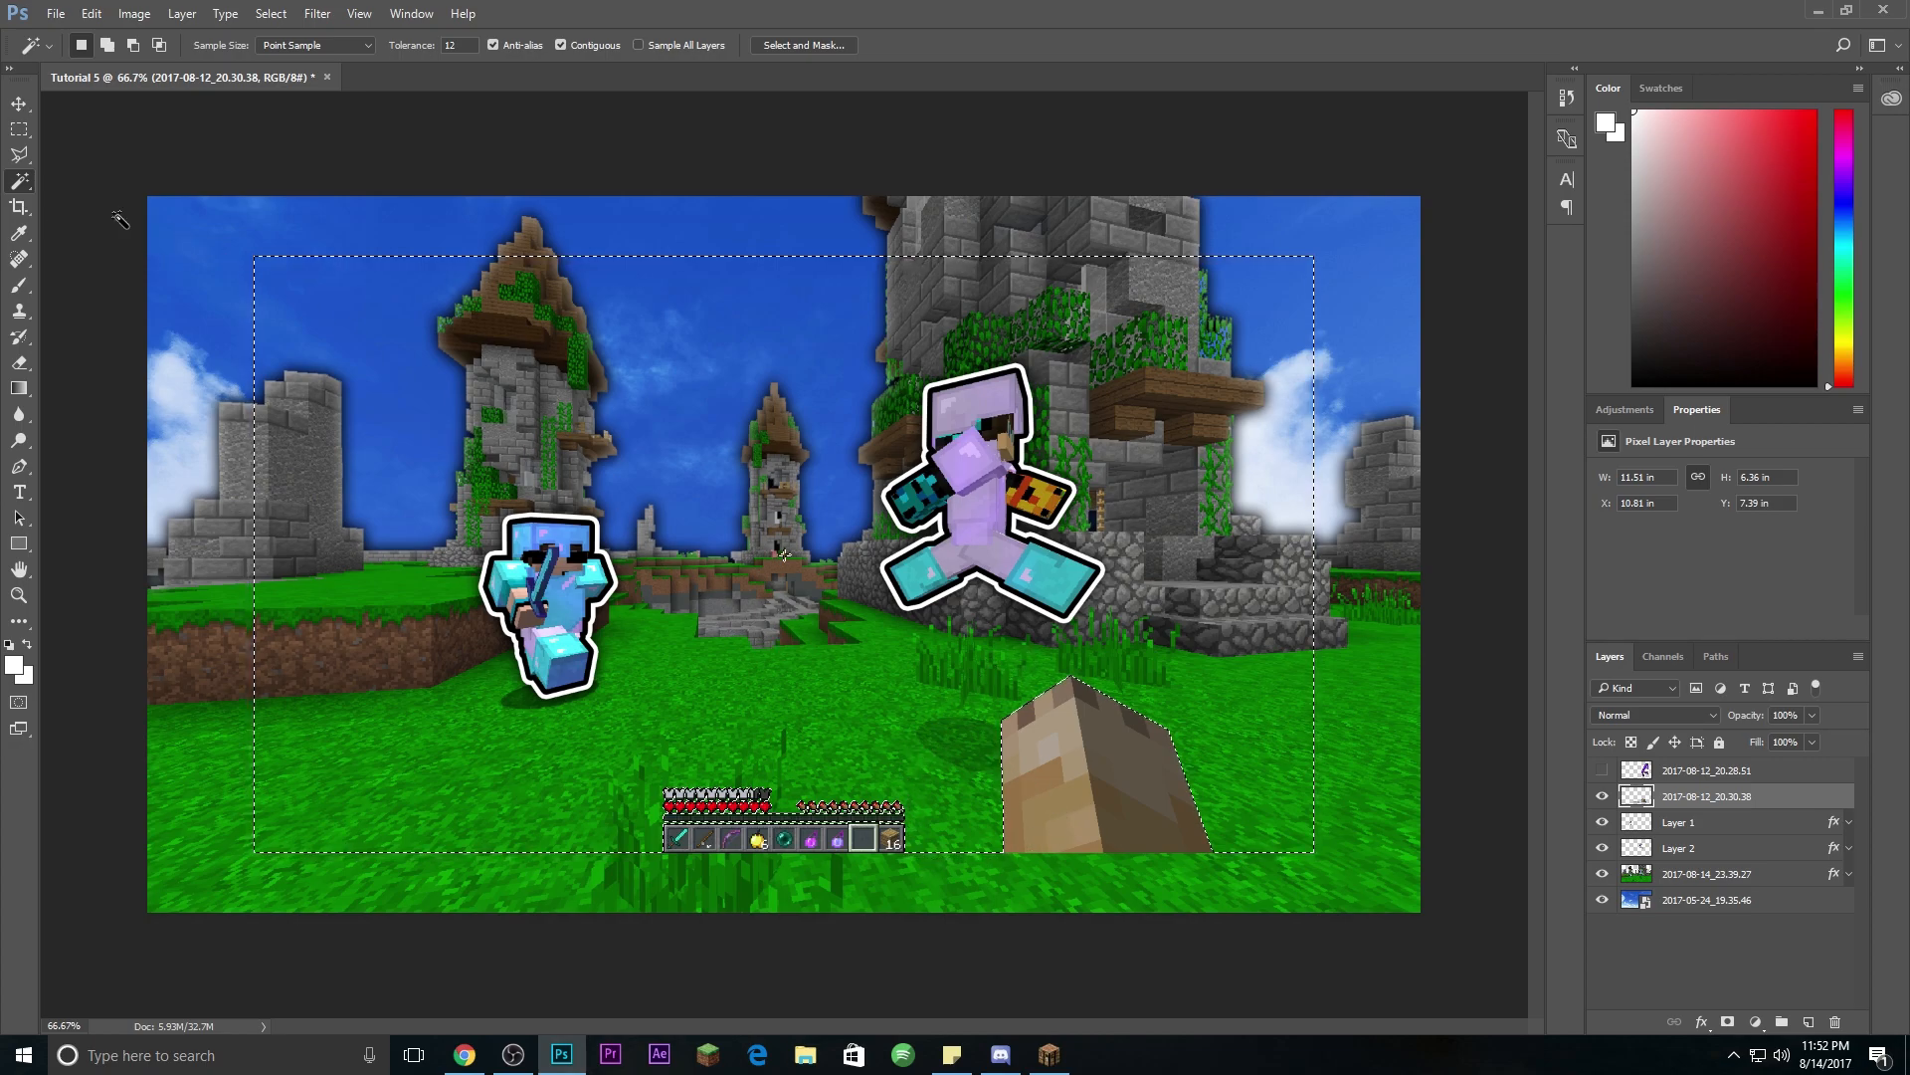
{"action": "key", "text": "ctrl+d"}
Step: Remove the hand-held block and the crosshair from the 2017-08-12_20.30.38 layer using rectangular selections
{"action": "left_click", "coordinate": [19, 129]}
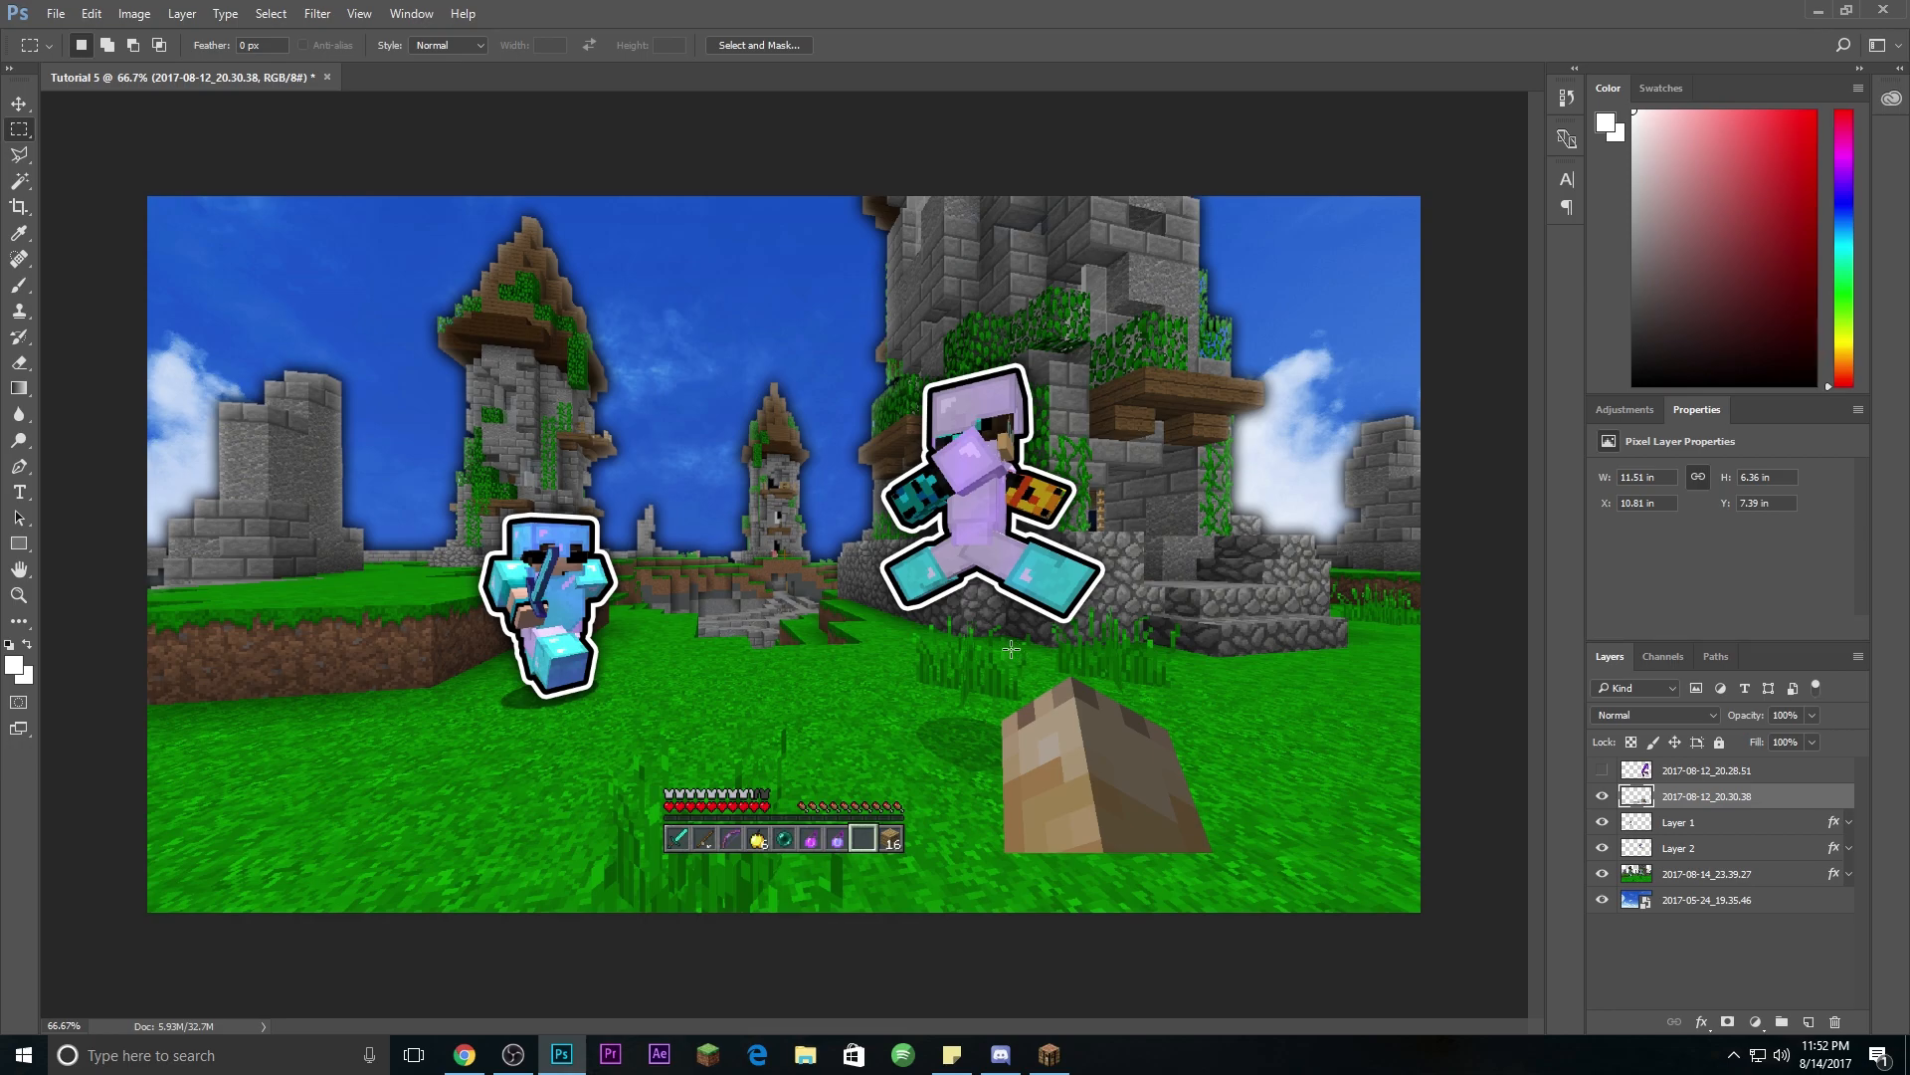
{"action": "left_click_drag", "start_coordinate": [963, 634], "coordinate": [1249, 884]}
{"action": "key", "text": "Delete"}
{"action": "left_click_drag", "start_coordinate": [906, 648], "coordinate": [697, 501]}
{"action": "key", "text": "ctrl+d"}
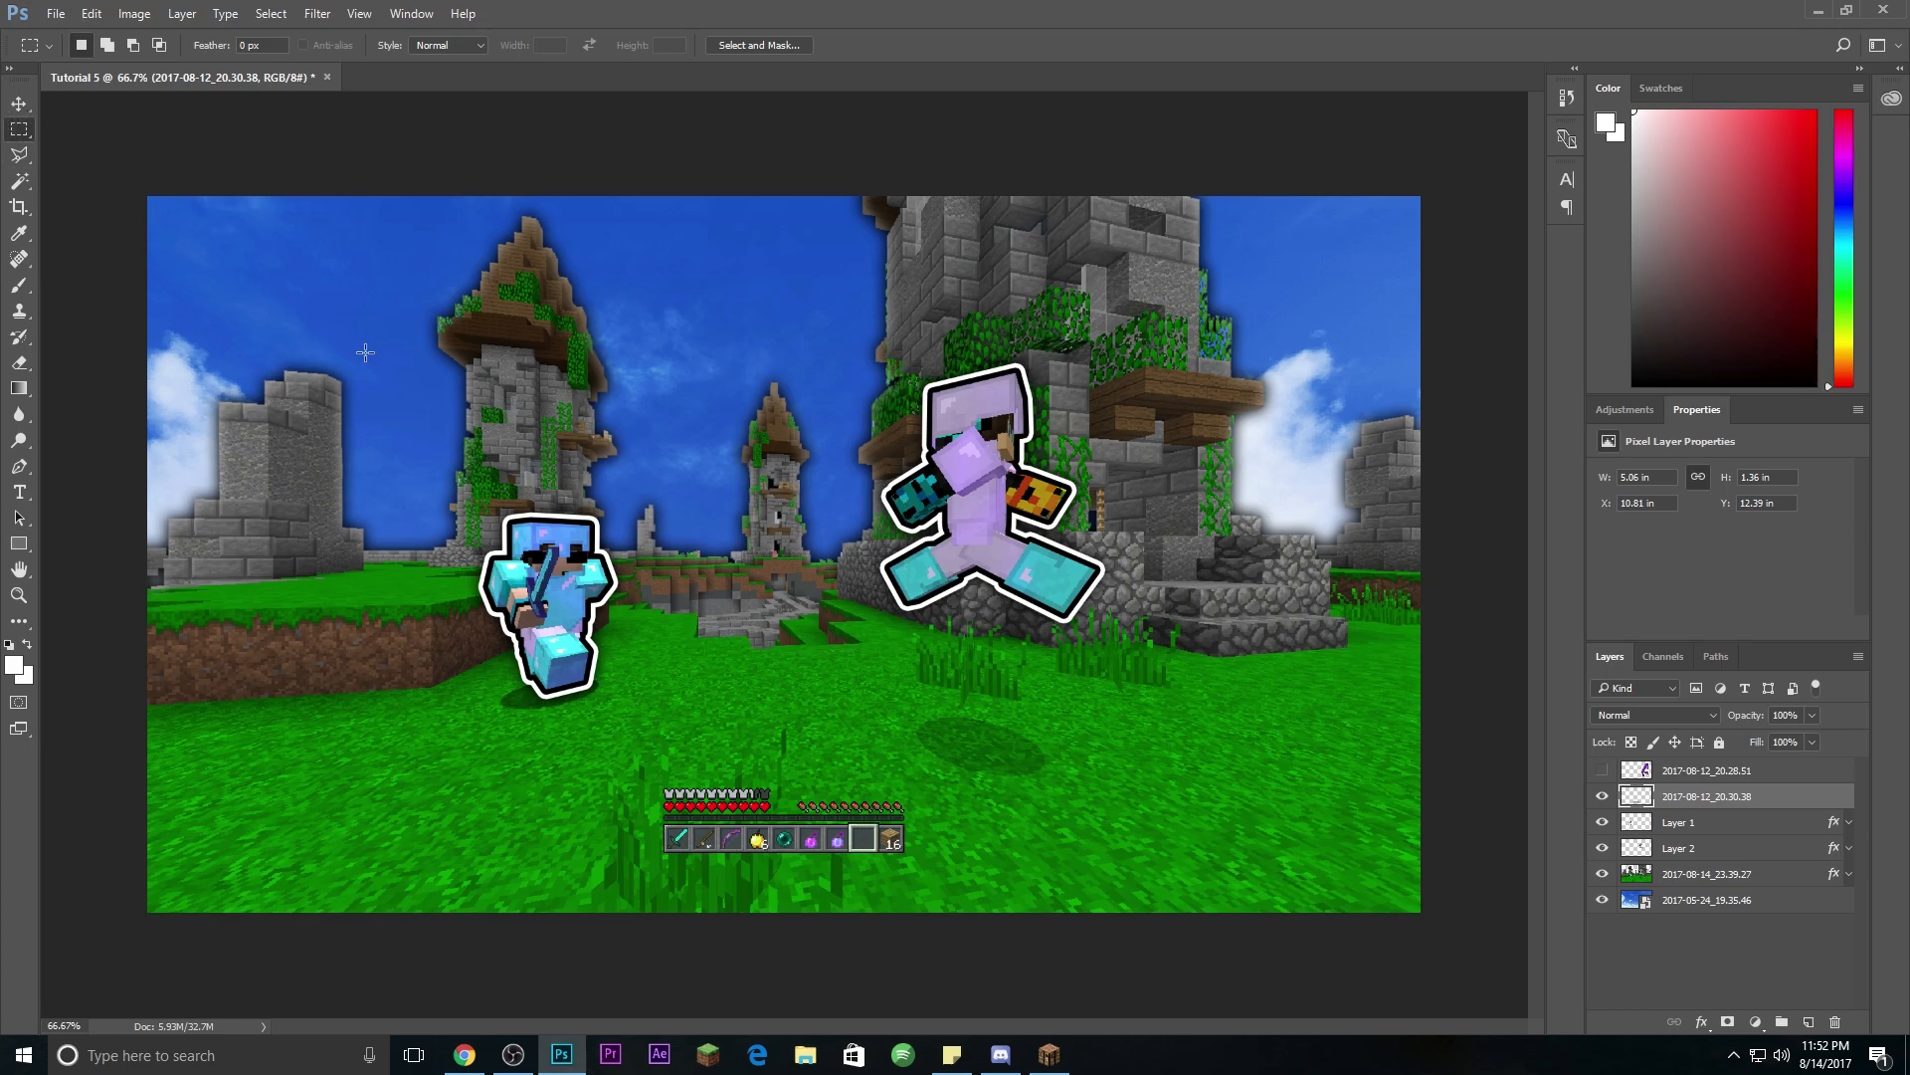
Step: Enlarge the hotbar and status bars to about 276% and position them in the lower-left part of the image
{"action": "left_click", "coordinate": [17, 105]}
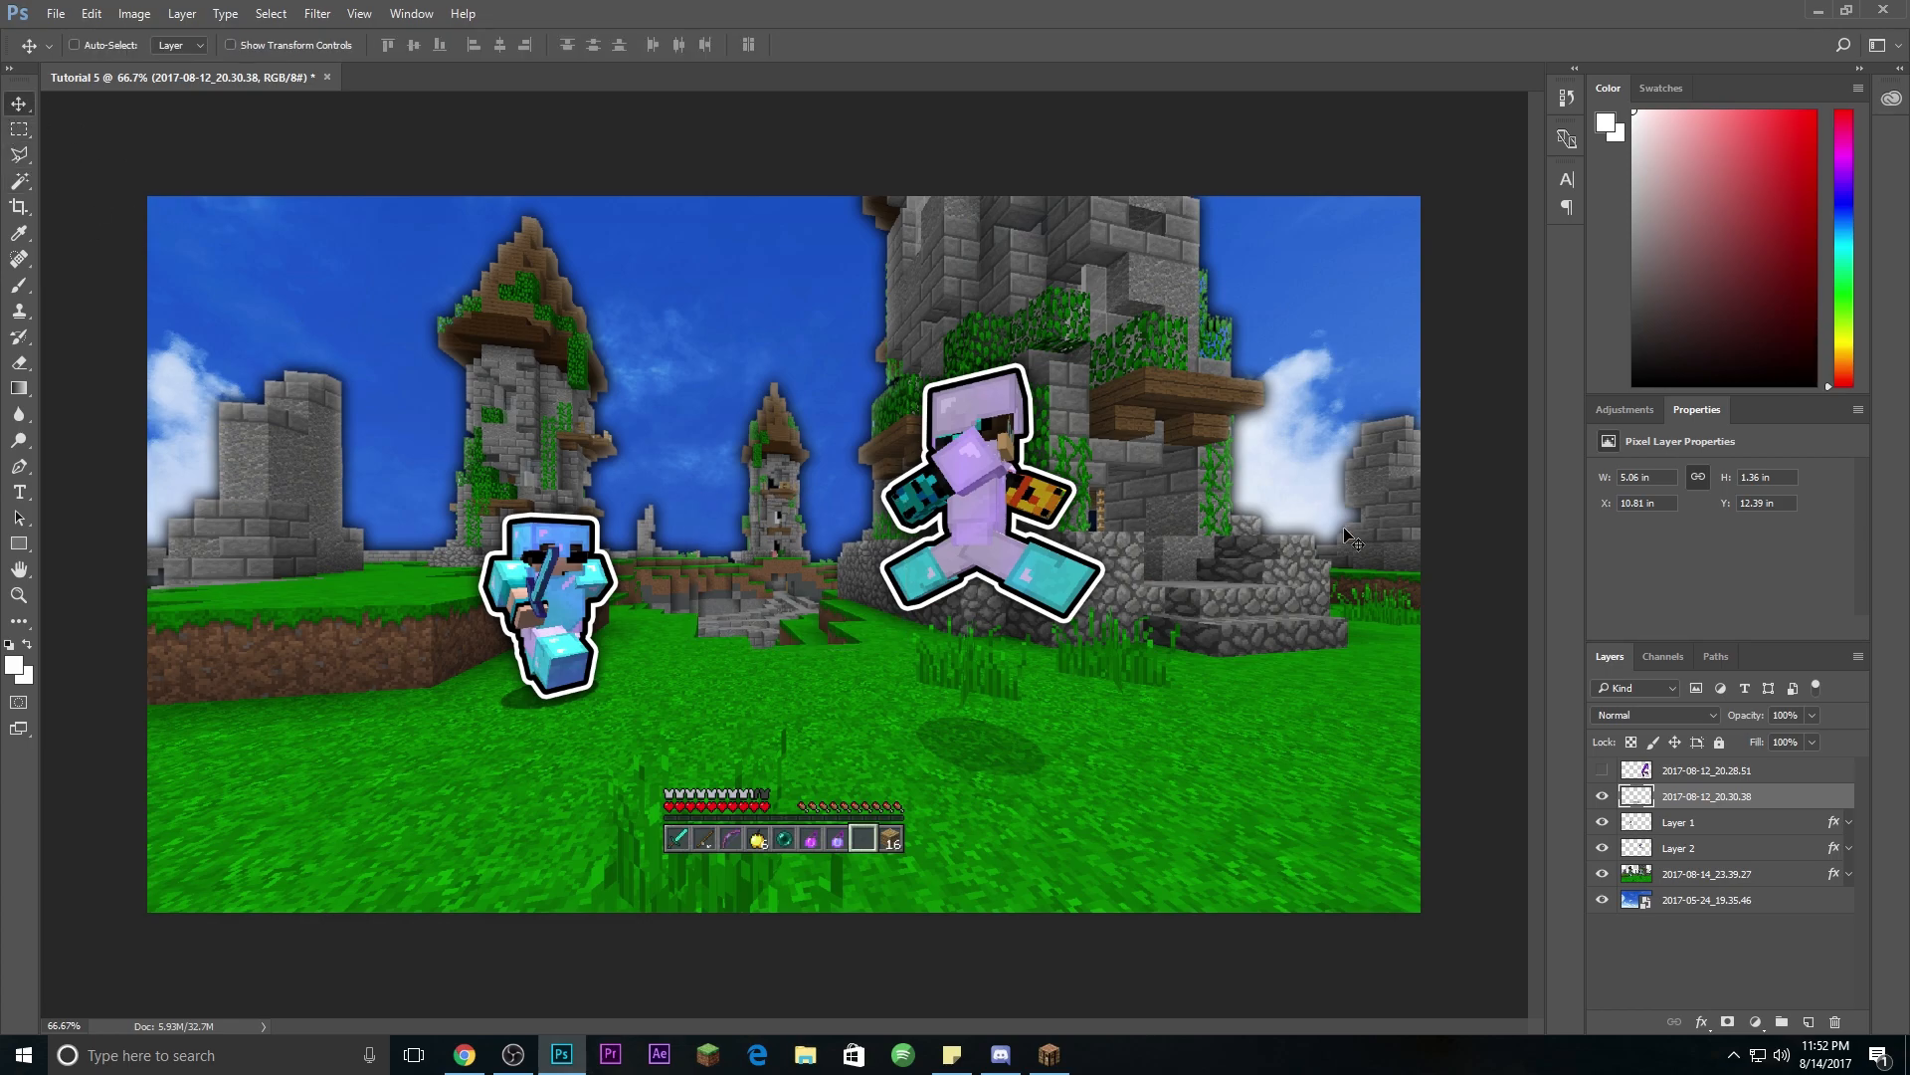
{"action": "left_click_drag", "start_coordinate": [804, 836], "coordinate": [527, 677]}
{"action": "key", "text": "ctrl+t"}
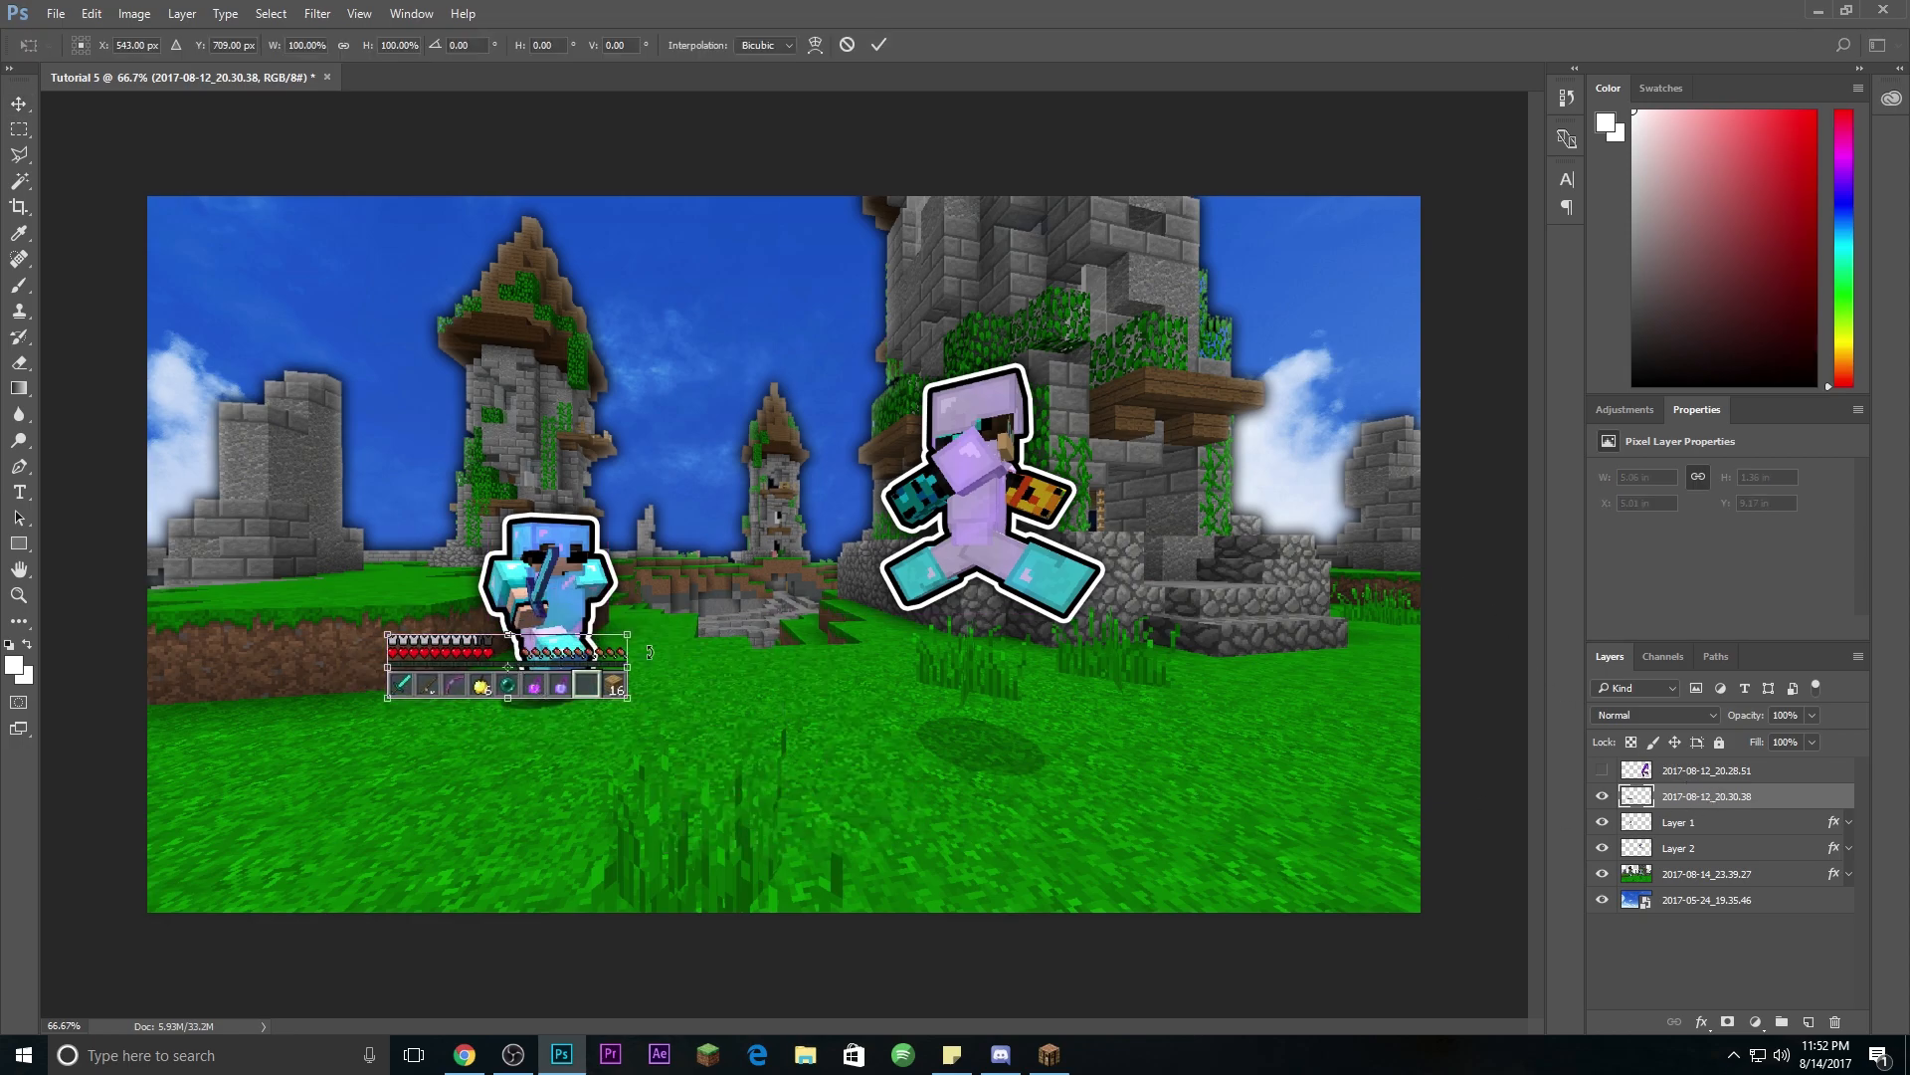
{"action": "left_click_drag", "start_coordinate": [627, 633], "coordinate": [1053, 518]}
{"action": "left_click_drag", "start_coordinate": [915, 670], "coordinate": [825, 829]}
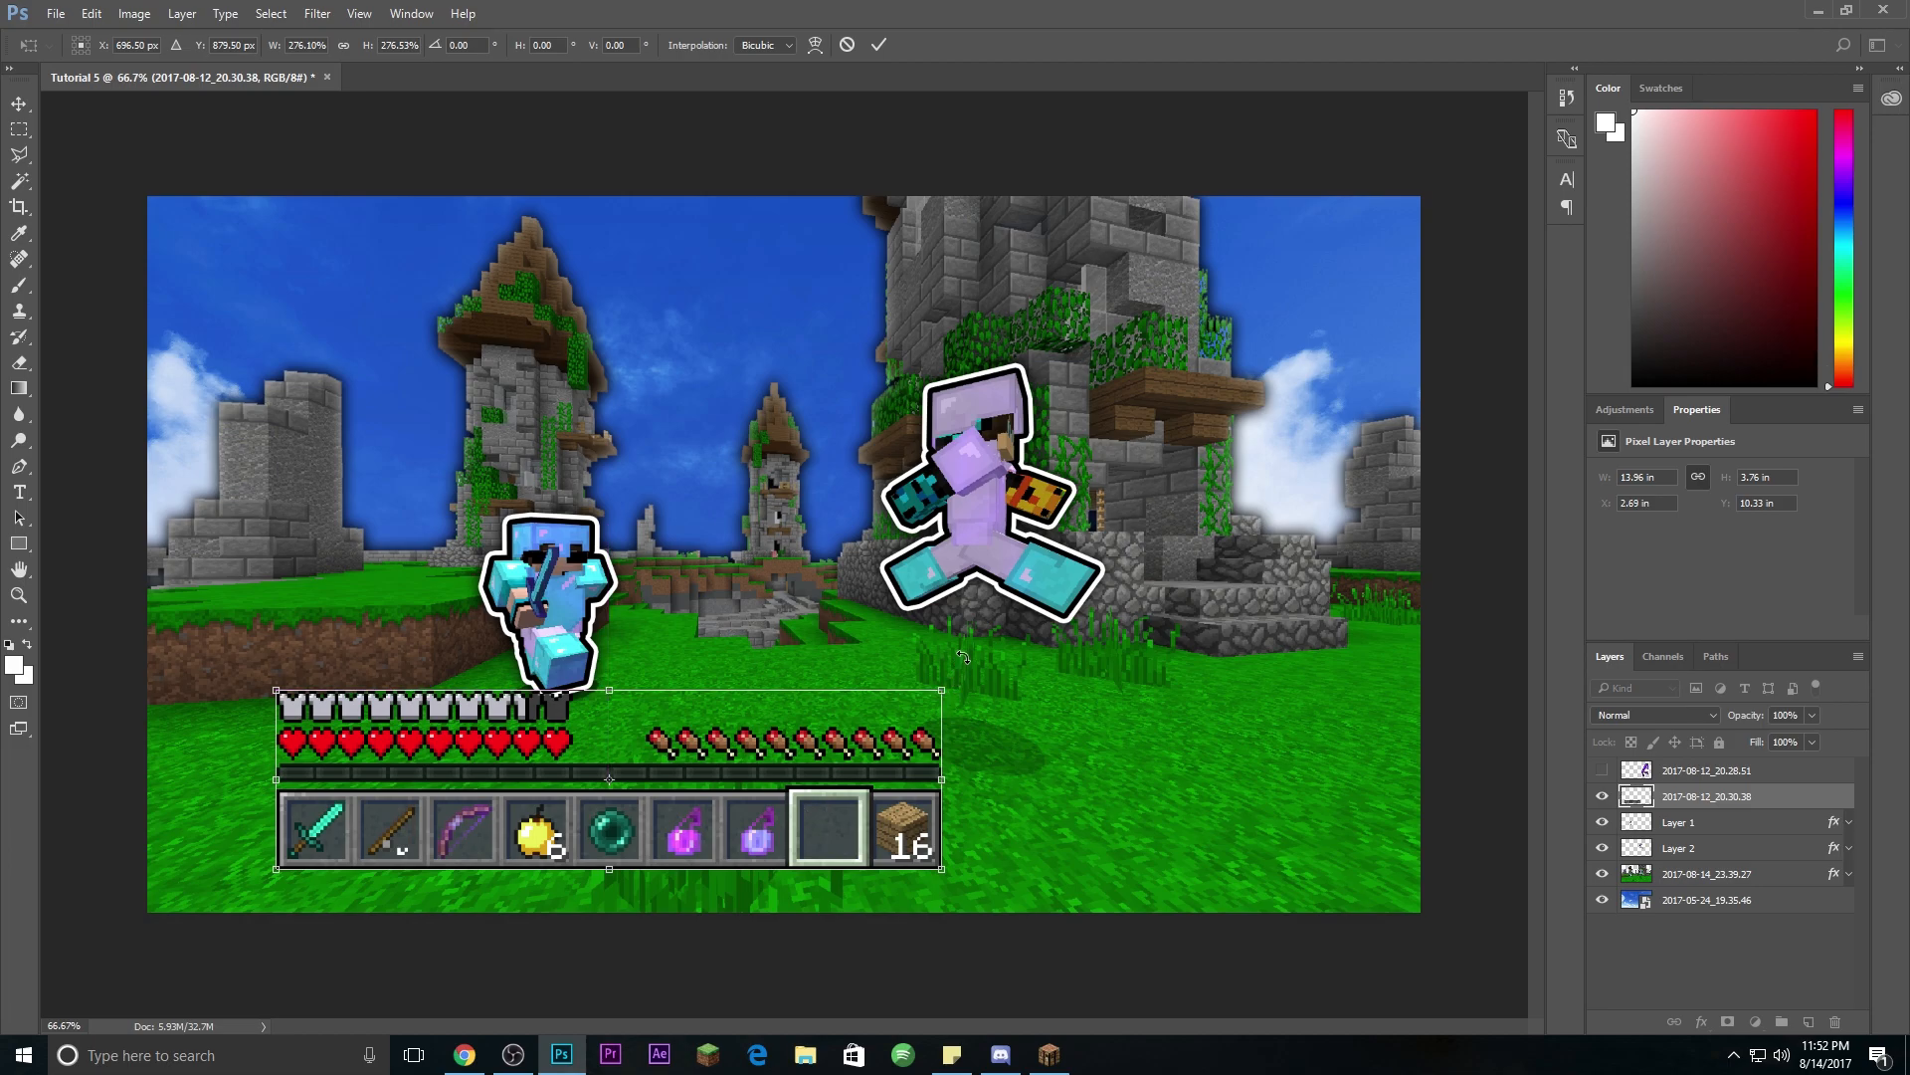
Step: Rotate the enlarged hotbar about 2.8° clockwise, adjust its position slightly, and apply the transform
{"action": "left_click_drag", "start_coordinate": [965, 658], "coordinate": [965, 675]}
{"action": "left_click_drag", "start_coordinate": [851, 818], "coordinate": [895, 804]}
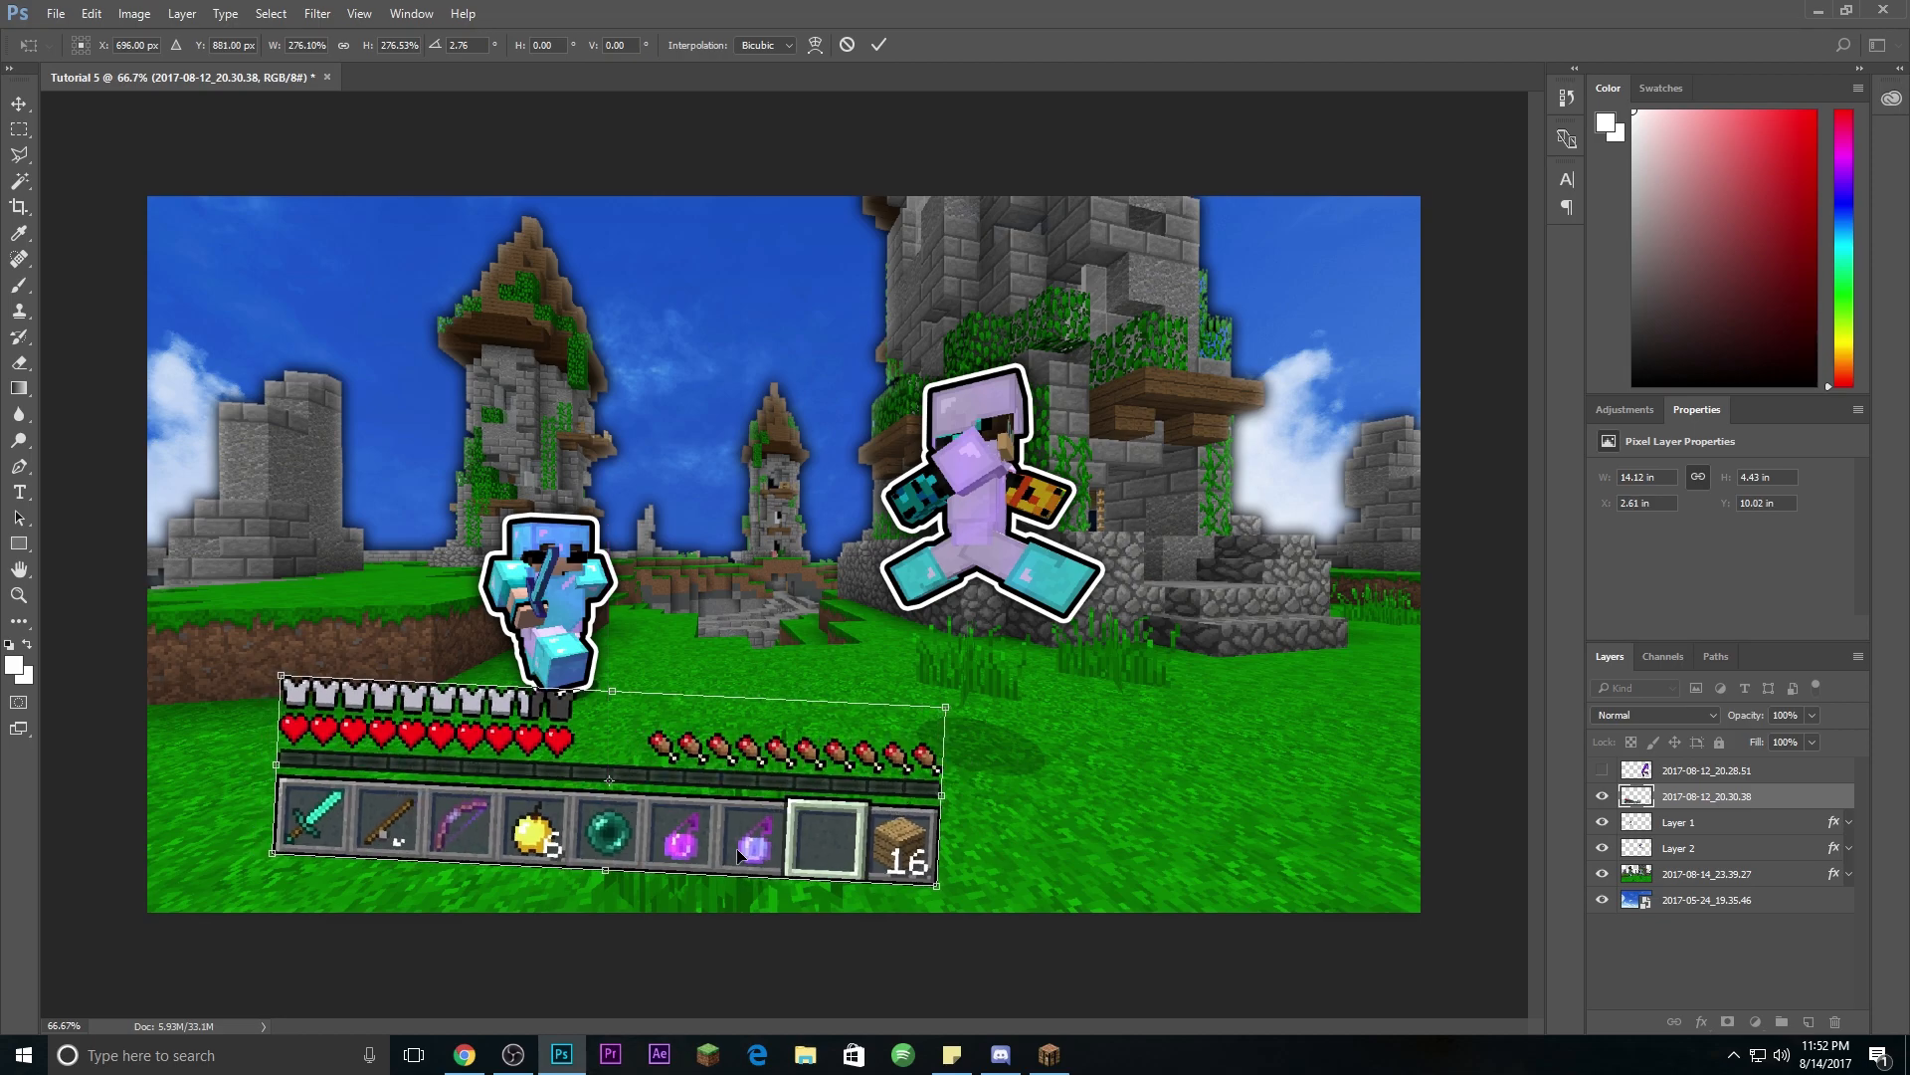
{"action": "key", "text": "Return"}
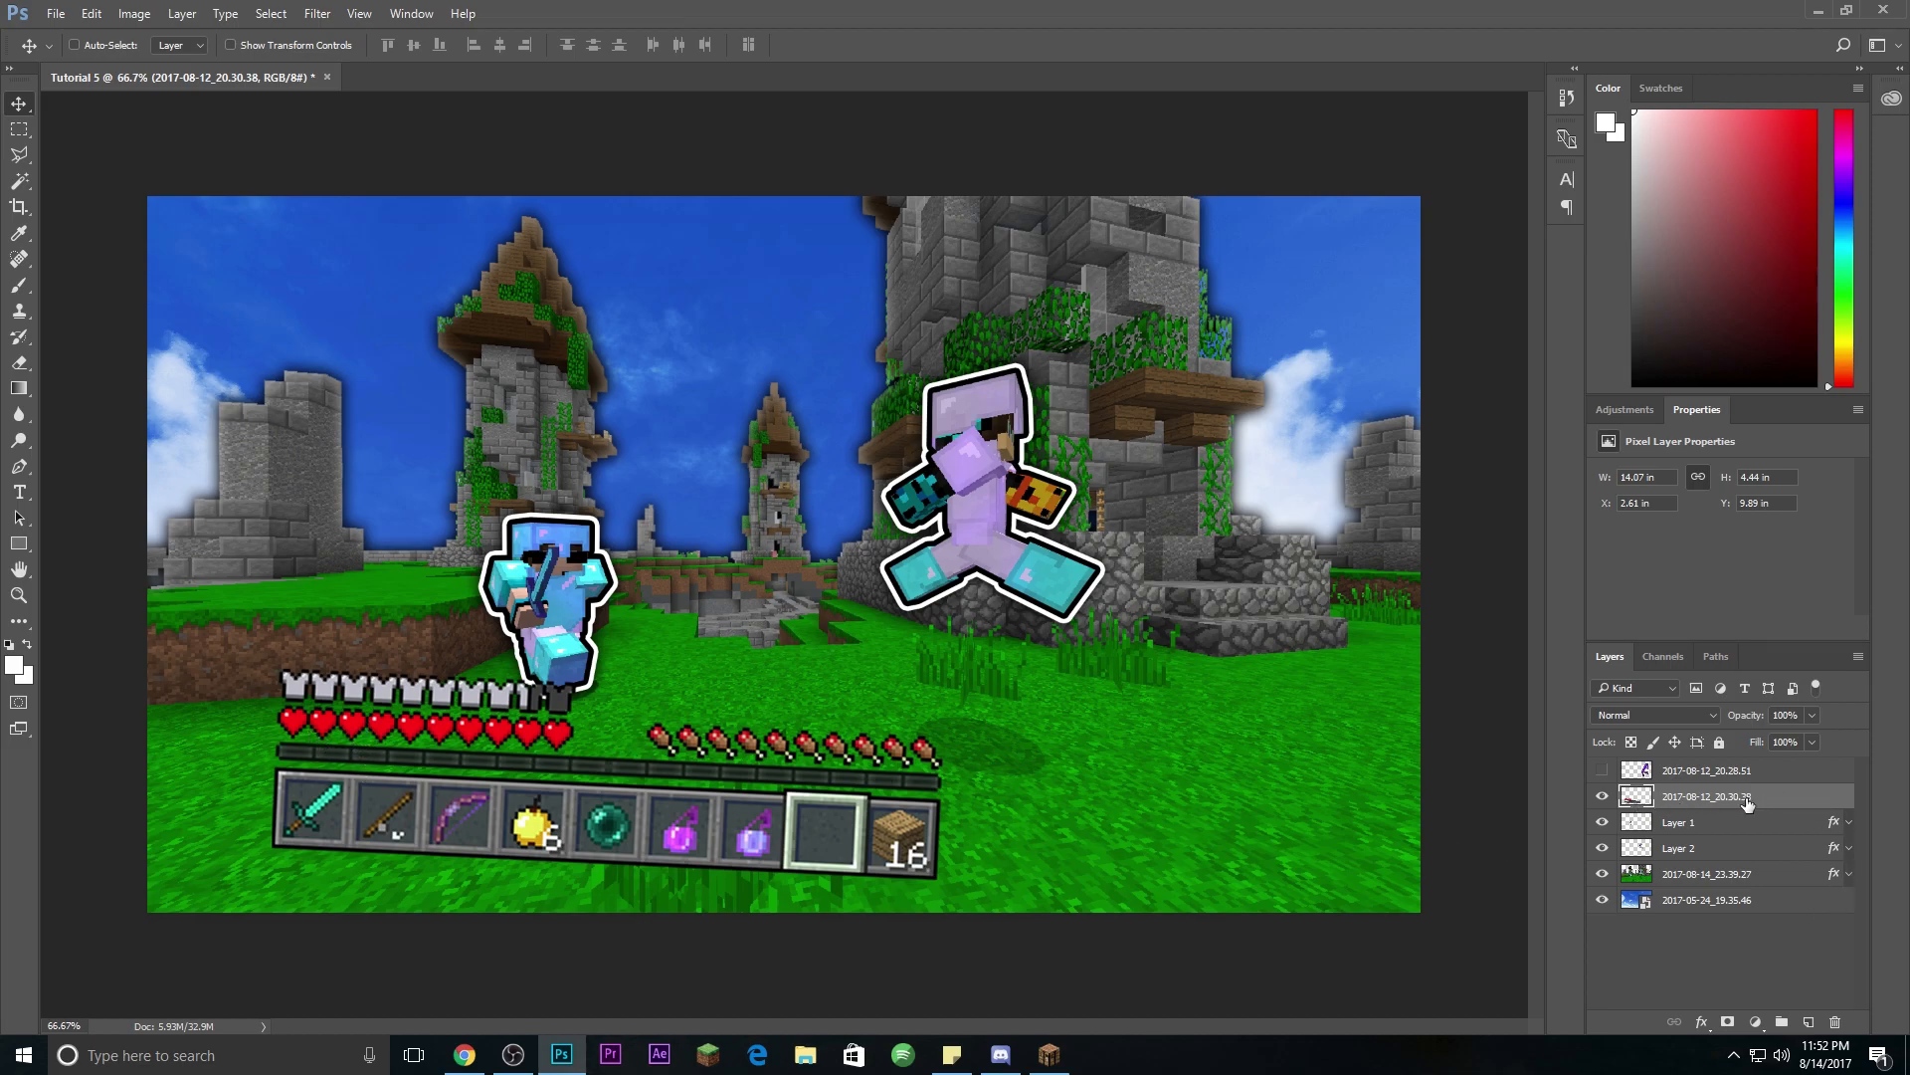
Step: Show the bow layer 2017-08-12_20.28.51 again and make it the active layer, leaving the hotbar in place
{"action": "left_click", "coordinate": [1602, 770]}
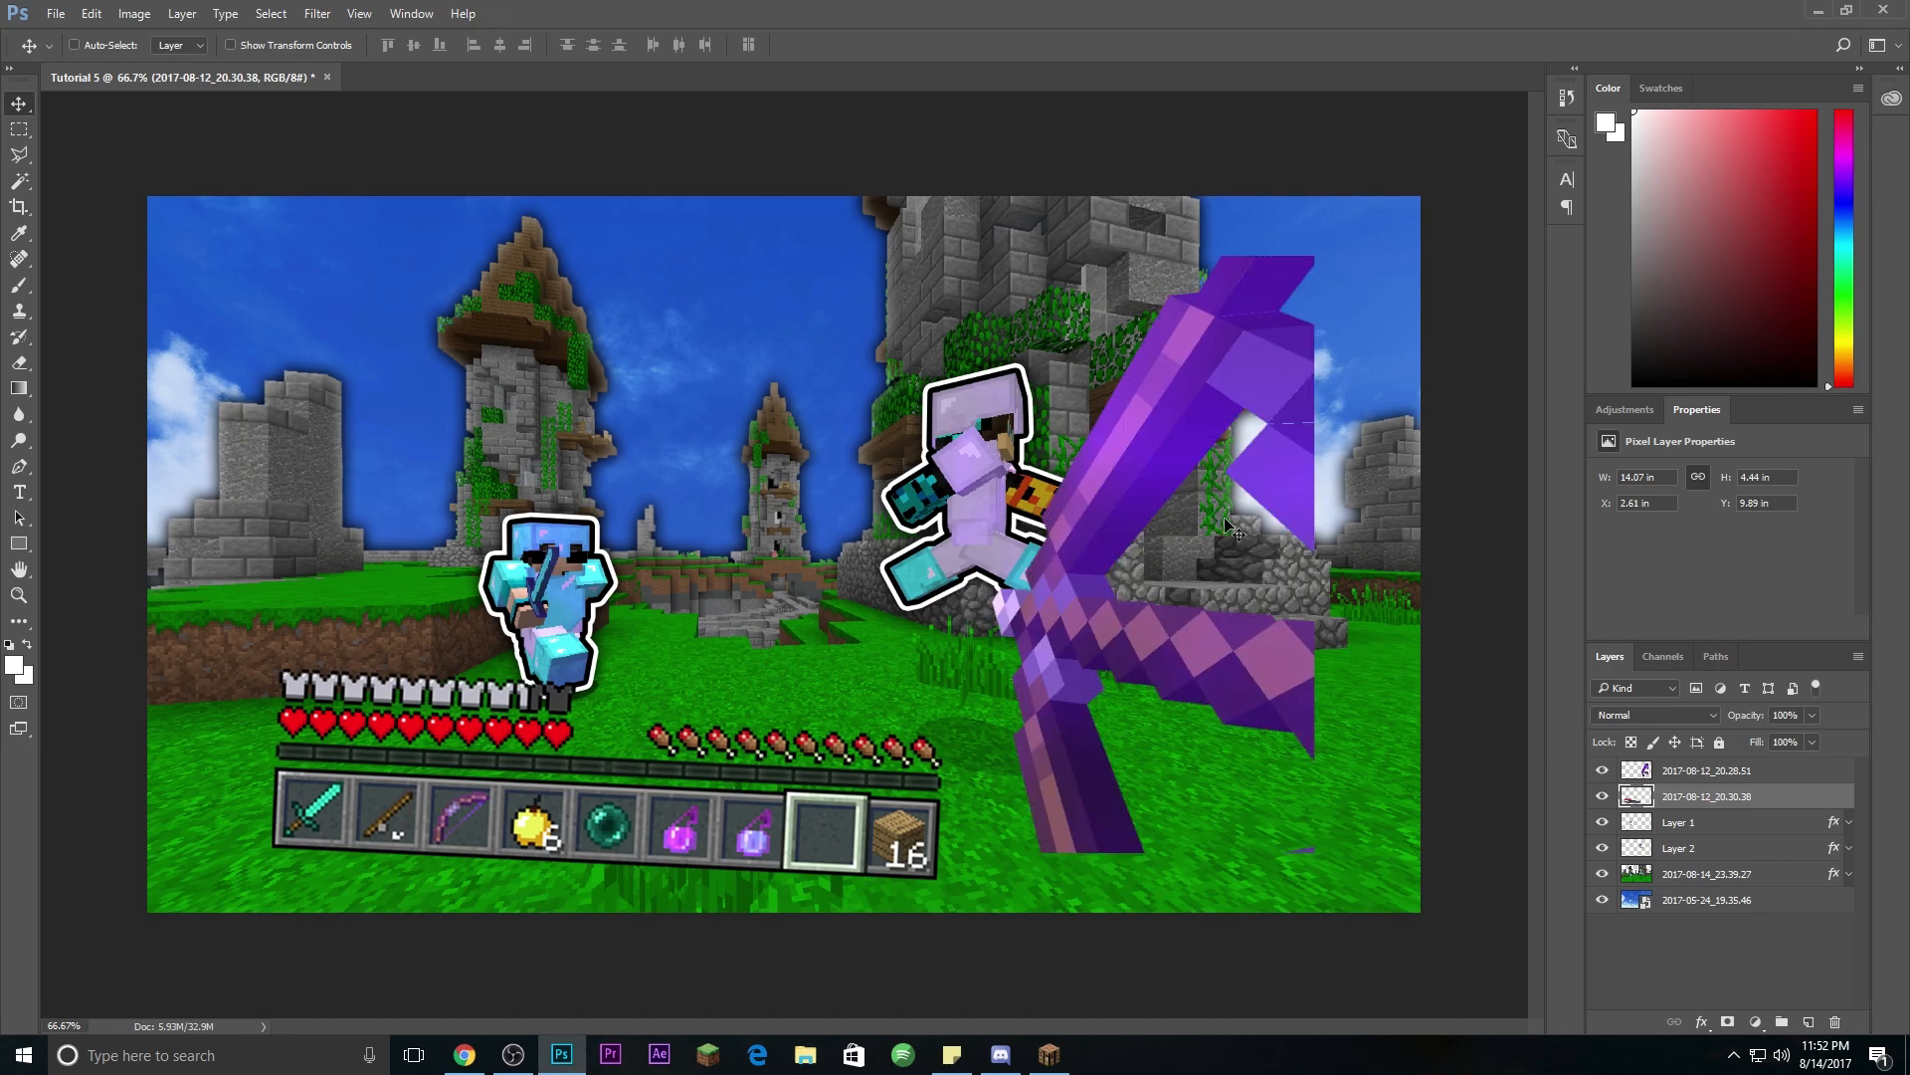
{"action": "left_click_drag", "start_coordinate": [1134, 527], "coordinate": [1154, 488]}
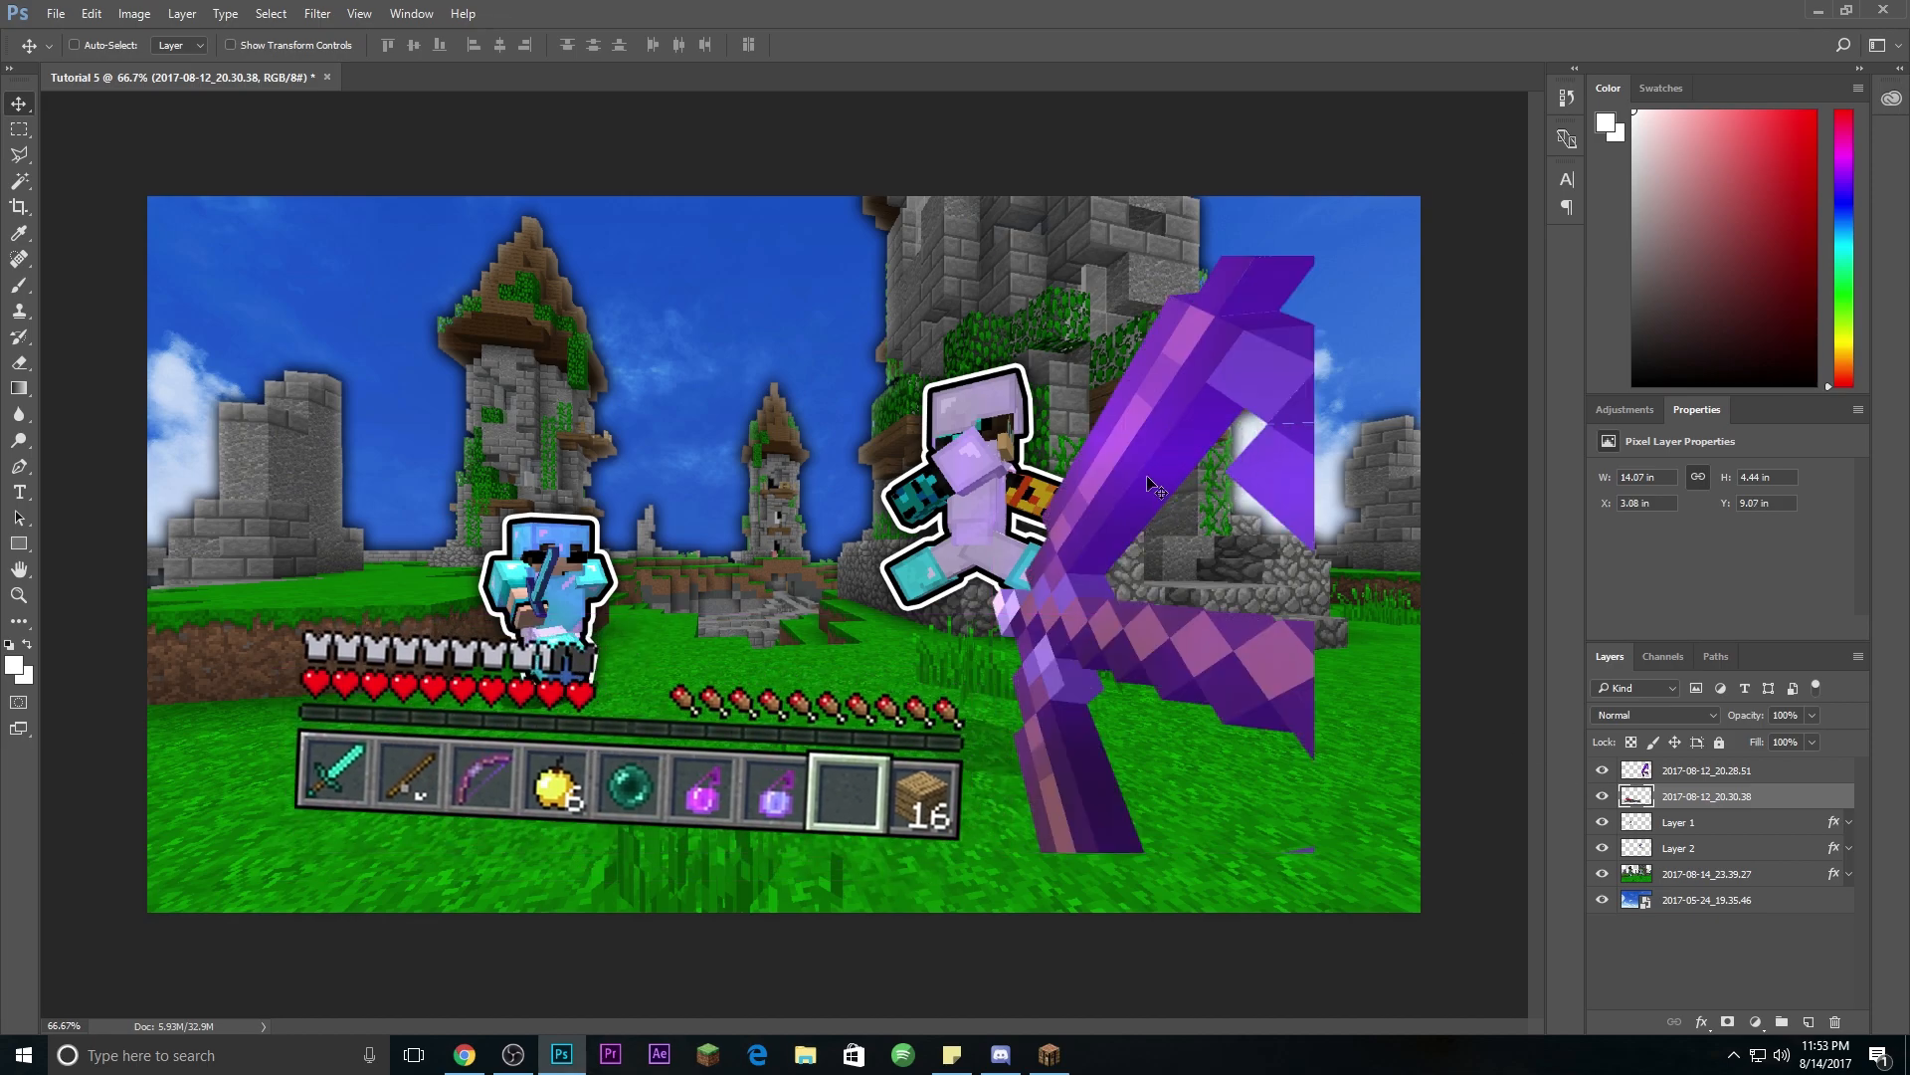
{"action": "key", "text": "ctrl+z"}
{"action": "left_click", "coordinate": [1784, 773]}
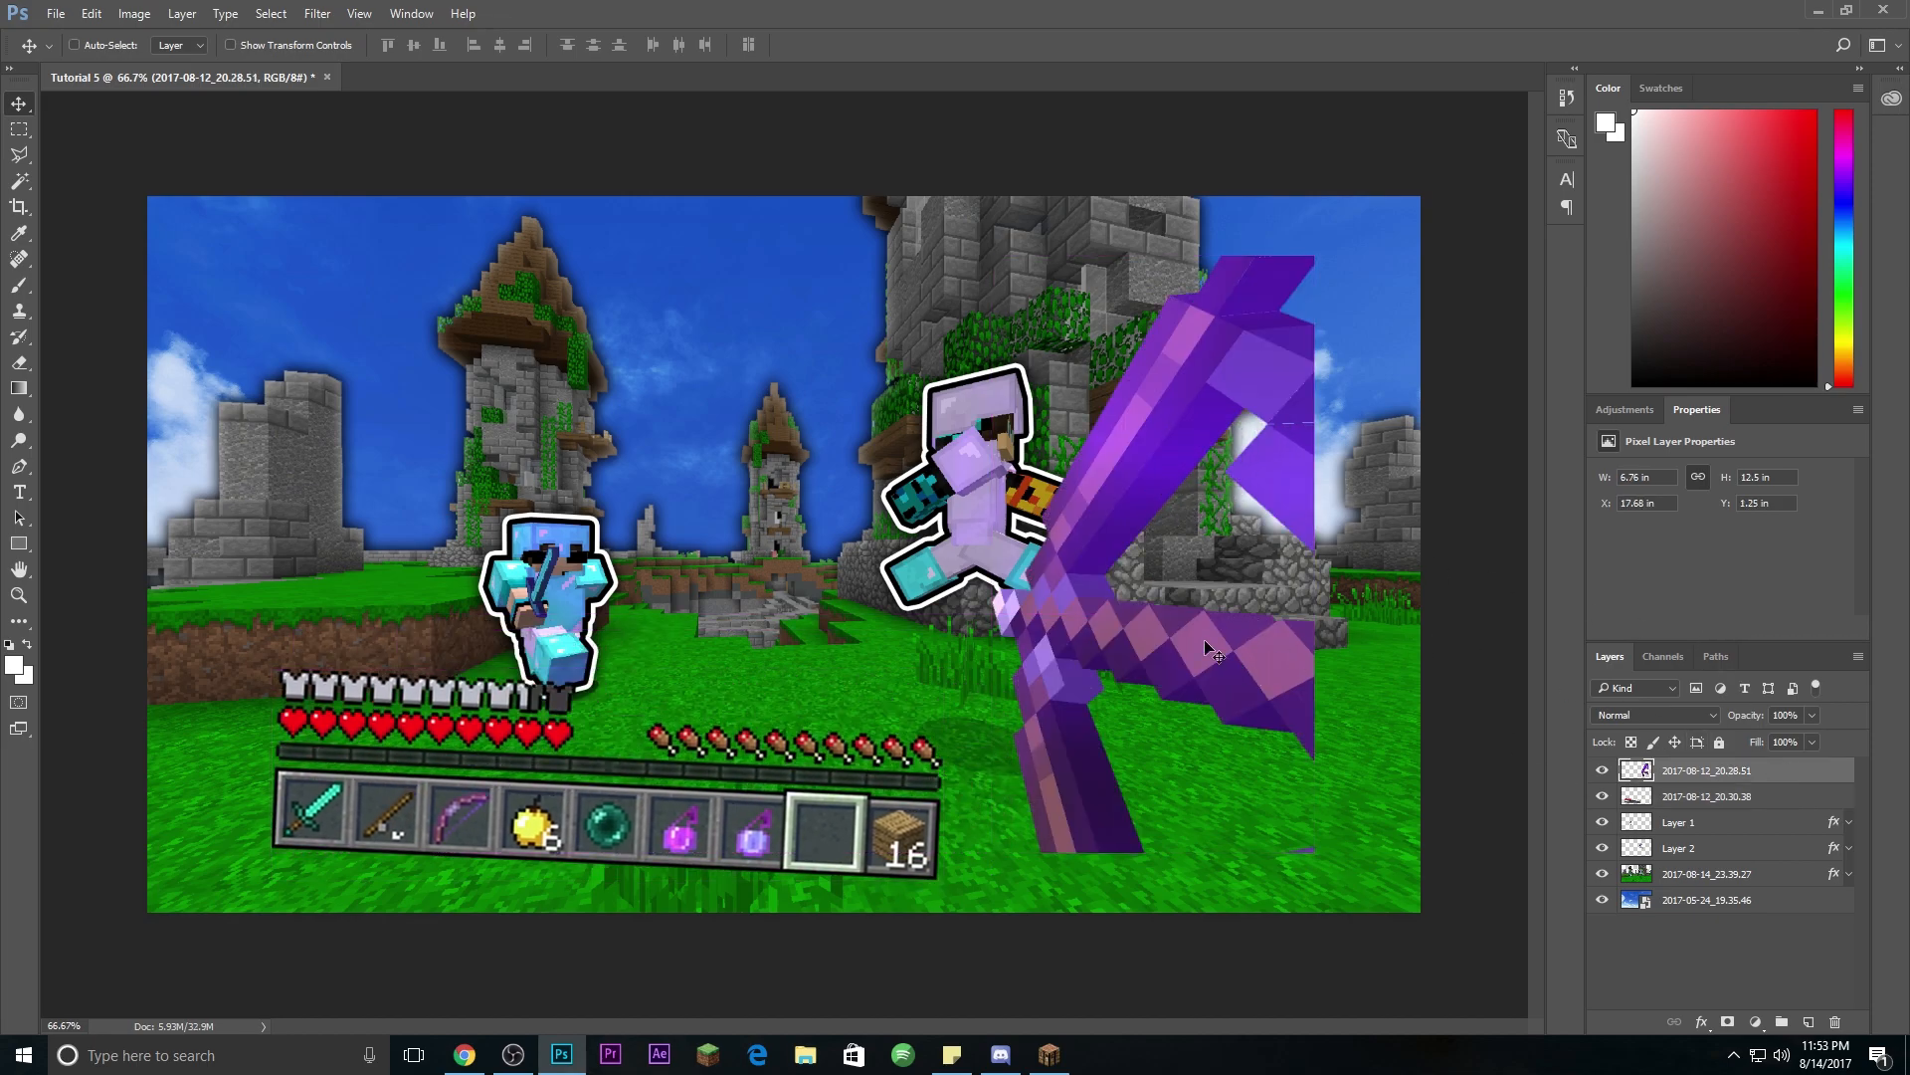
Step: Move the bow to the right edge of the image and enlarge it proportionally to about 124%
{"action": "left_click_drag", "start_coordinate": [1095, 622], "coordinate": [1190, 565]}
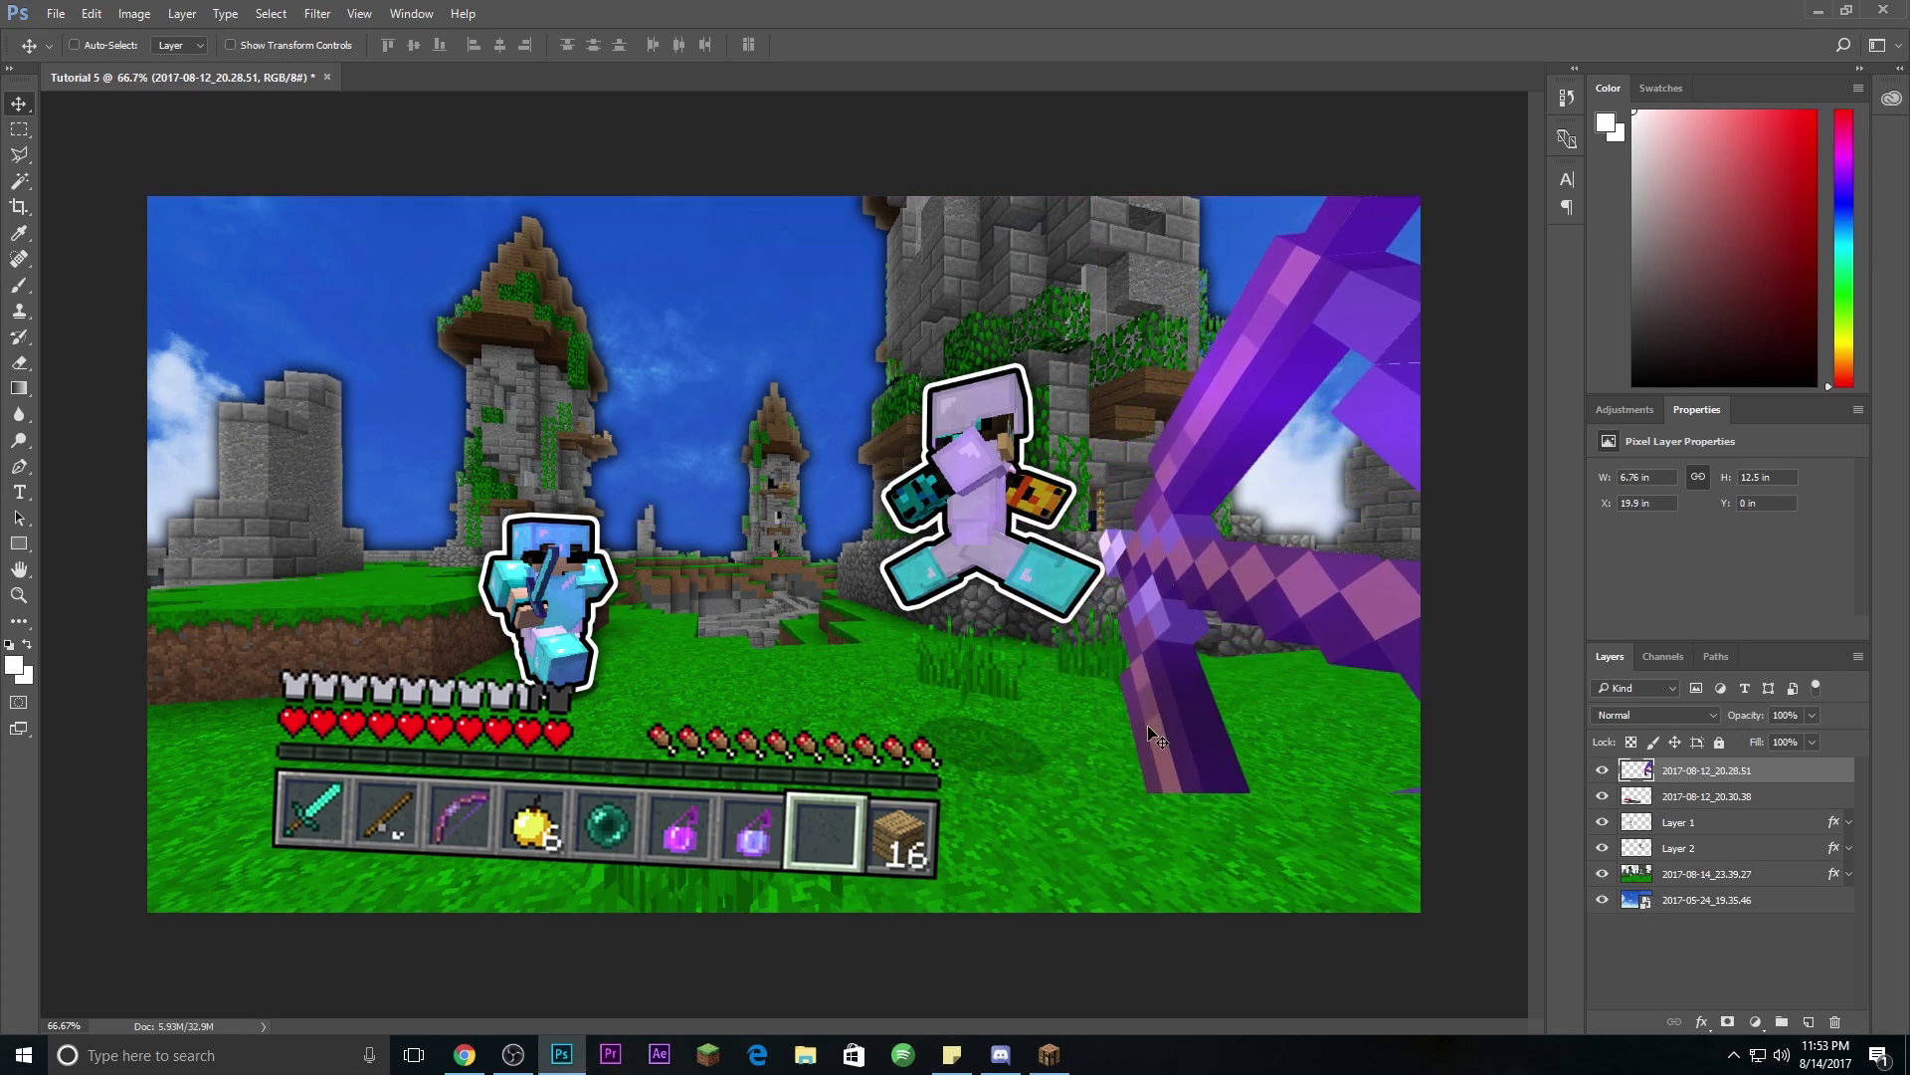
{"action": "key", "text": "ctrl+t"}
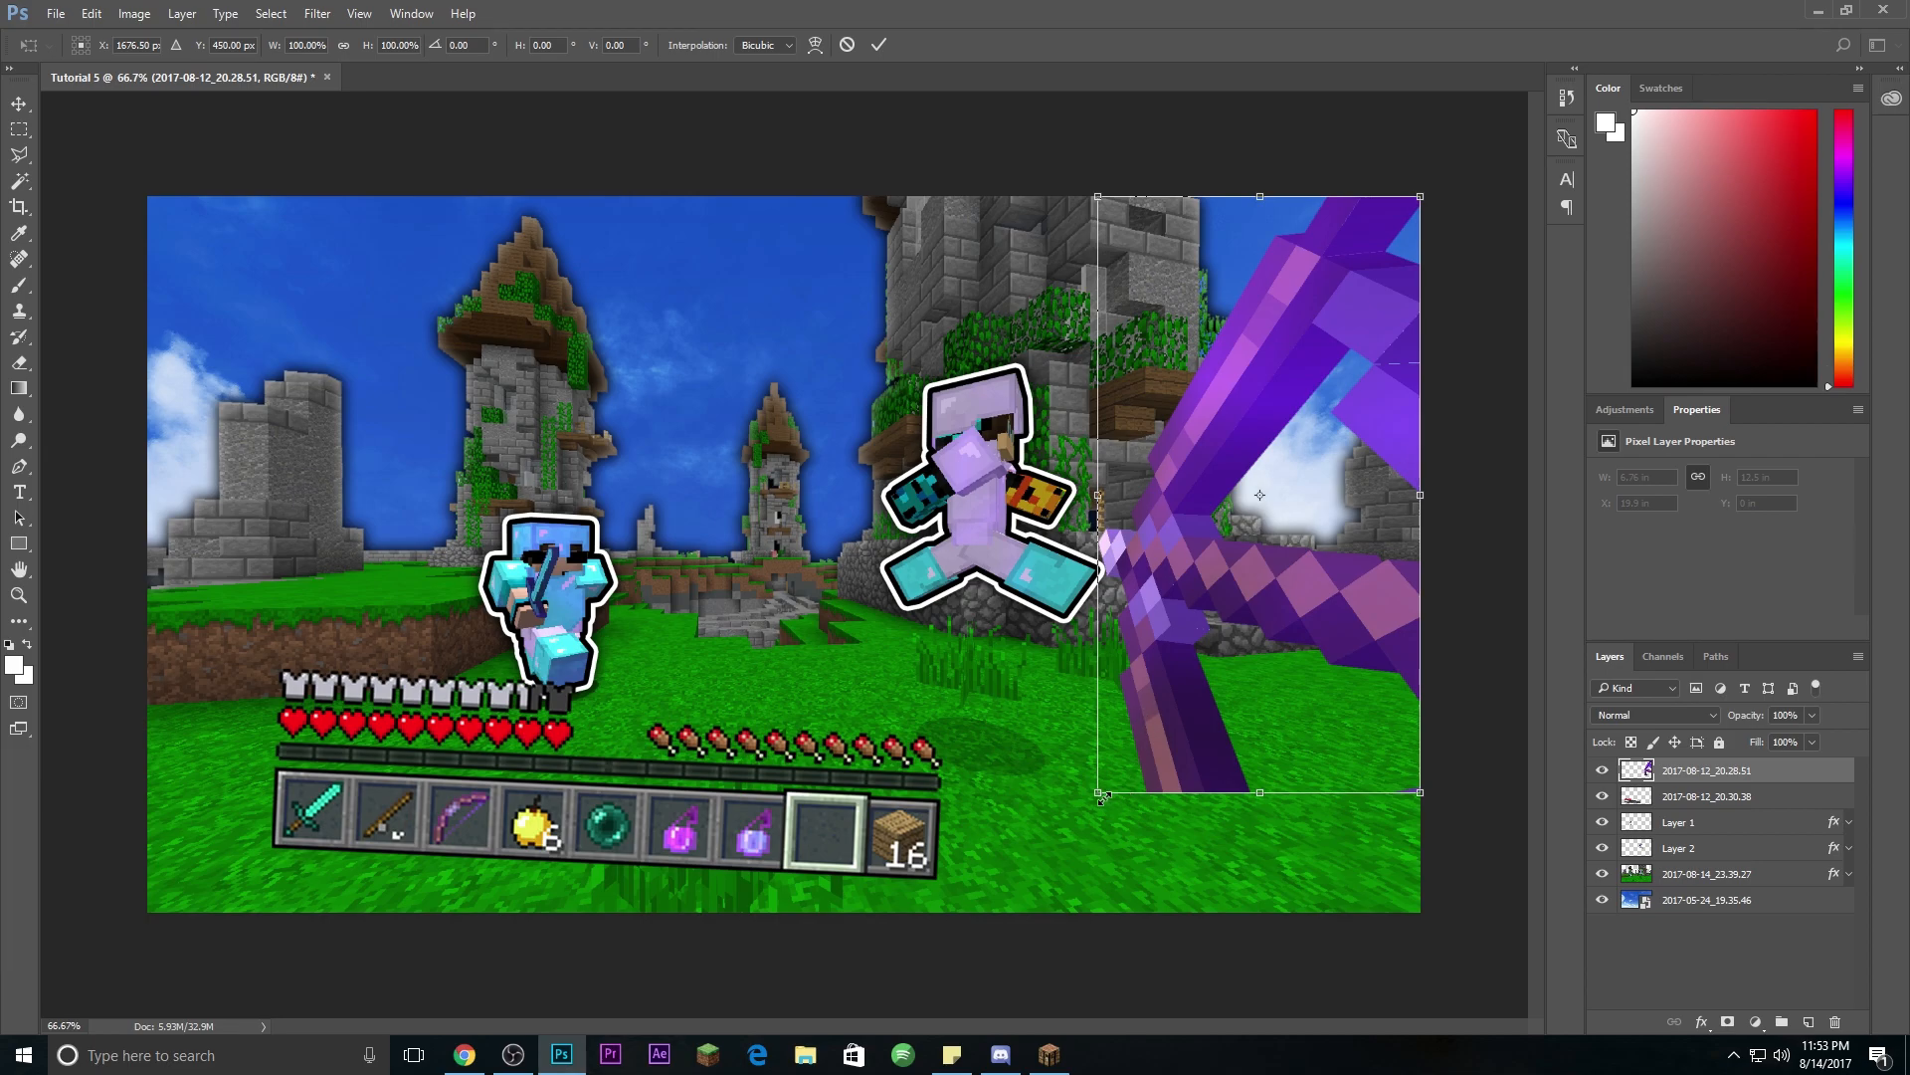
{"action": "left_click_drag", "start_coordinate": [1098, 793], "coordinate": [1002, 930]}
{"action": "left_click_drag", "start_coordinate": [1218, 814], "coordinate": [1230, 800]}
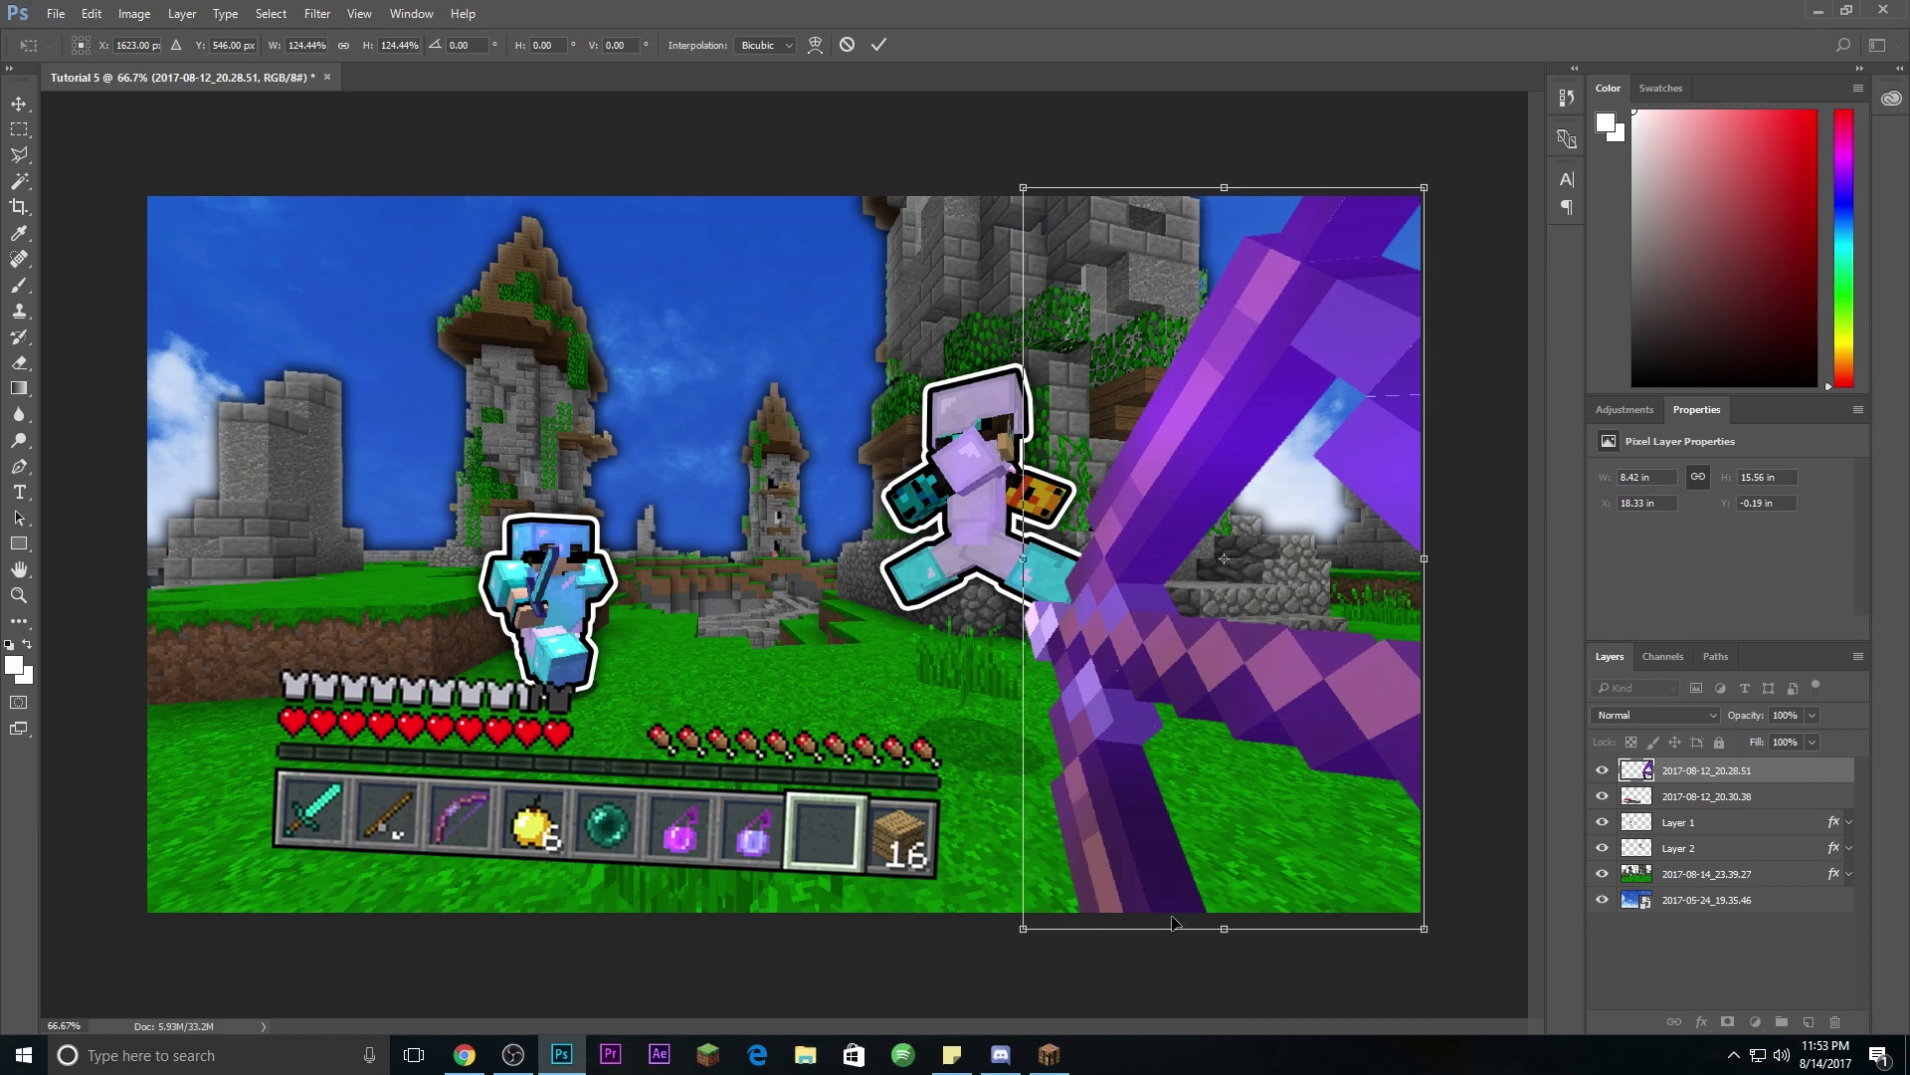
Step: Nudge the enlarged bow slightly past the right edge of the image and apply the transform
{"action": "key", "text": "Right"}
{"action": "key", "text": "Right"}
{"action": "key", "text": "Right"}
{"action": "key", "text": "Right"}
{"action": "key", "text": "Right"}
{"action": "key", "text": "Right"}
{"action": "key", "text": "Right"}
{"action": "key", "text": "Right"}
{"action": "key", "text": "Right"}
{"action": "key", "text": "Right"}
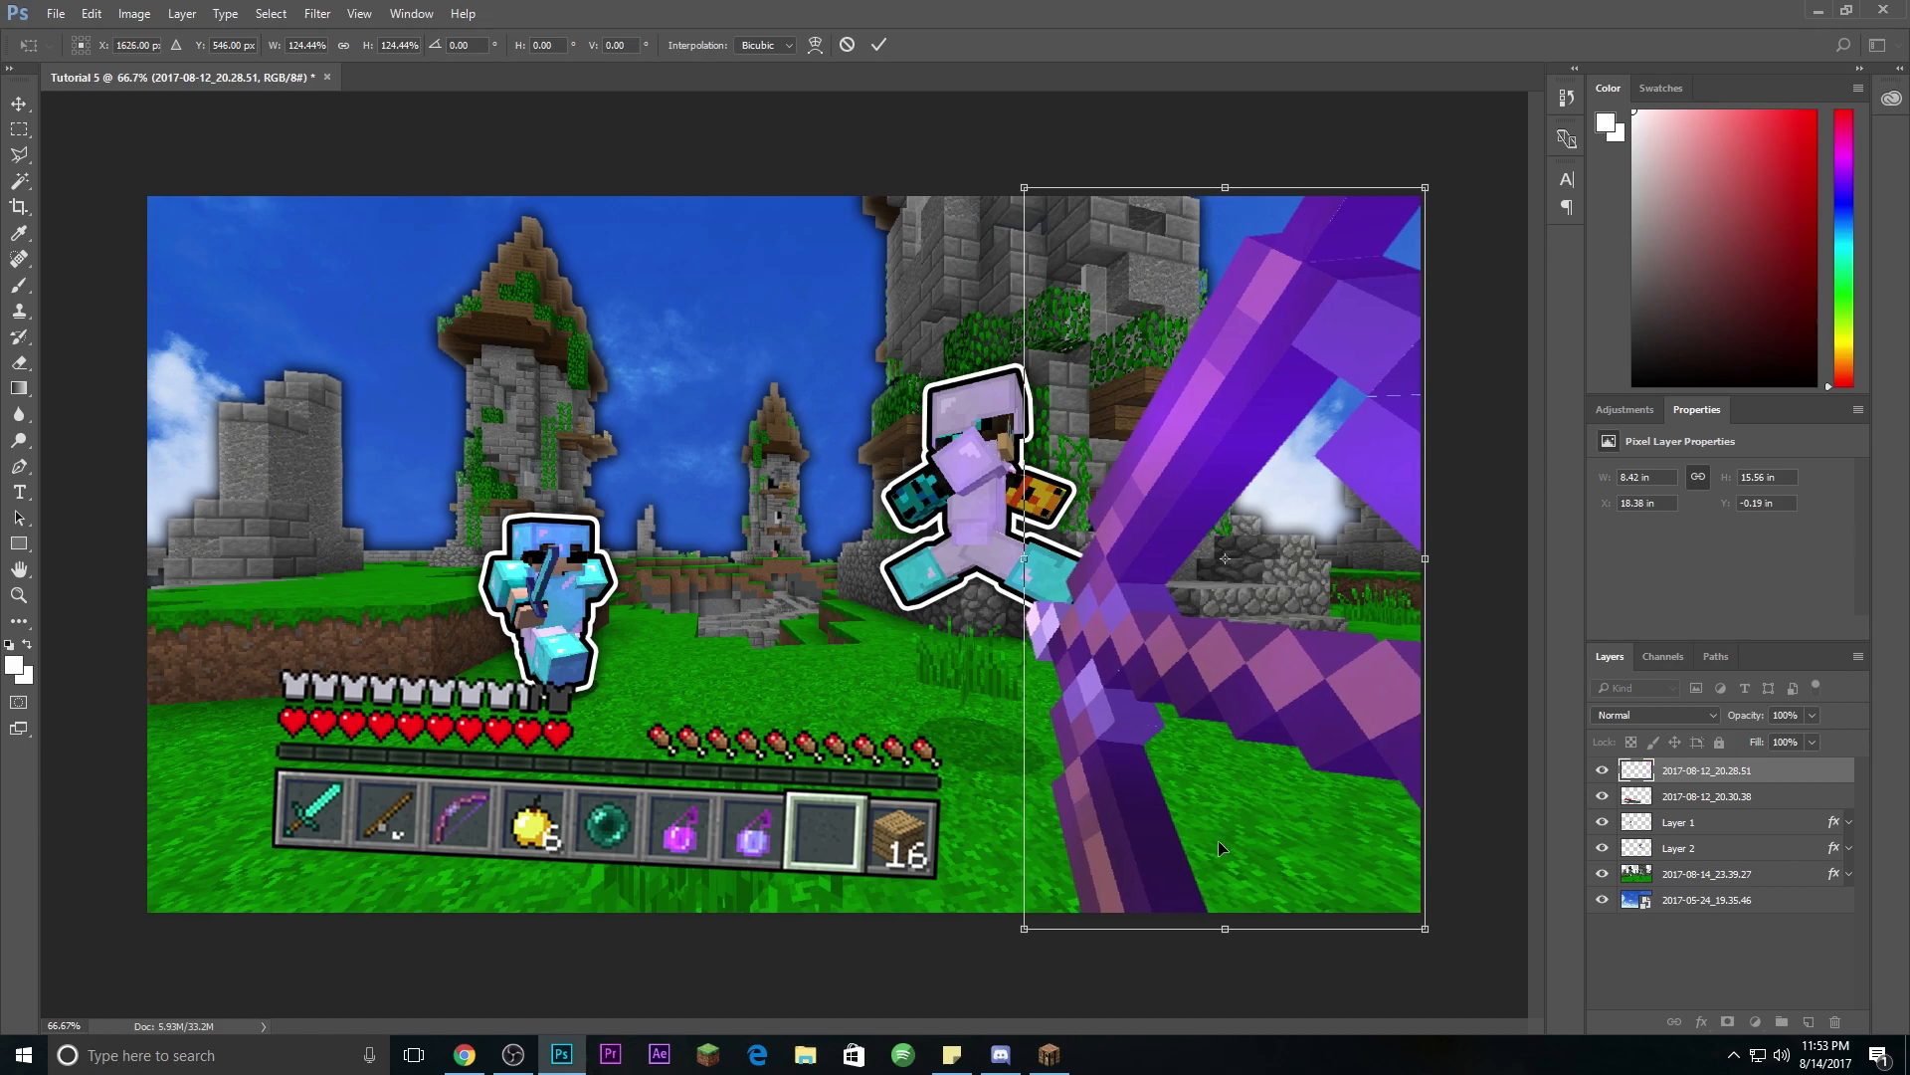
{"action": "key", "text": "Left"}
{"action": "key", "text": "Left"}
{"action": "key", "text": "Left"}
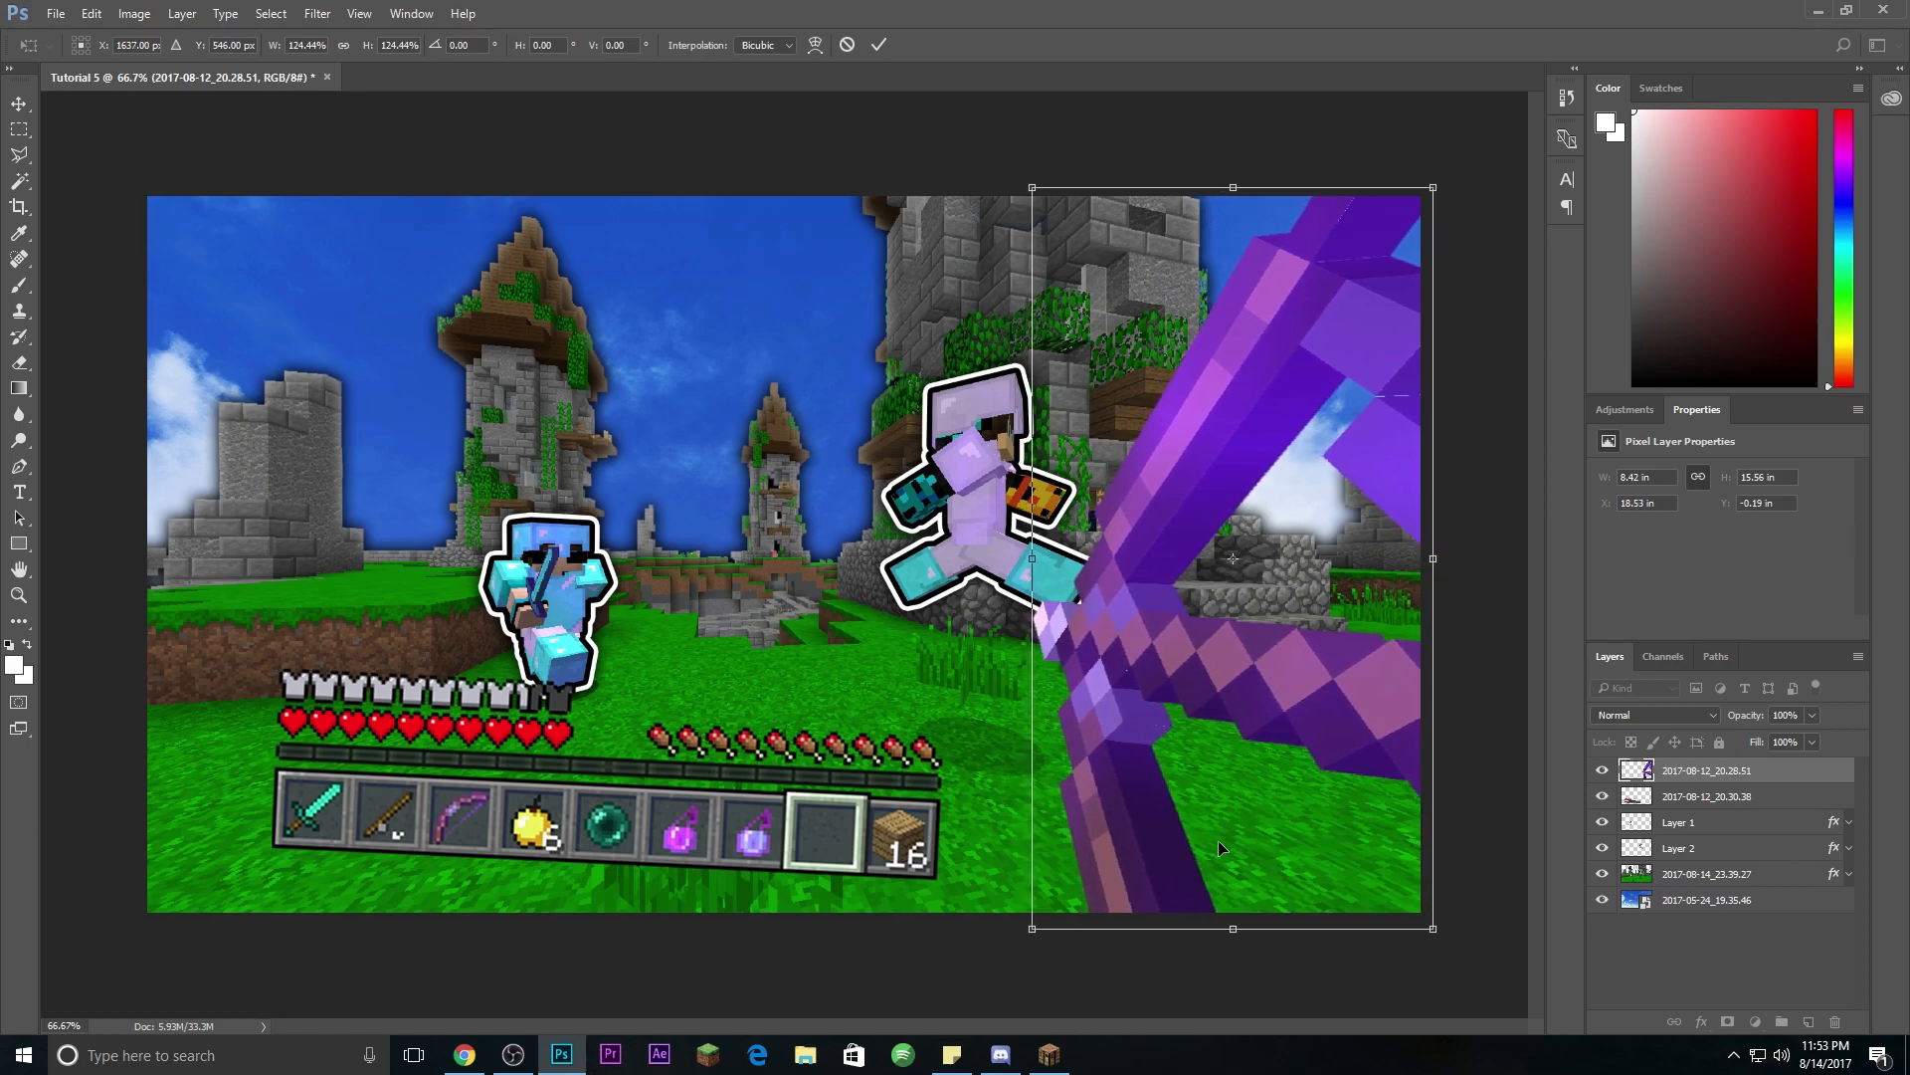
{"action": "key", "text": "Return"}
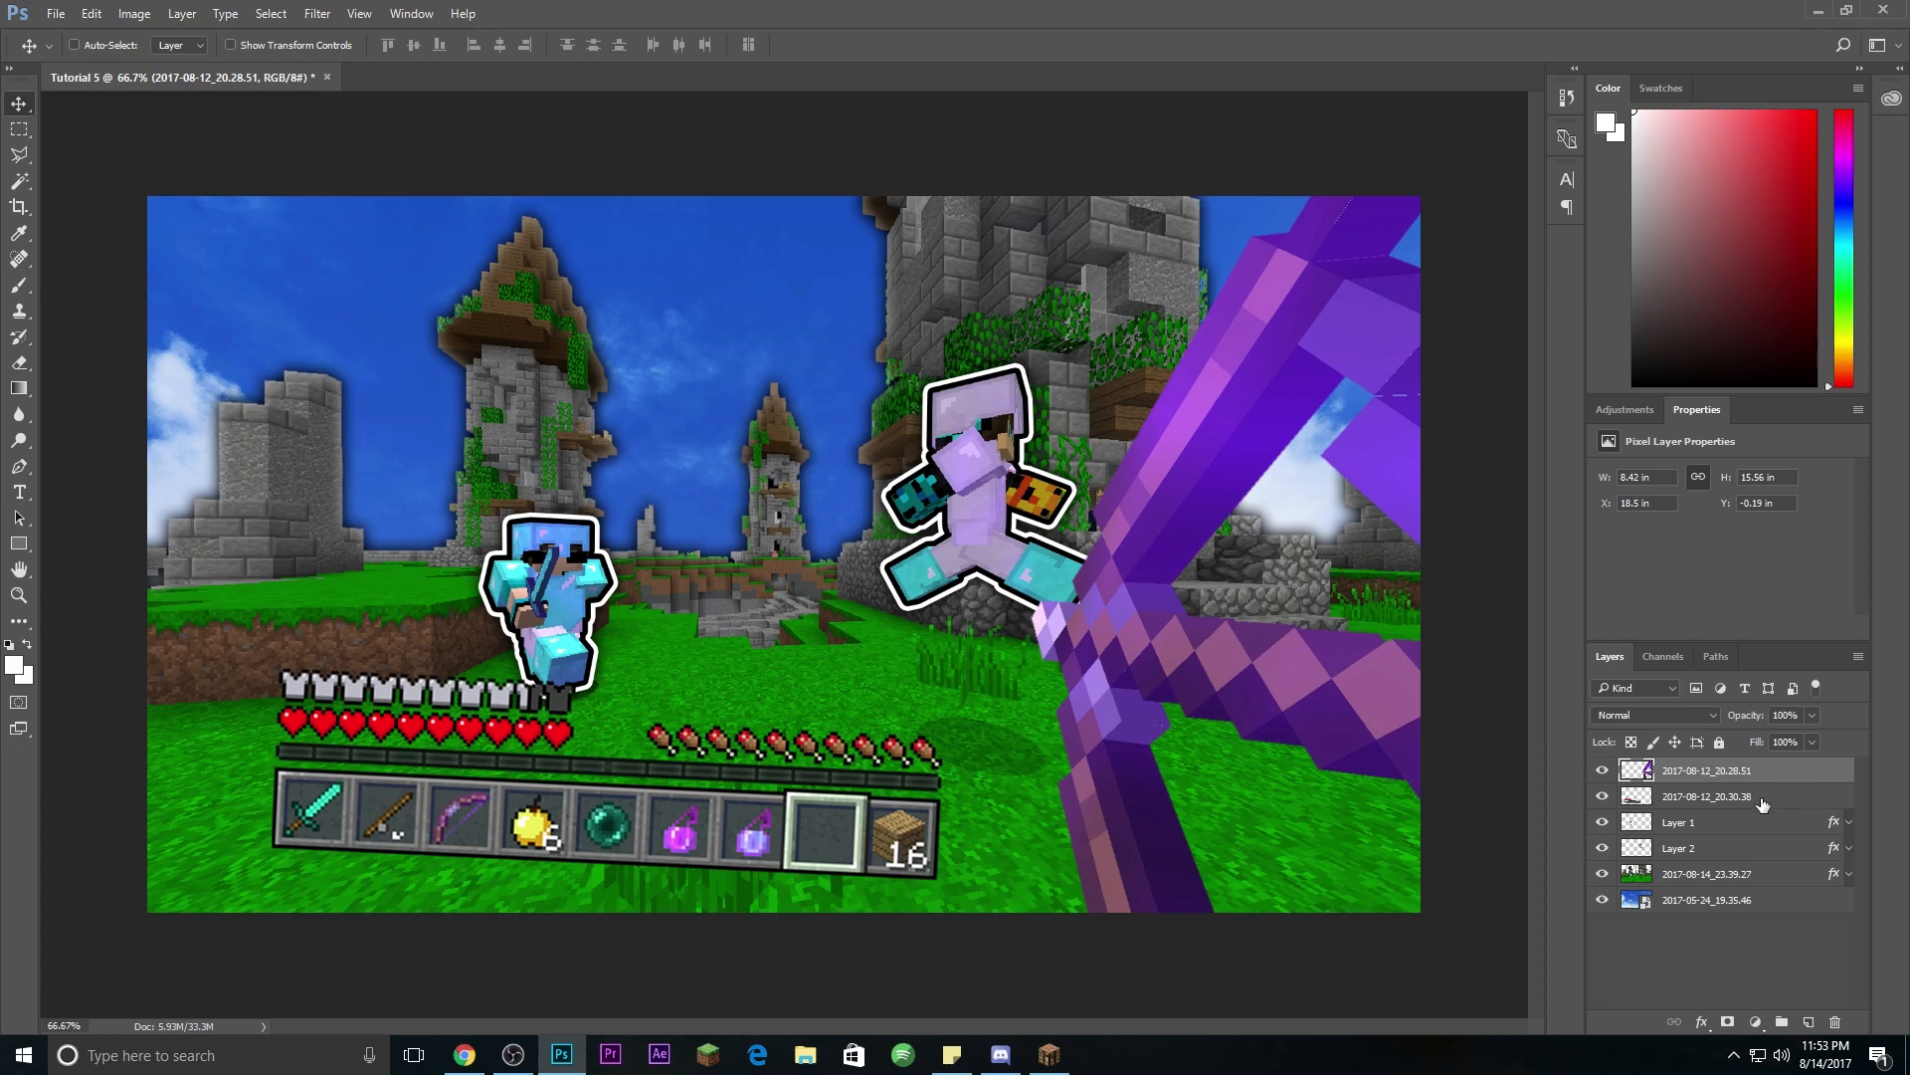
Step: Add a black Drop Shadow to the hotbar layer 2017-08-12_20.30.38 with 0% spread and a size of about 13 px
{"action": "left_click", "coordinate": [1803, 799]}
{"action": "double_click", "coordinate": [1803, 799]}
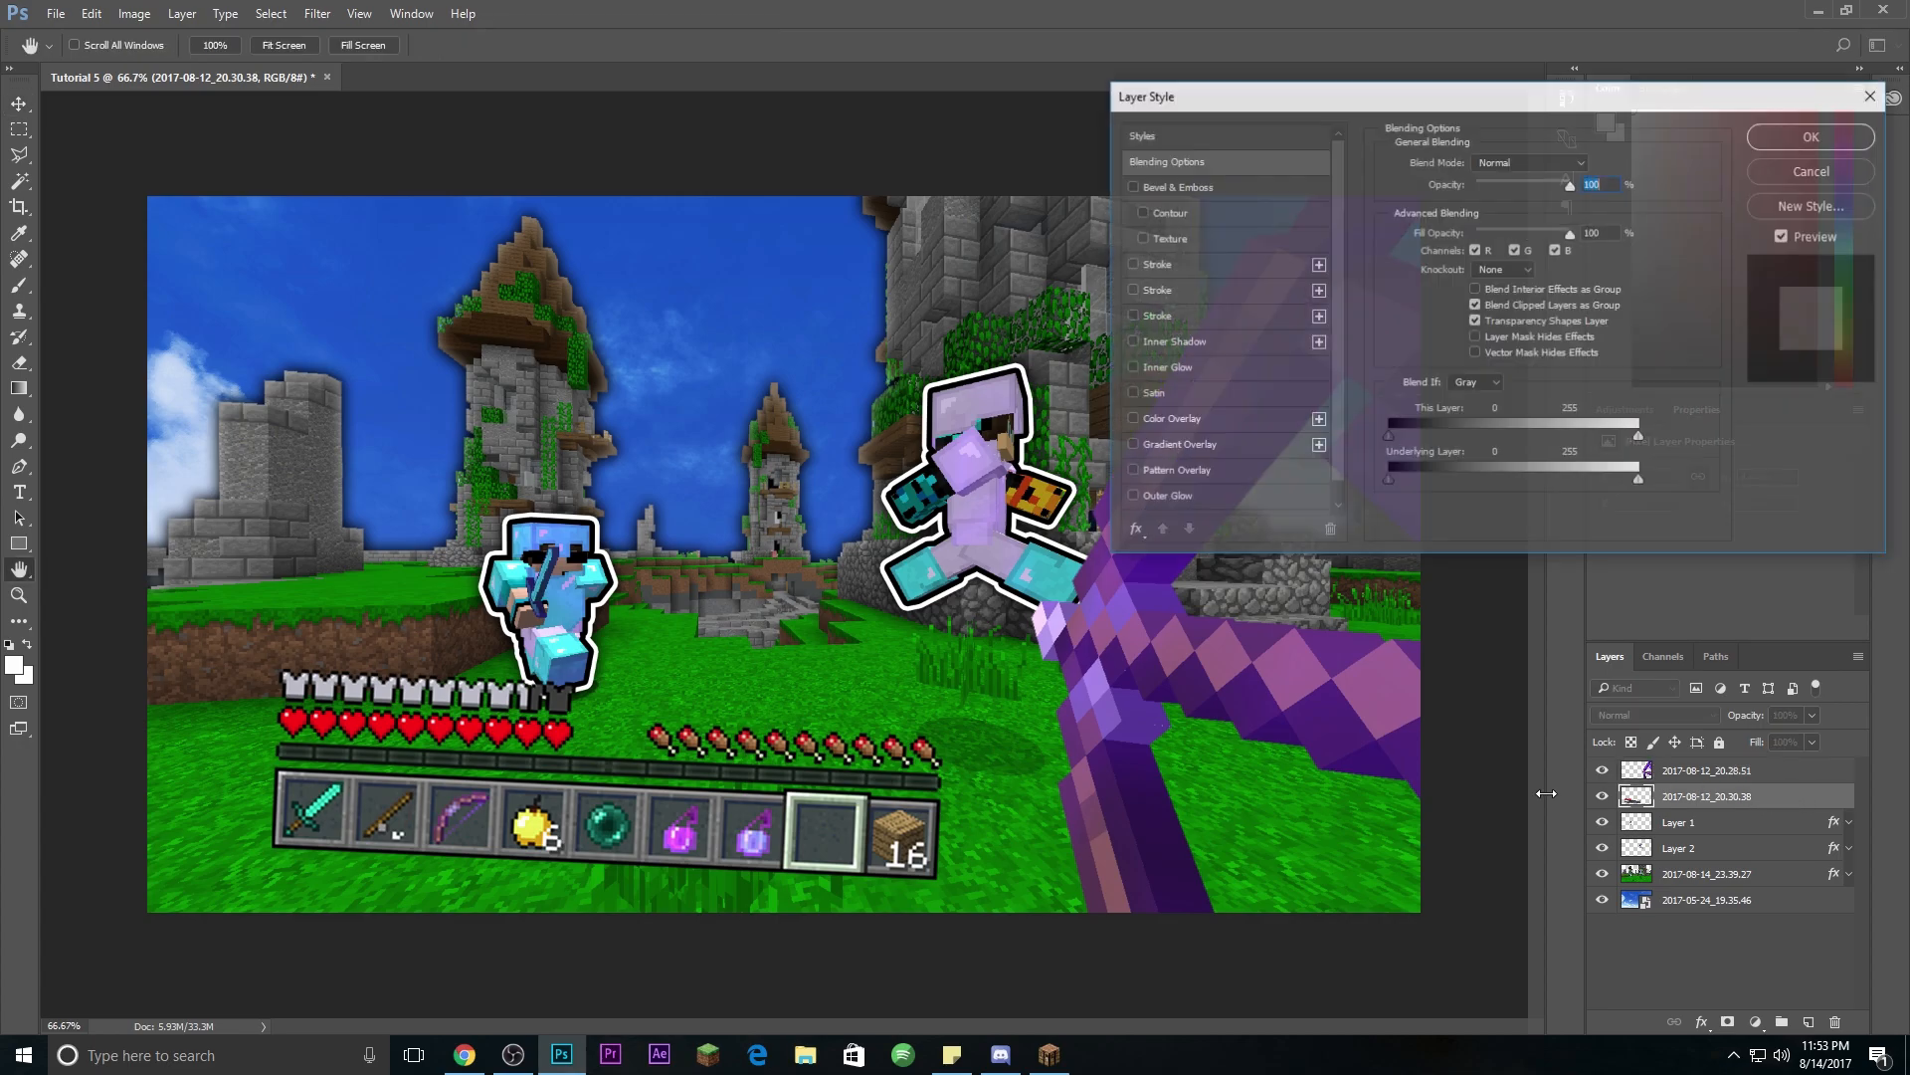
{"action": "scroll", "coordinate": [1142, 499], "scroll_direction": "down", "scroll_amount": 1}
{"action": "left_click", "coordinate": [1153, 505]}
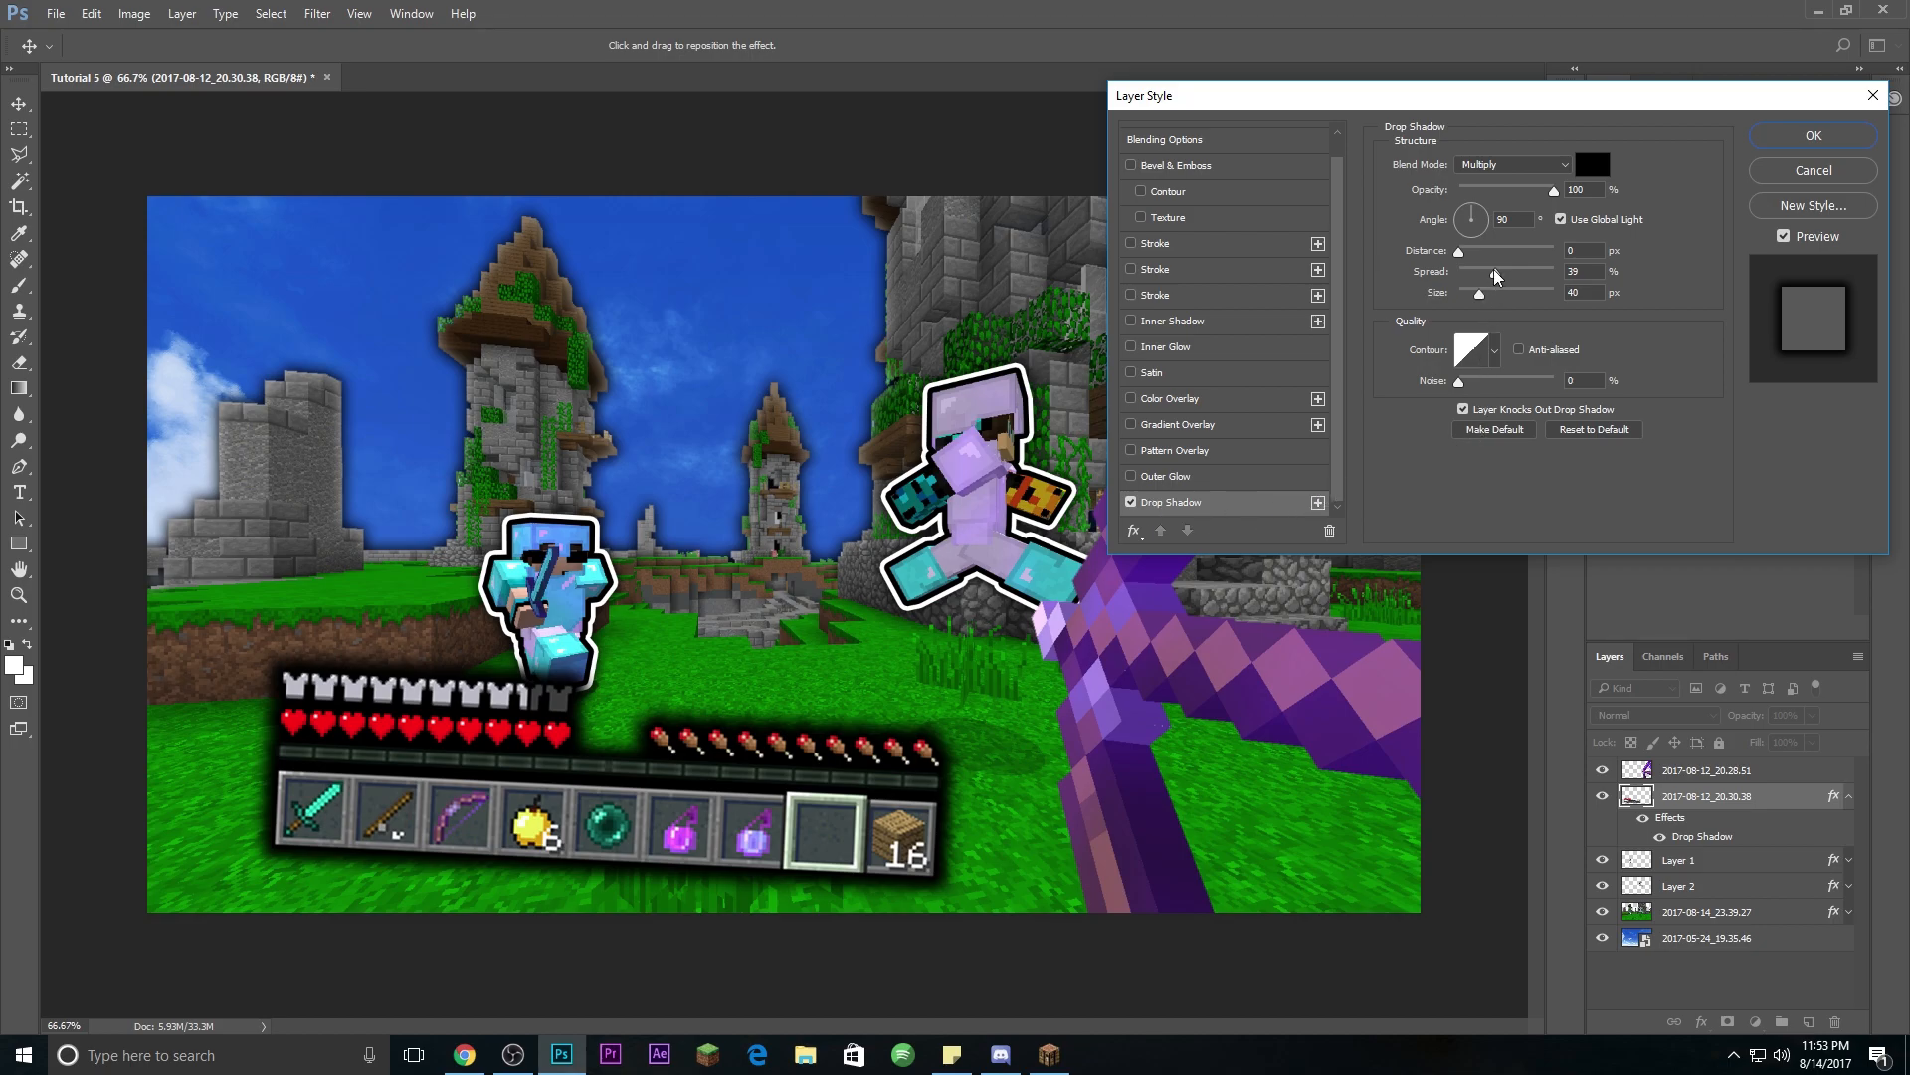
{"action": "left_click_drag", "start_coordinate": [1496, 272], "coordinate": [1448, 278]}
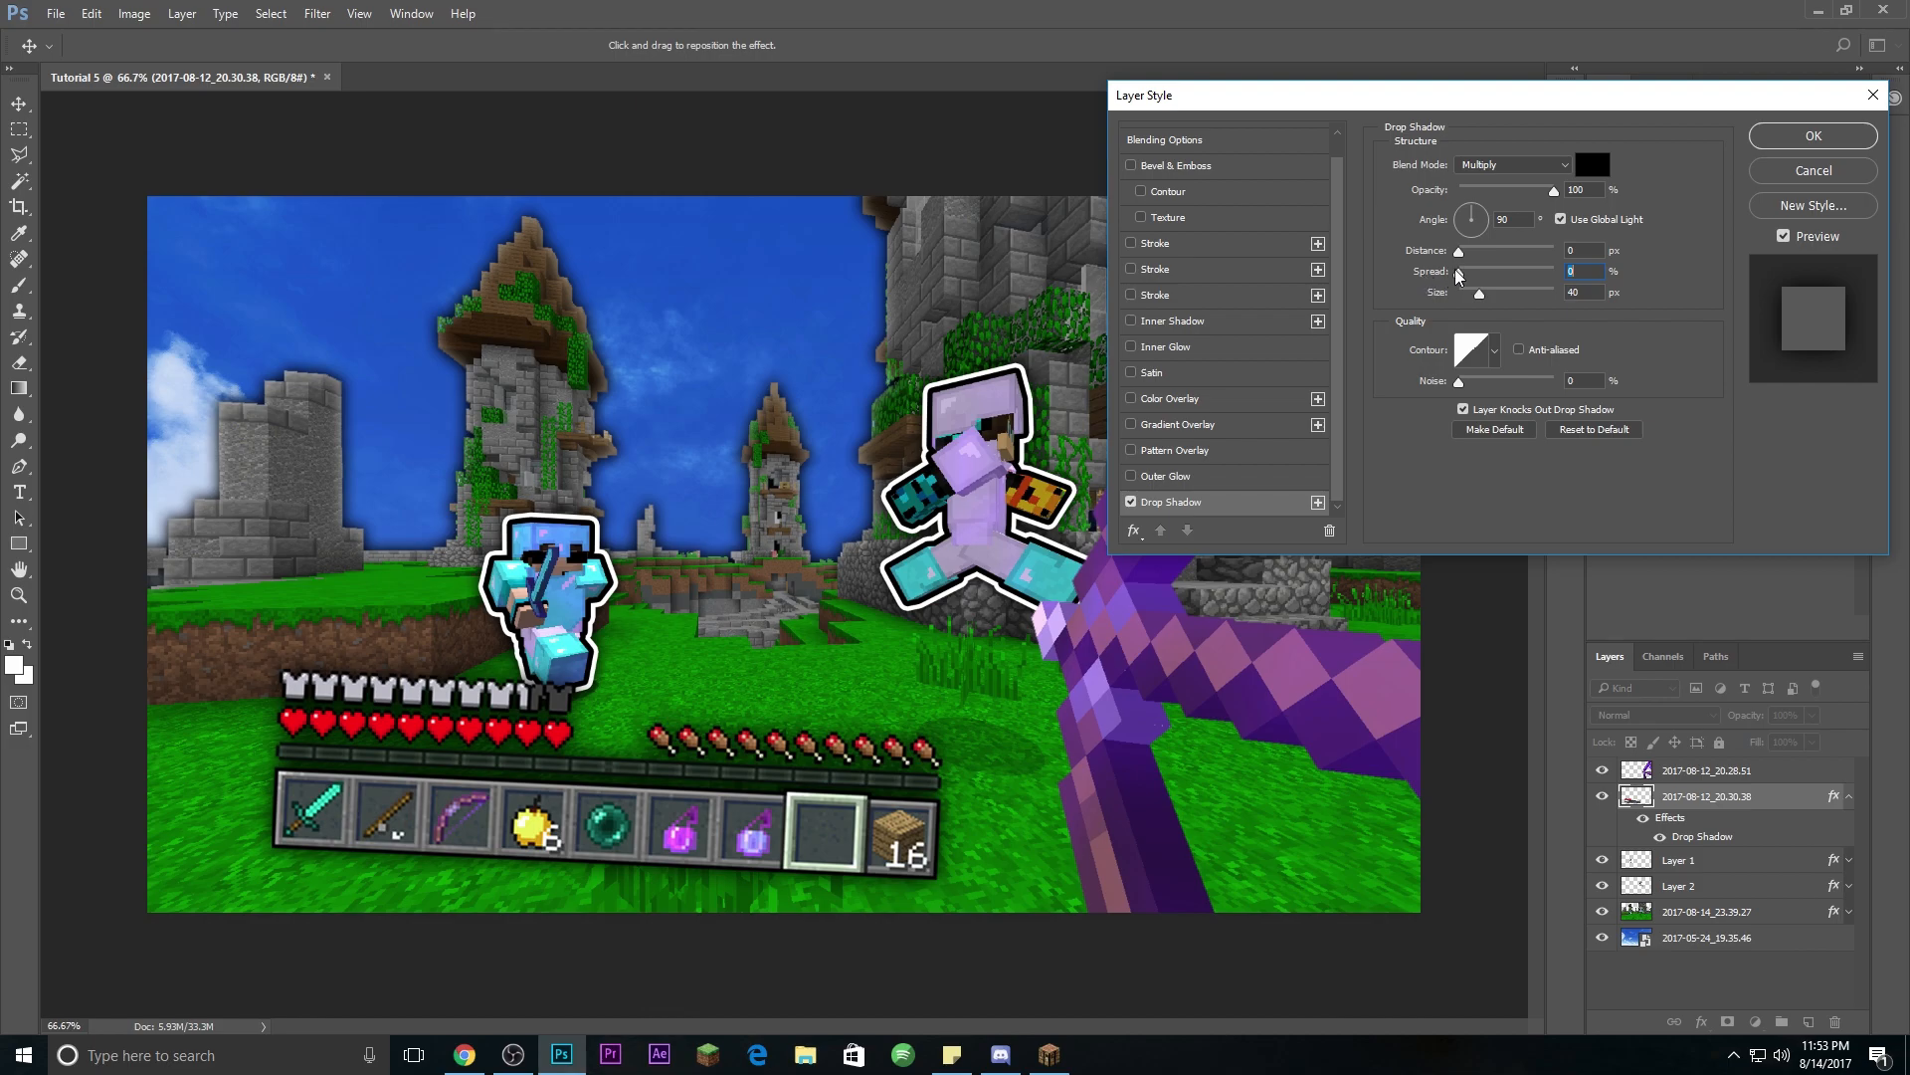
{"action": "left_click_drag", "start_coordinate": [1480, 295], "coordinate": [1472, 296]}
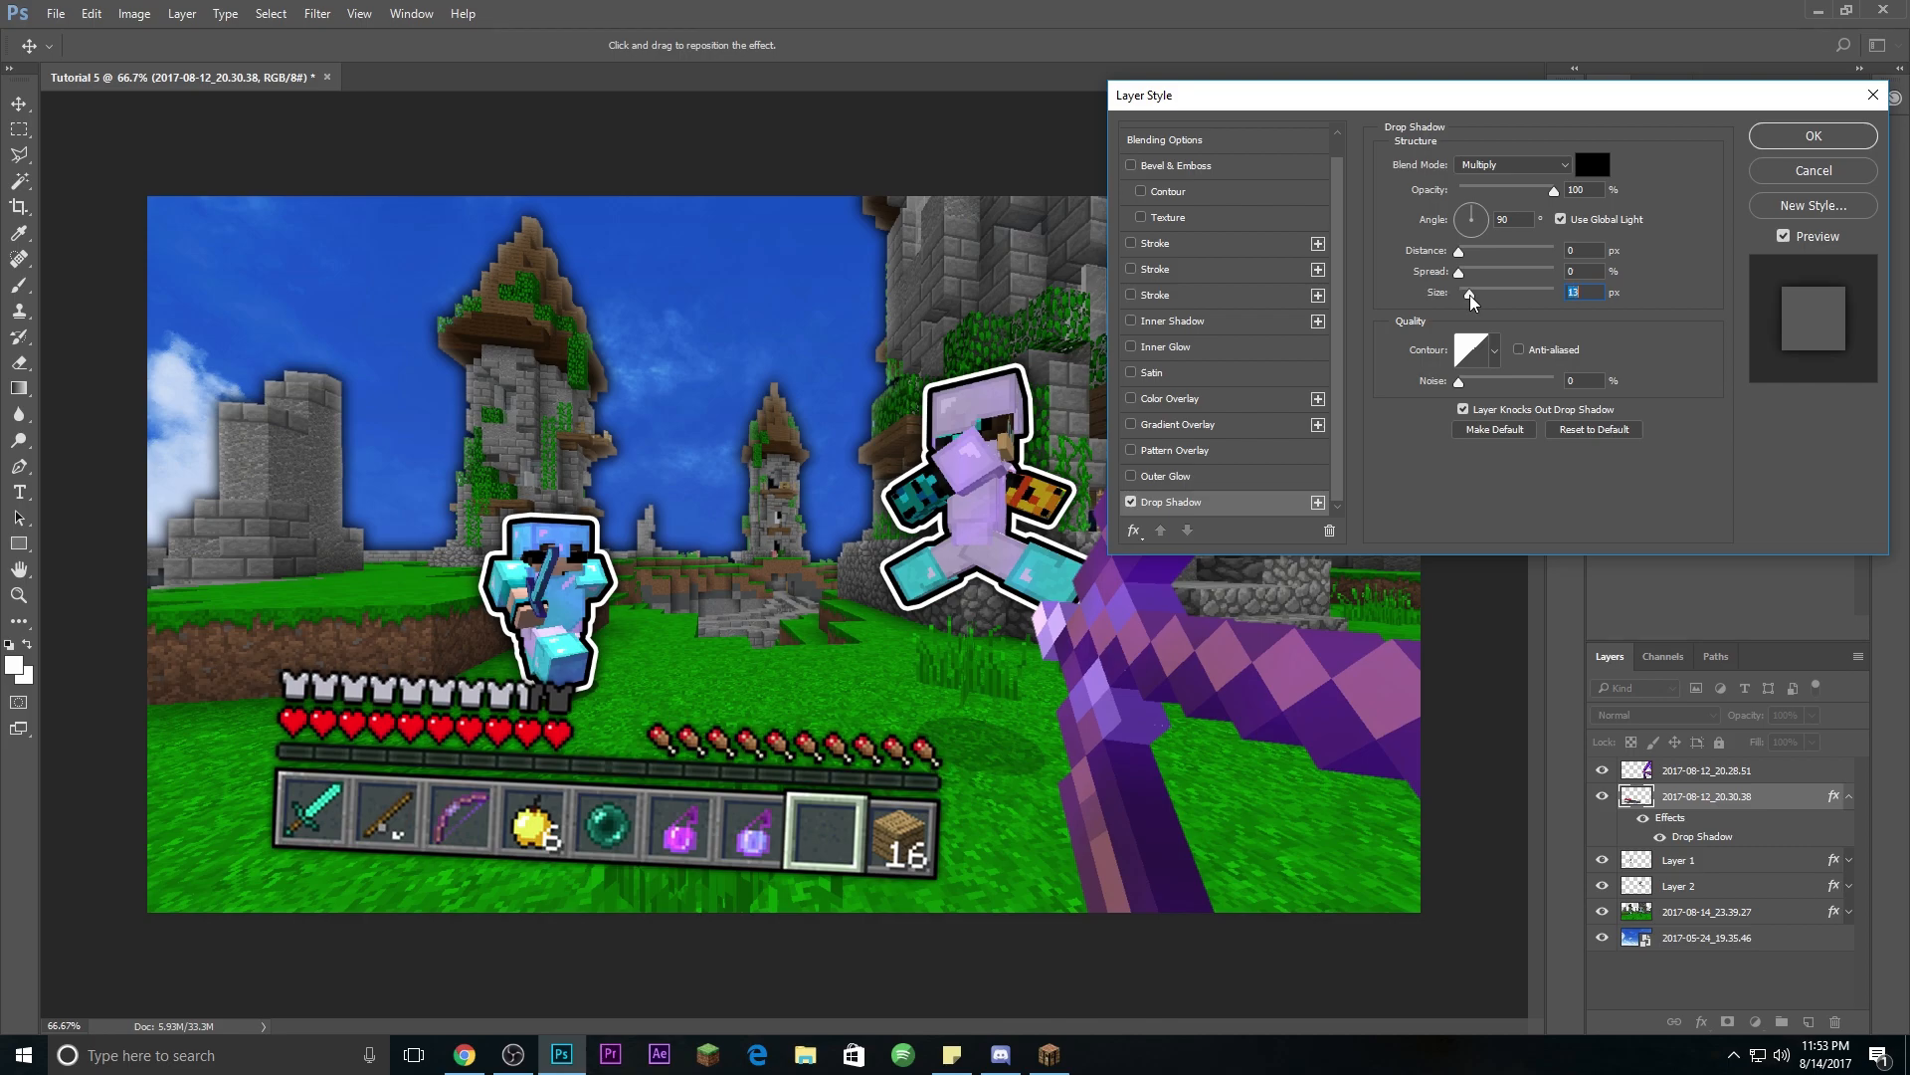
{"action": "left_click", "coordinate": [1766, 137]}
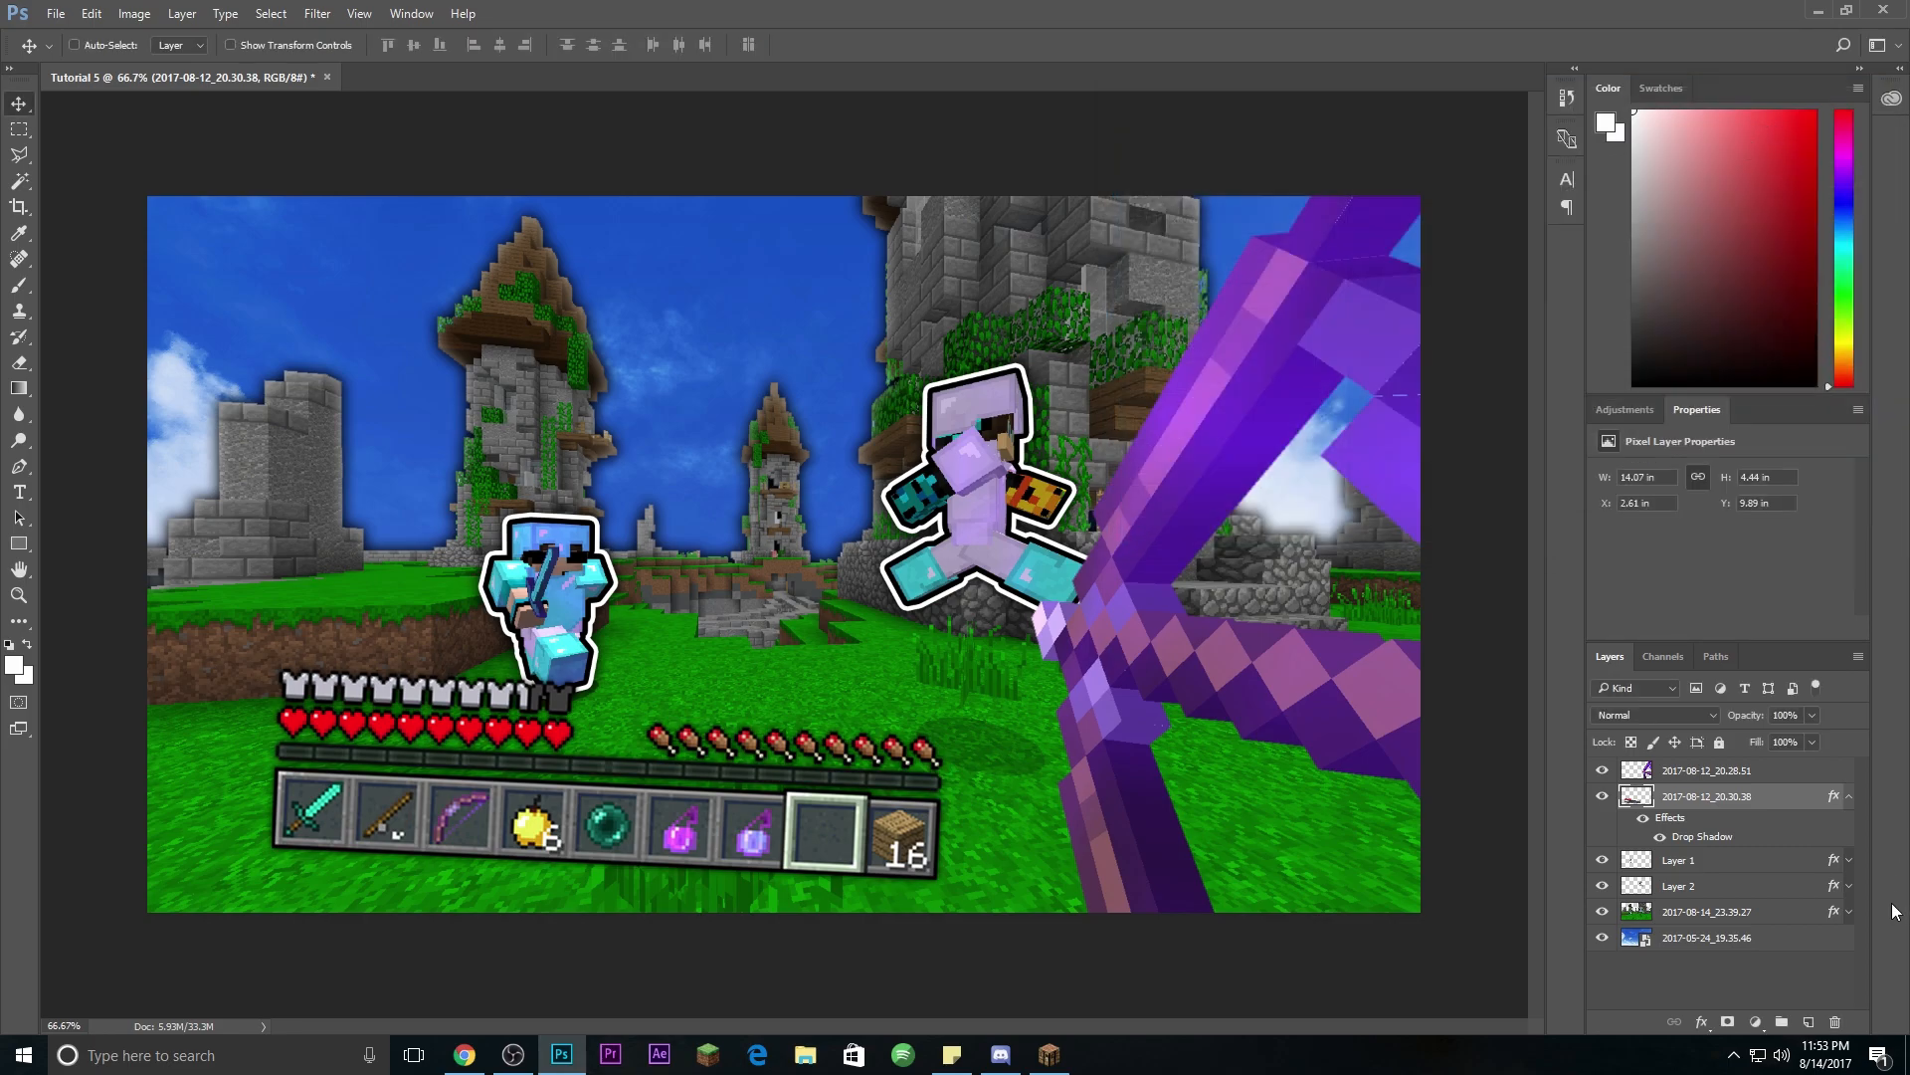
Step: Give the bow layer 2017-08-12_20.28.51 a 21 px black Drop Shadow and a white Inner Glow at 26% opacity, 24 px in size
{"action": "double_click", "coordinate": [1790, 773]}
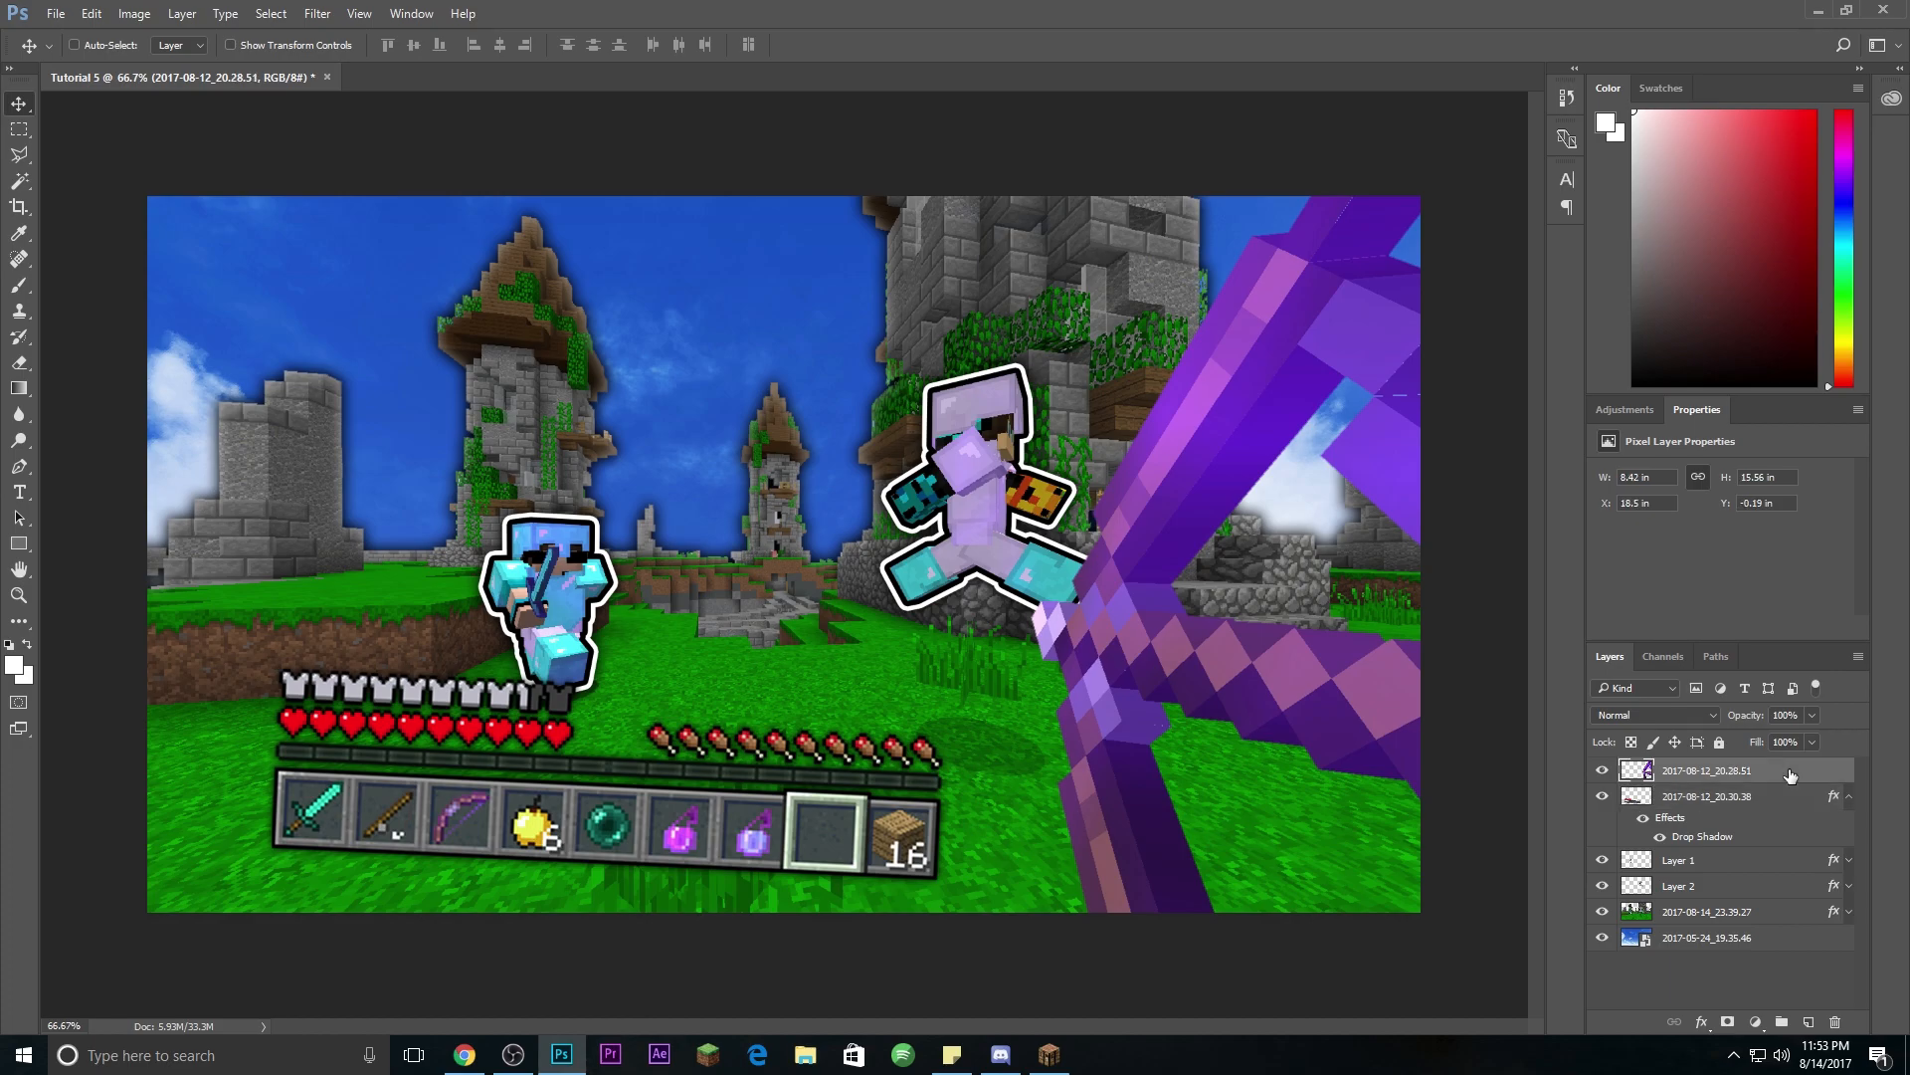
{"action": "left_click_drag", "start_coordinate": [1545, 97], "coordinate": [551, 106]}
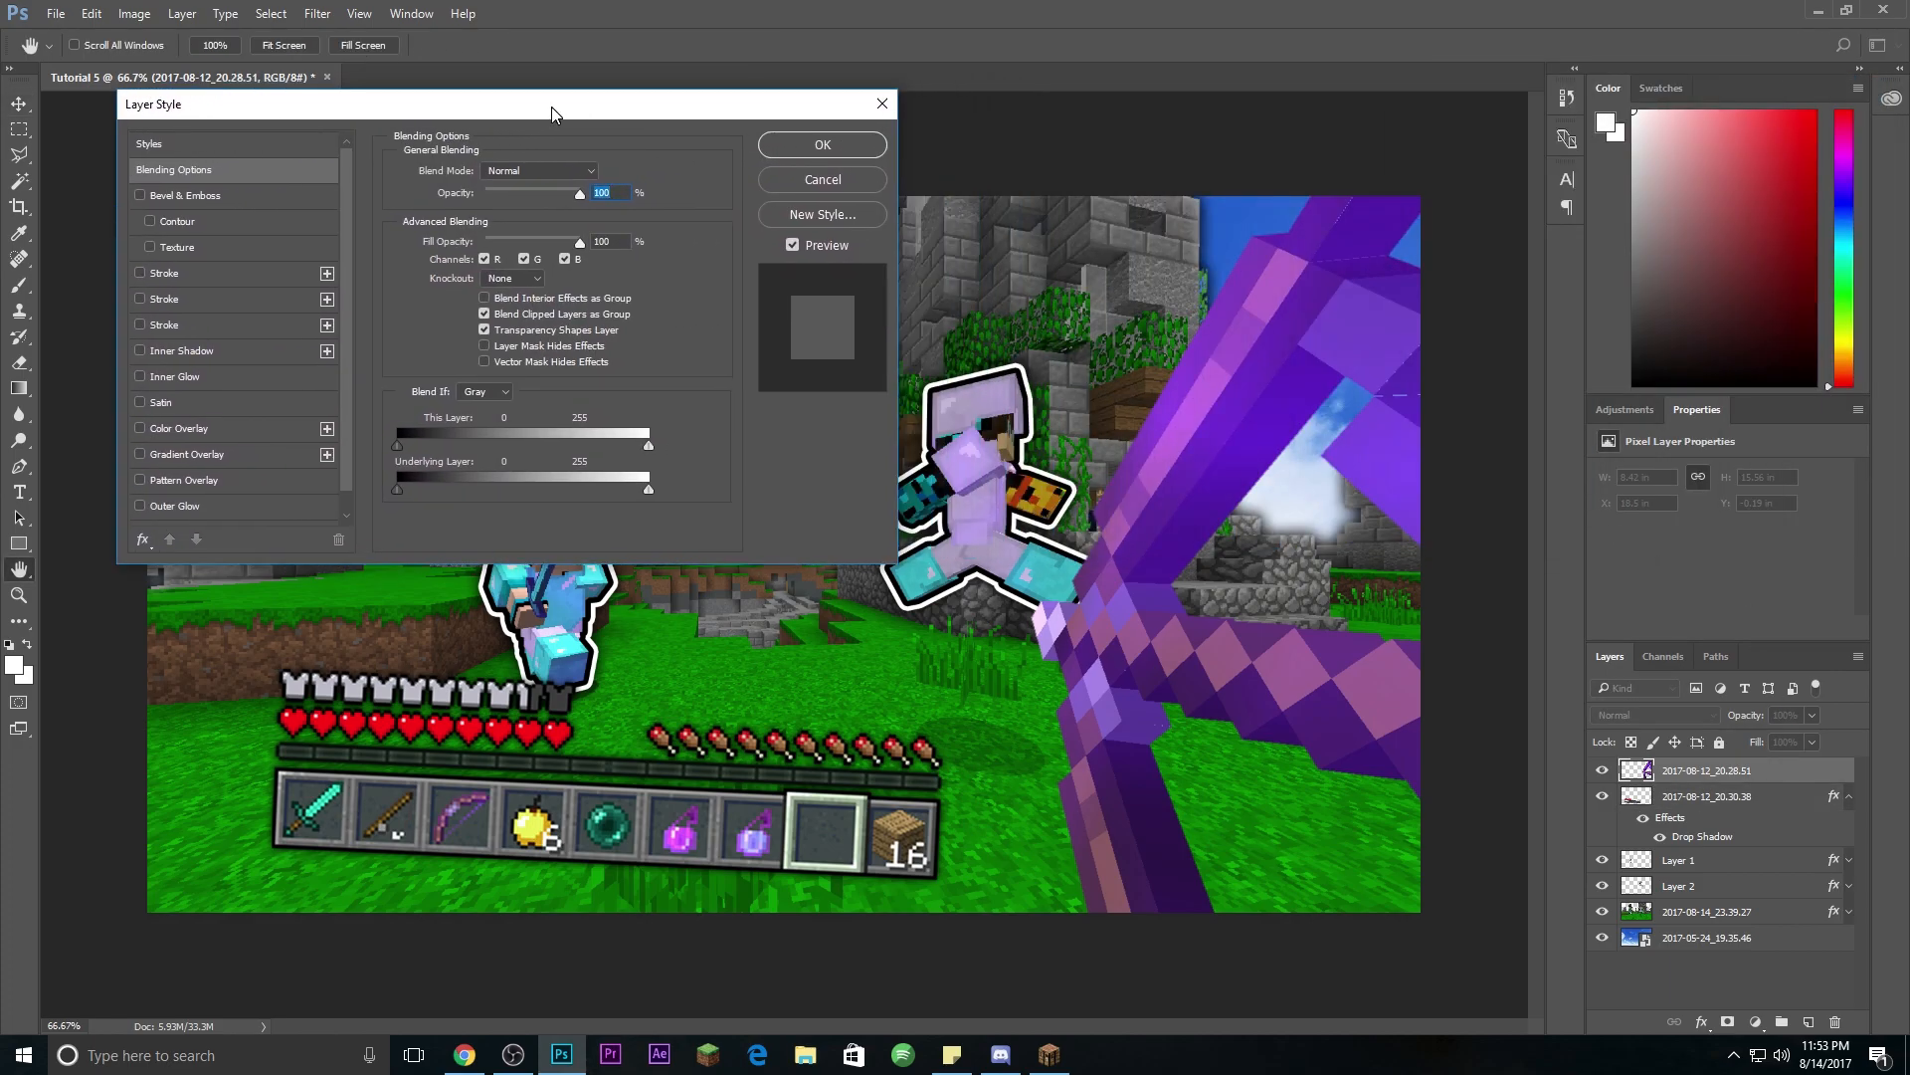
{"action": "scroll", "coordinate": [242, 448], "scroll_direction": "down", "scroll_amount": 1}
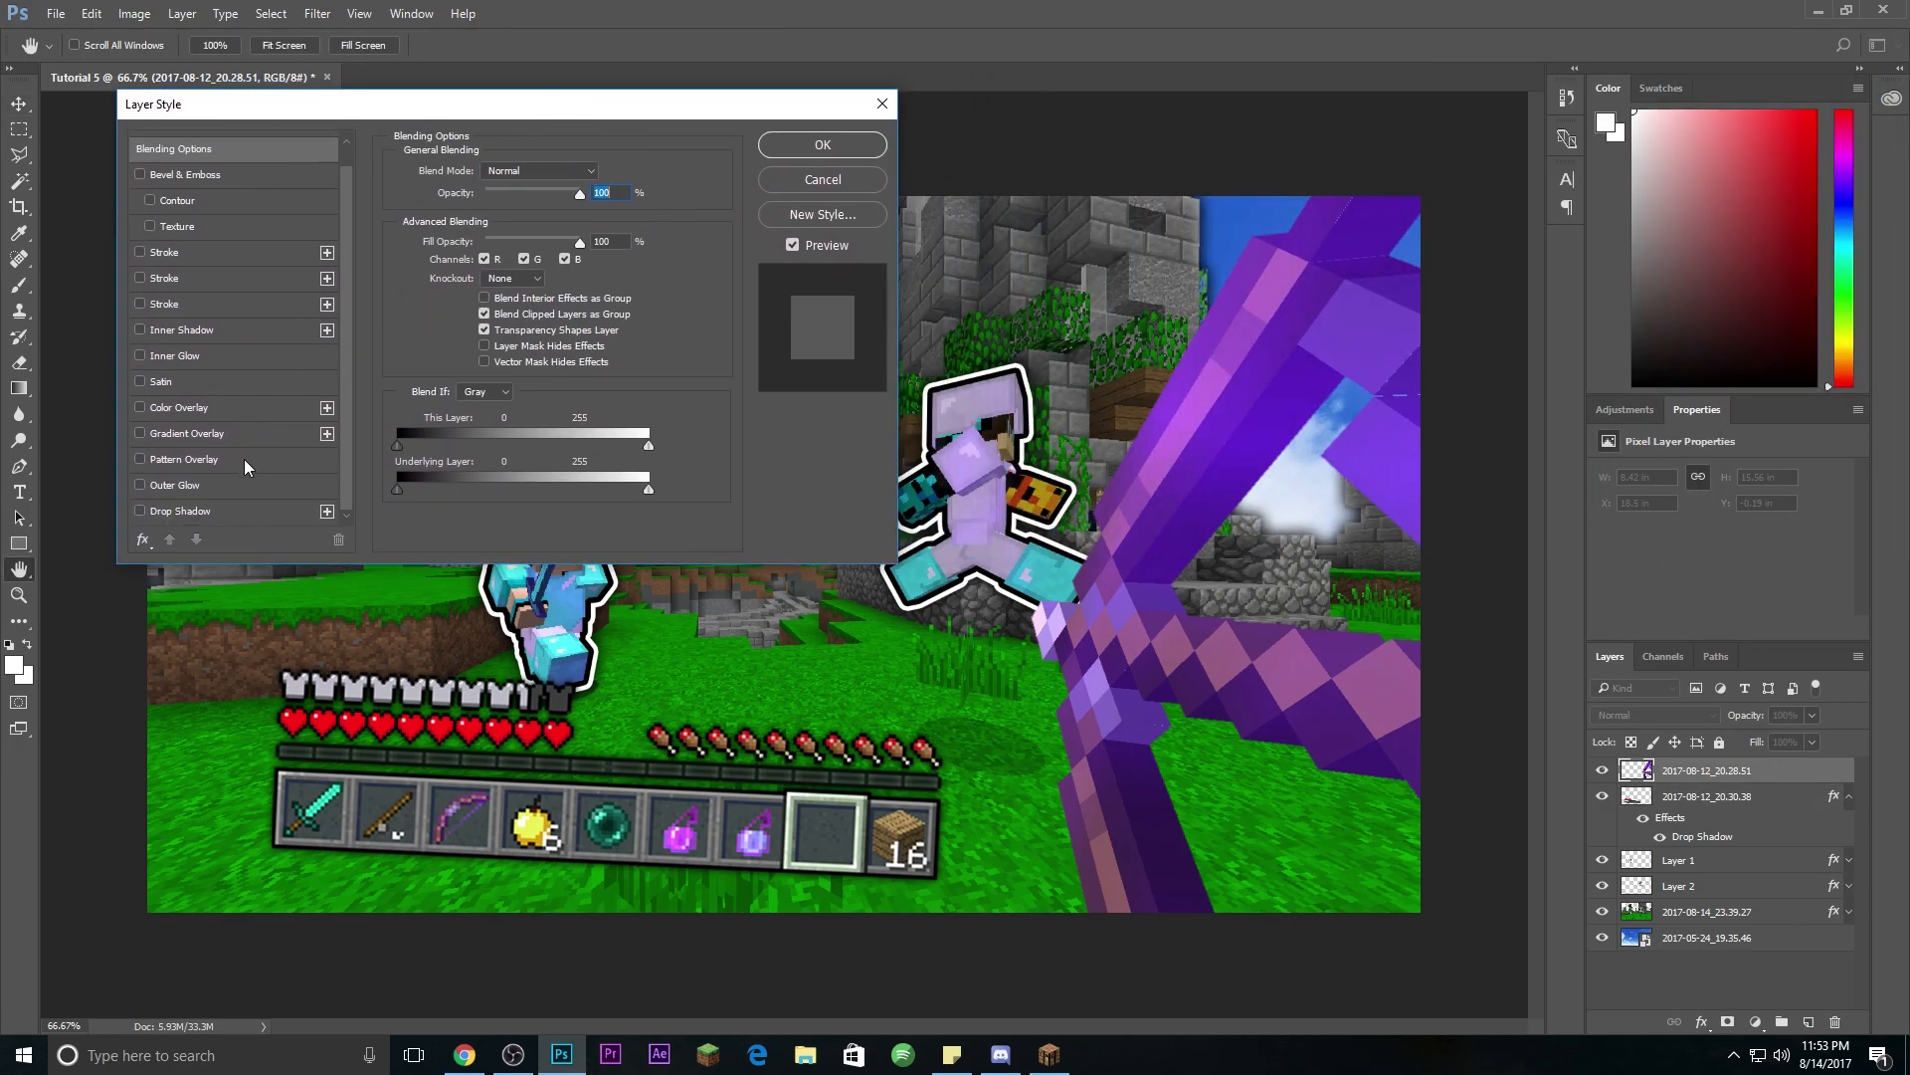
{"action": "left_click", "coordinate": [141, 510]}
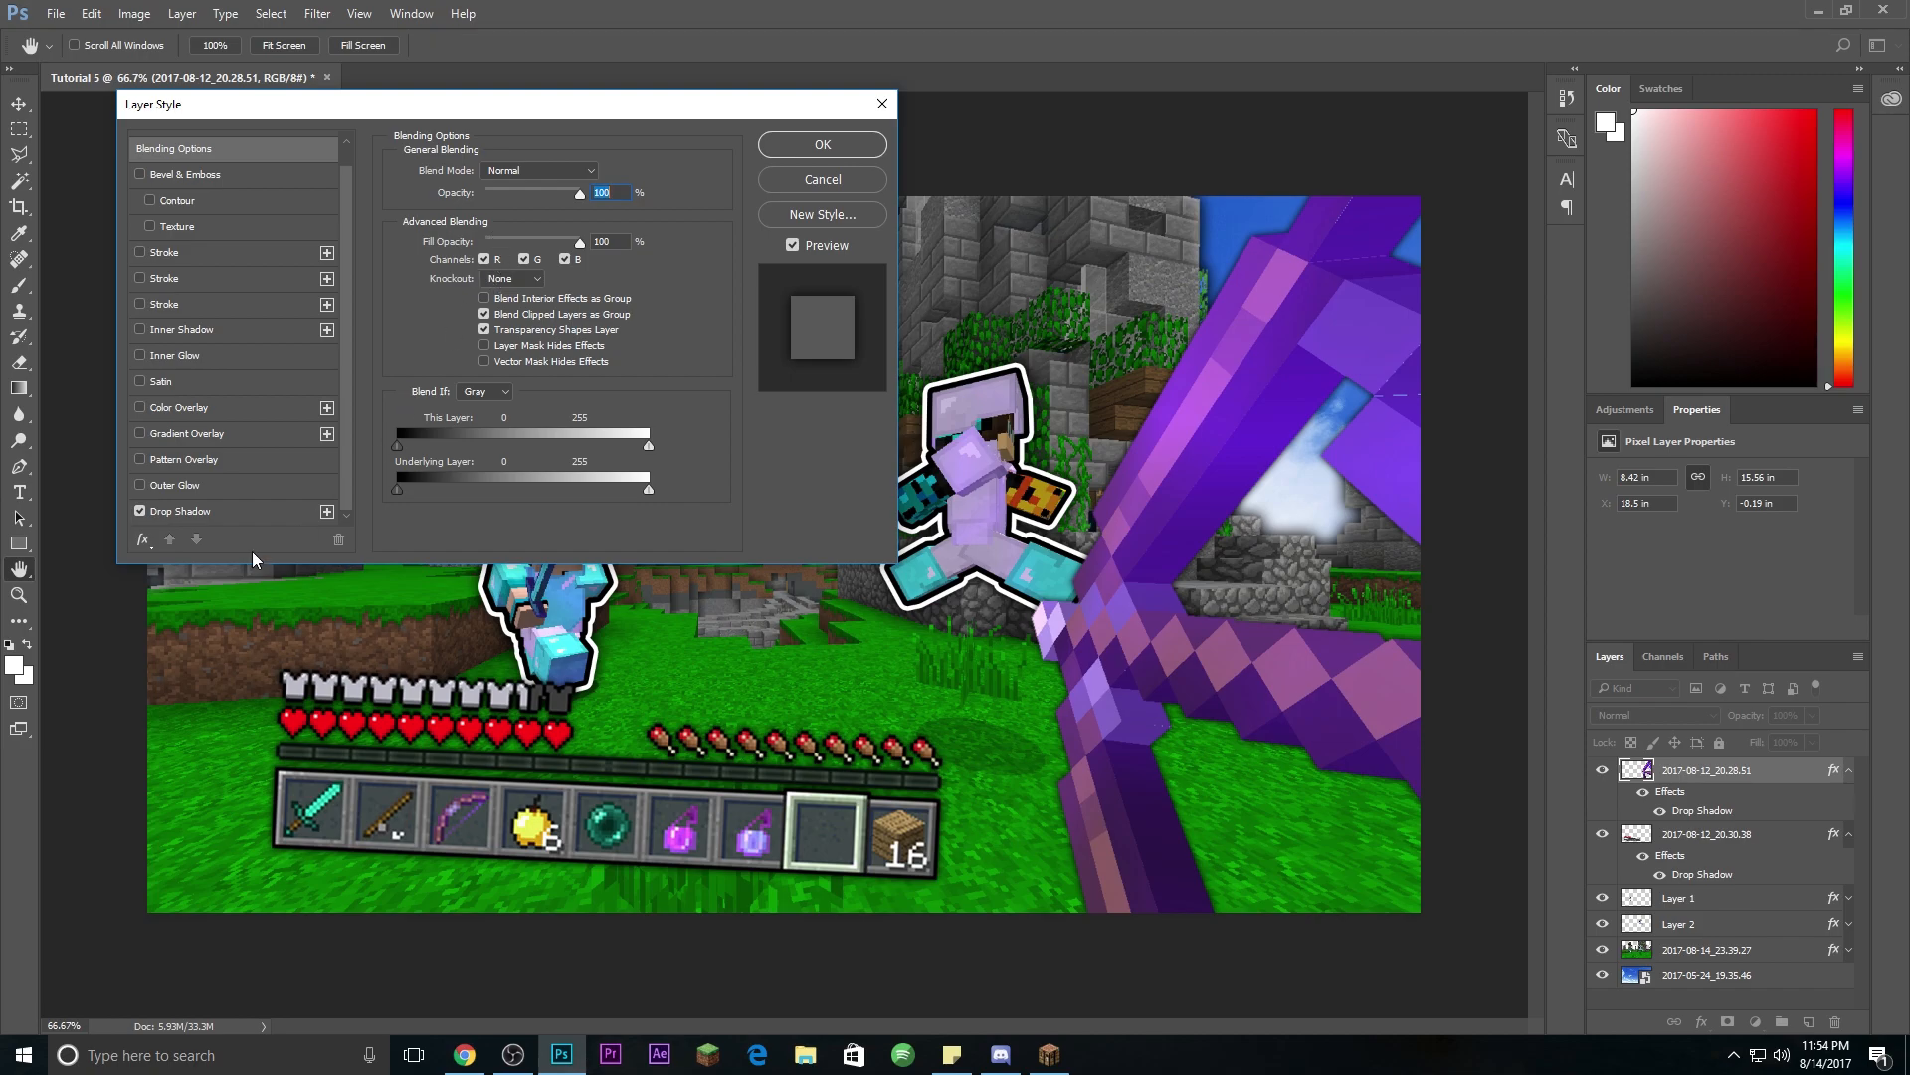
{"action": "left_click", "coordinate": [242, 513]}
{"action": "left_click_drag", "start_coordinate": [479, 305], "coordinate": [483, 308]}
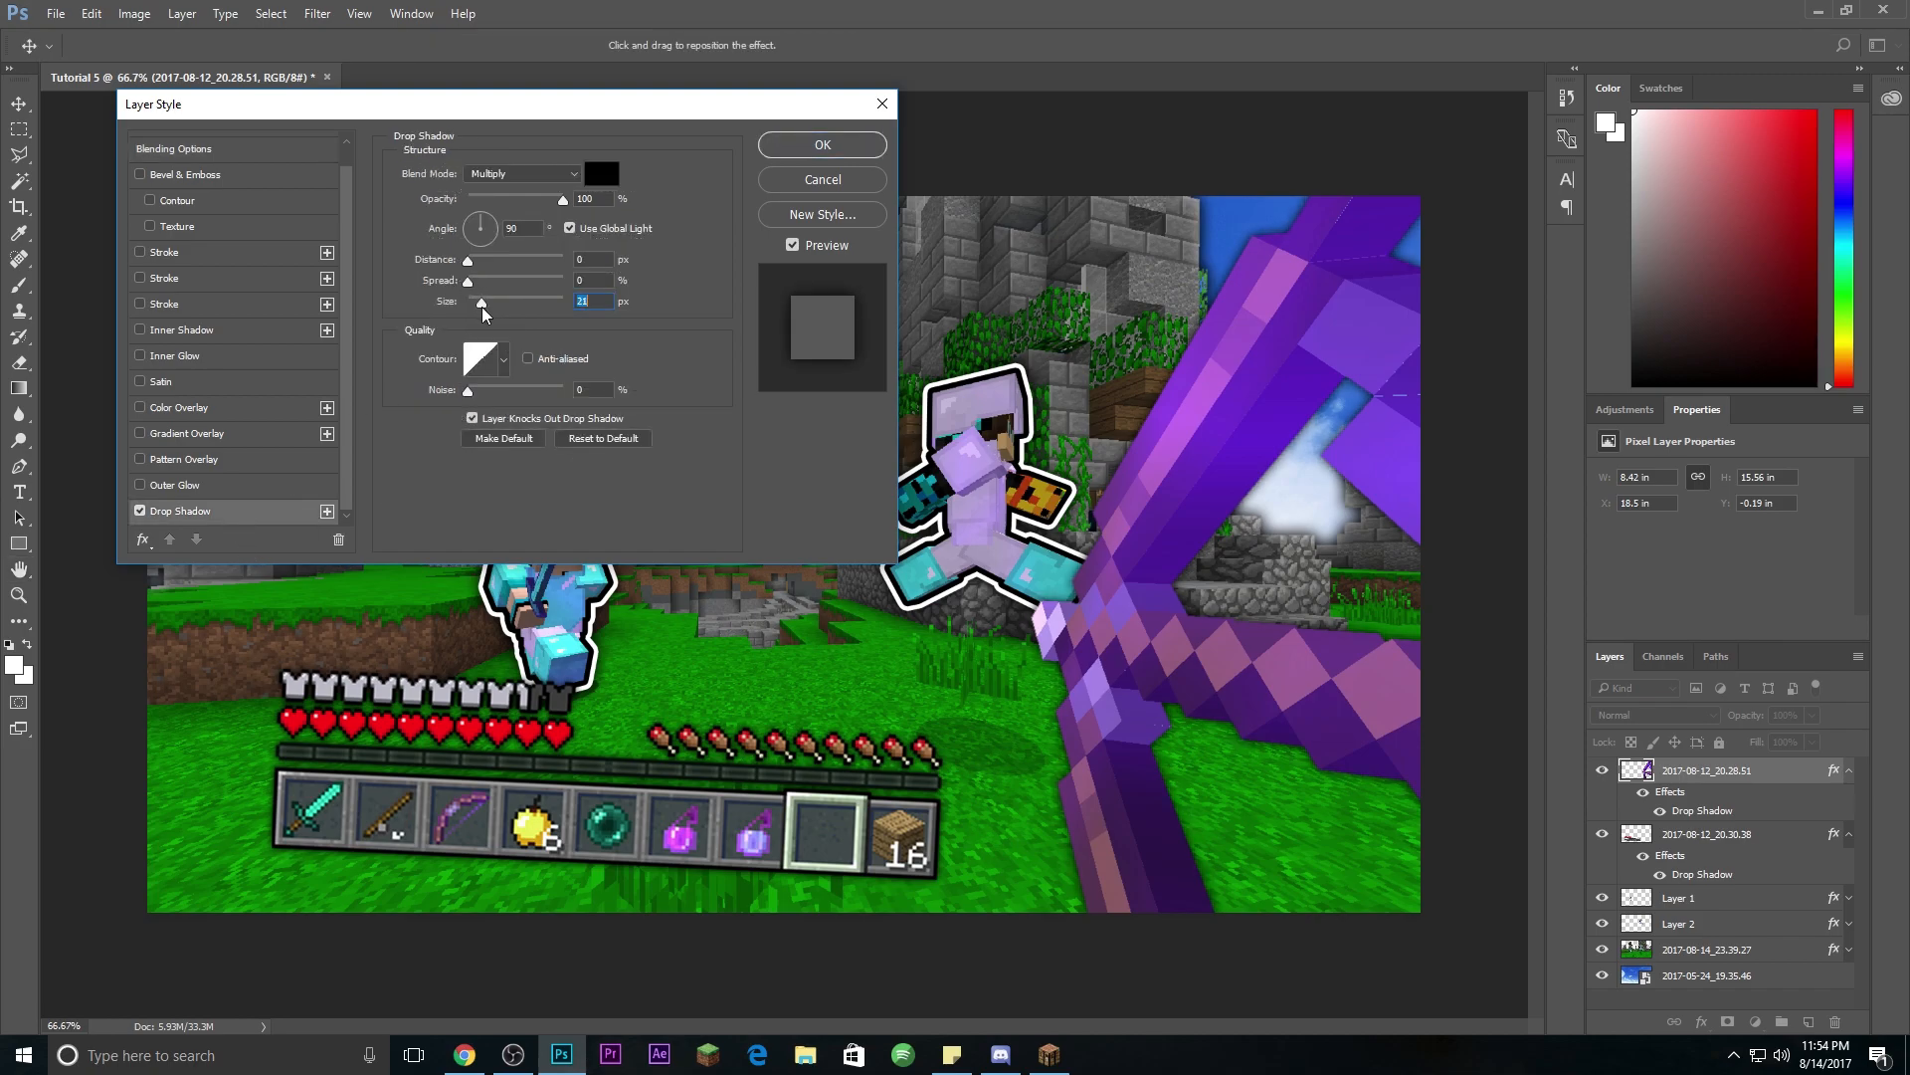
{"action": "left_click", "coordinate": [188, 356]}
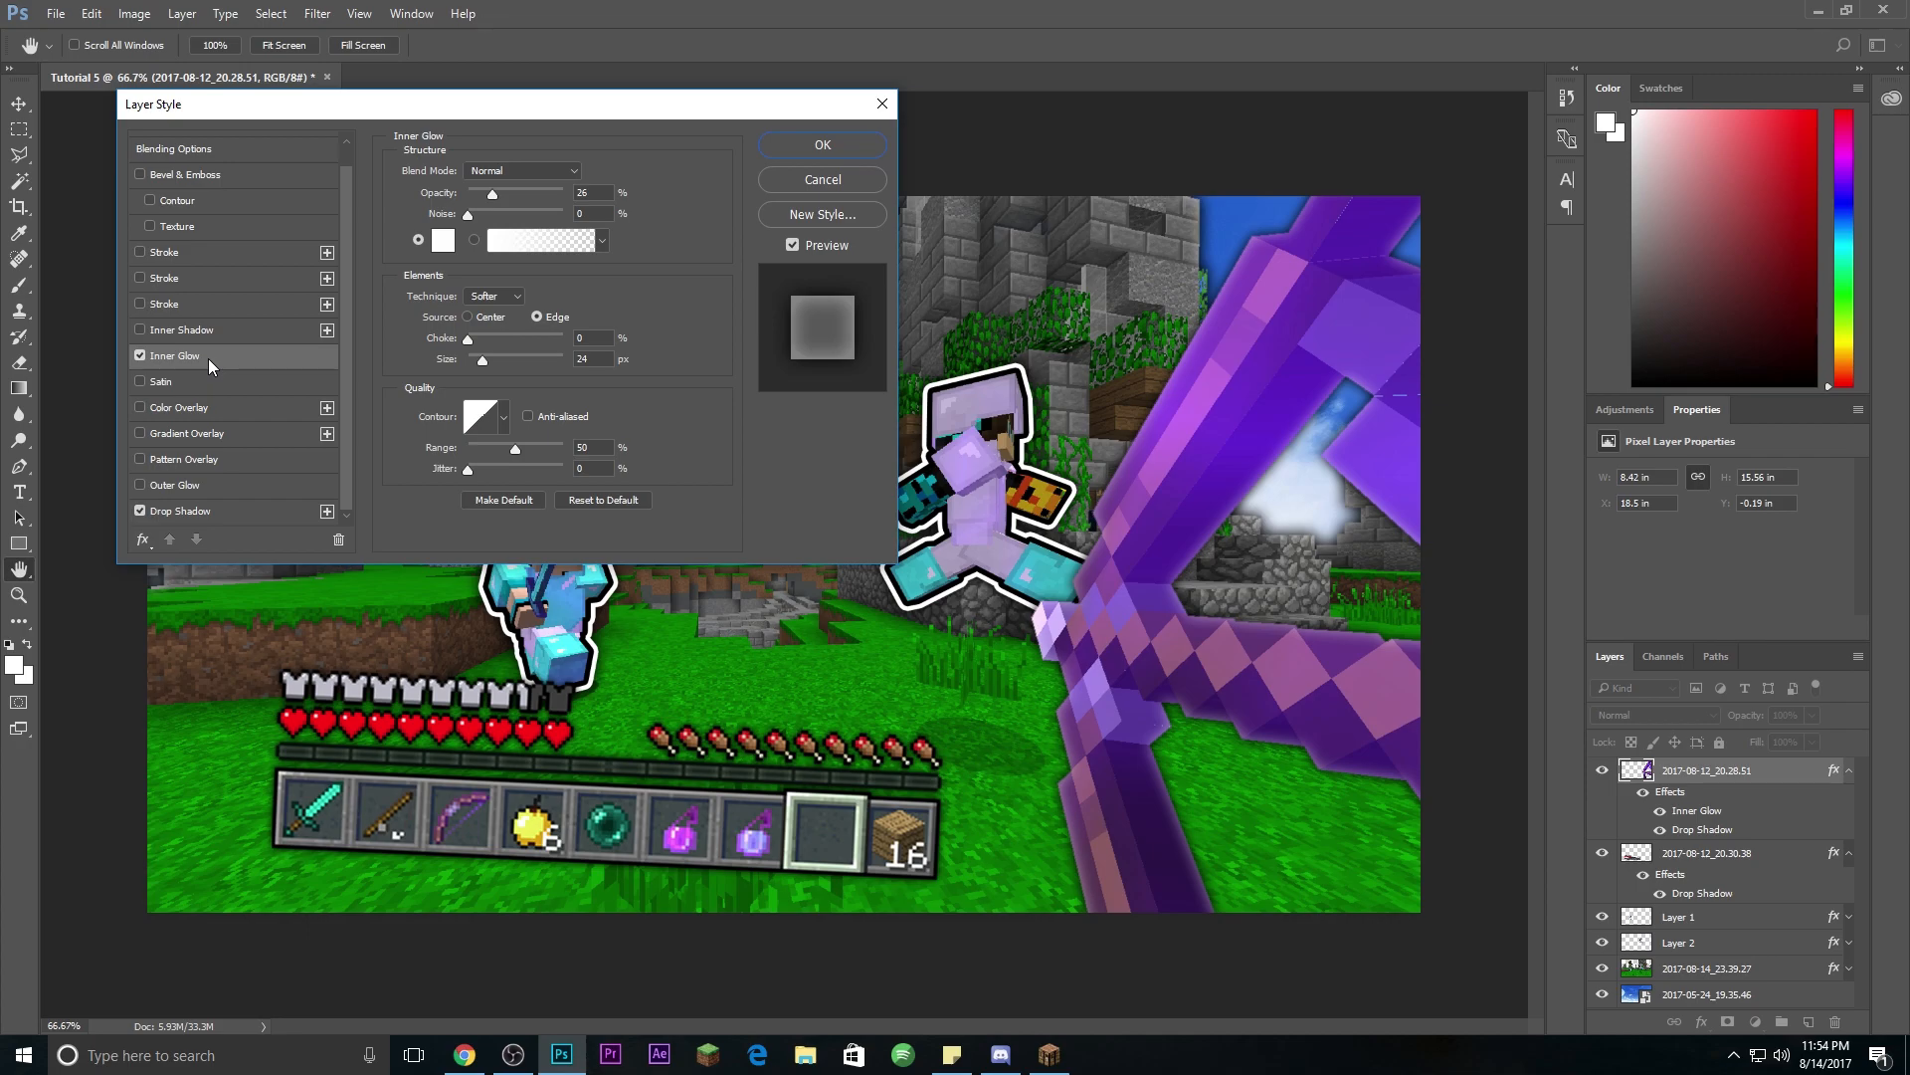
{"action": "left_click", "coordinate": [139, 330]}
{"action": "left_click", "coordinate": [140, 331]}
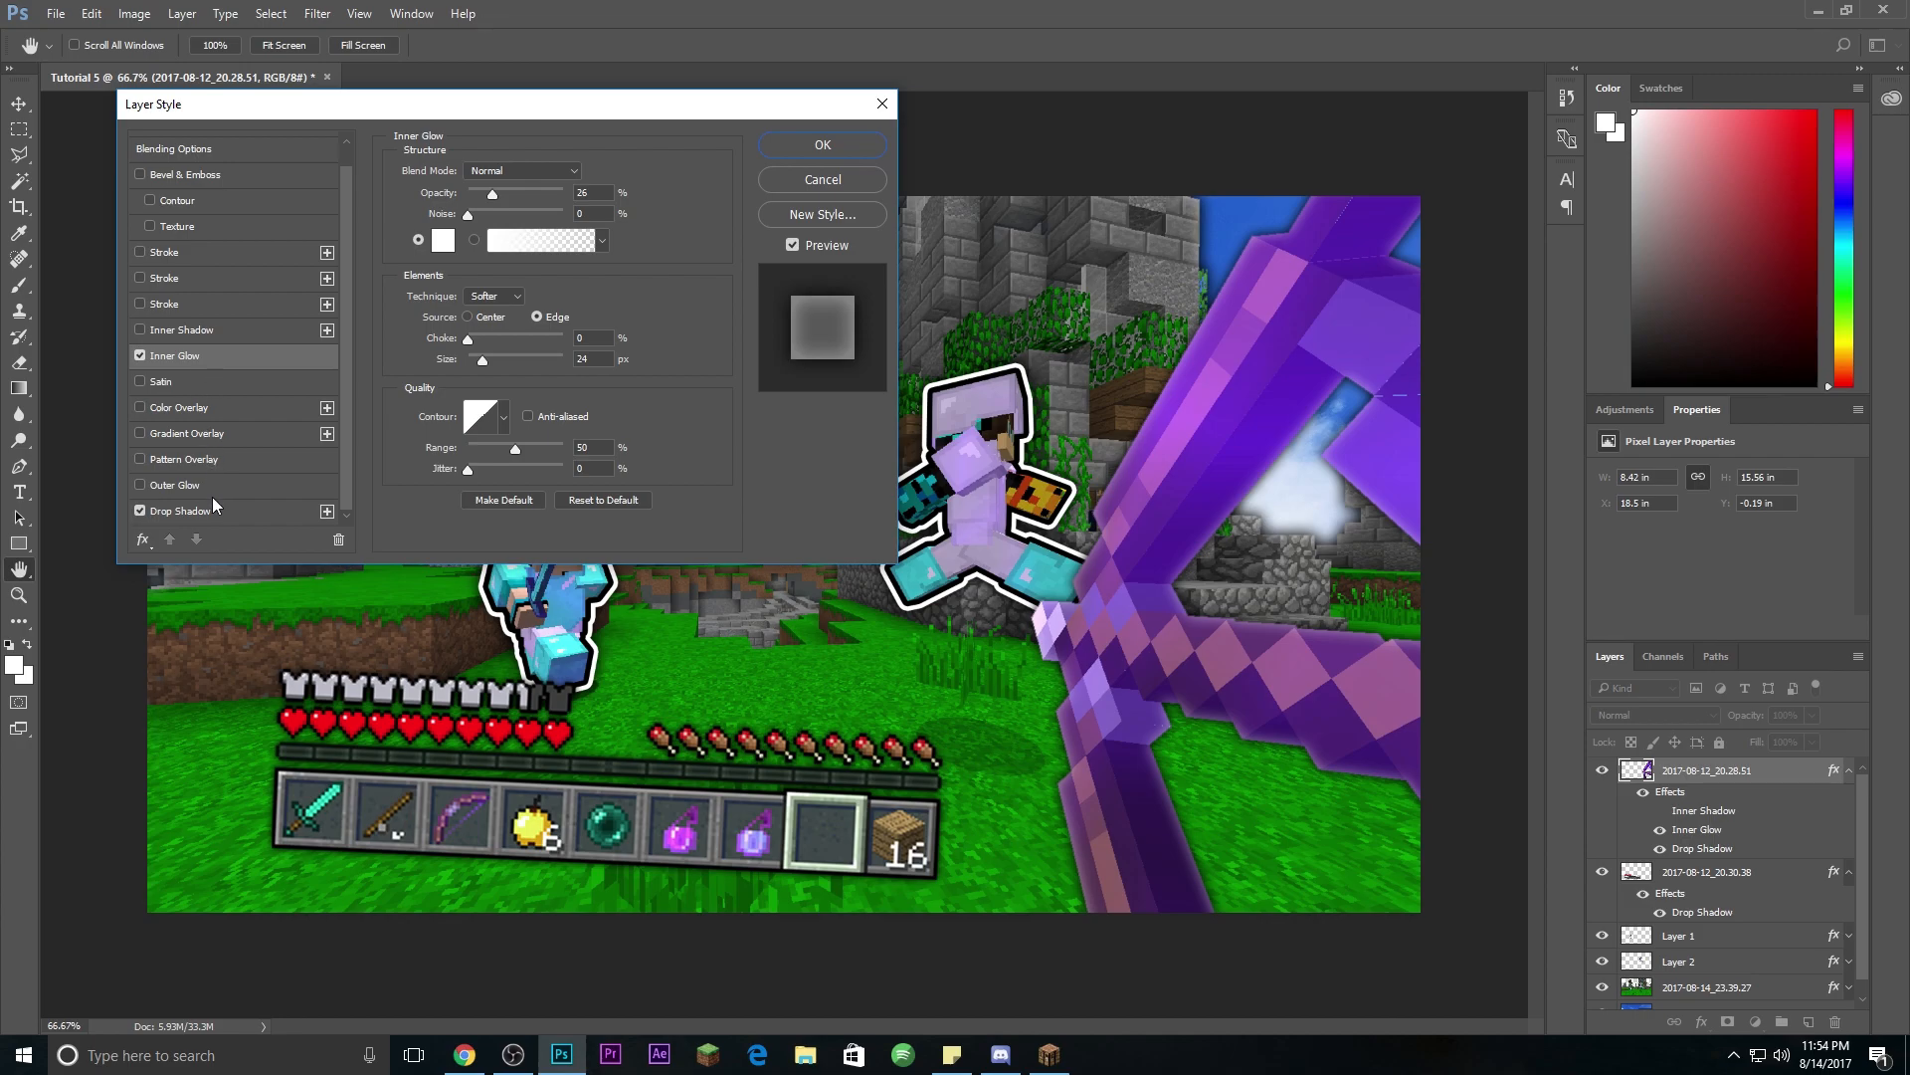
{"action": "left_click", "coordinate": [139, 408]}
{"action": "left_click", "coordinate": [139, 408]}
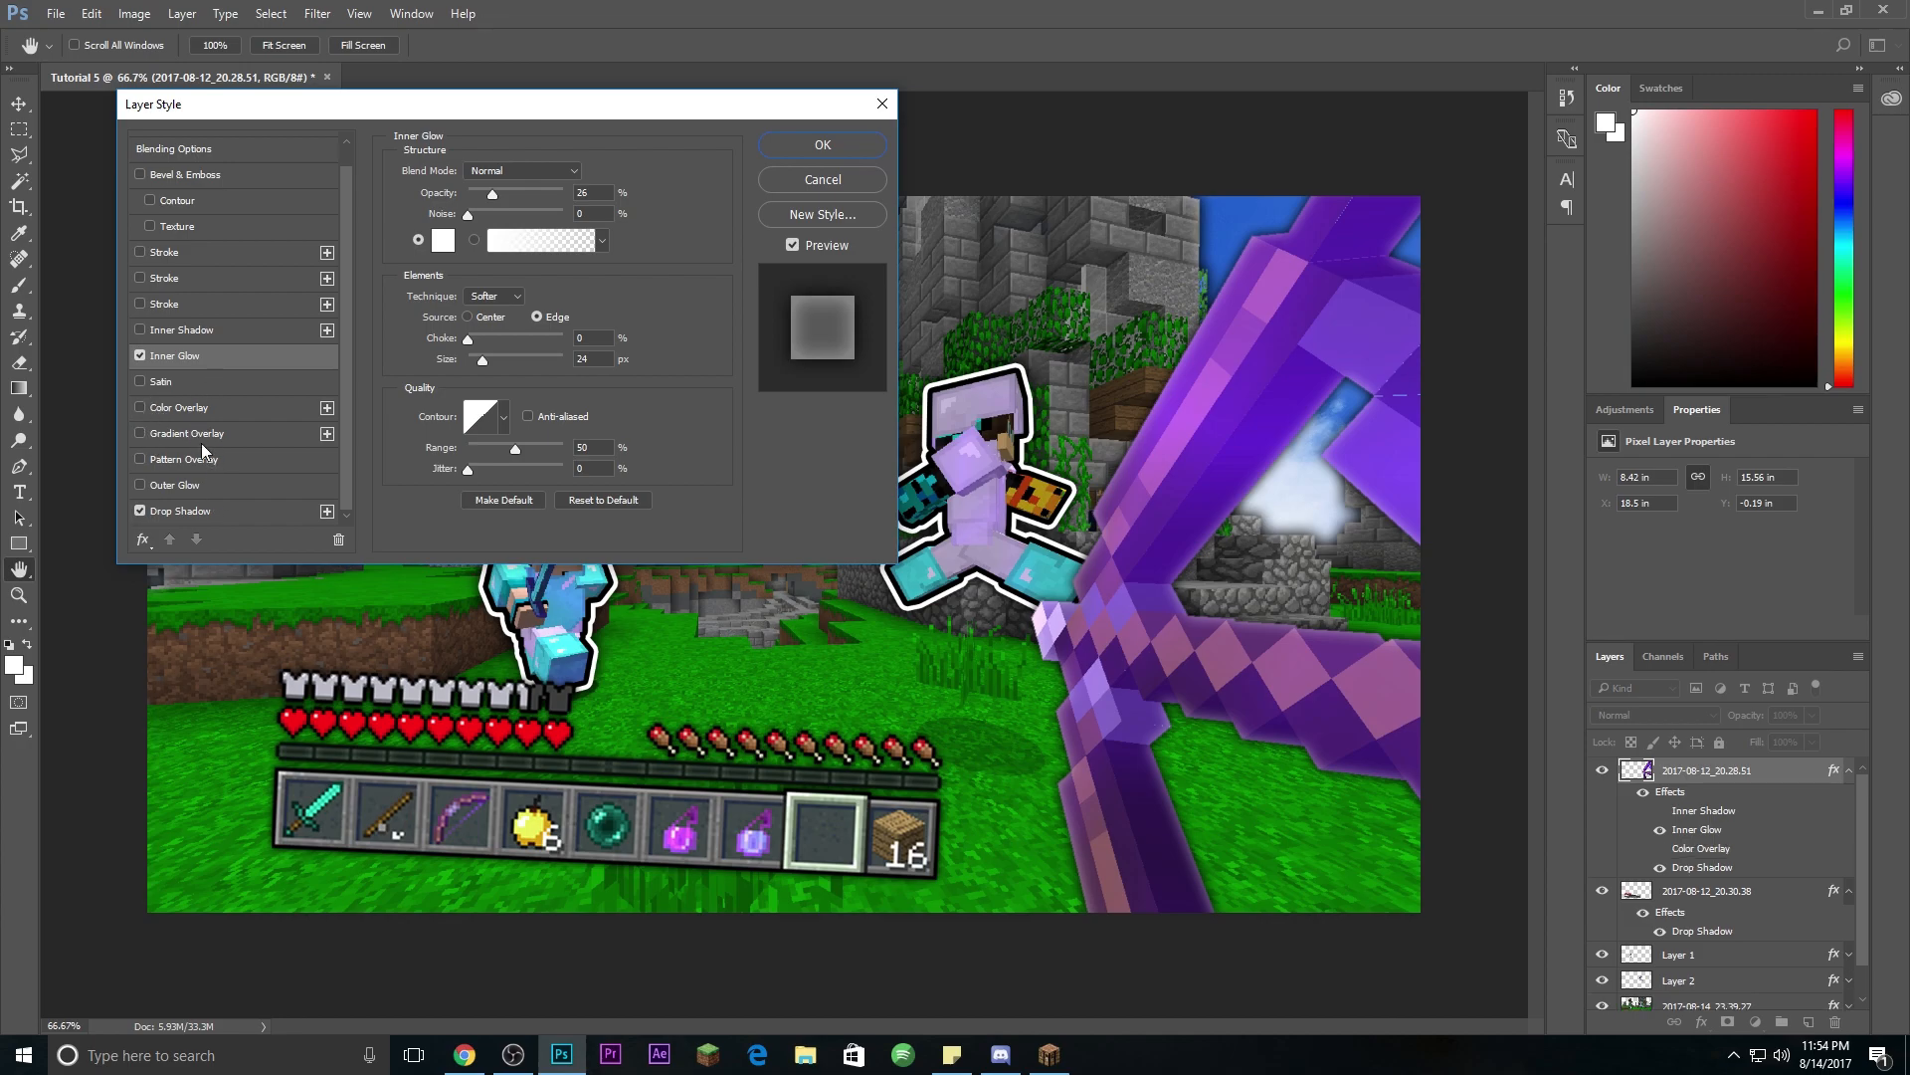
Step: Add an Outer Glow to the bow in light purple d2b7ff at 66% opacity, size 46 px, and apply the layer styles
{"action": "left_click", "coordinate": [141, 485]}
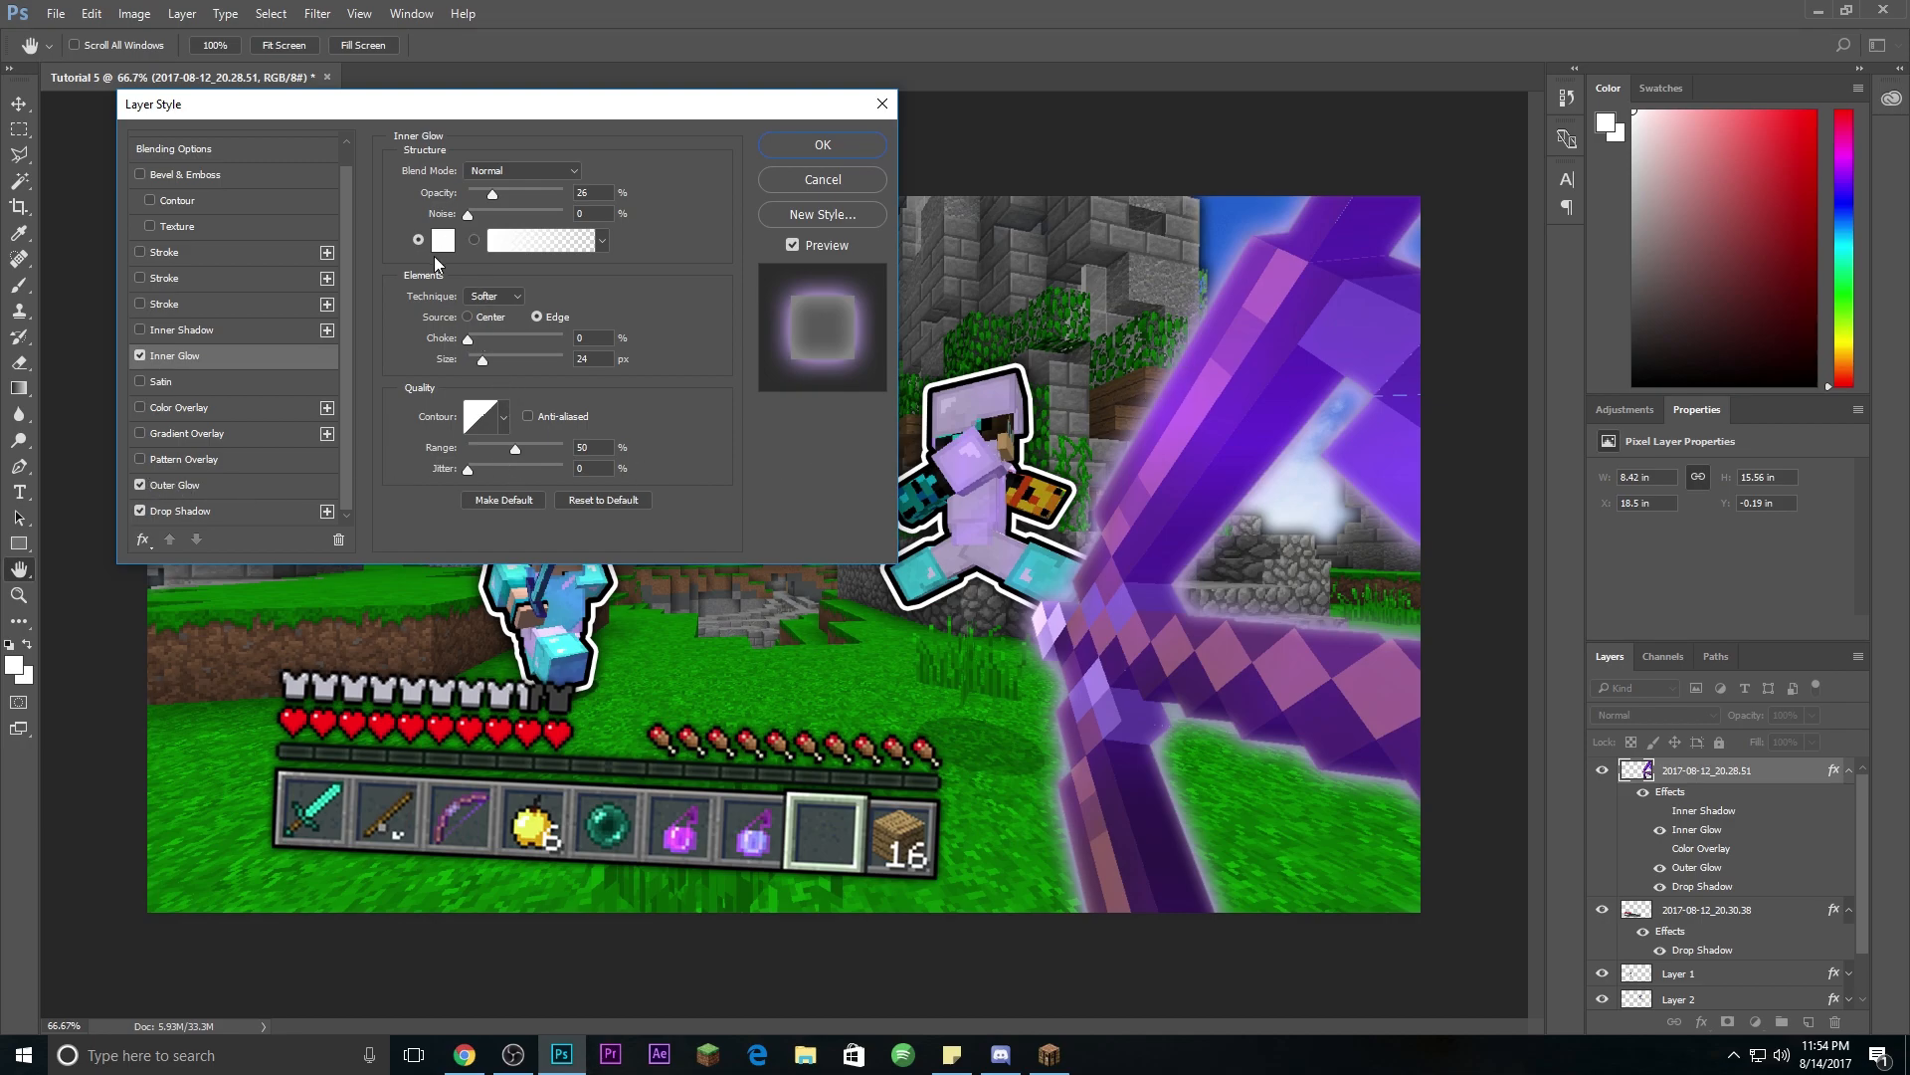
{"action": "left_click", "coordinate": [180, 485]}
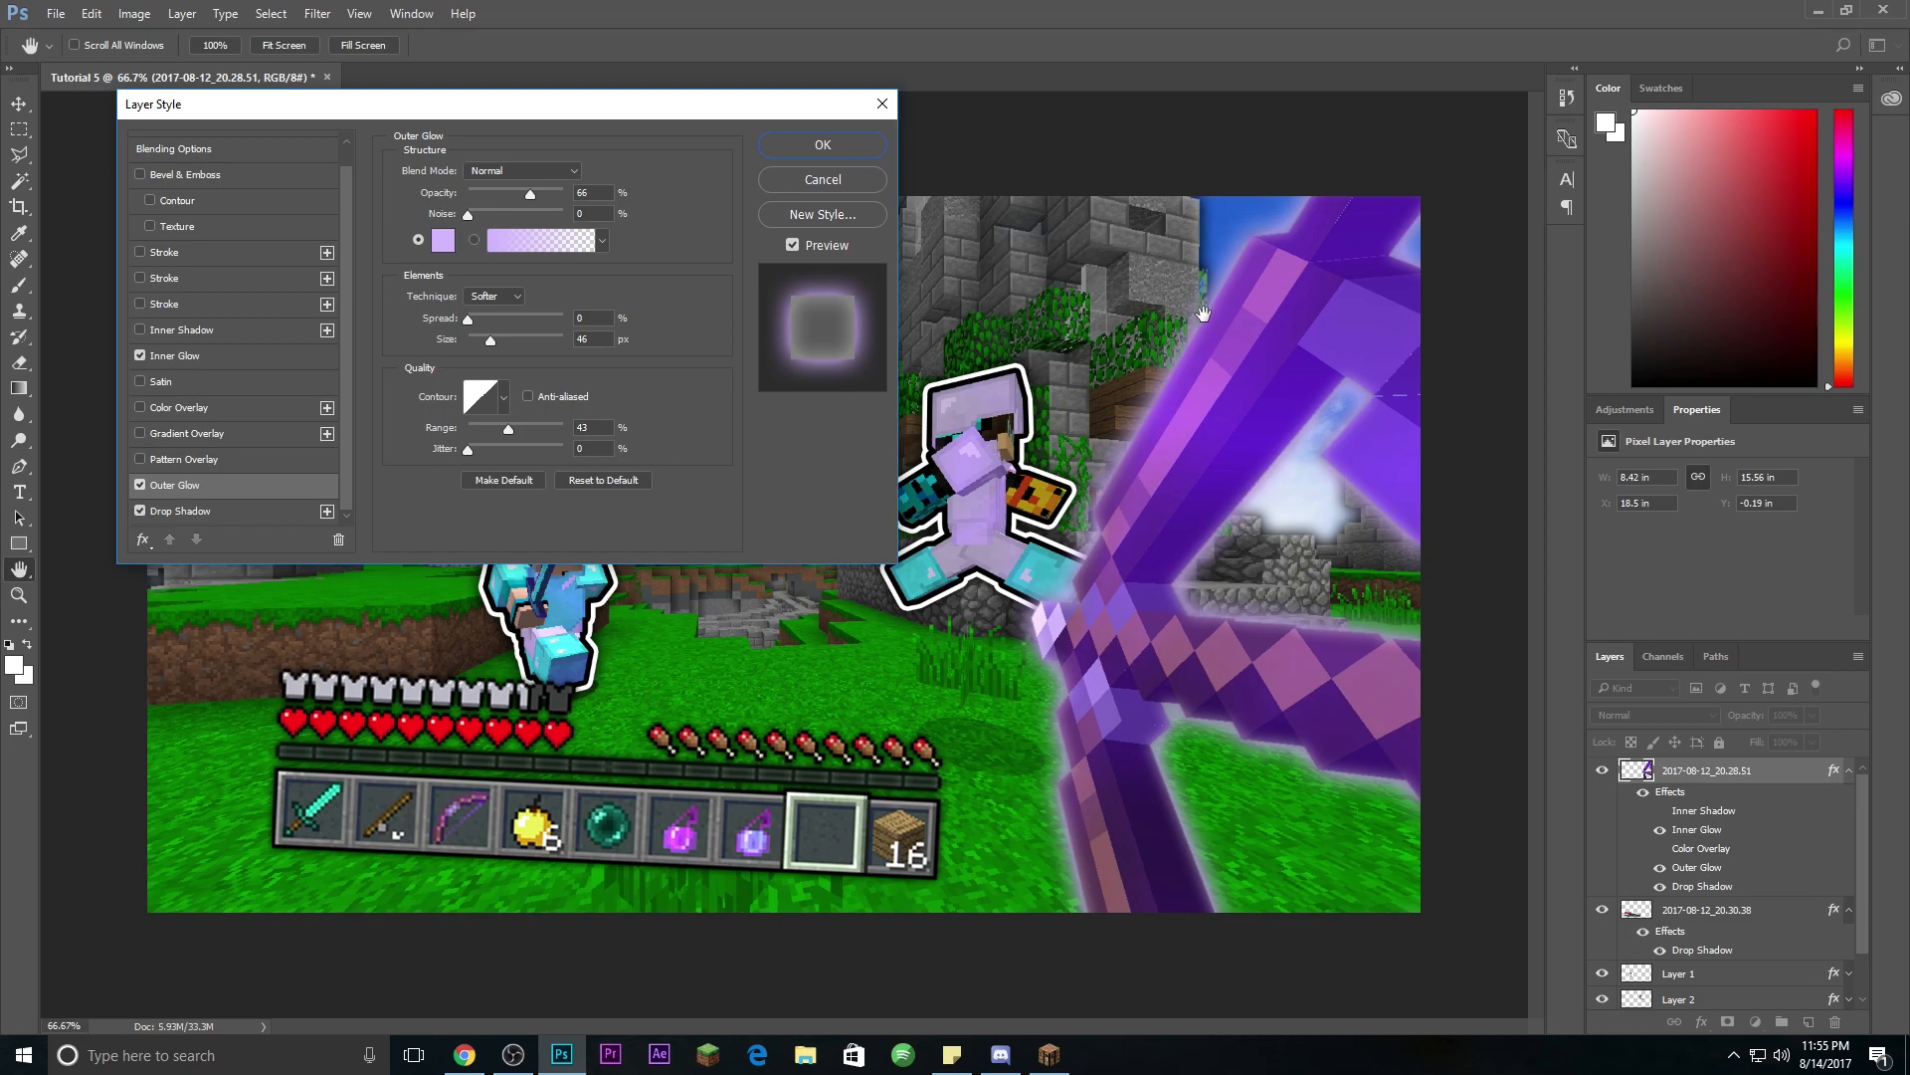
{"action": "left_click", "coordinate": [444, 242]}
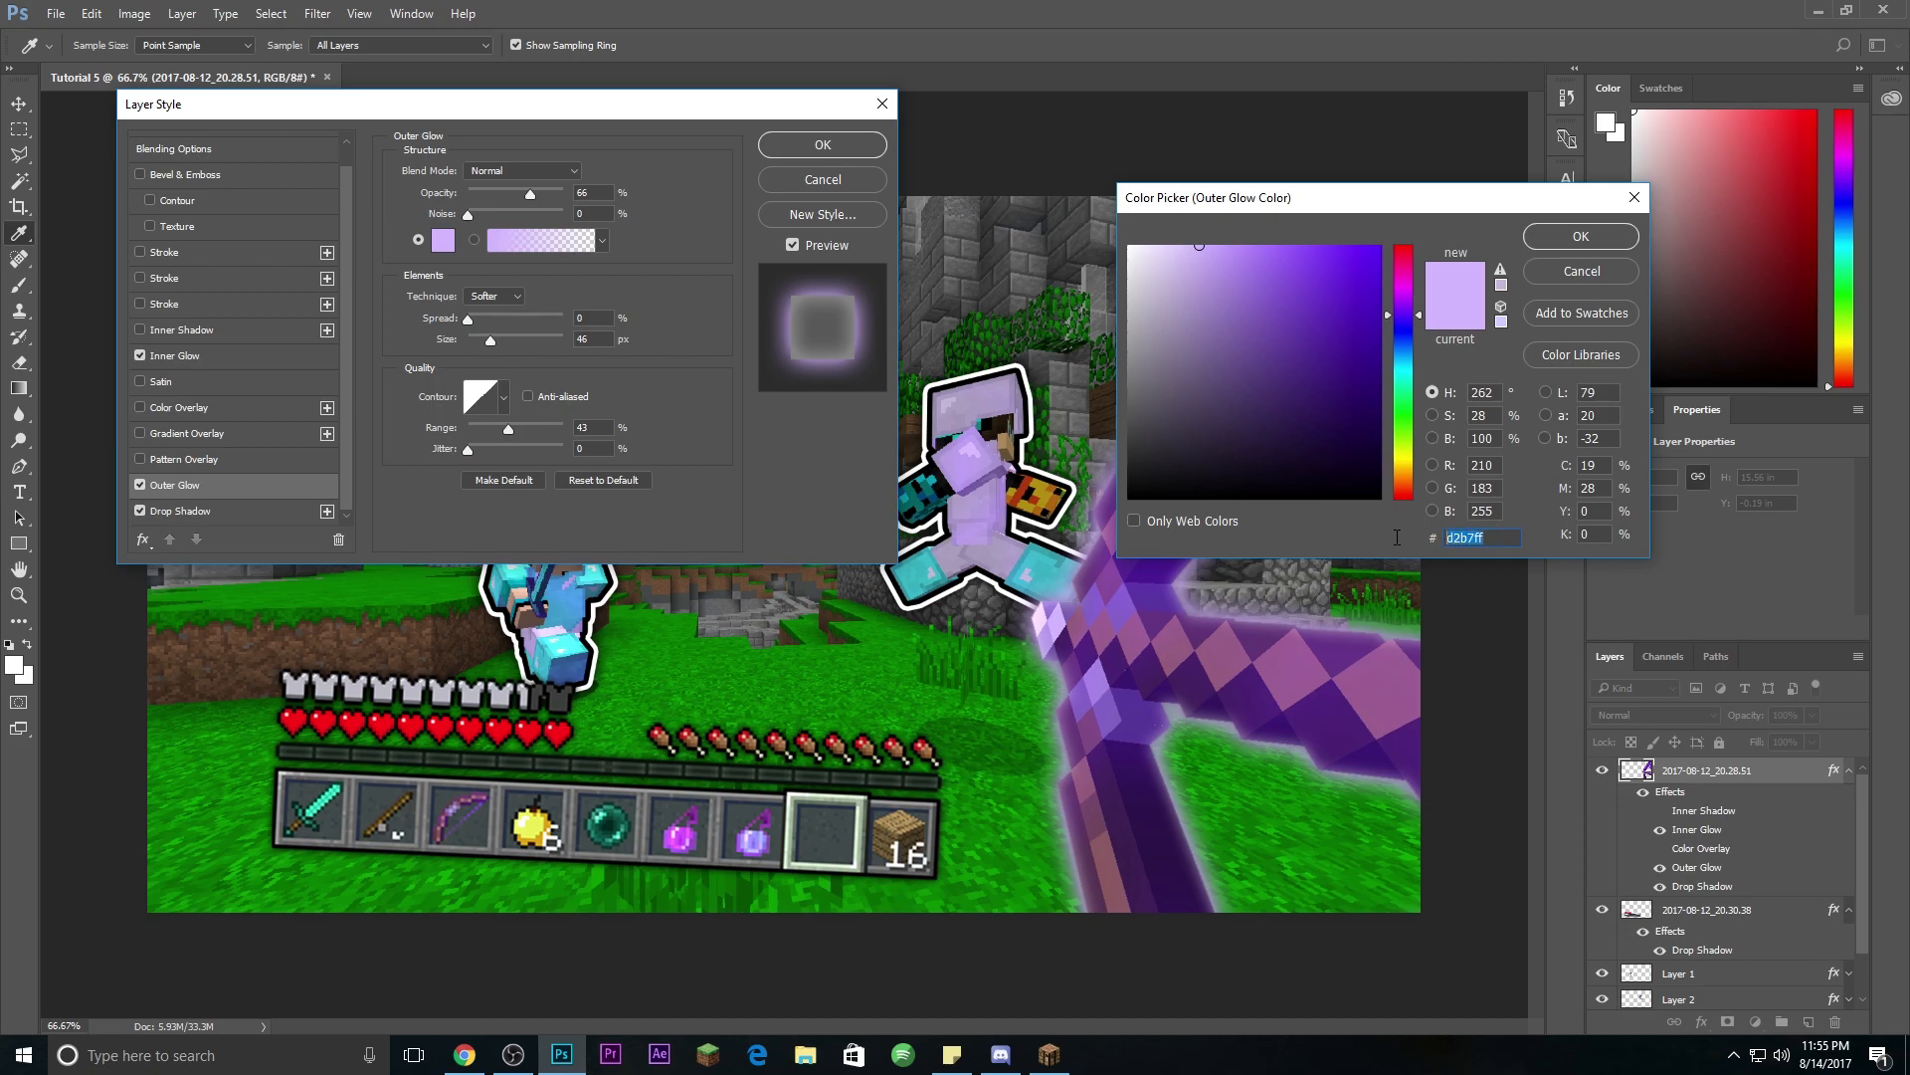
{"action": "left_click", "coordinate": [1602, 239]}
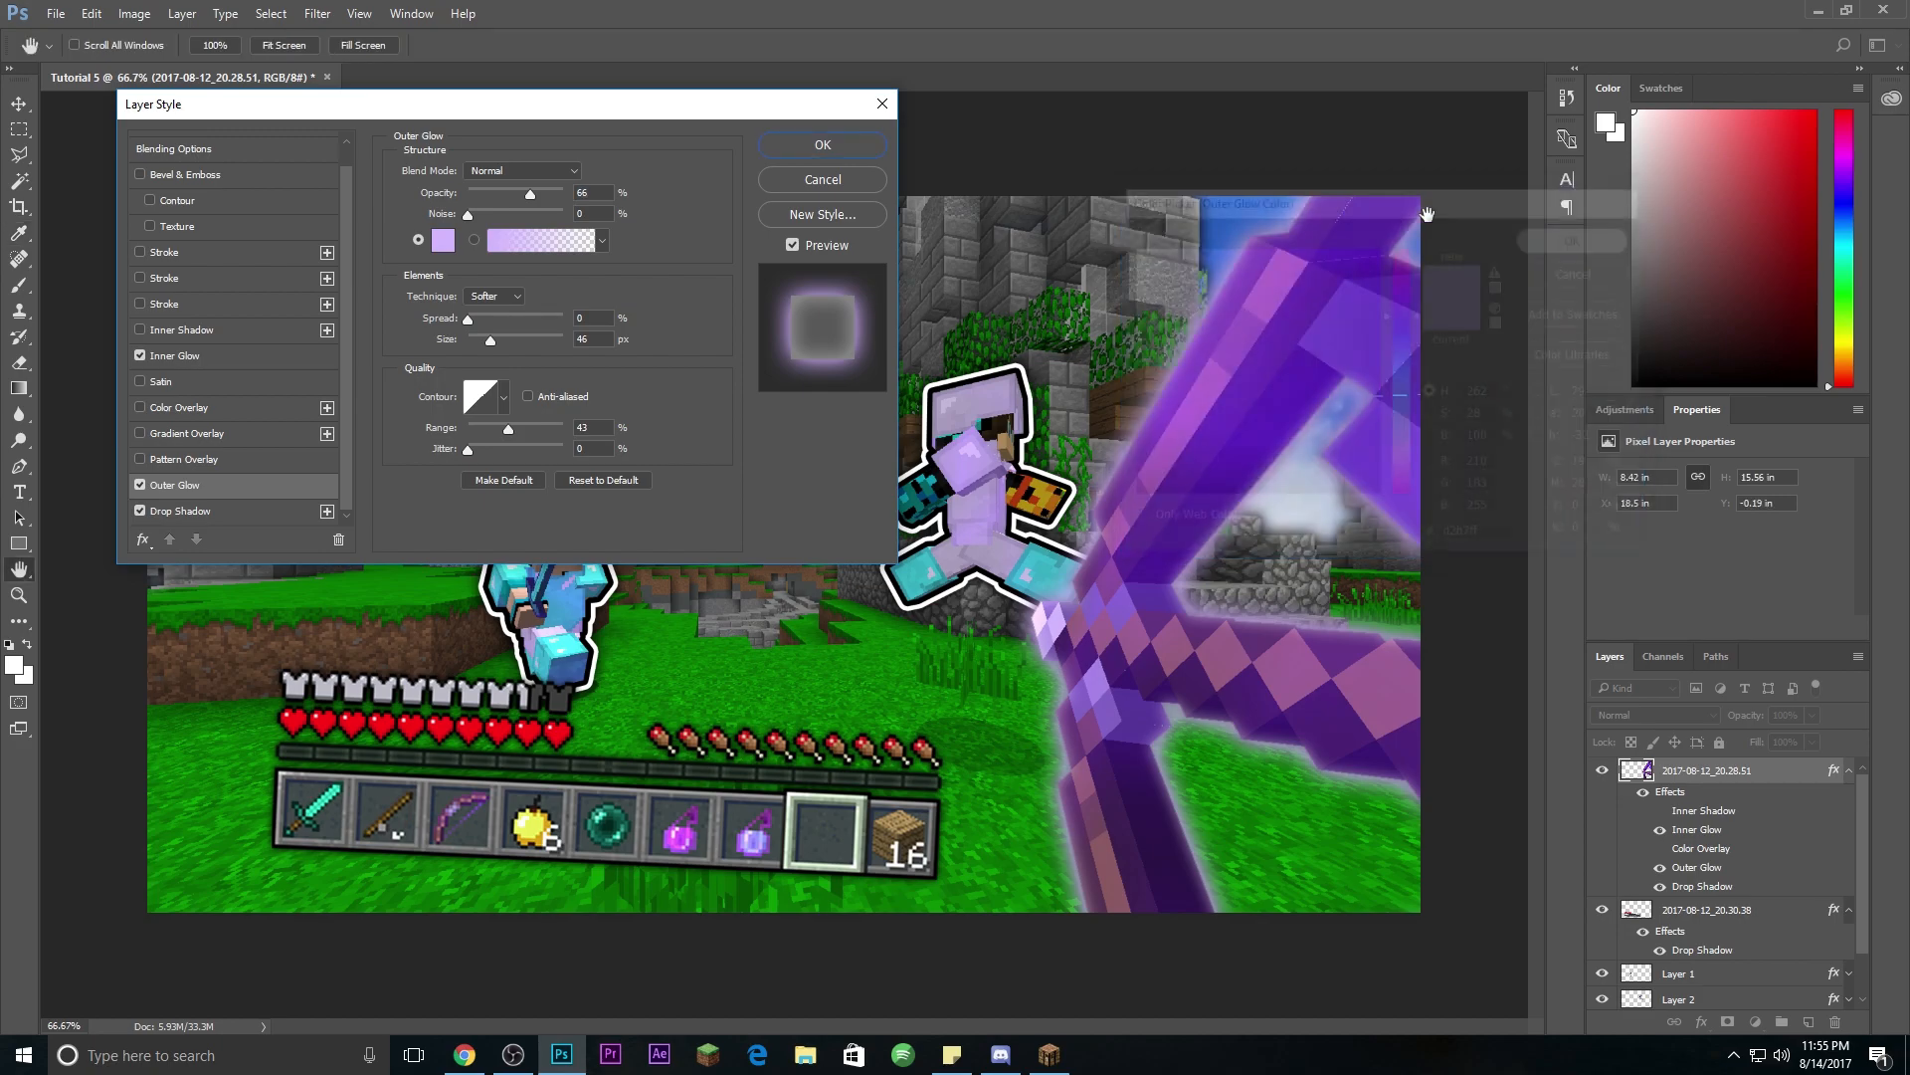
{"action": "left_click", "coordinate": [862, 142]}
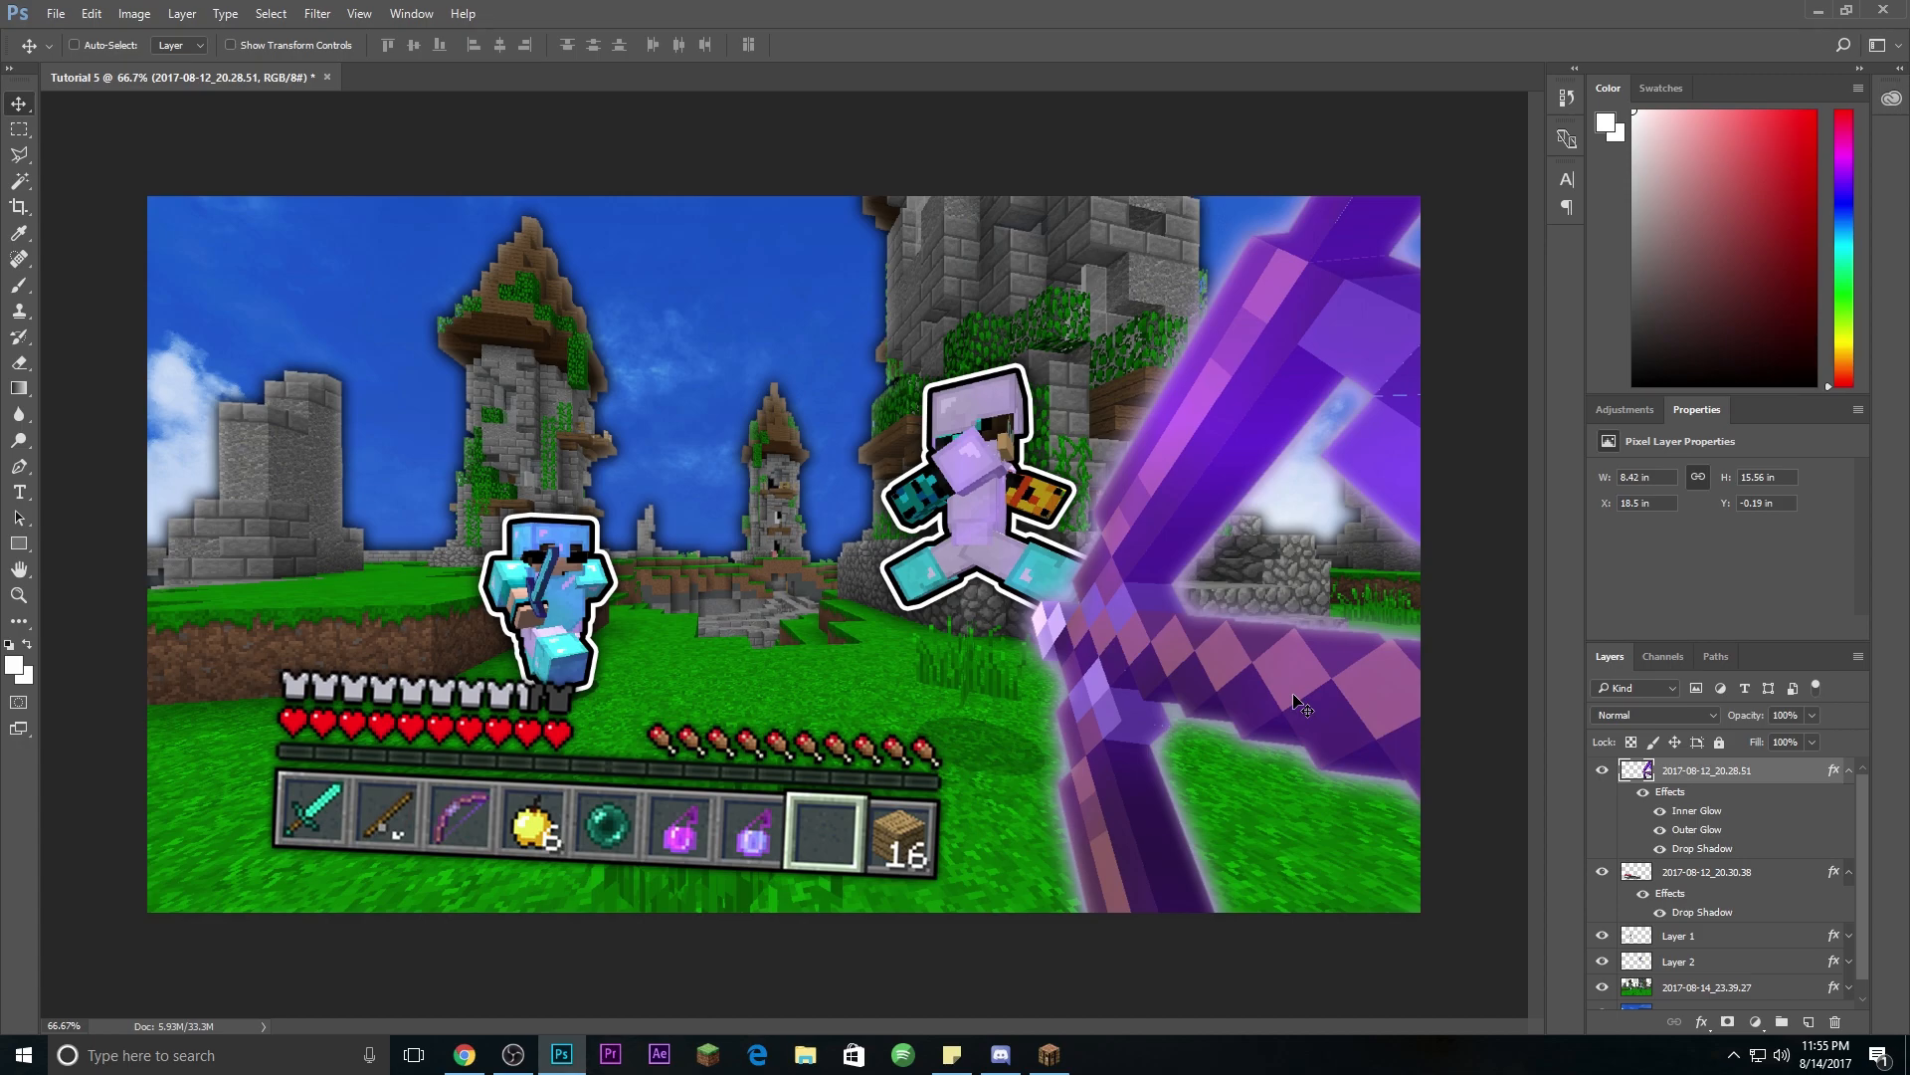
Step: Add the white title "EPIC!" in Helsinki at 278.26 pt and place it fully inside the upper-left part of the image
{"action": "left_click", "coordinate": [19, 491]}
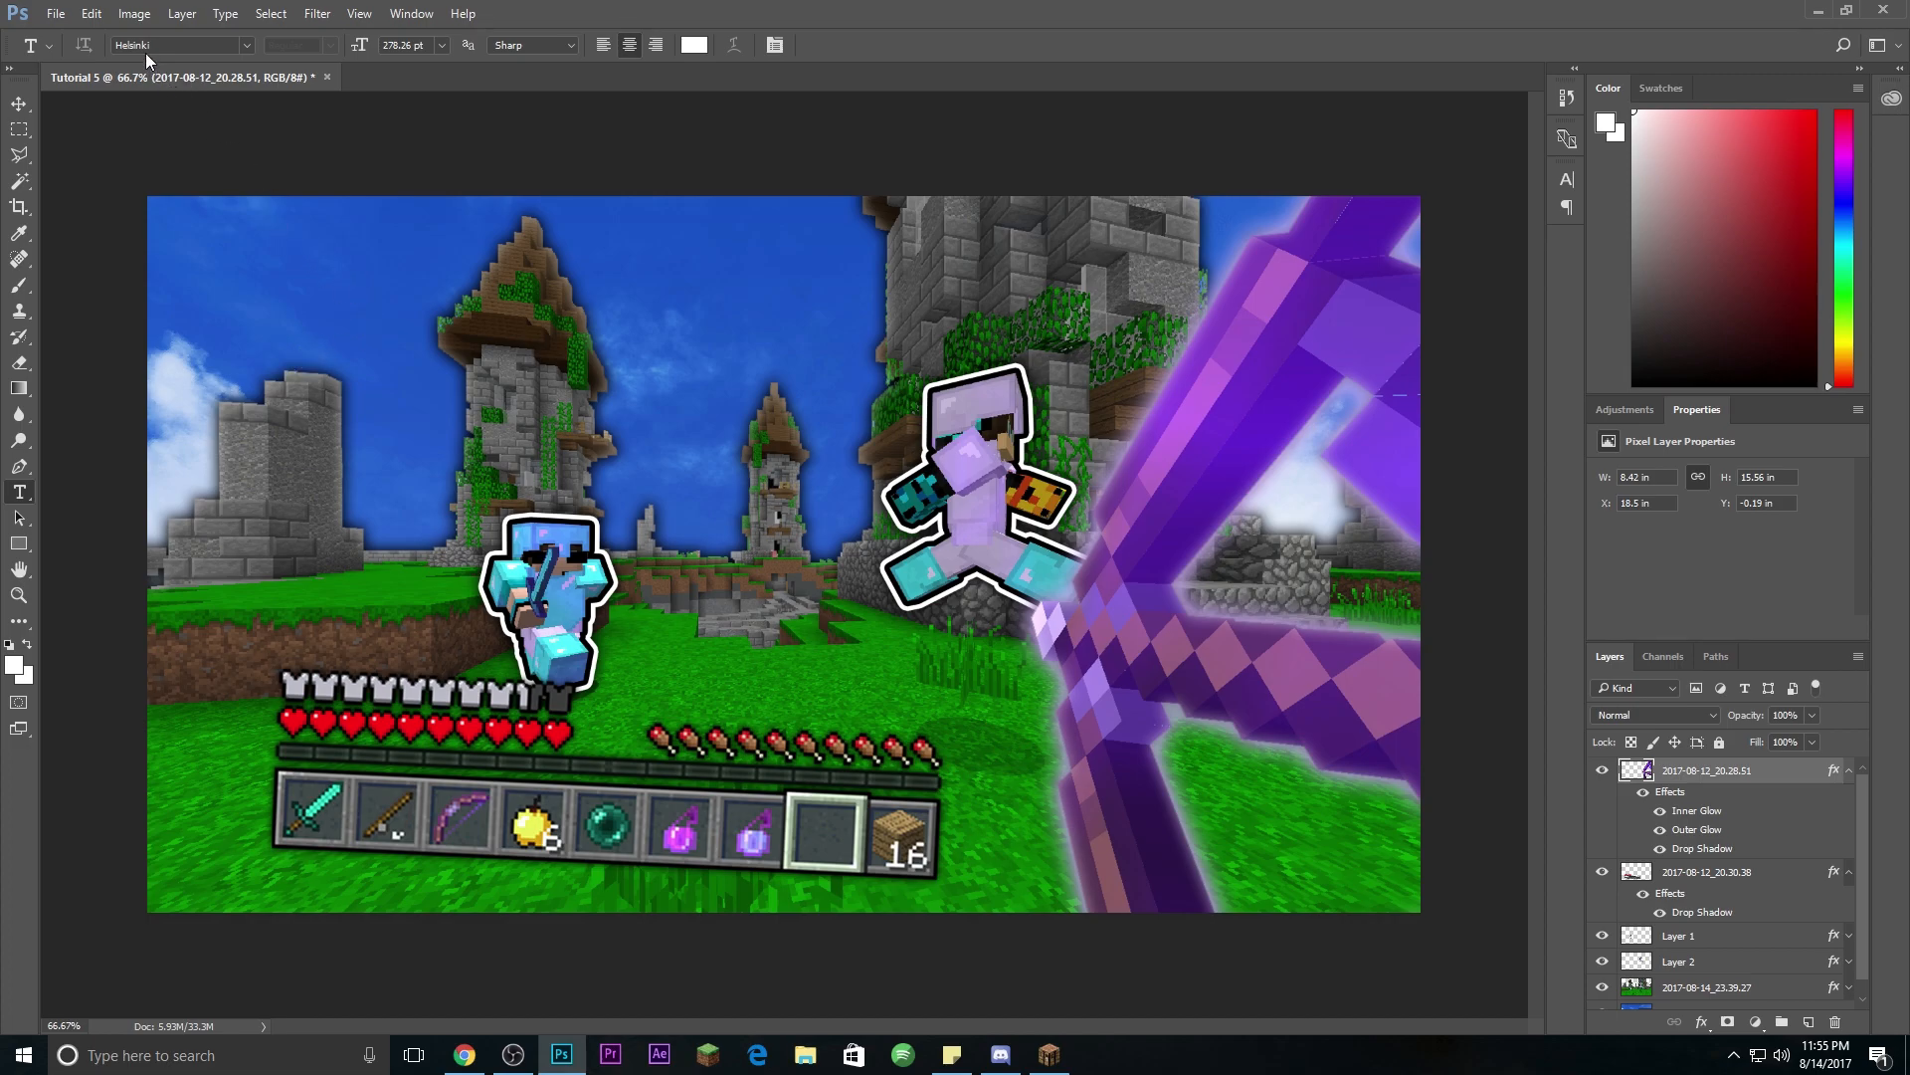
{"action": "left_click", "coordinate": [281, 380]}
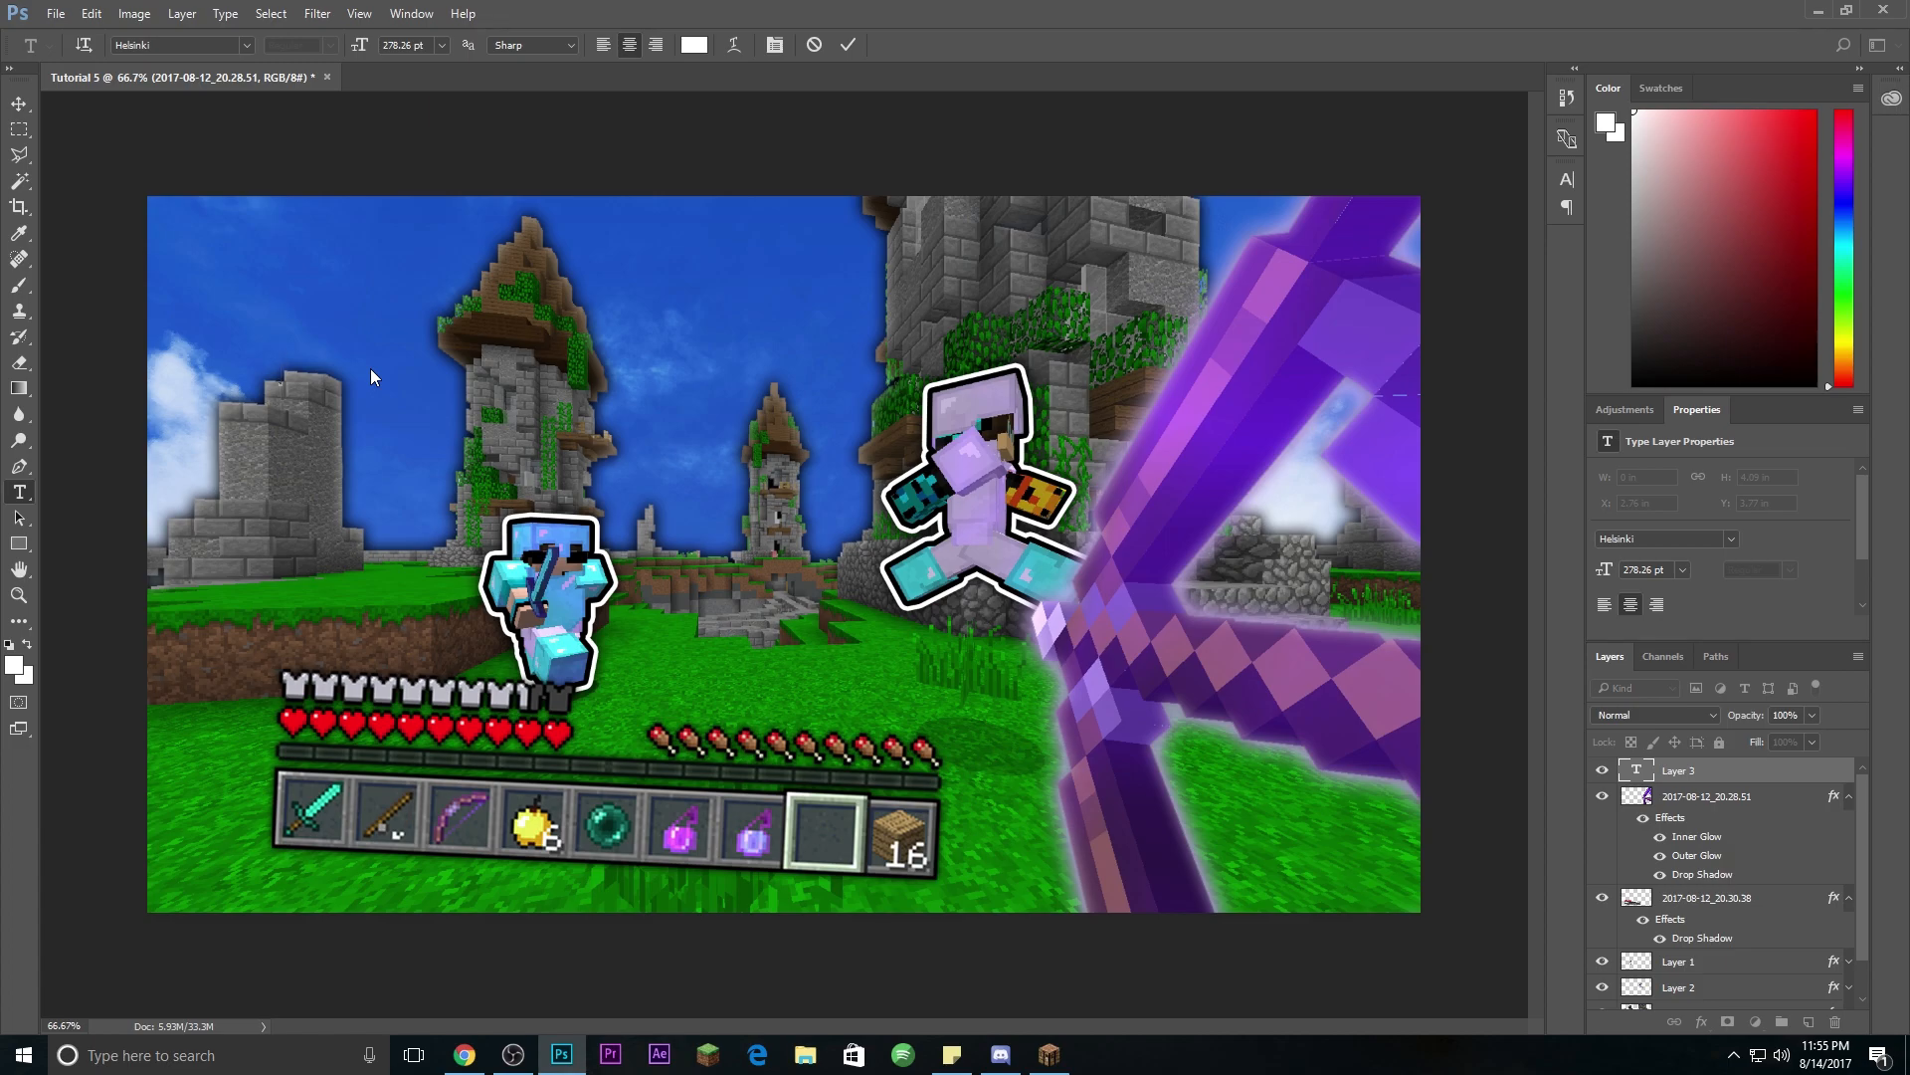
{"action": "type", "text": "EP"}
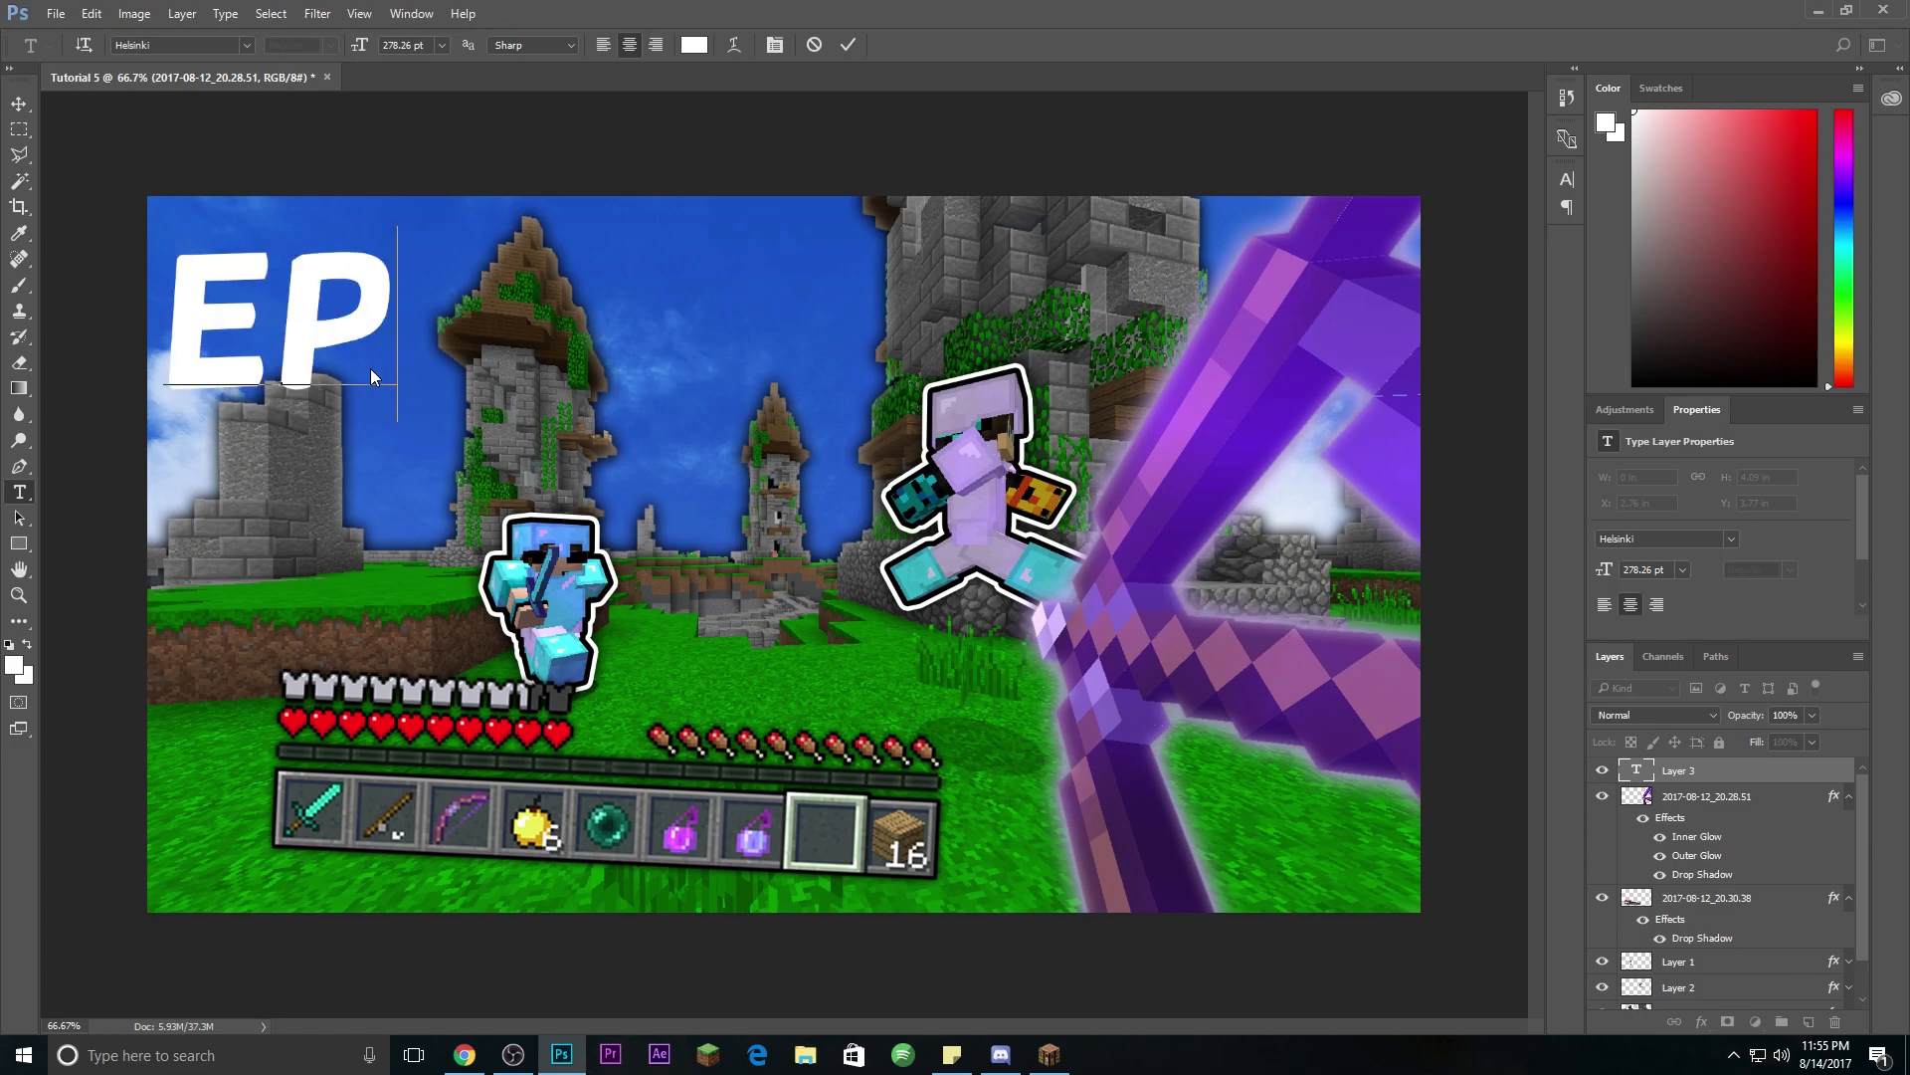
{"action": "type", "text": "IC"}
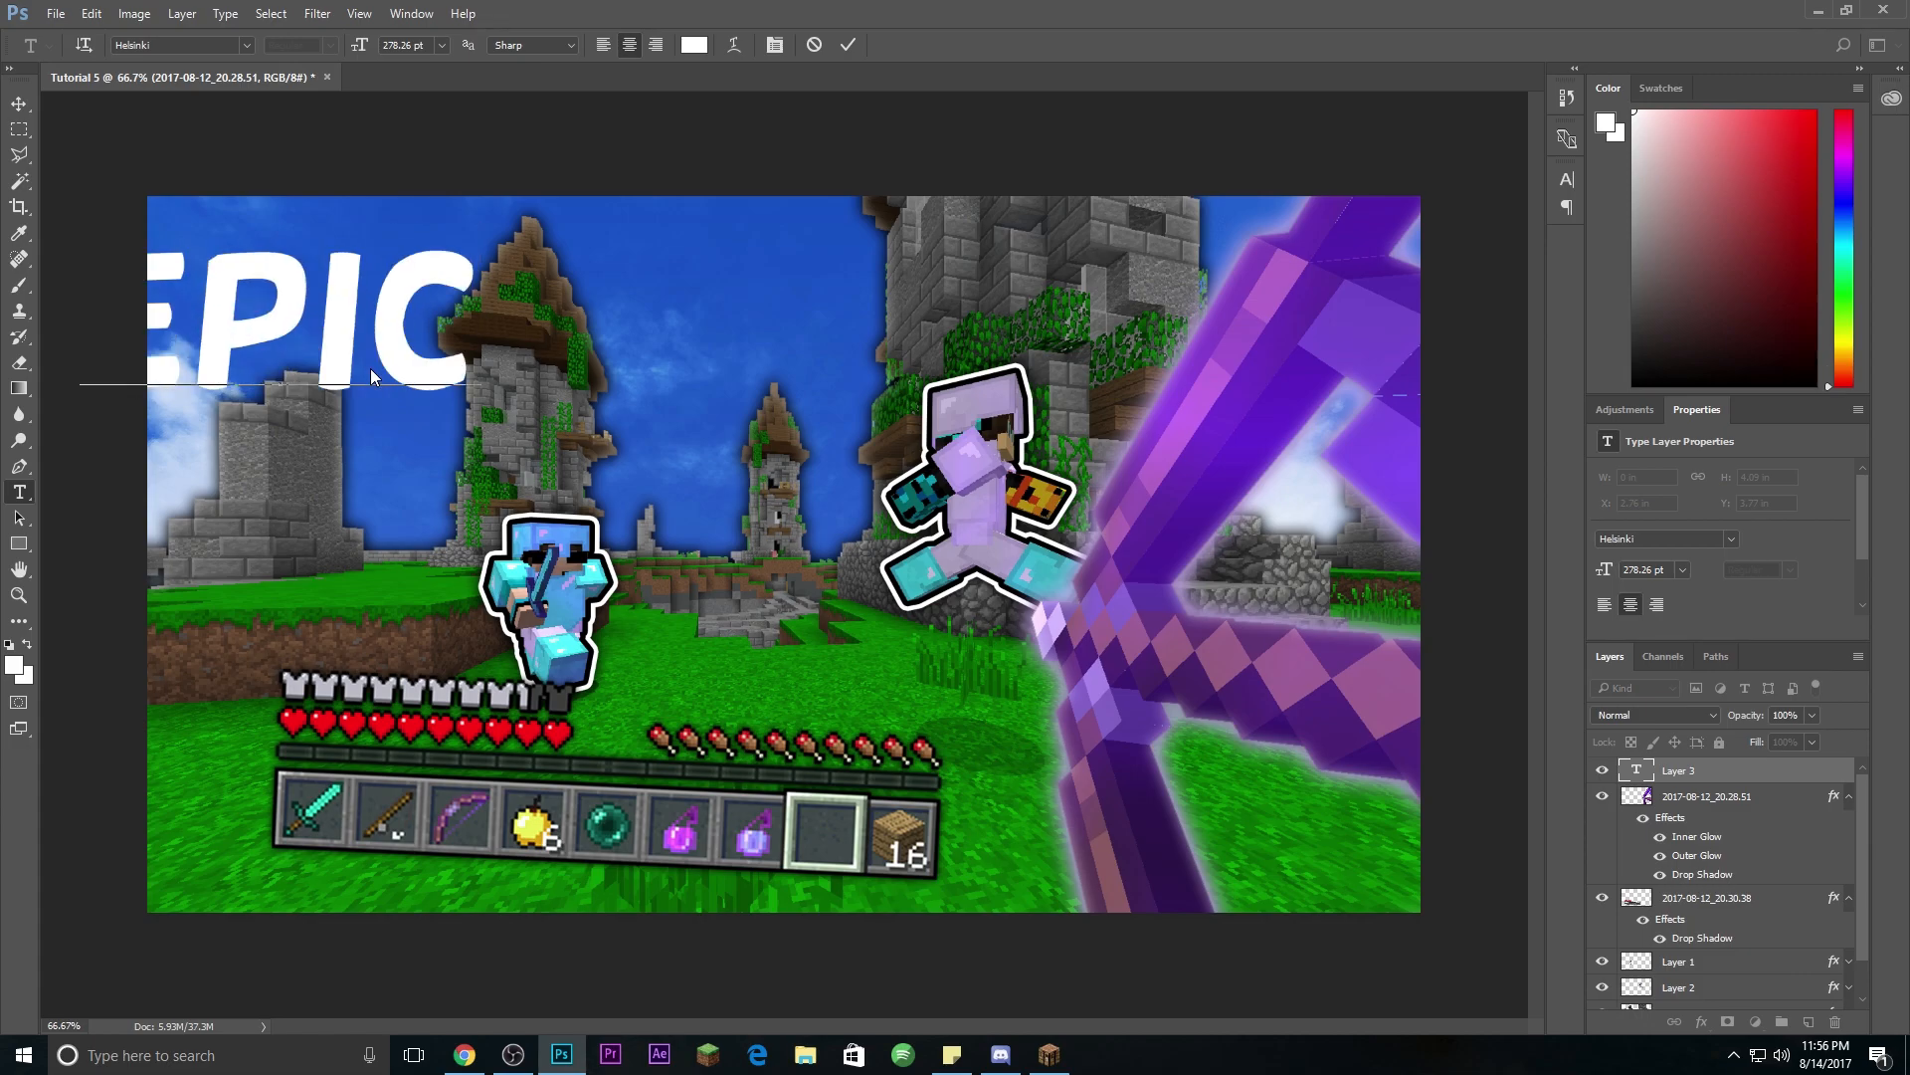
{"action": "type", "text": "!"}
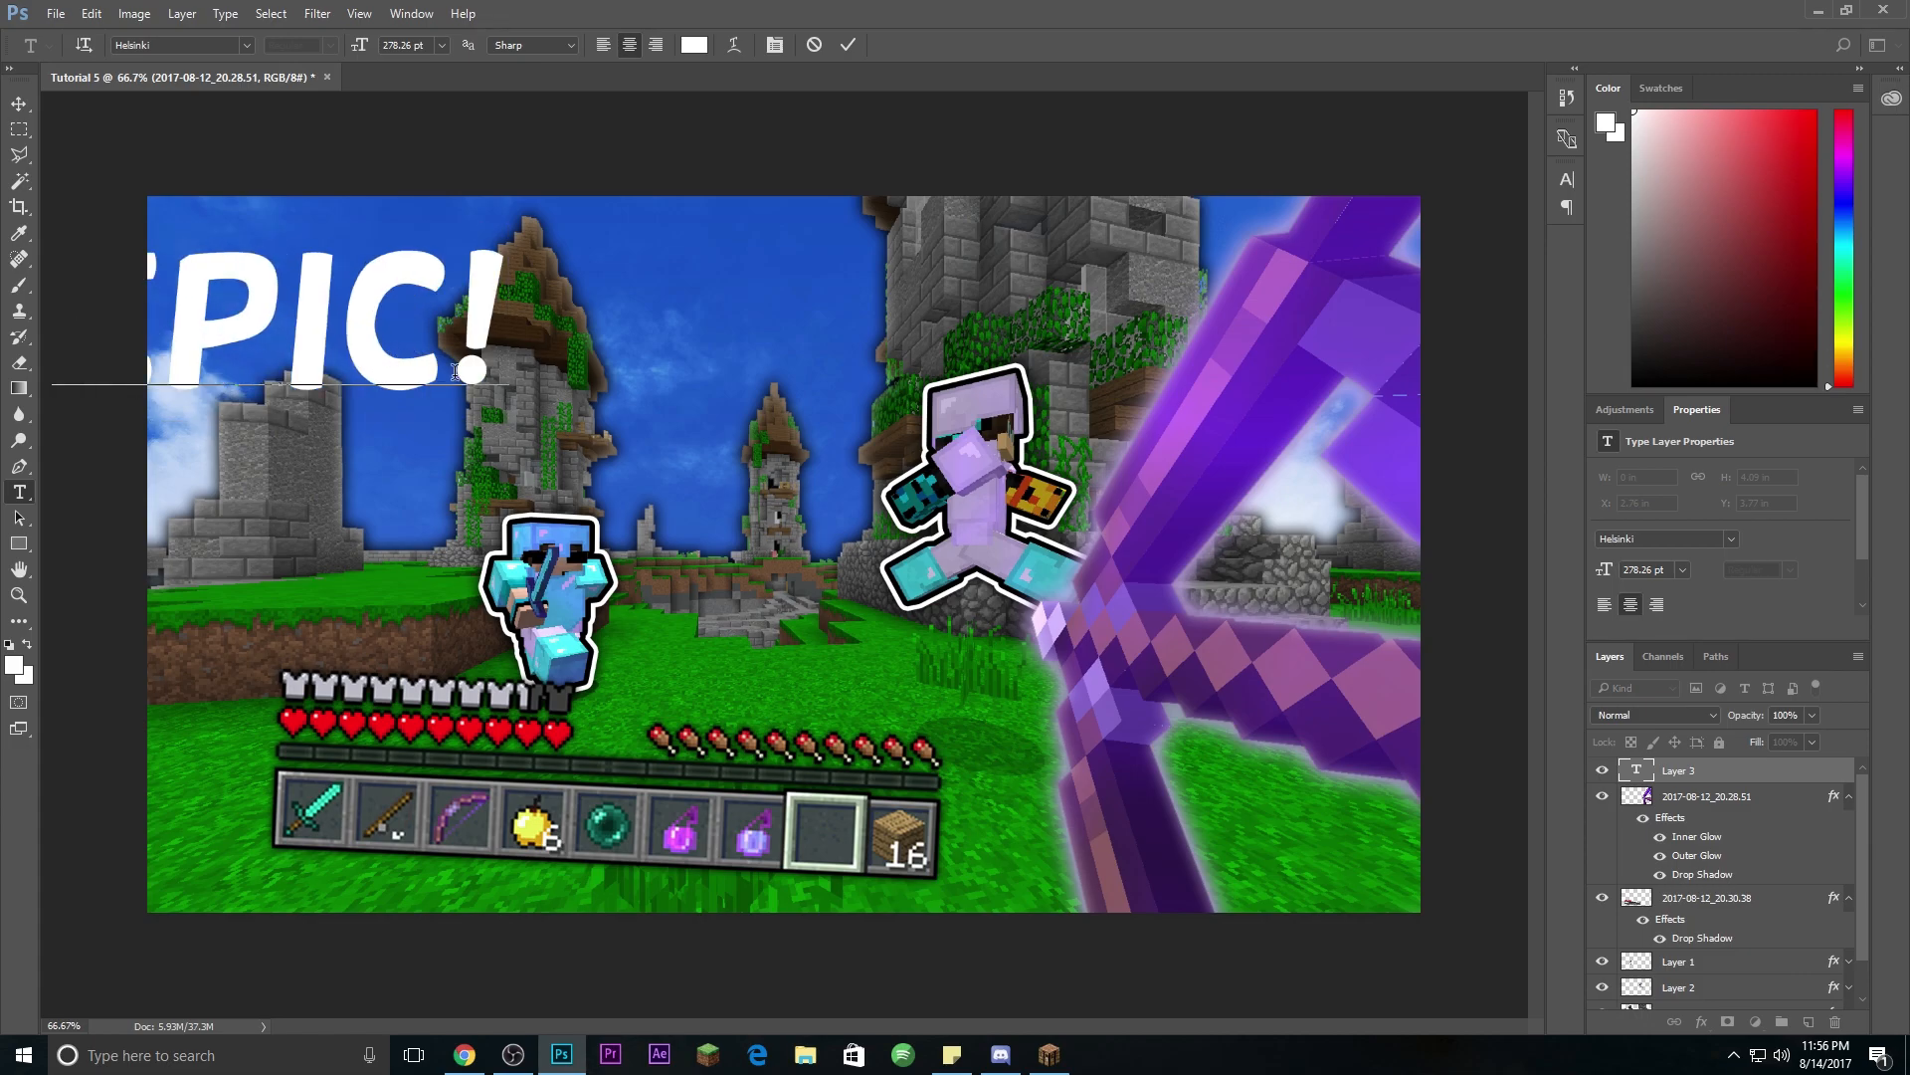
{"action": "left_click_drag", "start_coordinate": [493, 343], "coordinate": [74, 401]}
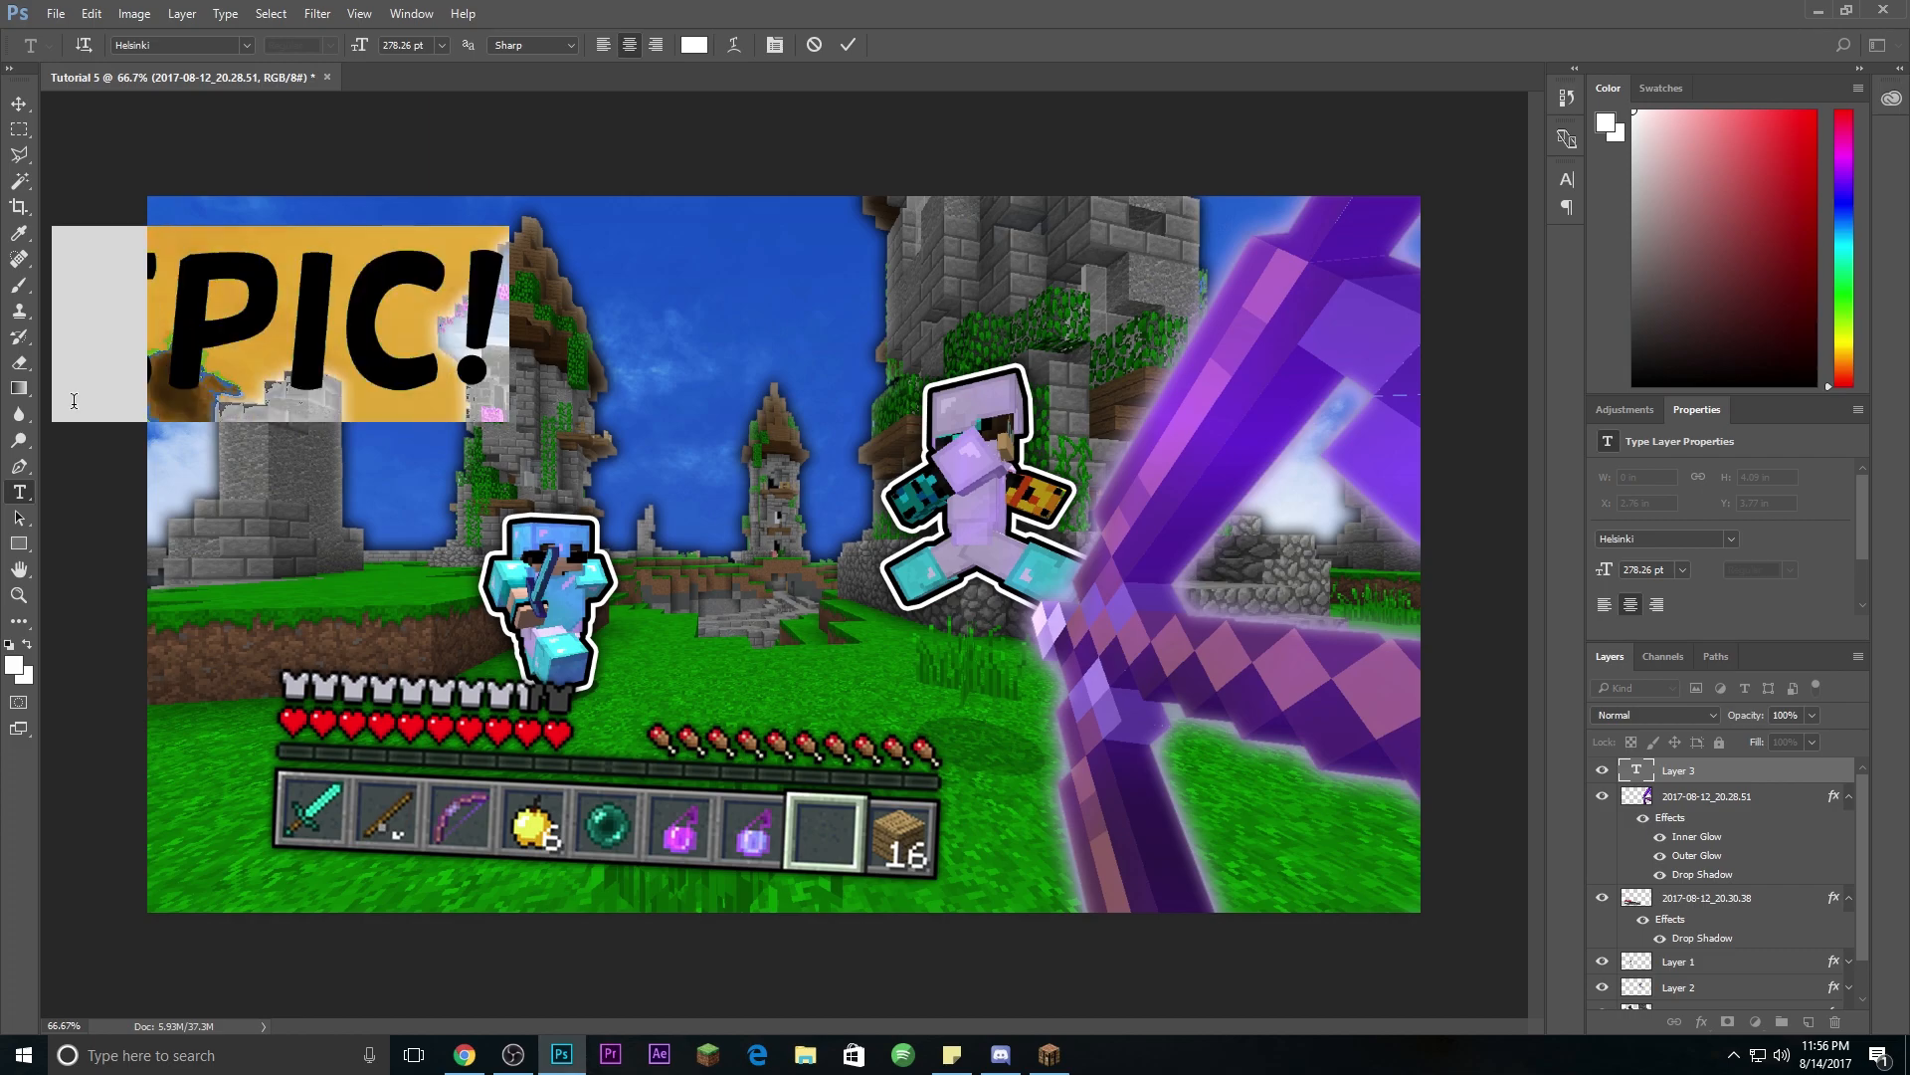
{"action": "left_click", "coordinate": [849, 45]}
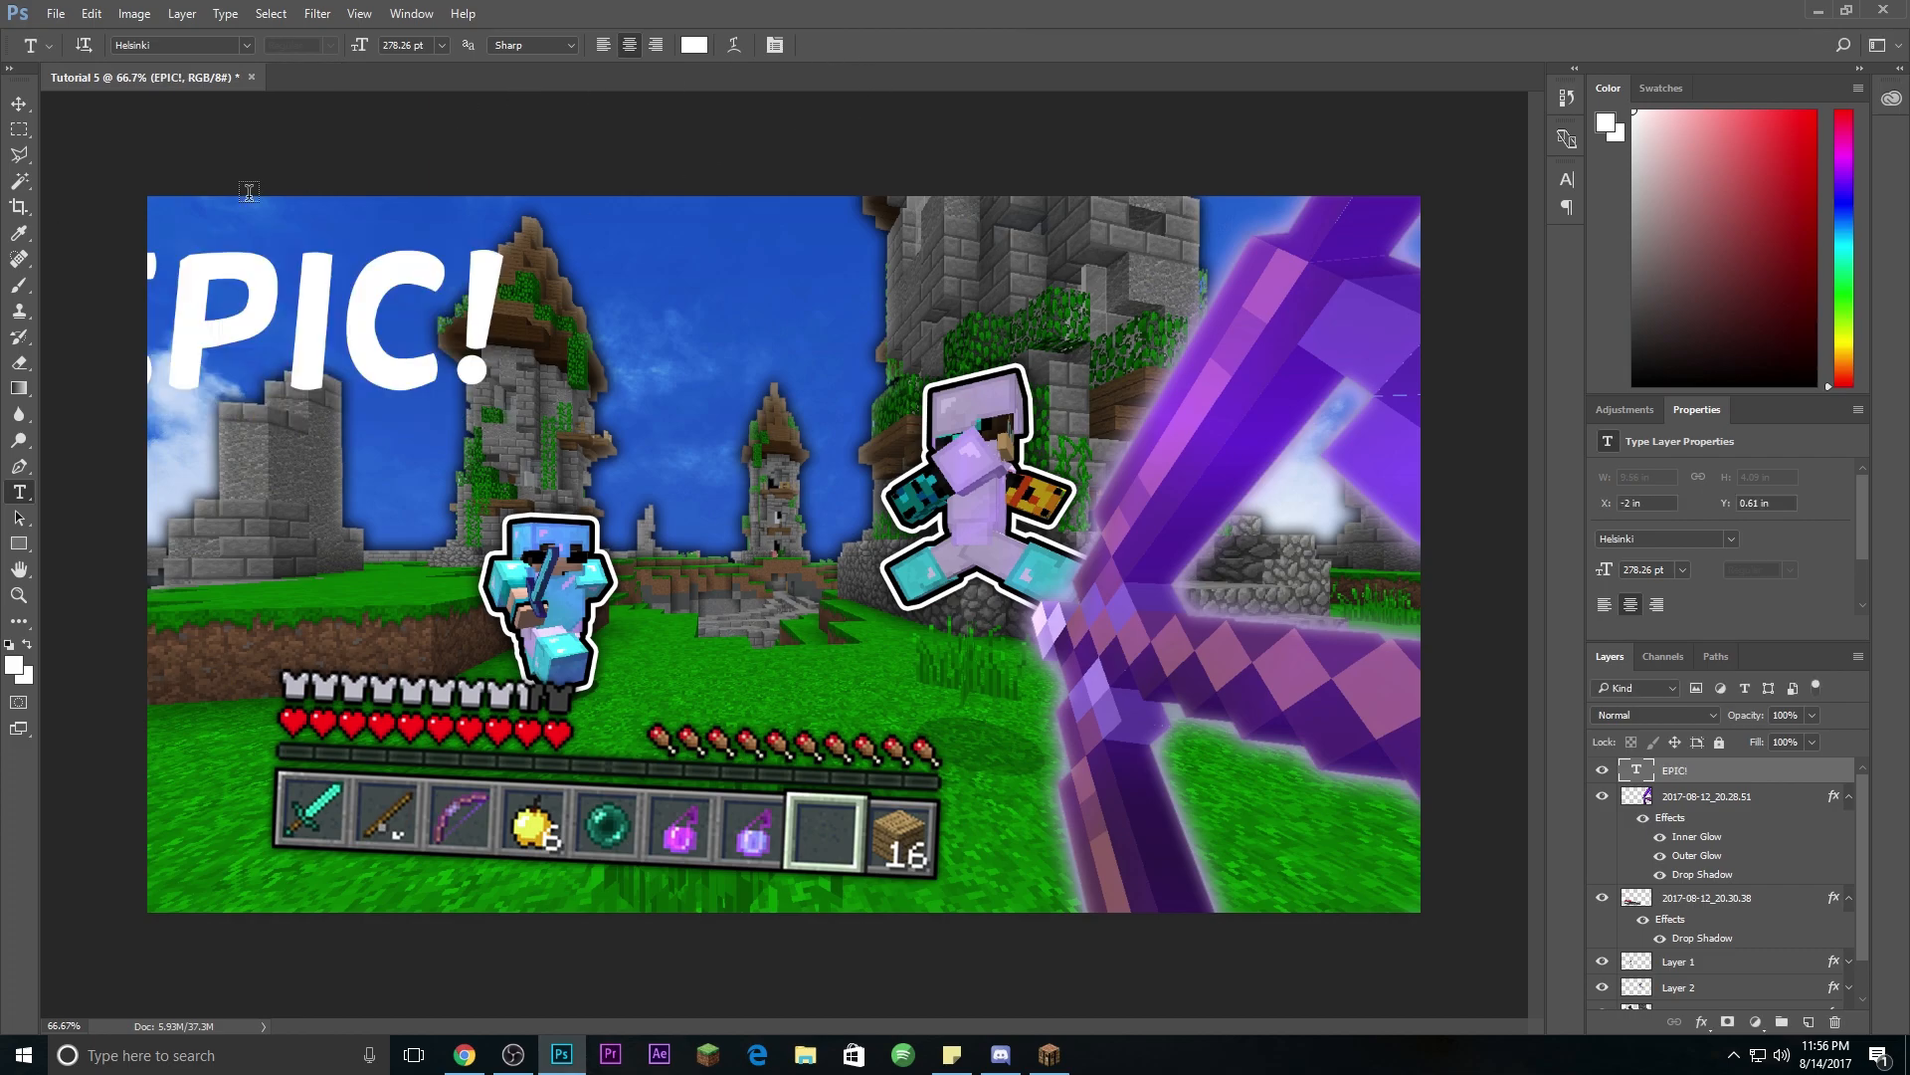
{"action": "left_click", "coordinate": [19, 104]}
{"action": "left_click_drag", "start_coordinate": [294, 342], "coordinate": [432, 346]}
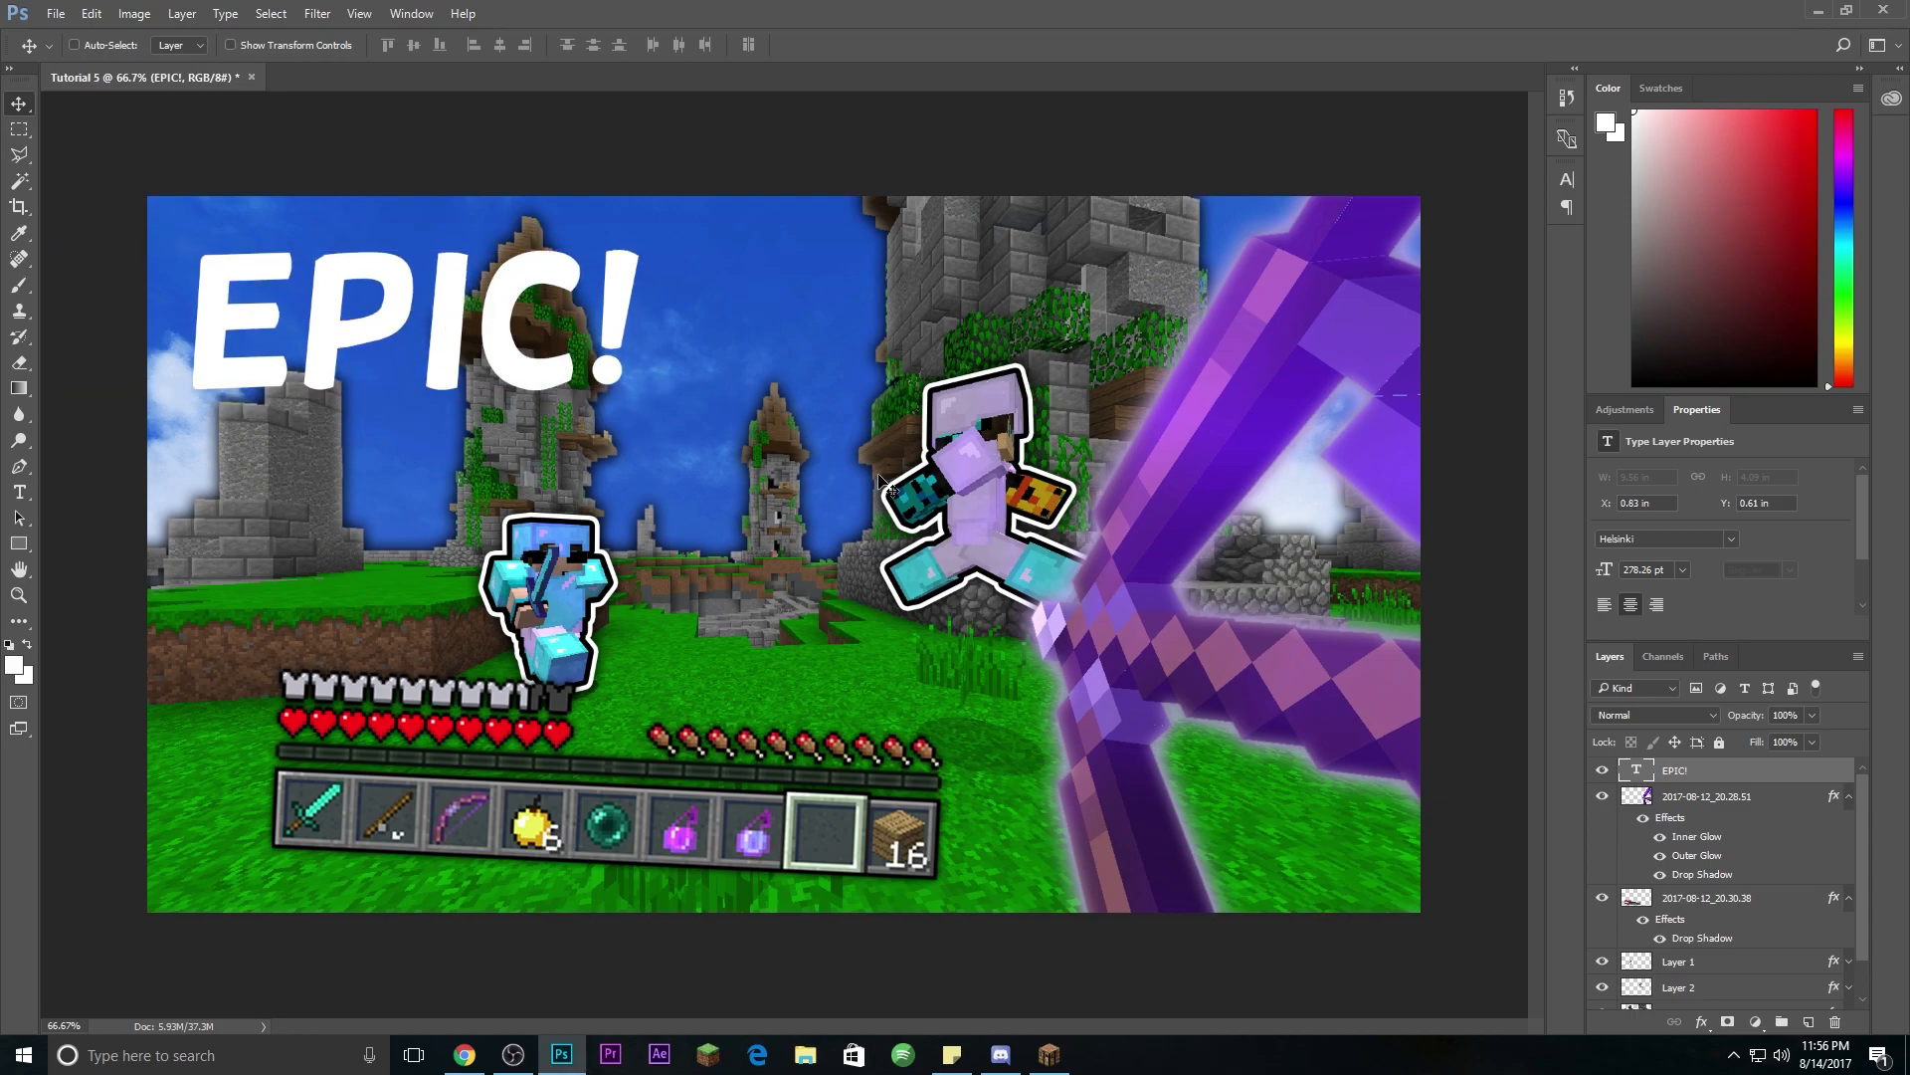
Step: Add two Stroke effects to the EPIC! title layer and set the first stroke's color to black 000000
{"action": "double_click", "coordinate": [1774, 774]}
{"action": "left_click_drag", "start_coordinate": [707, 103], "coordinate": [1574, 63]}
{"action": "left_click", "coordinate": [1051, 221]}
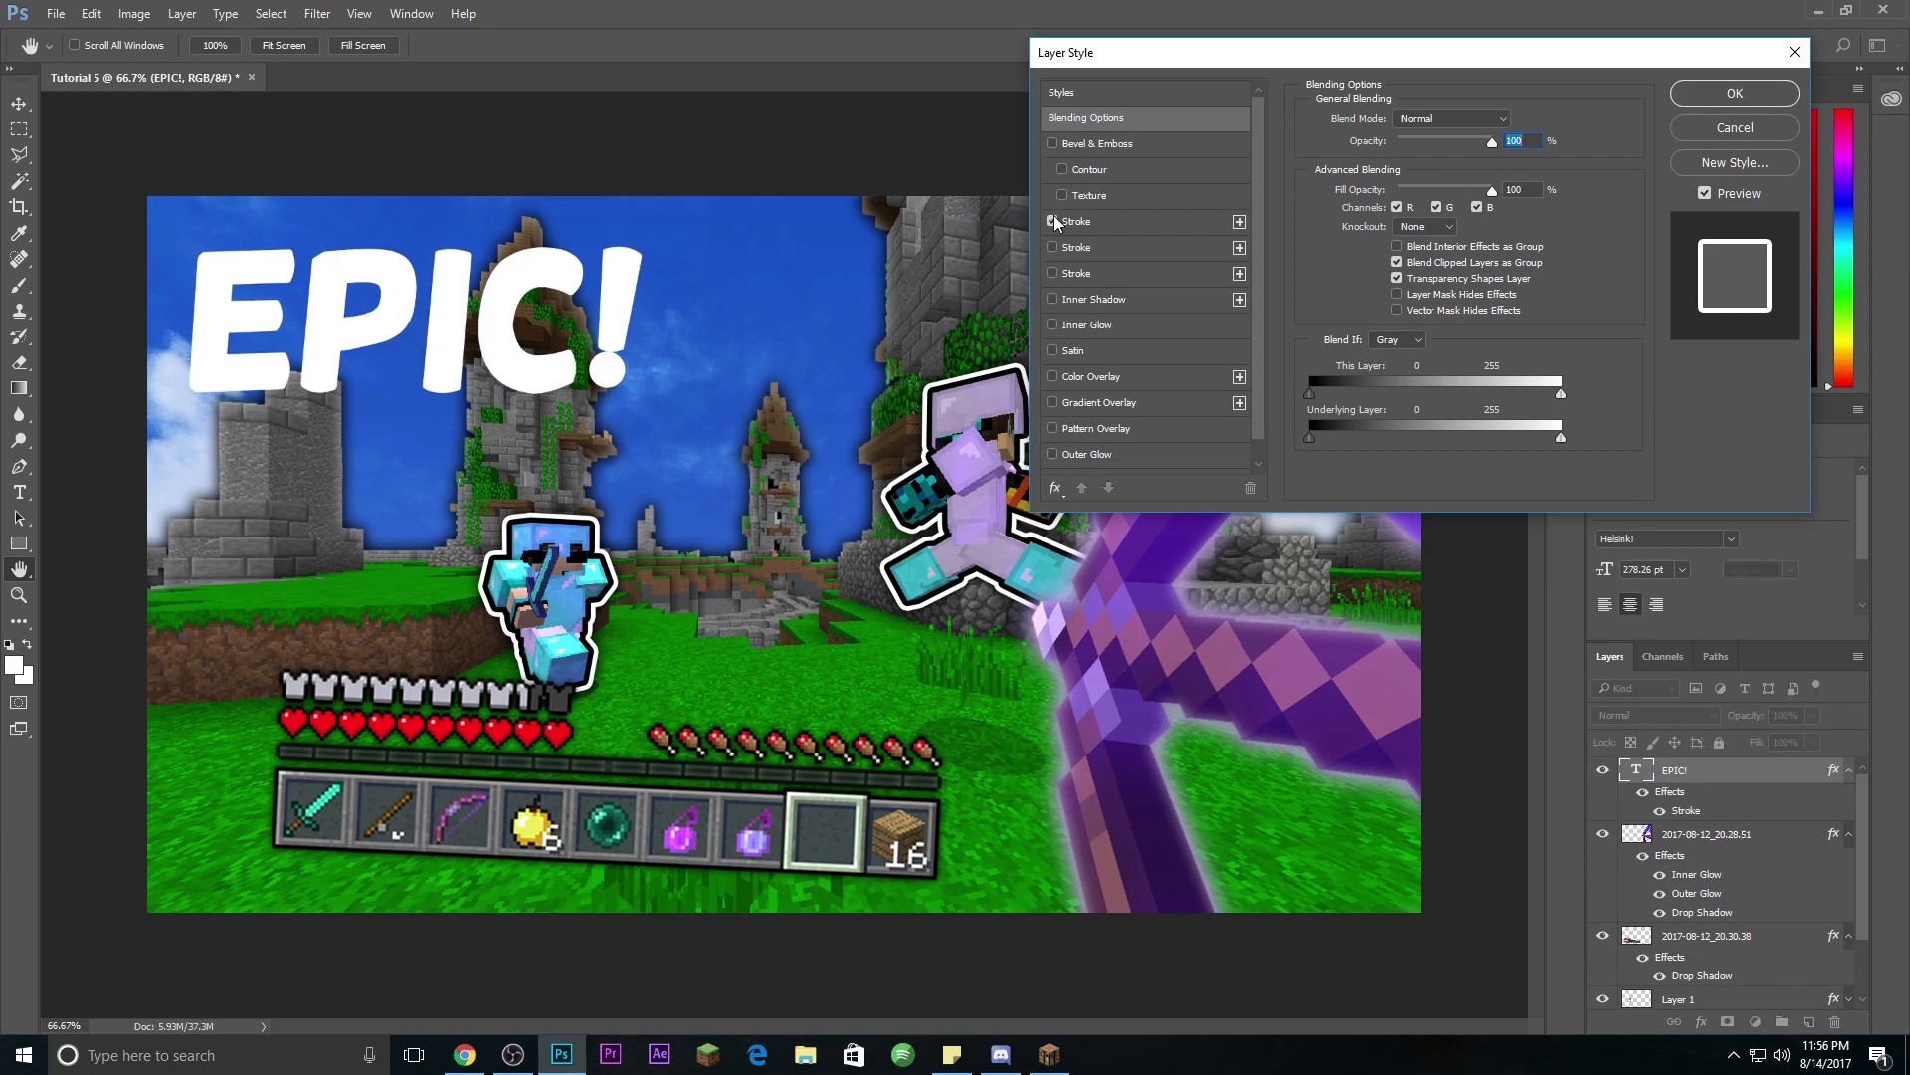
{"action": "left_click", "coordinate": [1052, 247]}
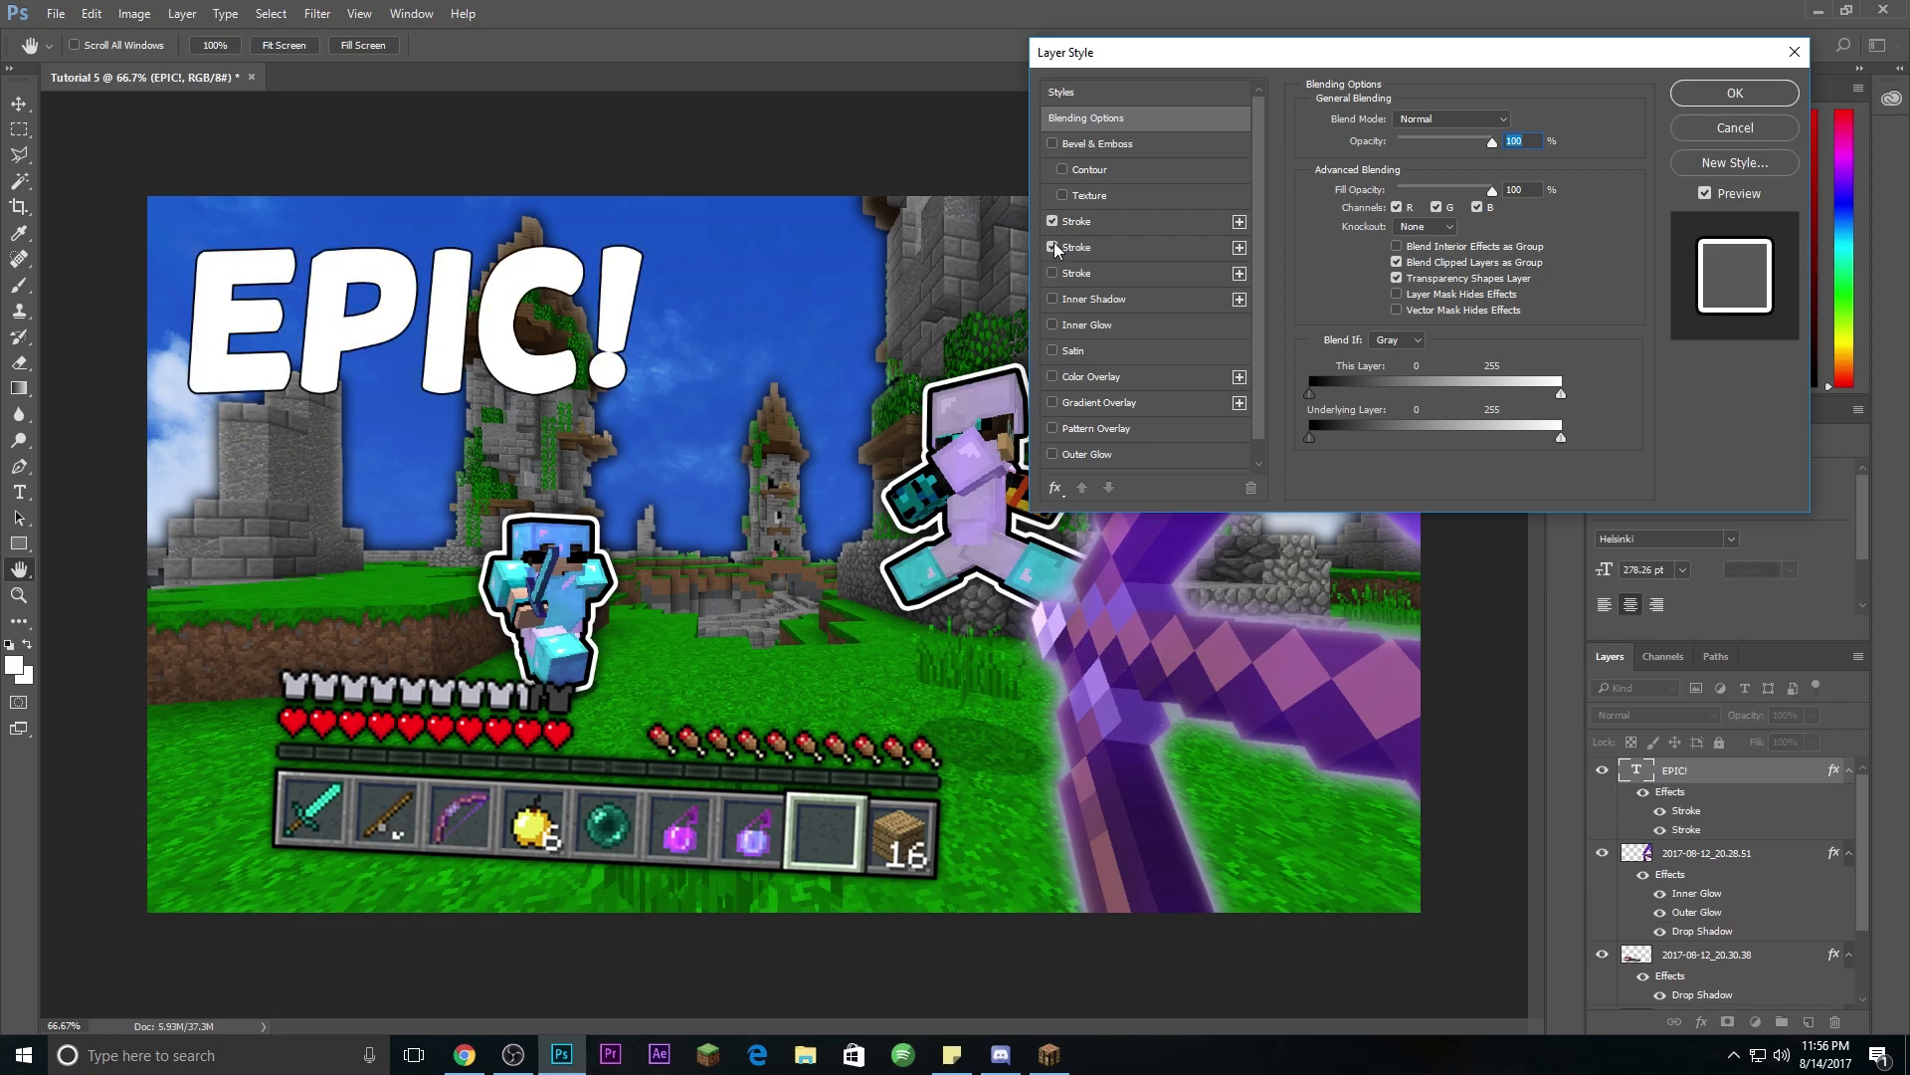
{"action": "left_click", "coordinate": [1177, 250]}
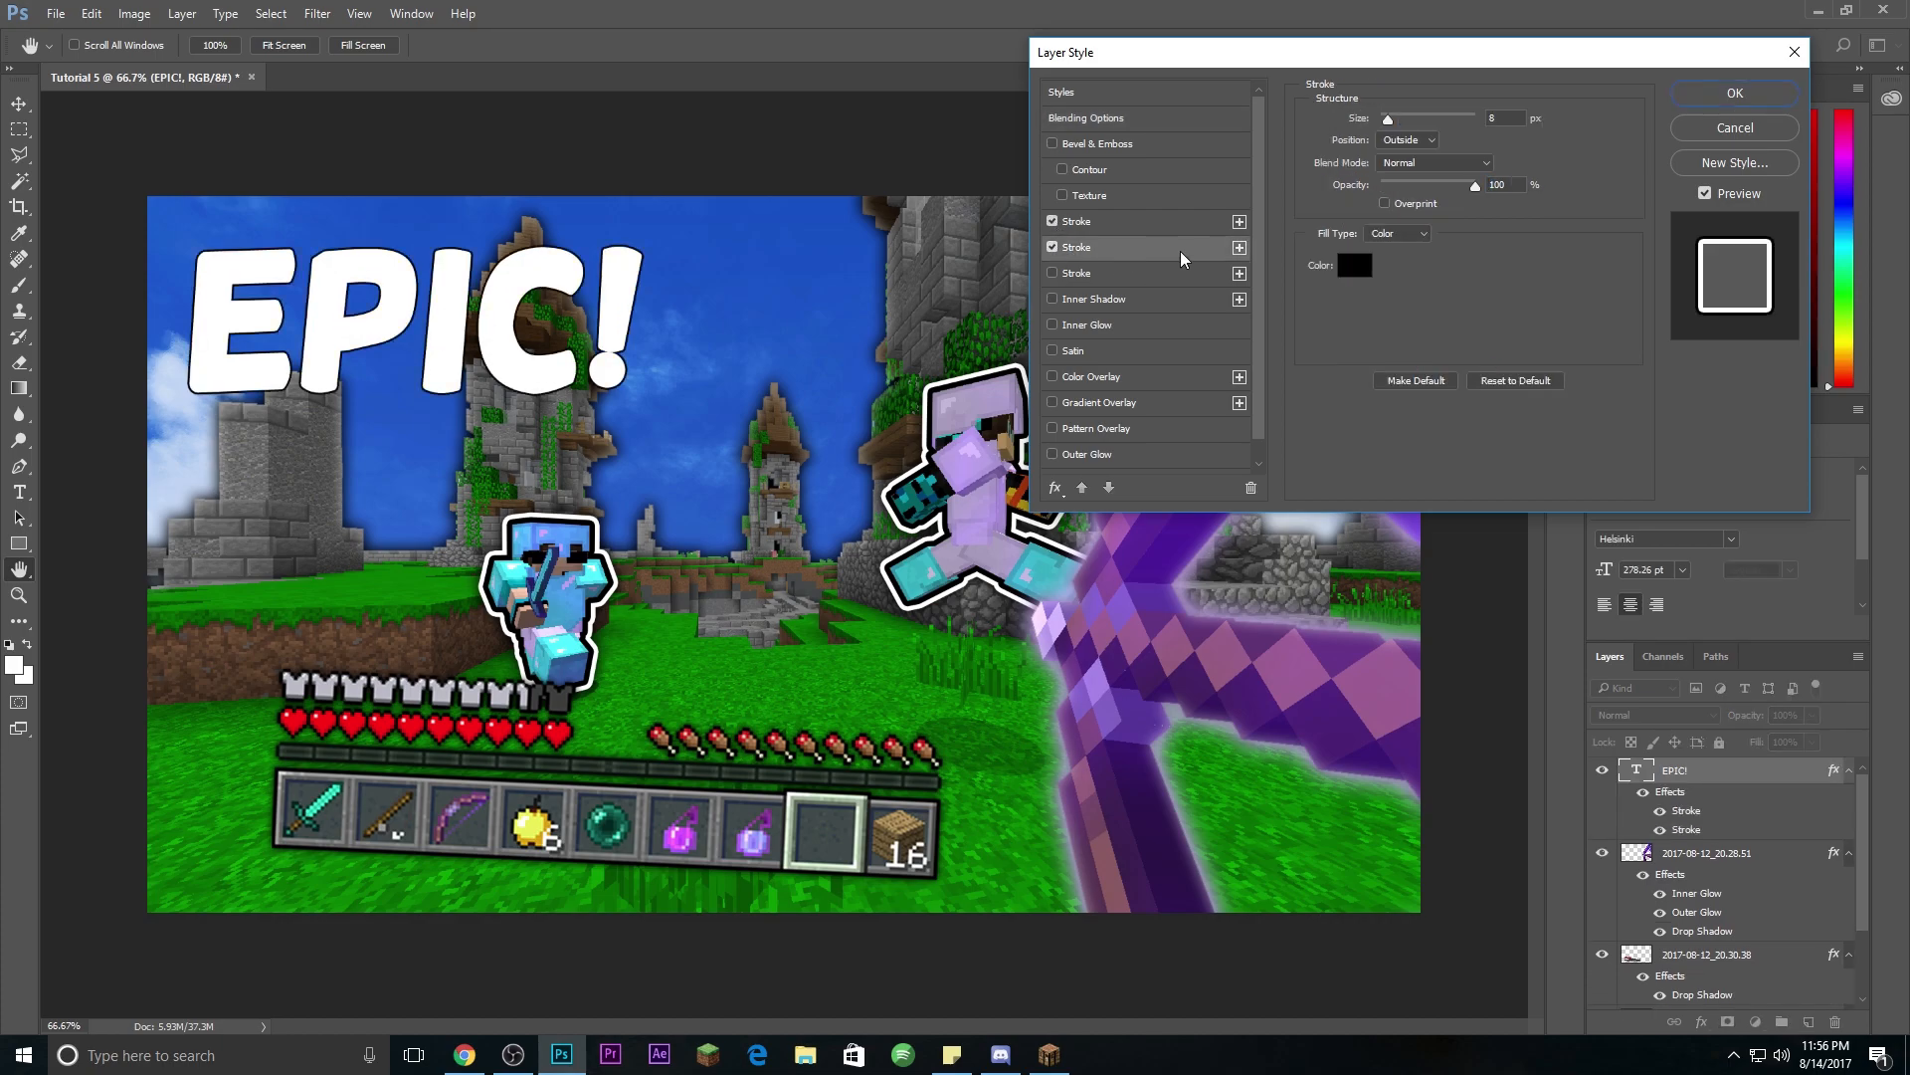
{"action": "left_click", "coordinate": [1388, 139]}
{"action": "left_click", "coordinate": [1230, 224]}
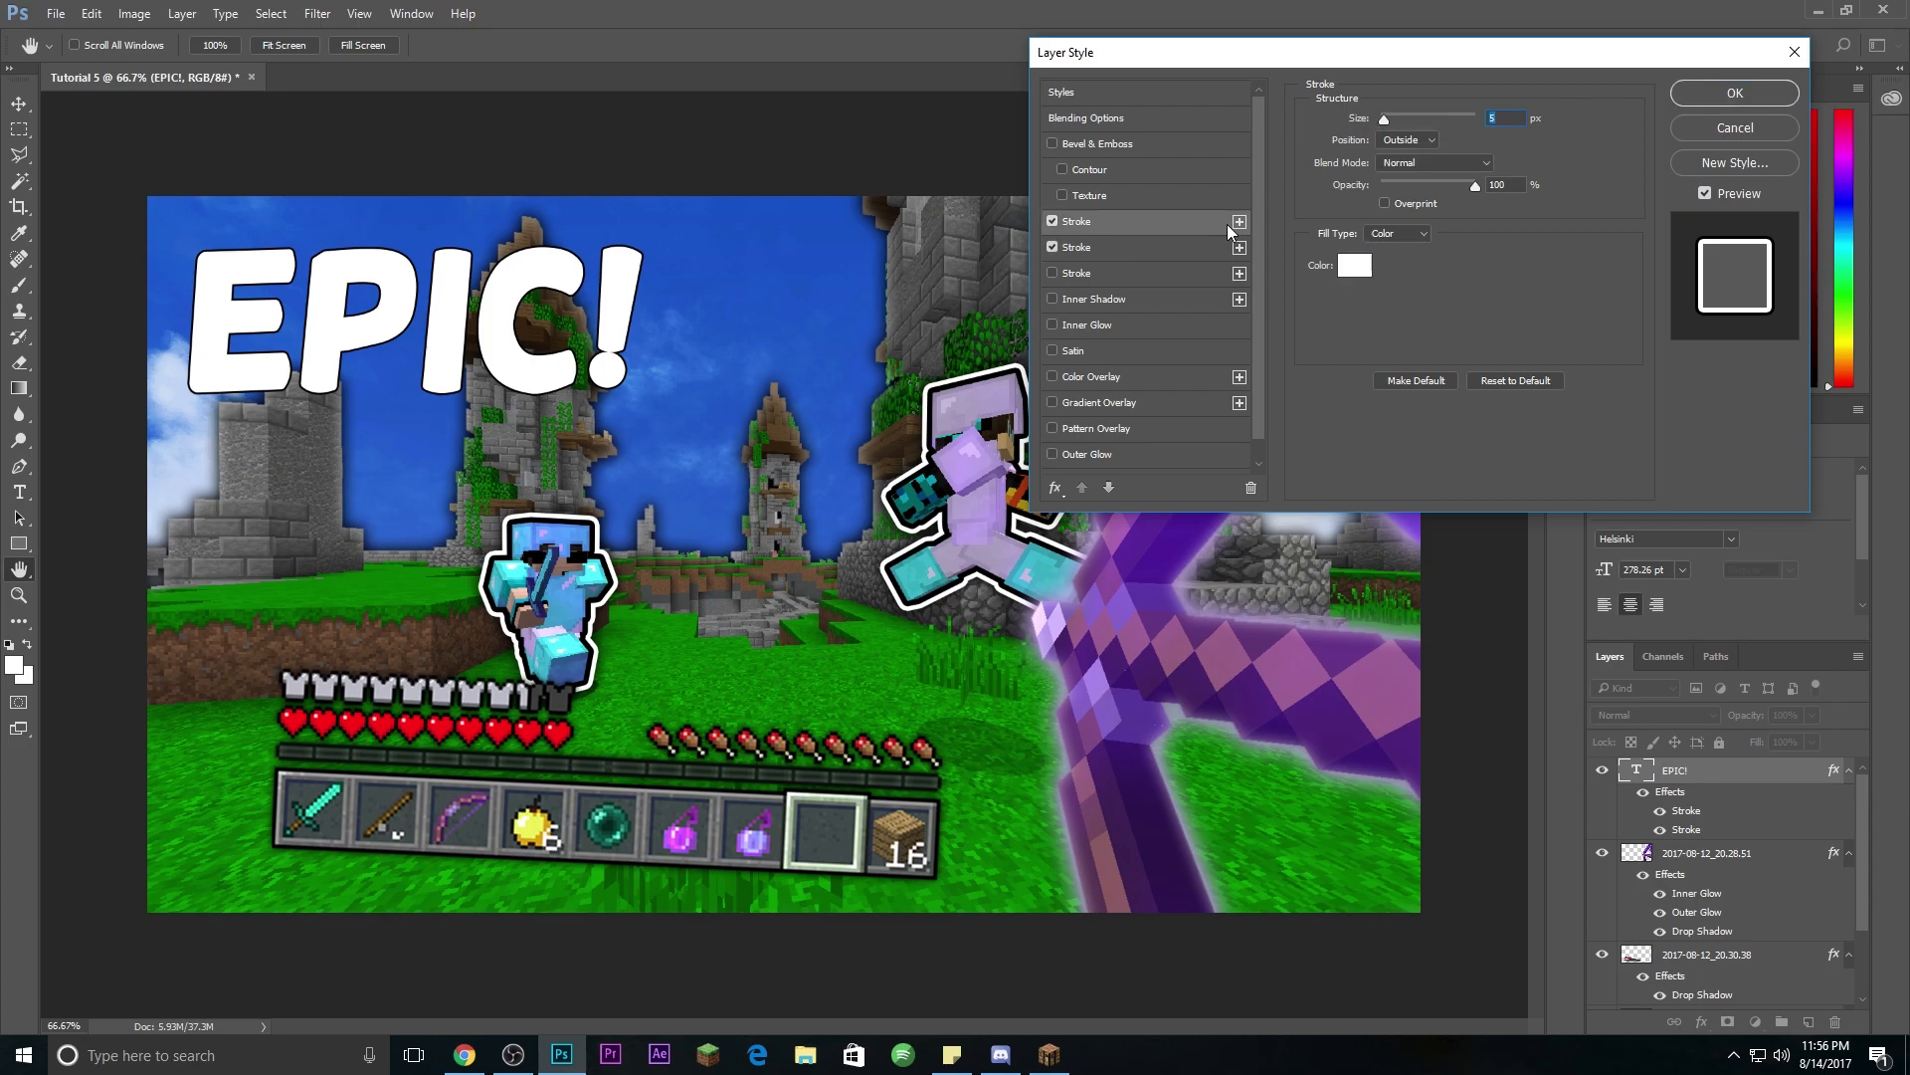
{"action": "left_click", "coordinate": [1347, 269]}
{"action": "left_click_drag", "start_coordinate": [1170, 460], "coordinate": [1124, 504]}
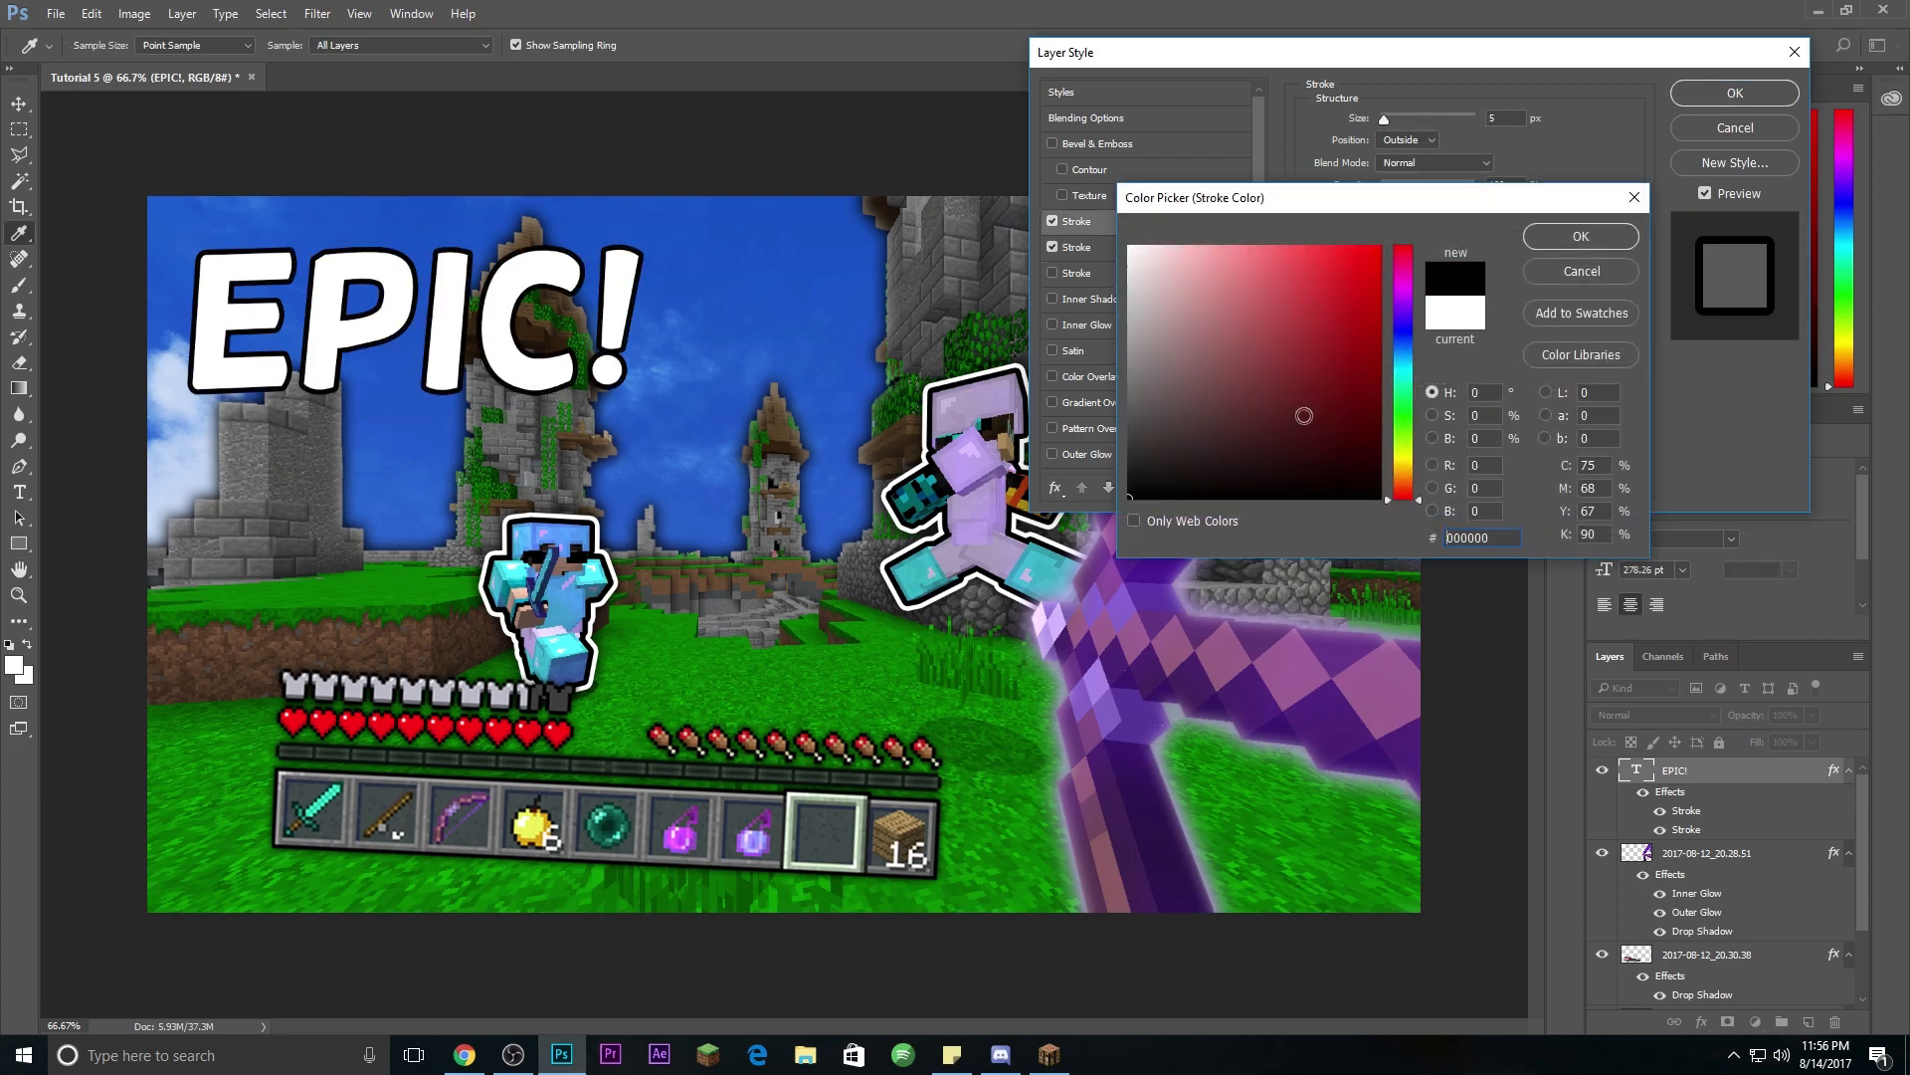
{"action": "left_click", "coordinate": [1581, 244]}
Step: Set the color of the title's second stroke to white ffffff
{"action": "left_click", "coordinate": [1197, 246]}
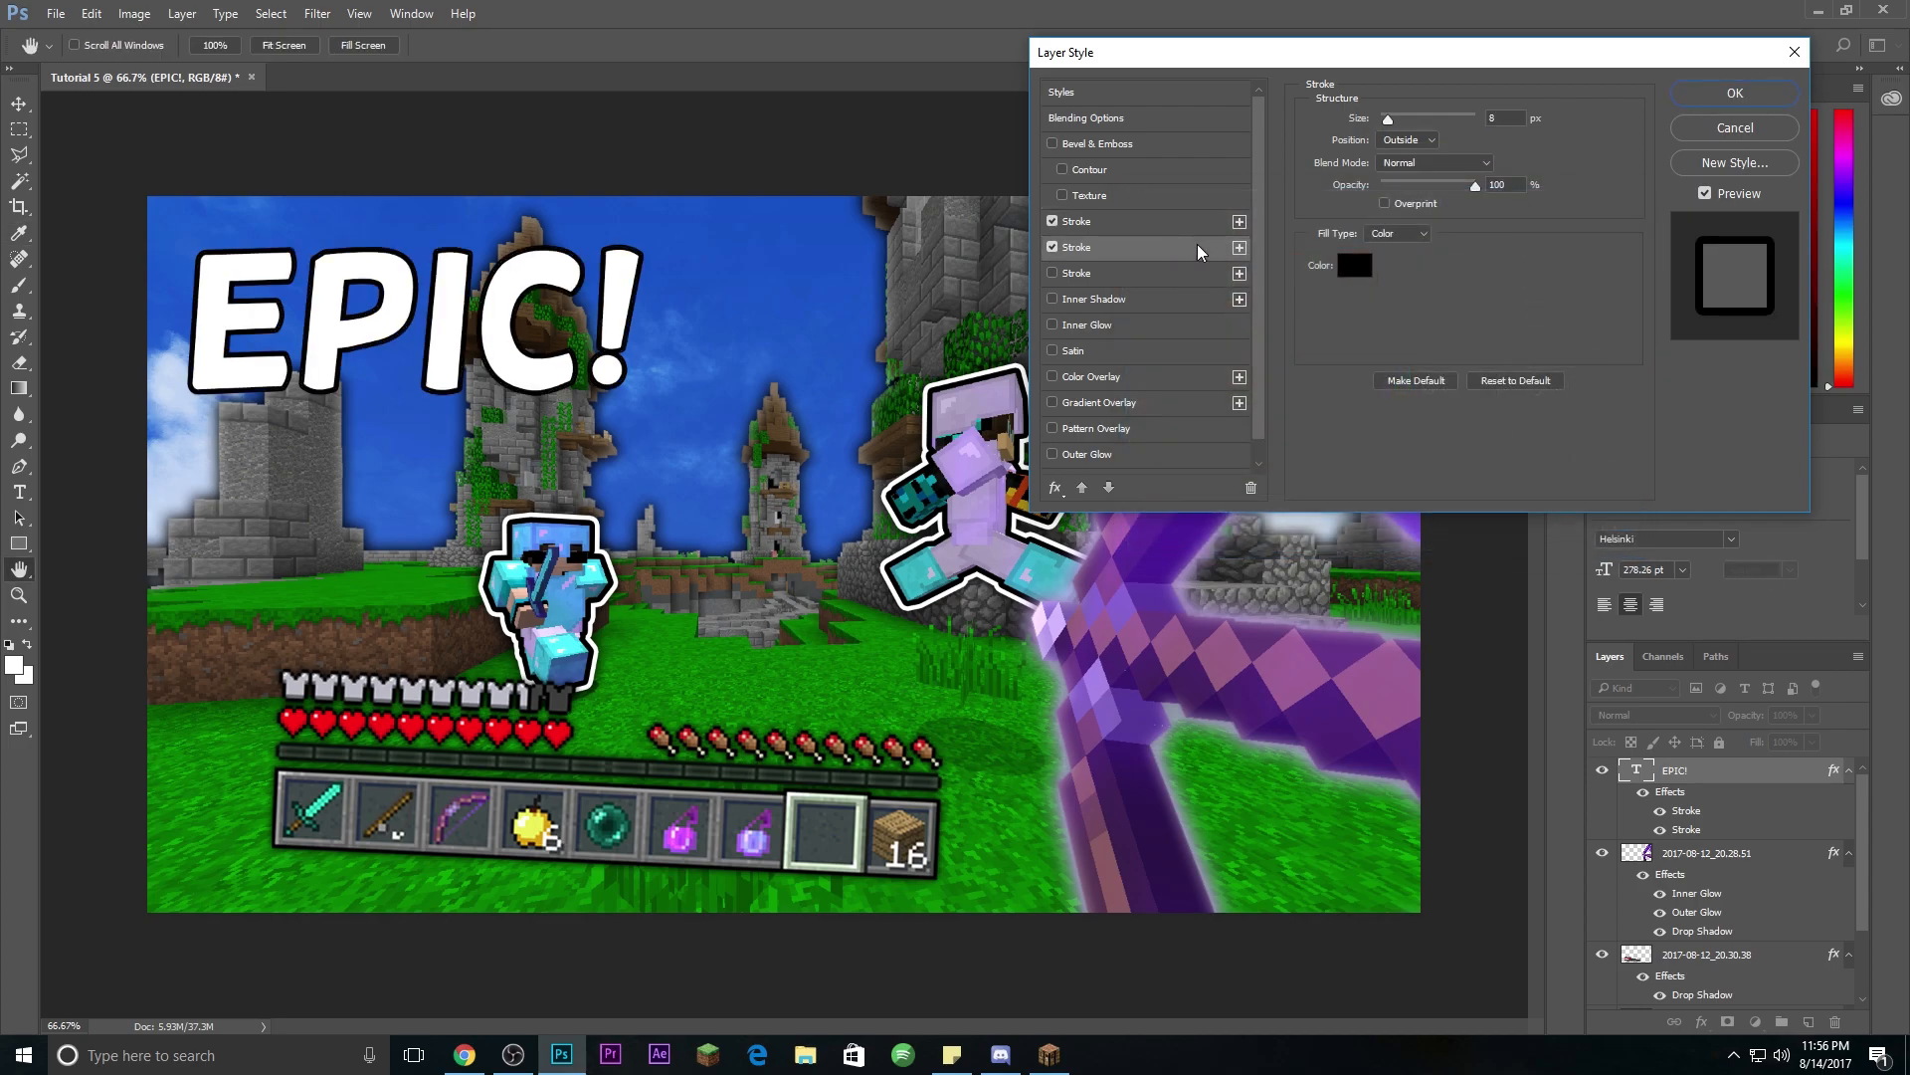
{"action": "left_click", "coordinate": [1347, 261]}
{"action": "left_click", "coordinate": [1261, 326]}
{"action": "left_click", "coordinate": [1130, 247]}
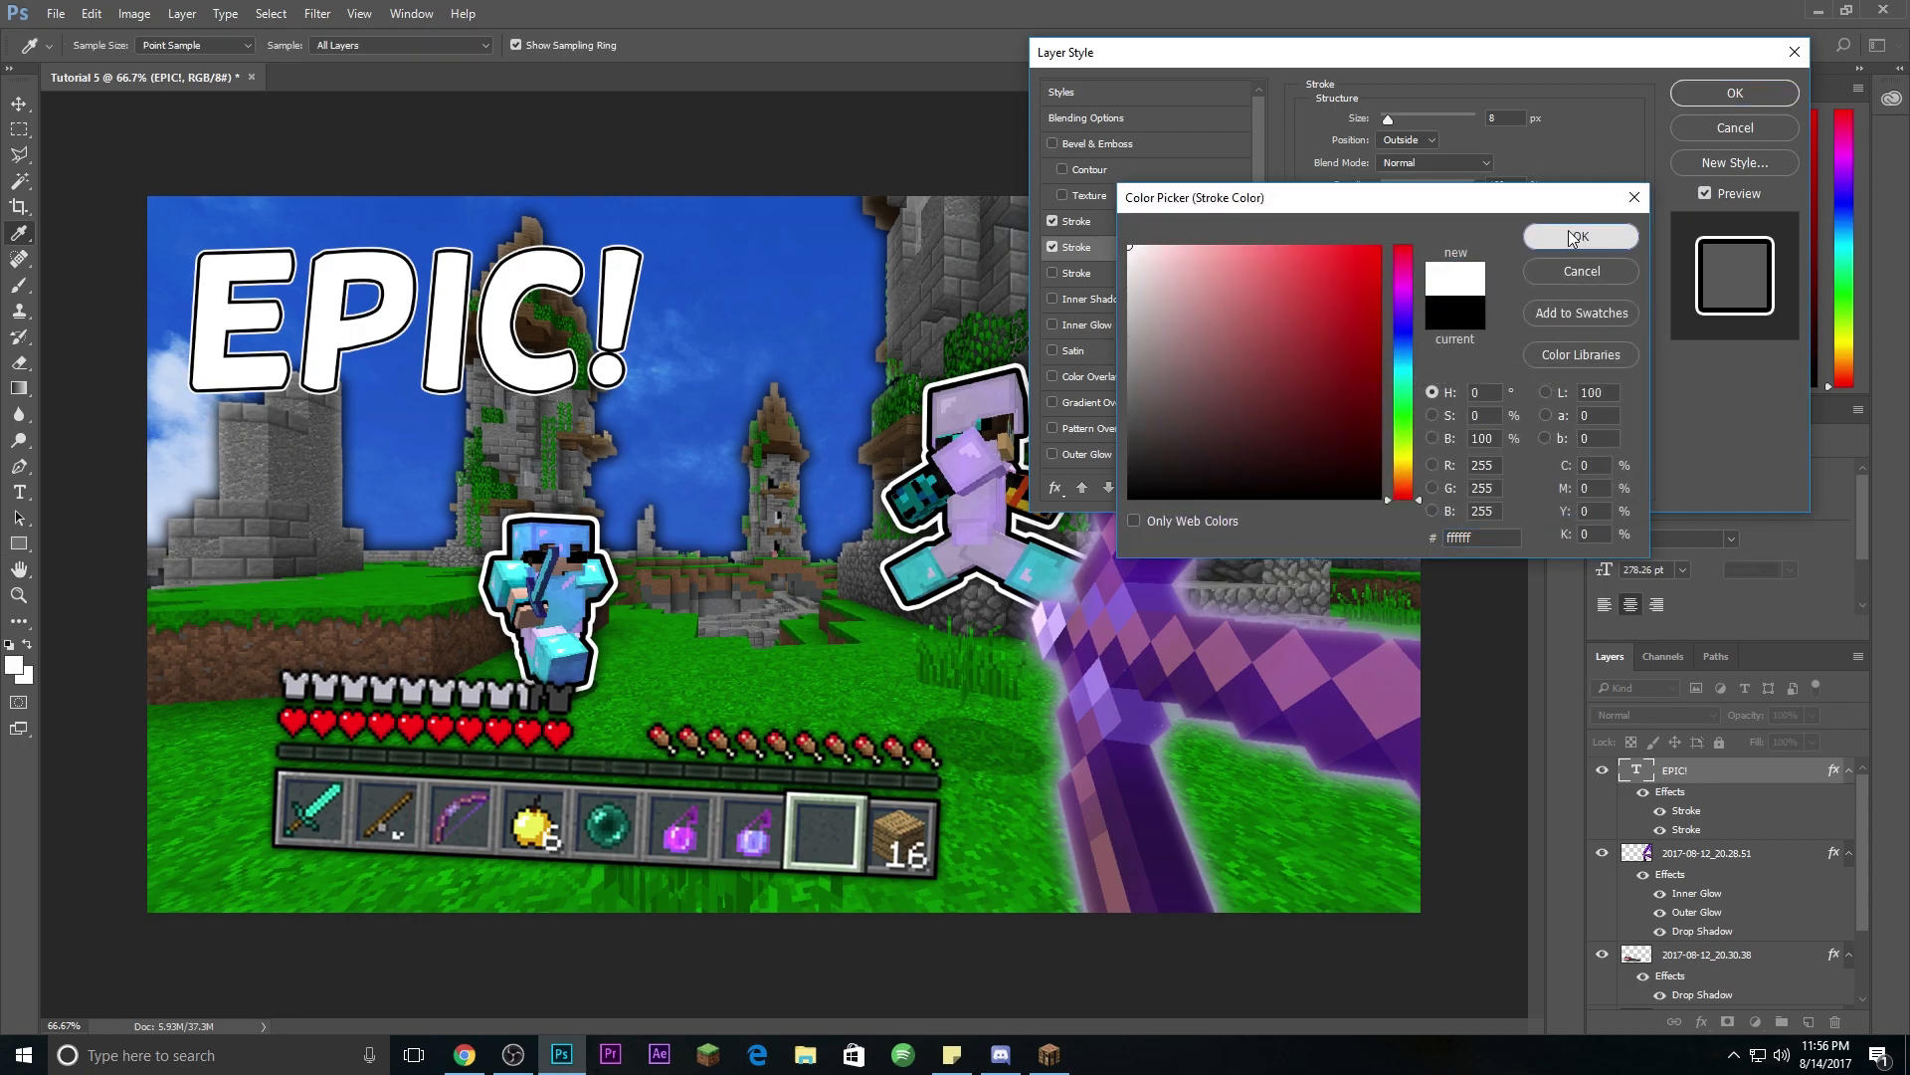
{"action": "left_click", "coordinate": [1569, 236]}
Step: Set the title's black stroke to 24 px and widen the white stroke behind it to 38 px
{"action": "left_click", "coordinate": [1160, 221]}
{"action": "left_click_drag", "start_coordinate": [1393, 120], "coordinate": [1395, 122]}
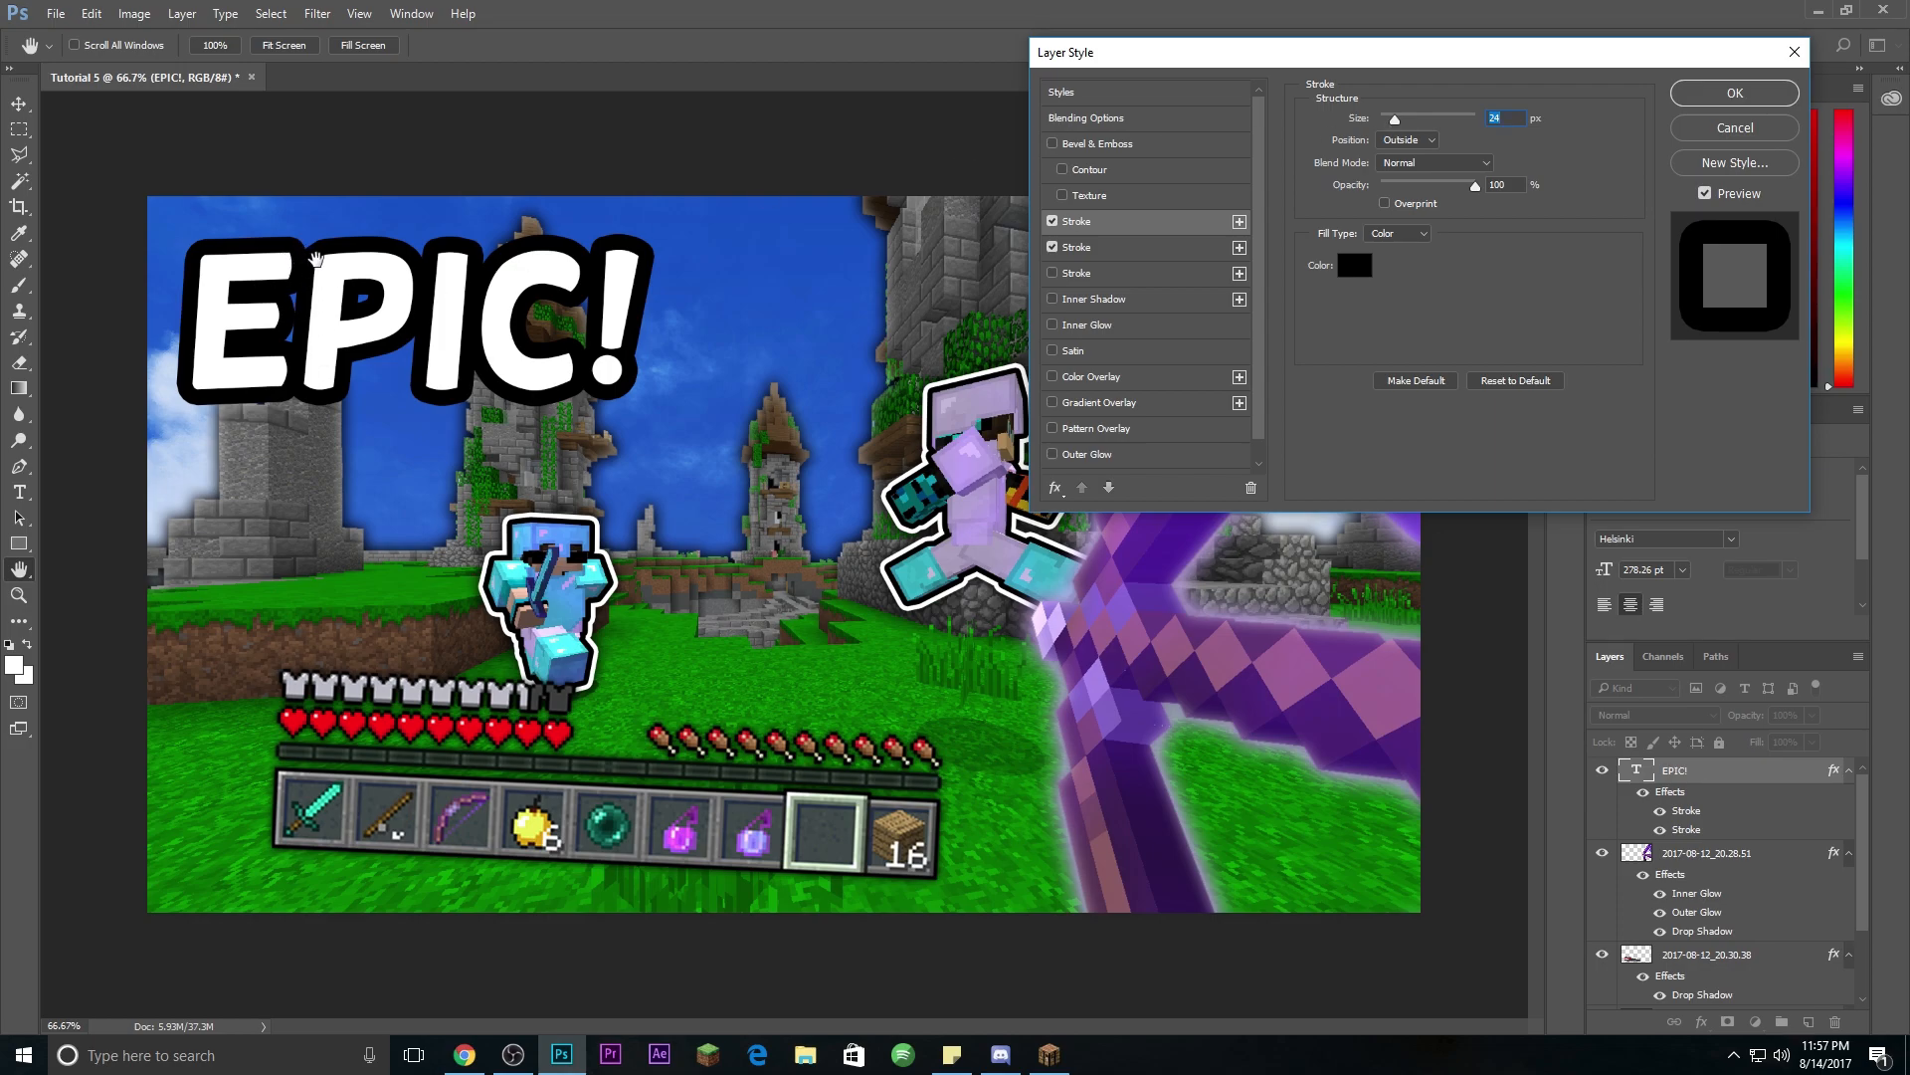
{"action": "left_click", "coordinate": [1104, 247]}
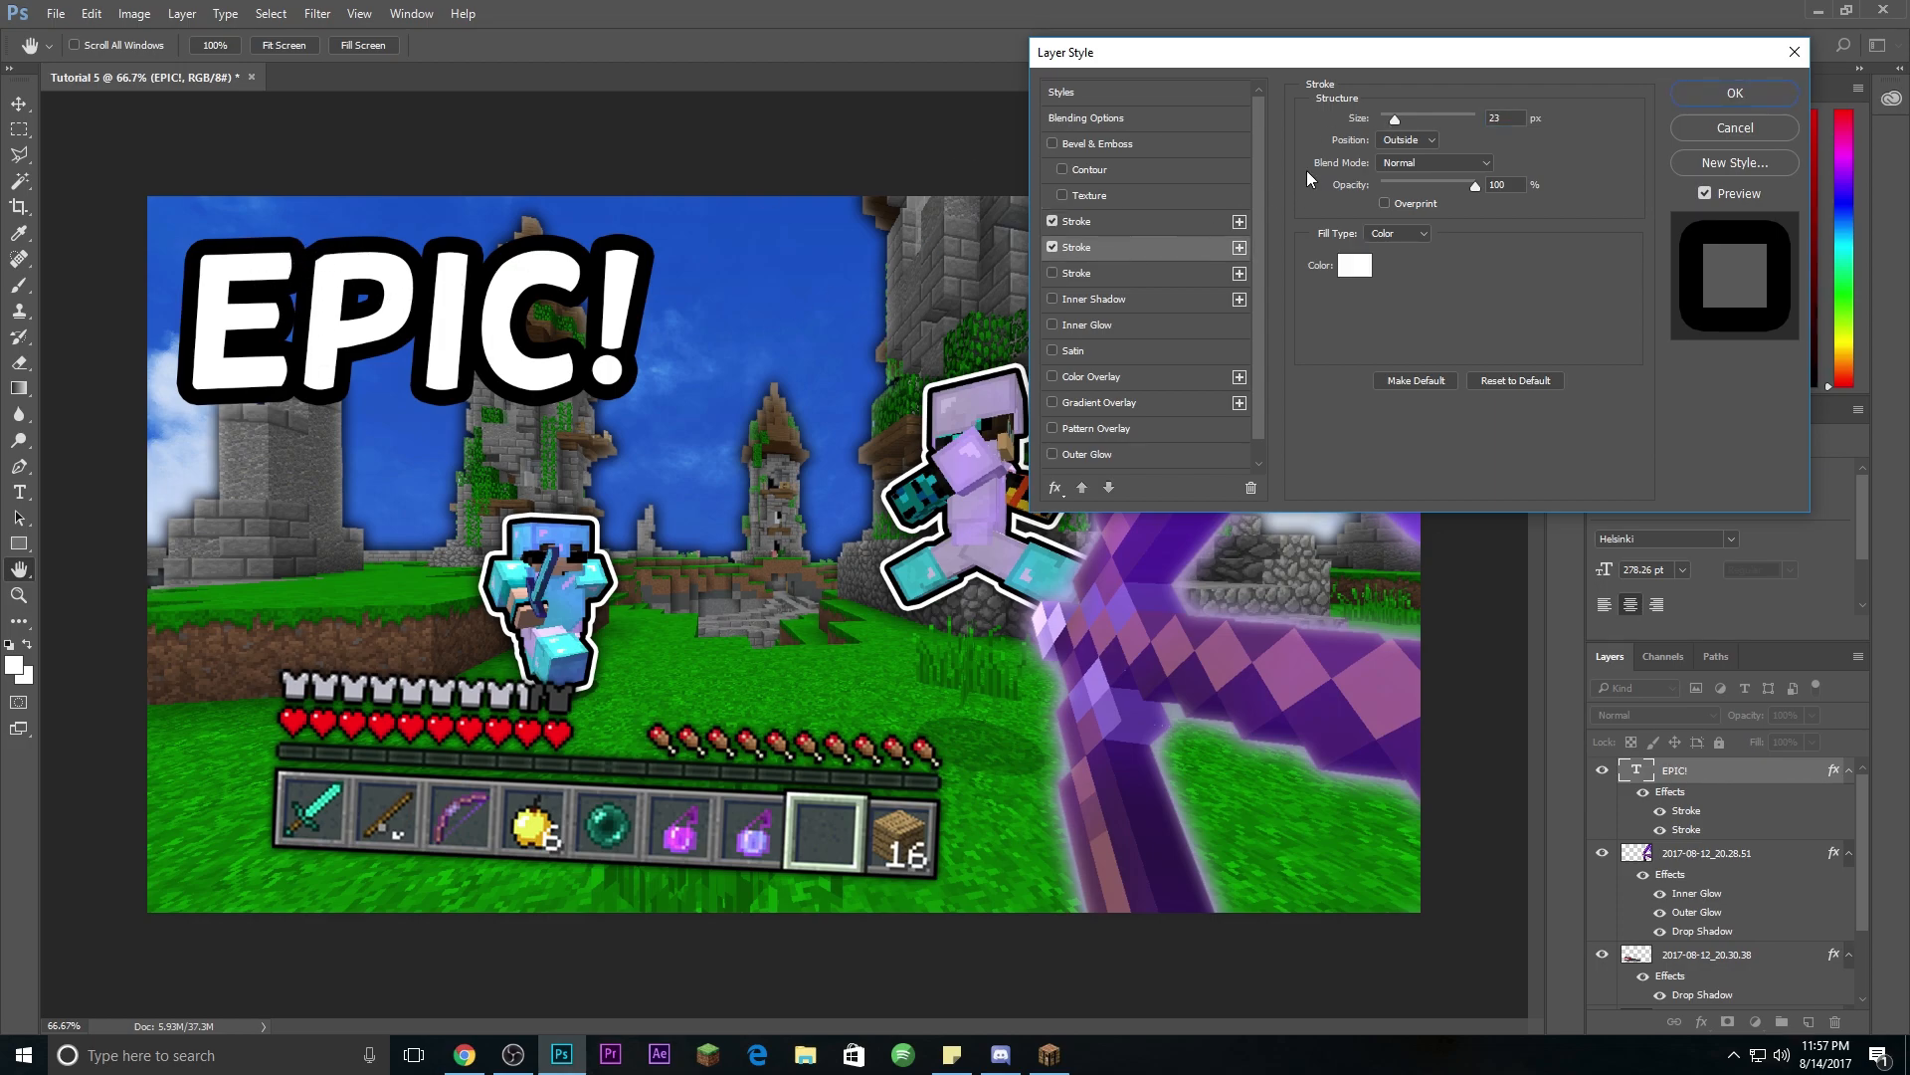
{"action": "left_click_drag", "start_coordinate": [1389, 118], "coordinate": [1400, 123]}
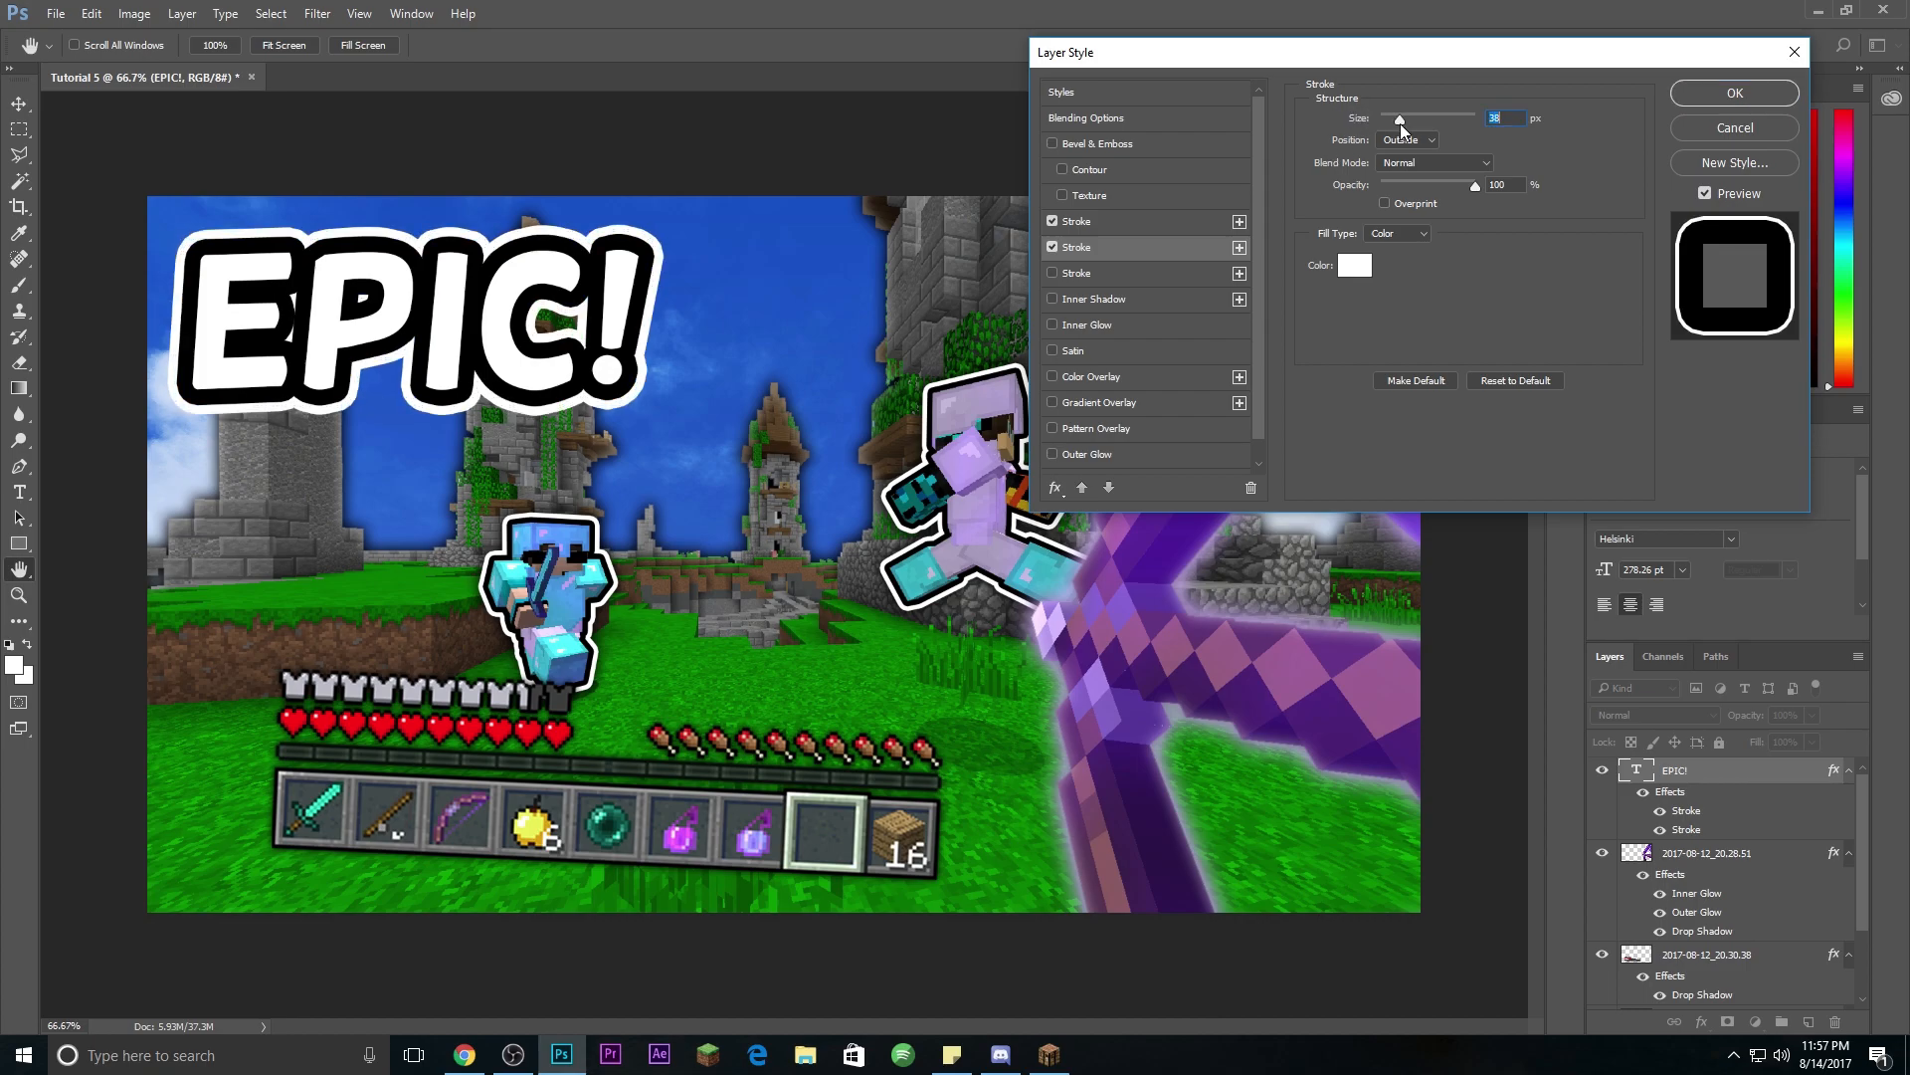
{"action": "left_click", "coordinate": [1155, 221]}
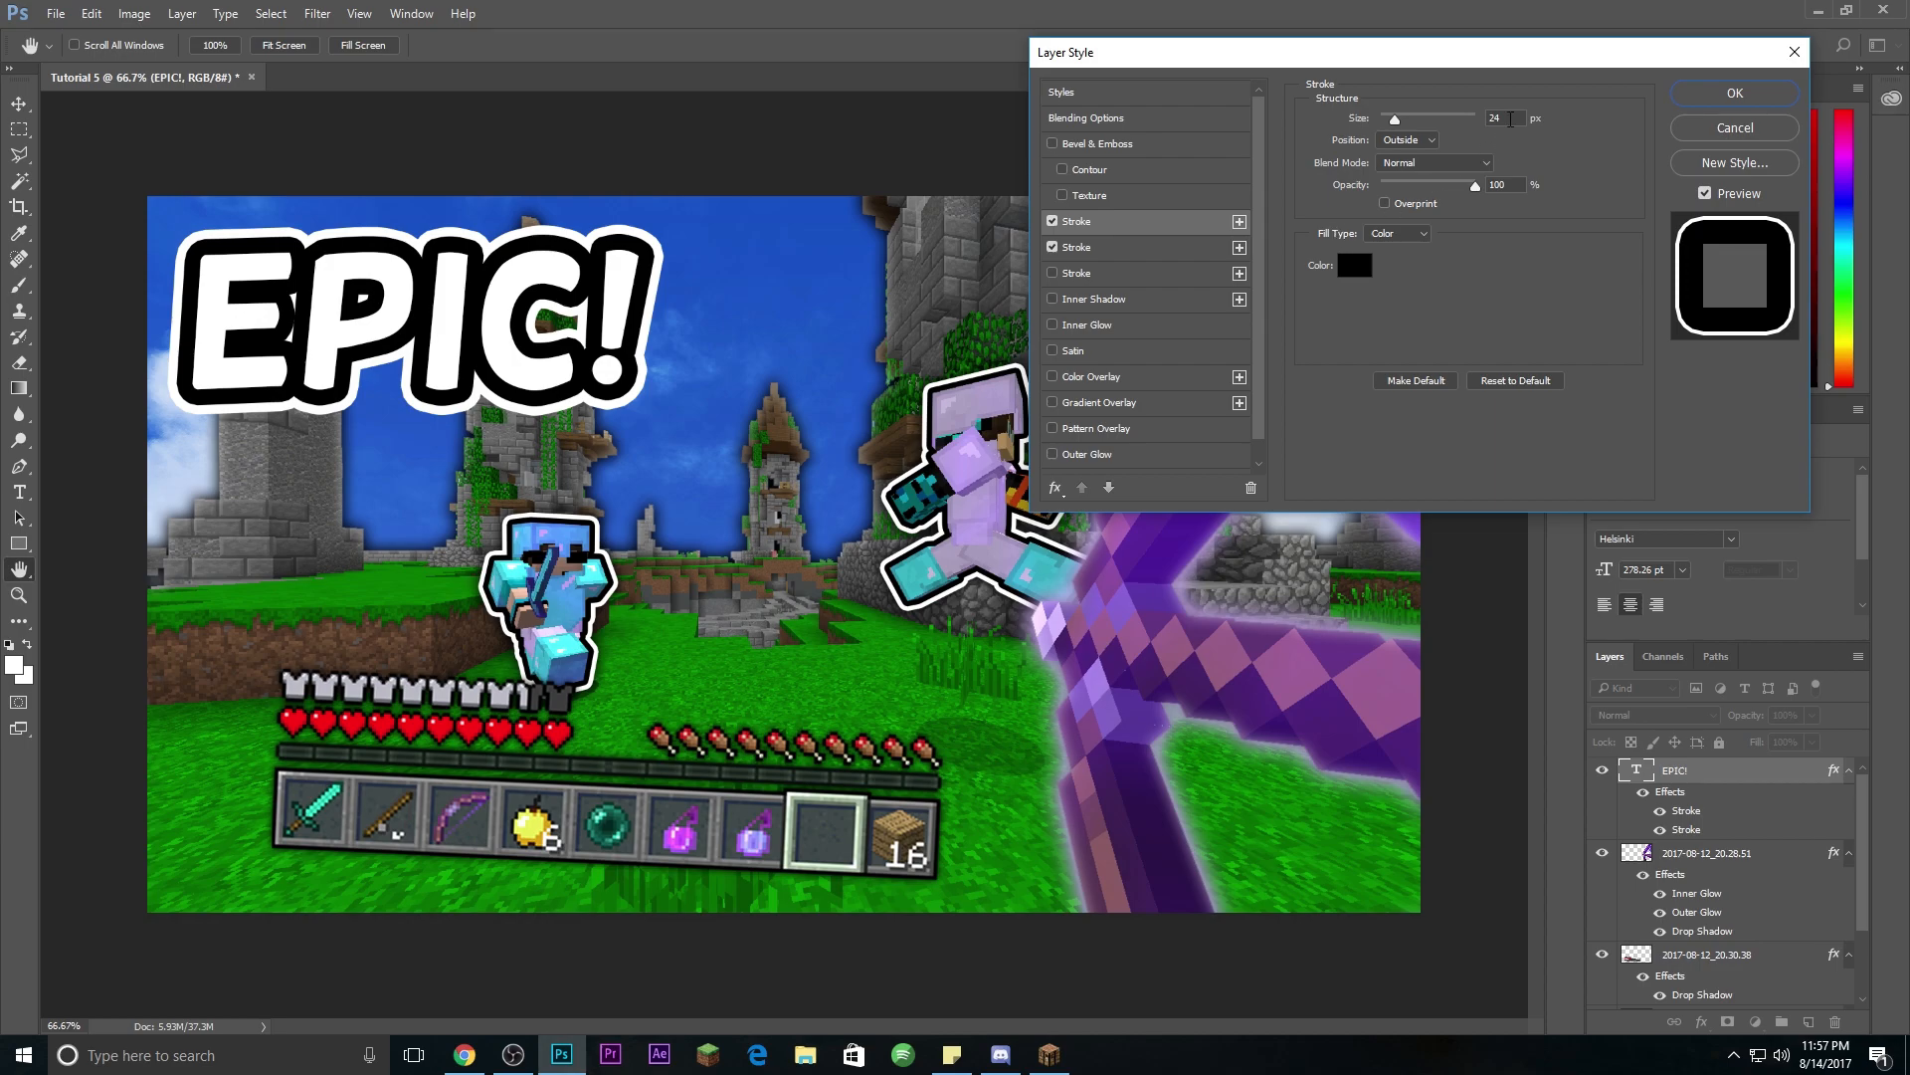
{"action": "left_click", "coordinate": [1134, 248]}
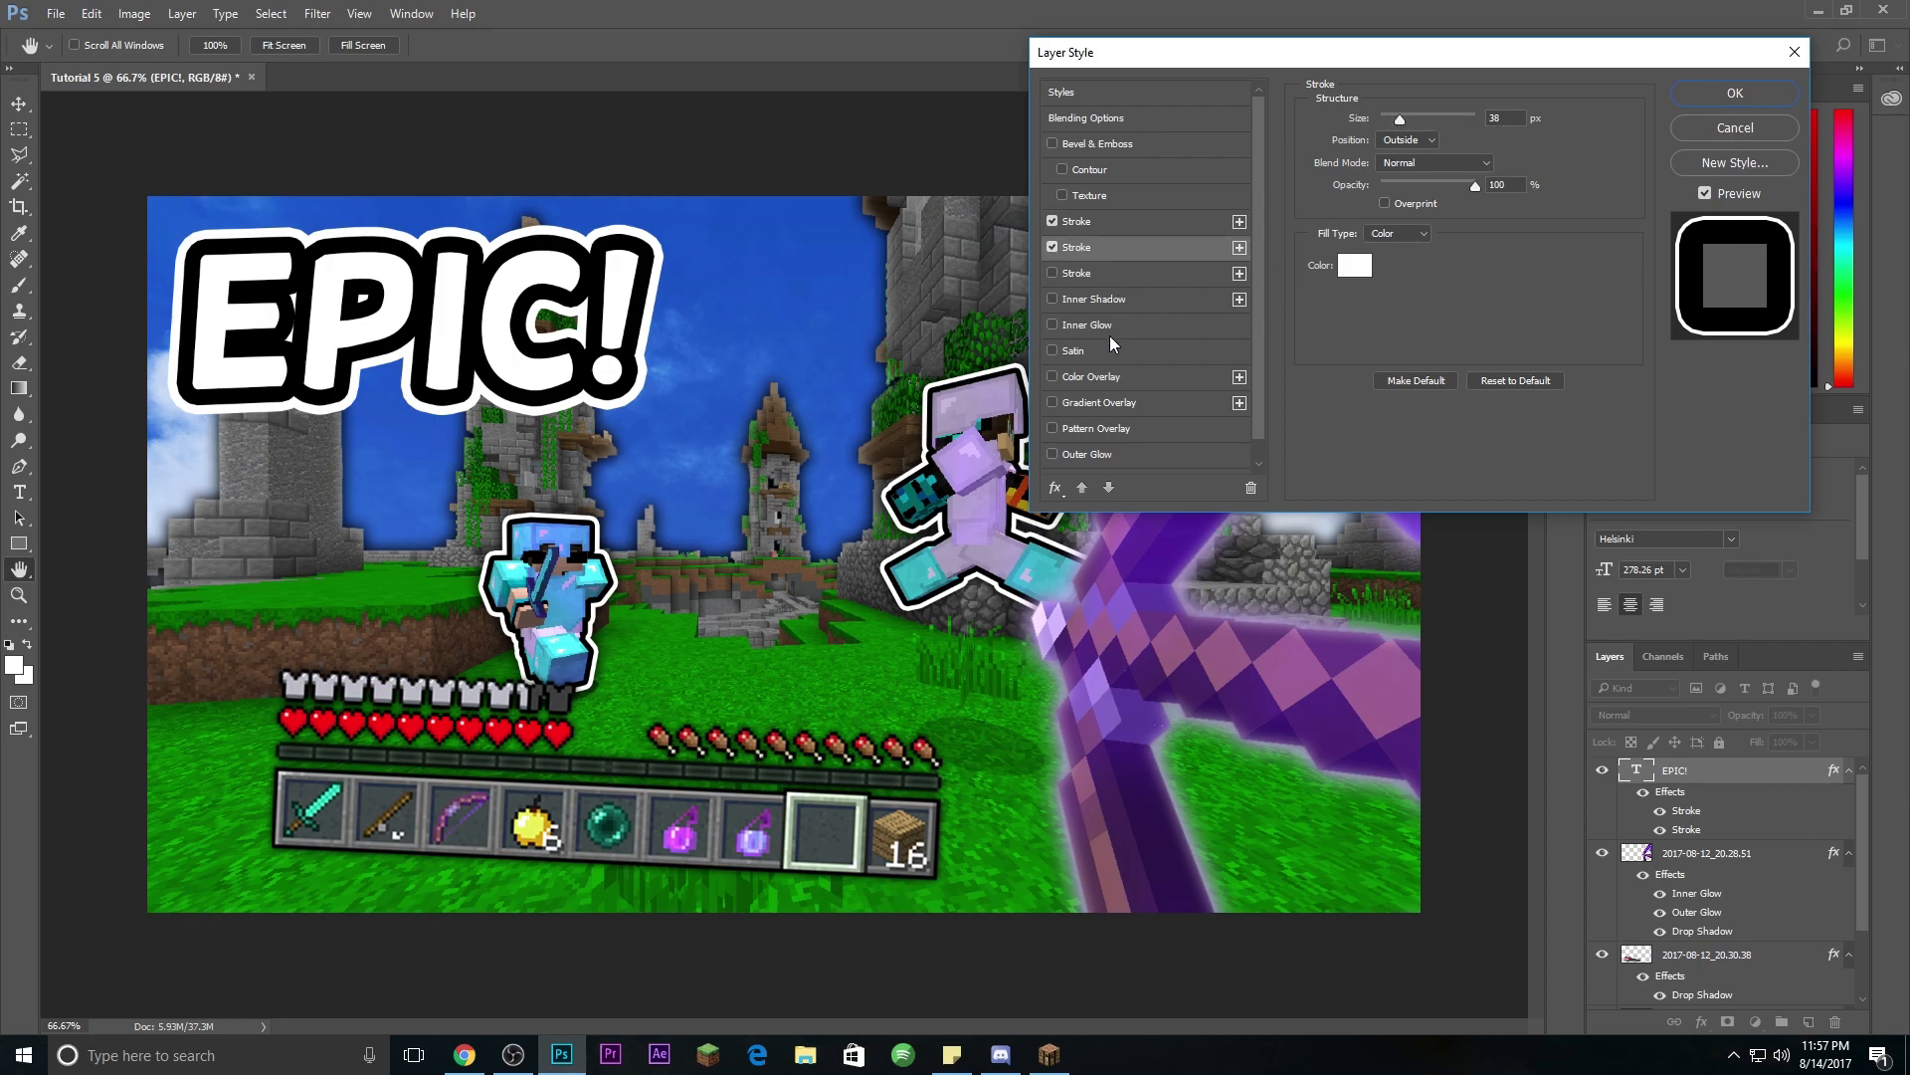
Step: Add a linear Gradient Overlay to the title, using yellow ffff00 for the middle stop at 50%
{"action": "left_click", "coordinate": [1128, 404]}
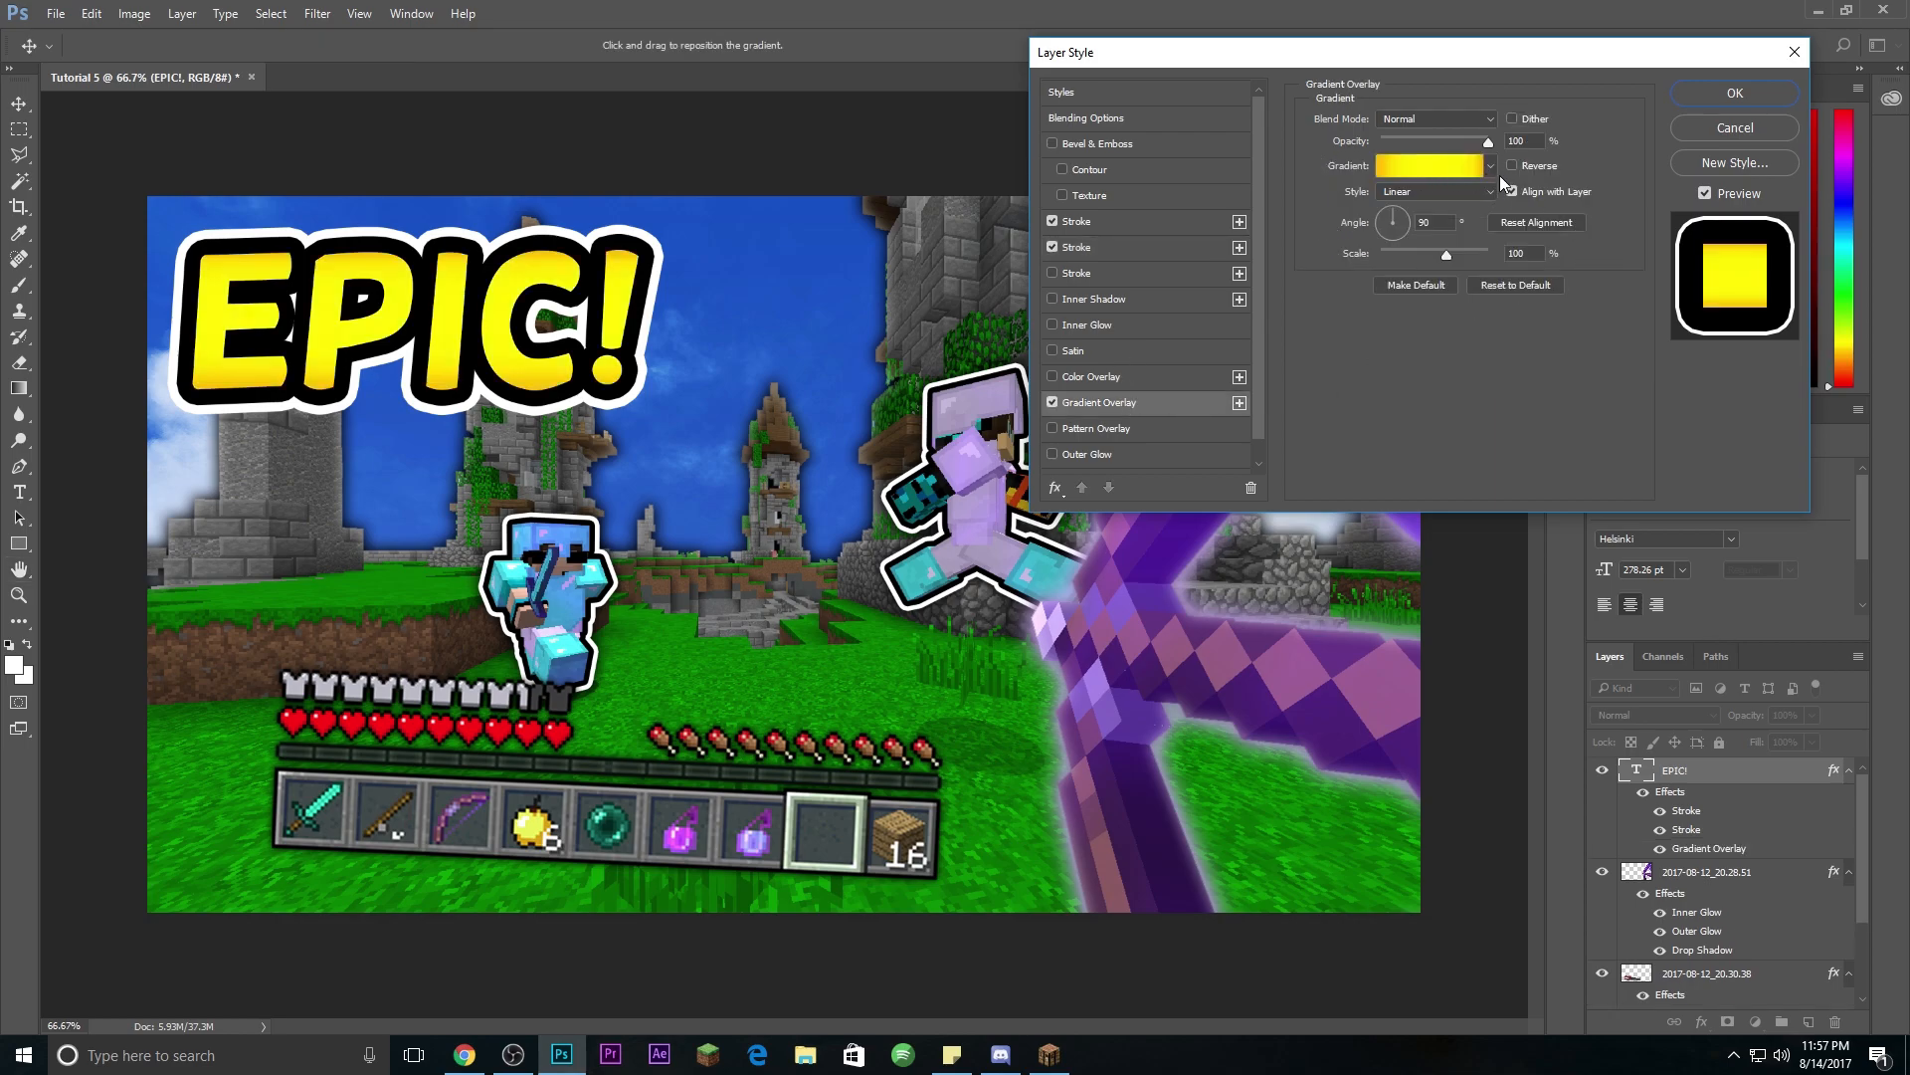
{"action": "left_click", "coordinate": [1452, 169]}
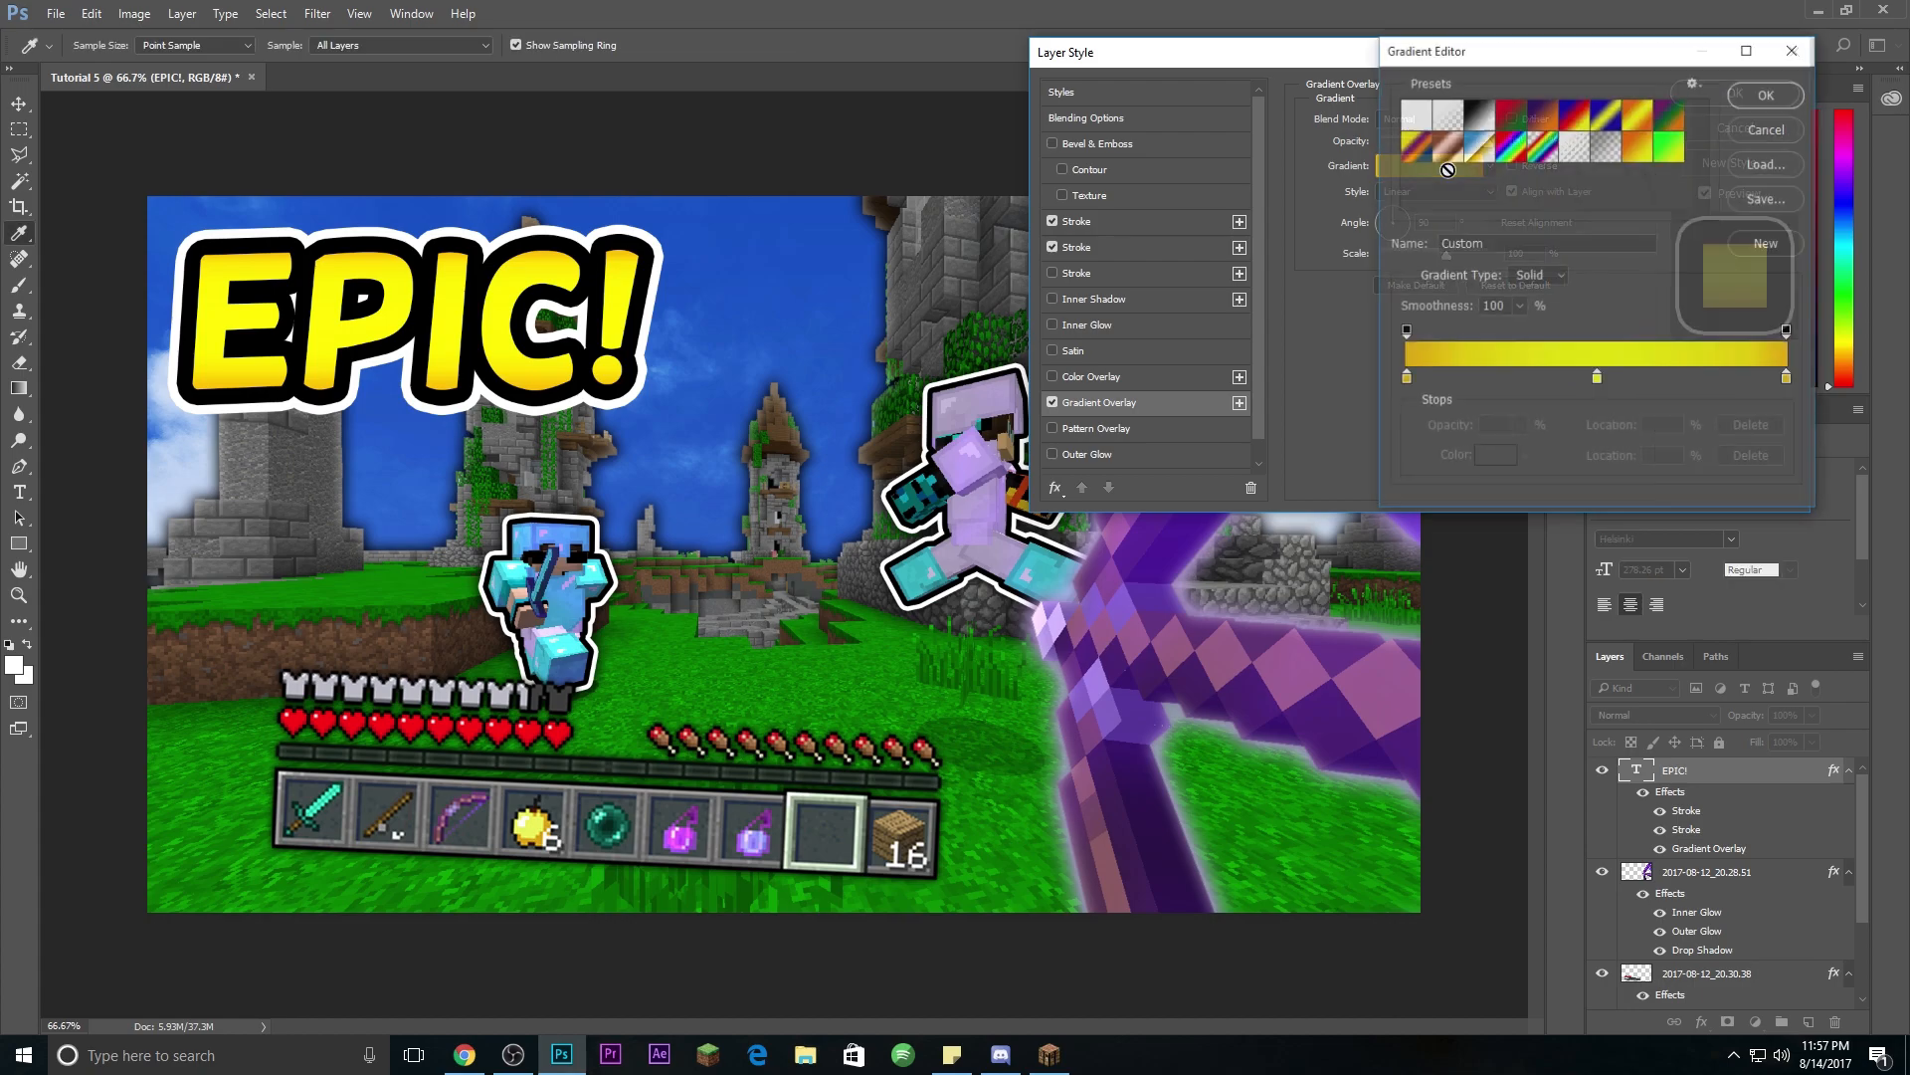
{"action": "left_click", "coordinate": [1597, 381]}
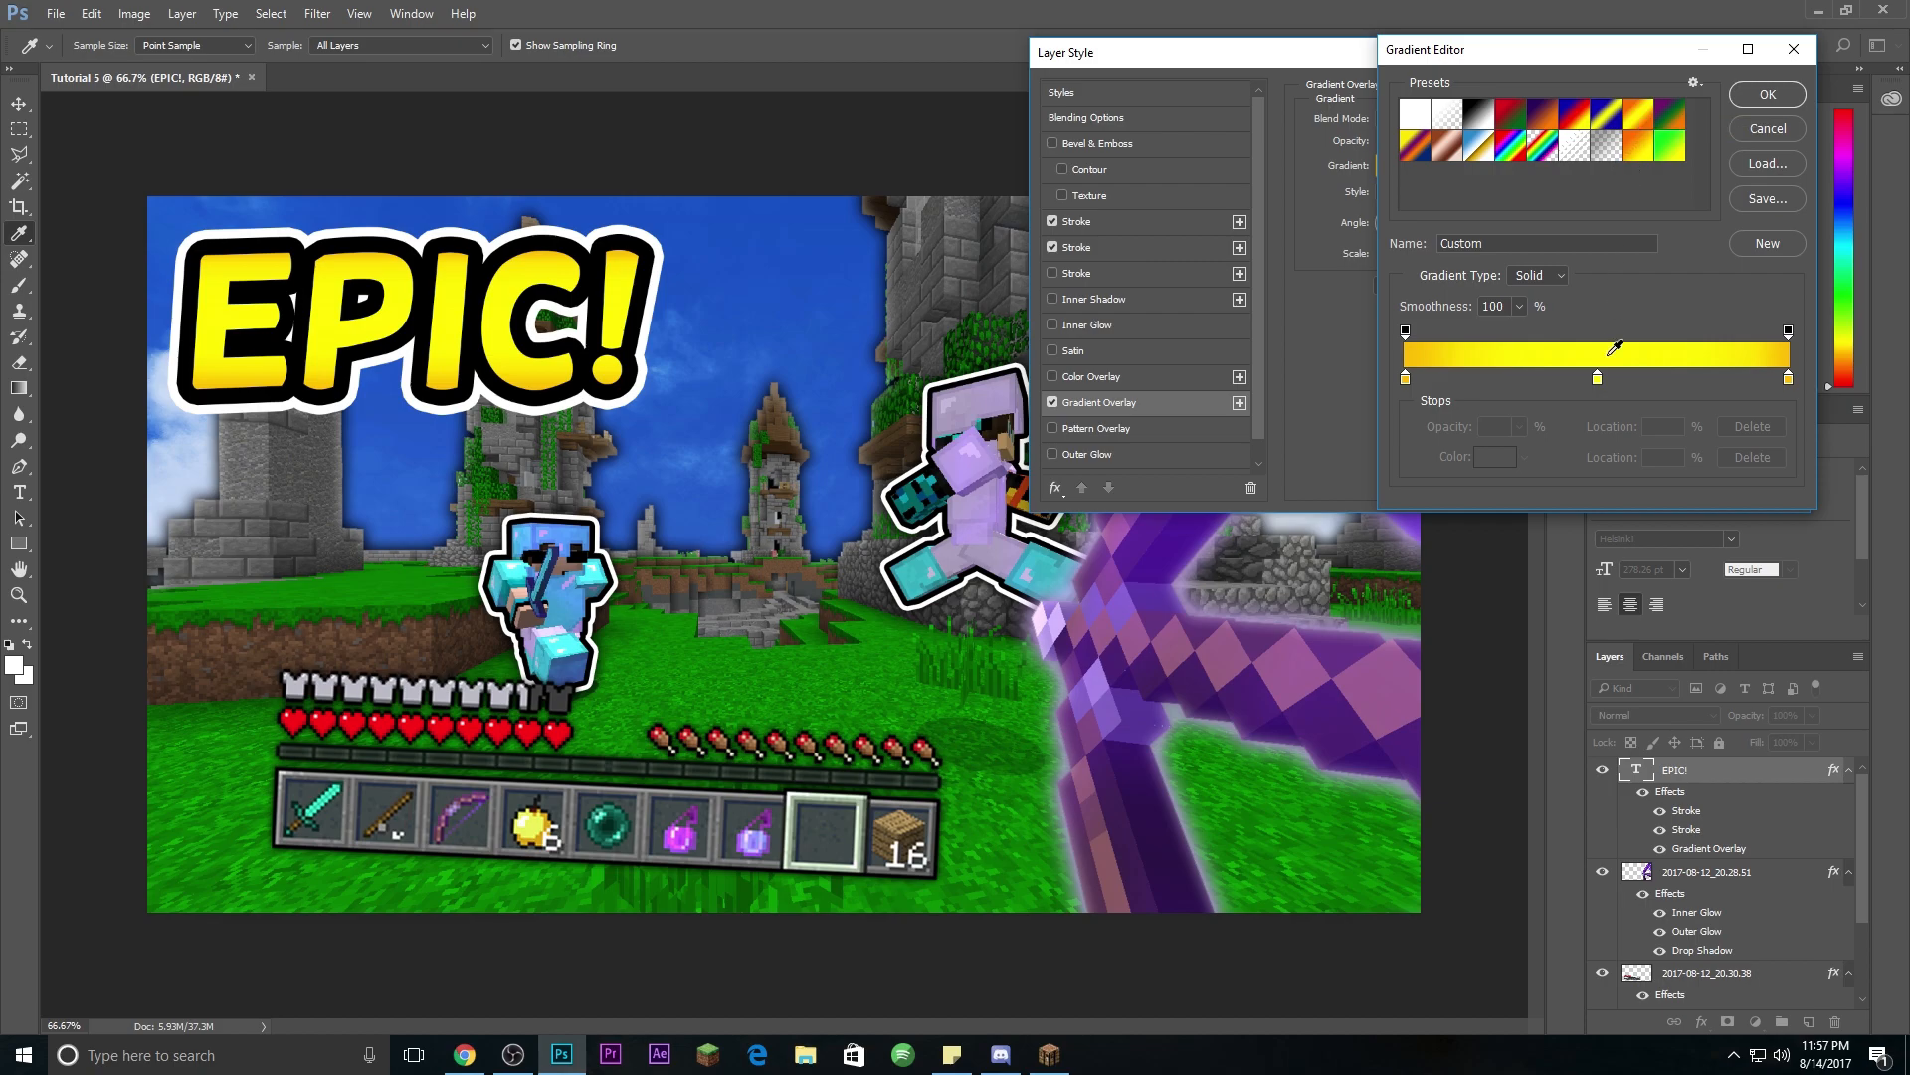
{"action": "double_click", "coordinate": [1597, 378]}
{"action": "left_click_drag", "start_coordinate": [1507, 204], "coordinate": [1436, 82]}
{"action": "left_click", "coordinate": [1427, 414]}
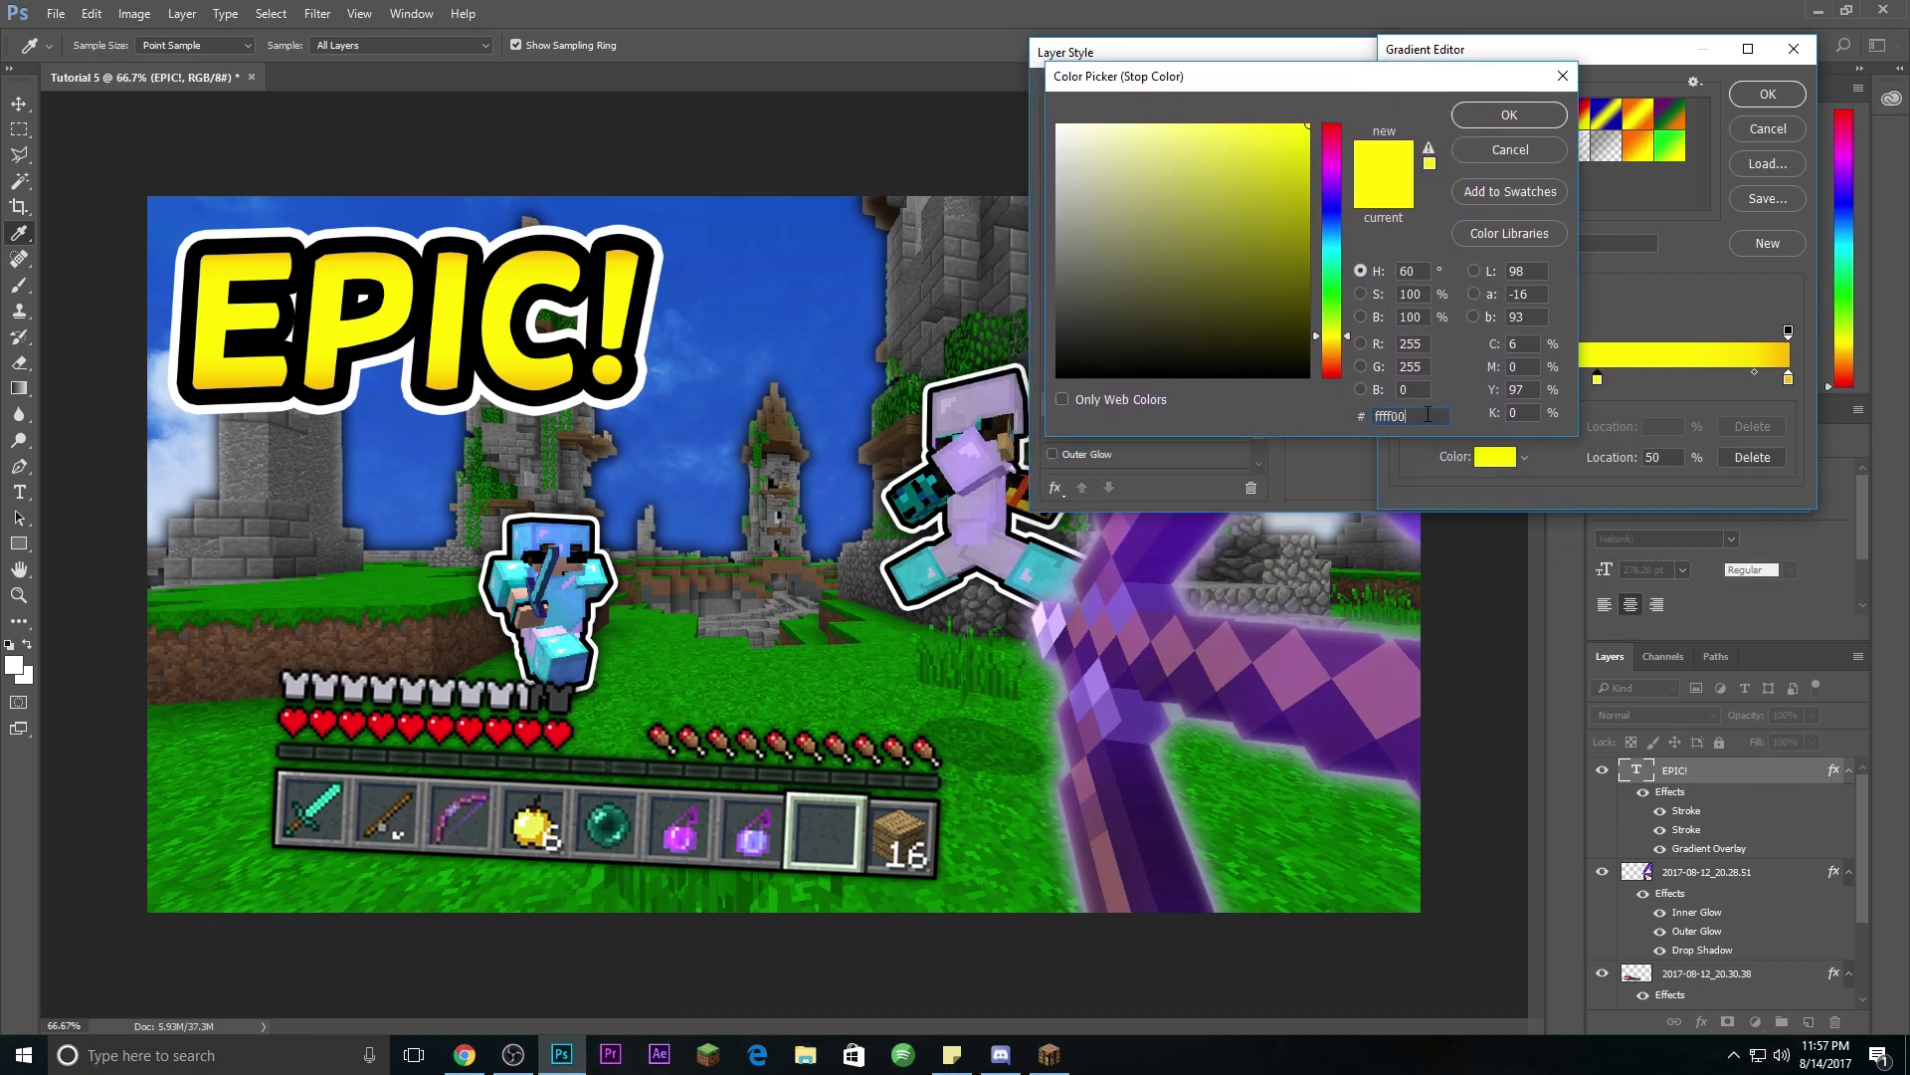
{"action": "left_click", "coordinate": [1530, 117]}
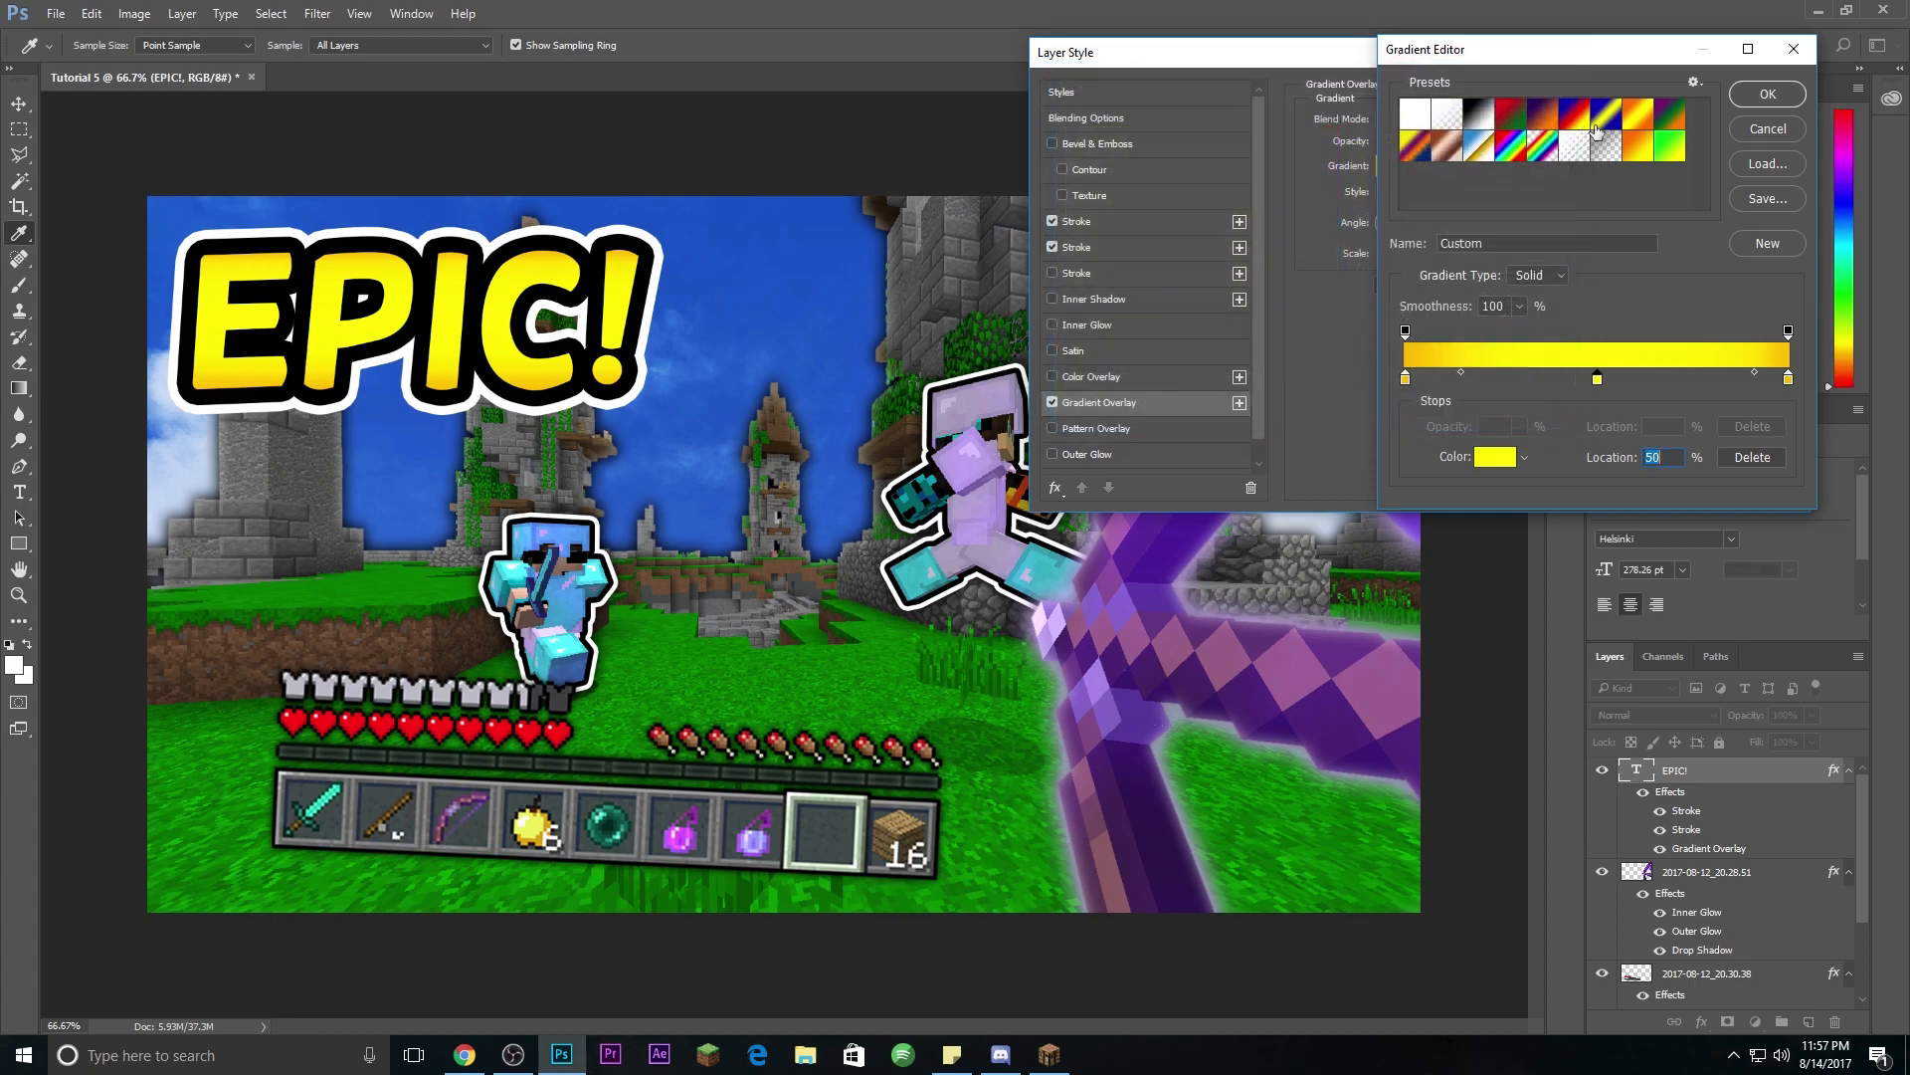
Step: Use orange-yellow ffbb02 for the gradient's starting stop and apply the title's layer styles
{"action": "left_click", "coordinate": [1405, 380]}
{"action": "left_click", "coordinate": [1495, 457]}
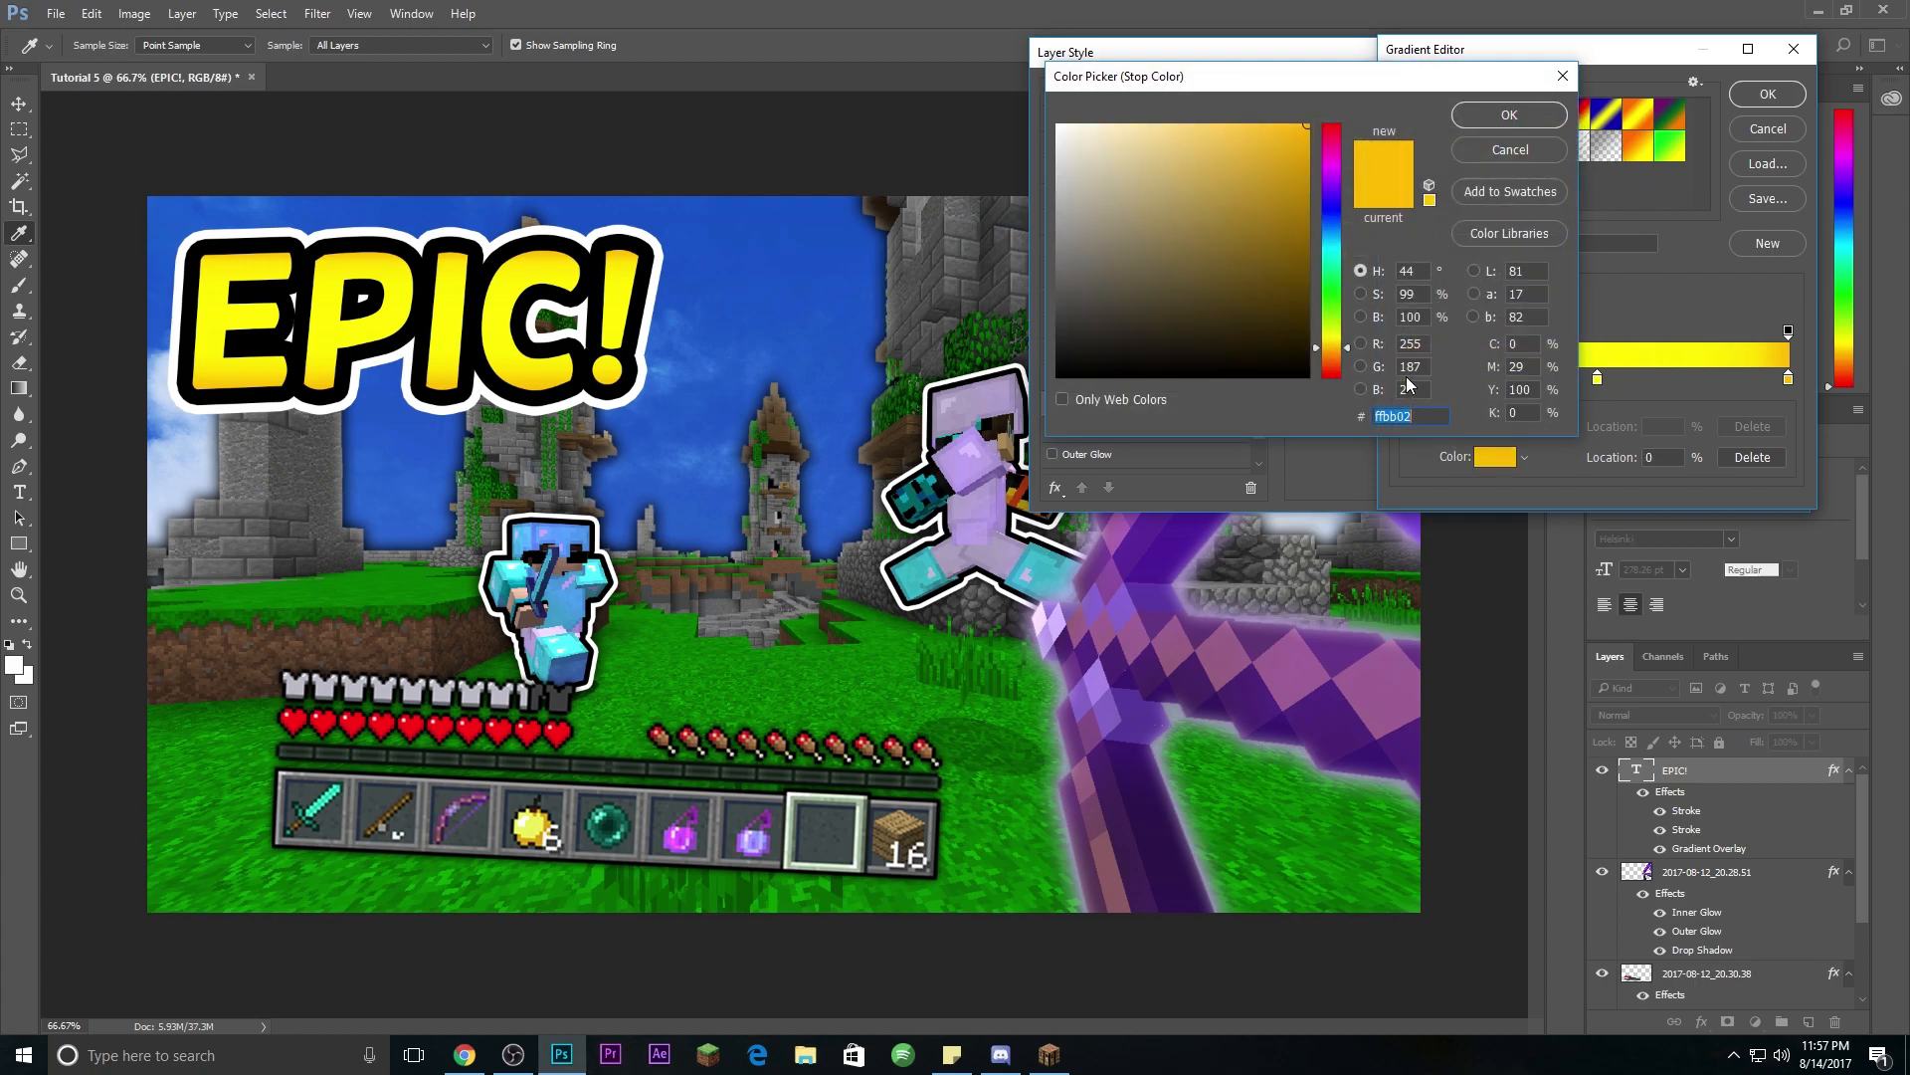
{"action": "left_click", "coordinate": [1547, 118]}
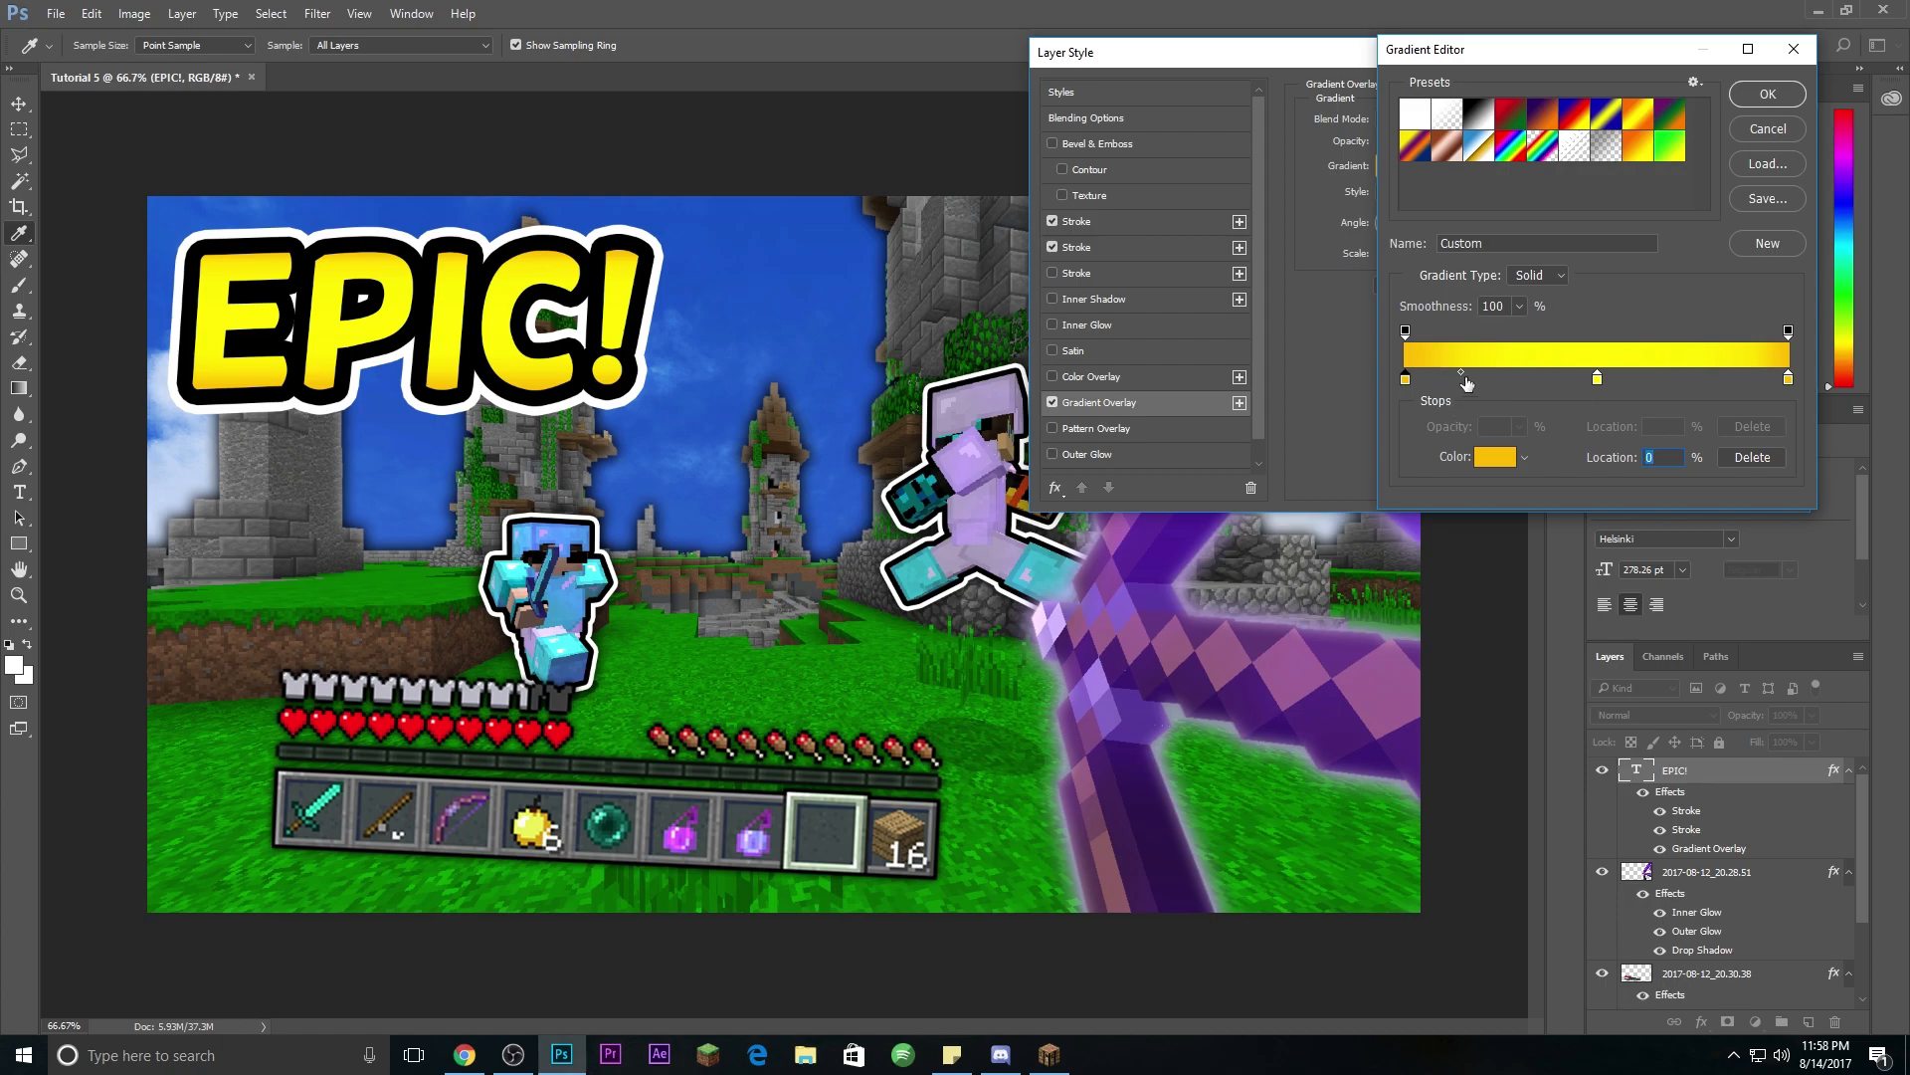
{"action": "left_click", "coordinate": [1599, 383]}
{"action": "left_click", "coordinate": [1774, 99]}
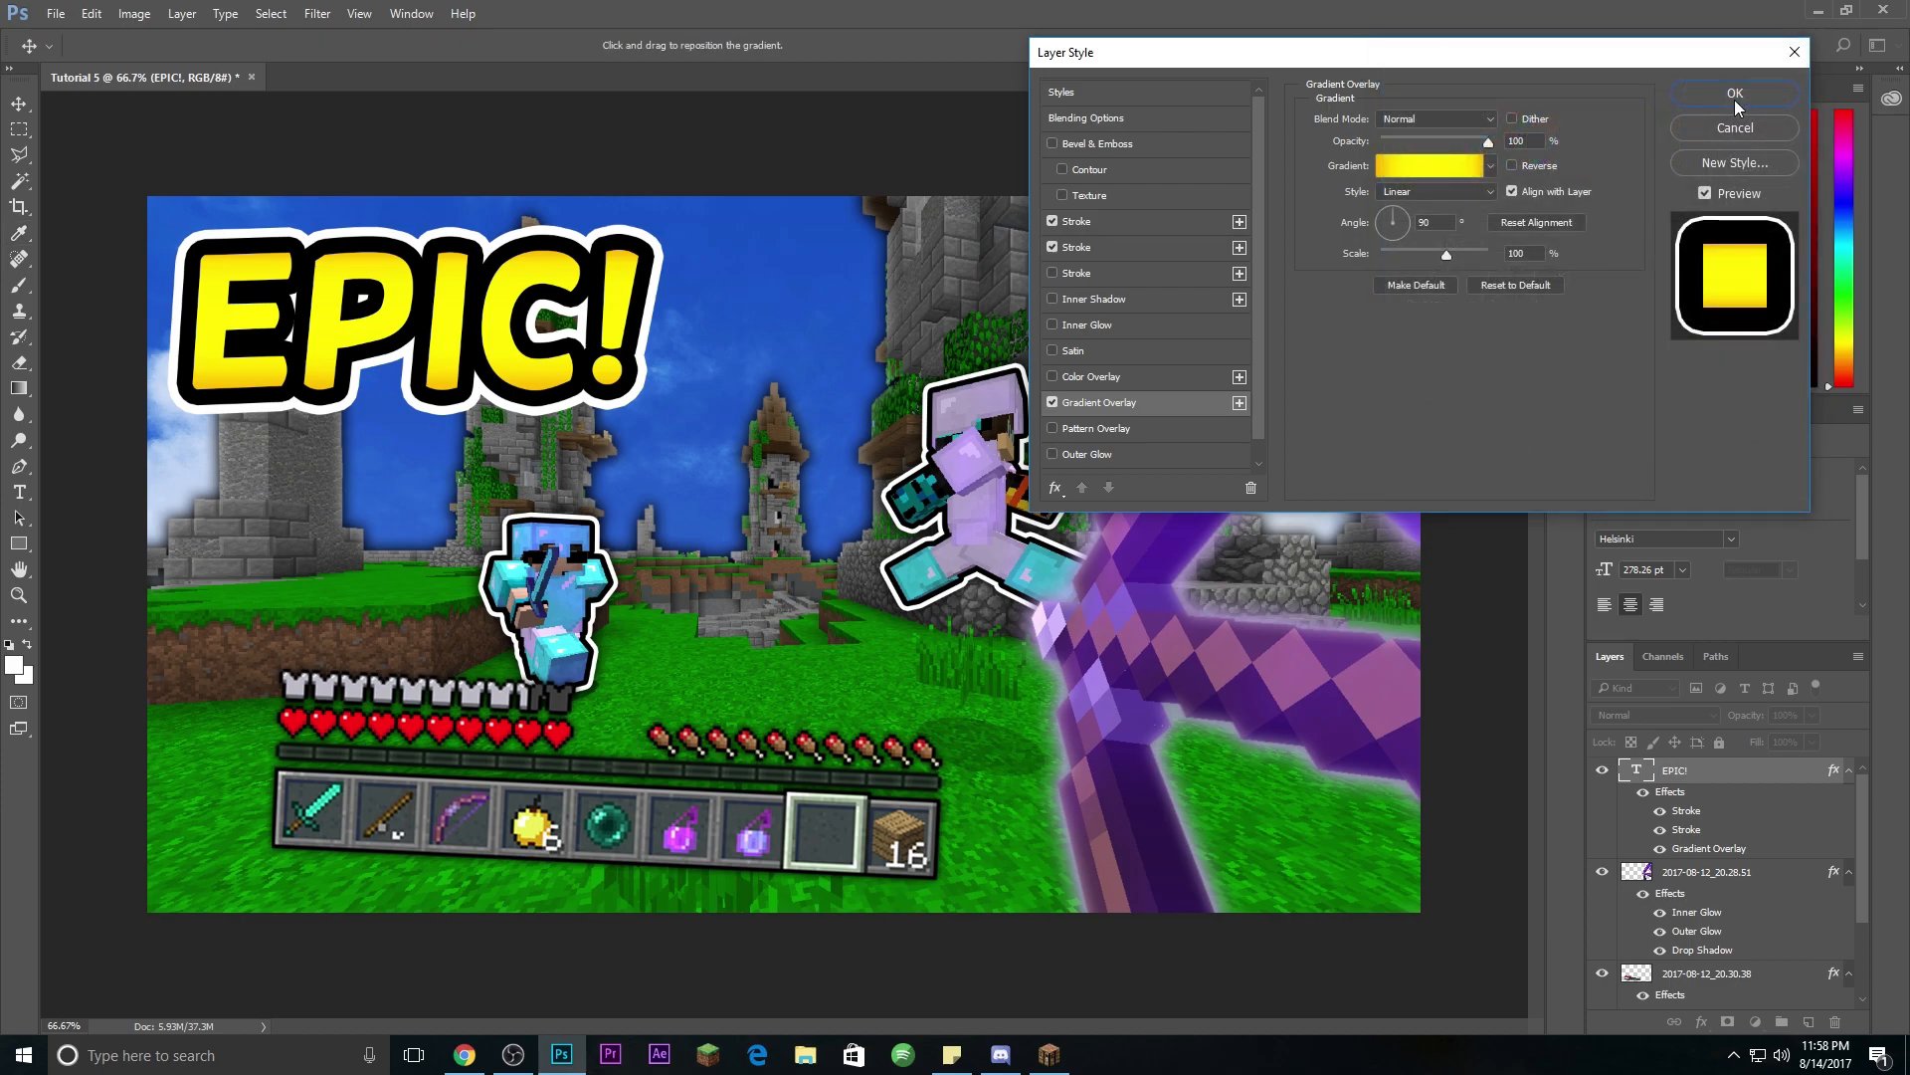
{"action": "left_click", "coordinate": [1736, 100]}
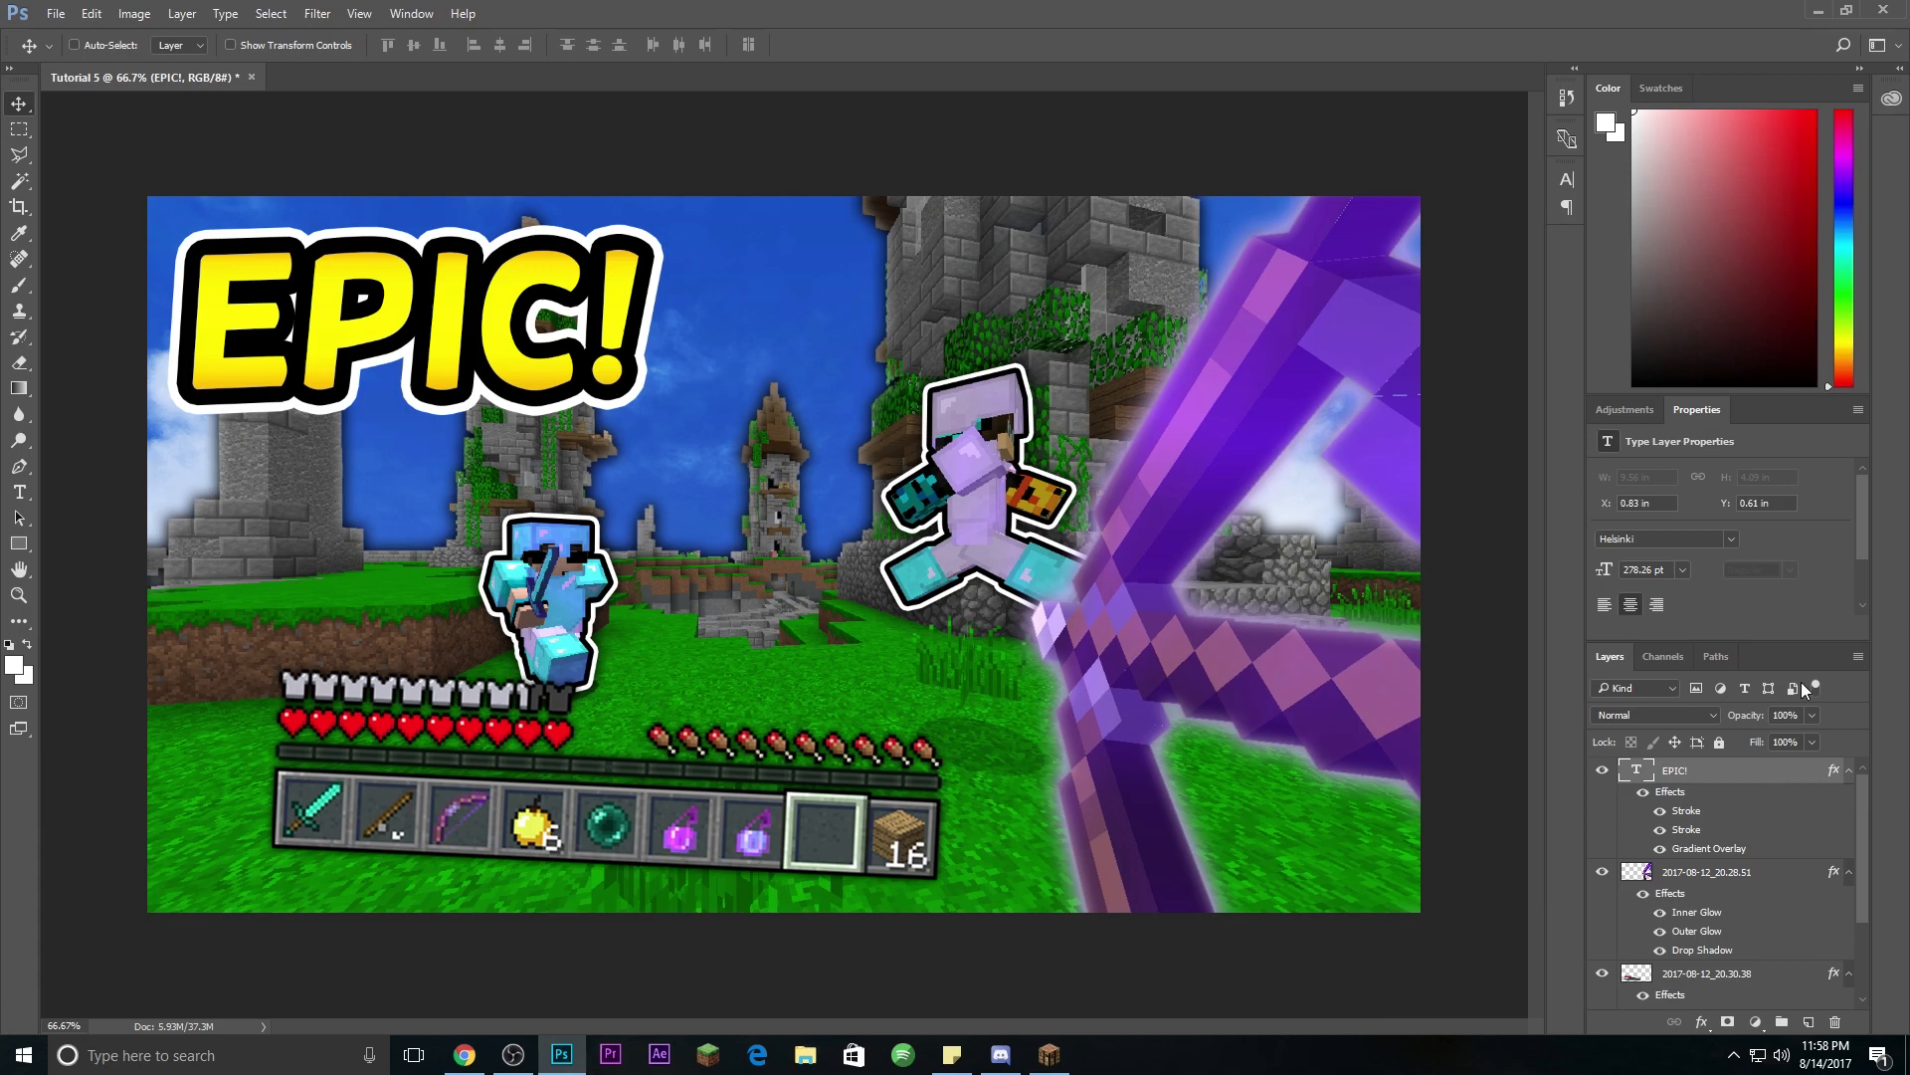
Step: Collapse the effects lists of the EPIC! title, bow and hotbar layers
{"action": "left_click", "coordinate": [1847, 772]}
{"action": "left_click", "coordinate": [1849, 796]}
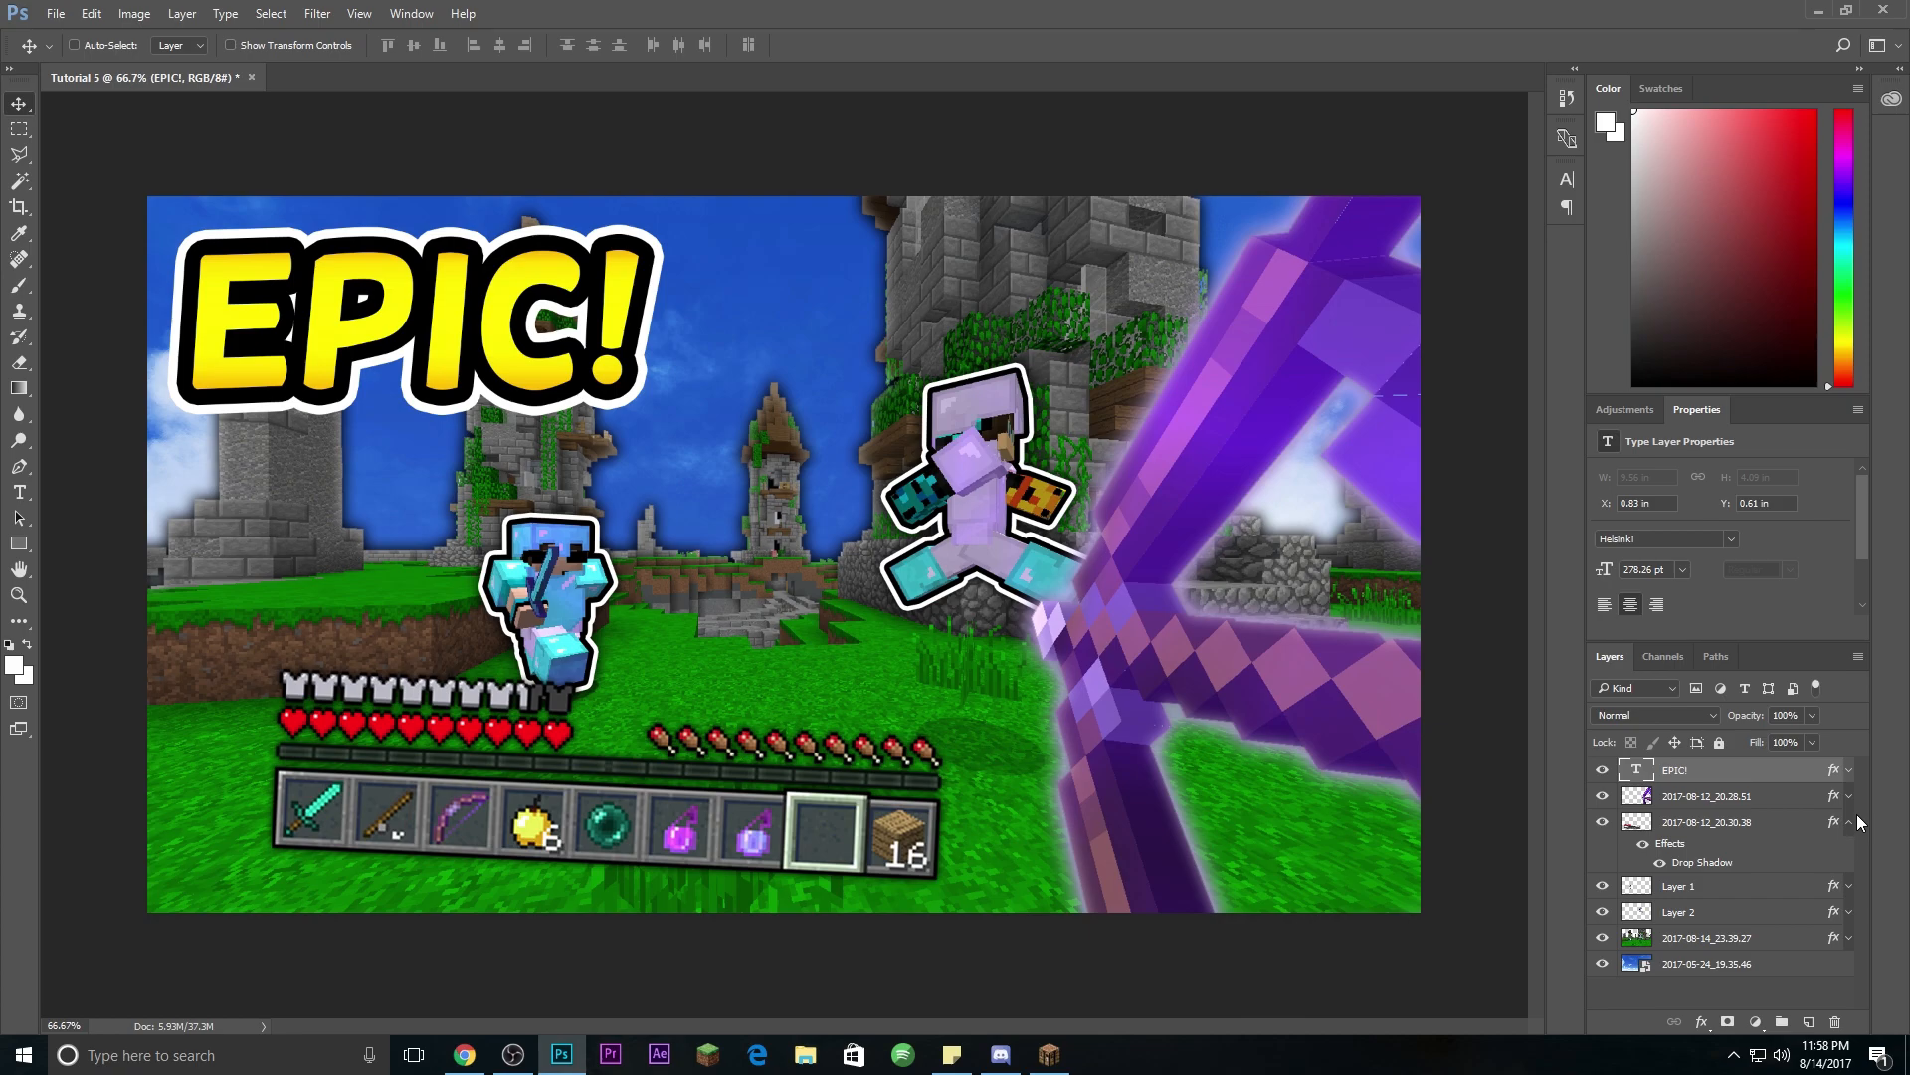
{"action": "left_click", "coordinate": [1849, 822]}
Step: Add a Hue/Saturation adjustment directly above the sky layer 2017-05-24_19.35.46 and set its hue to -14
{"action": "left_click", "coordinate": [1796, 927]}
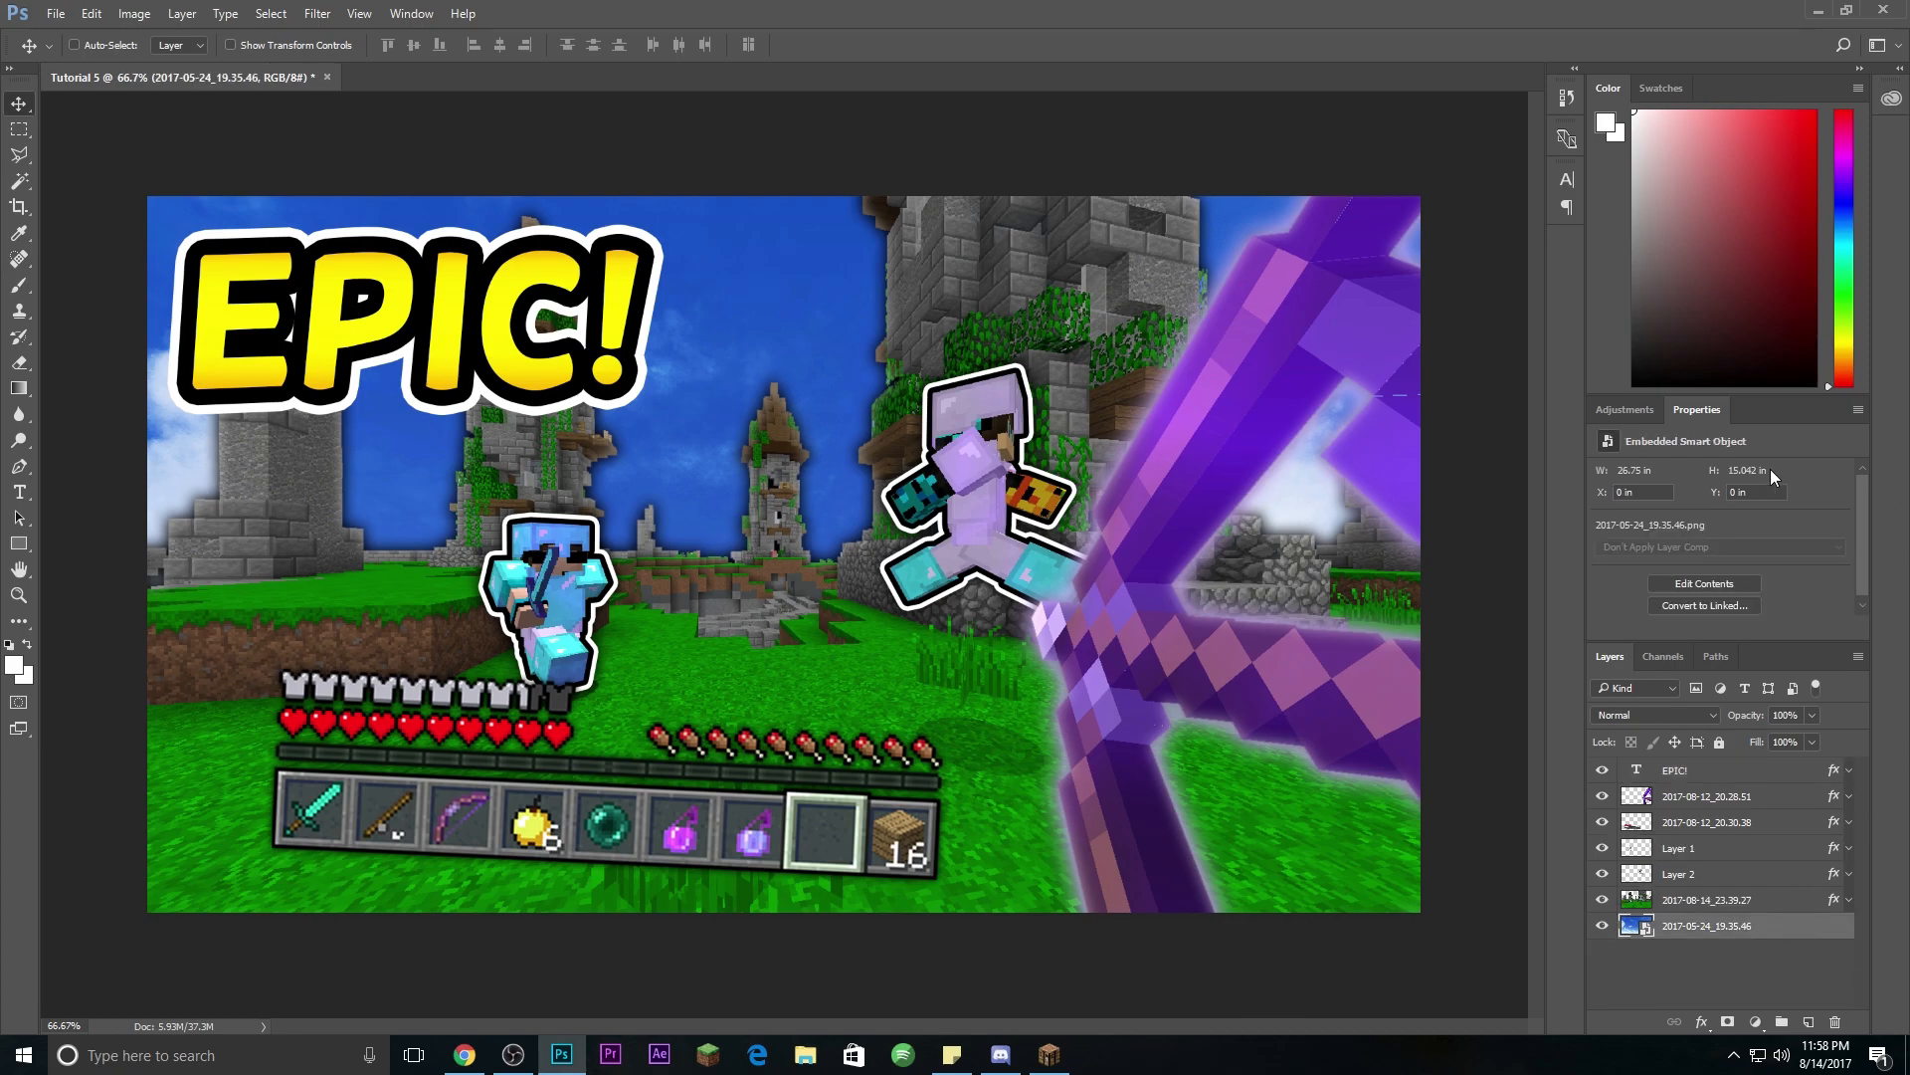
{"action": "left_click", "coordinate": [1634, 413]}
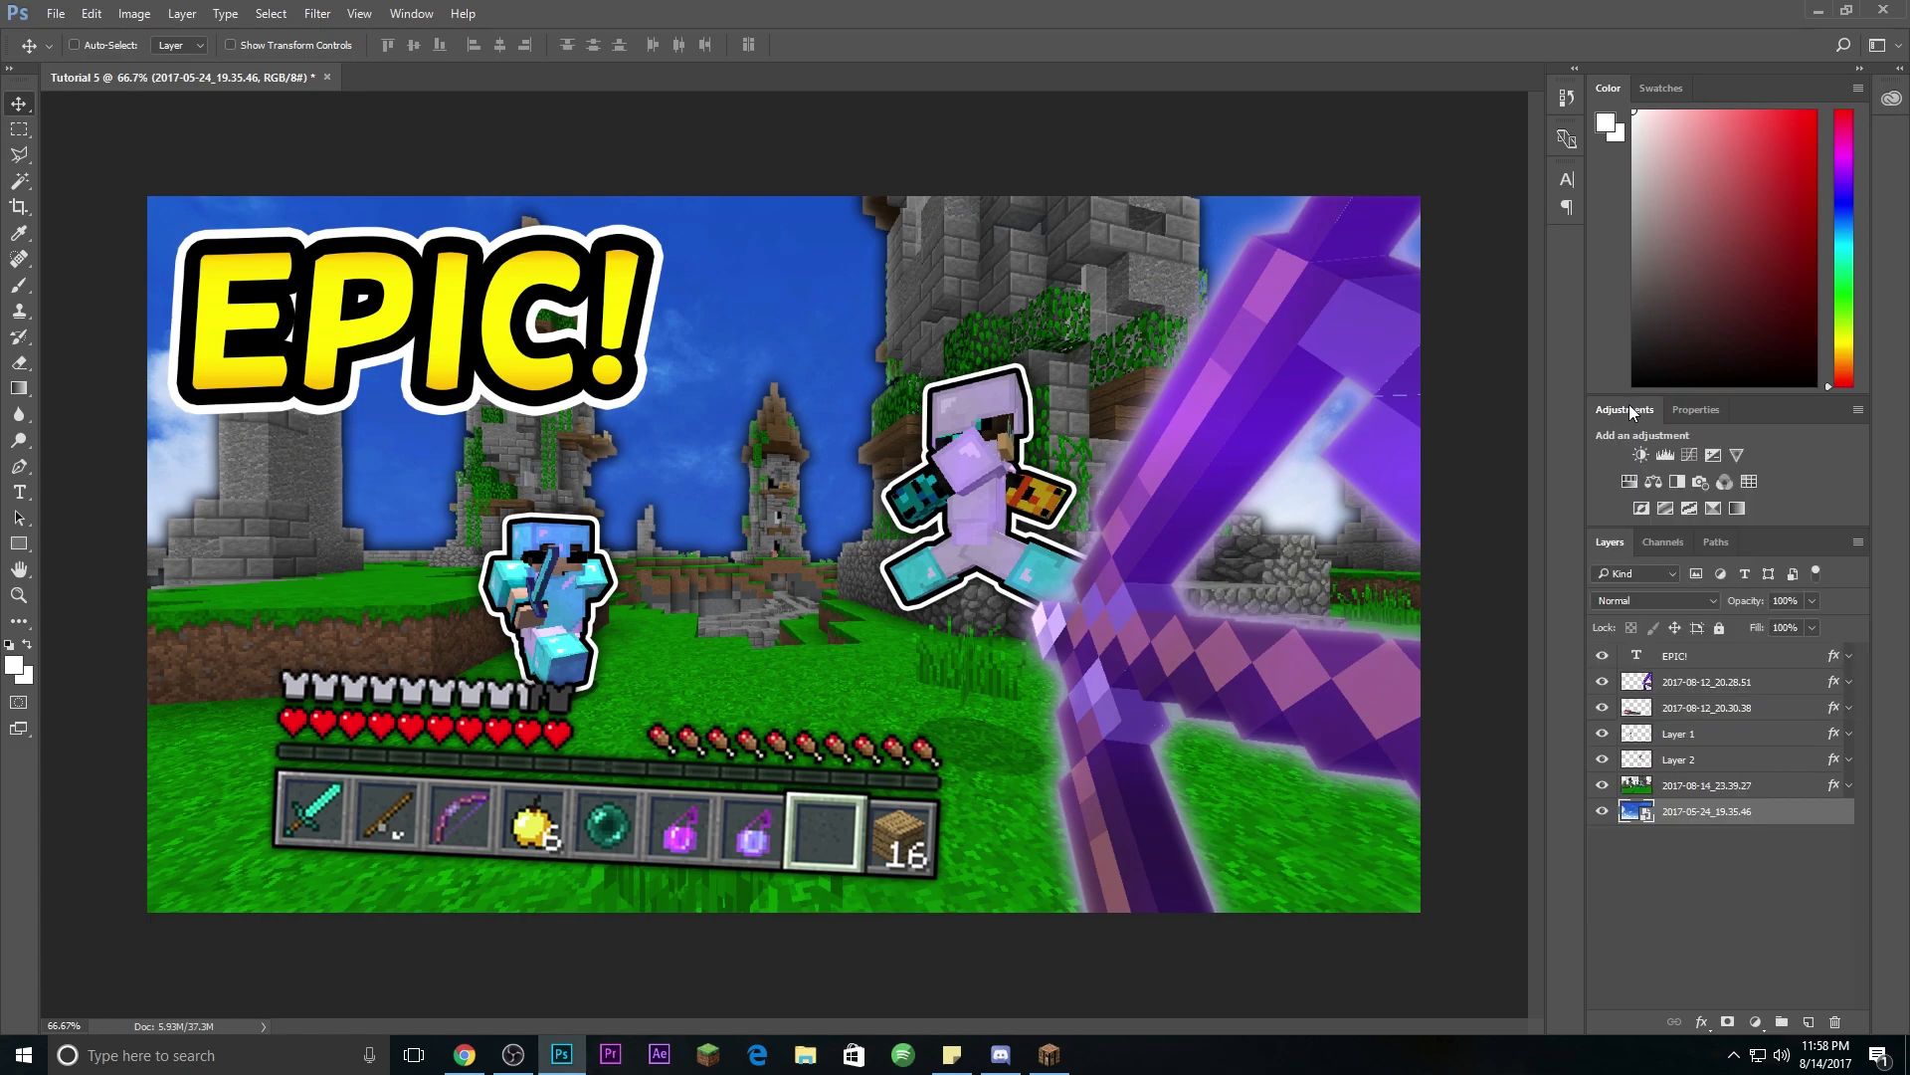
{"action": "left_click", "coordinate": [1632, 482]}
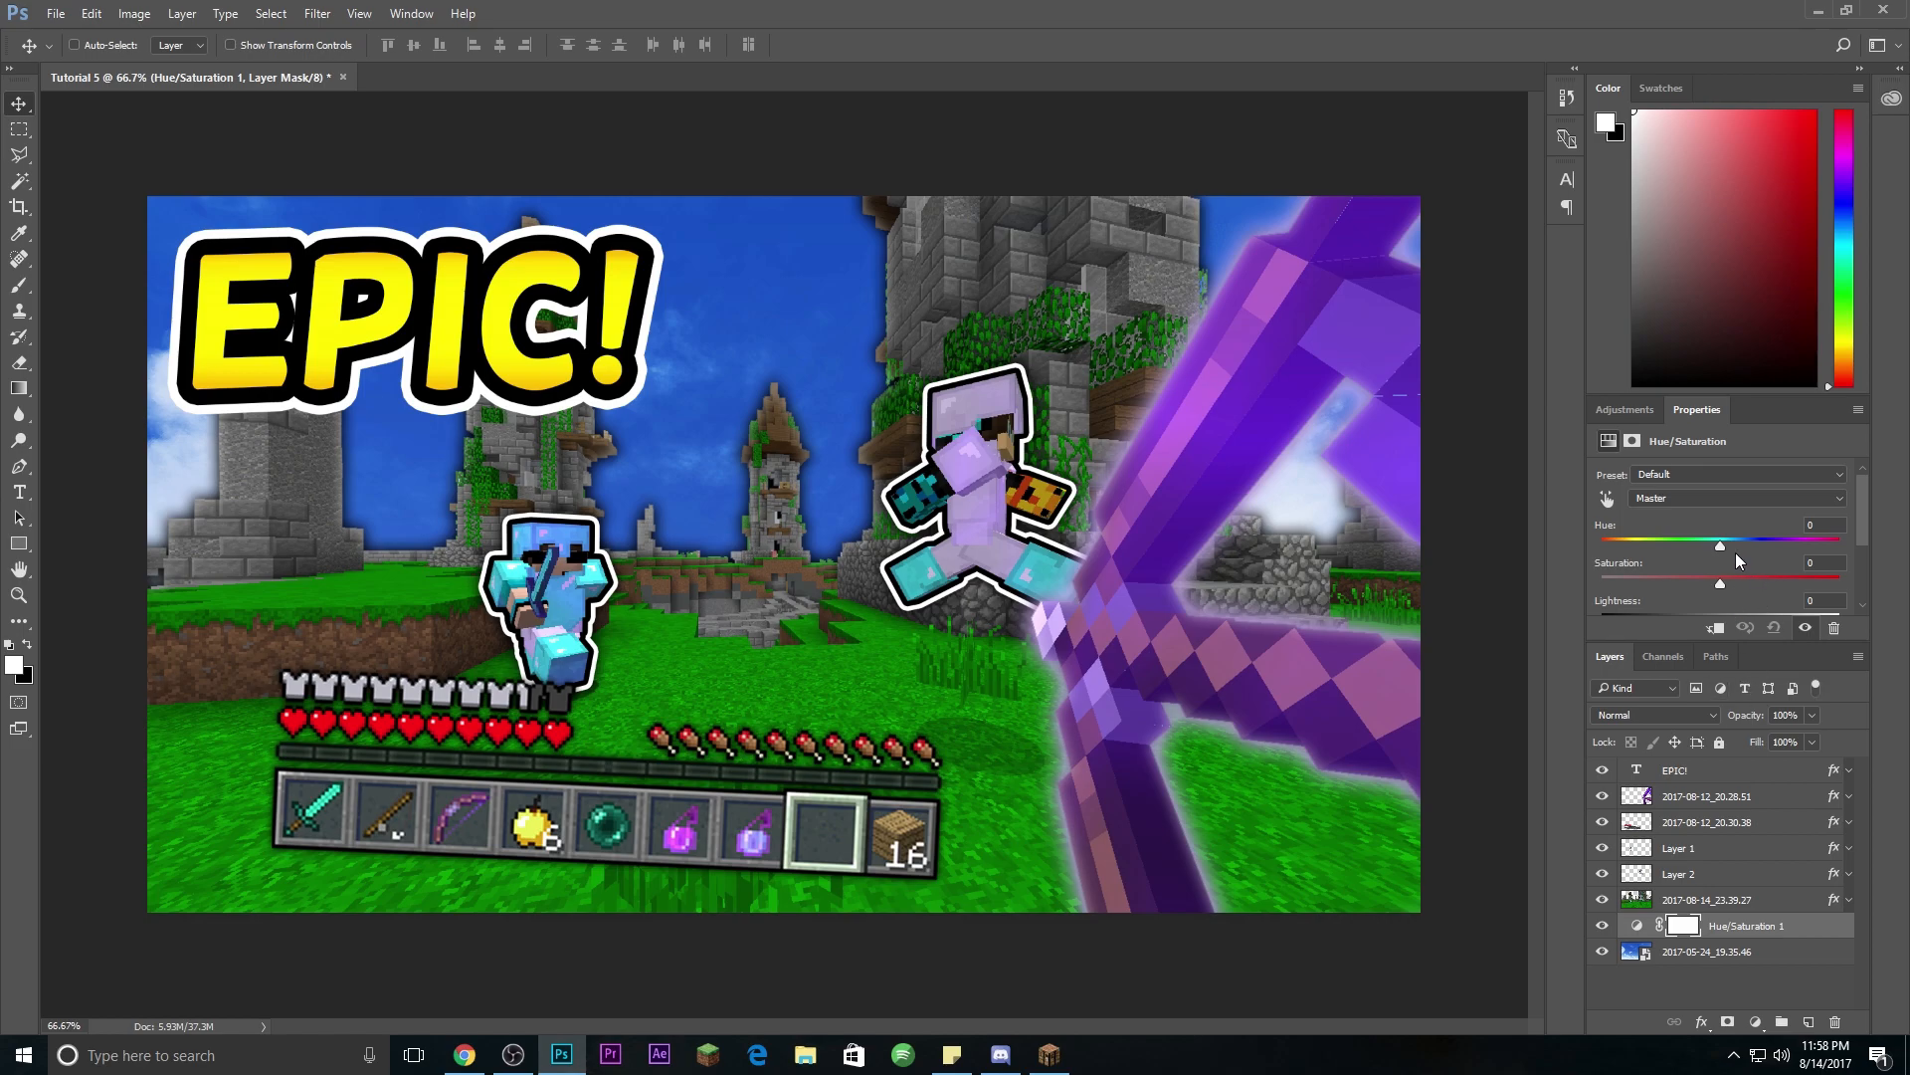
{"action": "left_click_drag", "start_coordinate": [1723, 547], "coordinate": [1705, 565]}
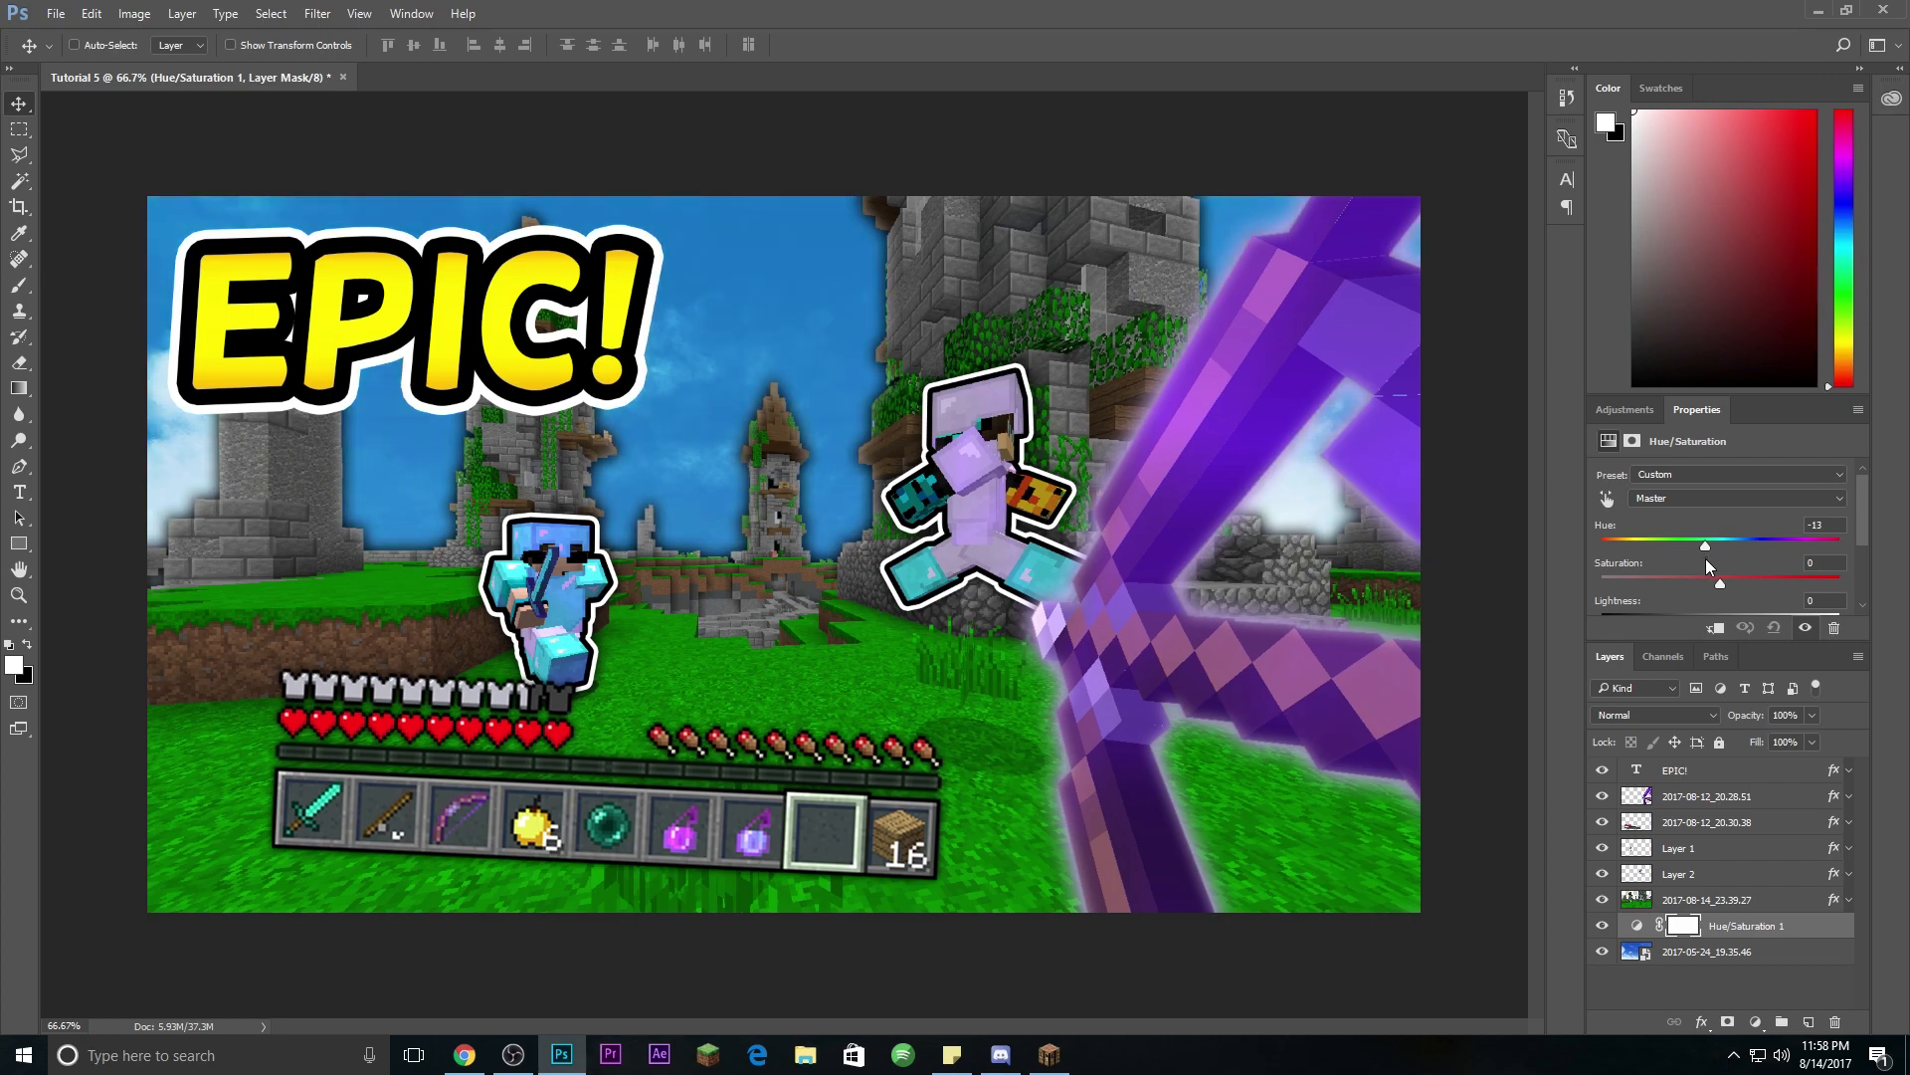
{"action": "left_click_drag", "start_coordinate": [1706, 564], "coordinate": [1711, 567]}
Step: Move the sky image 2017-05-24_19.35.46 upward so more of its clouds show behind the towers
{"action": "left_click", "coordinate": [1785, 957]}
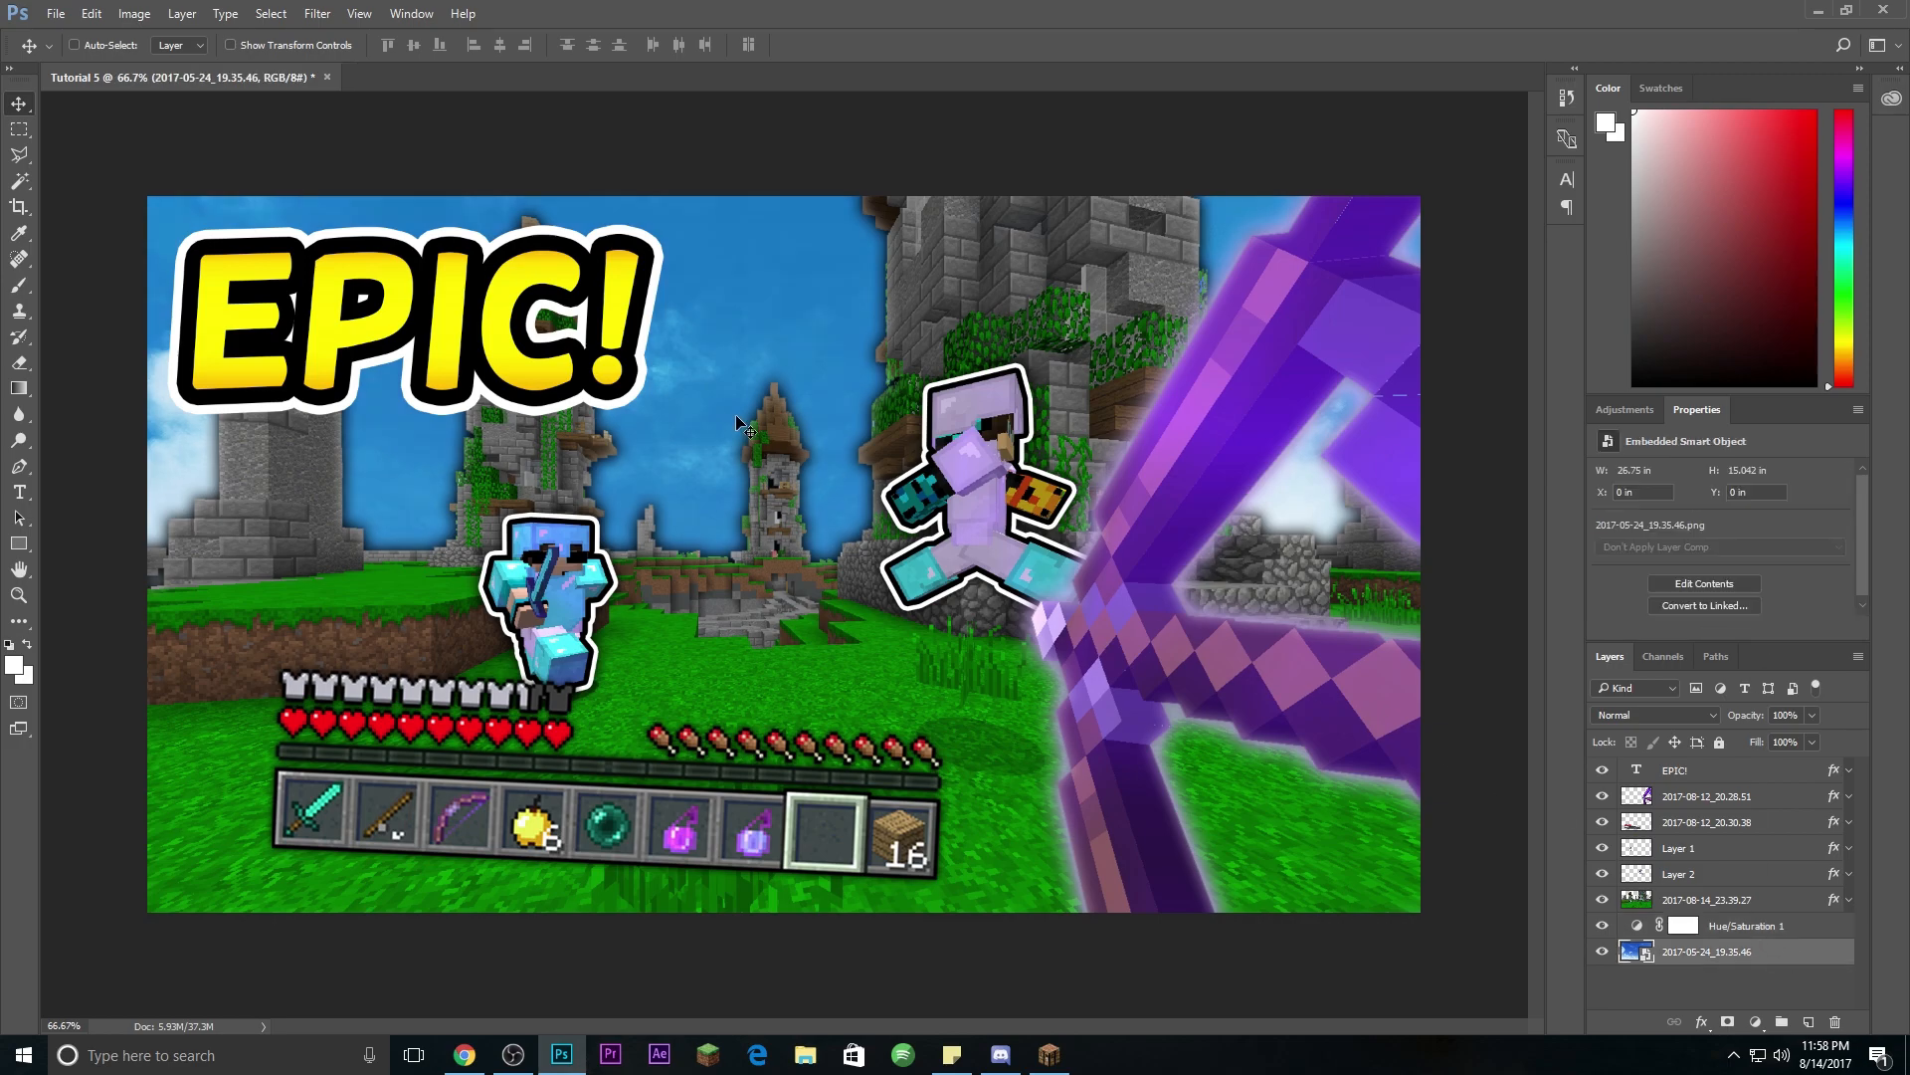
{"action": "left_click_drag", "start_coordinate": [686, 443], "coordinate": [684, 254]}
{"action": "left_click", "coordinate": [1814, 926]}
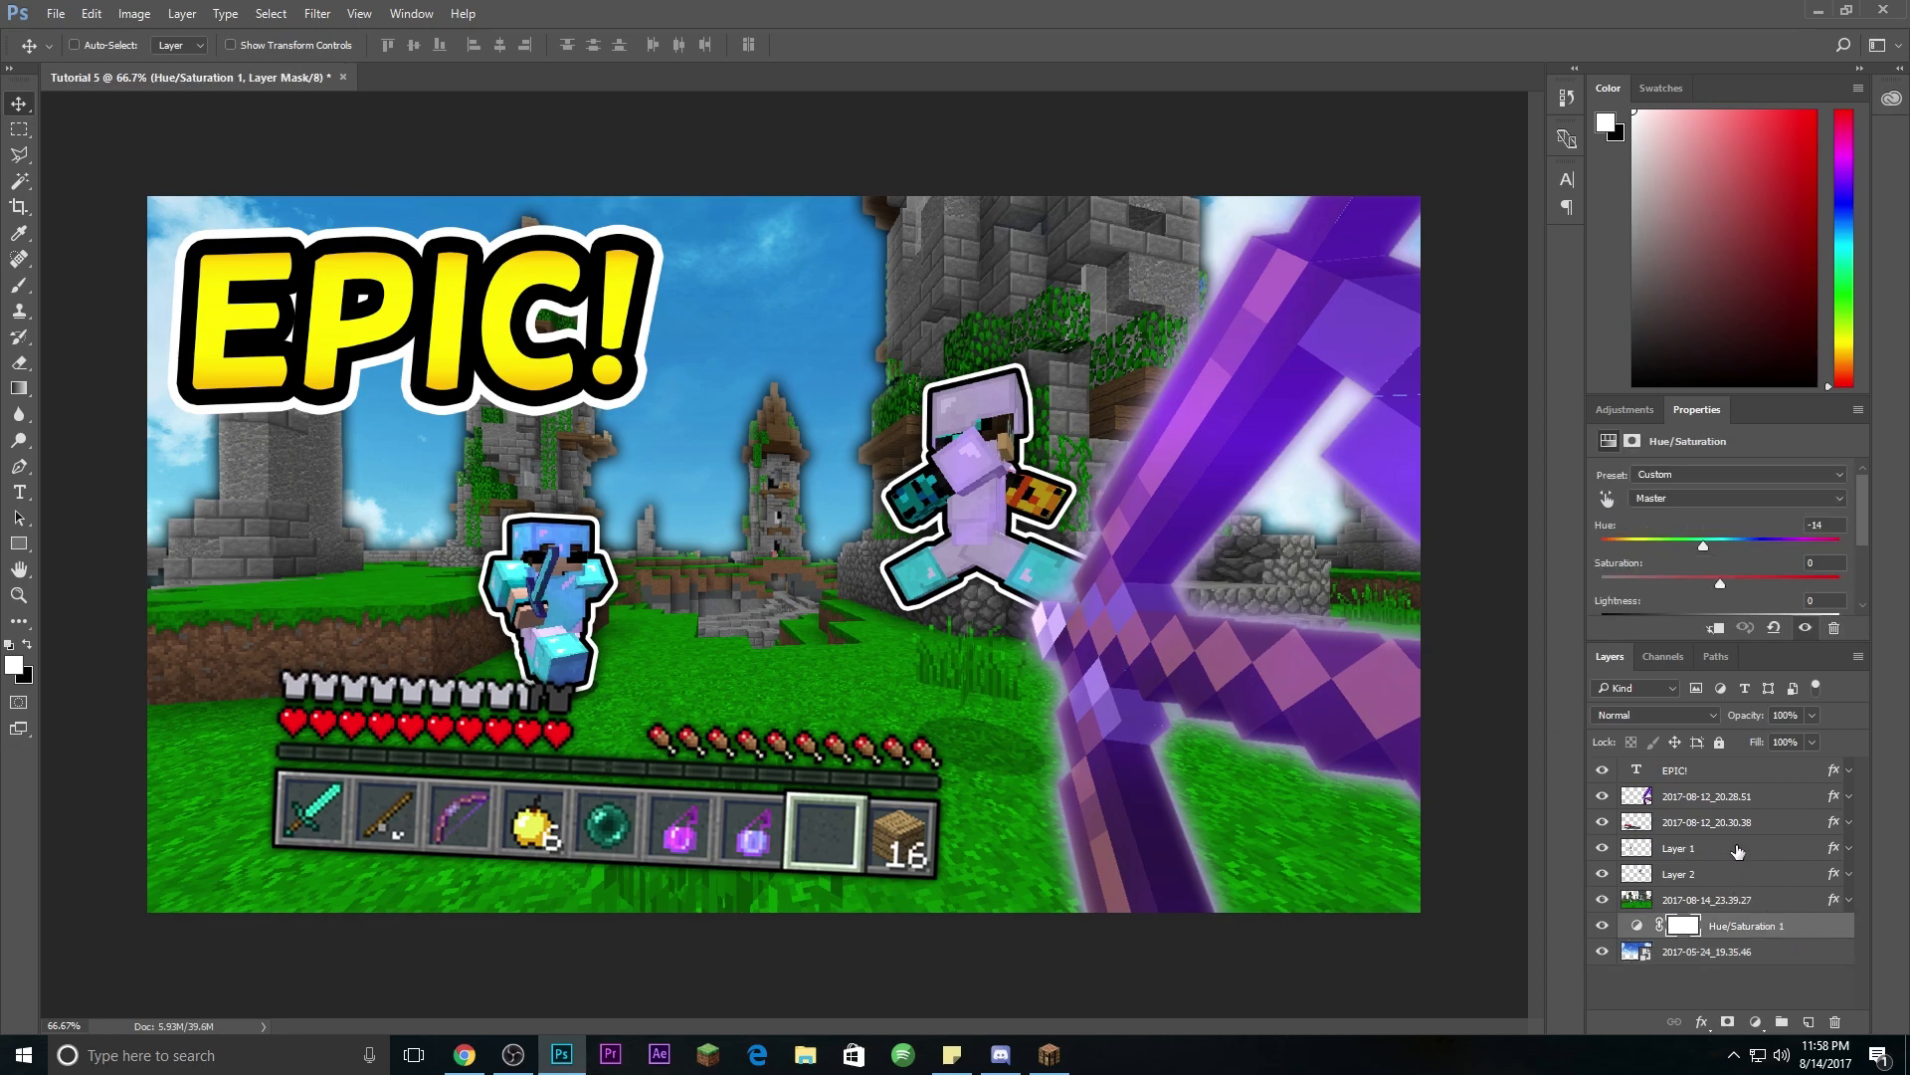
Step: Add a Brightness/Contrast adjustment above the bow layer 2017-08-12_20.28.51 with brightness 64 and contrast 29
{"action": "left_click", "coordinate": [1738, 799]}
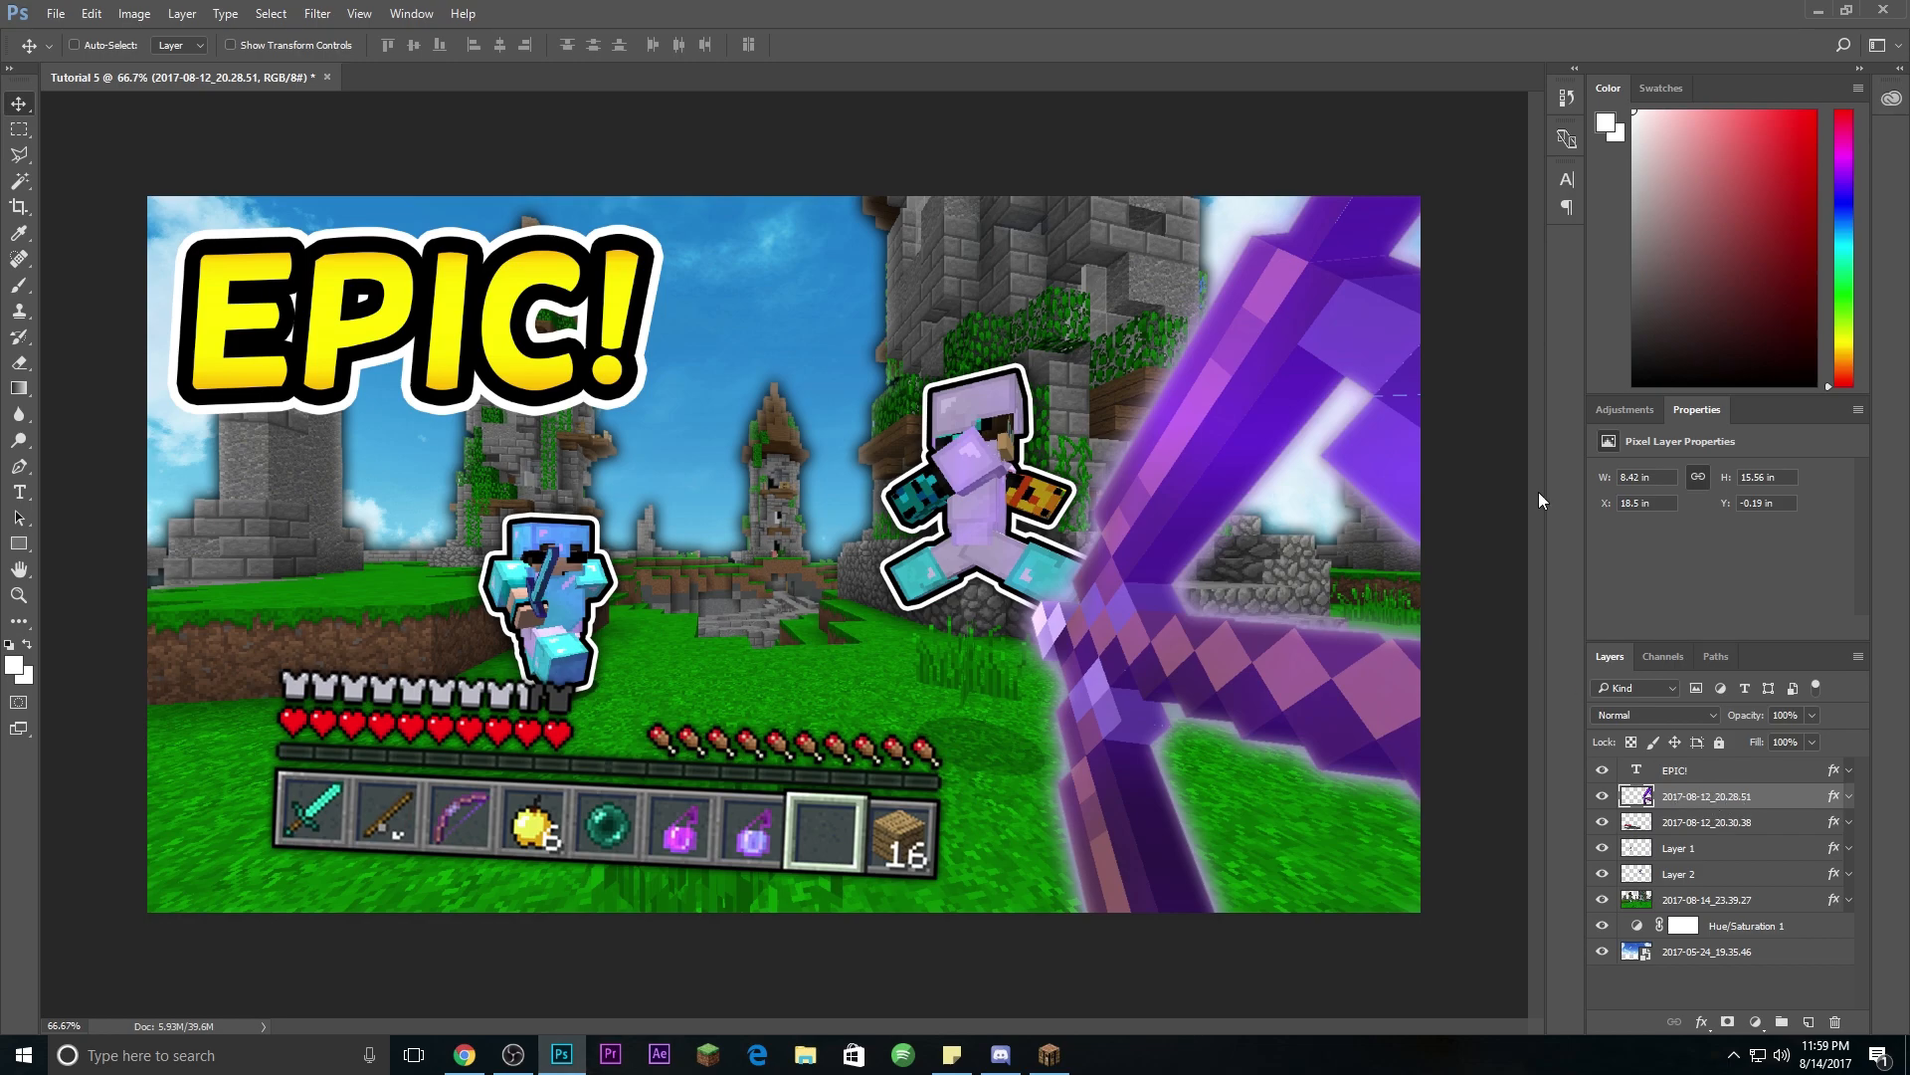
{"action": "left_click", "coordinate": [1642, 409]}
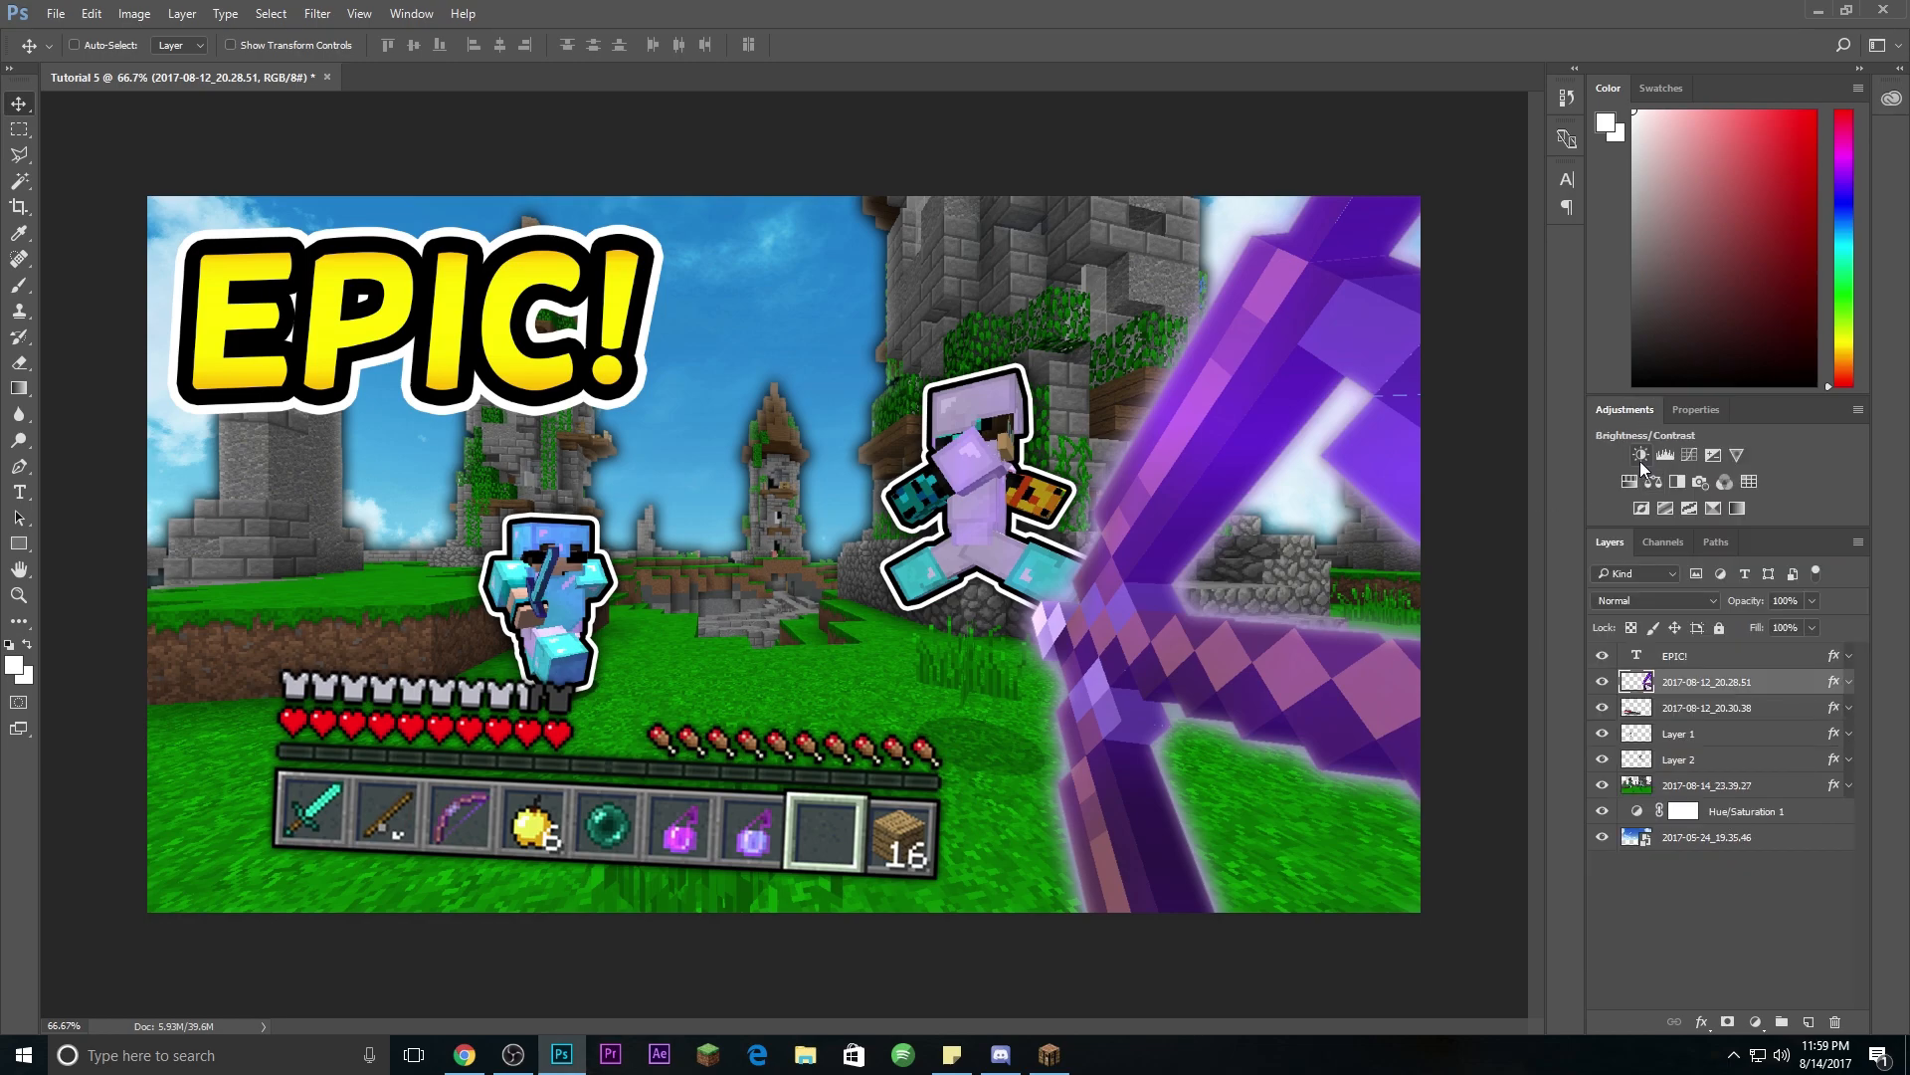
{"action": "left_click", "coordinate": [1640, 455]}
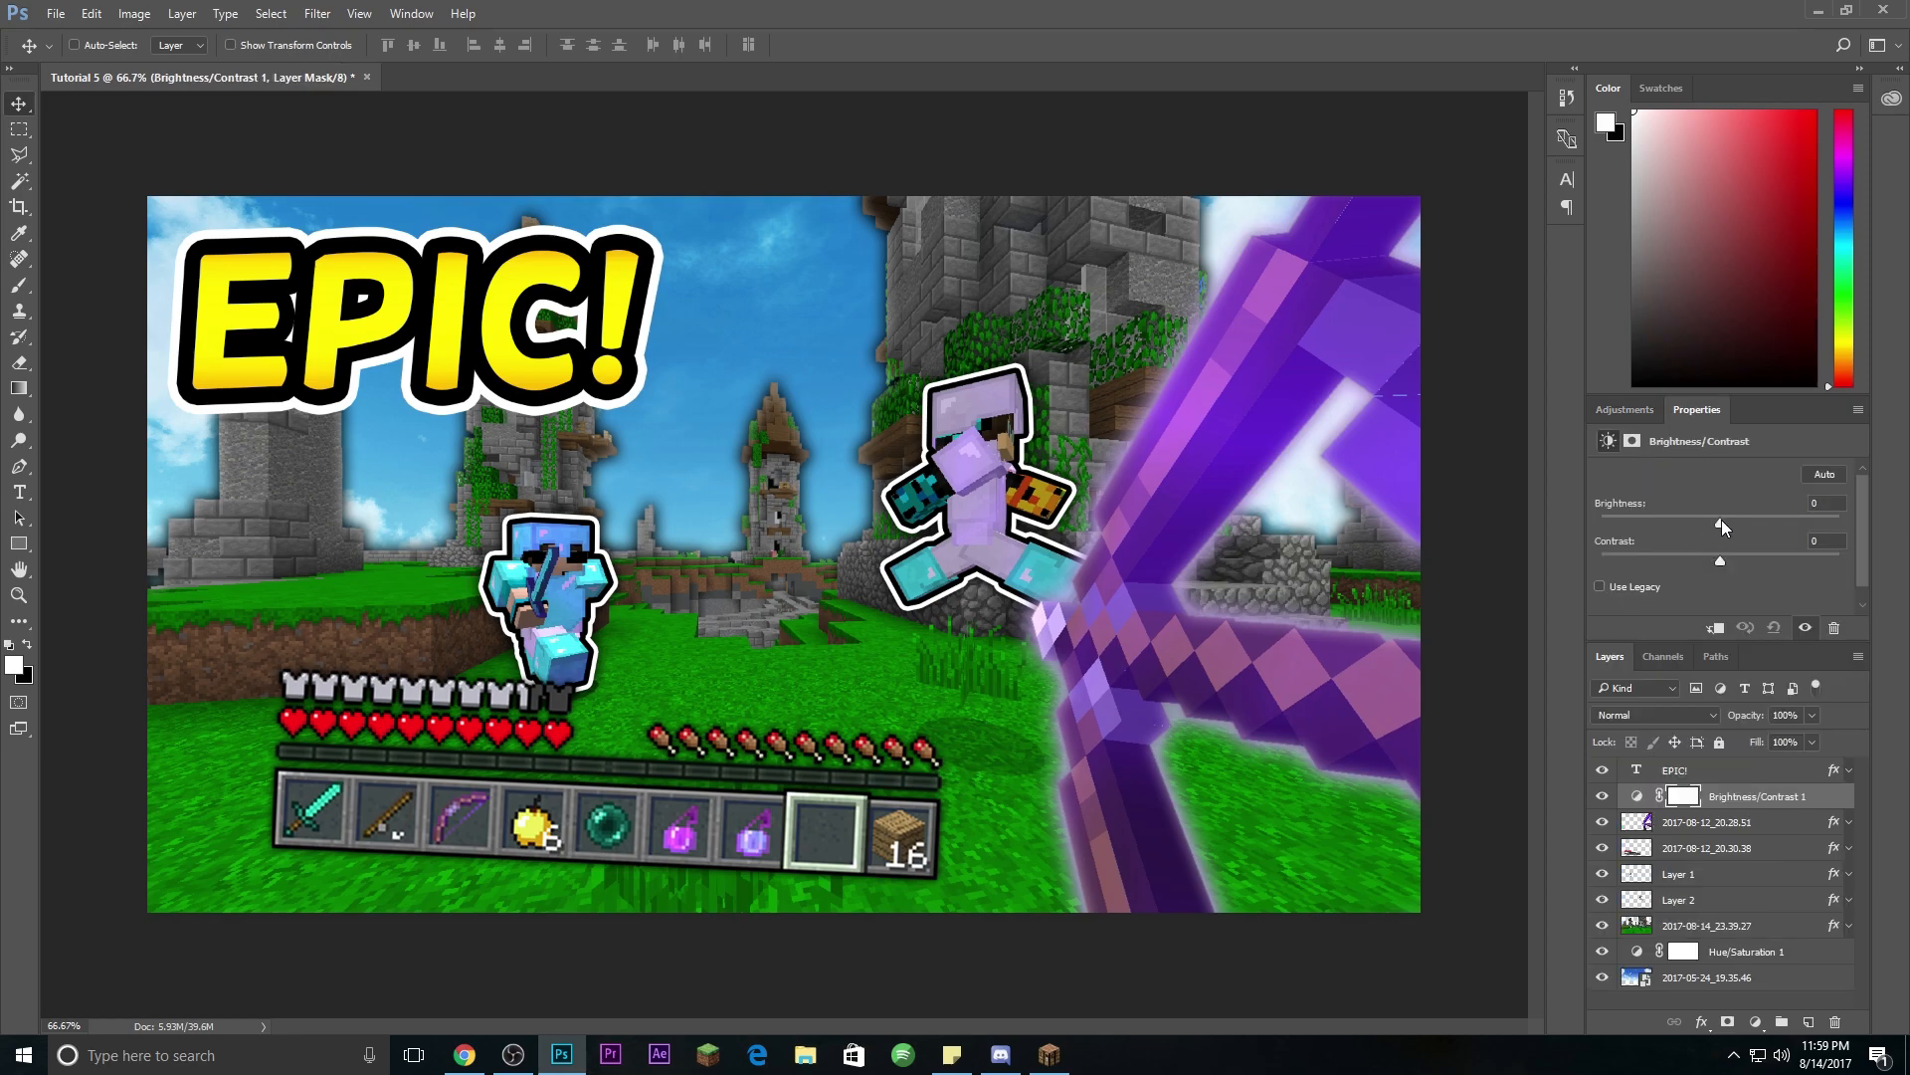
{"action": "left_click_drag", "start_coordinate": [1724, 519], "coordinate": [1763, 530]}
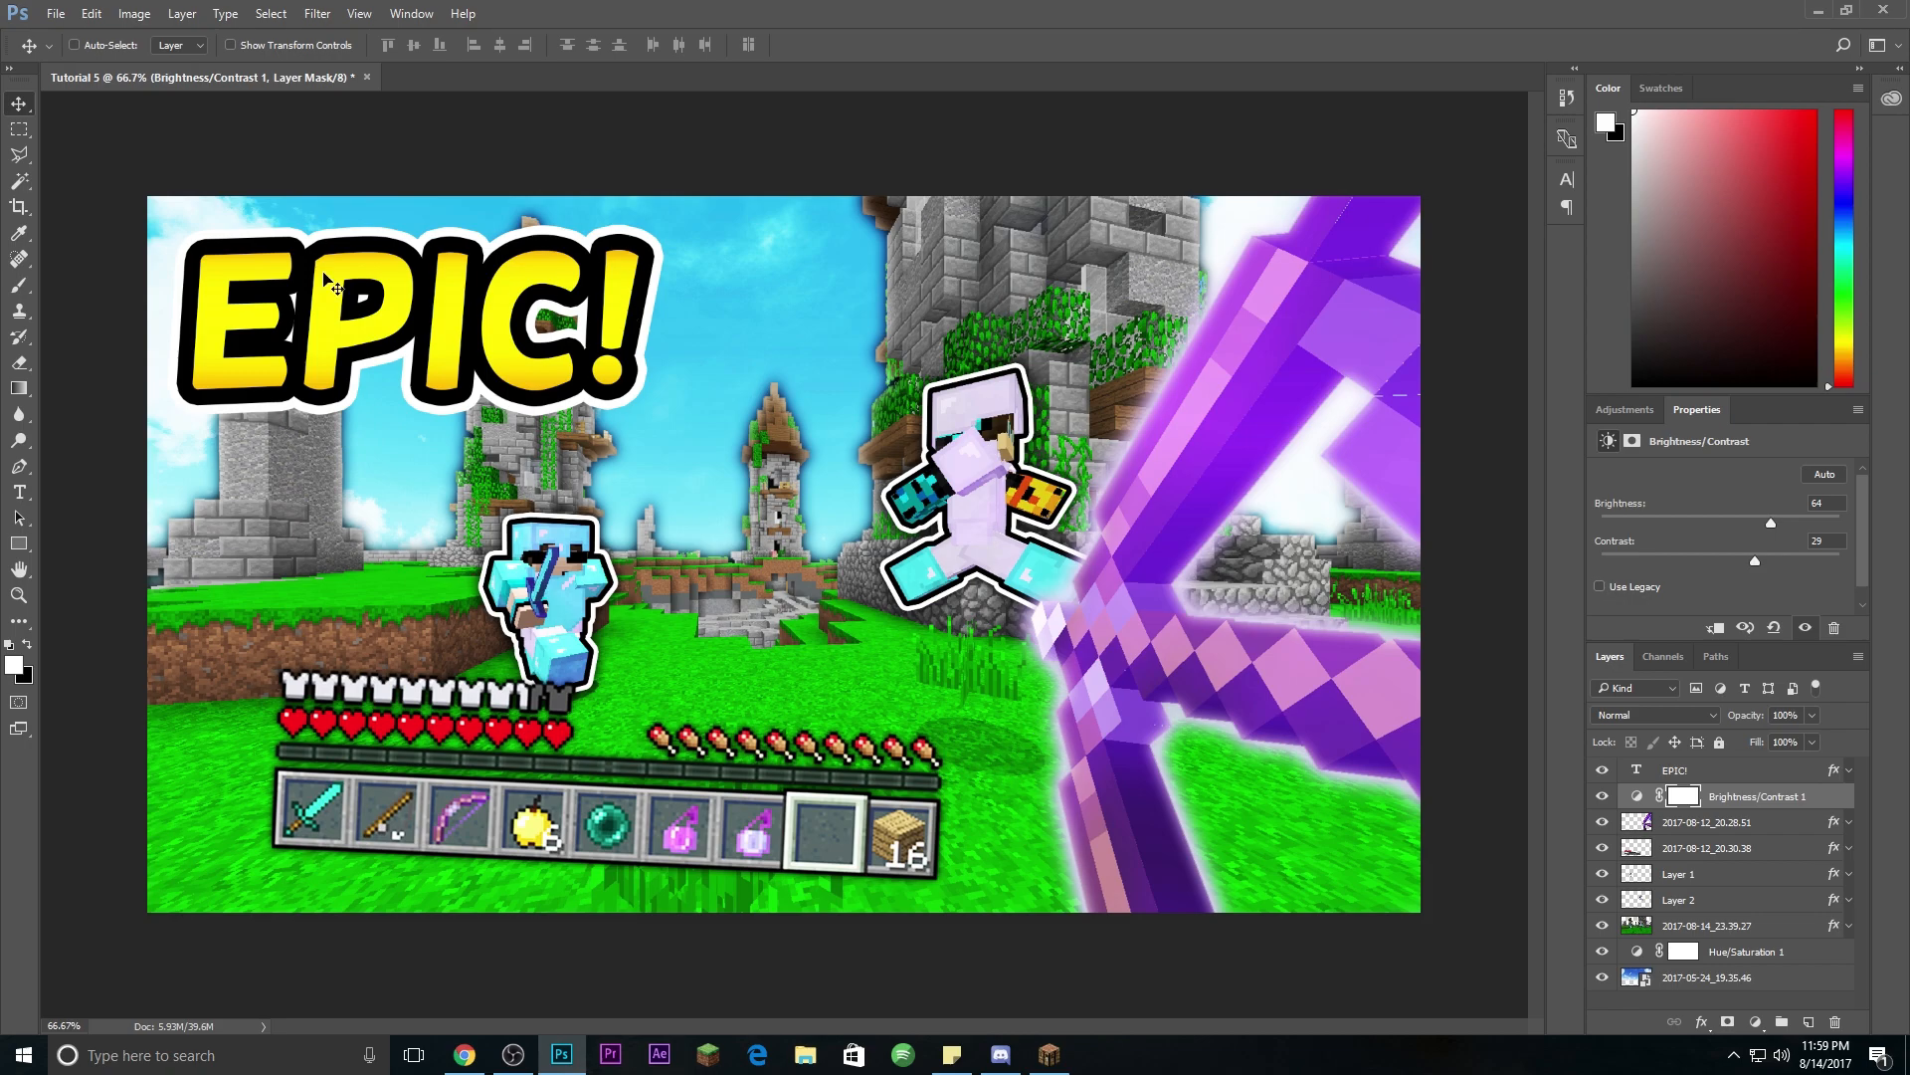
Step: Move the EPIC! title slightly right and up, to about X 1.18 in and Y 0.48 in
{"action": "left_click", "coordinate": [1691, 770]}
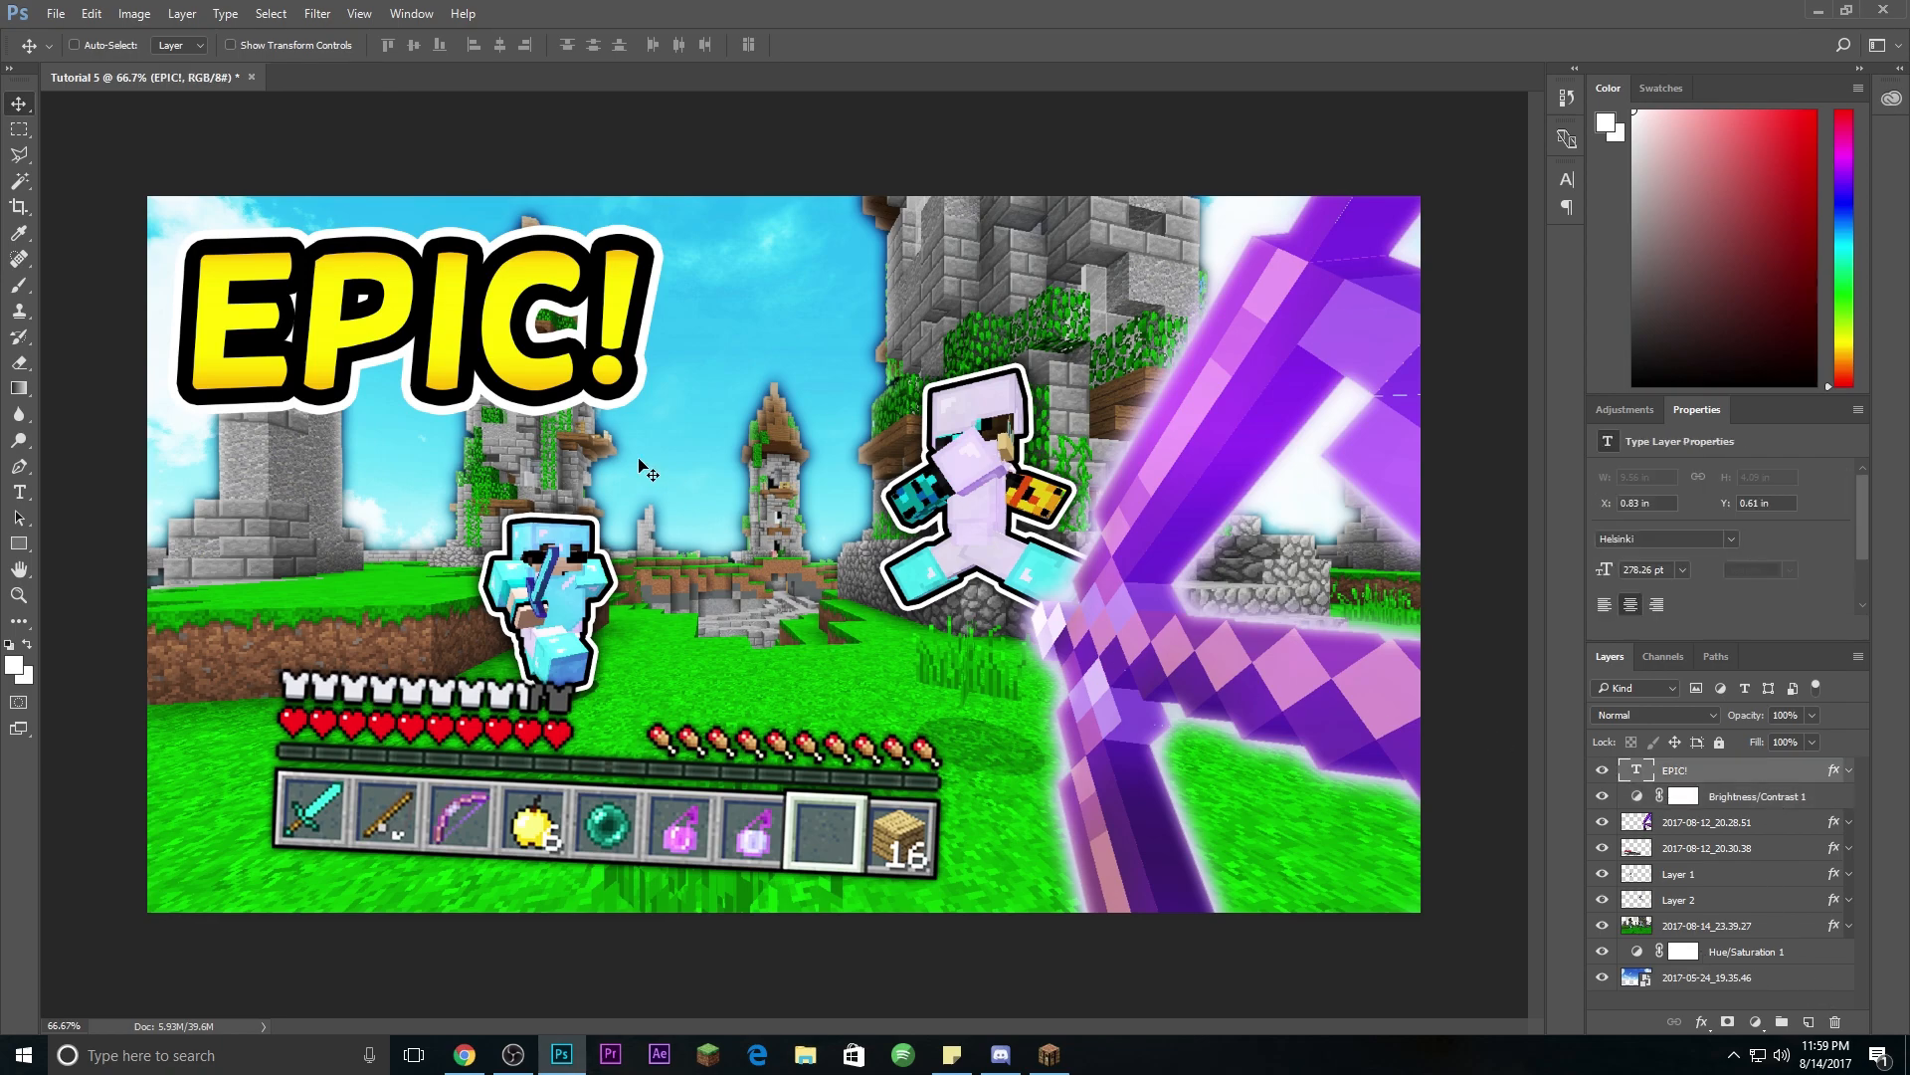
{"action": "left_click_drag", "start_coordinate": [438, 367], "coordinate": [502, 410]}
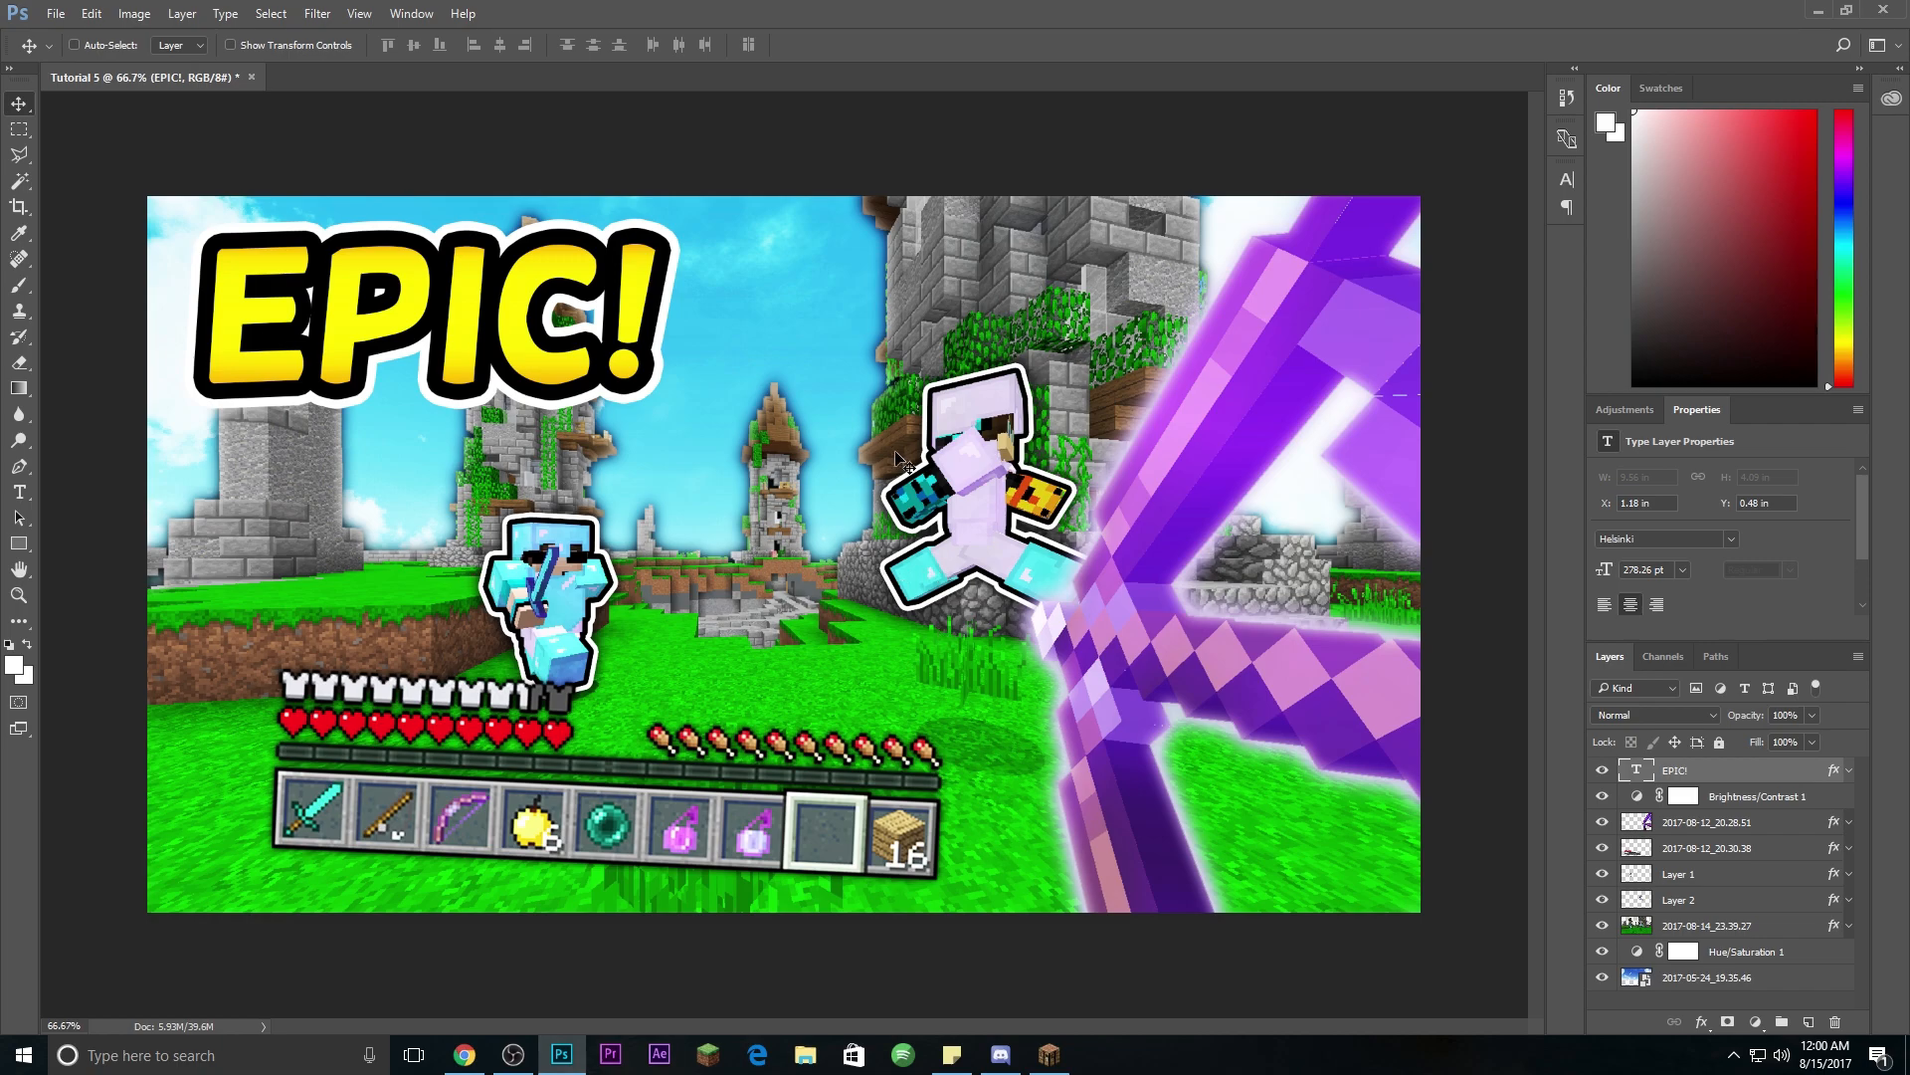
{"action": "scroll", "coordinate": [834, 490], "scroll_direction": "down", "scroll_amount": 2}
{"action": "scroll", "coordinate": [834, 489], "scroll_direction": "up", "scroll_amount": 1}
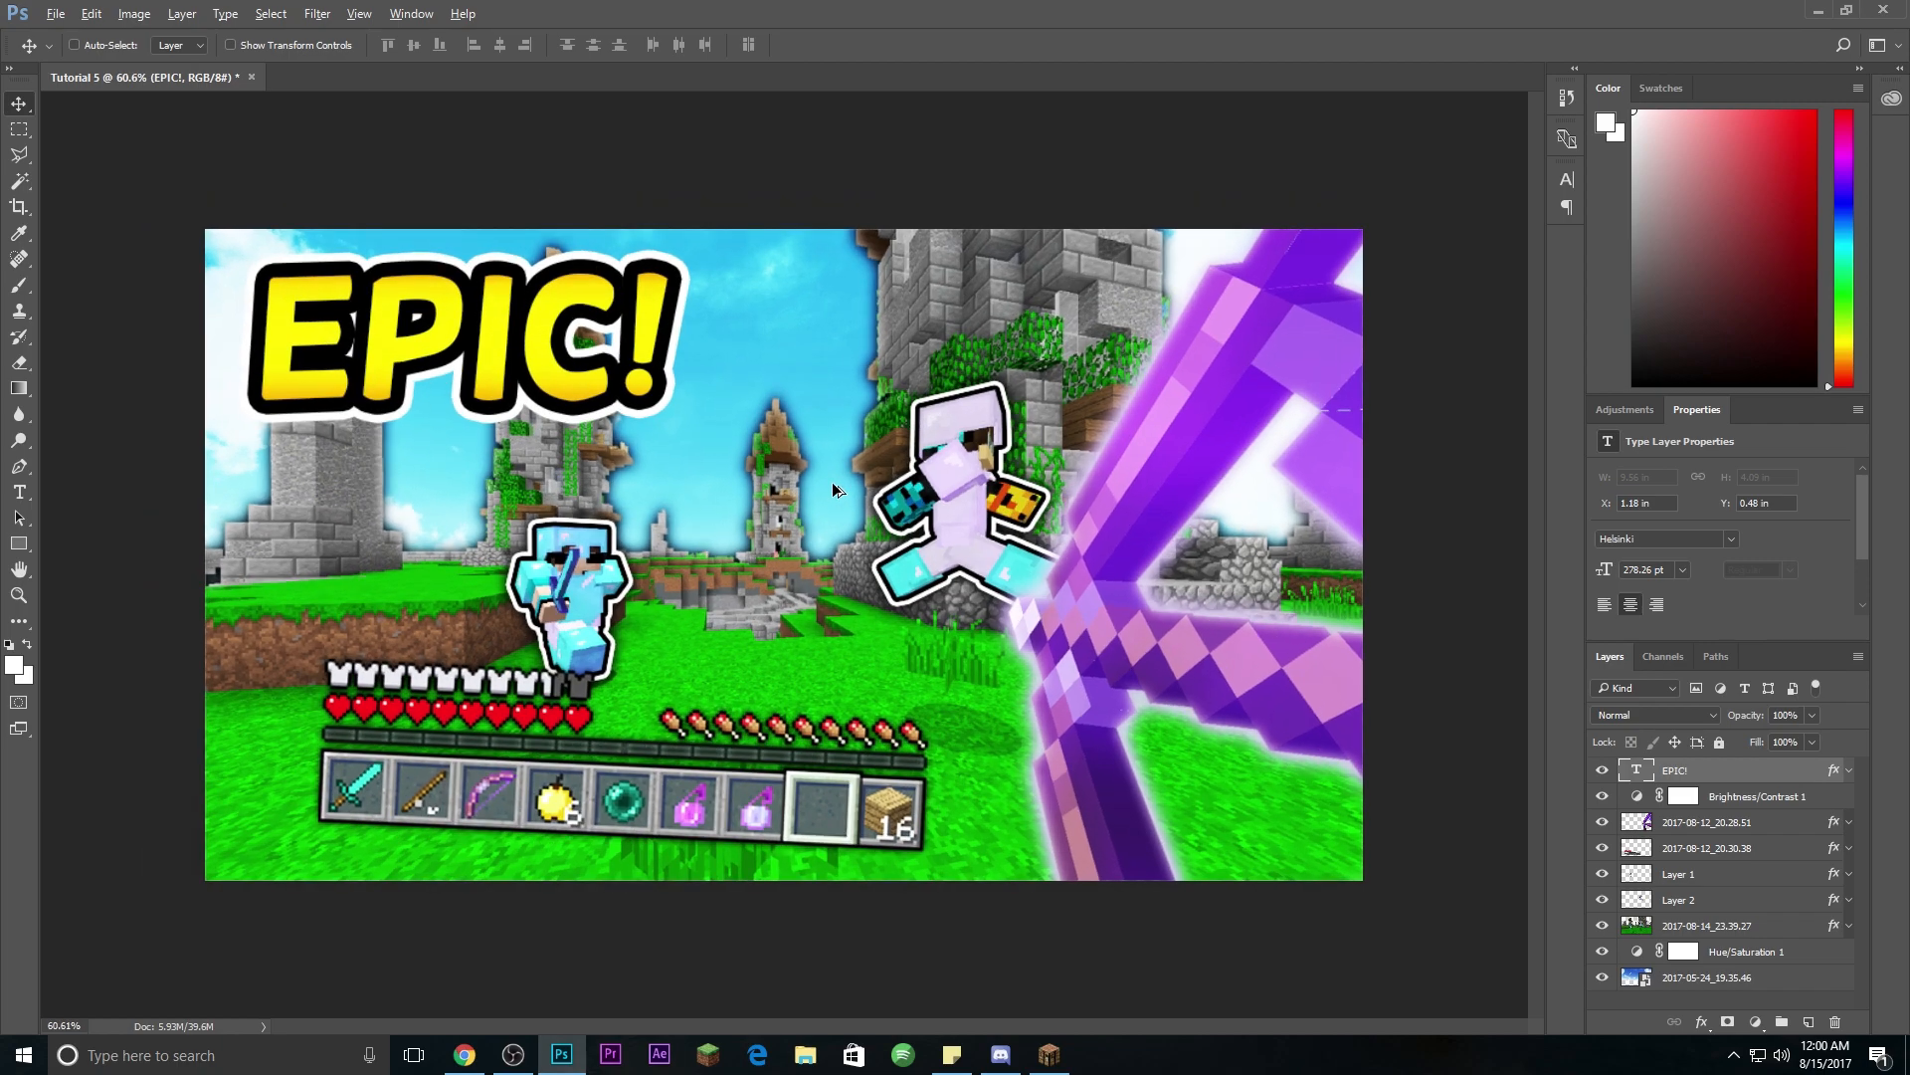
{"action": "scroll", "coordinate": [834, 490], "scroll_direction": "up", "scroll_amount": 1}
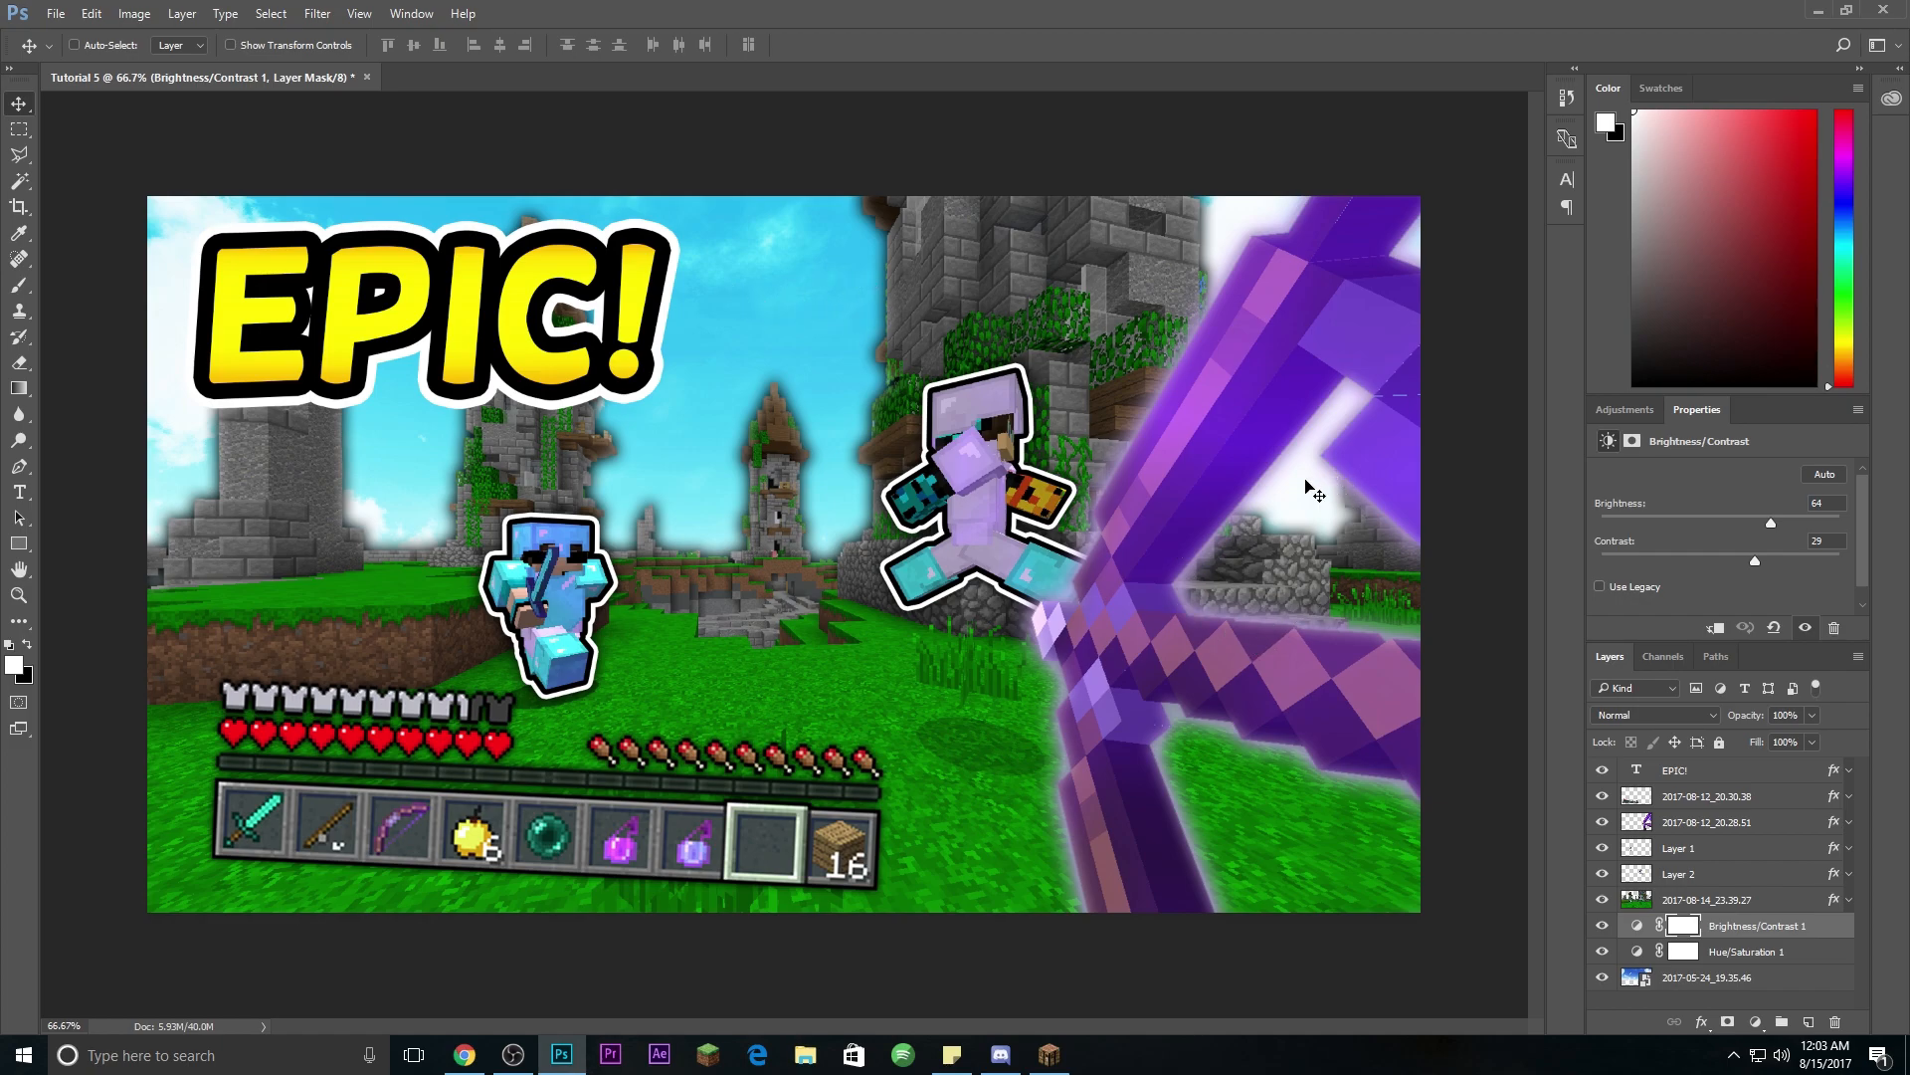
Step: Move the Brightness/Contrast adjustment directly below the EPIC! layer and back to directly above Hue/Saturation 1
{"action": "left_click_drag", "start_coordinate": [1821, 931], "coordinate": [1781, 801]}
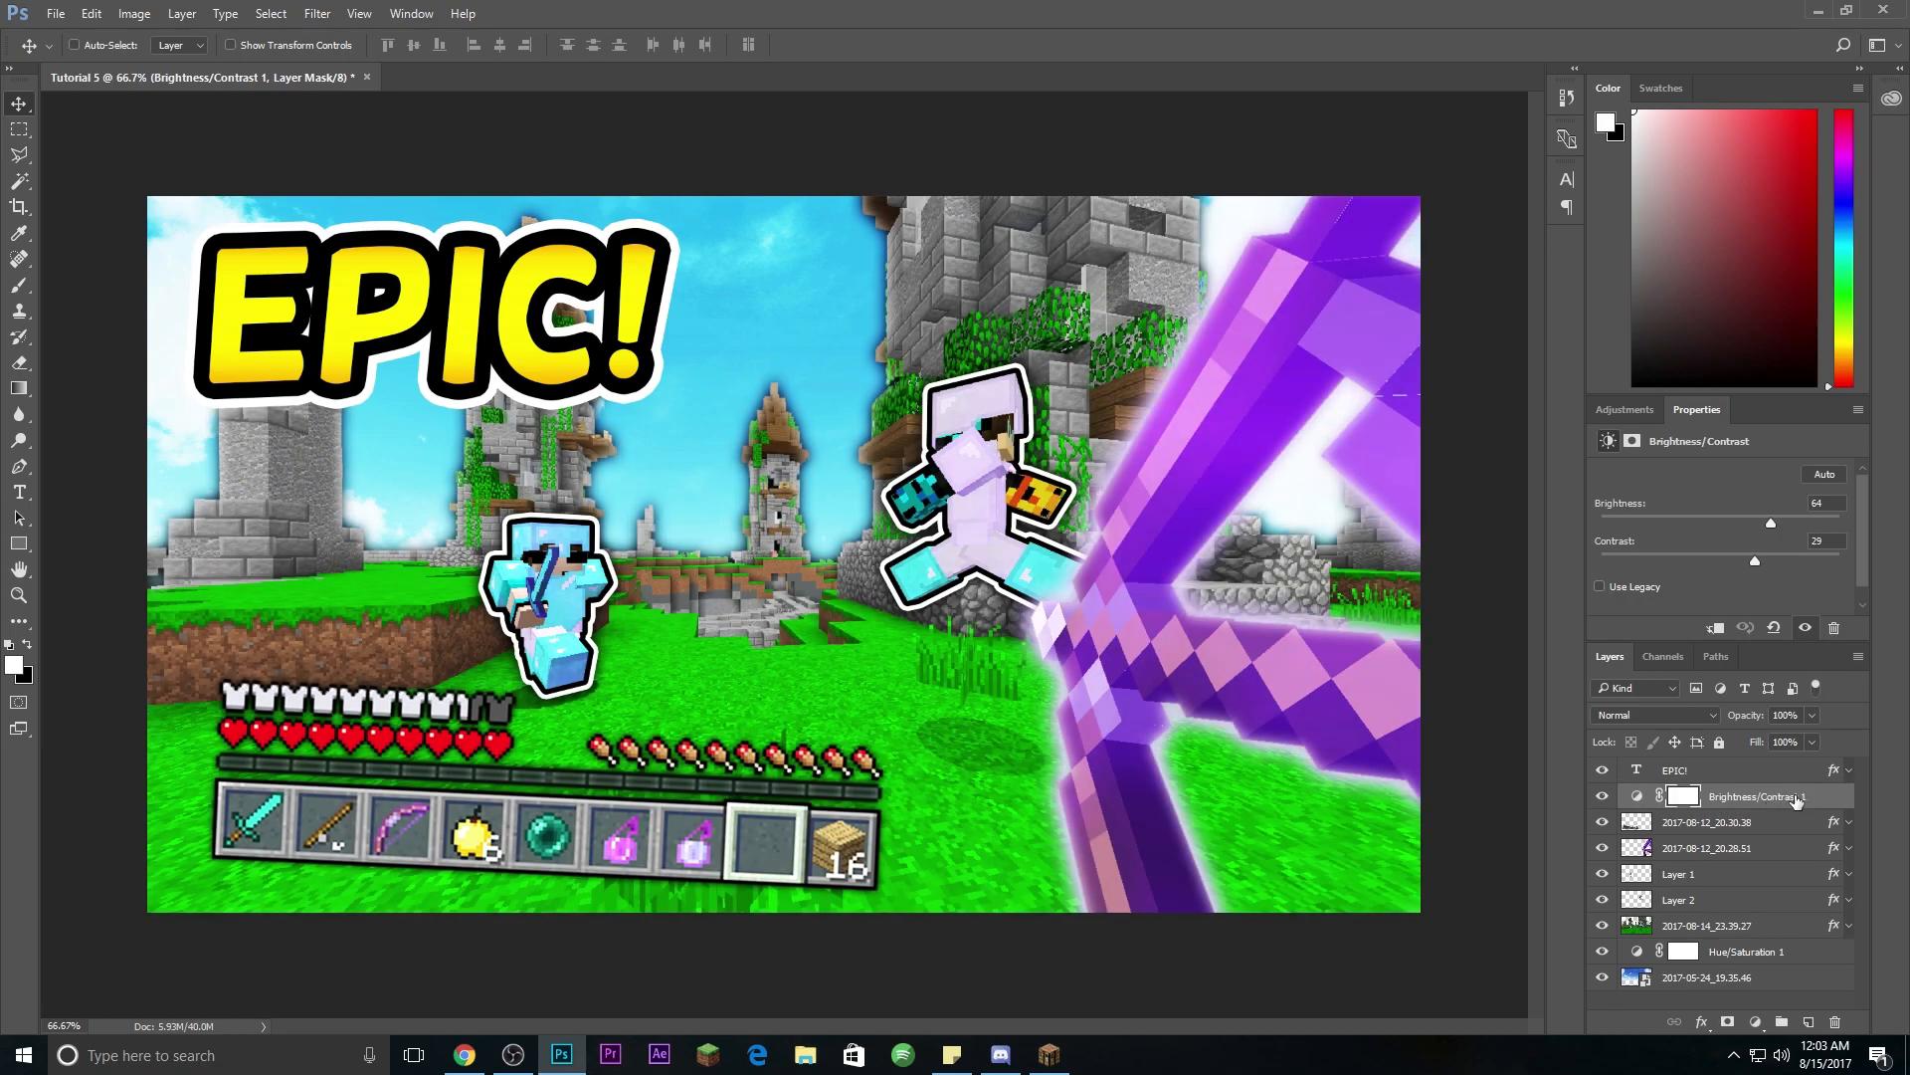
{"action": "left_click_drag", "start_coordinate": [1794, 801], "coordinate": [1783, 947]}
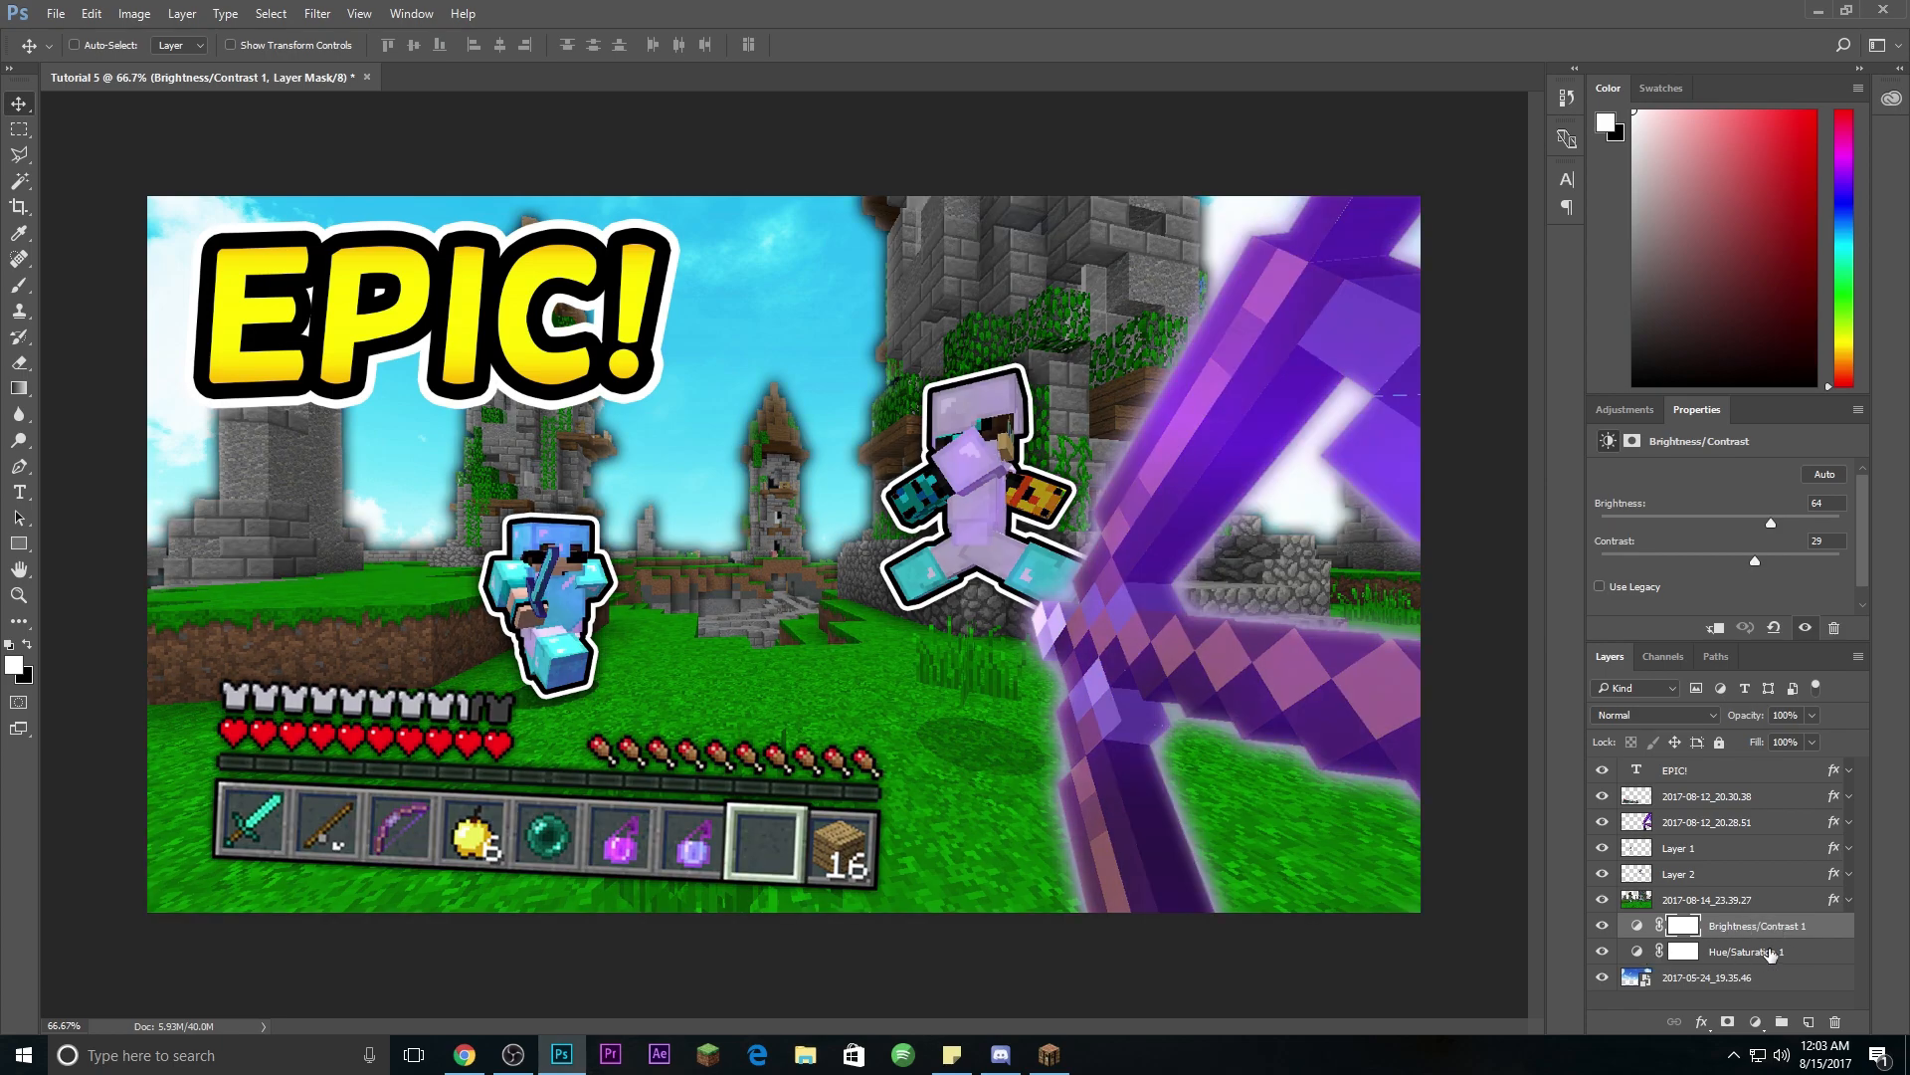